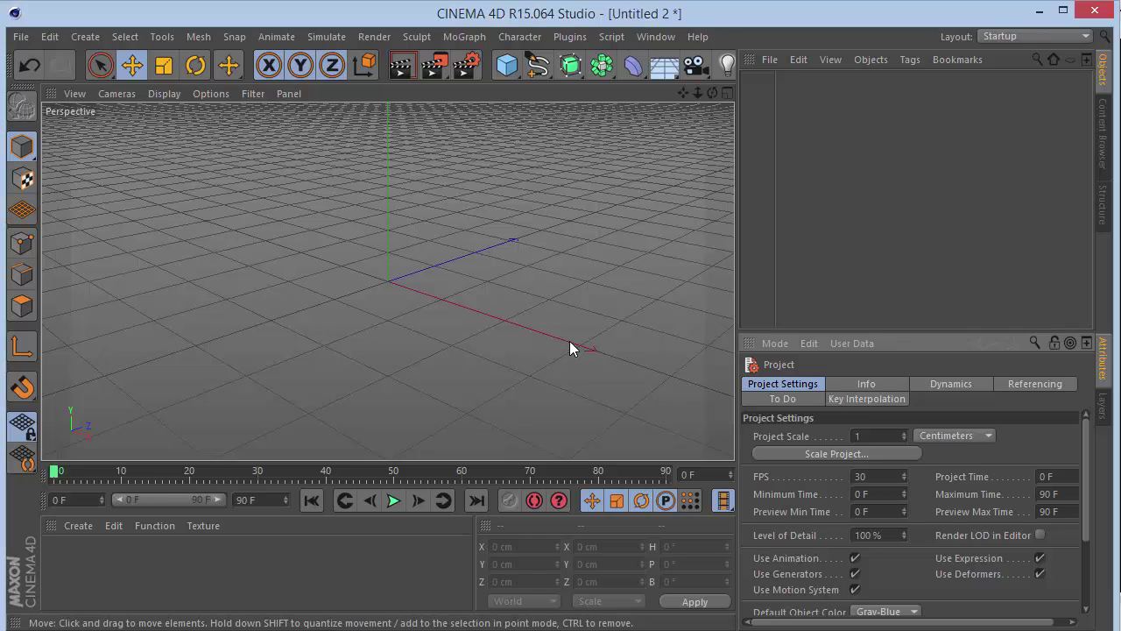
# - Add a capsule primitive and set the viewport display to shading with visible mesh lines
pyautogui.click(506, 64)
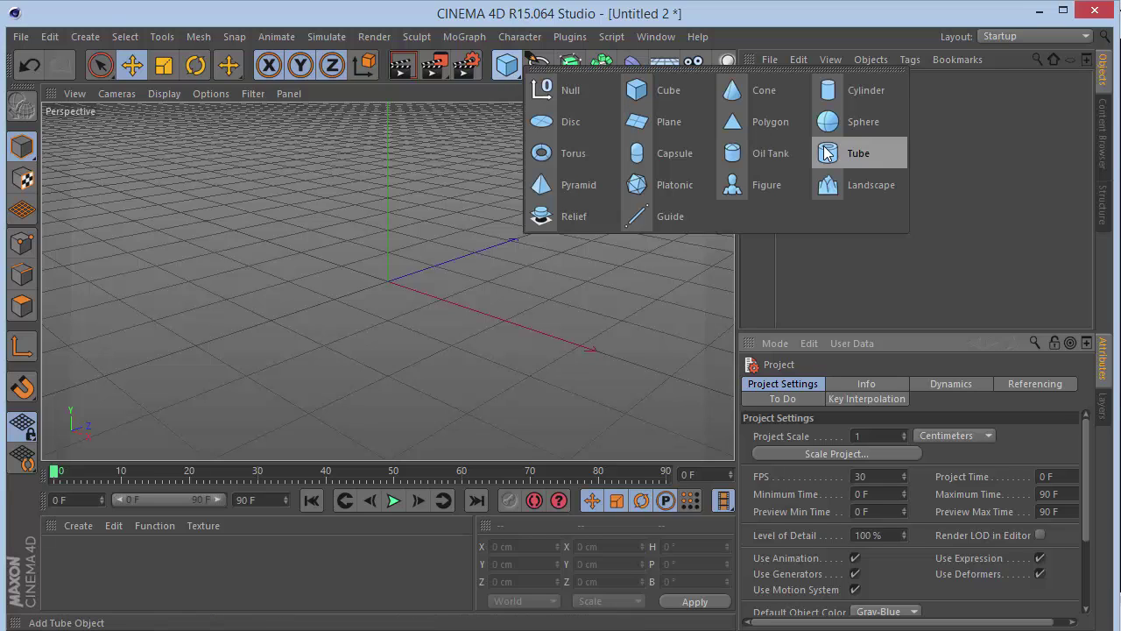
pyautogui.click(657, 153)
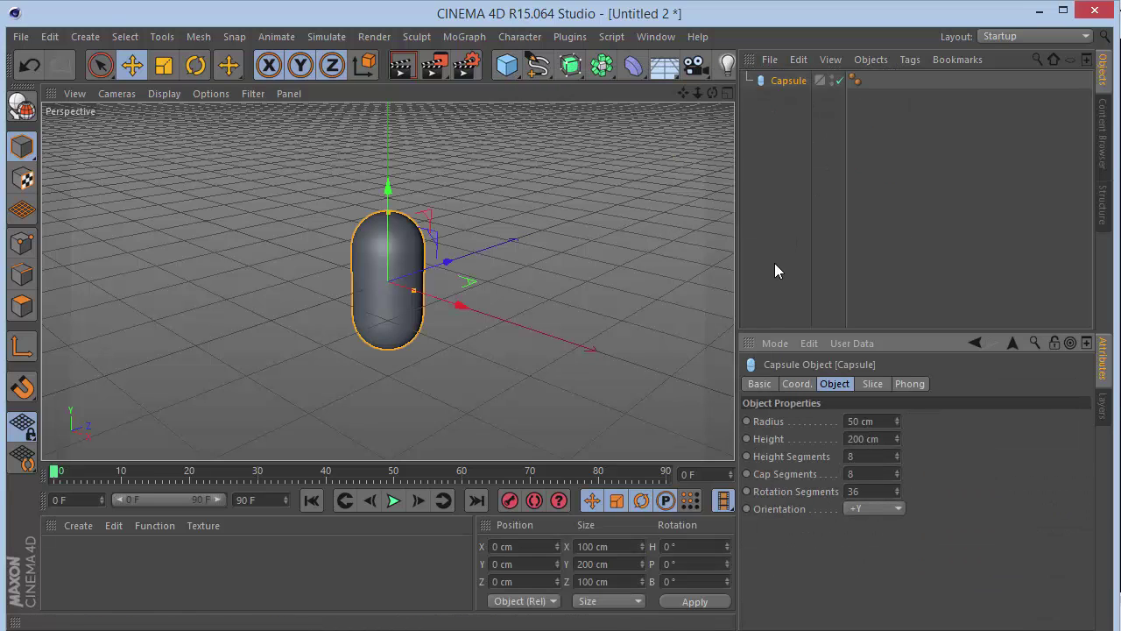
pyautogui.click(173, 92)
pyautogui.click(191, 132)
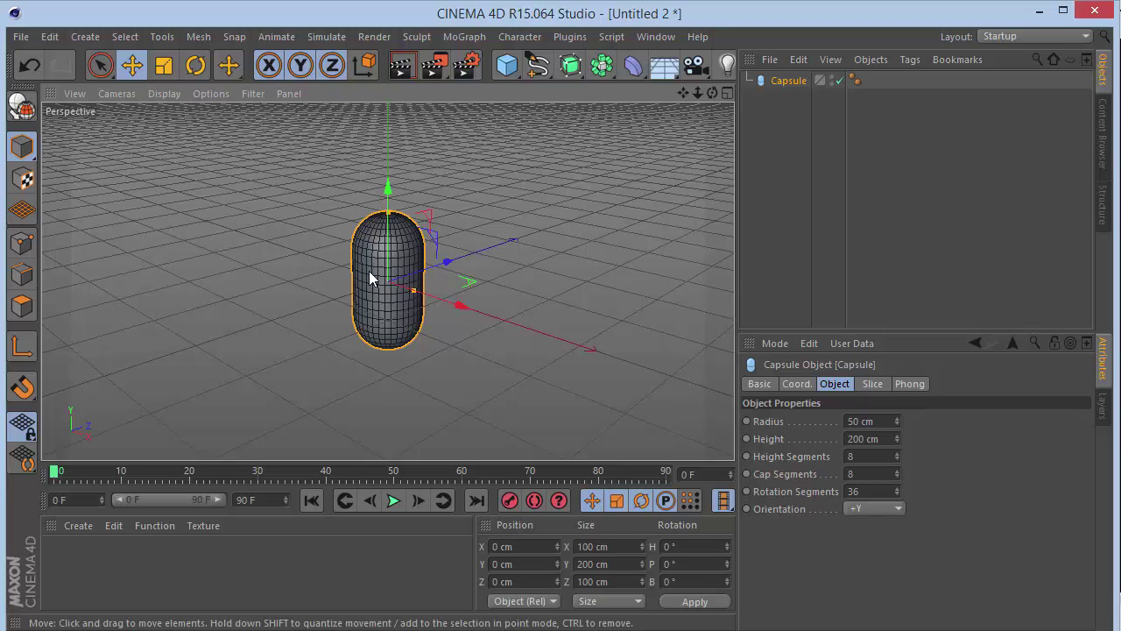
pyautogui.scroll(3, 368, 271)
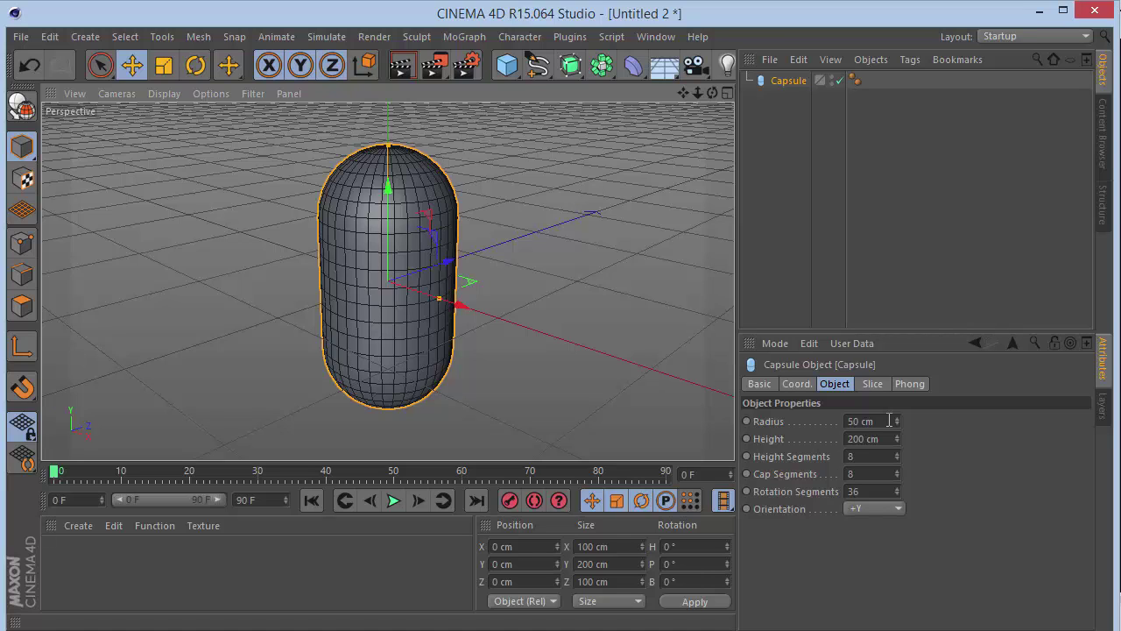
# - Try to set the capsule's radius to 280 cm
pyautogui.click(880, 420)
pyautogui.write('280')
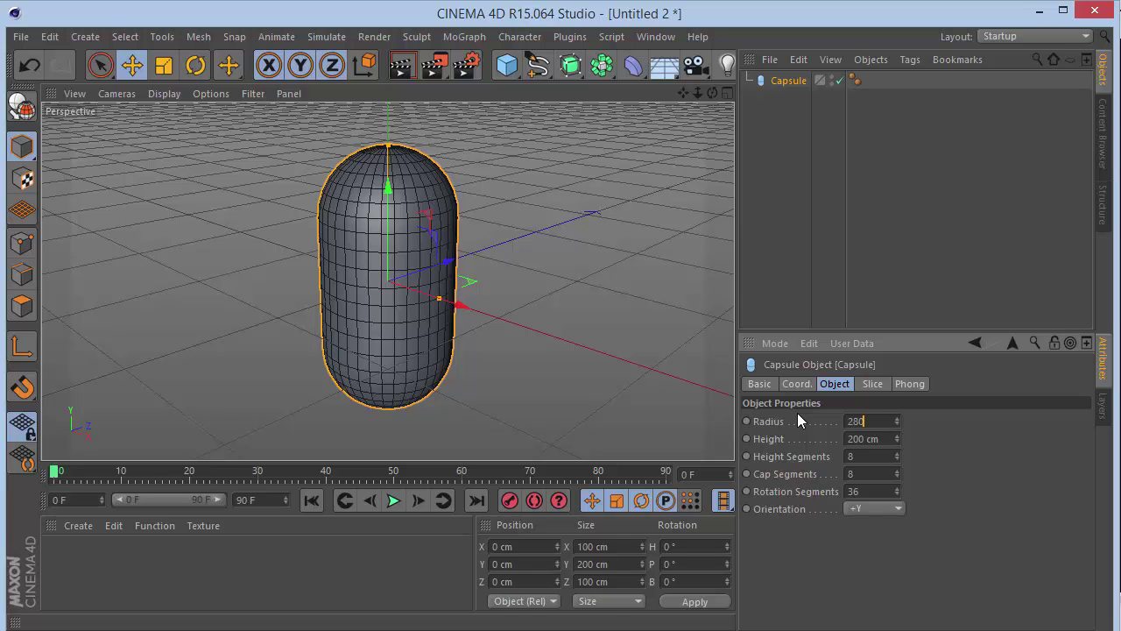
pyautogui.press('Return')
pyautogui.click(698, 343)
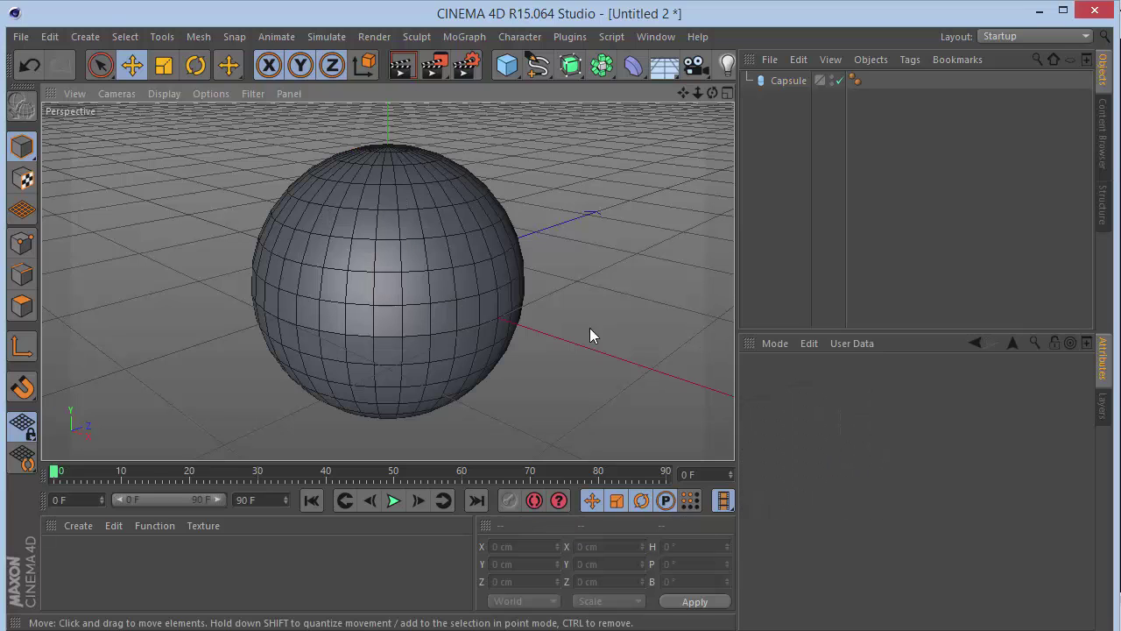
pyautogui.click(782, 80)
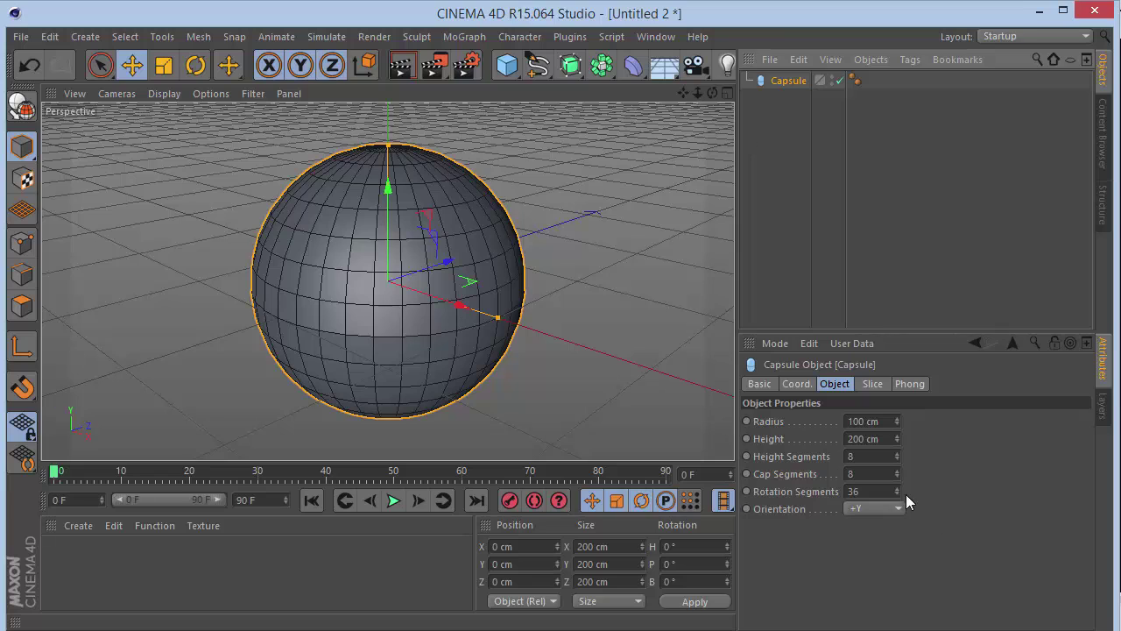
# - Set the capsule's height to 950 cm, height segments to 3, cap segments to 4 and rotation segments to 8
pyautogui.click(867, 438)
pyautogui.write('9')
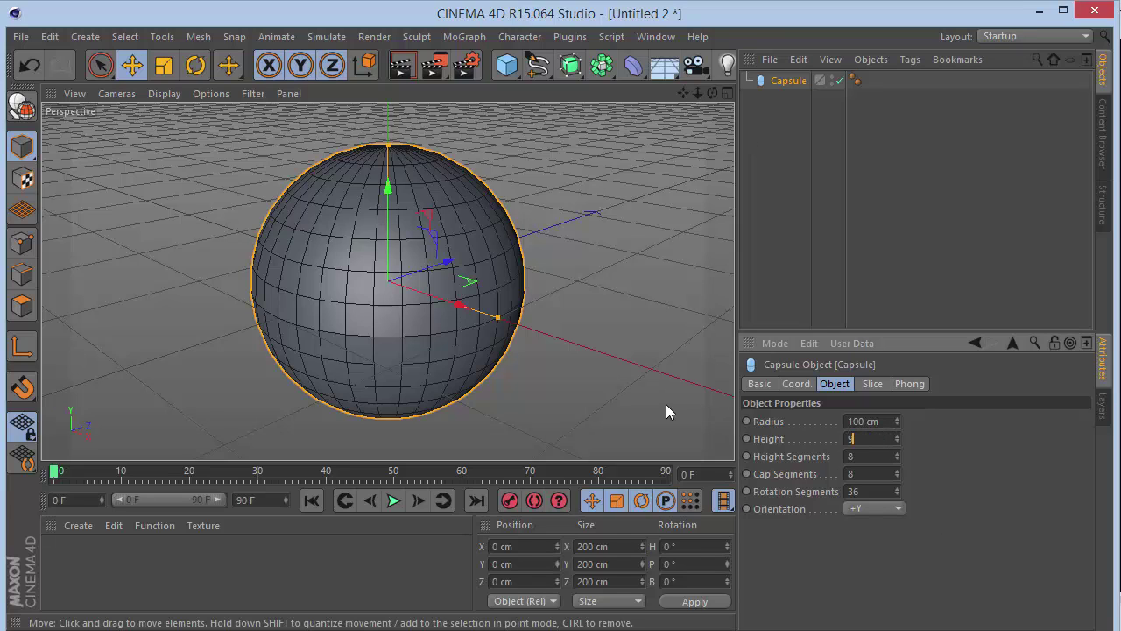
pyautogui.write('50')
pyautogui.press('Tab')
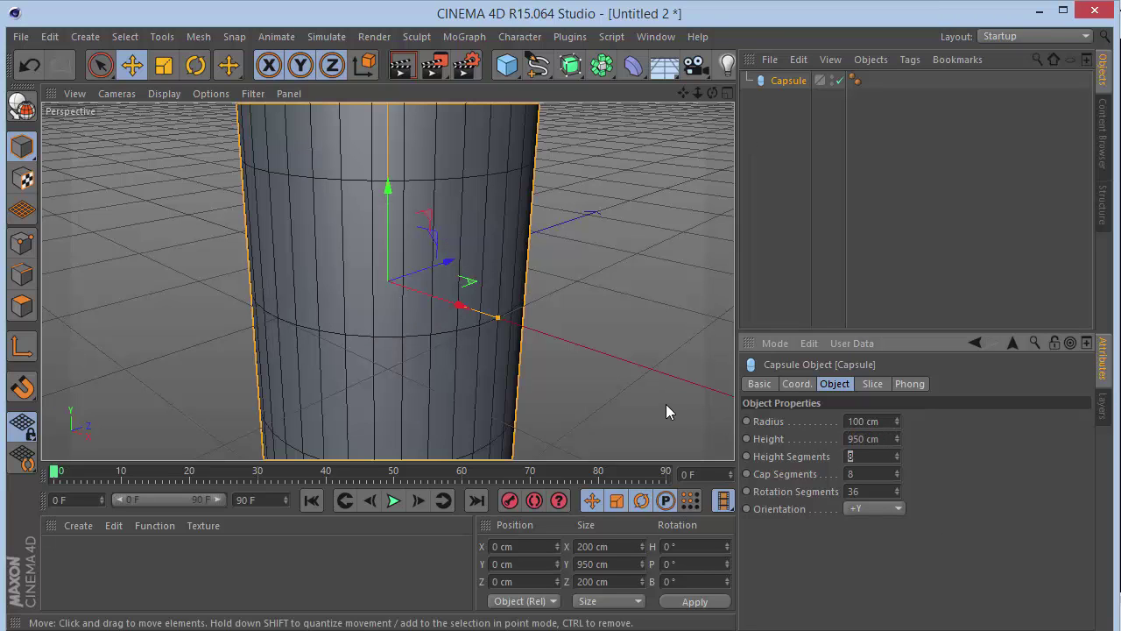
pyautogui.write('3')
pyautogui.press('Tab')
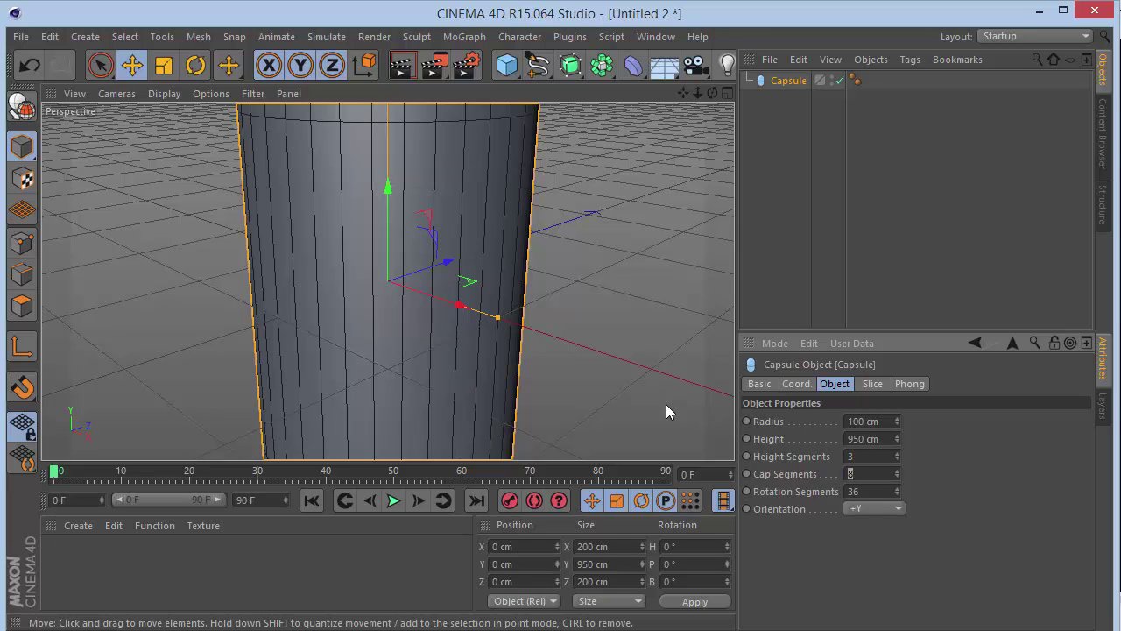
pyautogui.write('4')
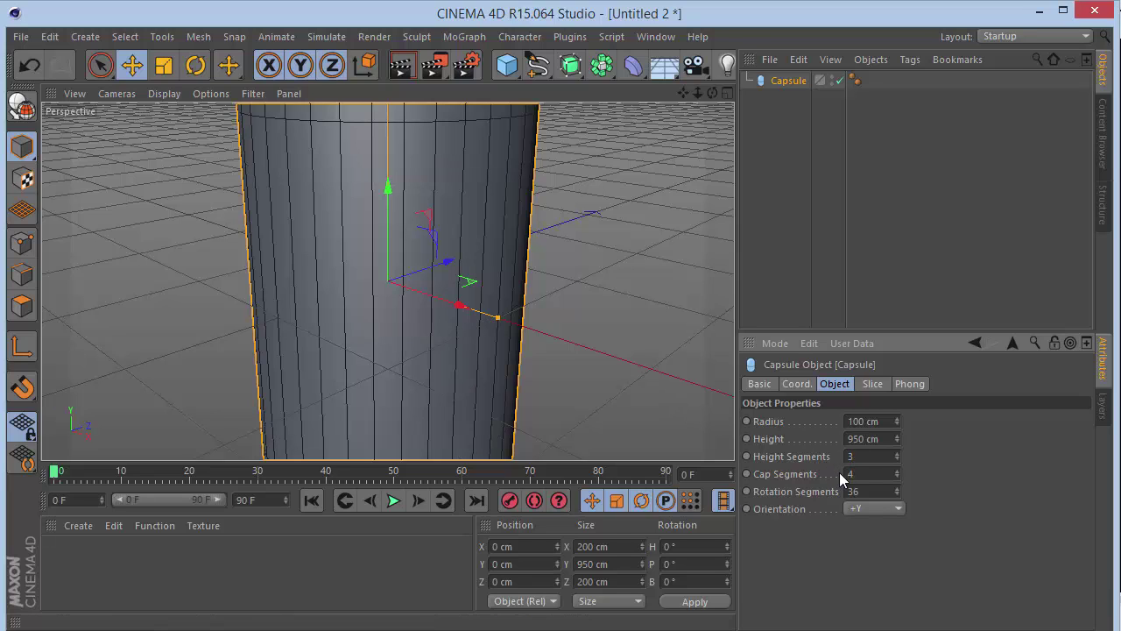
pyautogui.press('Return')
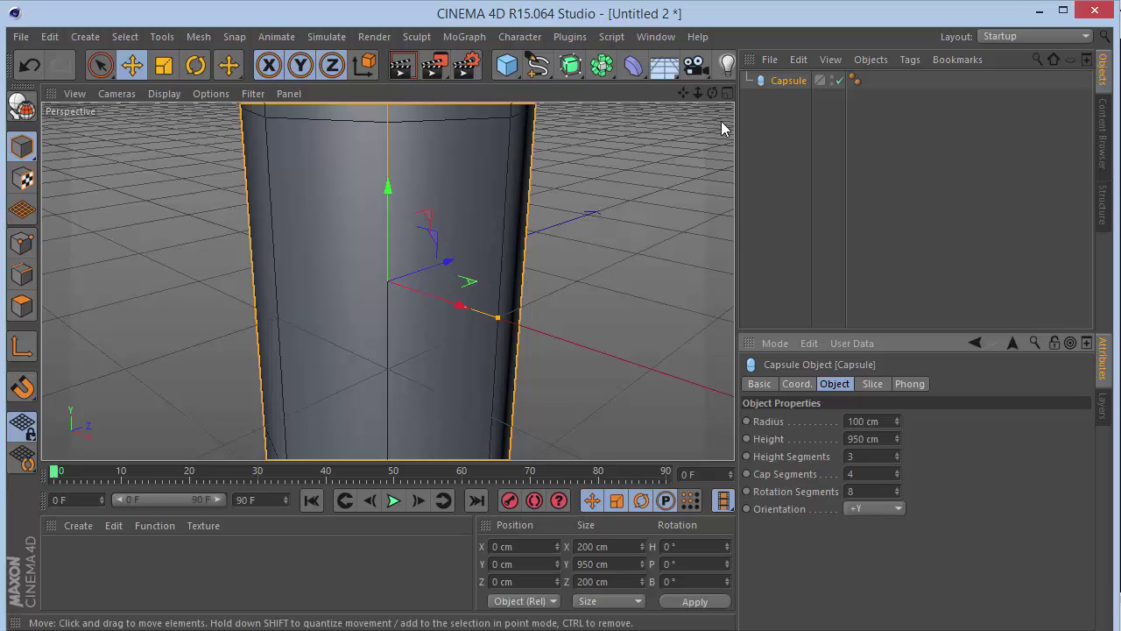
pyautogui.press('h')
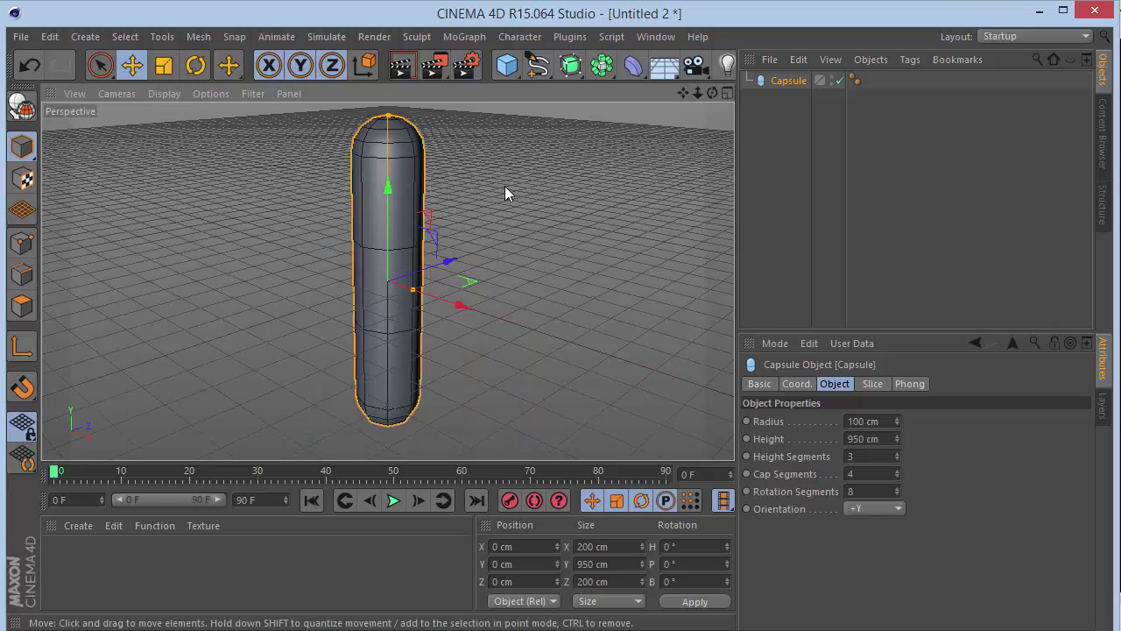
# - Set the capsule's radius to 280 cm
pyautogui.click(863, 422)
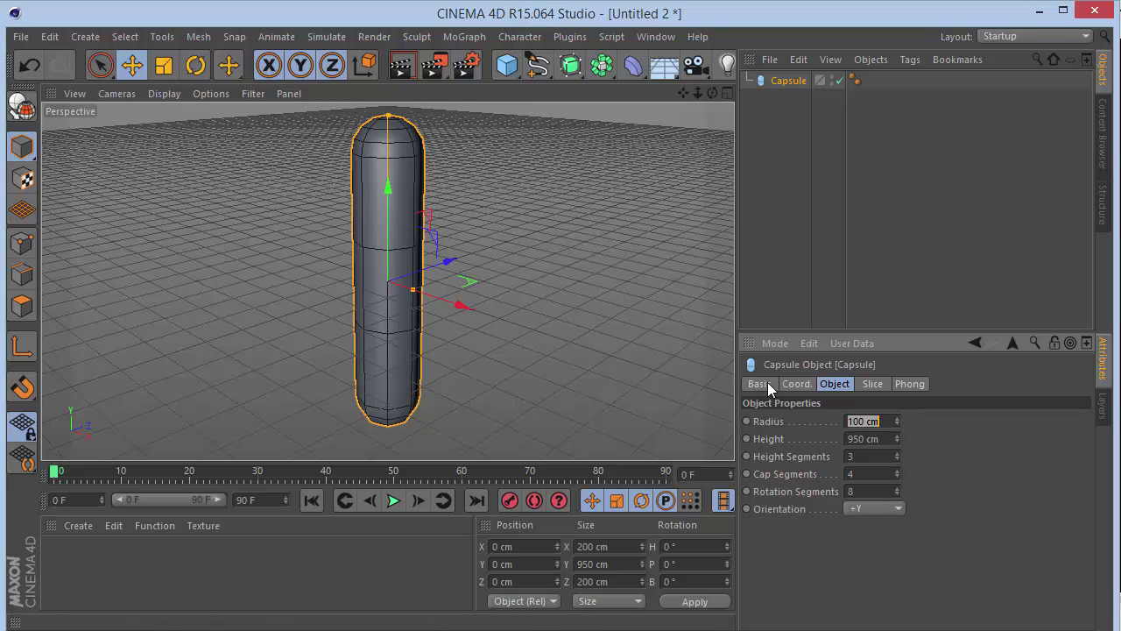
pyautogui.write('280')
pyautogui.press('Return')
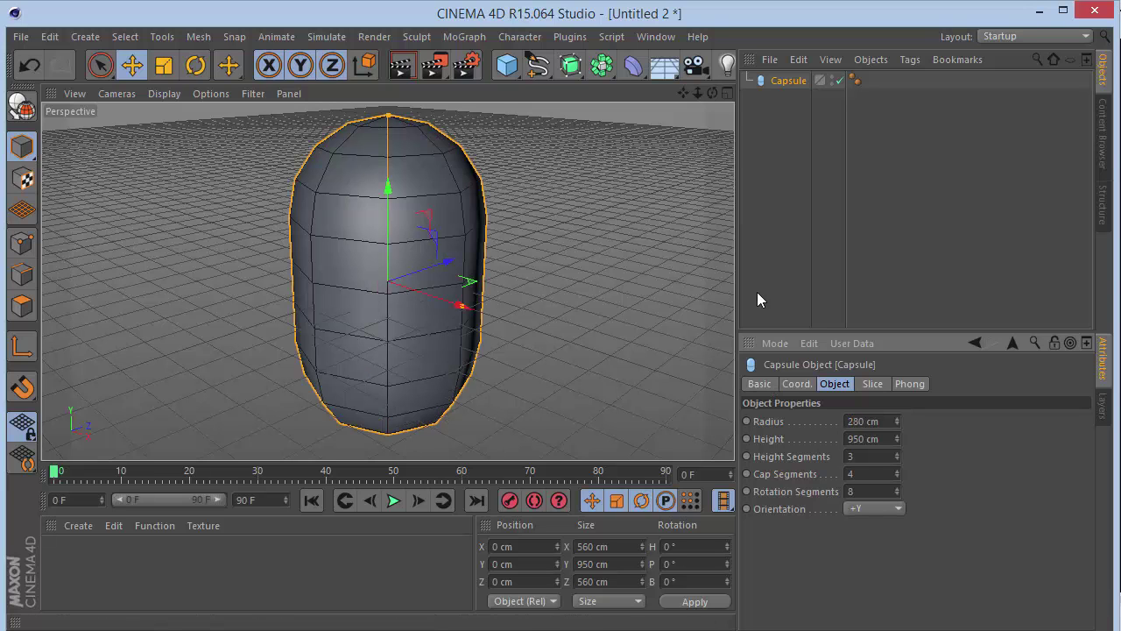
# - Make the capsule editable and switch to edge editing mode
pyautogui.moveTo(713, 93)
pyautogui.mouseDown()
pyautogui.moveTo(692, 55)
pyautogui.moveTo(713, 63)
pyautogui.moveTo(740, 123)
pyautogui.moveTo(717, 102)
pyautogui.moveTo(720, 81)
pyautogui.moveTo(679, 63)
pyautogui.moveTo(692, 51)
pyautogui.moveTo(727, 107)
pyautogui.moveTo(711, 130)
pyautogui.moveTo(711, 96)
pyautogui.moveTo(655, 75)
pyautogui.moveTo(632, 42)
pyautogui.moveTo(692, 105)
pyautogui.moveTo(711, 93)
pyautogui.mouseUp()
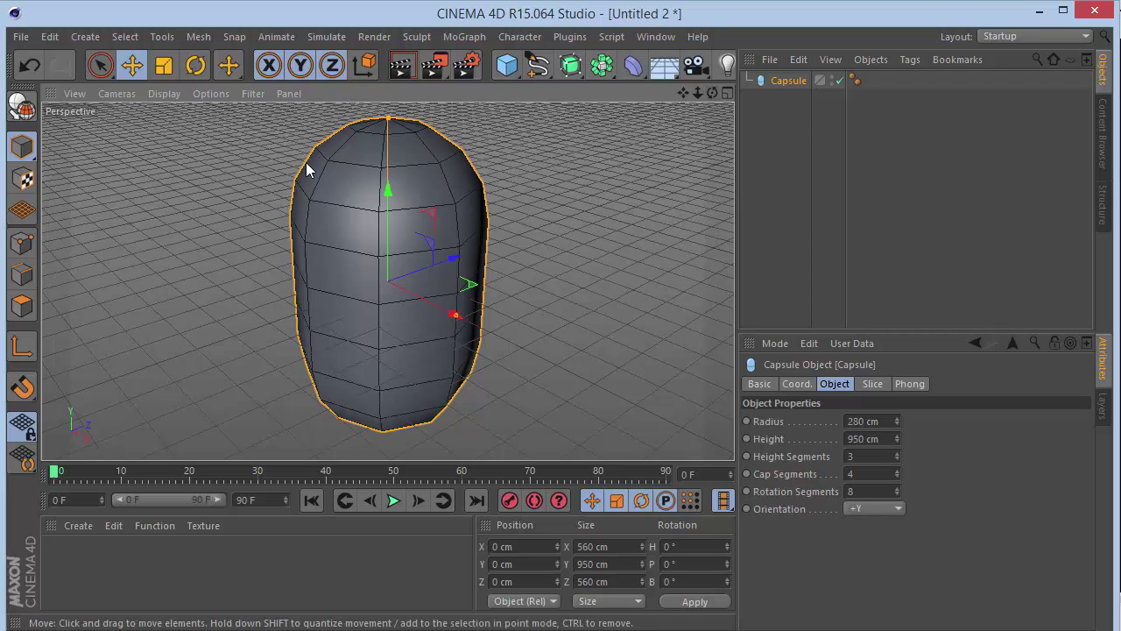
pyautogui.press('c')
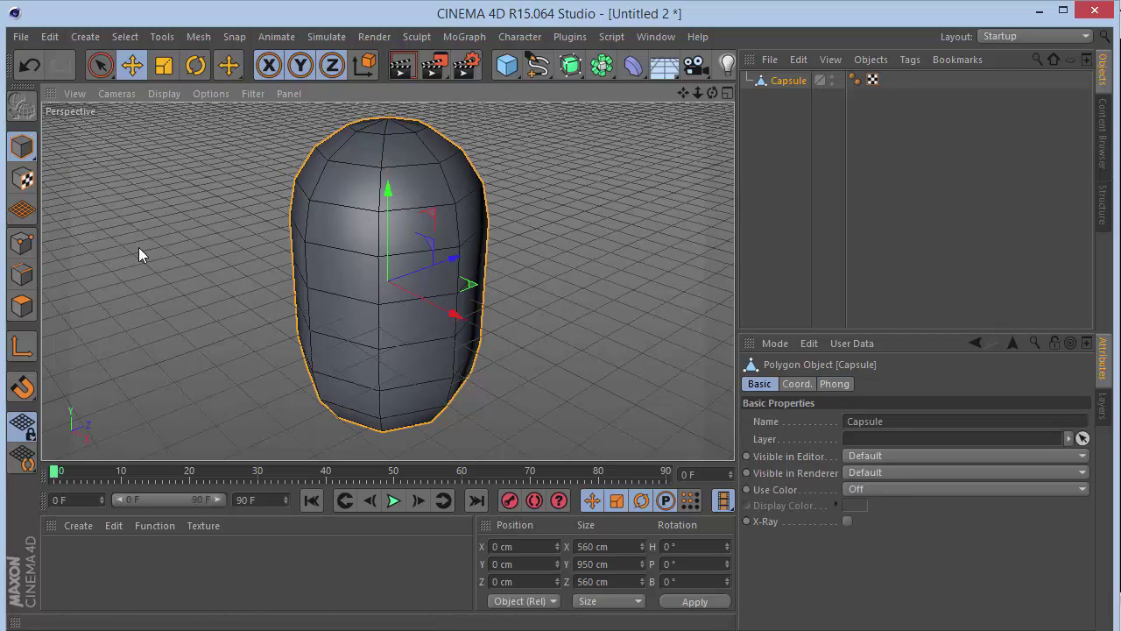
pyautogui.click(25, 275)
# - Select the horizontal edge loop just below the capsule's middle with Loop Selection
pyautogui.press('u')
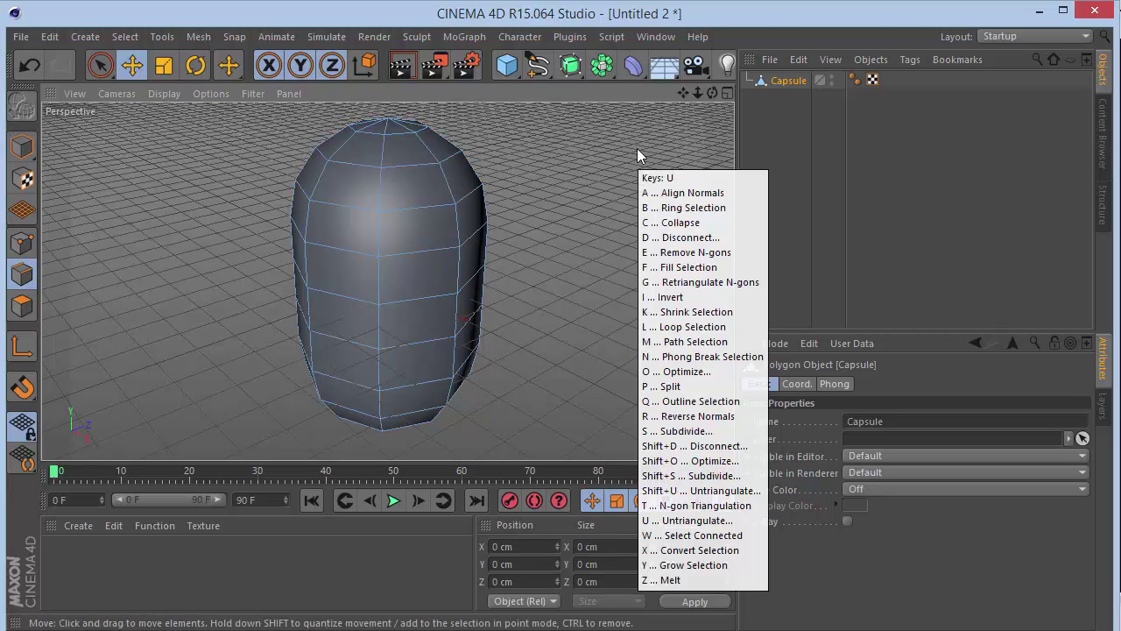
pyautogui.press('l')
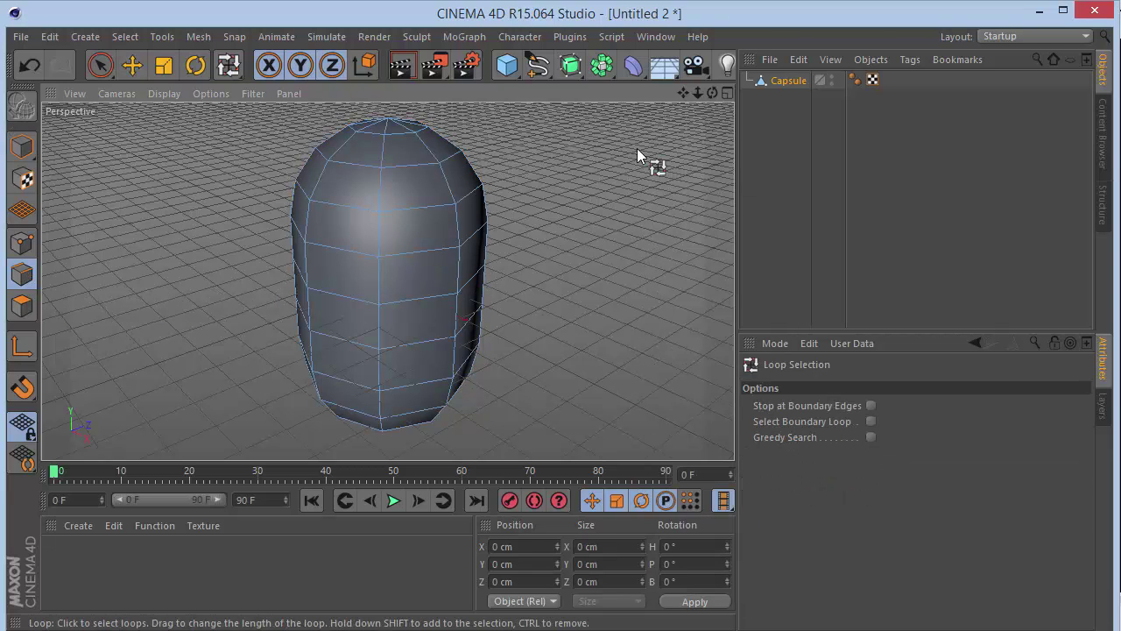
pyautogui.click(124, 36)
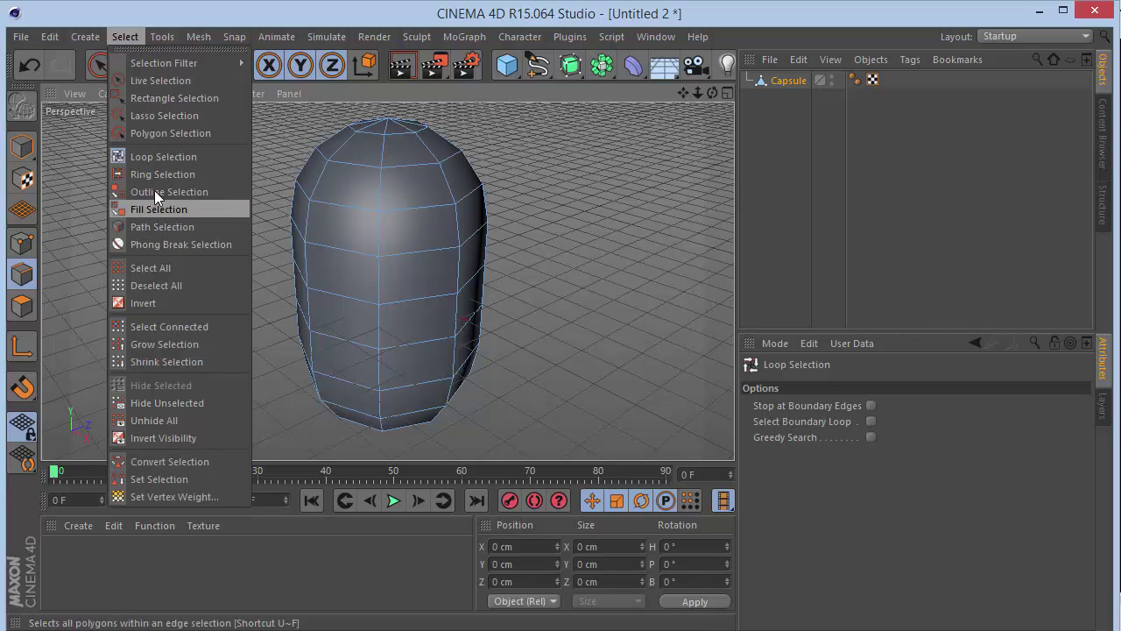
pyautogui.click(146, 158)
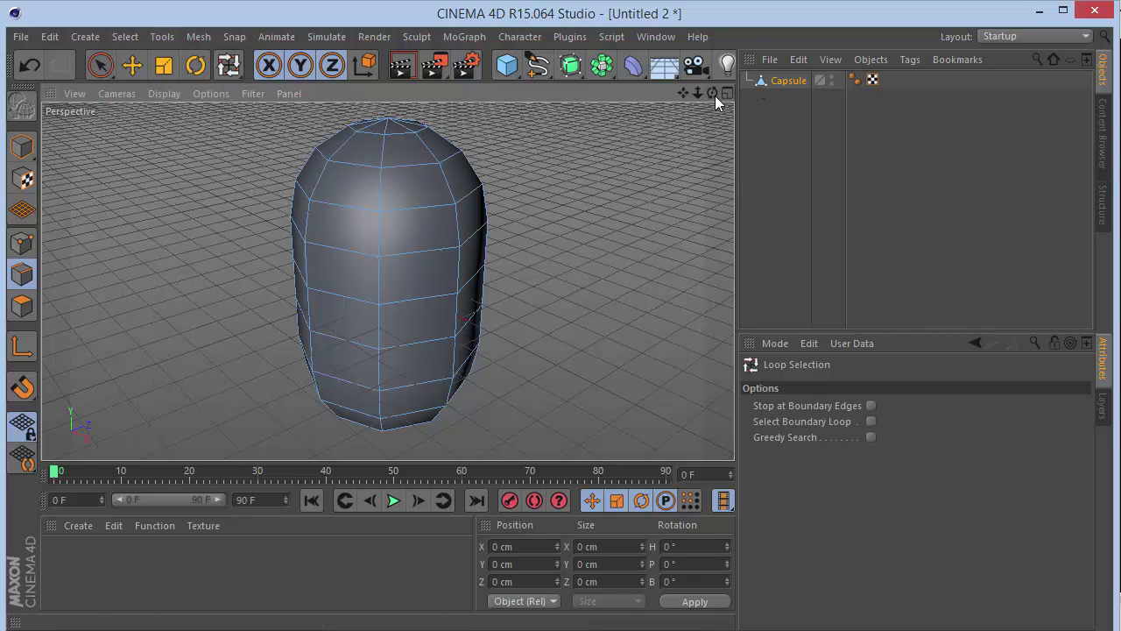
pyautogui.moveTo(714, 95); pyautogui.dragTo(714, 66)
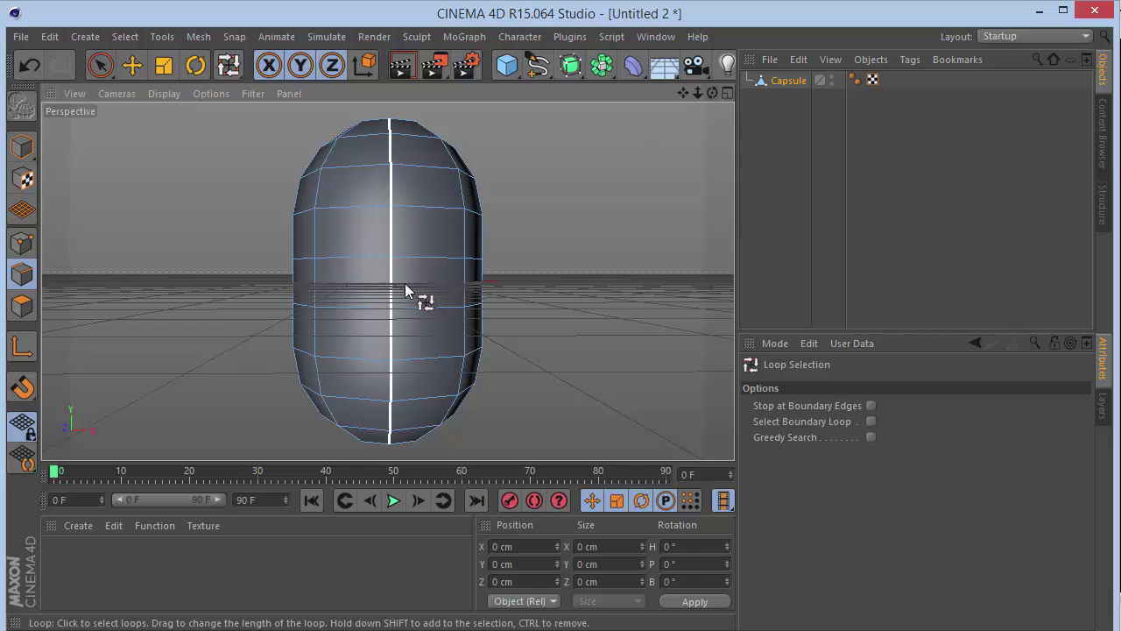
pyautogui.click(407, 313)
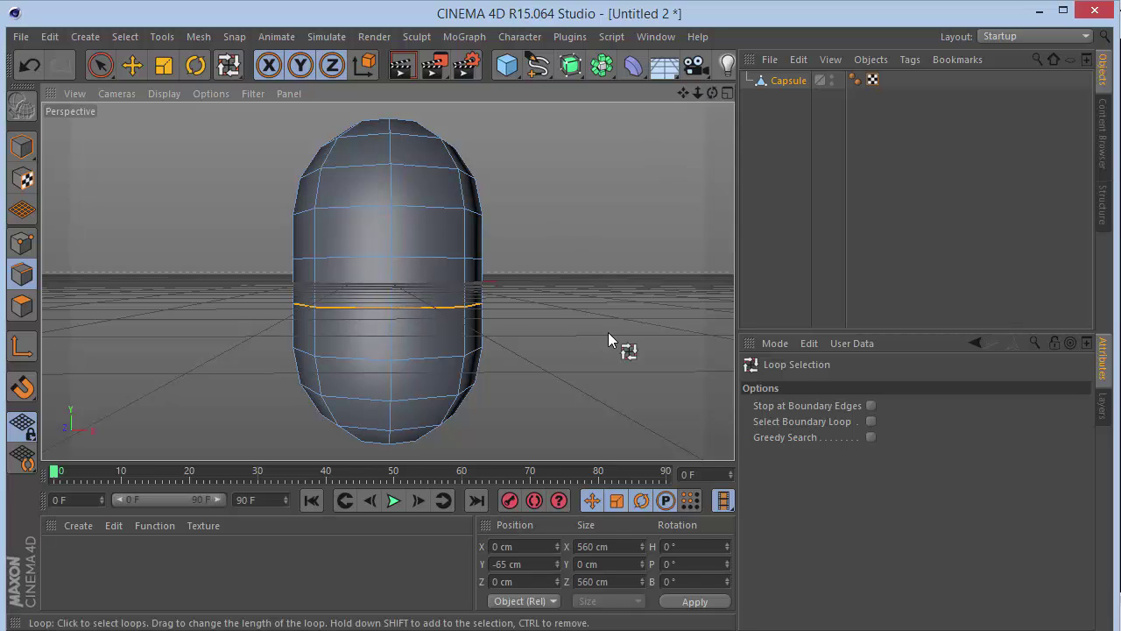
# - Scale the selected edge loop inward and set its X and Z size to 540 cm
pyautogui.press('t')
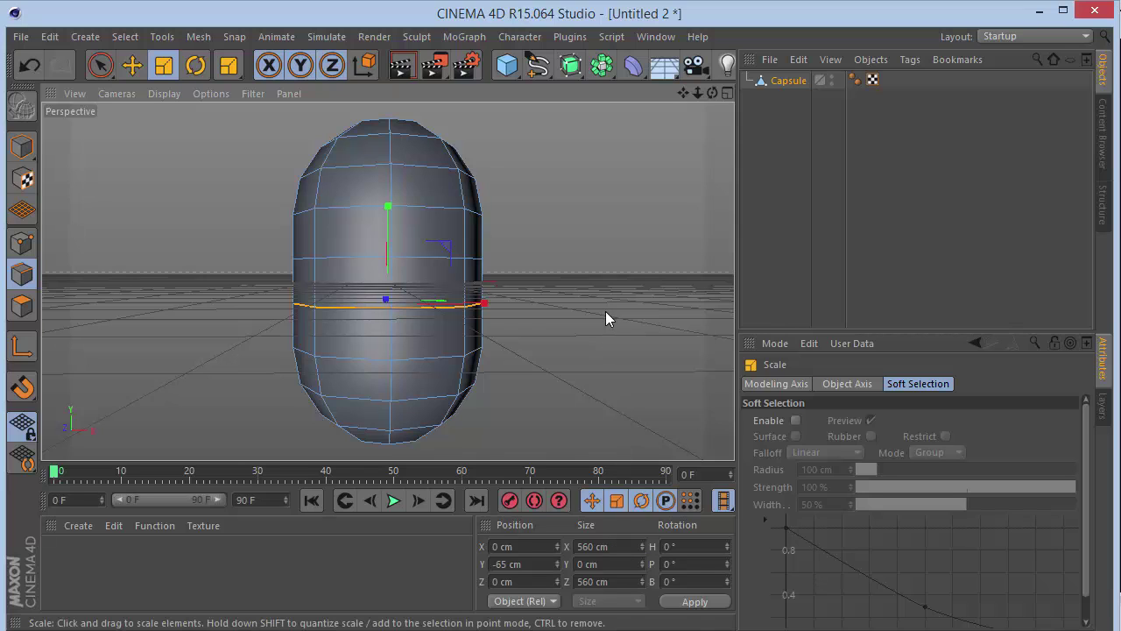
pyautogui.moveTo(605, 312); pyautogui.dragTo(588, 323)
pyautogui.click(628, 541)
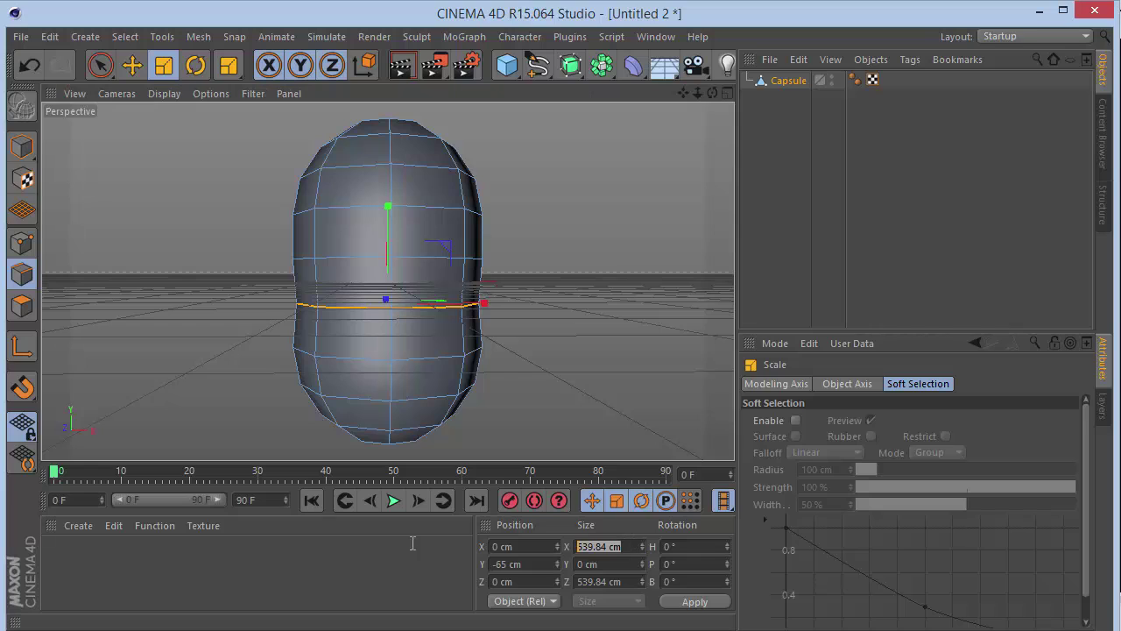
pyautogui.write('540')
pyautogui.press('Tab')
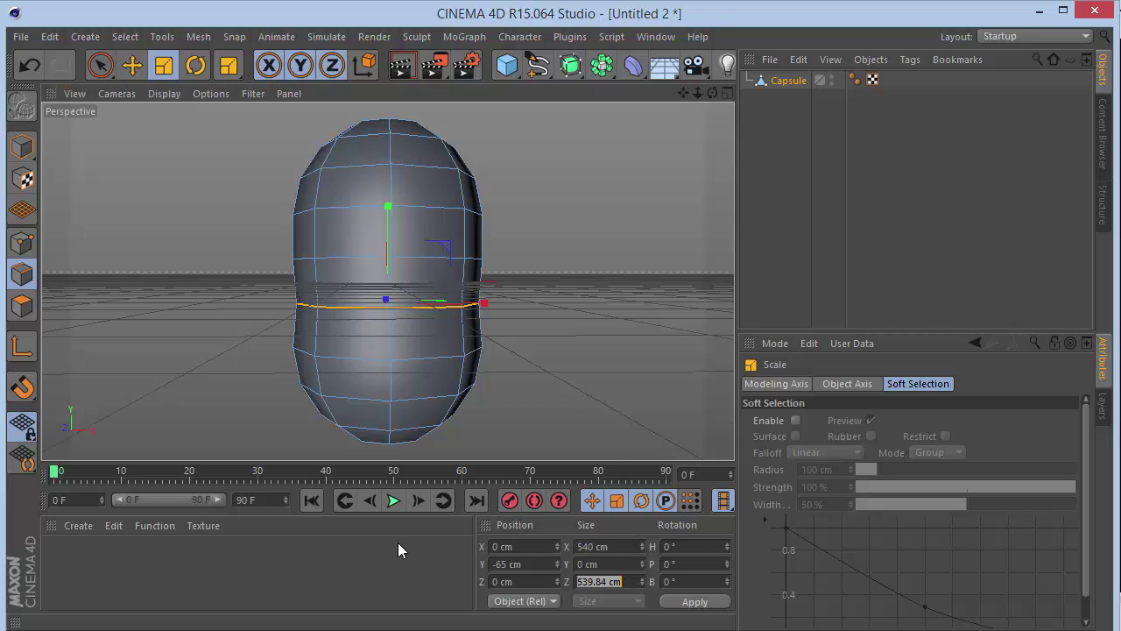
pyautogui.write('540')
pyautogui.press('Return')
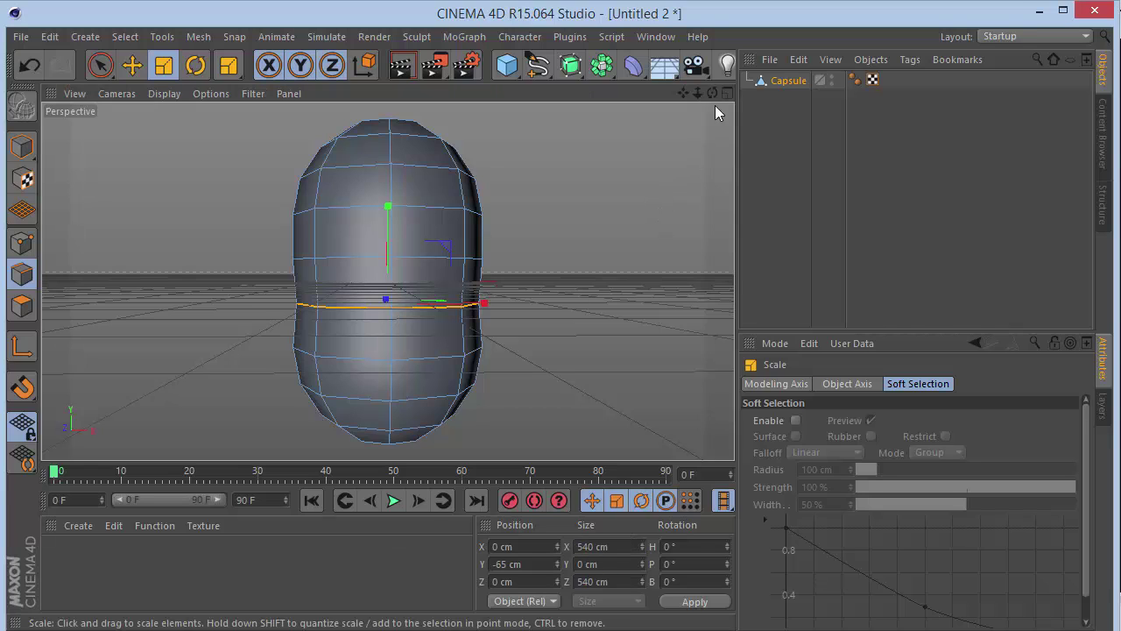
# - Select the horizontal edge loop just above the capsule's middle with Loop Selection
pyautogui.moveTo(712, 93); pyautogui.dragTo(451, 101)
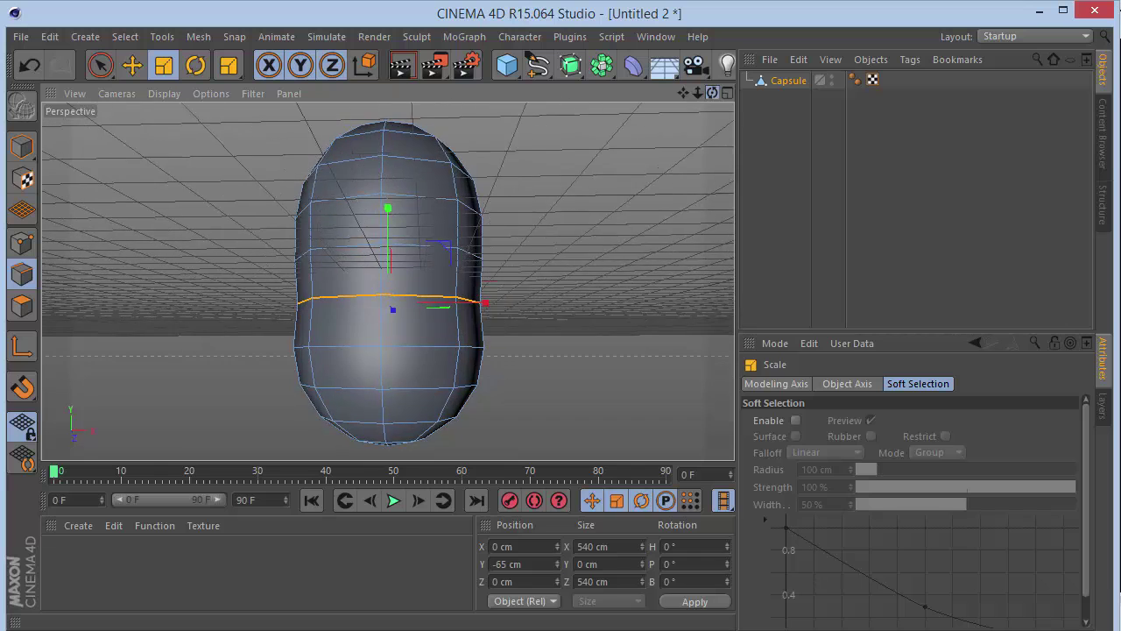
pyautogui.moveTo(768, 89); pyautogui.dragTo(769, 88)
pyautogui.press('u')
pyautogui.press('l')
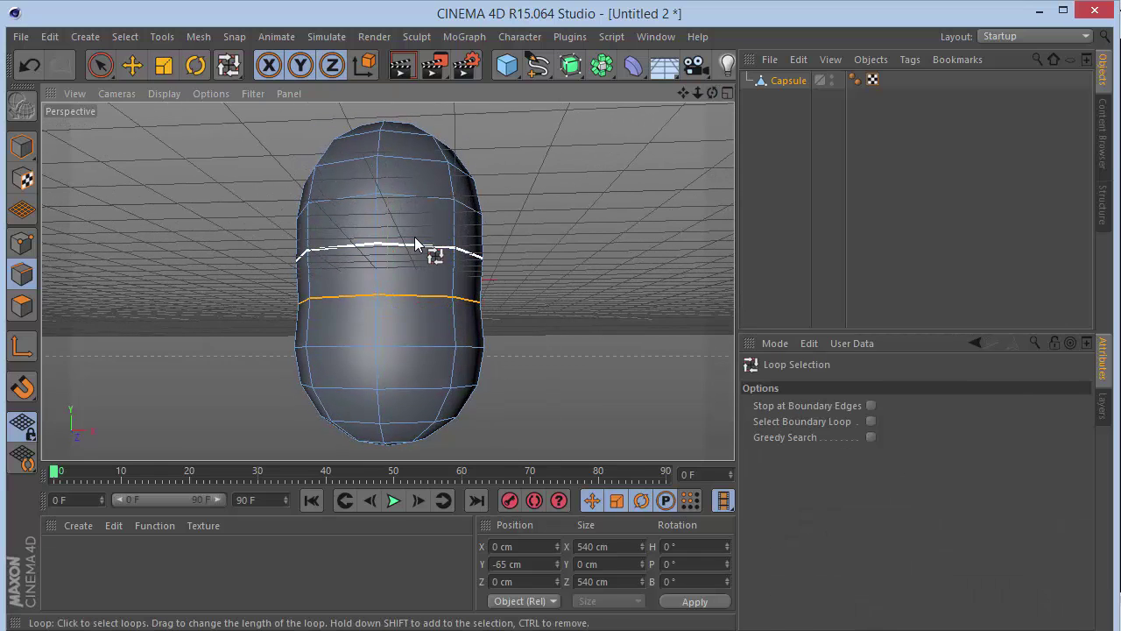
pyautogui.click(407, 246)
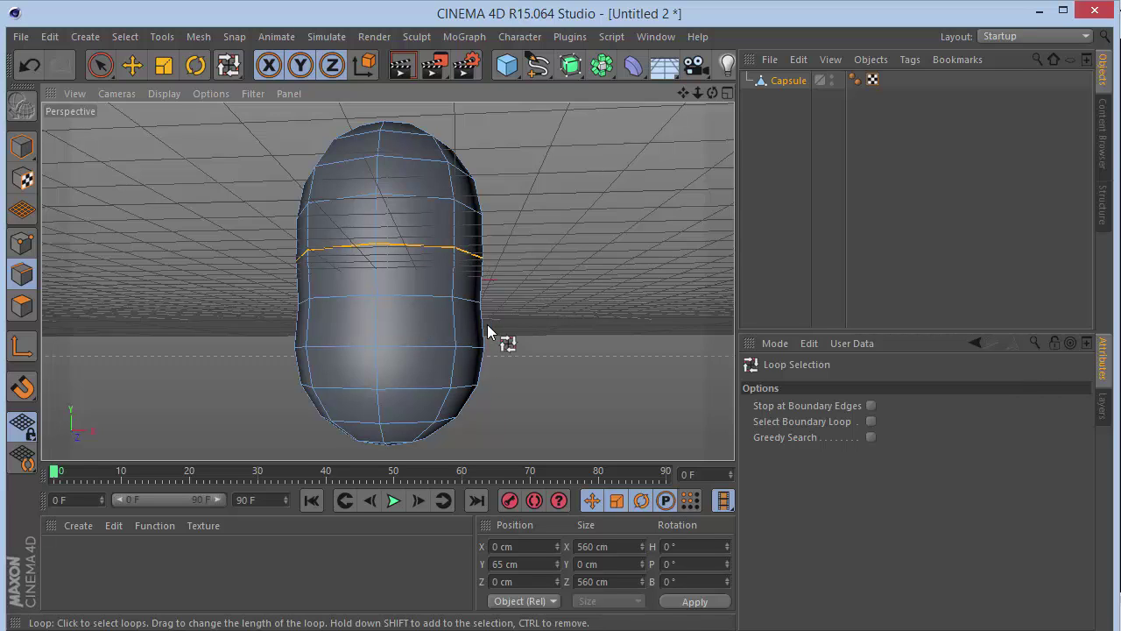
# - Try to resize the loop above the middle numerically, with 540 cm in X, and undo the change
pyautogui.doubleClick(614, 545)
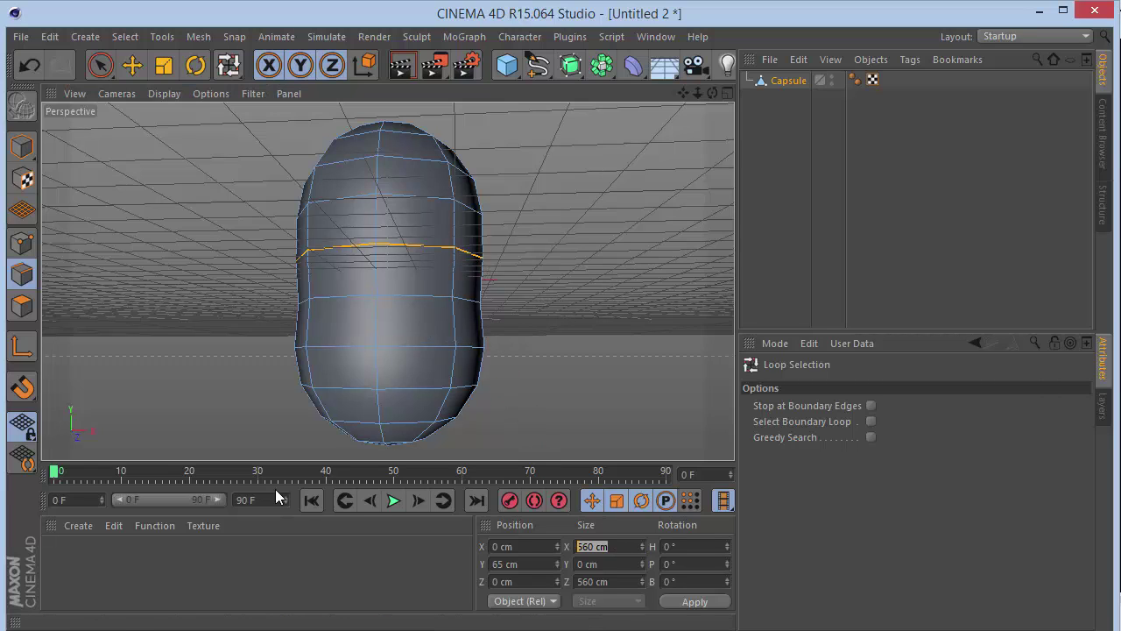
pyautogui.write('540')
pyautogui.press('Tab')
pyautogui.press('Tab')
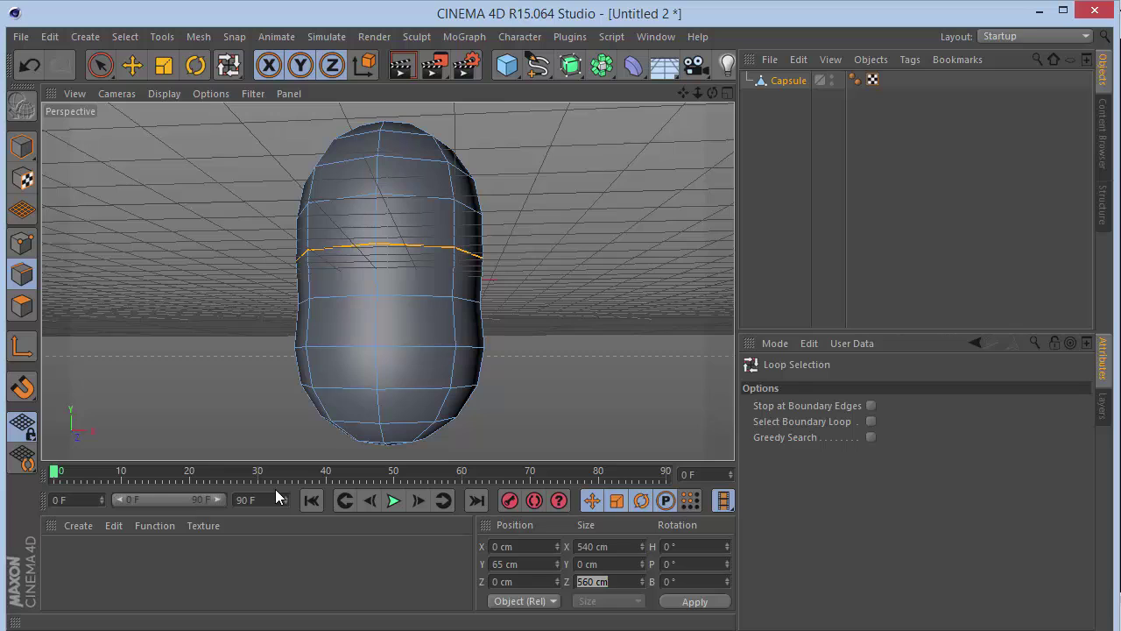
pyautogui.write('0')
pyautogui.press('Return')
pyautogui.hotkey('ctrl', 'z')
# - Scale the edge loop just above the capsule's middle inward to about 538 cm in X and Z
pyautogui.click(572, 219)
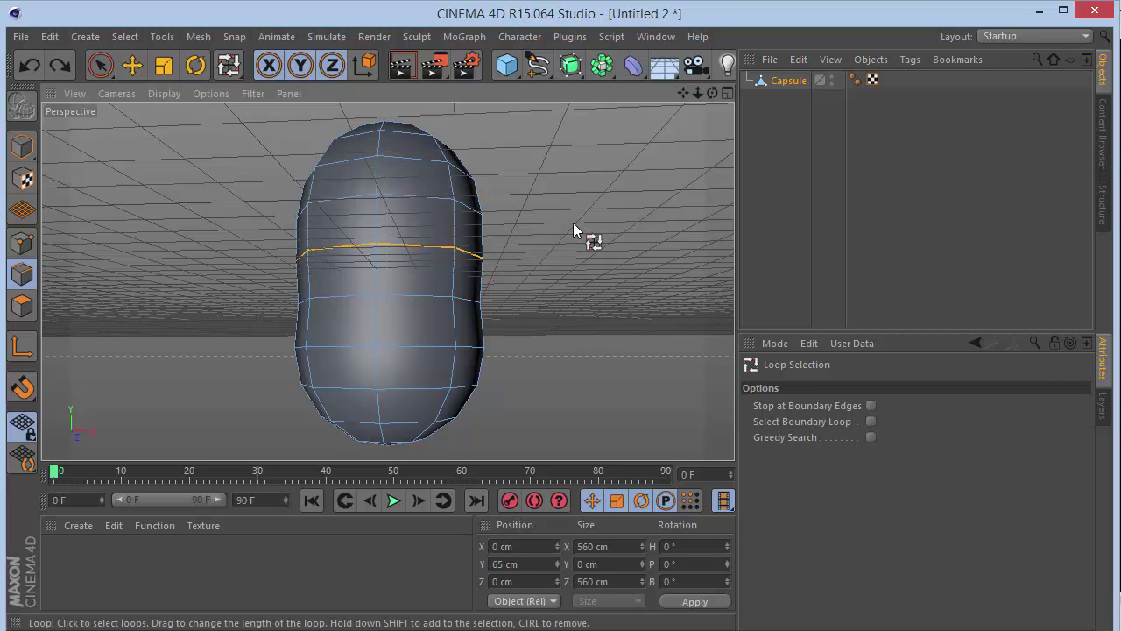
pyautogui.click(436, 246)
pyautogui.press('t')
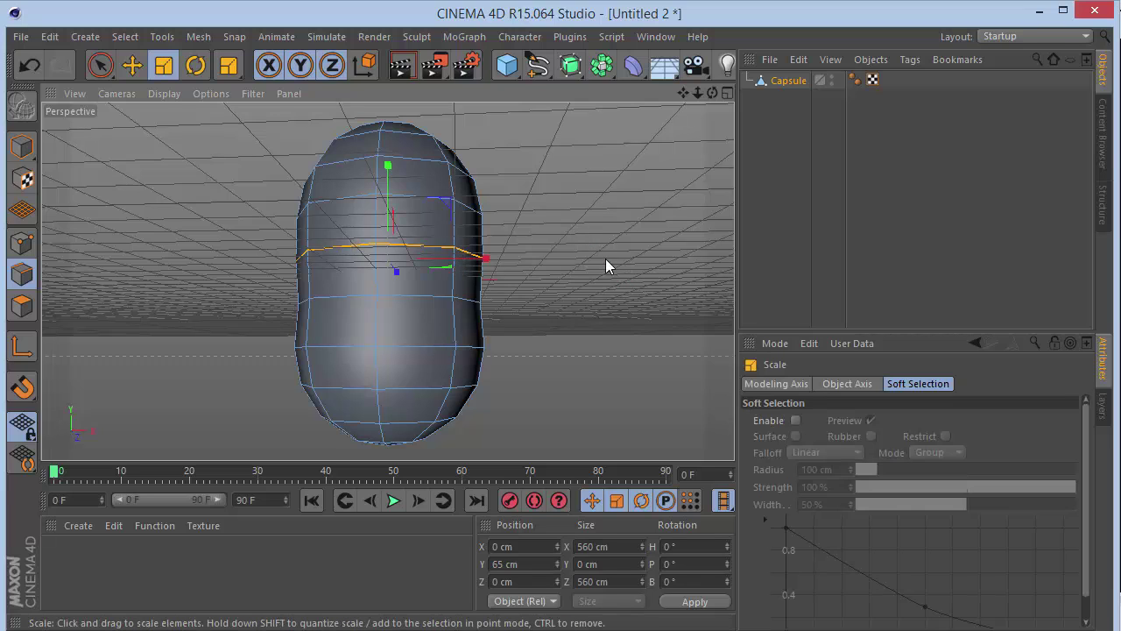
pyautogui.moveTo(614, 243); pyautogui.dragTo(593, 247)
# - Select the horizontal edge loop just below the capsule's middle and scale it inward to about 532 cm in X and Z
pyautogui.press('u')
pyautogui.press('l')
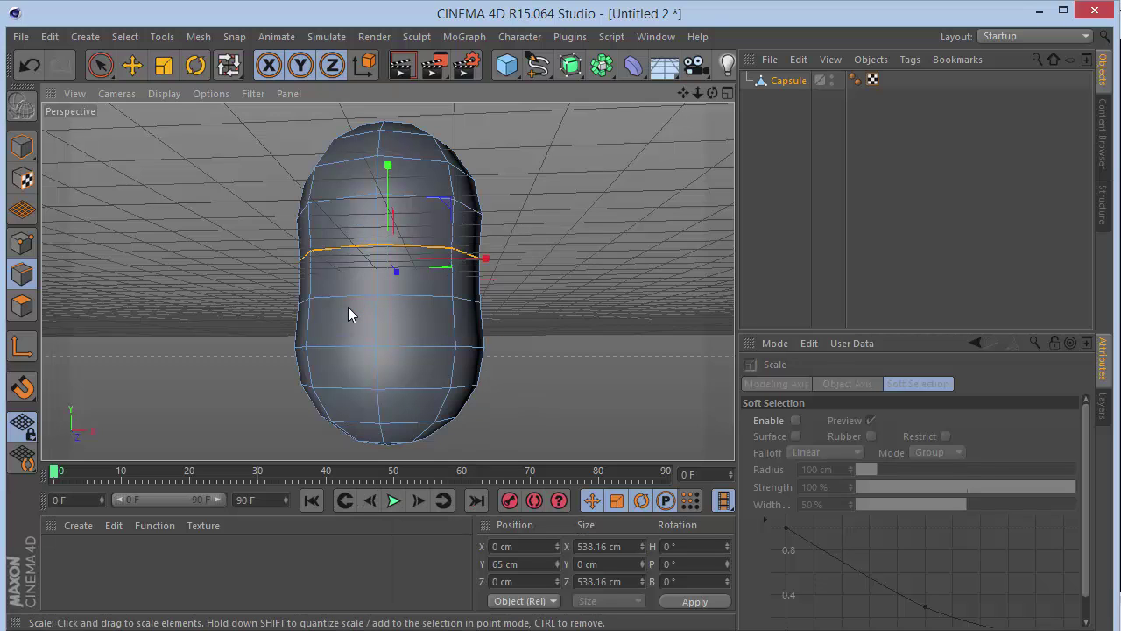
pyautogui.click(348, 306)
pyautogui.press('t')
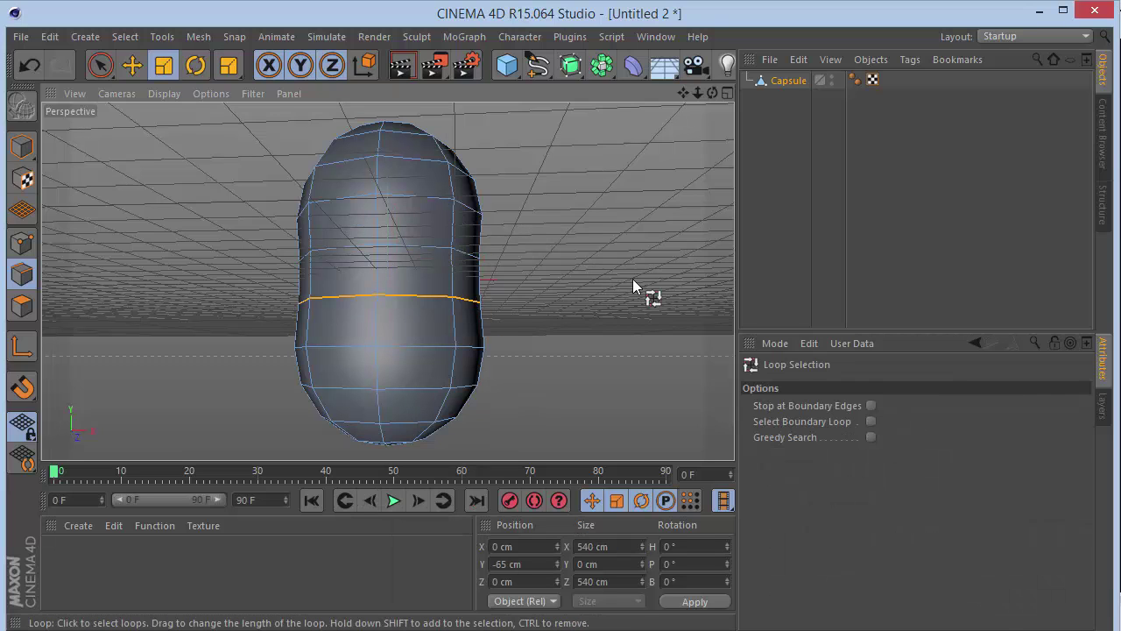
pyautogui.moveTo(630, 276); pyautogui.dragTo(618, 281)
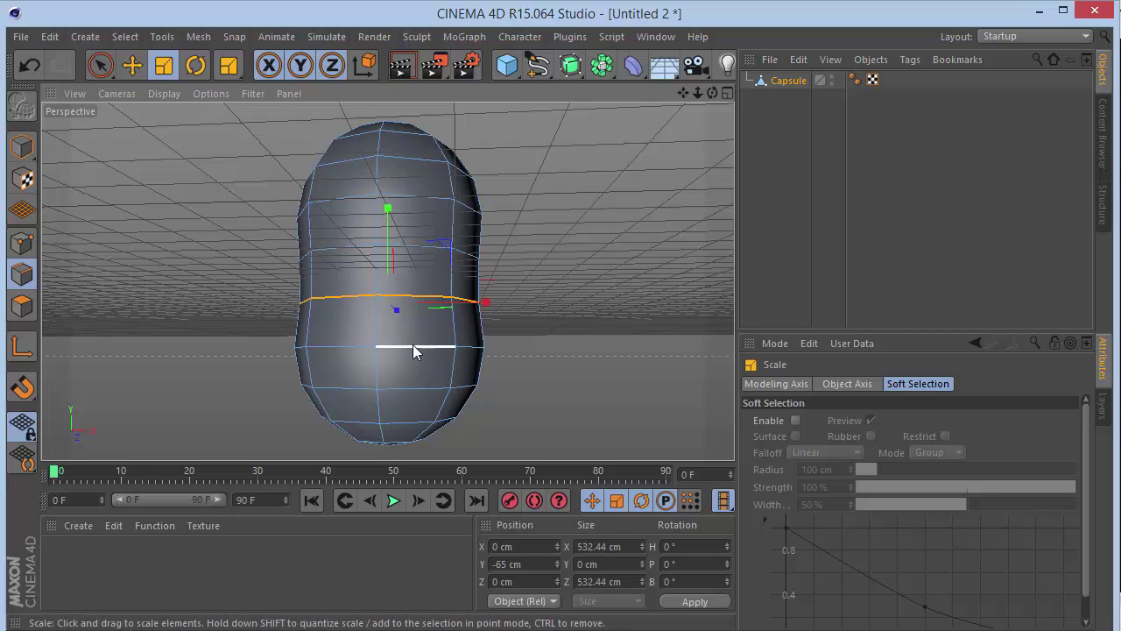
# - Select the next edge loop down, at Y -195 cm, and scale it inward to about 521 cm in X and Z
pyautogui.press('u')
pyautogui.press('l')
pyautogui.click(424, 347)
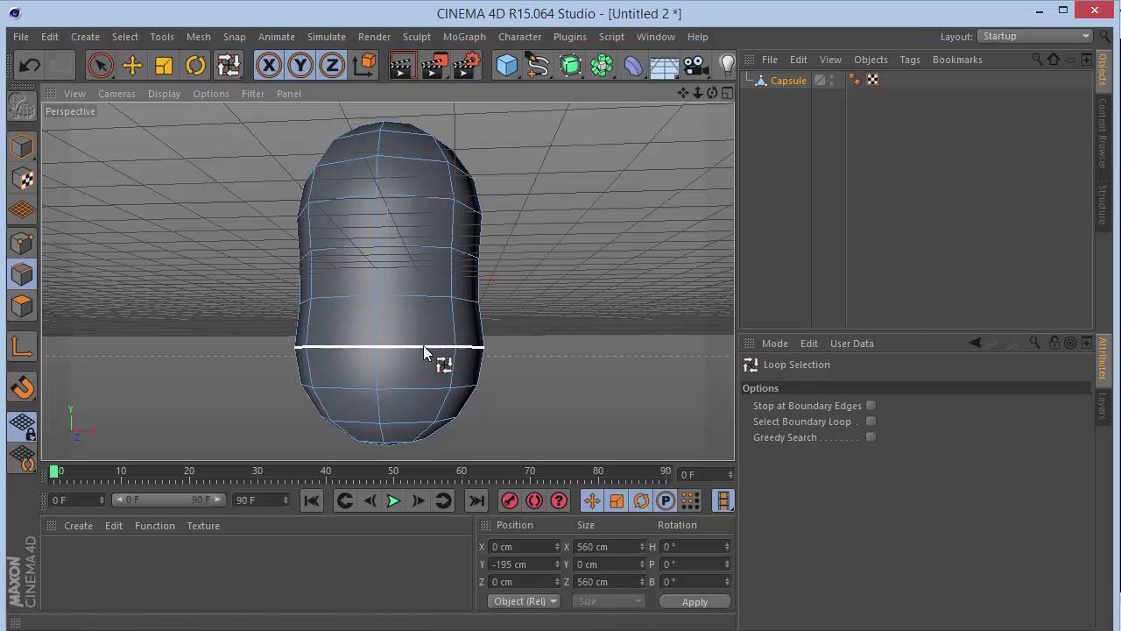
pyautogui.press('t')
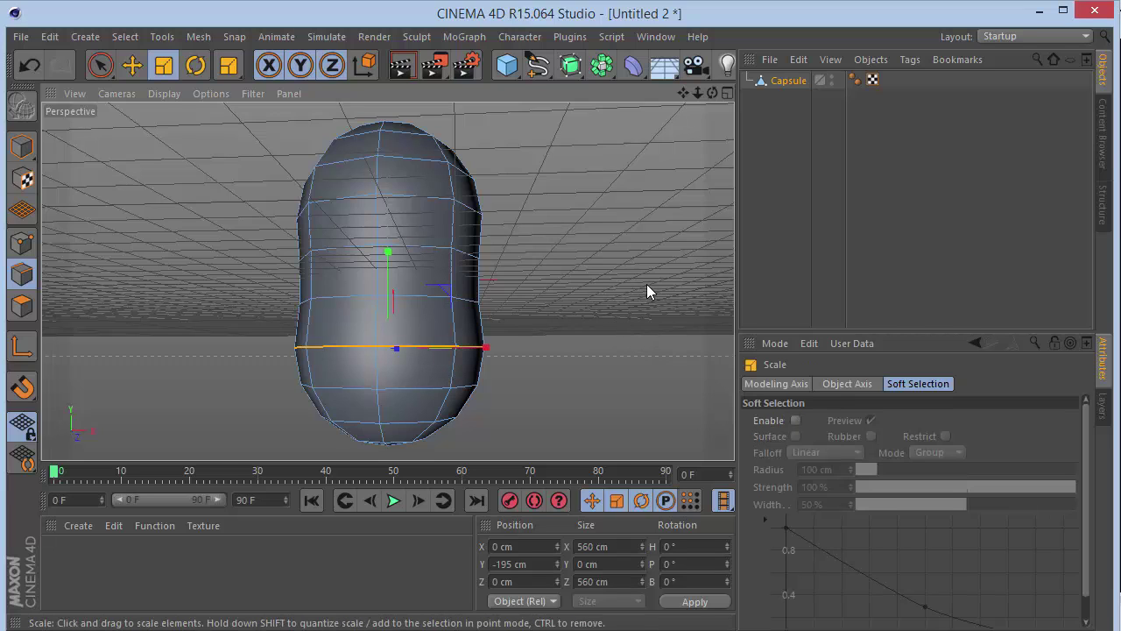
pyautogui.moveTo(642, 286); pyautogui.dragTo(606, 311)
# - Hide the grid in the perspective viewport
pyautogui.moveTo(713, 93)
pyautogui.mouseDown()
pyautogui.moveTo(673, 134)
pyautogui.moveTo(678, 98)
pyautogui.moveTo(712, 95)
pyautogui.mouseUp()
pyautogui.click(211, 93)
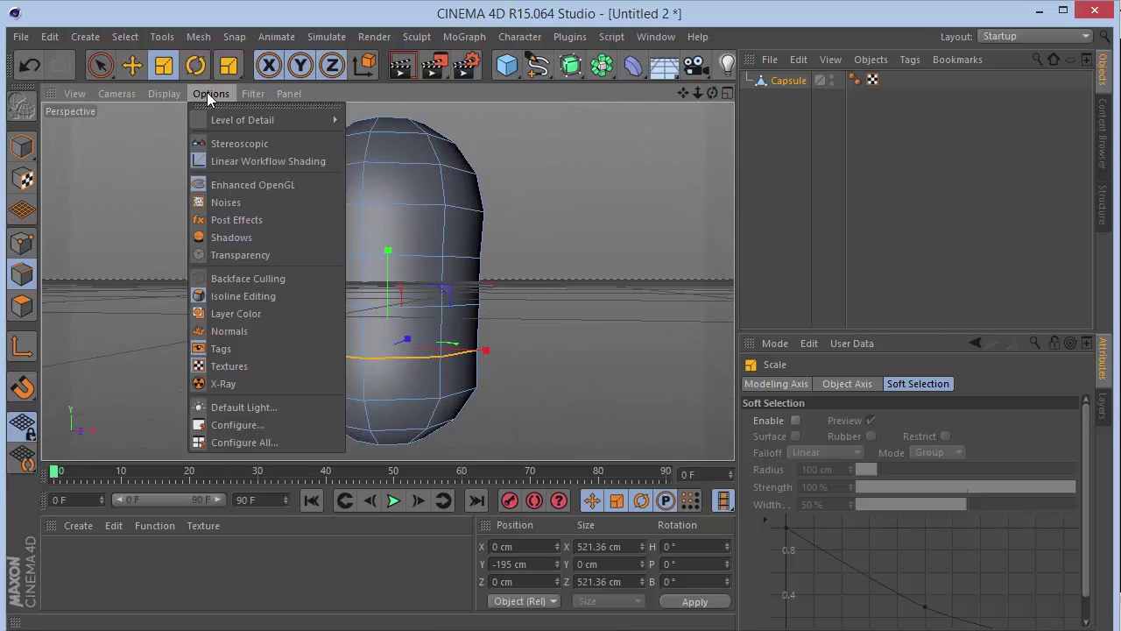
pyautogui.moveTo(252, 92)
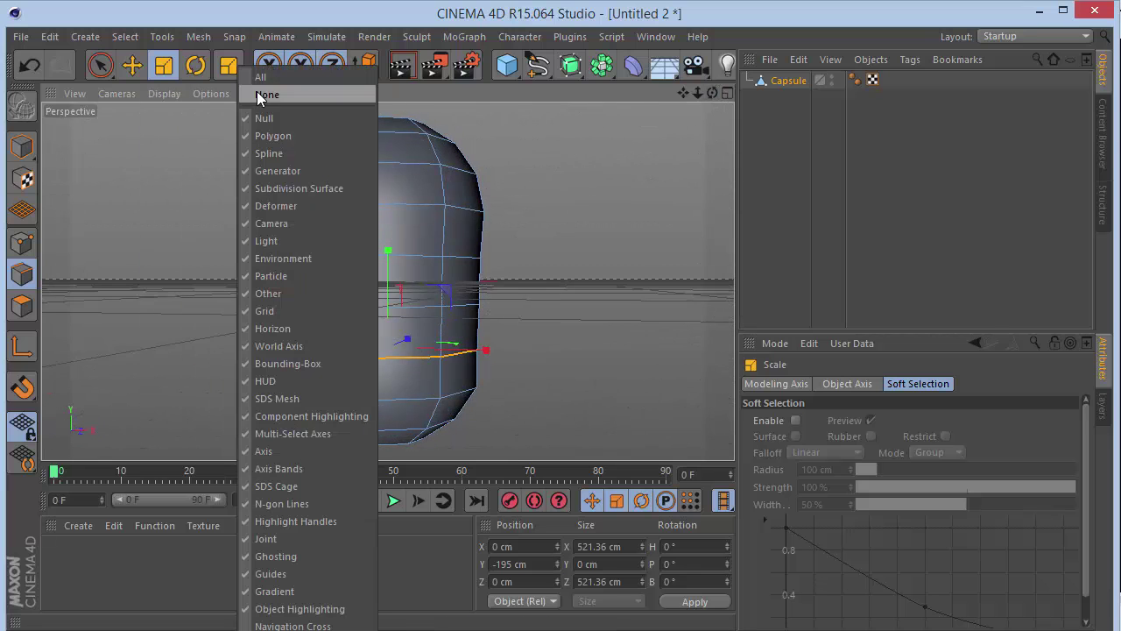
pyautogui.click(266, 310)
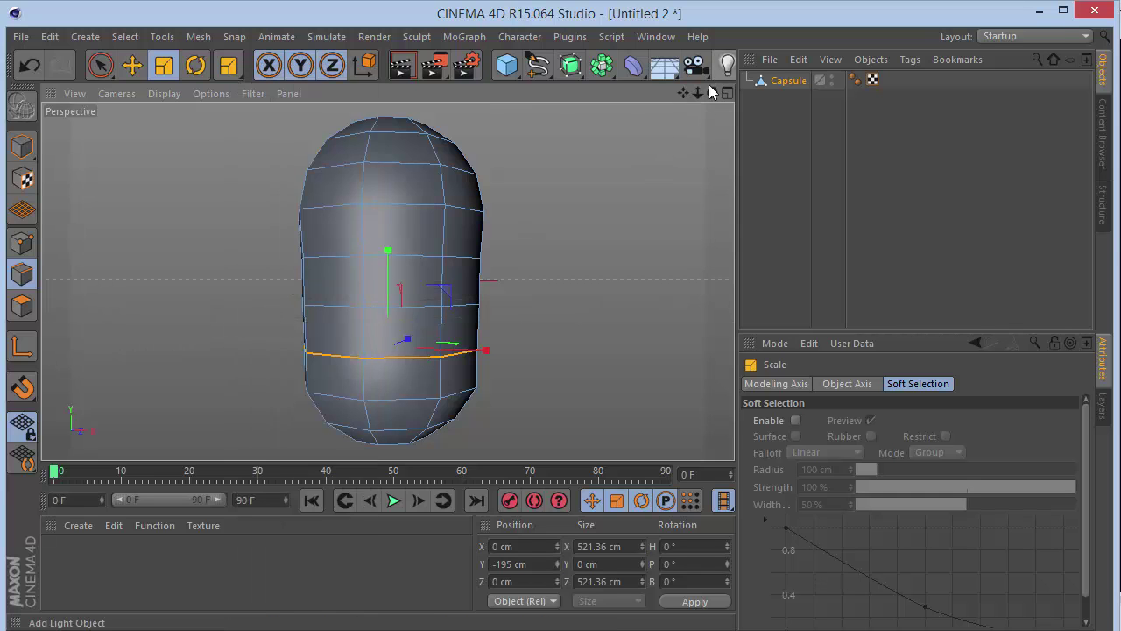
pyautogui.moveTo(712, 93)
pyautogui.mouseDown()
pyautogui.moveTo(712, 118)
pyautogui.moveTo(683, 95)
pyautogui.moveTo(583, 105)
pyautogui.moveTo(692, 121)
pyautogui.moveTo(740, 100)
pyautogui.moveTo(711, 93)
pyautogui.mouseUp()
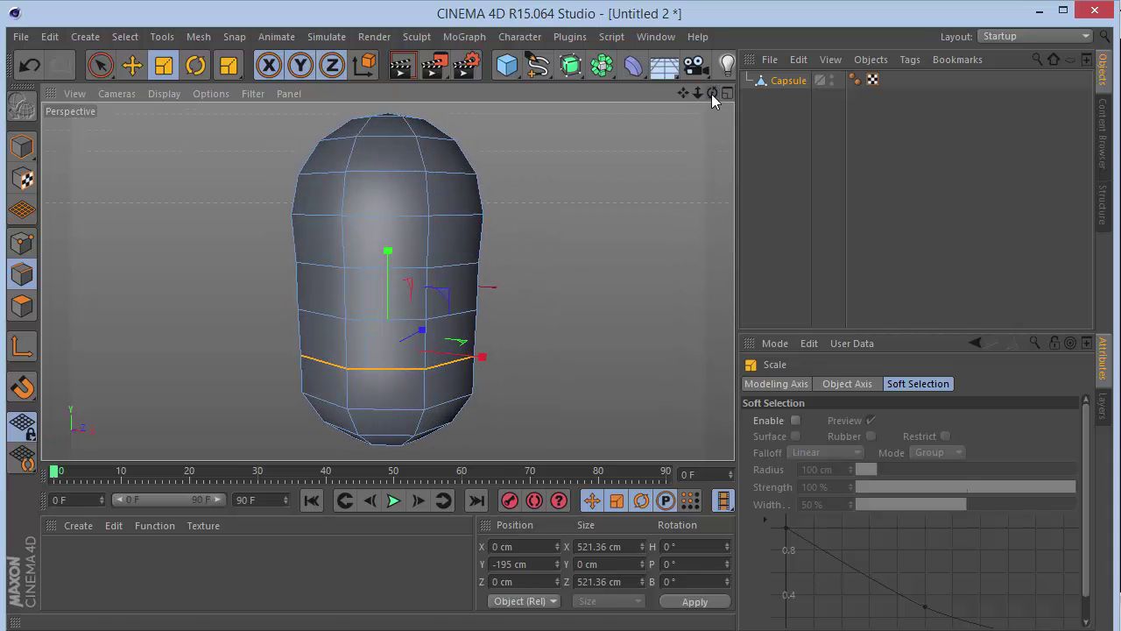
# - Switch to Points mode and set up Rectangle Selection with Only Select Visible Elements turned off
pyautogui.press('space')
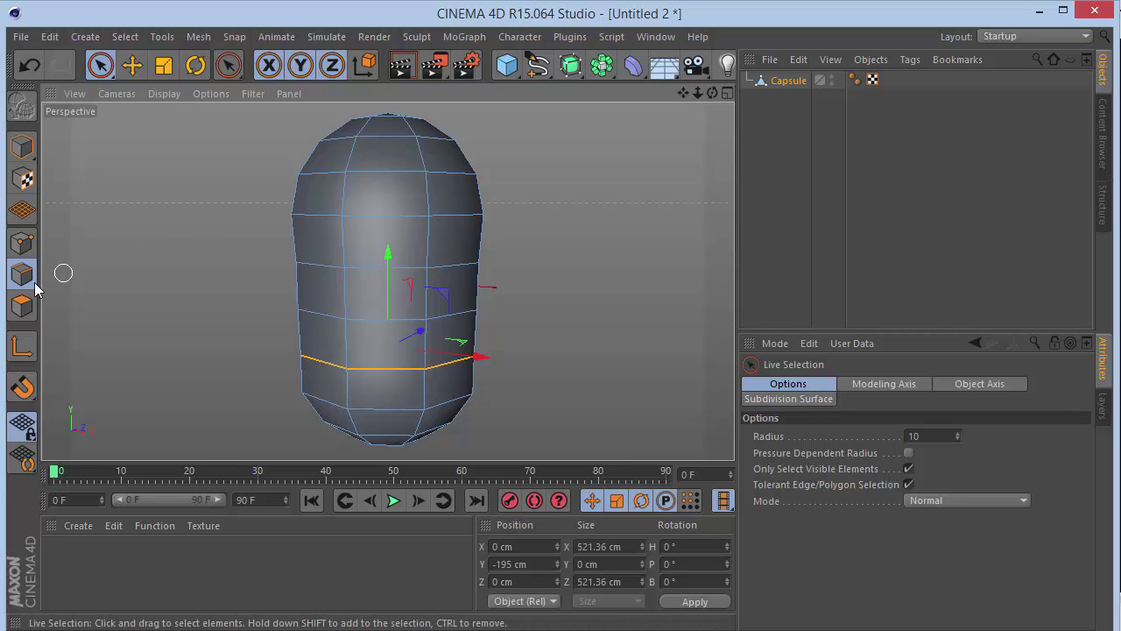
pyautogui.click(23, 251)
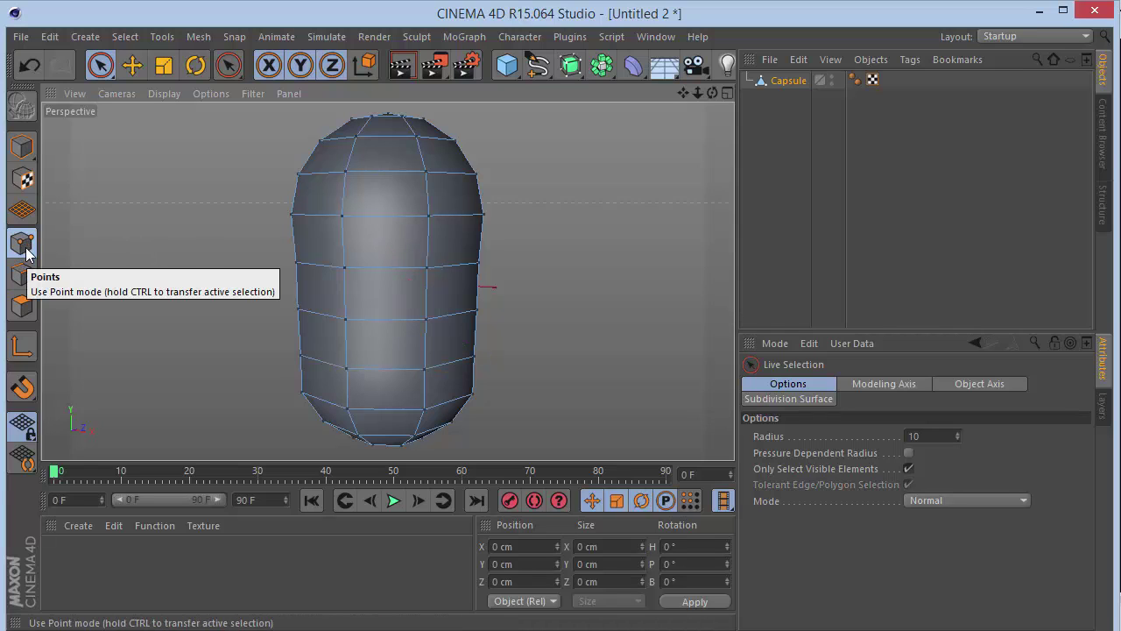
pyautogui.click(106, 70)
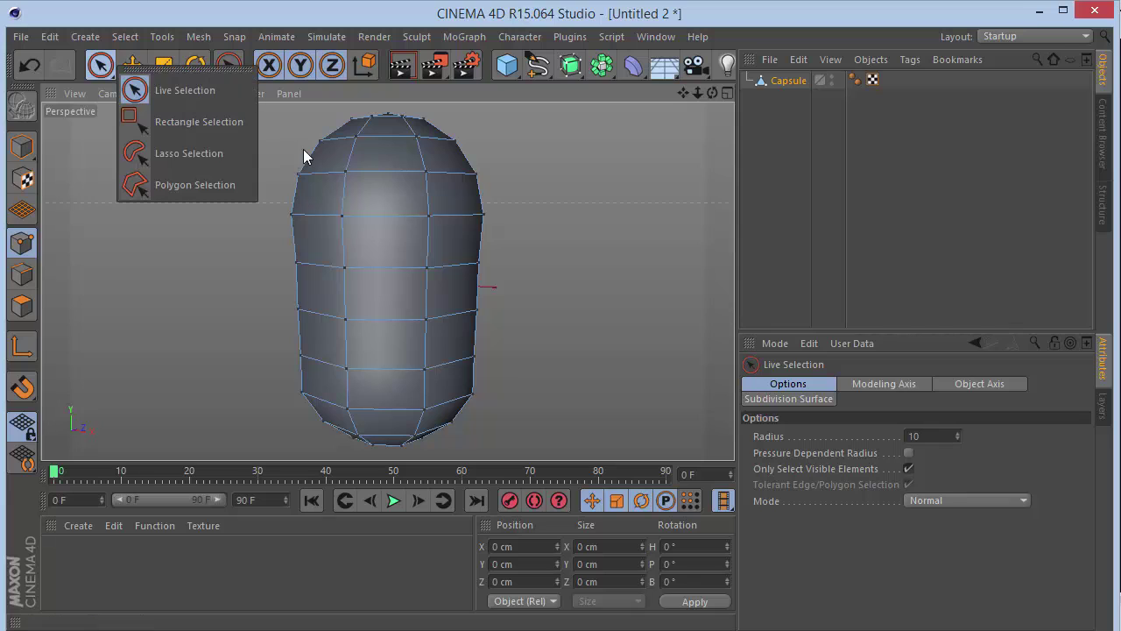
pyautogui.click(223, 3)
pyautogui.click(103, 68)
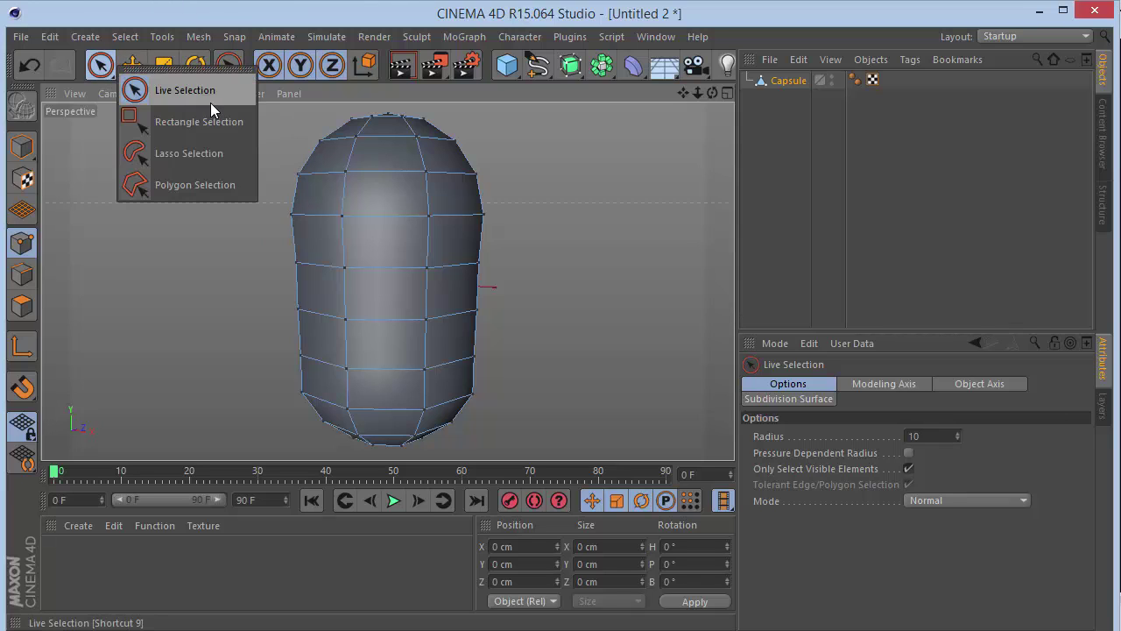
pyautogui.click(221, 123)
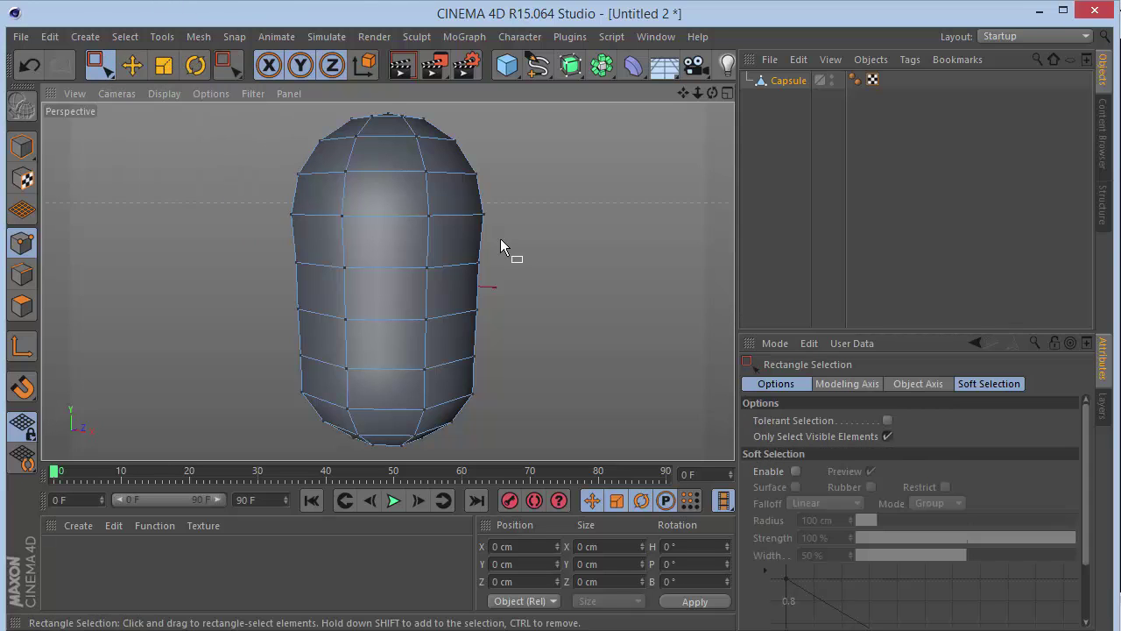
pyautogui.click(888, 436)
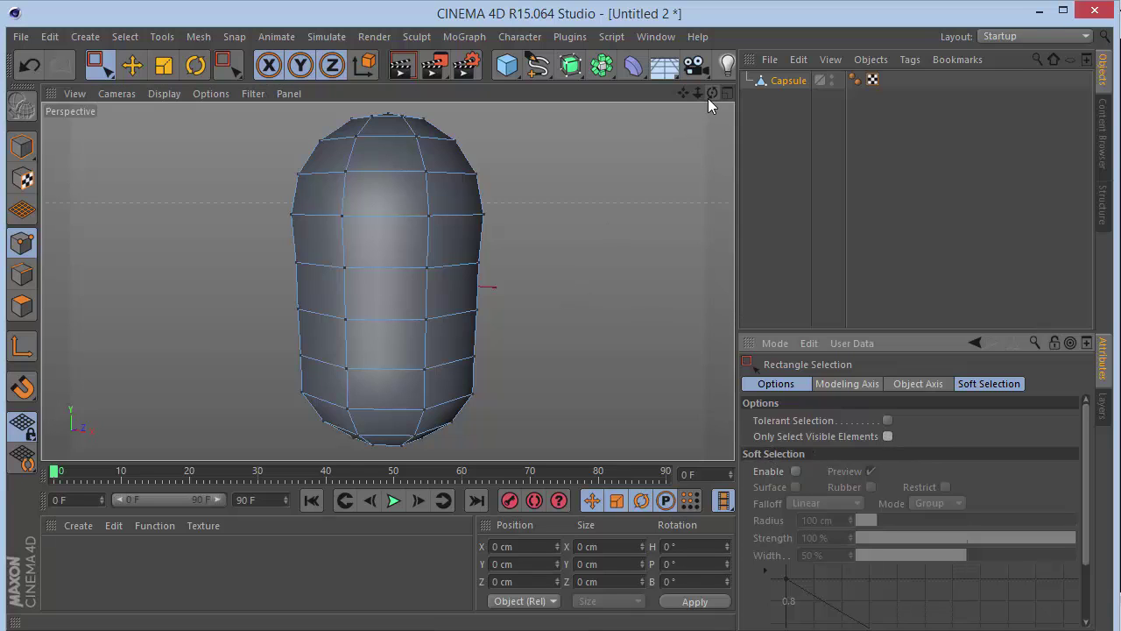
# - Select all points of the capsule's lower cap in the front view and scale them inward to about 467 cm in X and Z
pyautogui.press('F4')
pyautogui.moveTo(698, 93); pyautogui.dragTo(686, 42)
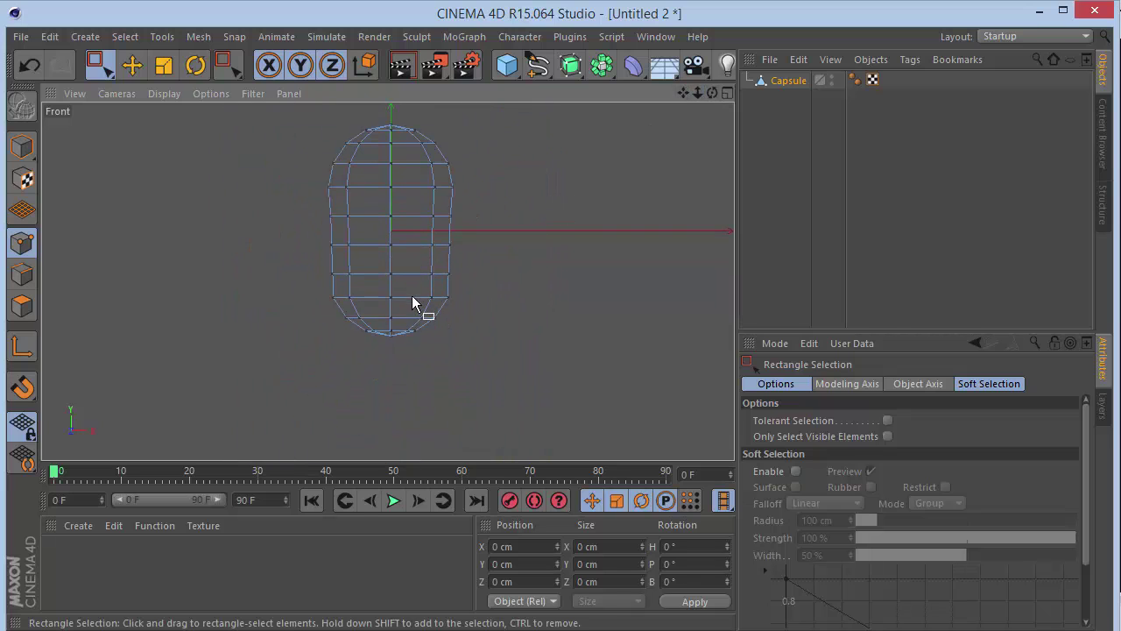
pyautogui.scroll(2, 415, 301)
pyautogui.moveTo(290, 282); pyautogui.dragTo(502, 380)
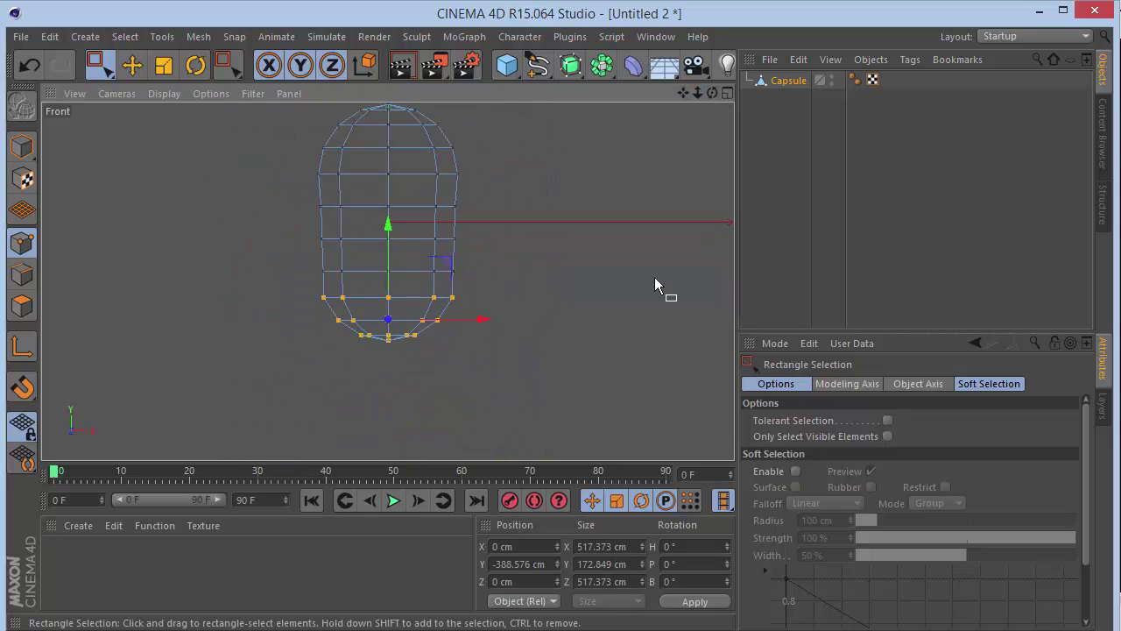
pyautogui.press('F1')
pyautogui.moveTo(712, 93)
pyautogui.mouseDown()
pyautogui.moveTo(667, 86)
pyautogui.moveTo(701, 104)
pyautogui.moveTo(687, 117)
pyautogui.moveTo(661, 107)
pyautogui.moveTo(715, 94)
pyautogui.mouseUp()
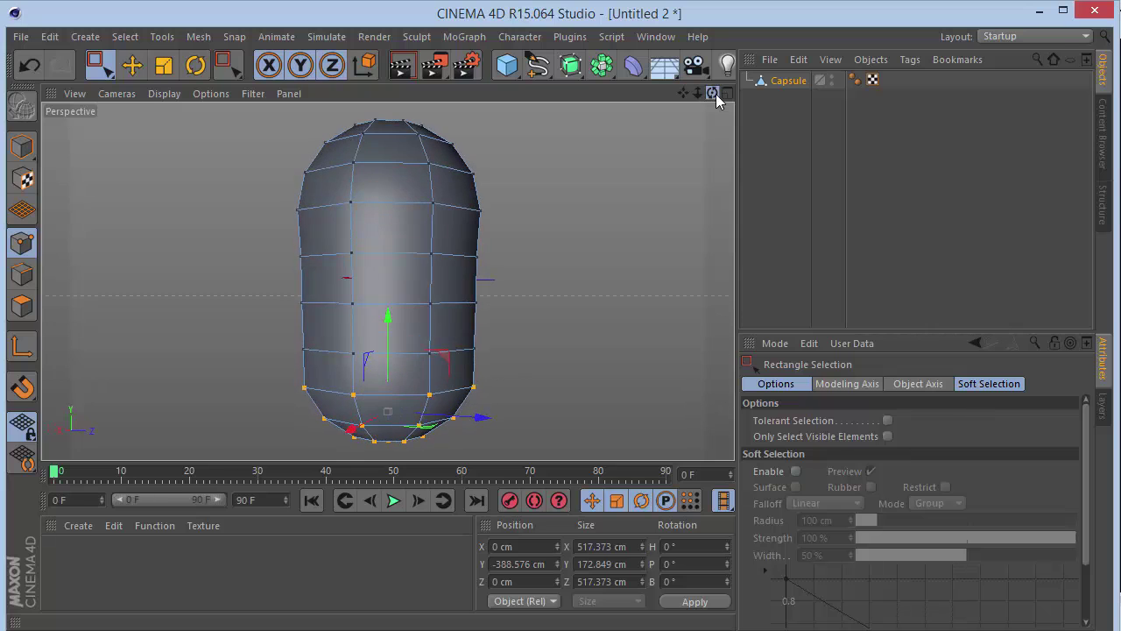
pyautogui.press('t')
pyautogui.moveTo(596, 230); pyautogui.dragTo(530, 252)
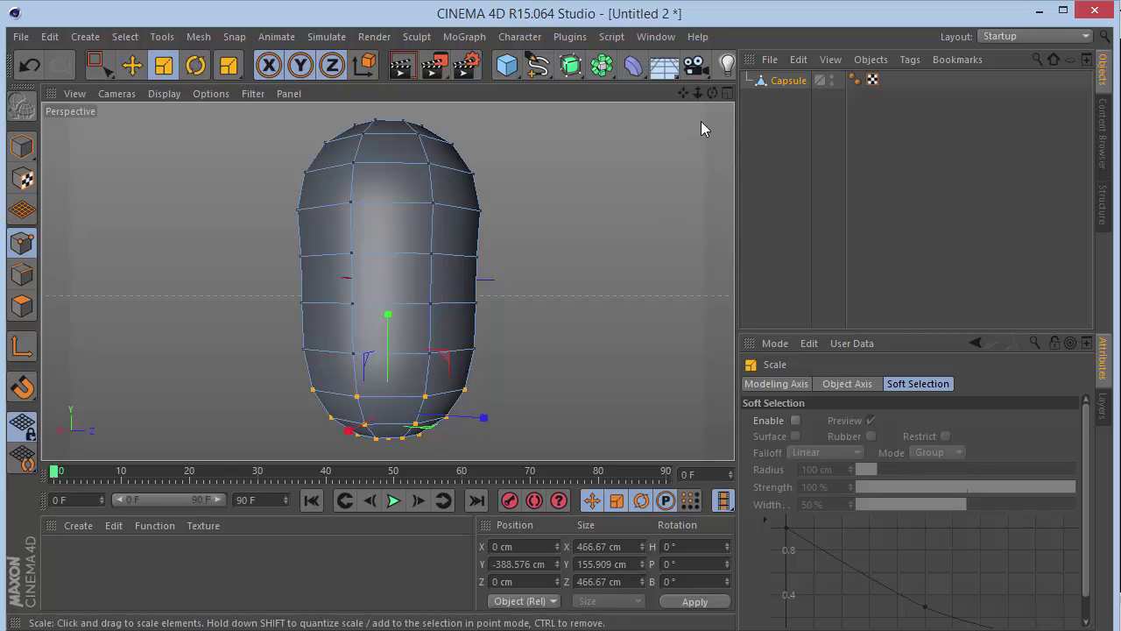
# - Return to the selected edge loop just above the lower cap and scale it inward to about 491 cm in X and Z
pyautogui.moveTo(712, 93)
pyautogui.mouseDown()
pyautogui.moveTo(723, 96)
pyautogui.moveTo(710, 94)
pyautogui.mouseUp()
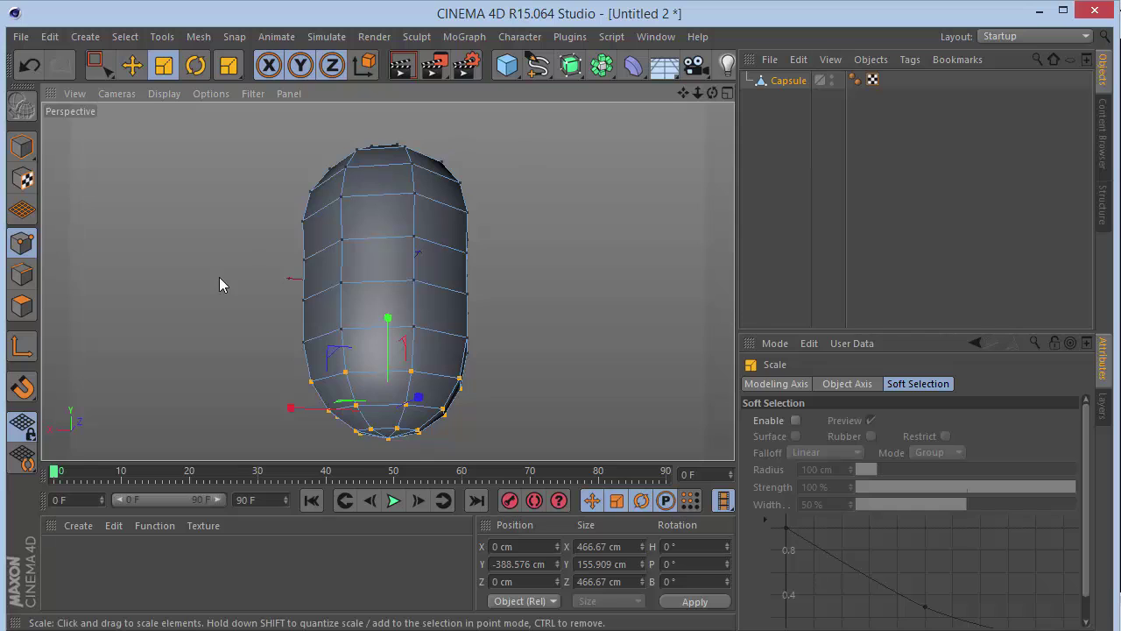
pyautogui.press('u')
pyautogui.press('l')
pyautogui.click(24, 277)
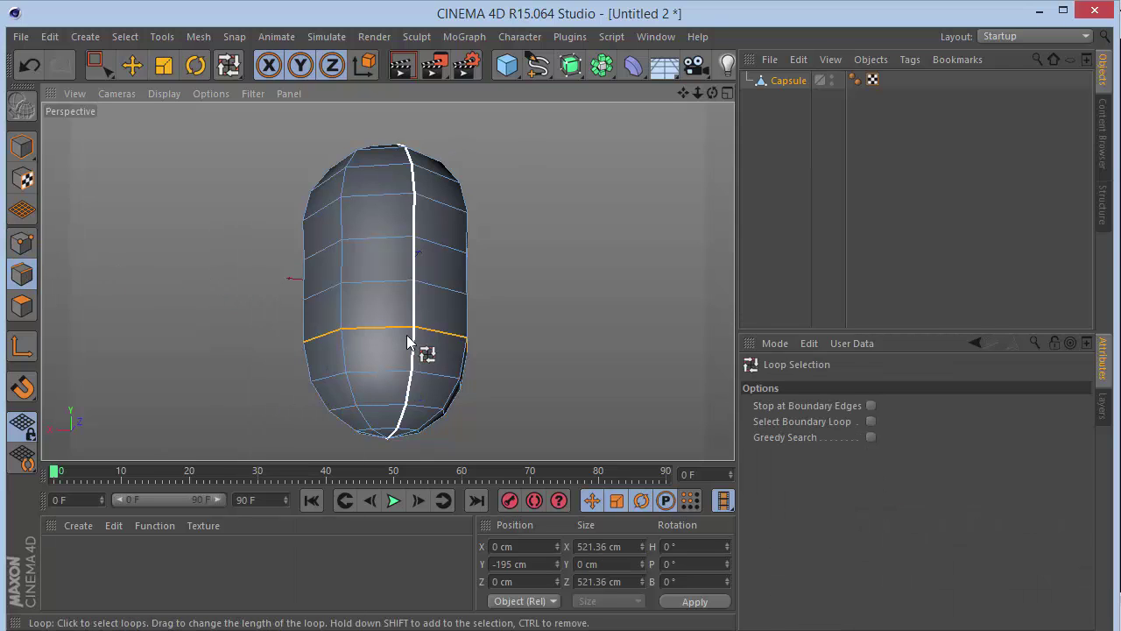
pyautogui.press('t')
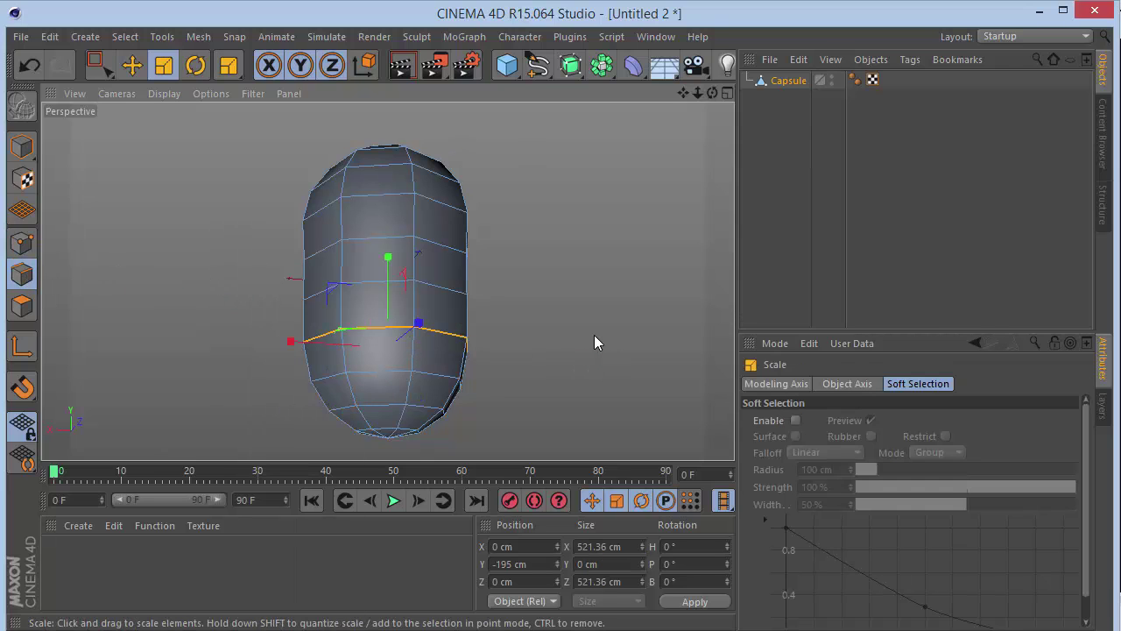
pyautogui.moveTo(599, 304); pyautogui.dragTo(561, 322)
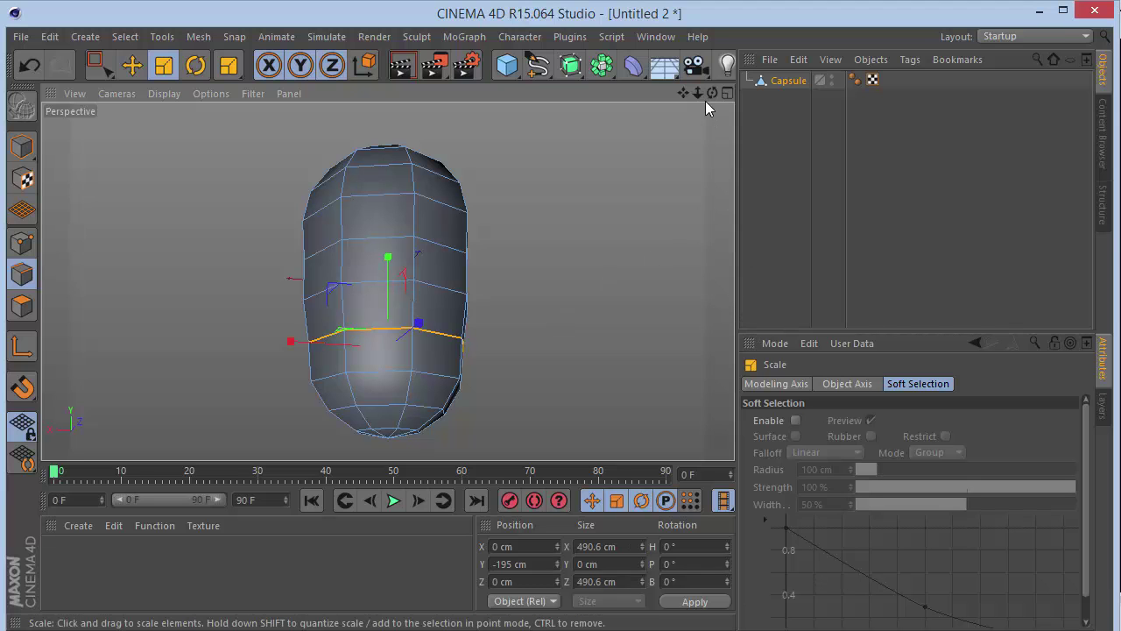
# - In Points mode, limit the selection to the points below the lower cap's top row and scale them outward to about 393 cm in X and Z
pyautogui.moveTo(712, 93); pyautogui.dragTo(711, 115)
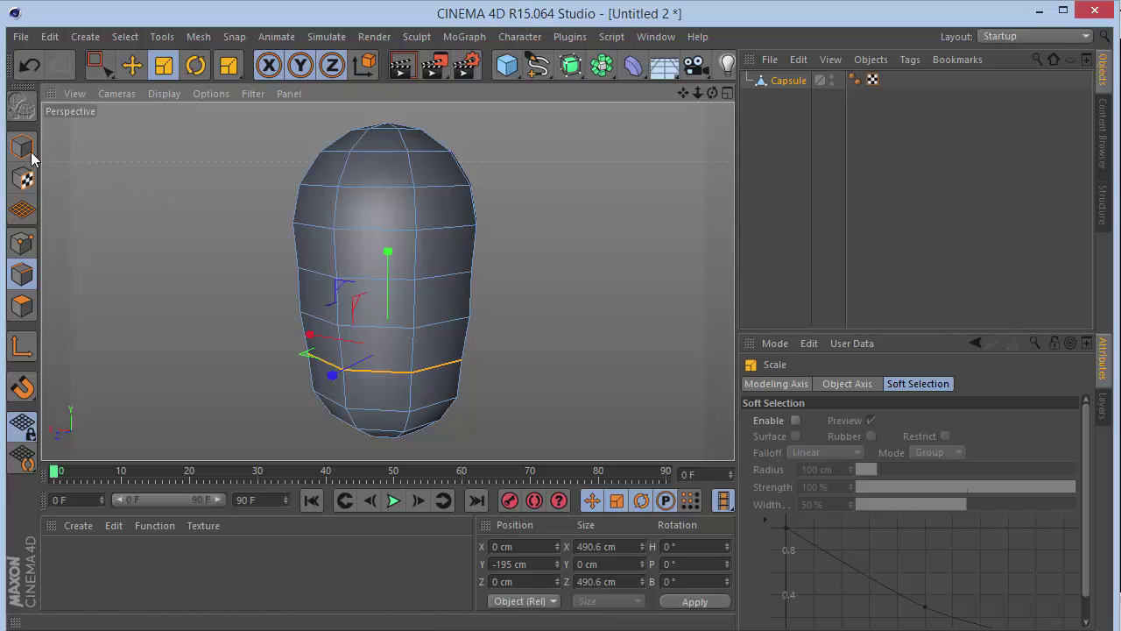
pyautogui.keyDown('ctrl'); pyautogui.click(22, 243); pyautogui.keyUp('ctrl')
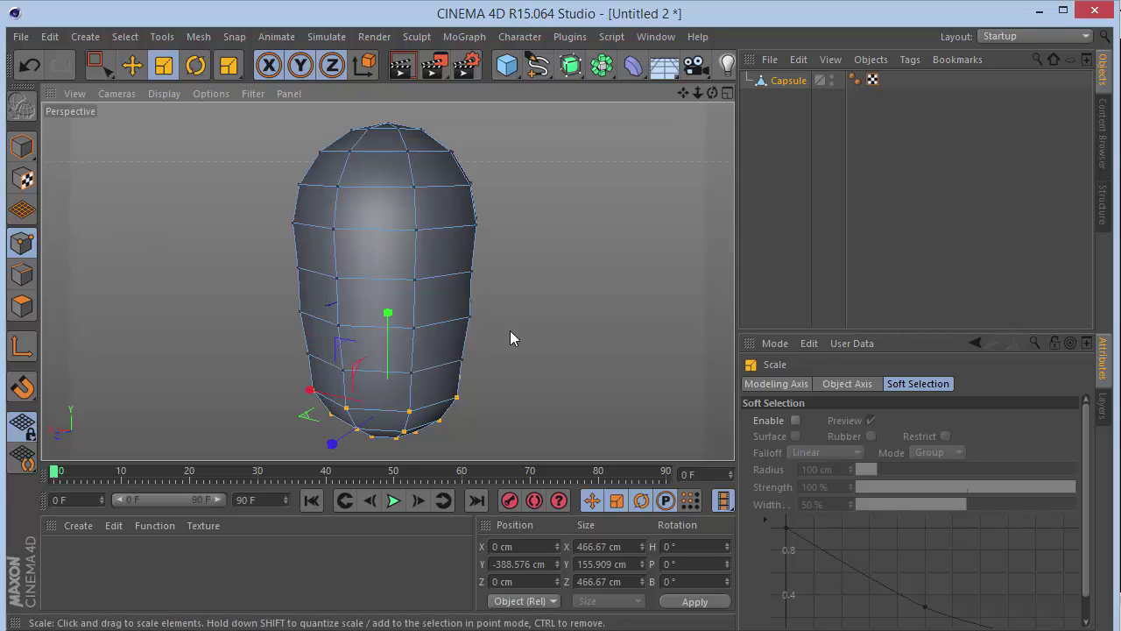
pyautogui.press('F4')
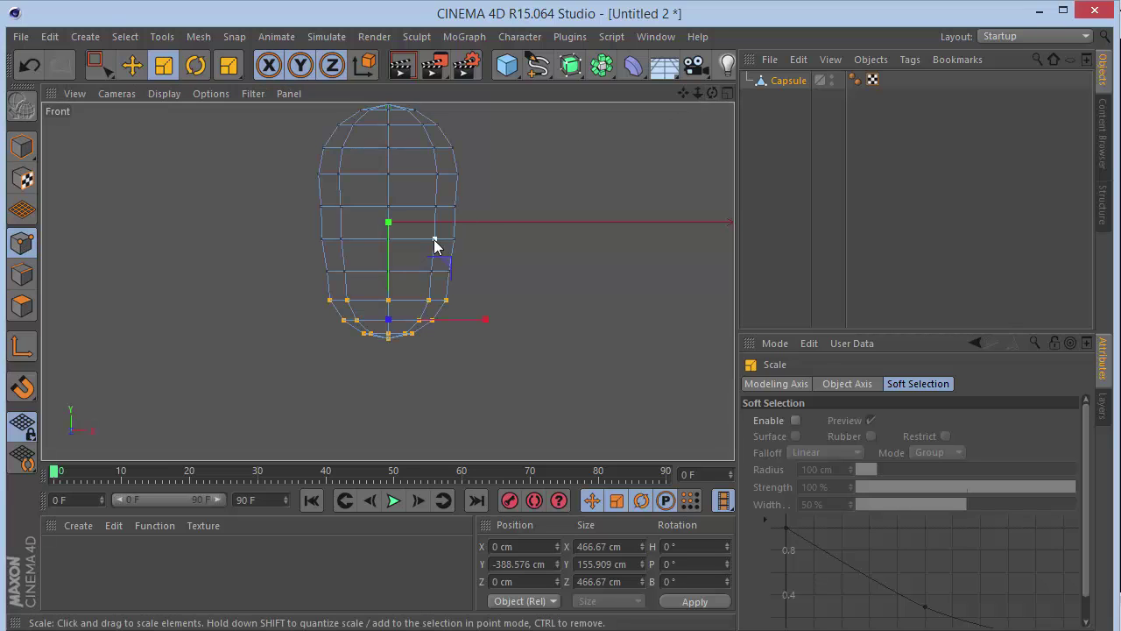
pyautogui.click(98, 65)
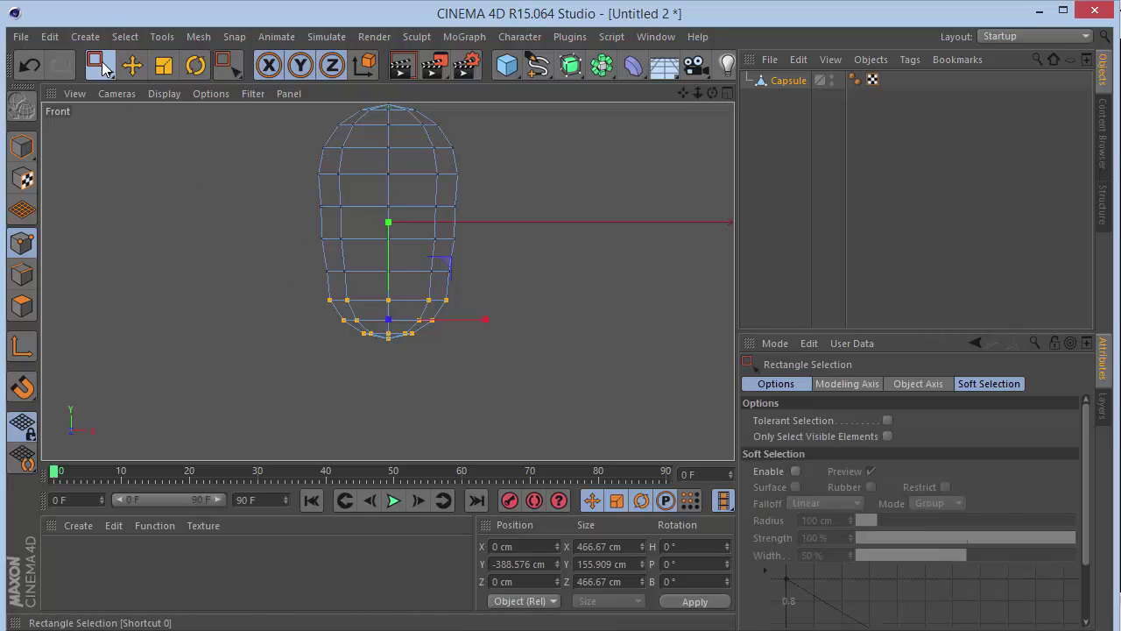
pyautogui.moveTo(247, 278); pyautogui.dragTo(518, 311)
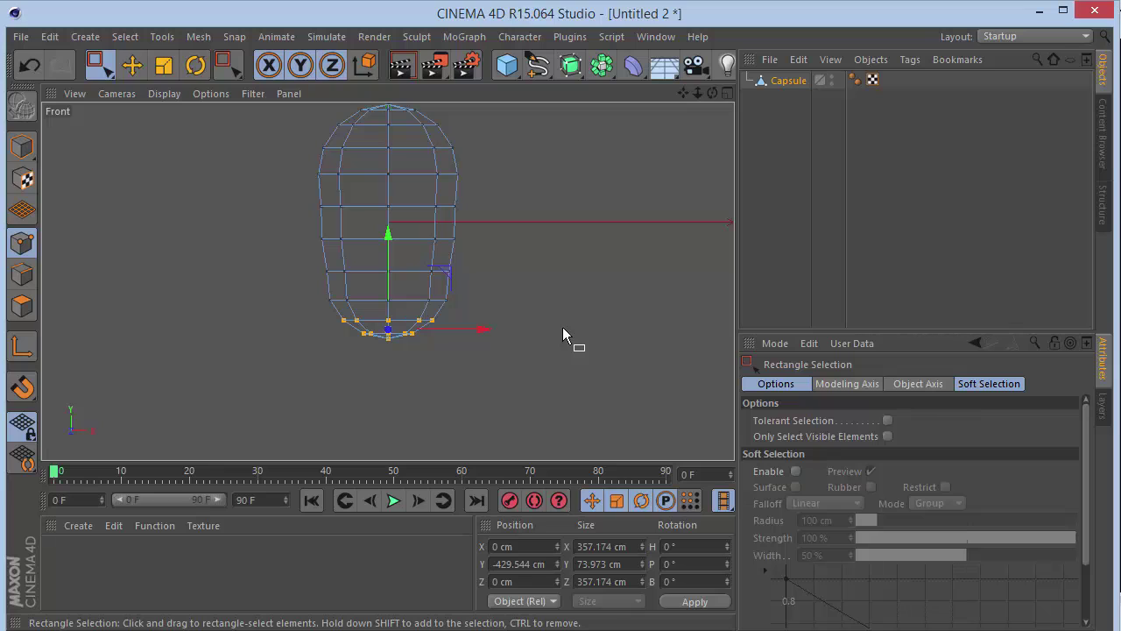
pyautogui.press('t')
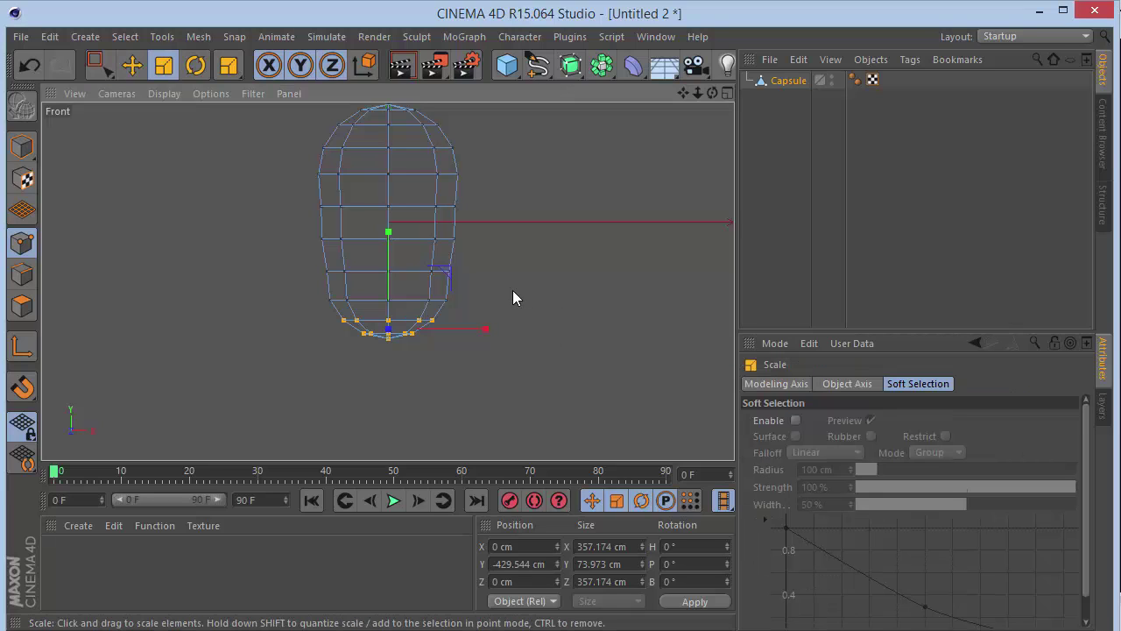
pyautogui.moveTo(525, 287); pyautogui.dragTo(564, 279)
pyautogui.hotkey('ctrl', 'z')
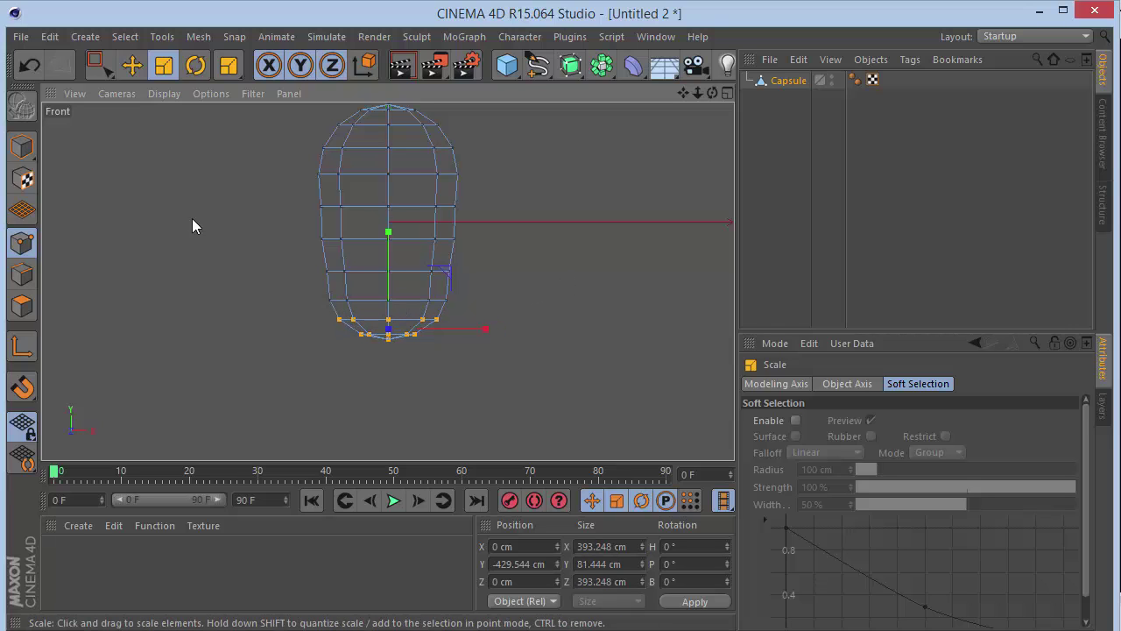
# - Select the top row of points of the lower cap in the front view and scale it inward to about 449 cm in X and Z
pyautogui.click(98, 65)
pyautogui.moveTo(279, 277); pyautogui.dragTo(509, 307)
pyautogui.press('t')
pyautogui.moveTo(562, 261); pyautogui.dragTo(541, 263)
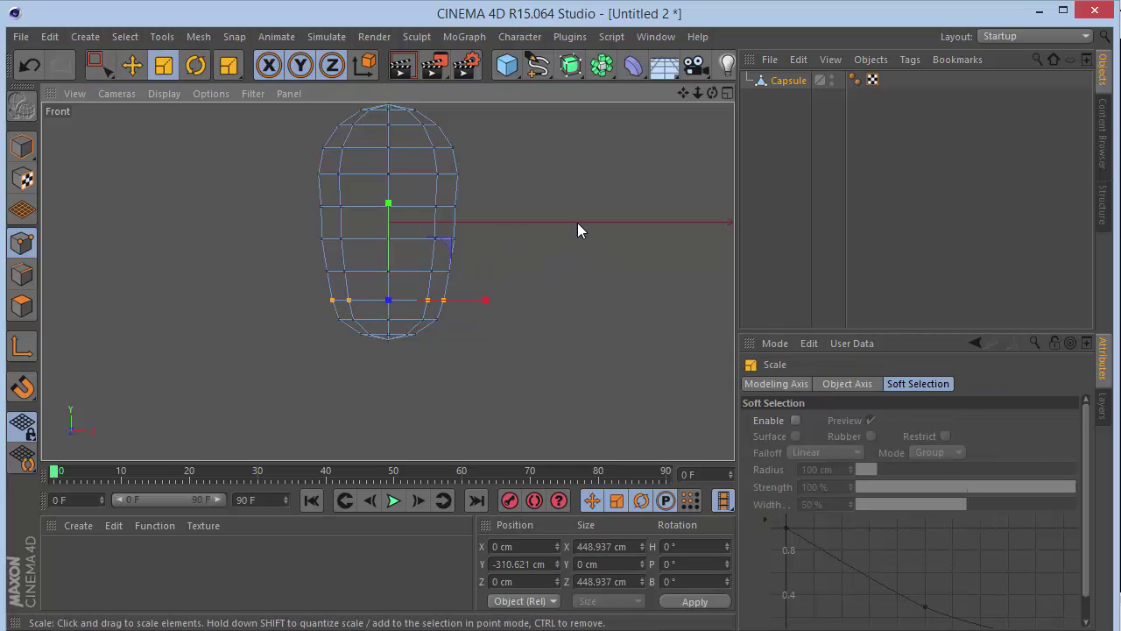
# - Examine the tapered shape in the perspective view with the capsule deselected, and reselect the capsule
pyautogui.press('F1')
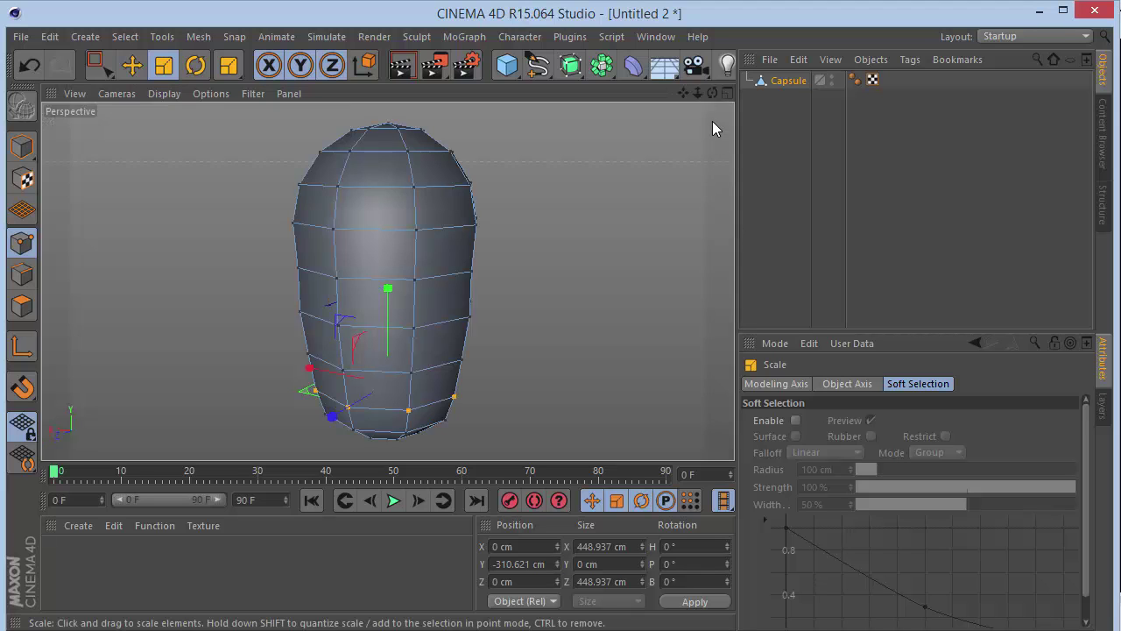
pyautogui.moveTo(711, 91)
pyautogui.mouseDown()
pyautogui.moveTo(712, 108)
pyautogui.moveTo(711, 94)
pyautogui.mouseUp()
pyautogui.click(836, 170)
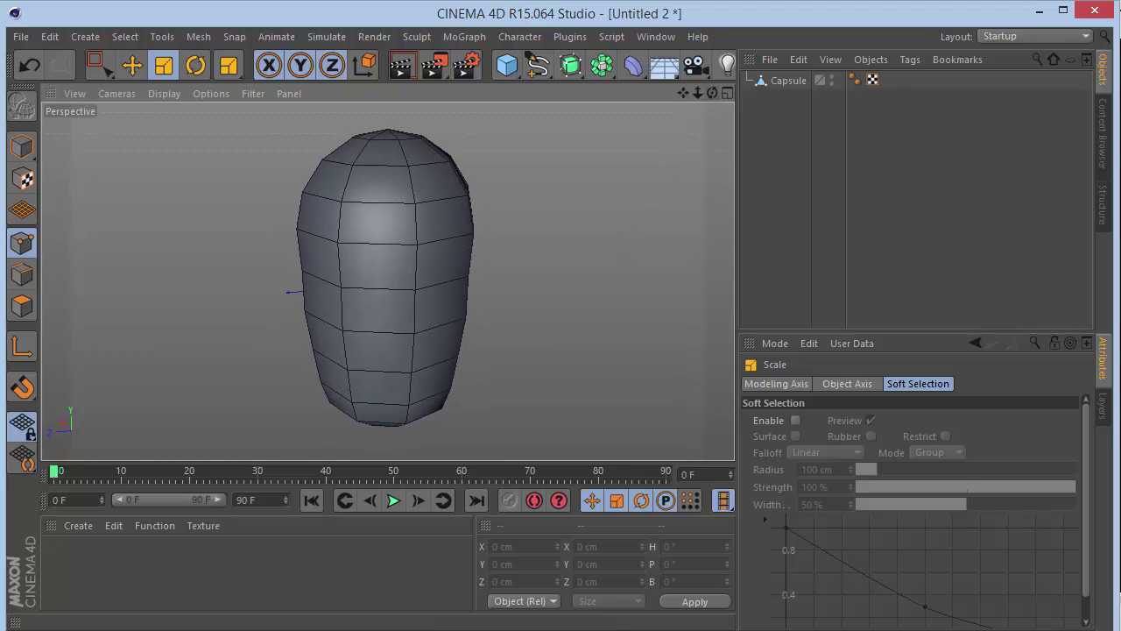
pyautogui.moveTo(711, 92); pyautogui.dragTo(682, 94)
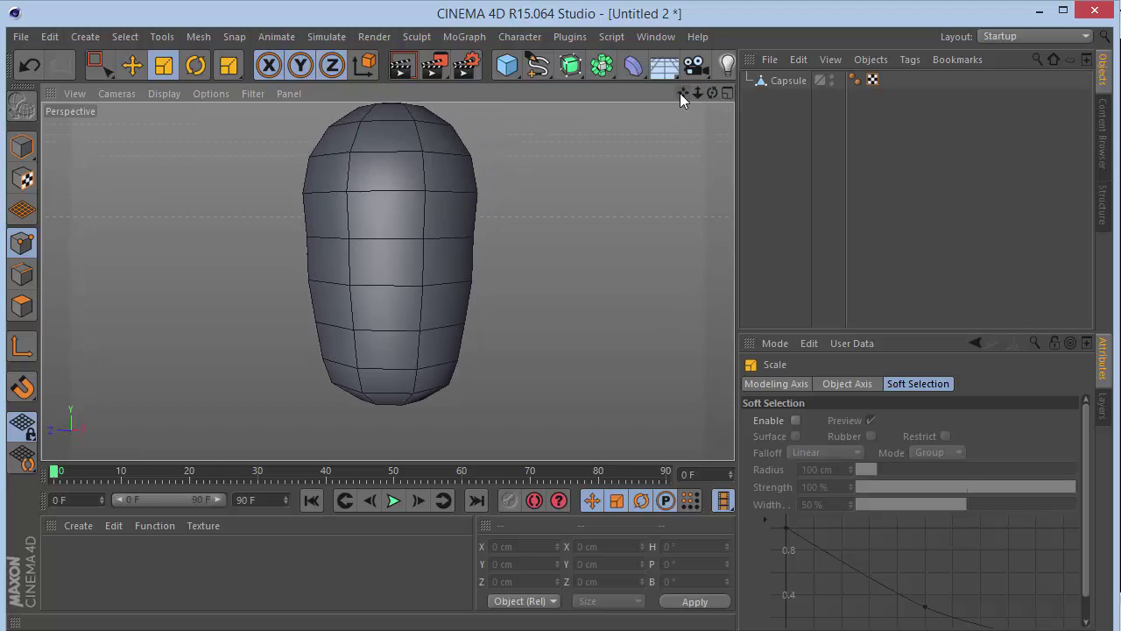
pyautogui.click(787, 82)
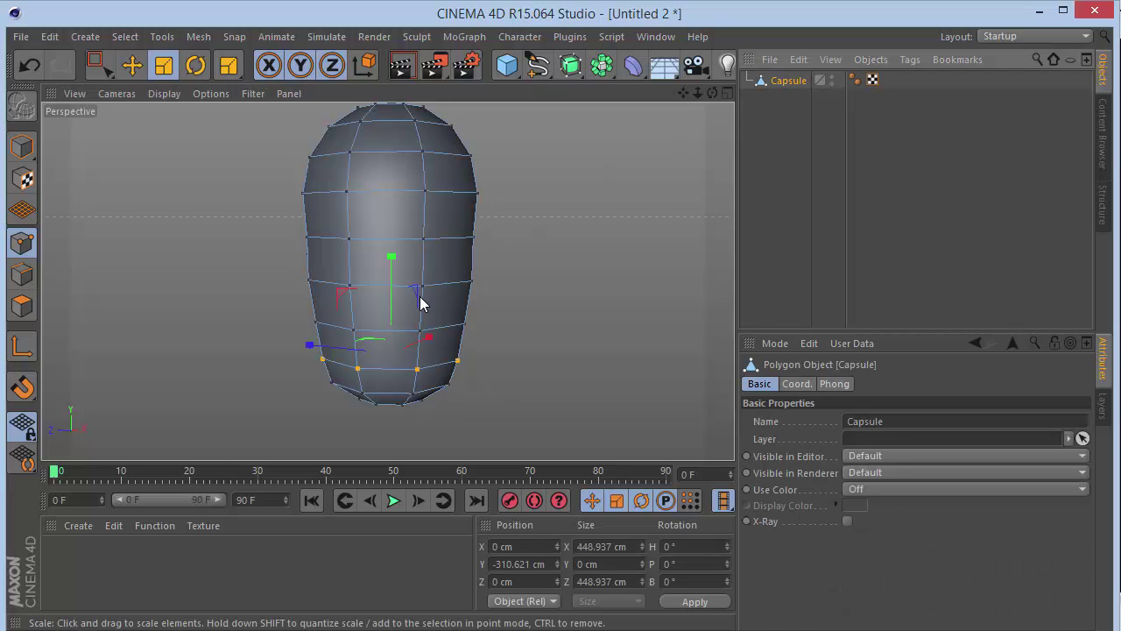
# - Select the second row of points of the lower cap in the front view and scale it inward to about 372 cm in X and Z
pyautogui.press('F4')
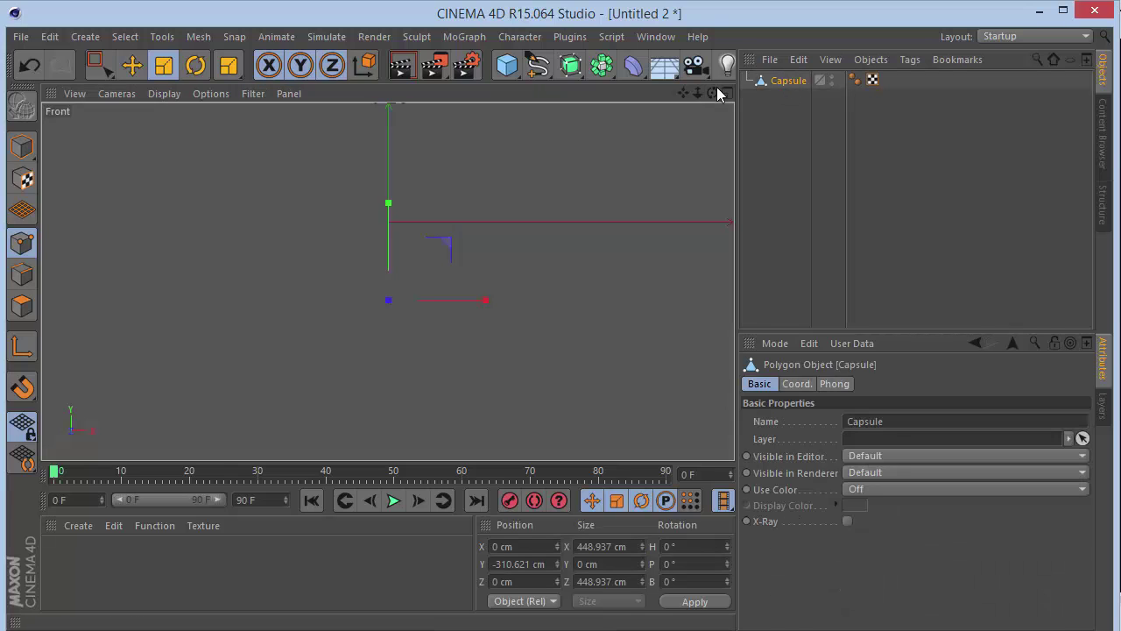
pyautogui.scroll(3, 380, 329)
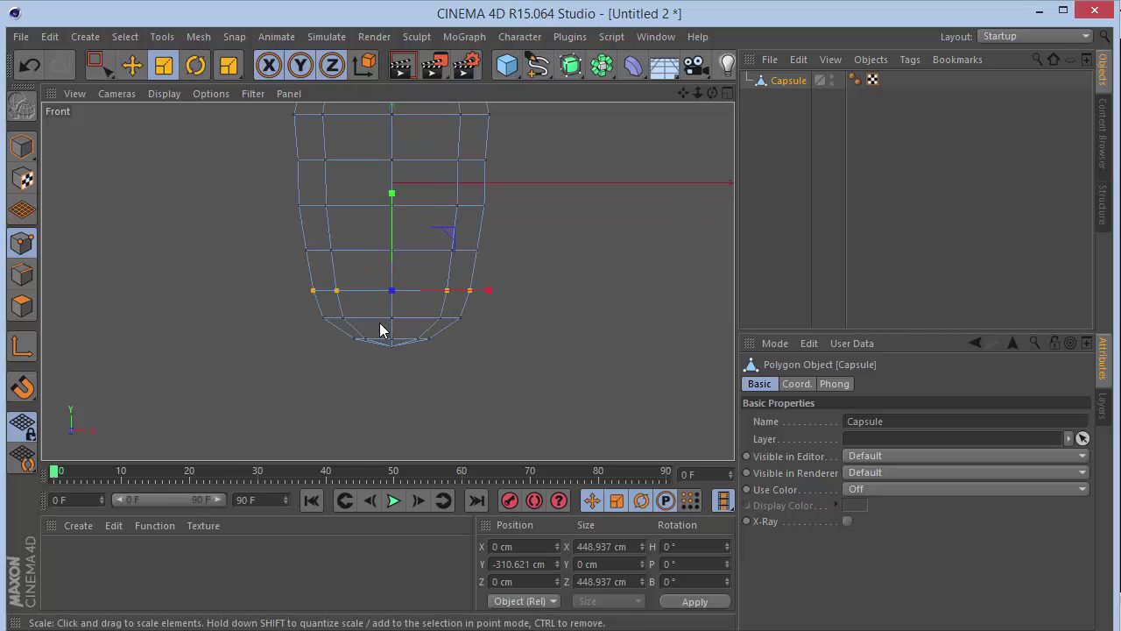
pyautogui.click(99, 65)
pyautogui.moveTo(278, 304); pyautogui.dragTo(493, 324)
pyautogui.press('t')
pyautogui.press('F1')
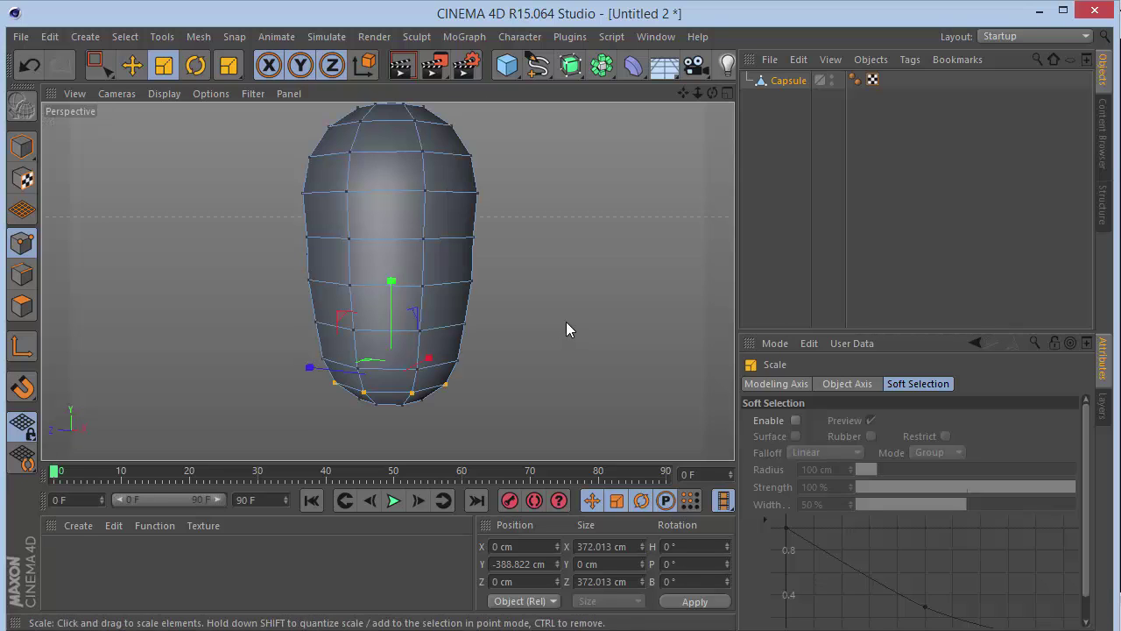
# - In Polygons mode, loop-select the horizontal ring of polygons around the lower cap
pyautogui.click(24, 146)
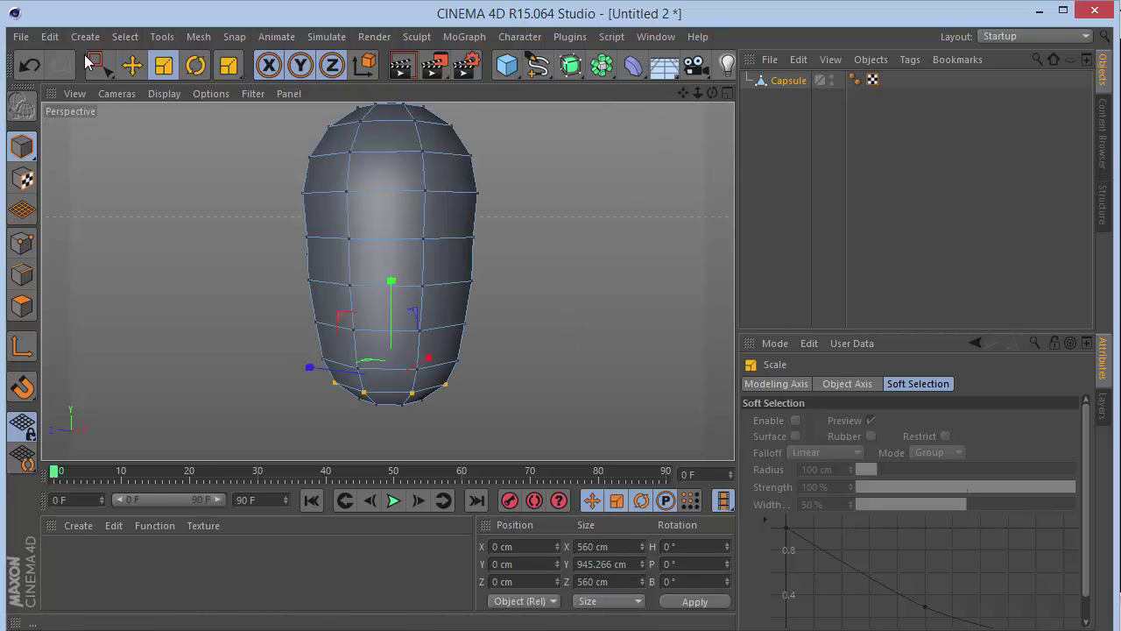
pyautogui.moveTo(101, 66); pyautogui.dragTo(166, 92)
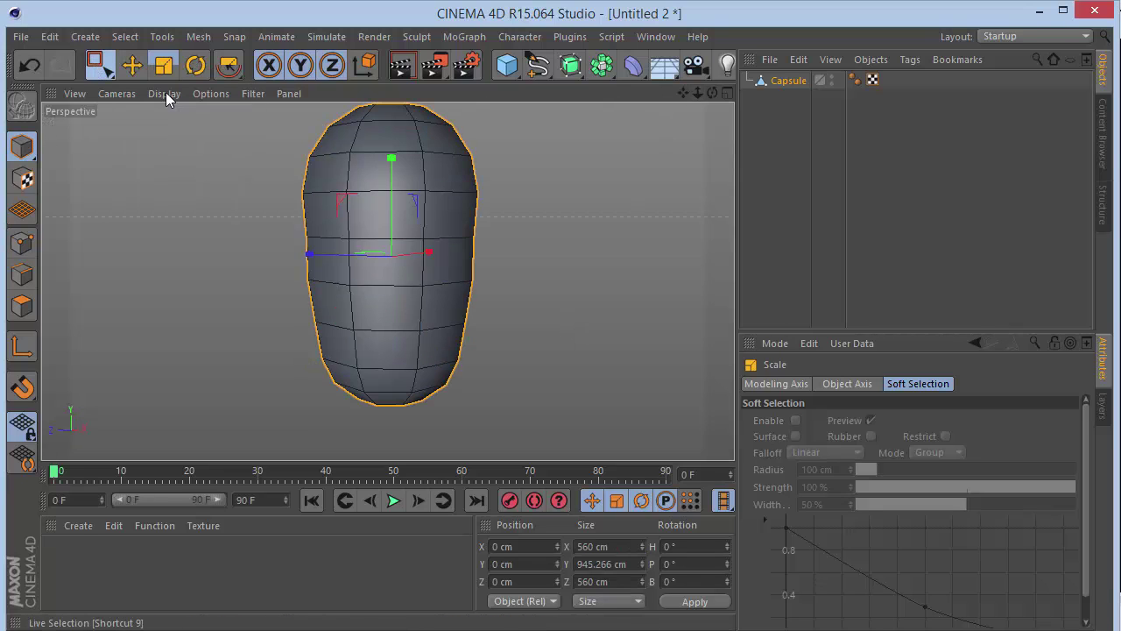
pyautogui.click(24, 305)
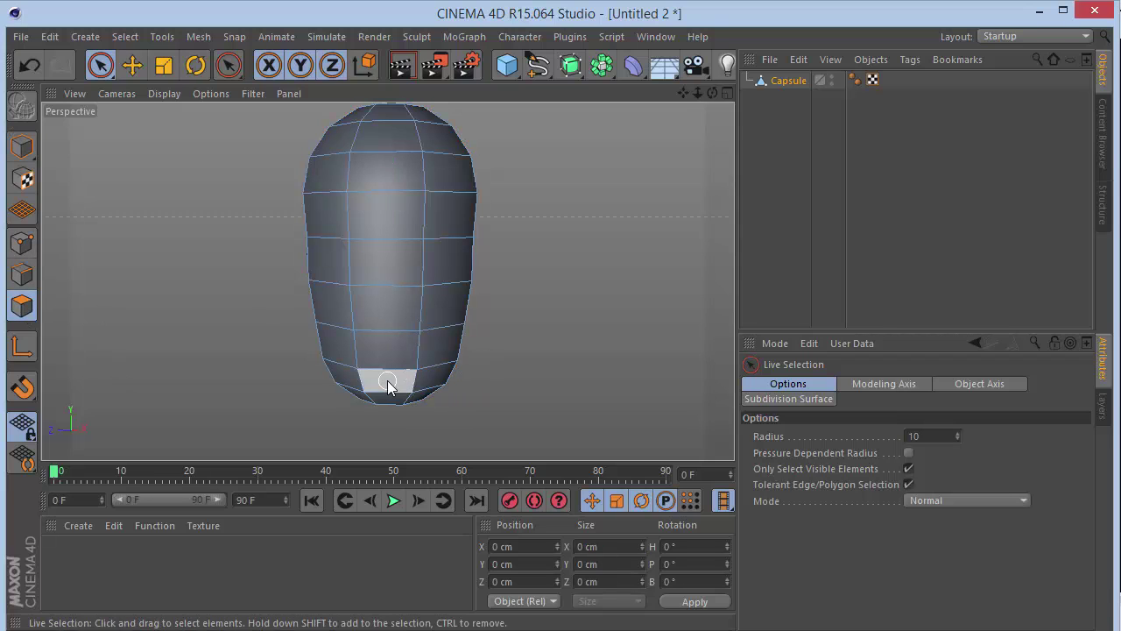
pyautogui.press('u')
pyautogui.press('l')
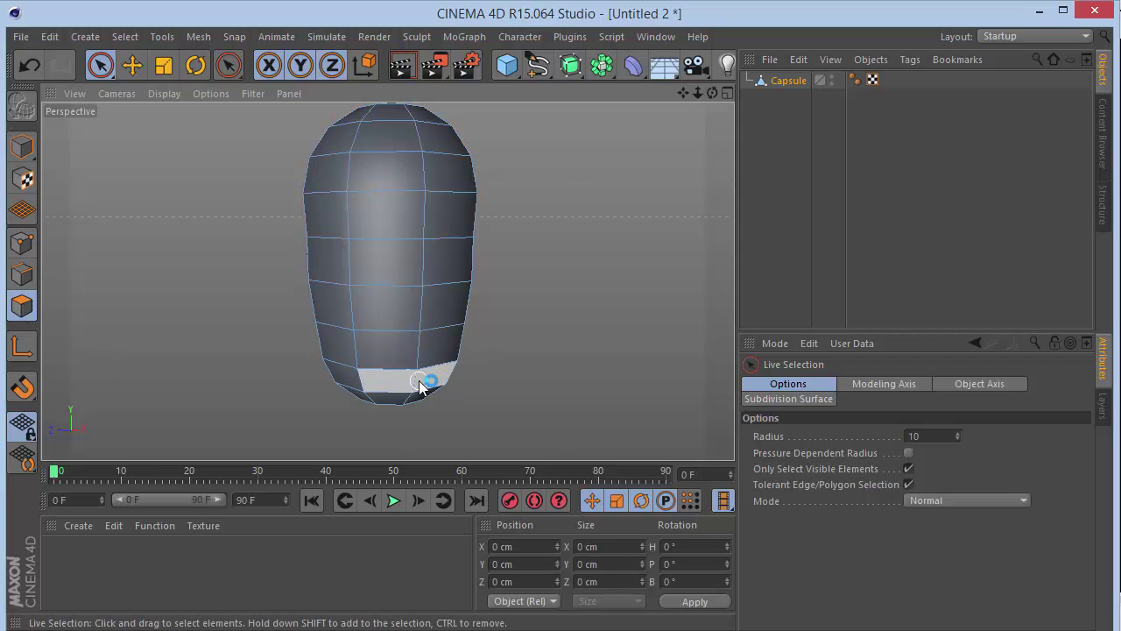
pyautogui.click(392, 380)
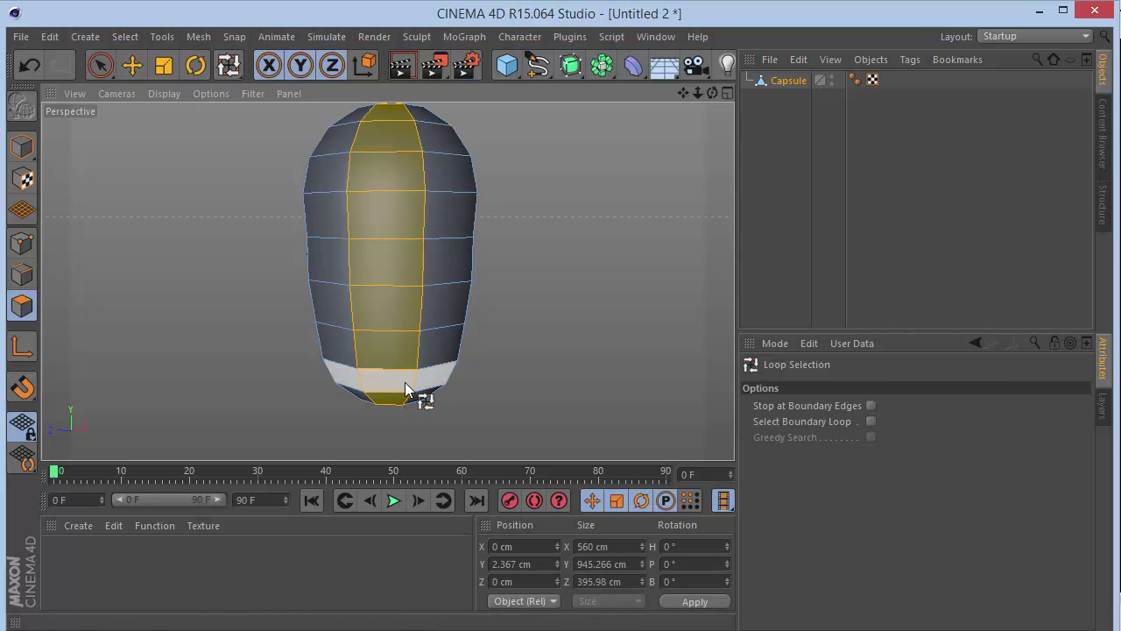
pyautogui.click(408, 388)
pyautogui.moveTo(712, 93); pyautogui.dragTo(662, 124)
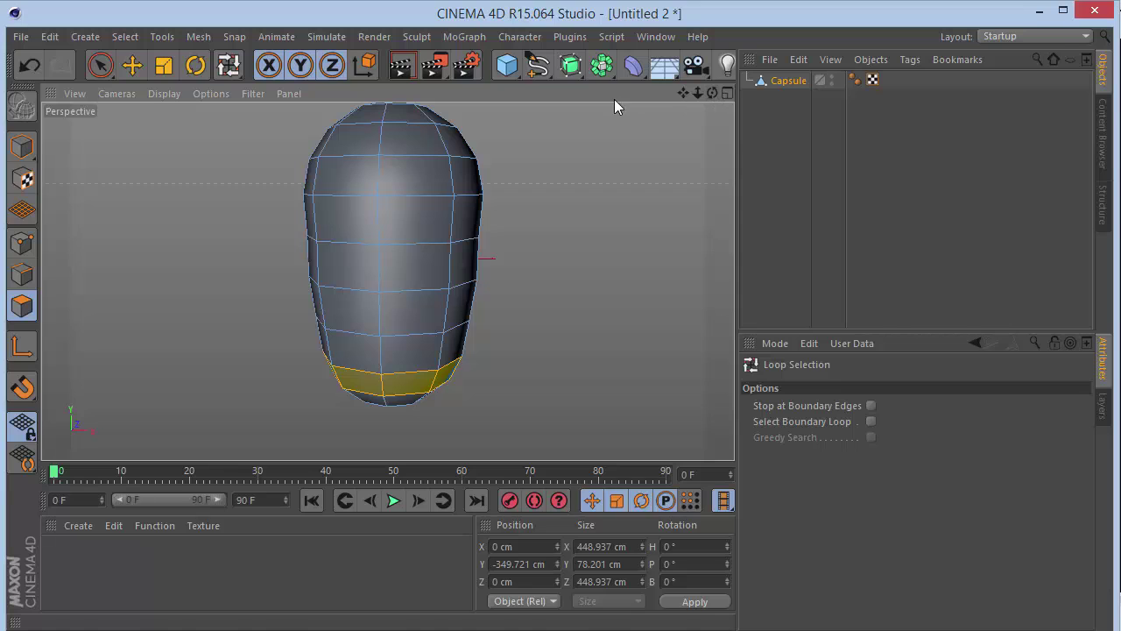
# - Matrix Extrude the selected polygon ring into curved, tapering tentacles with 8 steps and a Z move of about 50 cm
pyautogui.rightClick(528, 136)
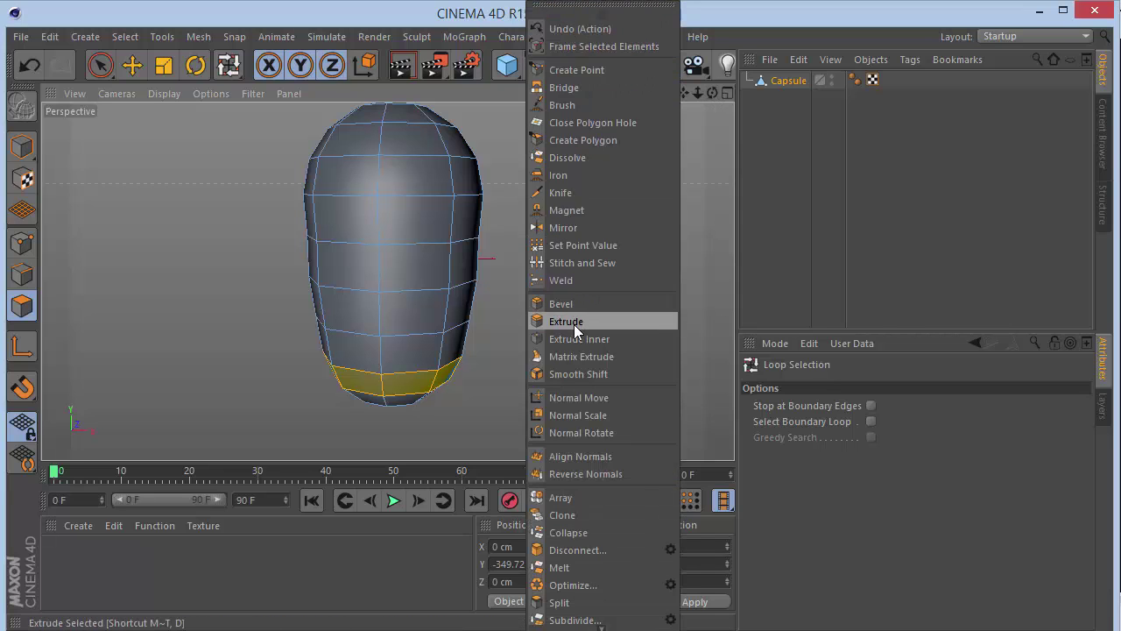
pyautogui.click(576, 357)
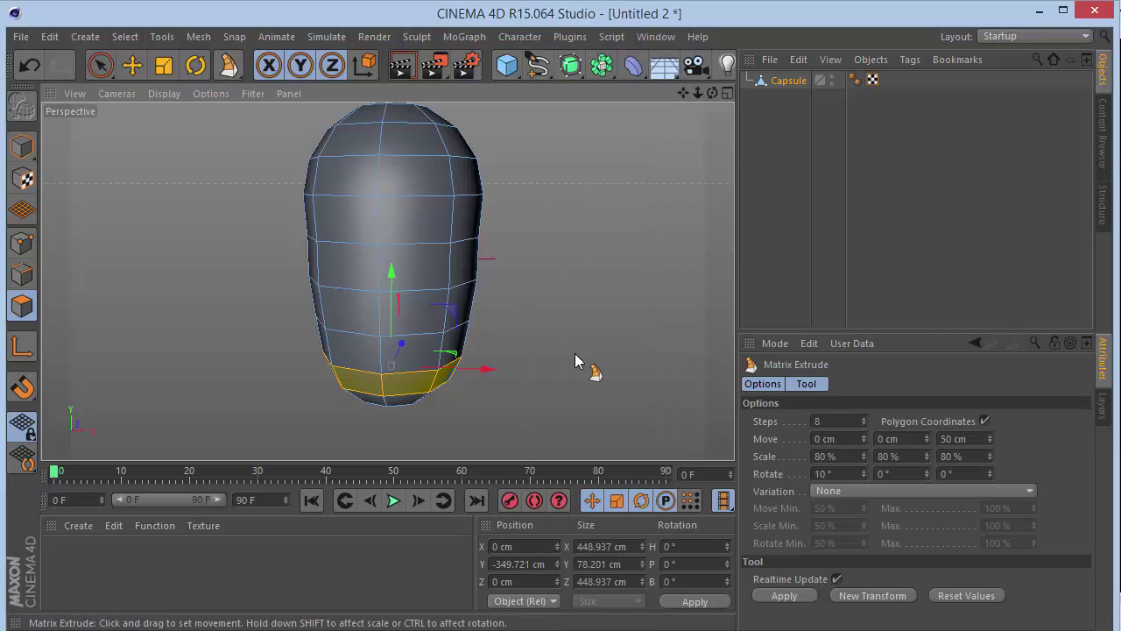
pyautogui.moveTo(698, 93); pyautogui.dragTo(691, 94)
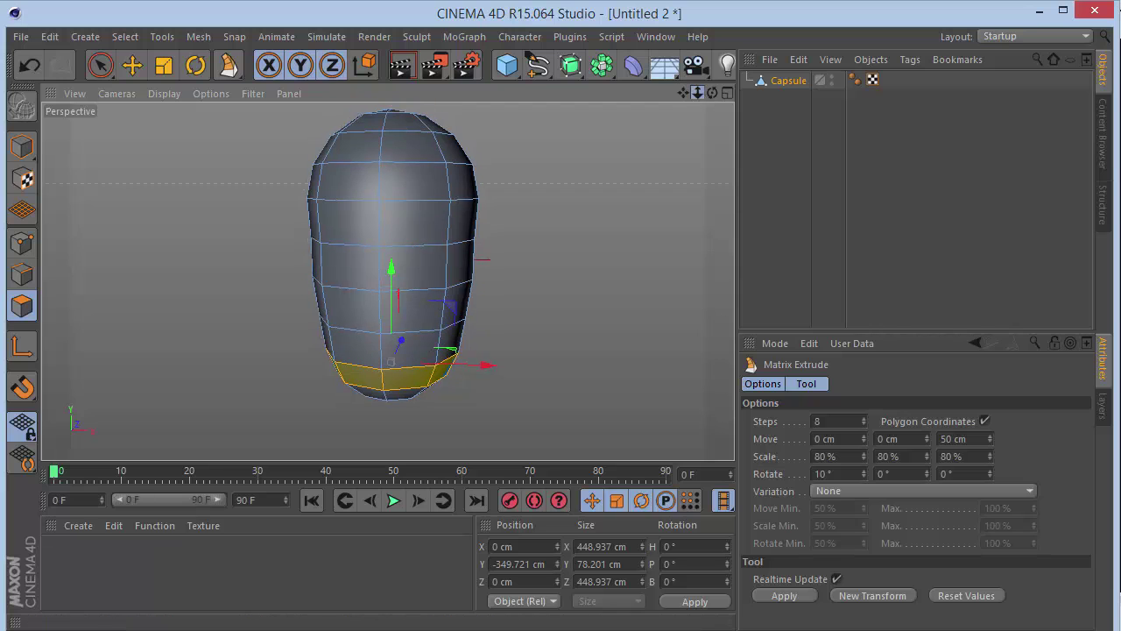
pyautogui.moveTo(578, 295)
pyautogui.mouseDown()
pyautogui.moveTo(626, 296)
pyautogui.moveTo(580, 296)
pyautogui.mouseUp()
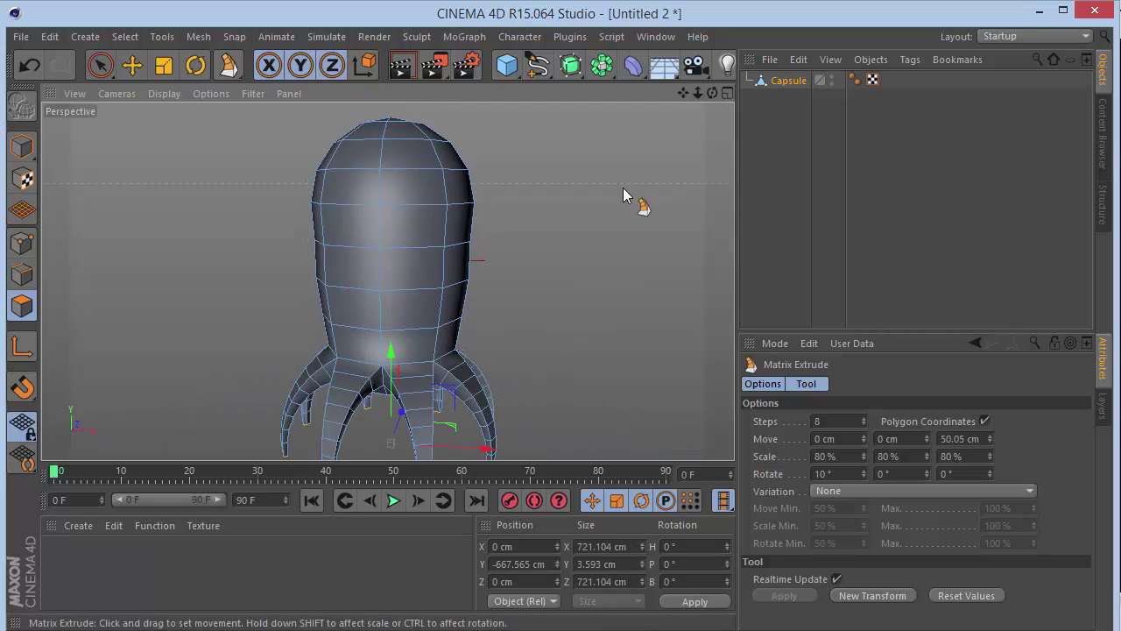
pyautogui.moveTo(698, 93); pyautogui.dragTo(731, 134)
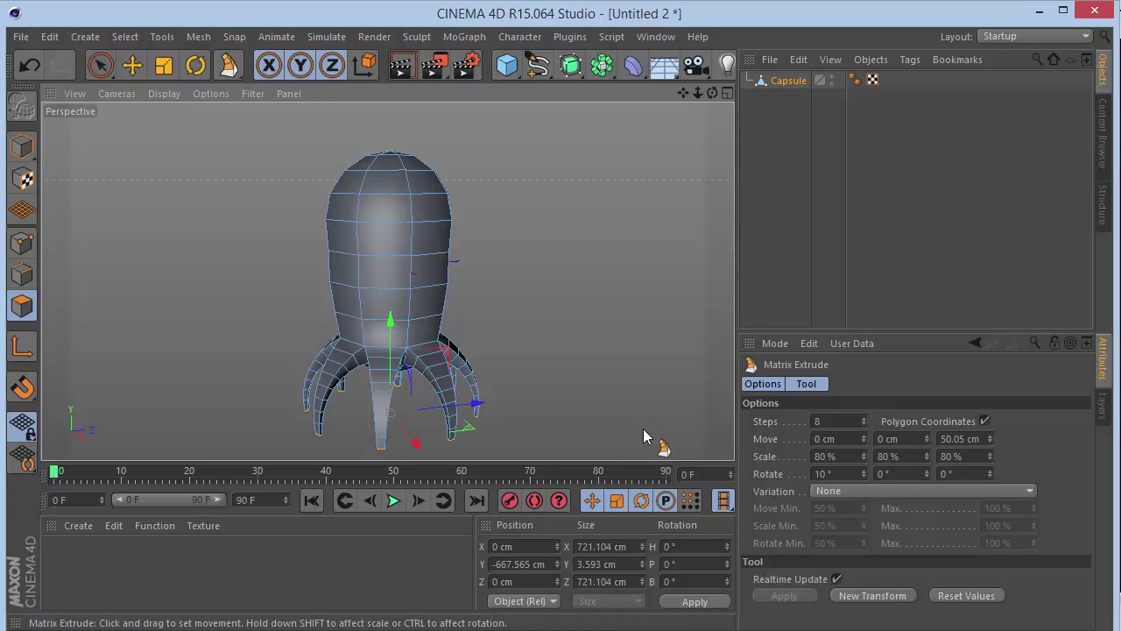
# - Set the Matrix Extrude to 6 steps and a Z move of 60 cm
pyautogui.moveTo(644, 436); pyautogui.dragTo(621, 426)
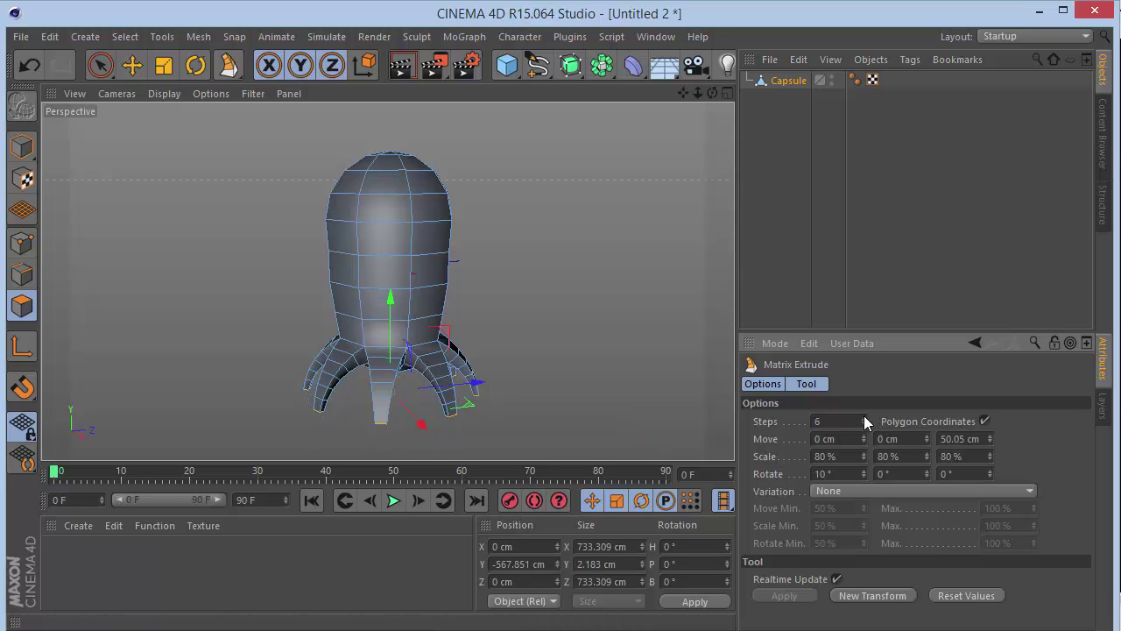
pyautogui.moveTo(864, 421)
pyautogui.mouseDown()
pyautogui.moveTo(865, 398)
pyautogui.moveTo(864, 416)
pyautogui.mouseUp()
pyautogui.moveTo(990, 445); pyautogui.dragTo(989, 447)
pyautogui.click(974, 438)
pyautogui.write('60')
pyautogui.press('Return')
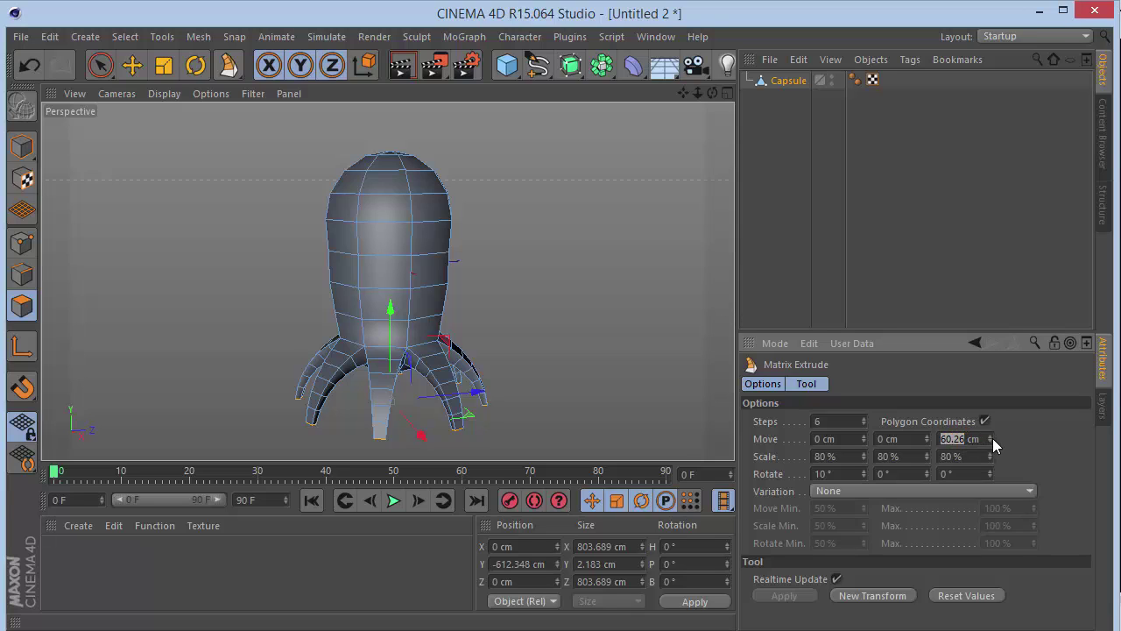
pyautogui.moveTo(991, 440); pyautogui.dragTo(594, 422)
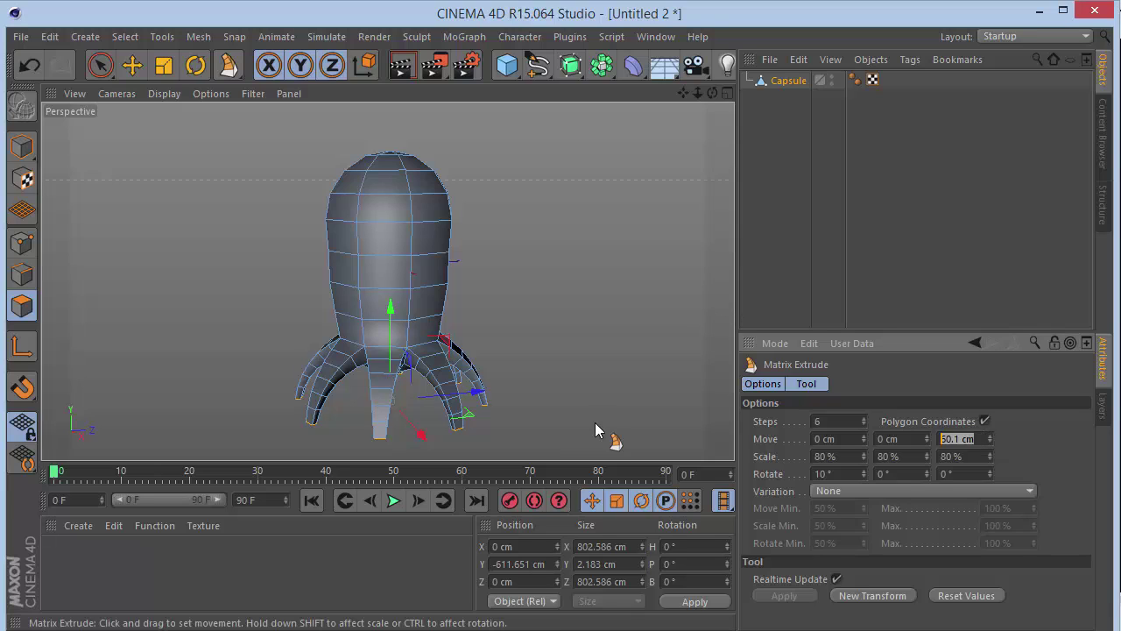
pyautogui.write('60')
pyautogui.press('Return')
# - Set the Matrix Extrude scale to 90% in X and 85% in Z
pyautogui.press('Tab')
pyautogui.write('9')
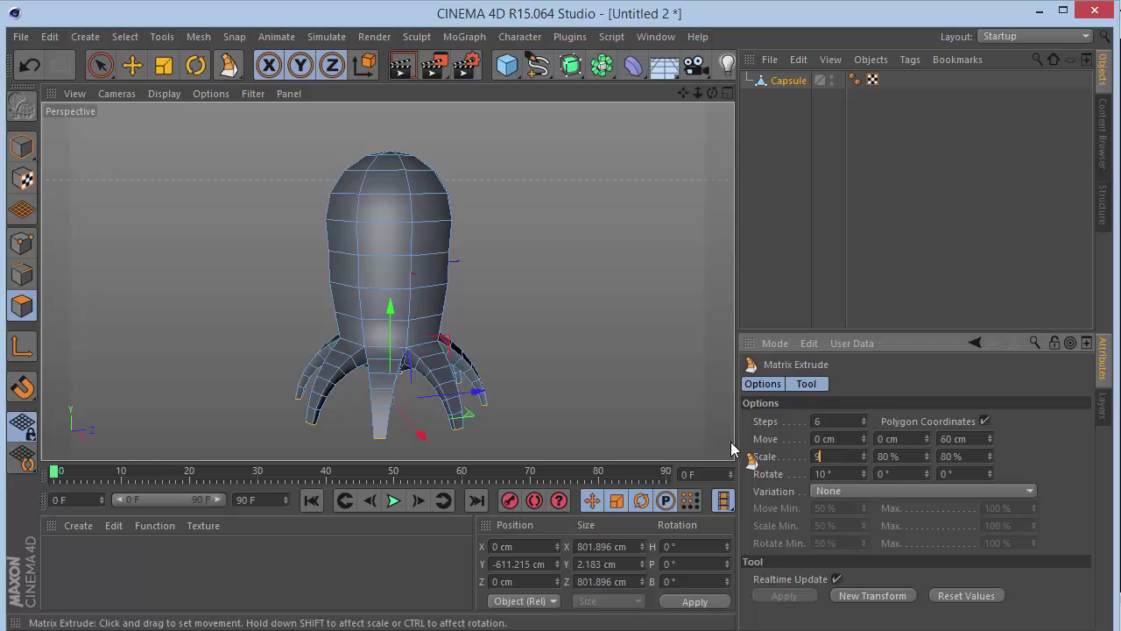
pyautogui.write('0')
pyautogui.press('Return')
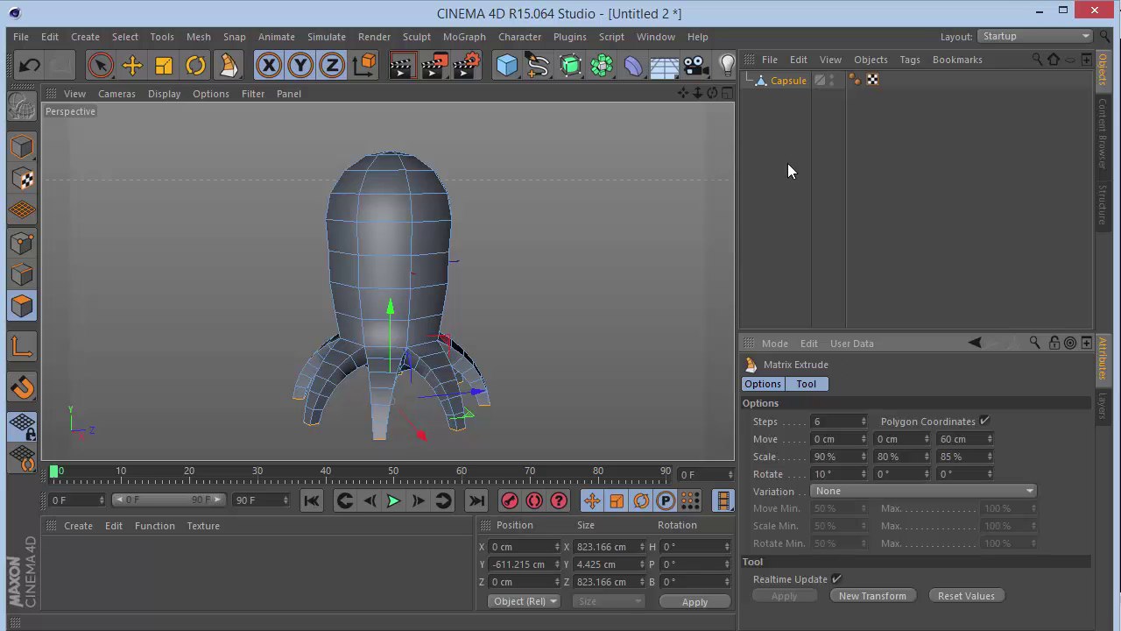
# - Set the first Matrix Extrude rotation value to -5° so the tentacles curl upward
pyautogui.moveTo(712, 93)
pyautogui.mouseDown()
pyautogui.moveTo(725, 107)
pyautogui.moveTo(738, 91)
pyautogui.moveTo(731, 79)
pyautogui.moveTo(710, 94)
pyautogui.mouseUp()
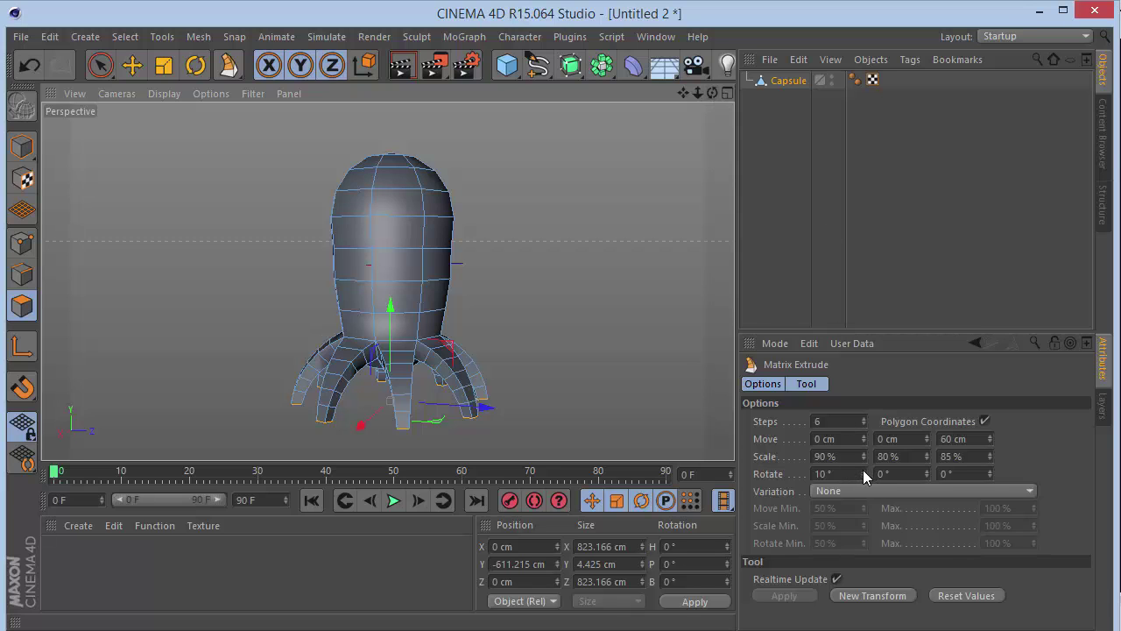
pyautogui.moveTo(863, 473); pyautogui.dragTo(864, 517)
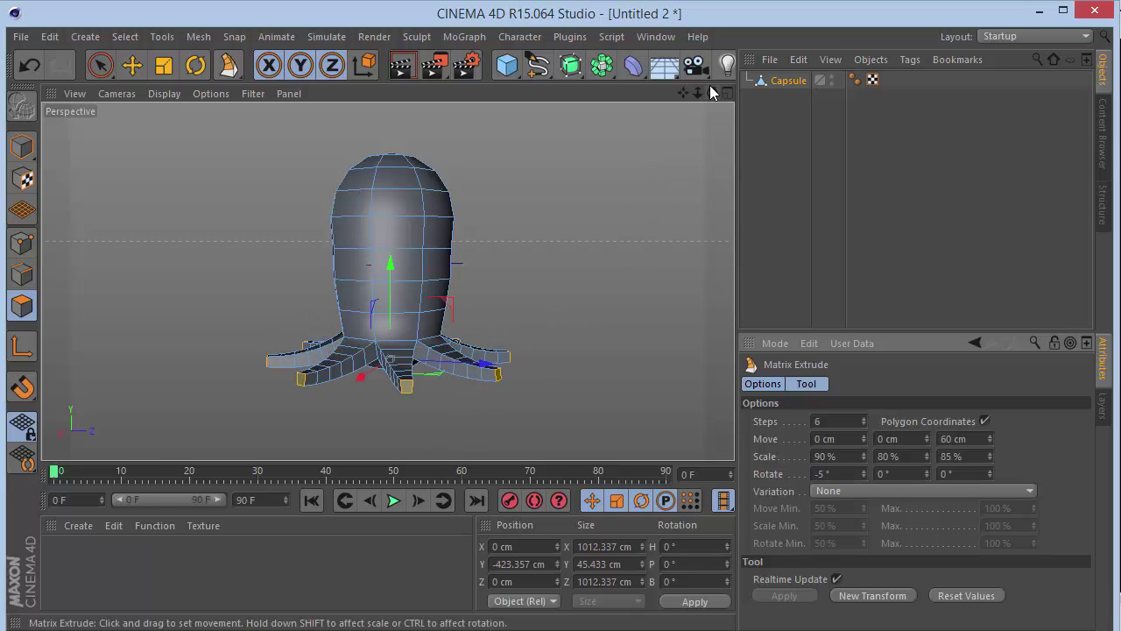
pyautogui.moveTo(712, 93)
pyautogui.mouseDown()
pyautogui.moveTo(727, 61)
pyautogui.moveTo(714, 95)
pyautogui.moveTo(736, 132)
pyautogui.moveTo(753, 127)
pyautogui.moveTo(710, 89)
pyautogui.mouseUp()
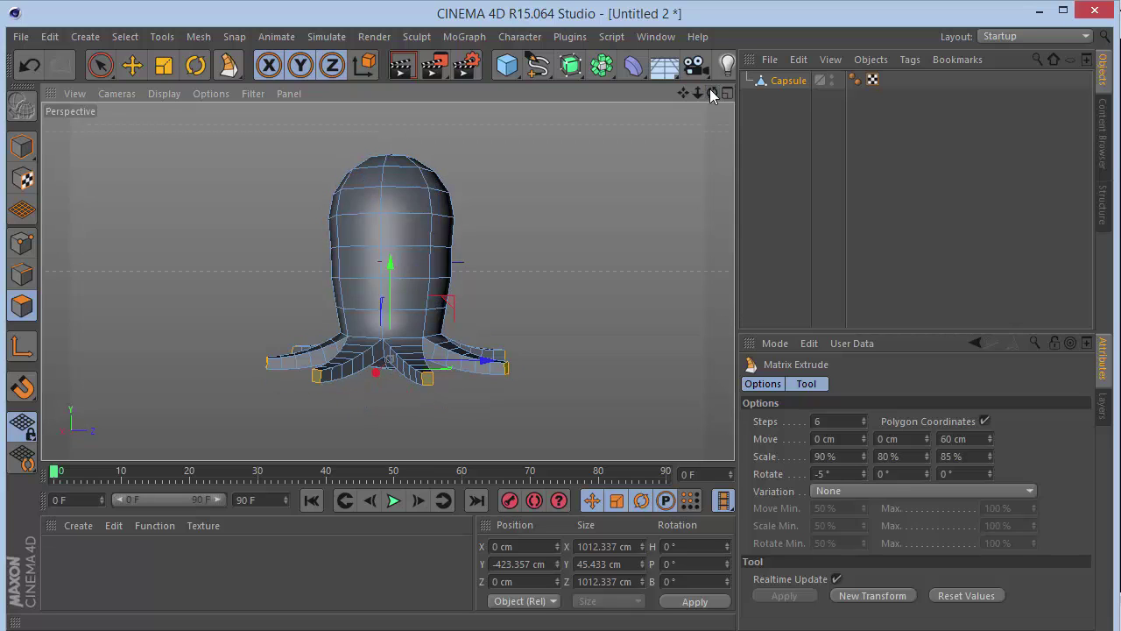
# - Select the polygons around the pole on the body's underside and move them up to about -401.5 cm in Y
pyautogui.click(783, 81)
pyautogui.click(100, 68)
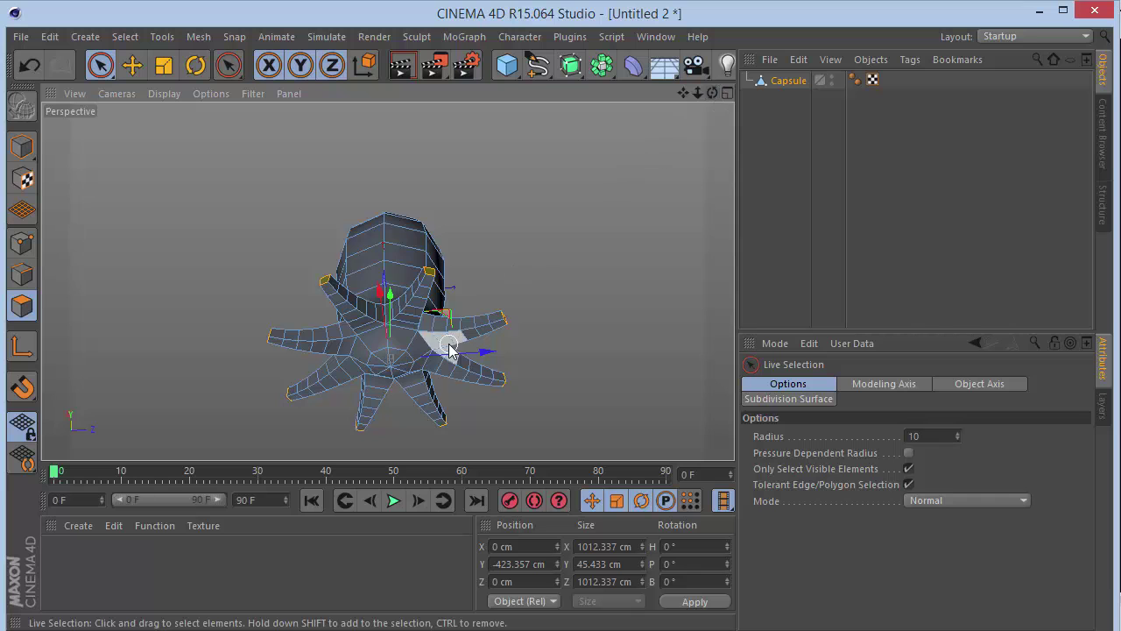
pyautogui.click(388, 362)
pyautogui.scroll(5, 363, 381)
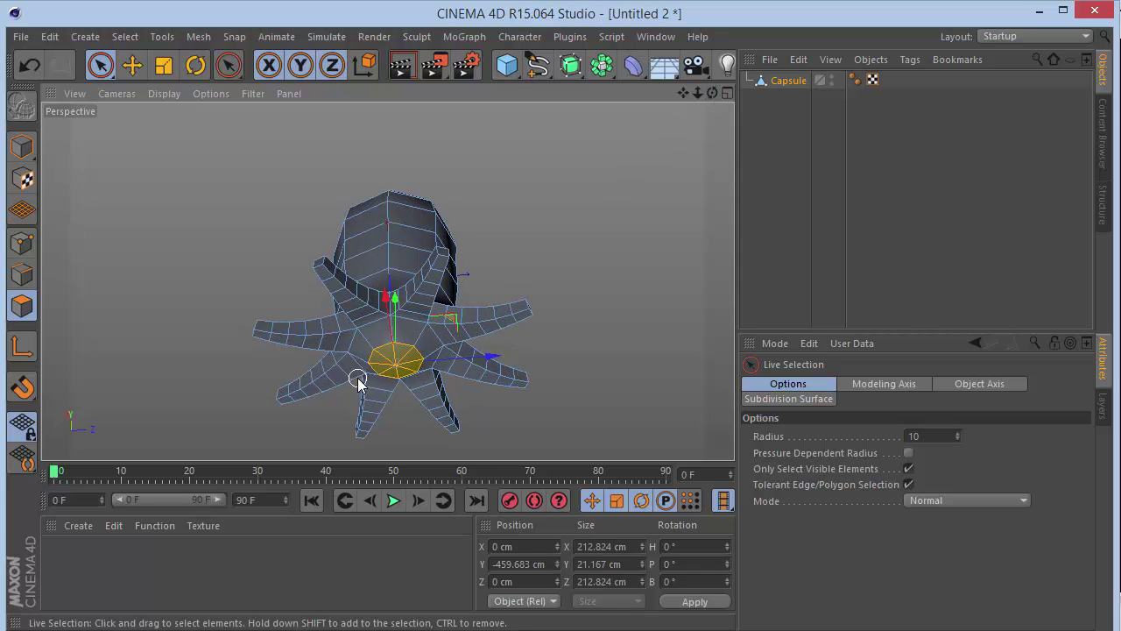
pyautogui.moveTo(712, 93); pyautogui.dragTo(713, 93)
pyautogui.moveTo(430, 270); pyautogui.dragTo(425, 228)
pyautogui.moveTo(712, 97)
pyautogui.mouseDown()
pyautogui.moveTo(713, 141)
pyautogui.moveTo(727, 162)
pyautogui.moveTo(714, 98)
pyautogui.mouseUp()
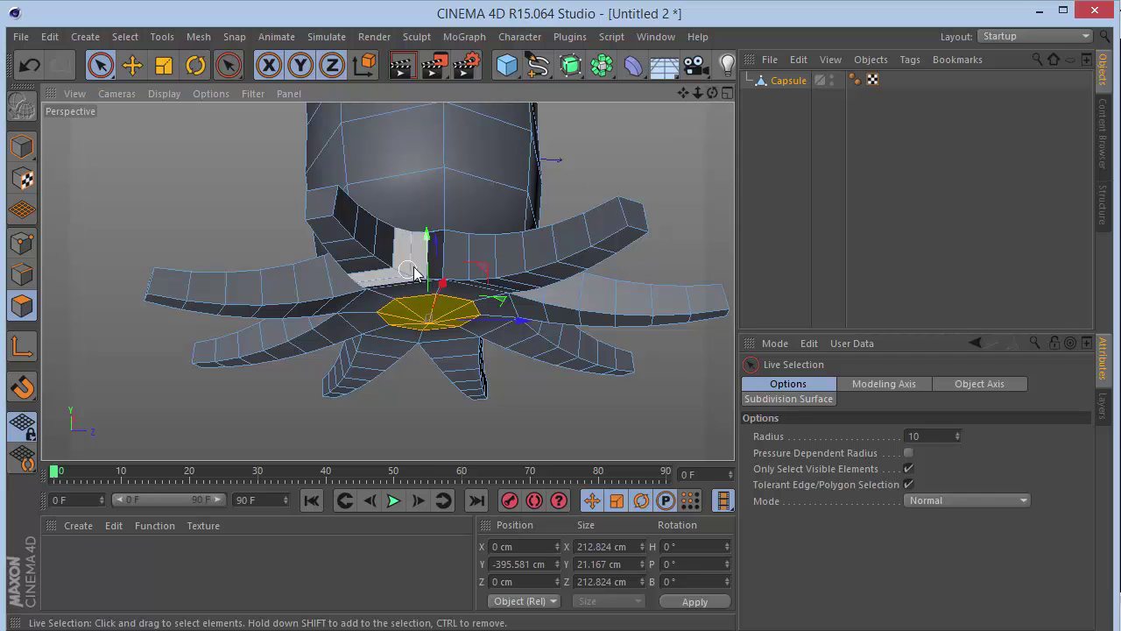
pyautogui.moveTo(426, 240); pyautogui.dragTo(426, 245)
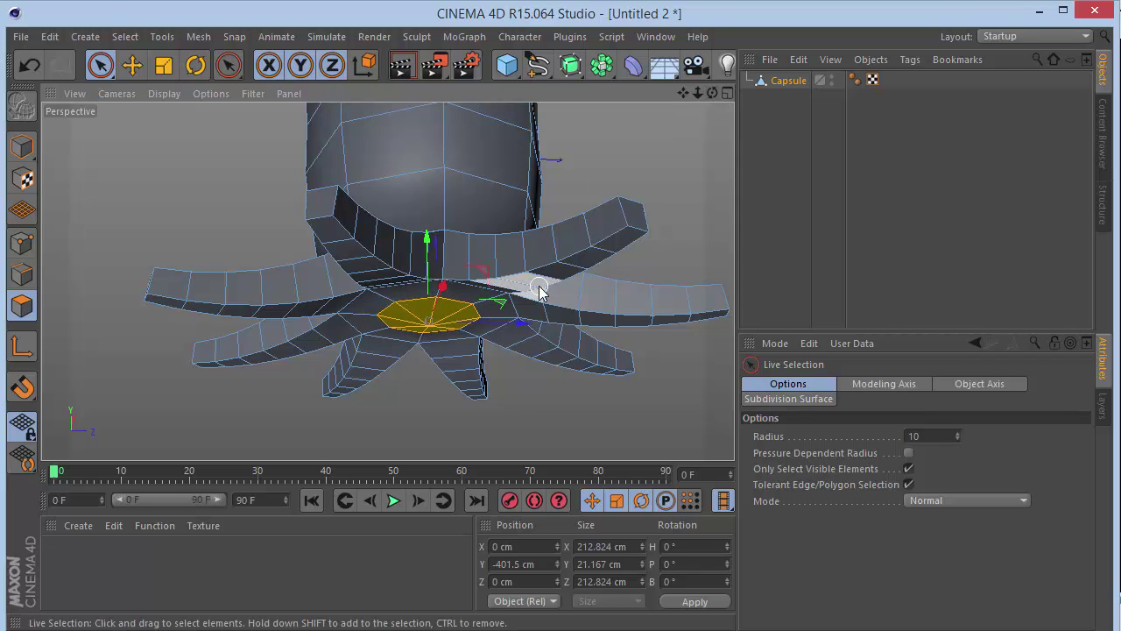
# - In Edges mode, select every other edge radiating from the bottom pole and remove these four edges
pyautogui.moveTo(713, 92)
pyautogui.mouseDown()
pyautogui.moveTo(713, 123)
pyautogui.moveTo(713, 89)
pyautogui.mouseUp()
pyautogui.click(25, 275)
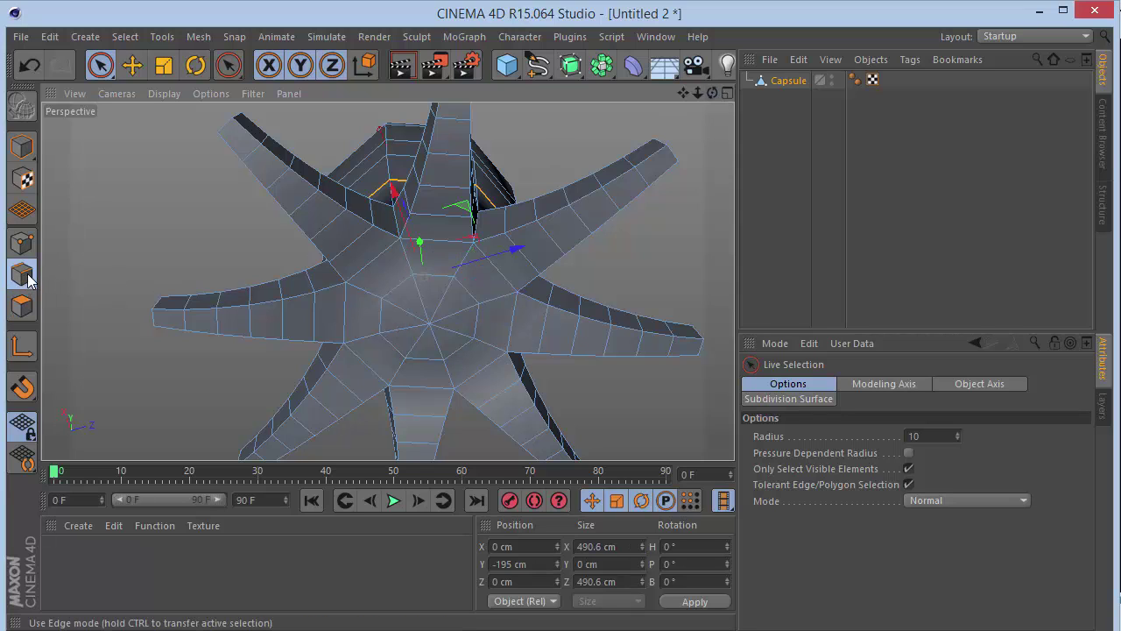
pyautogui.click(419, 302)
pyautogui.keyDown('shift'); pyautogui.click(464, 317); pyautogui.keyUp('shift')
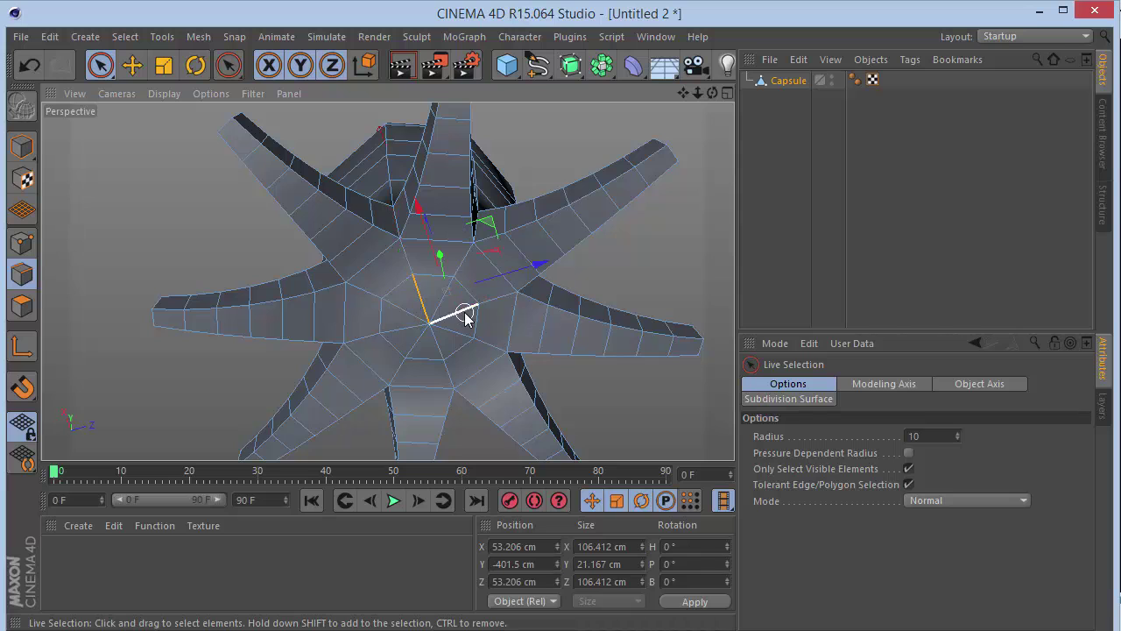
pyautogui.keyDown('shift'); pyautogui.click(440, 343); pyautogui.keyUp('shift')
pyautogui.keyDown('shift'); pyautogui.click(399, 331); pyautogui.keyUp('shift')
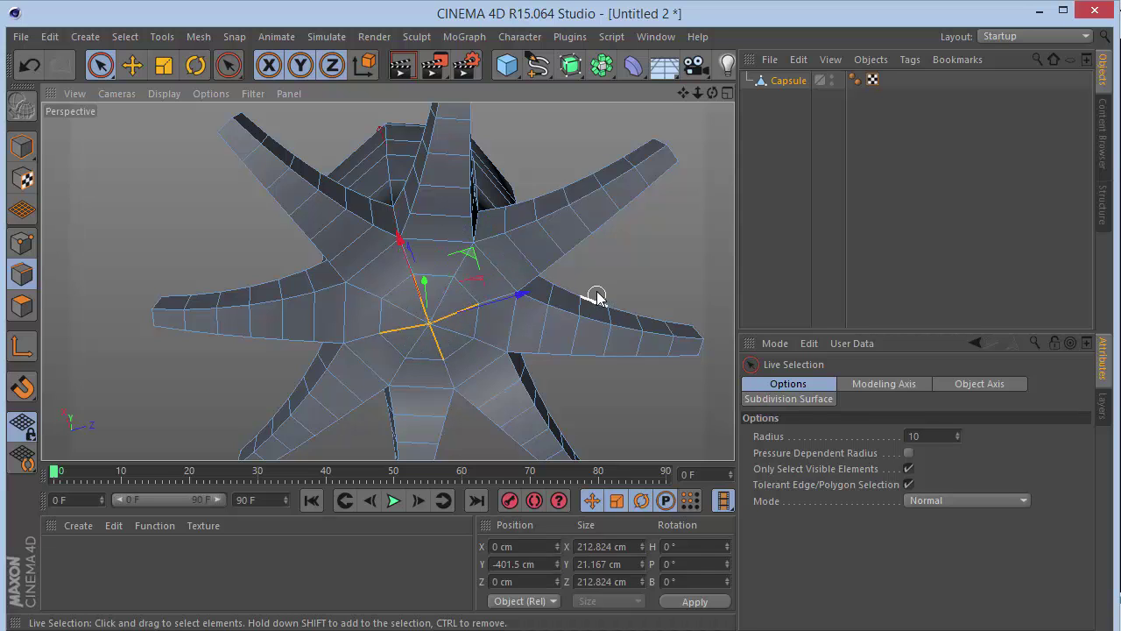
pyautogui.moveTo(709, 98); pyautogui.dragTo(708, 95)
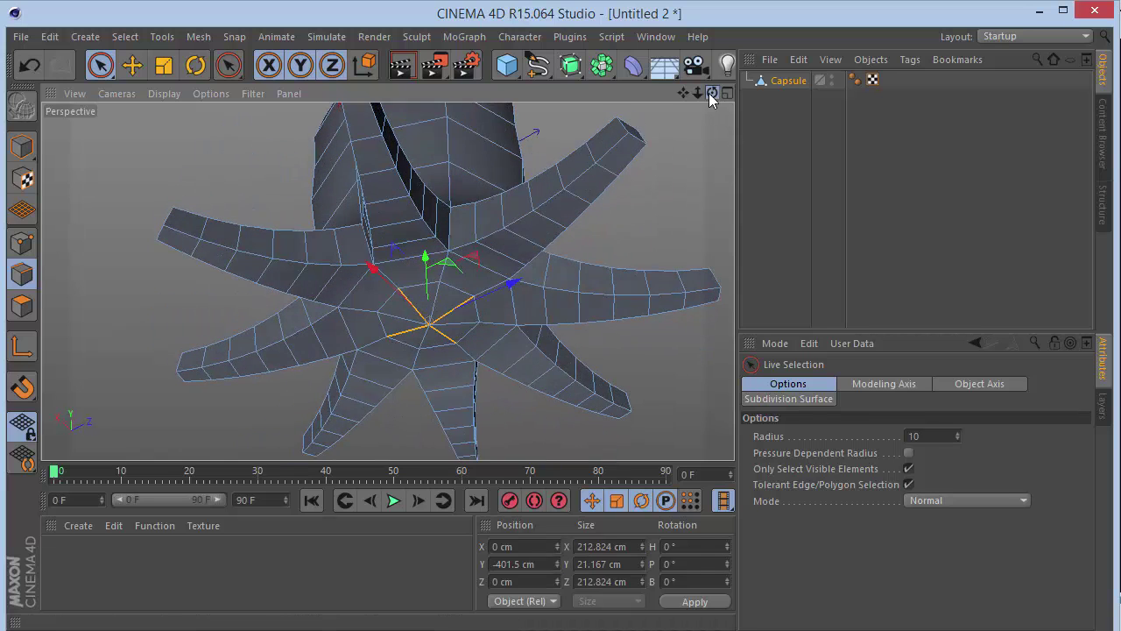
pyautogui.rightClick(532, 137)
pyautogui.click(570, 300)
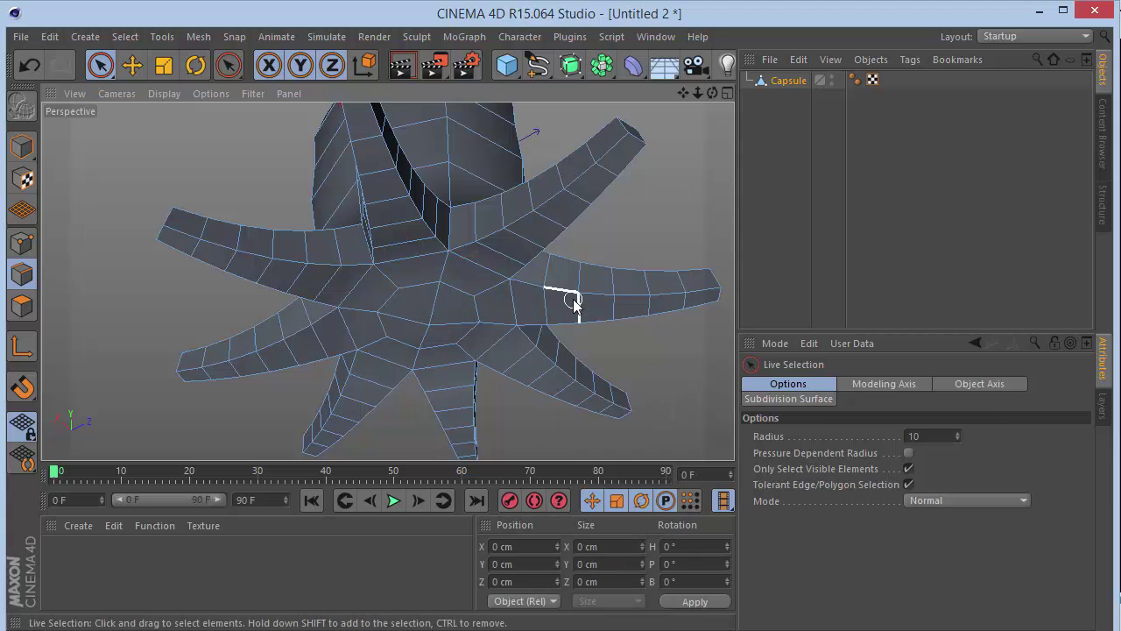
# - Select every other edge radiating from the top pole of the head and remove these four edges
pyautogui.moveTo(713, 97)
pyautogui.mouseDown()
pyautogui.moveTo(711, 132)
pyautogui.moveTo(711, 99)
pyautogui.moveTo(691, 97)
pyautogui.moveTo(711, 119)
pyautogui.mouseUp()
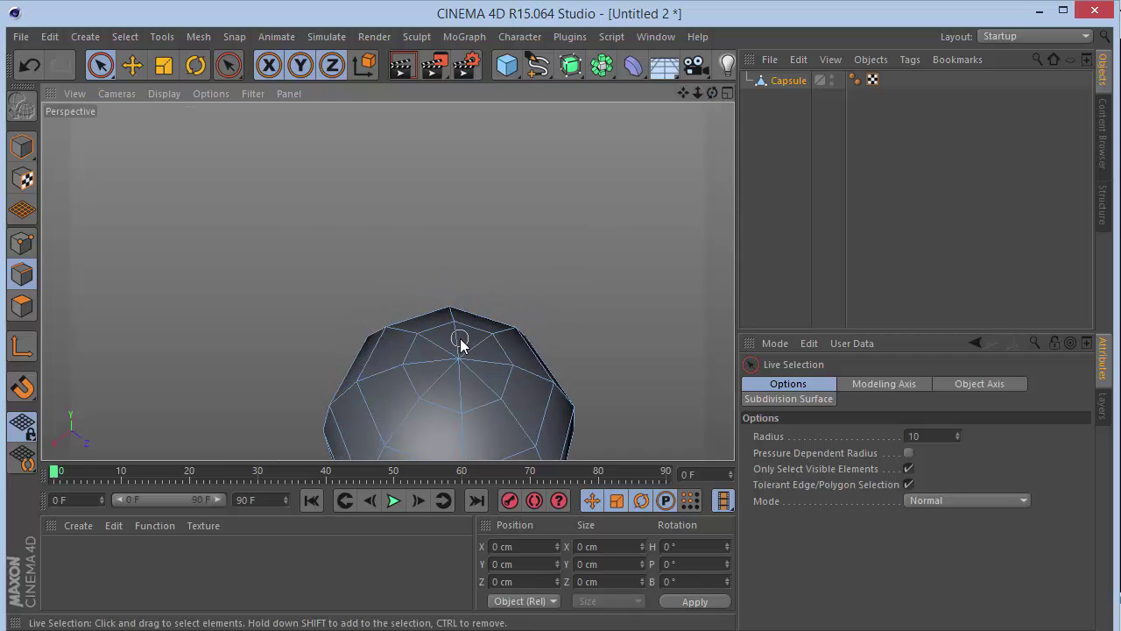
pyautogui.moveTo(460, 342)
pyautogui.mouseDown()
pyautogui.moveTo(430, 368)
pyautogui.moveTo(458, 388)
pyautogui.moveTo(488, 369)
pyautogui.mouseUp()
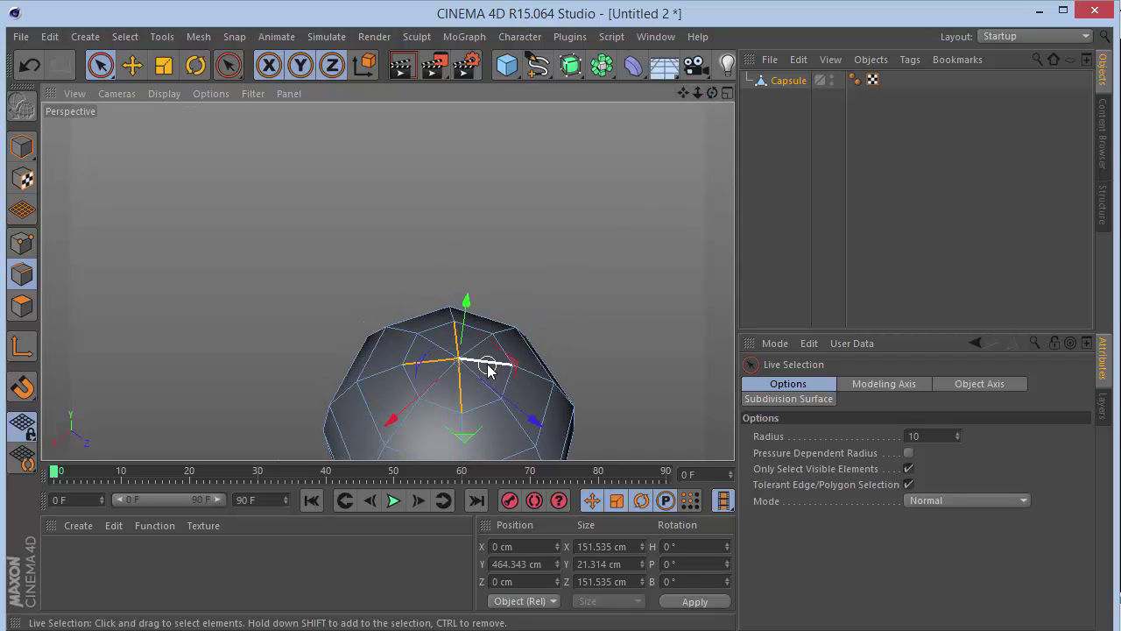
pyautogui.rightClick(534, 294)
pyautogui.click(605, 311)
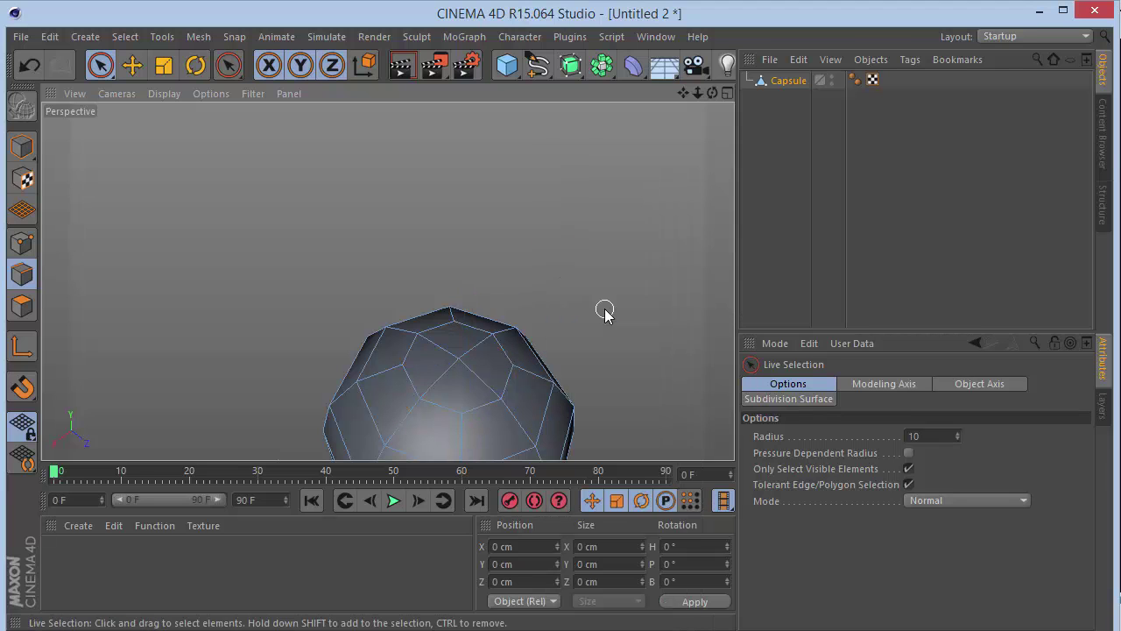
pyautogui.moveTo(712, 92)
pyautogui.mouseDown()
pyautogui.moveTo(755, 101)
pyautogui.moveTo(714, 90)
pyautogui.mouseUp()
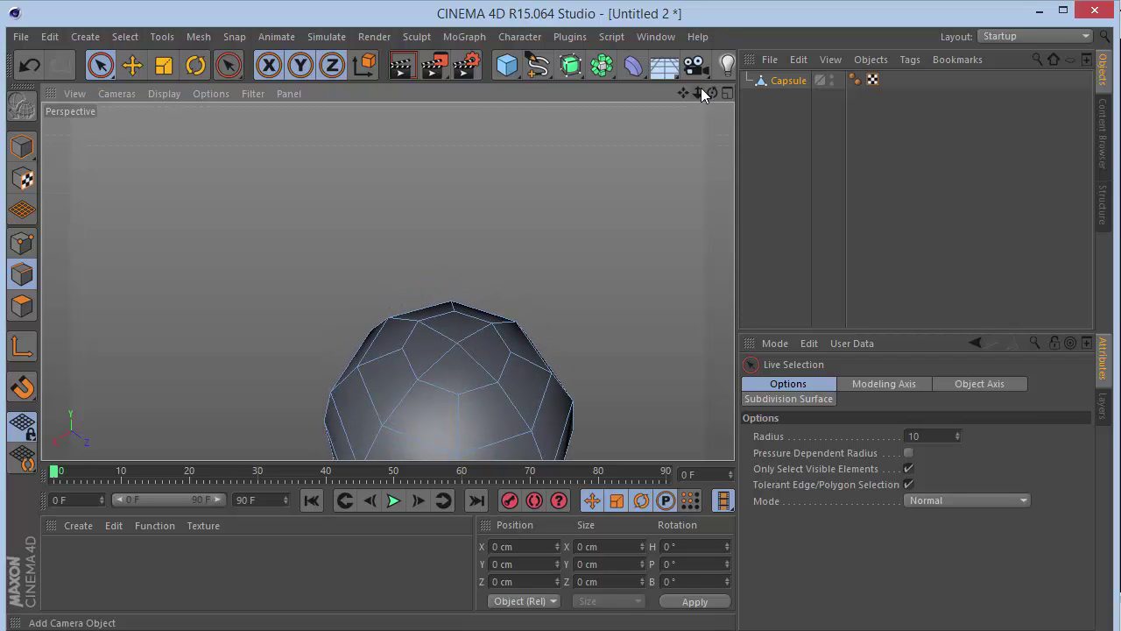
# - Add a Bend deformer, make it a child of the Capsule and fit it to its parent
pyautogui.moveTo(698, 92)
pyautogui.mouseDown()
pyautogui.moveTo(706, 70)
pyautogui.moveTo(685, 70)
pyautogui.moveTo(677, 21)
pyautogui.moveTo(715, 90)
pyautogui.moveTo(768, 74)
pyautogui.moveTo(750, 26)
pyautogui.moveTo(699, 114)
pyautogui.moveTo(711, 89)
pyautogui.mouseUp()
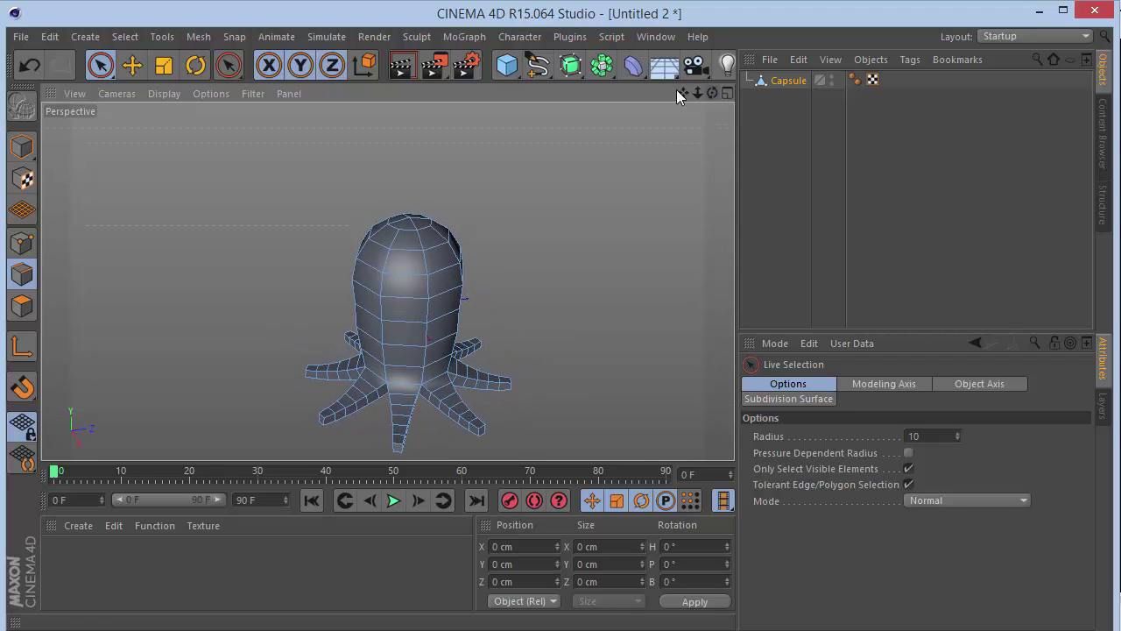
pyautogui.click(632, 65)
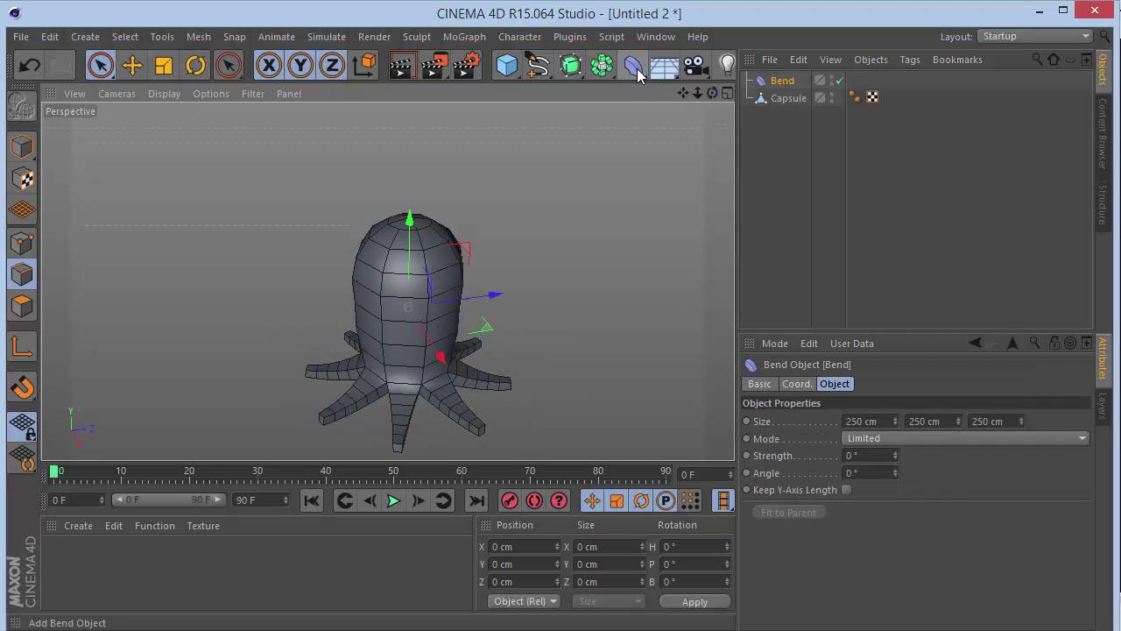
pyautogui.click(781, 83)
pyautogui.moveTo(785, 102); pyautogui.dragTo(782, 100)
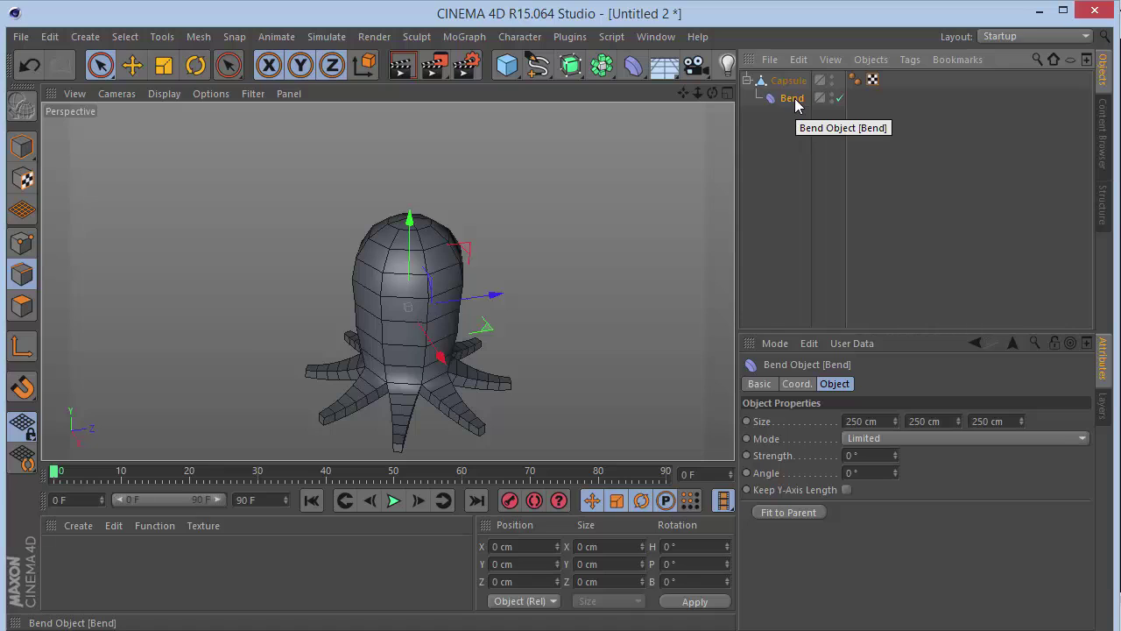
pyautogui.click(788, 512)
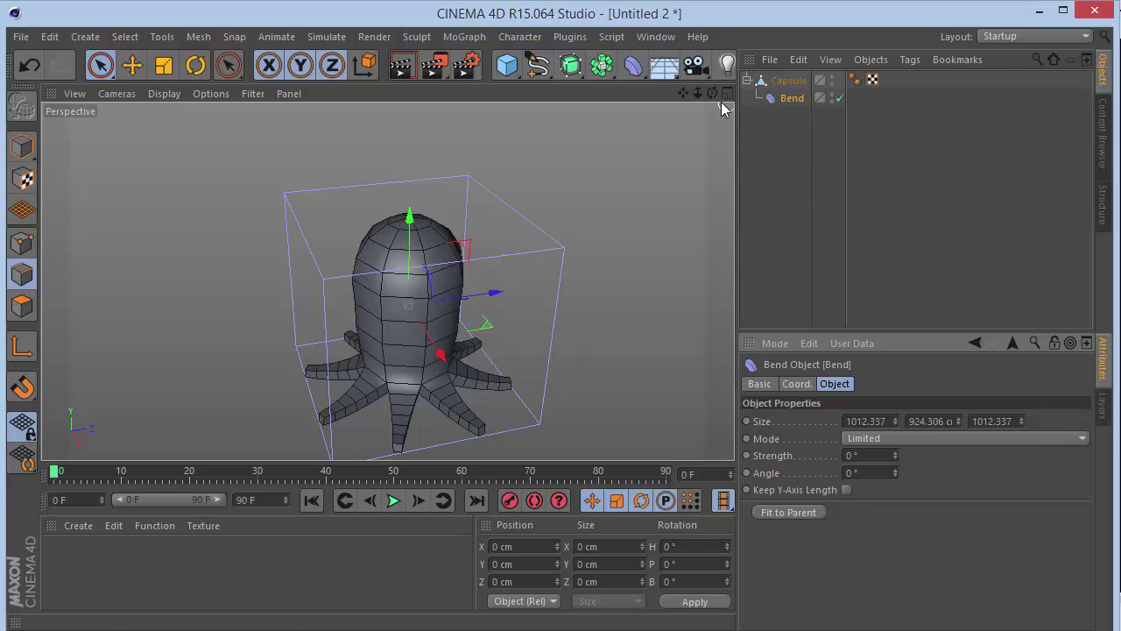
# - Switch to Model mode and set the Bend deformer's strength to 12°
pyautogui.moveTo(711, 93)
pyautogui.mouseDown()
pyautogui.moveTo(744, 96)
pyautogui.moveTo(726, 123)
pyautogui.moveTo(710, 91)
pyautogui.mouseUp()
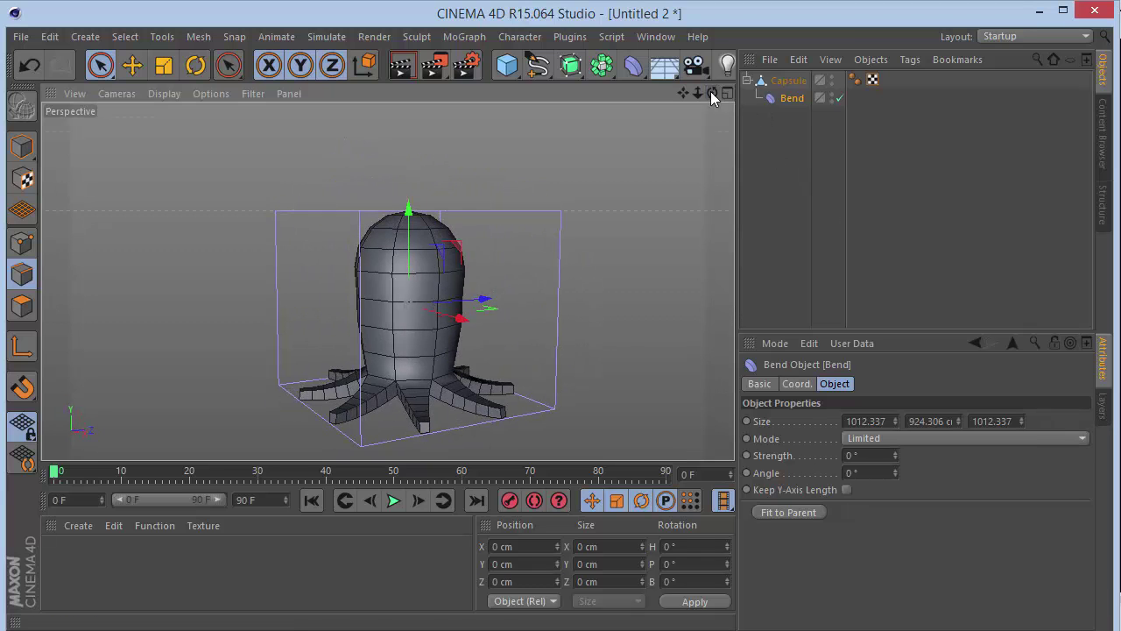
pyautogui.click(784, 83)
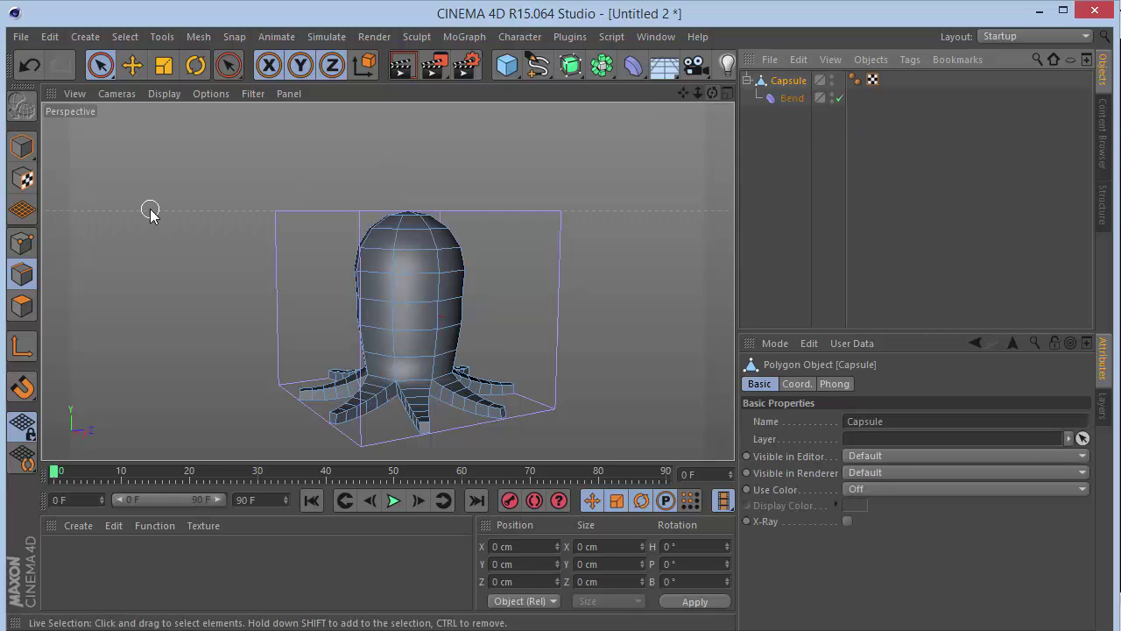
pyautogui.click(22, 146)
pyautogui.moveTo(711, 98); pyautogui.dragTo(740, 110)
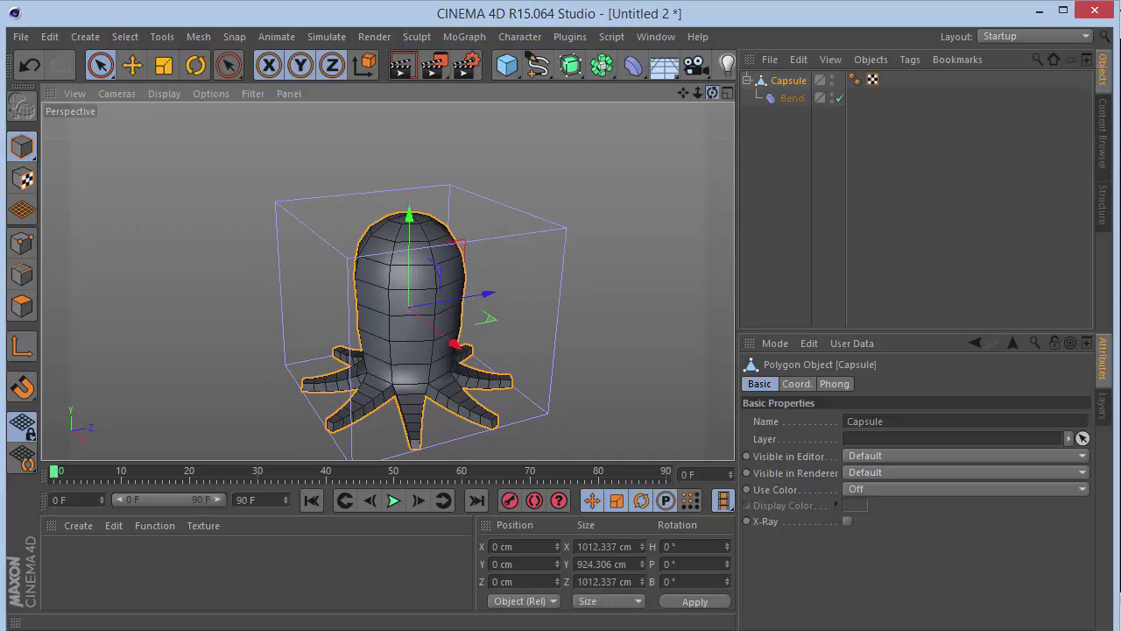
pyautogui.click(792, 98)
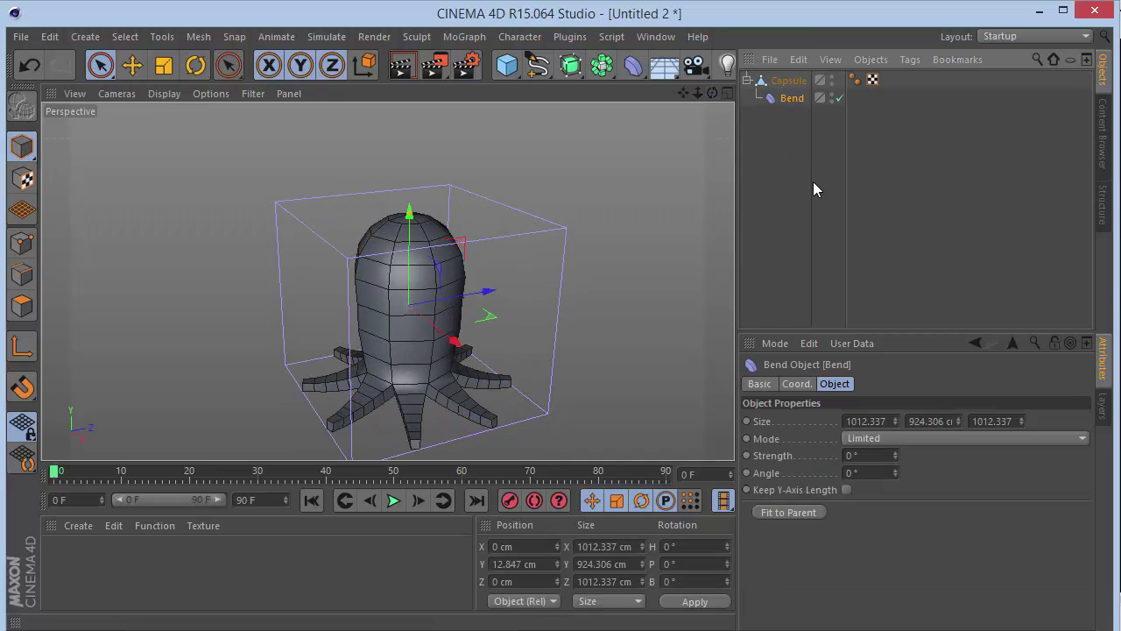
pyautogui.click(886, 454)
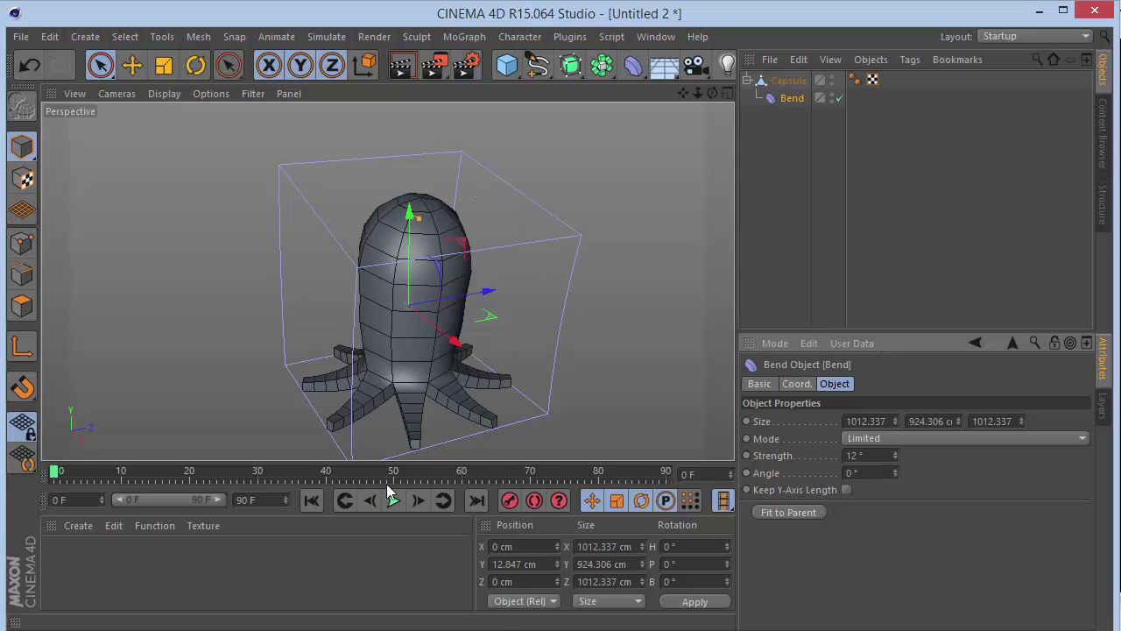
pyautogui.moveTo(717, 97); pyautogui.dragTo(724, 106)
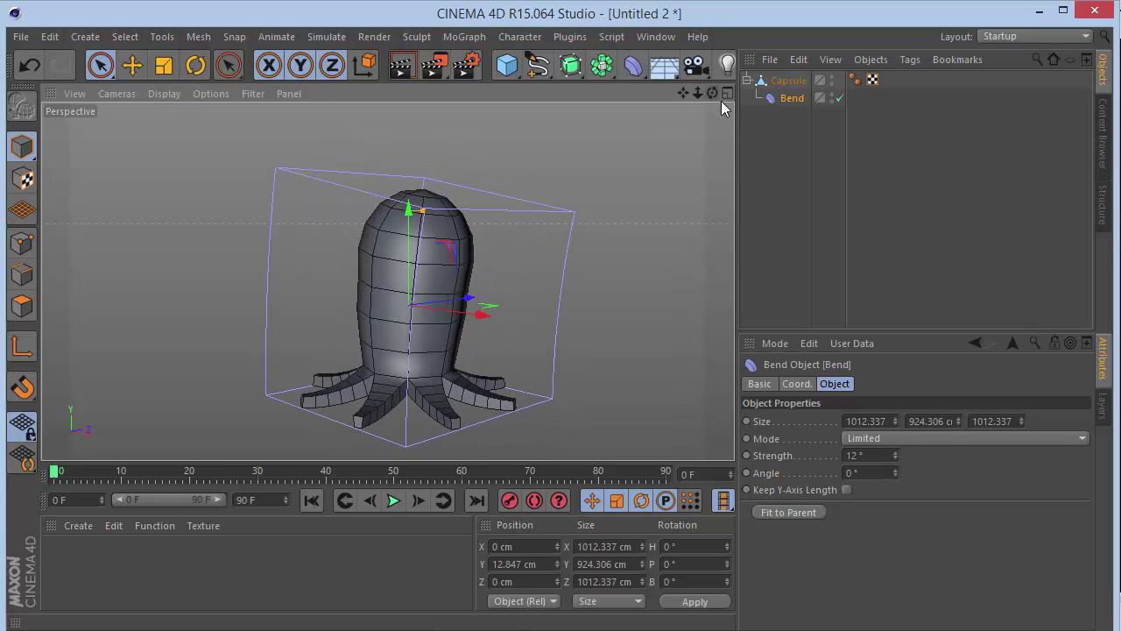
# - Set the Bend deformer's angle to 90°
pyautogui.moveTo(895, 472); pyautogui.dragTo(895, 423)
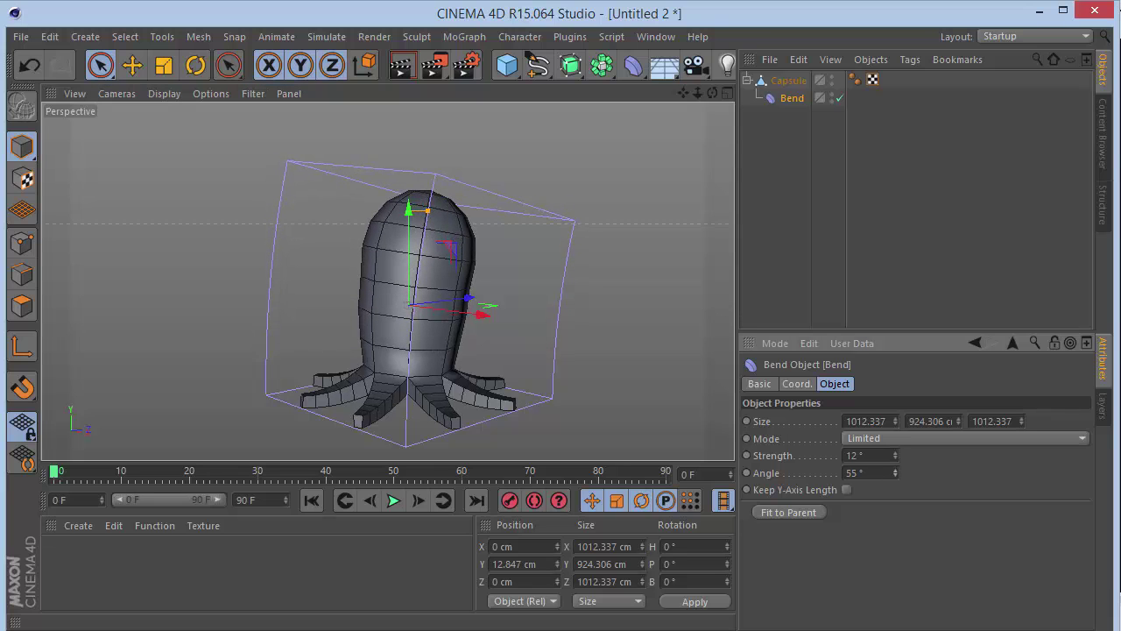
pyautogui.moveTo(882, 476); pyautogui.dragTo(443, 498)
pyautogui.write('90')
pyautogui.press('Return')
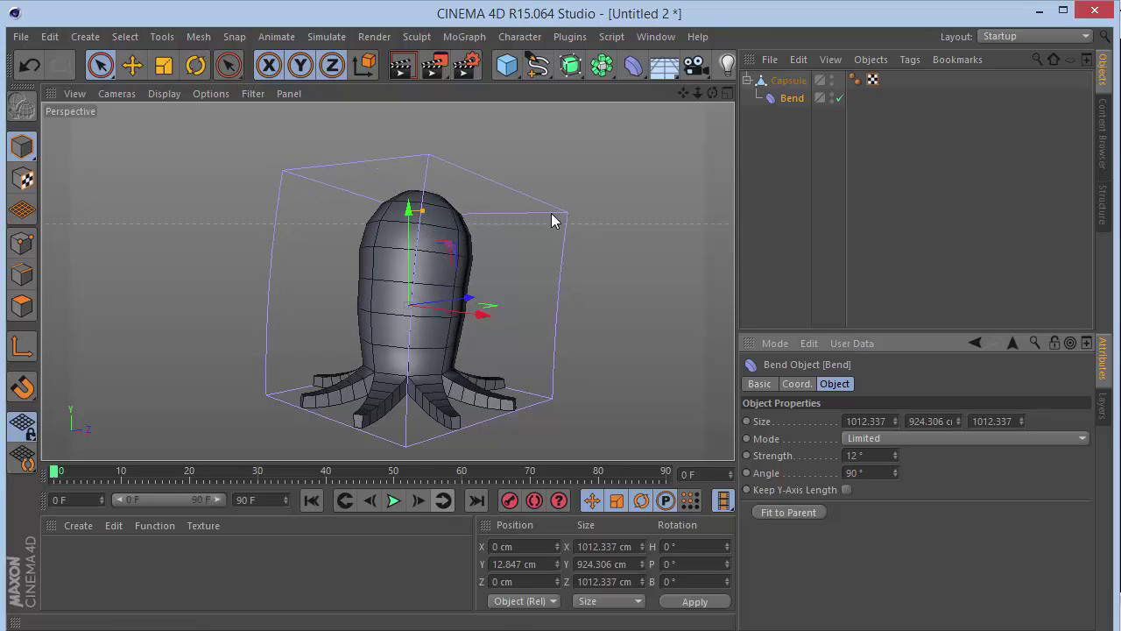
pyautogui.moveTo(716, 99)
pyautogui.mouseDown()
pyautogui.moveTo(753, 105)
pyautogui.moveTo(705, 83)
pyautogui.moveTo(681, 100)
pyautogui.moveTo(727, 101)
pyautogui.moveTo(706, 93)
pyautogui.mouseUp()
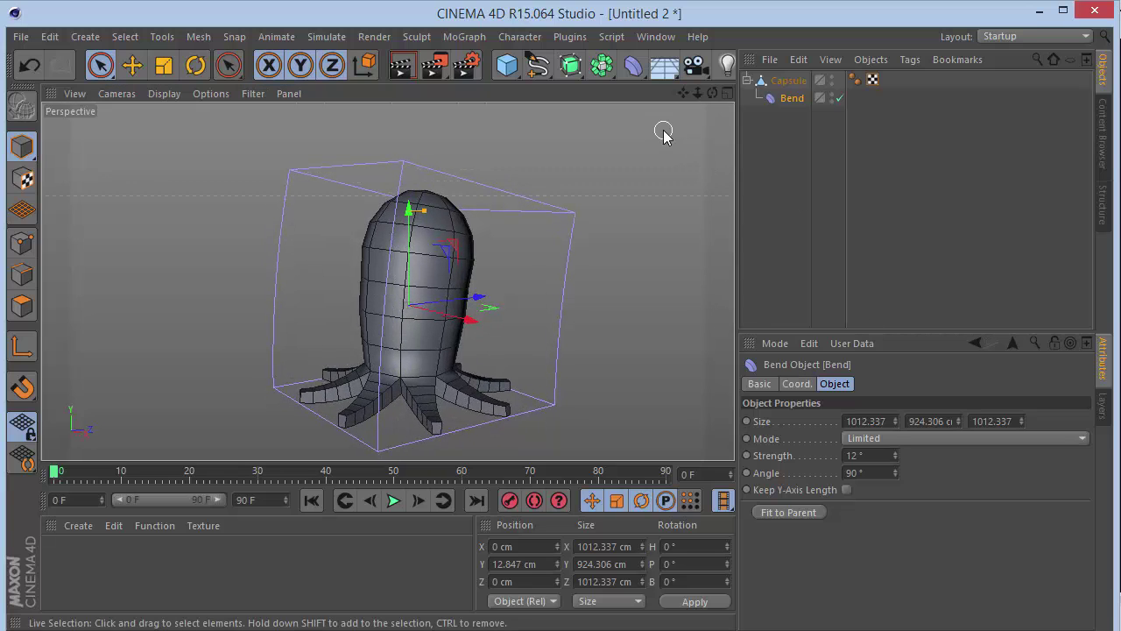
# - In the right view, raise the Bend deformer along the body and set its Y position to 155 cm
pyautogui.press('F4')
pyautogui.moveTo(698, 93); pyautogui.dragTo(699, 99)
pyautogui.press('F3')
pyautogui.hotkey('ctrl', 'shift', 'z')
pyautogui.moveTo(389, 243)
pyautogui.mouseDown()
pyautogui.moveTo(386, 201)
pyautogui.moveTo(390, 234)
pyautogui.mouseUp()
pyautogui.hotkey('ctrl', 'z')
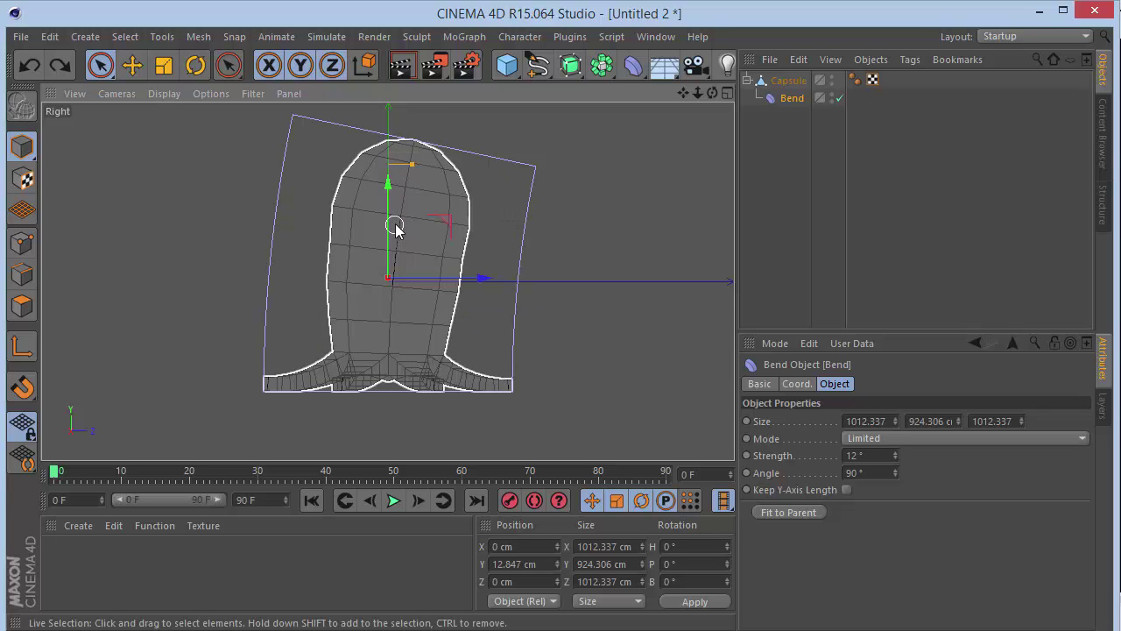
pyautogui.moveTo(388, 228); pyautogui.dragTo(393, 201)
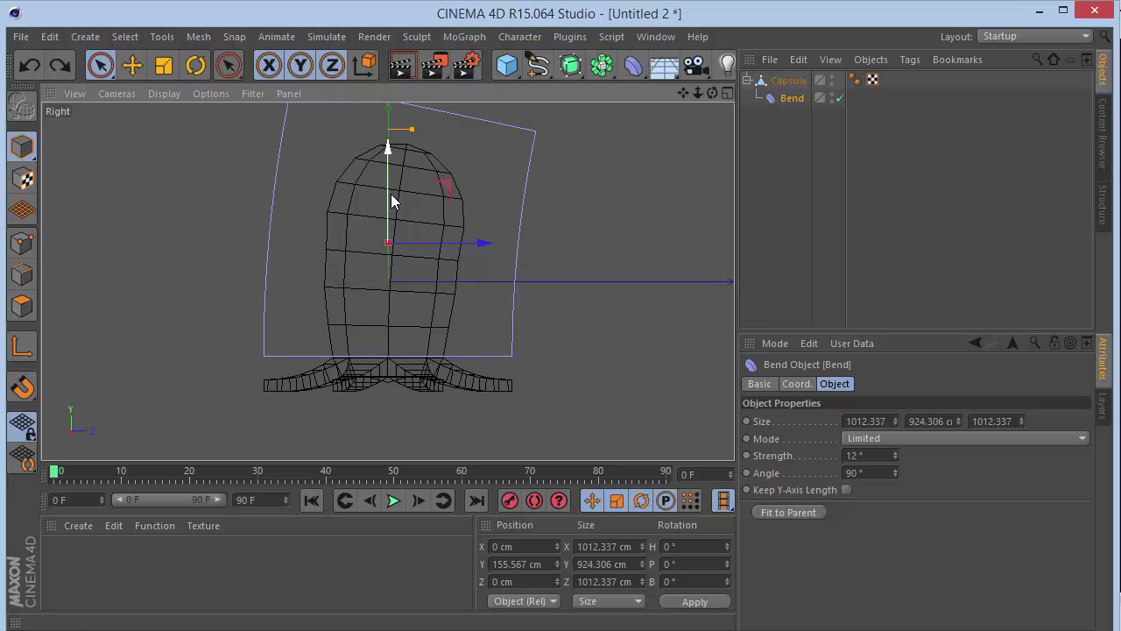
pyautogui.click(551, 565)
pyautogui.write('155')
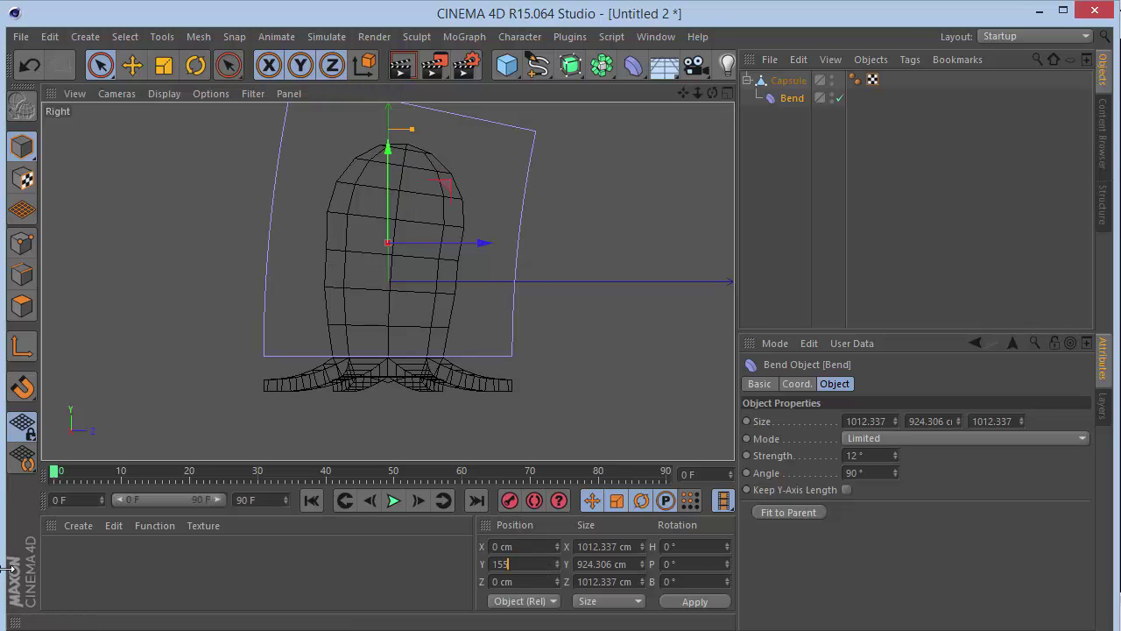
pyautogui.press('F1')
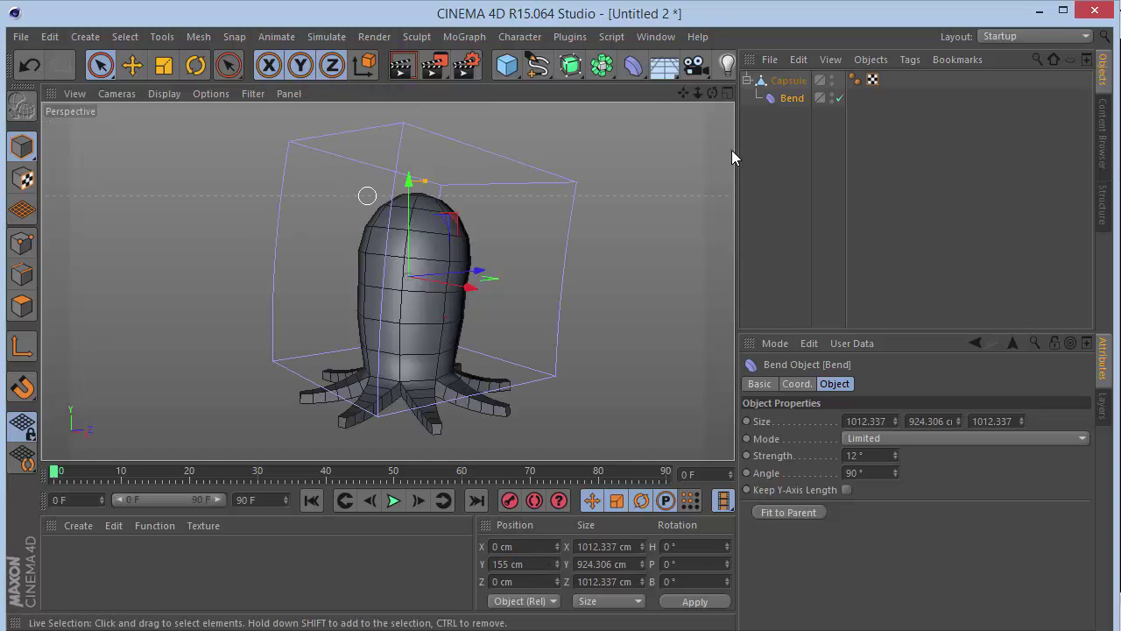
# - Turn off the Bend deformer's editor and renderer visibility to hide its cage, and deselect it
pyautogui.moveTo(714, 93)
pyautogui.mouseDown()
pyautogui.moveTo(714, 140)
pyautogui.moveTo(723, 93)
pyautogui.mouseUp()
pyautogui.keyDown('alt'); pyautogui.click(831, 96); pyautogui.keyUp('alt')
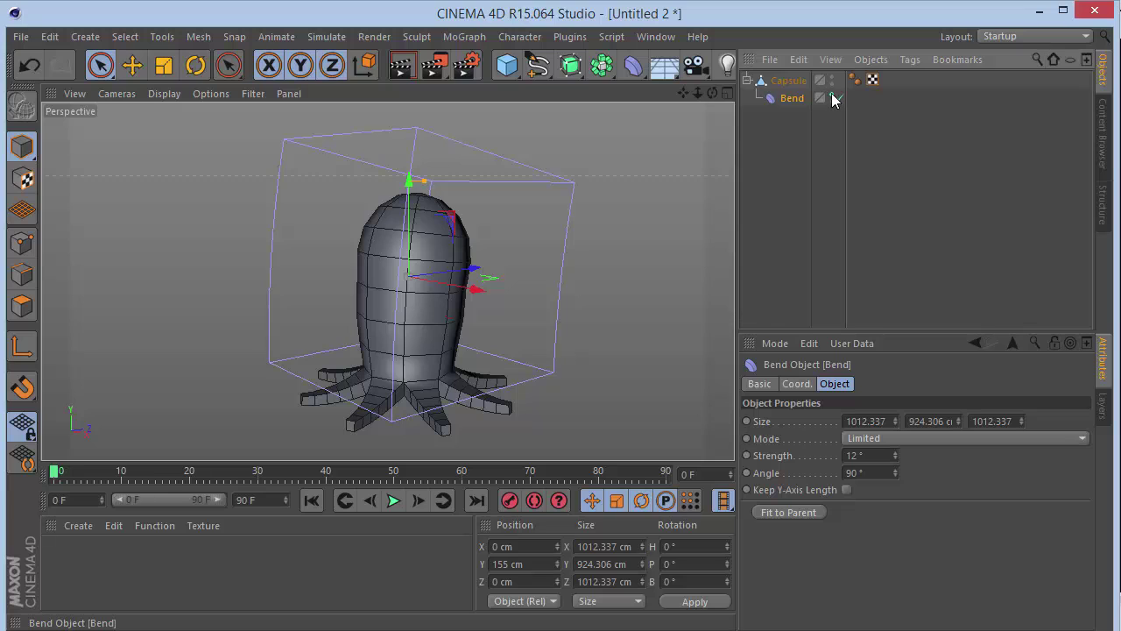
pyautogui.keyDown('alt'); pyautogui.click(831, 95); pyautogui.keyUp('alt')
pyautogui.click(773, 167)
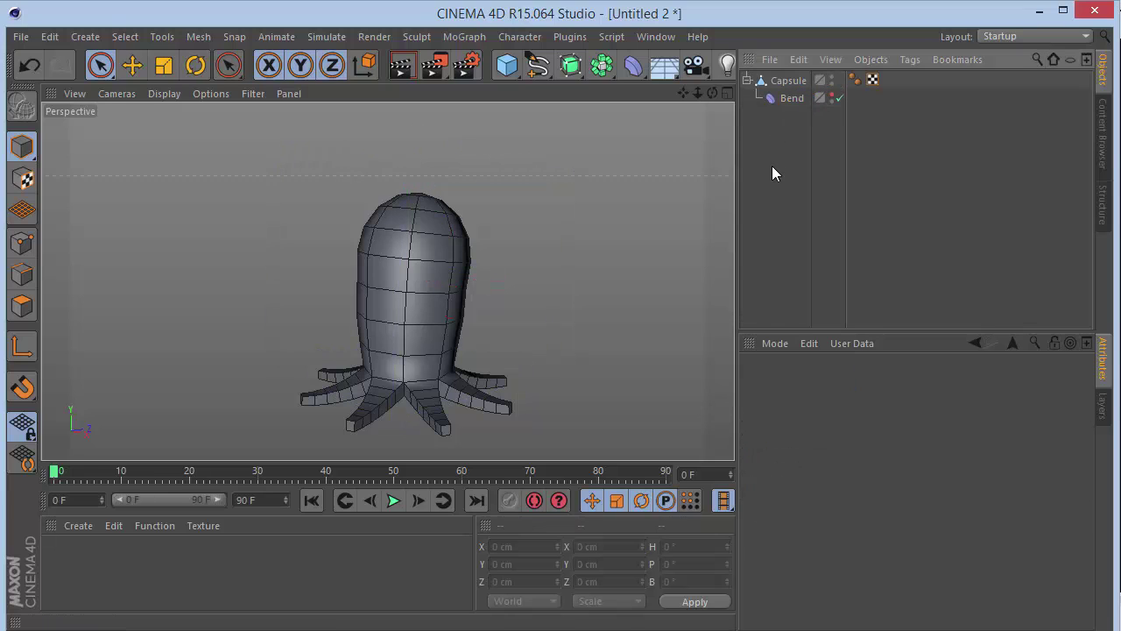
# - Try bending the body to a strength of about 44° and an angle of about 108°, and undo it
pyautogui.click(788, 99)
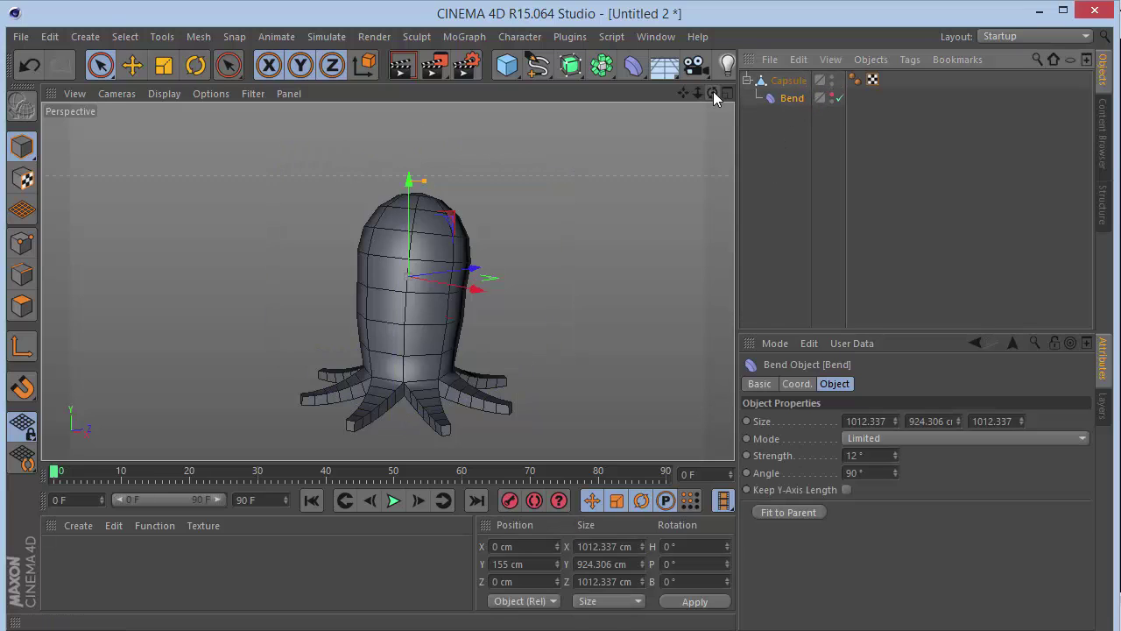
pyautogui.moveTo(714, 98)
pyautogui.mouseDown()
pyautogui.moveTo(744, 100)
pyautogui.moveTo(711, 93)
pyautogui.mouseUp()
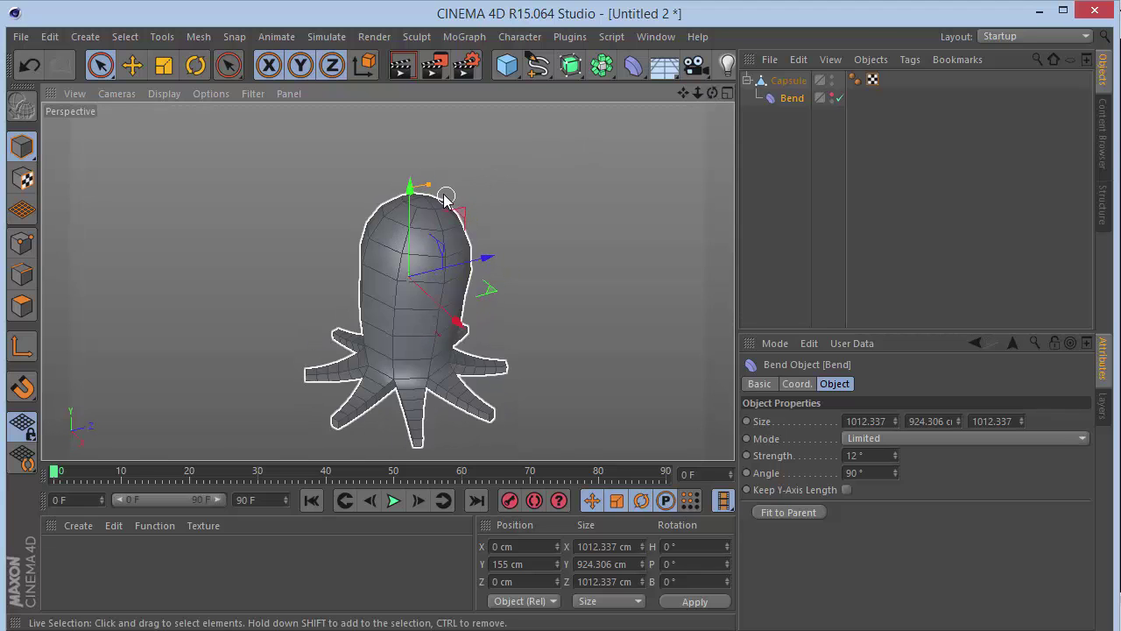
pyautogui.moveTo(429, 186); pyautogui.dragTo(465, 170)
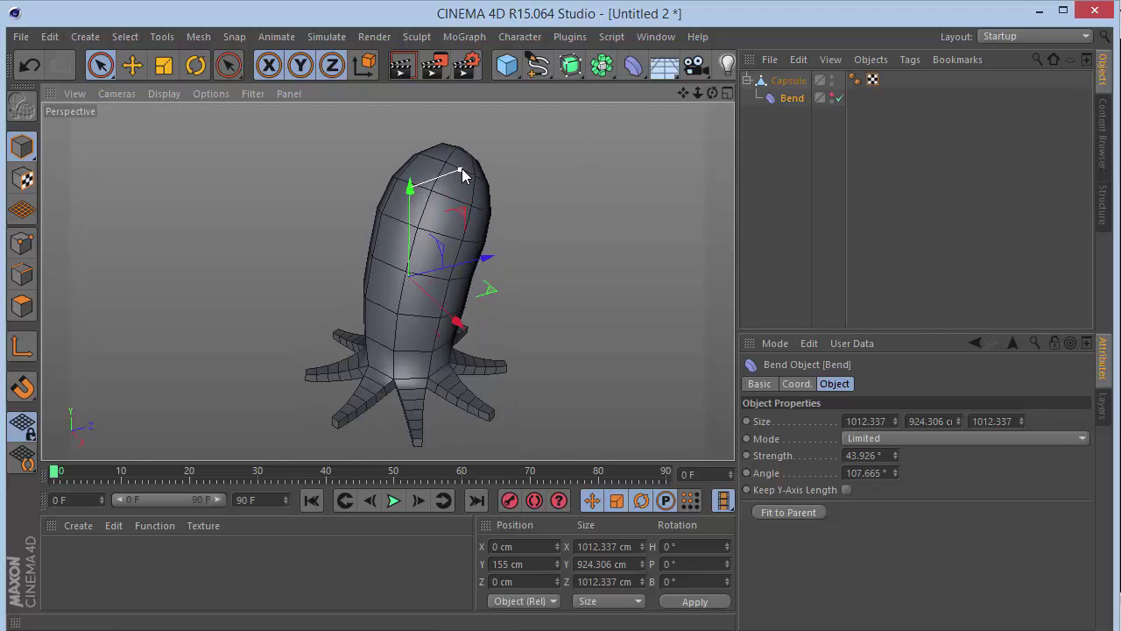
pyautogui.hotkey('ctrl', 'z')
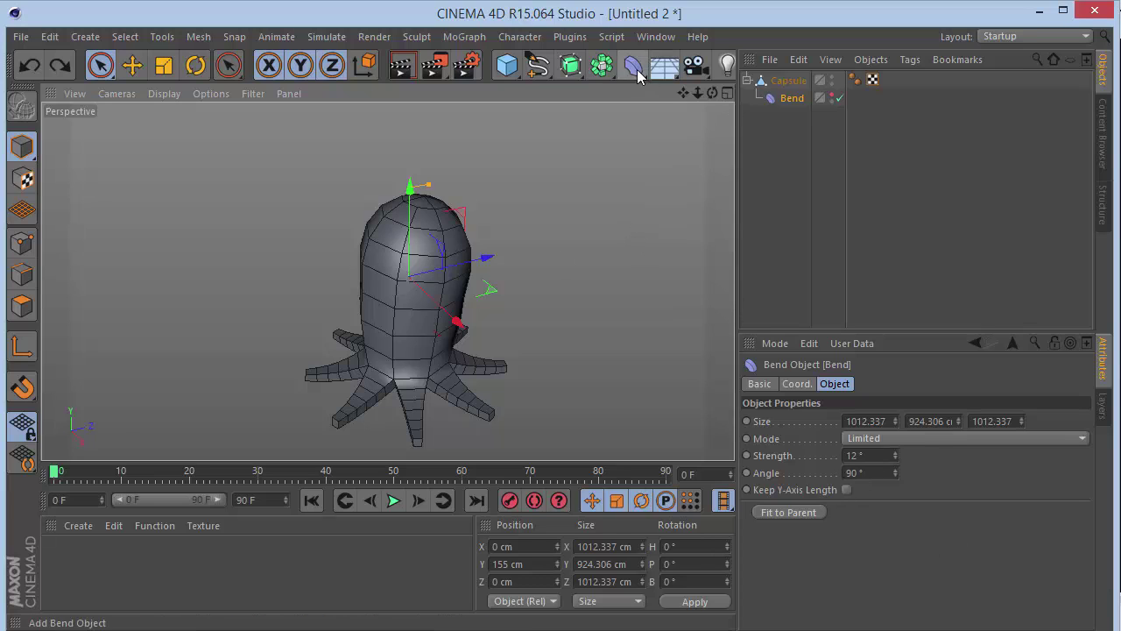
# - Add an FFD deformer, make it a child of the Capsule and fit it to its parent
pyautogui.moveTo(633, 65); pyautogui.dragTo(854, 122)
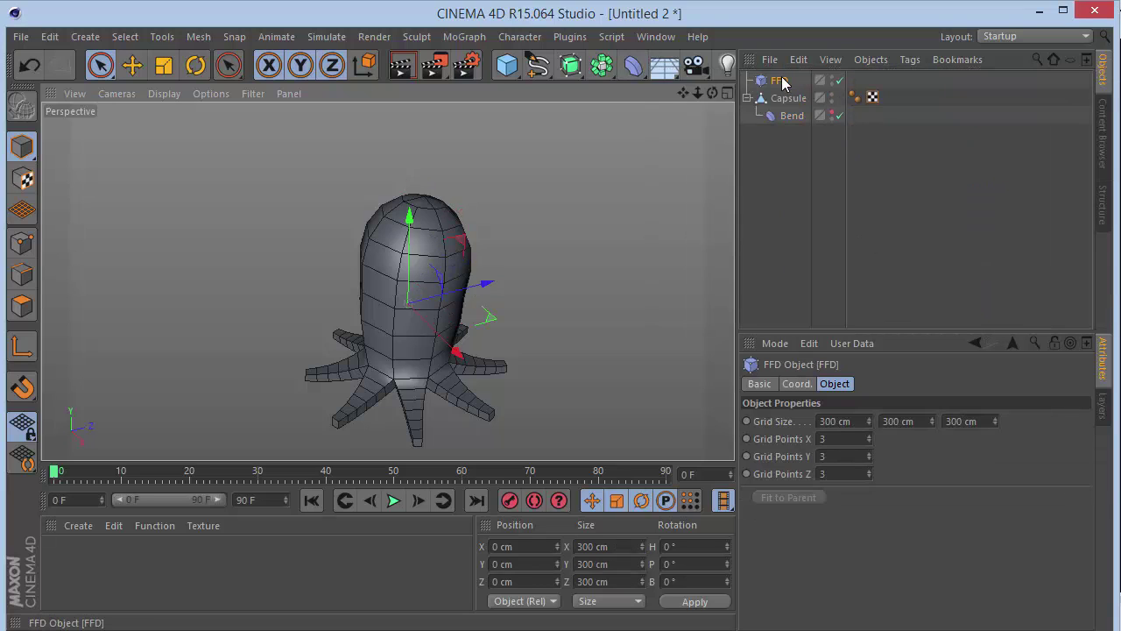
pyautogui.moveTo(788, 80); pyautogui.dragTo(796, 106)
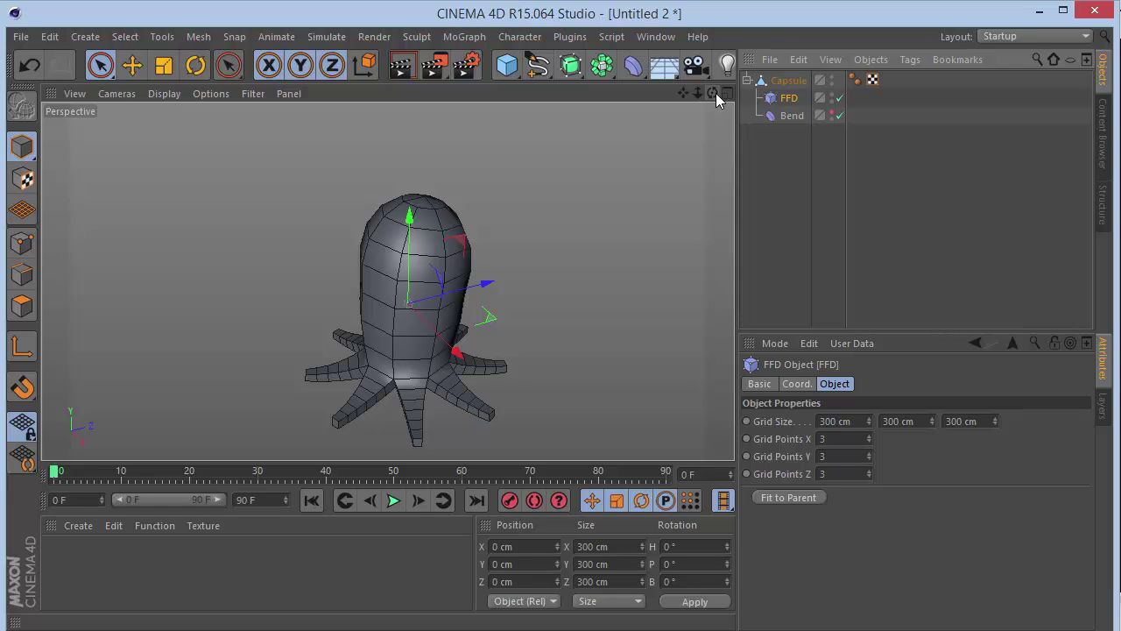
pyautogui.click(790, 496)
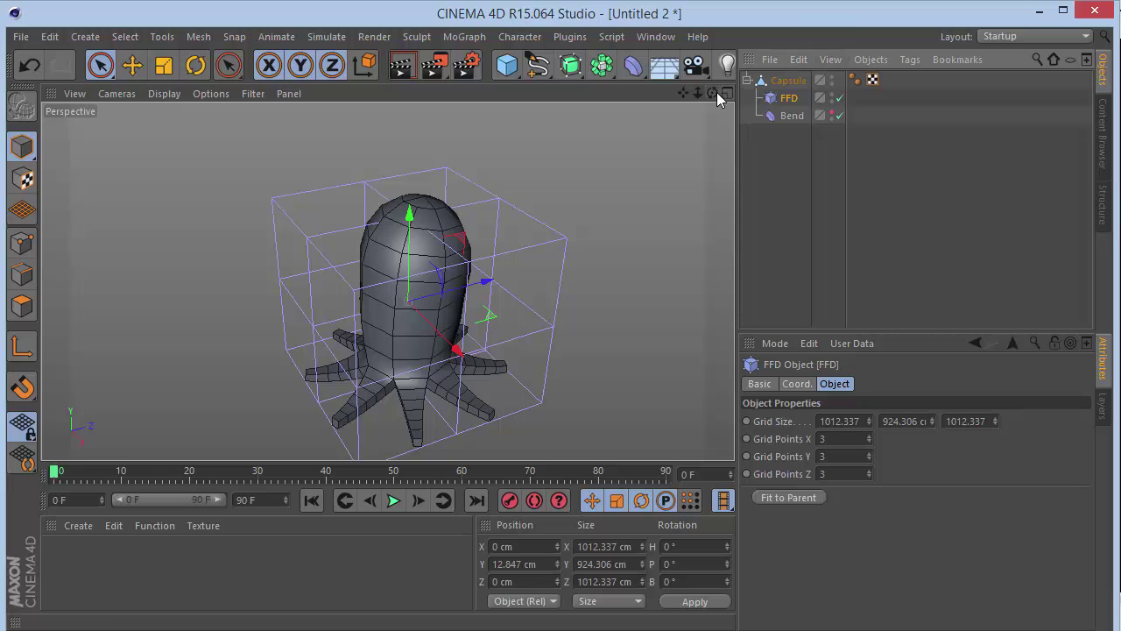
# - In Points mode, select the eight outer control points of the FFD cage's uppermost layer
pyautogui.moveTo(714, 94); pyautogui.dragTo(732, 77)
pyautogui.click(31, 245)
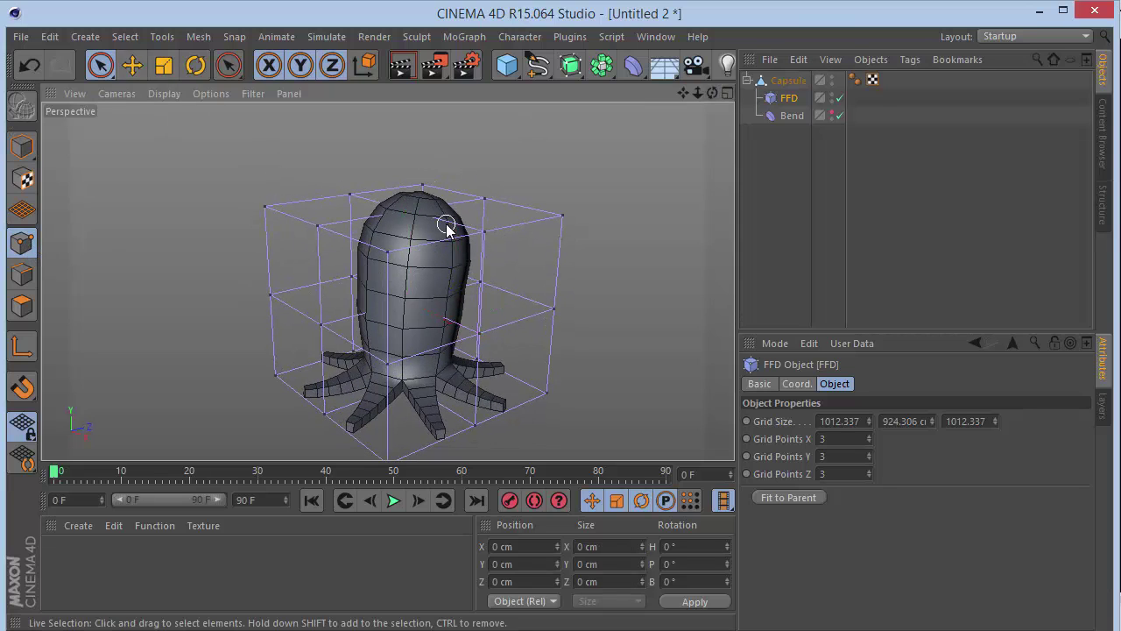
pyautogui.click(265, 209)
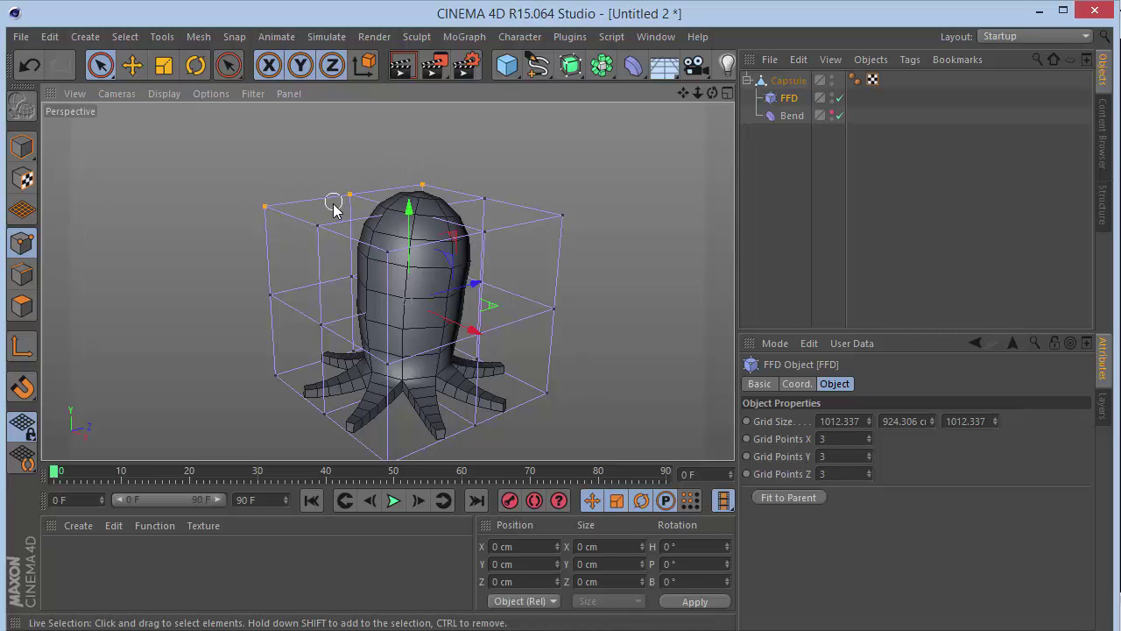
pyautogui.keyDown('shift'); pyautogui.click(486, 198); pyautogui.keyUp('shift')
pyautogui.keyDown('shift'); pyautogui.click(565, 219); pyautogui.keyUp('shift')
pyautogui.keyDown('shift'); pyautogui.click(317, 226); pyautogui.keyUp('shift')
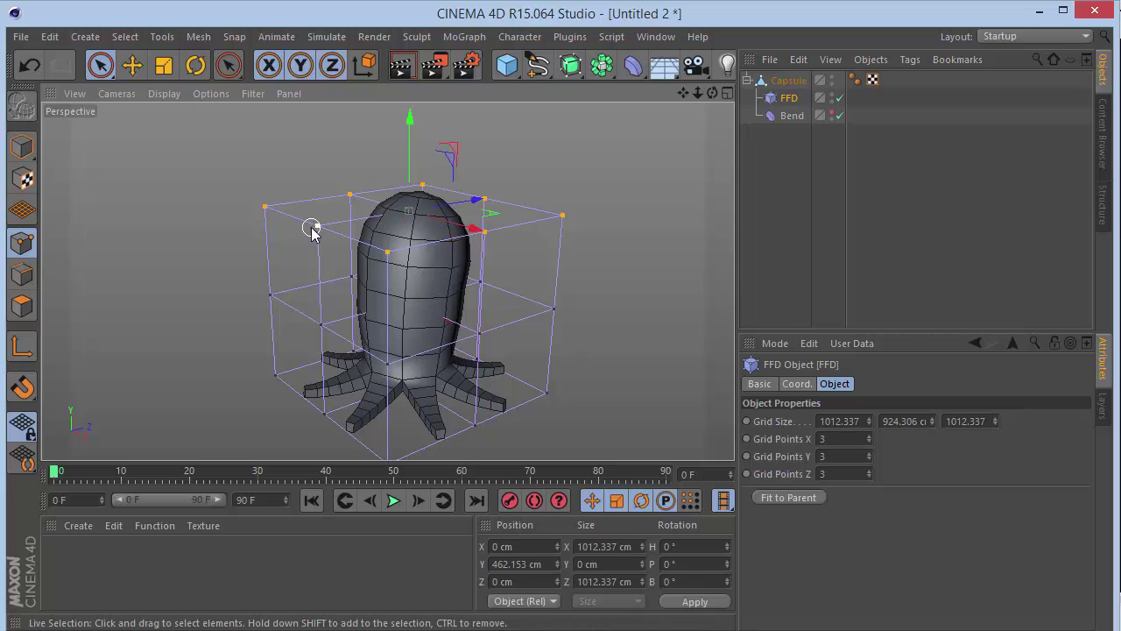
# - Try lowering the selected FFD points to about 370 cm in Y, and undo it
pyautogui.click(100, 65)
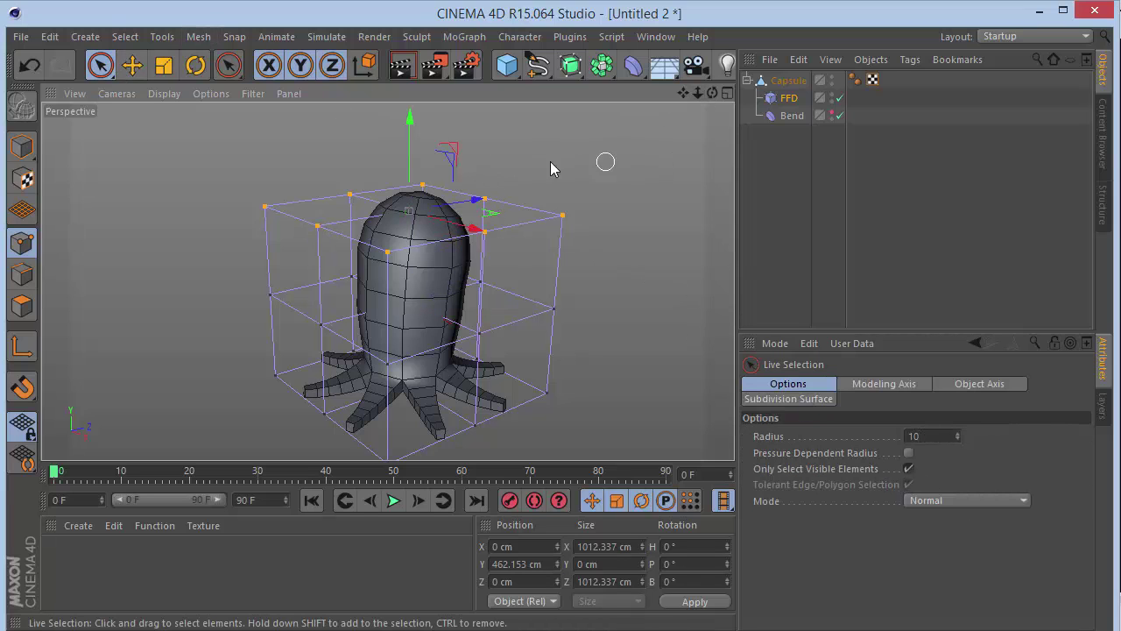
pyautogui.moveTo(420, 164)
pyautogui.mouseDown()
pyautogui.moveTo(443, 223)
pyautogui.moveTo(447, 329)
pyautogui.moveTo(409, 200)
pyautogui.moveTo(432, 254)
pyautogui.moveTo(415, 184)
pyautogui.mouseUp()
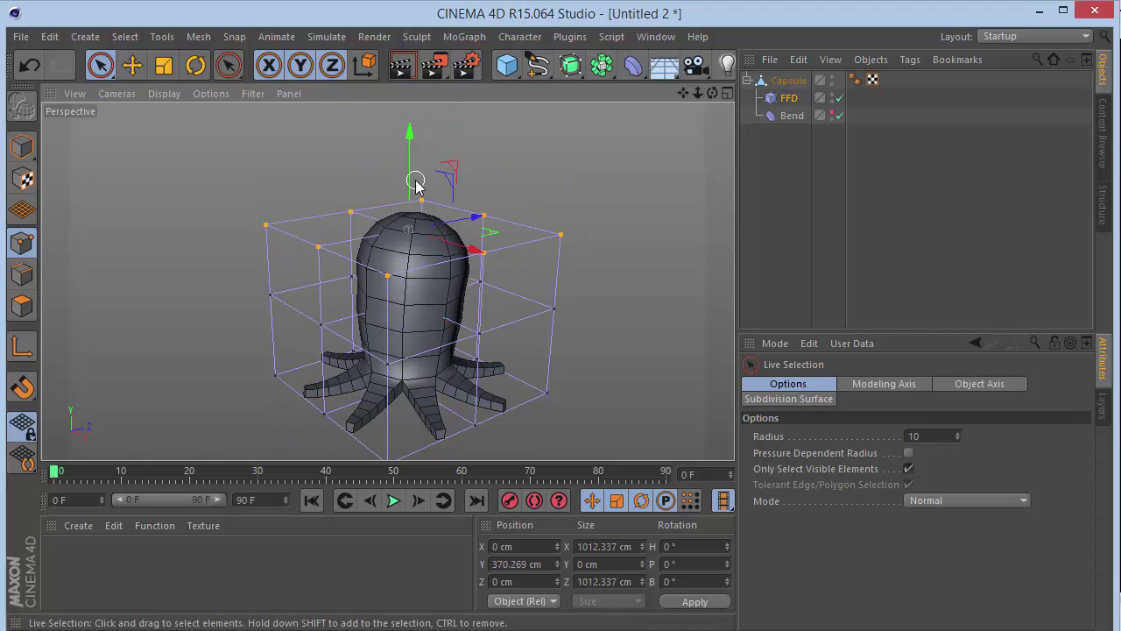
pyautogui.hotkey('ctrl', 'z')
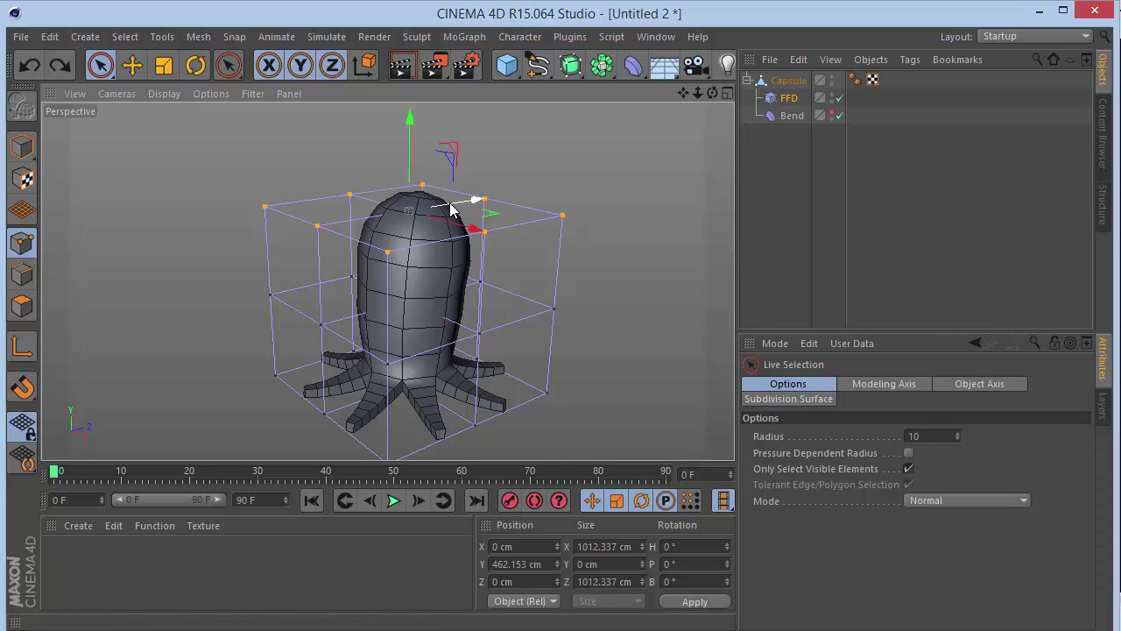
# - Shift the selected upper FFD points along Z, trying 60 cm and settling on 65 cm
pyautogui.moveTo(451, 209); pyautogui.dragTo(458, 203)
pyautogui.doubleClick(526, 582)
pyautogui.write('60')
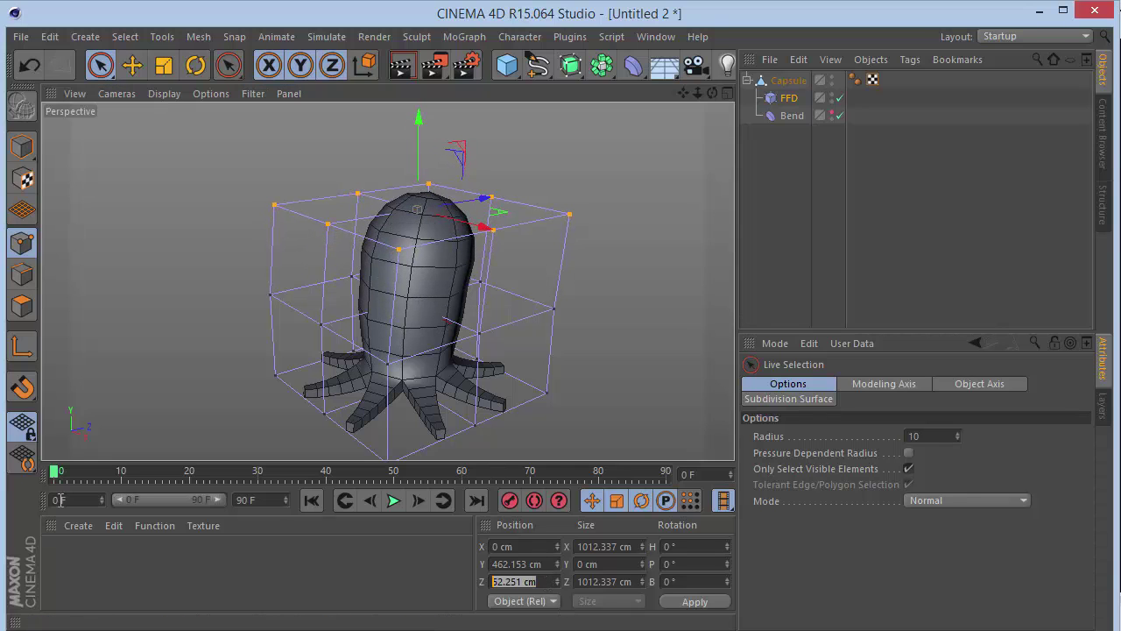
pyautogui.press('Return')
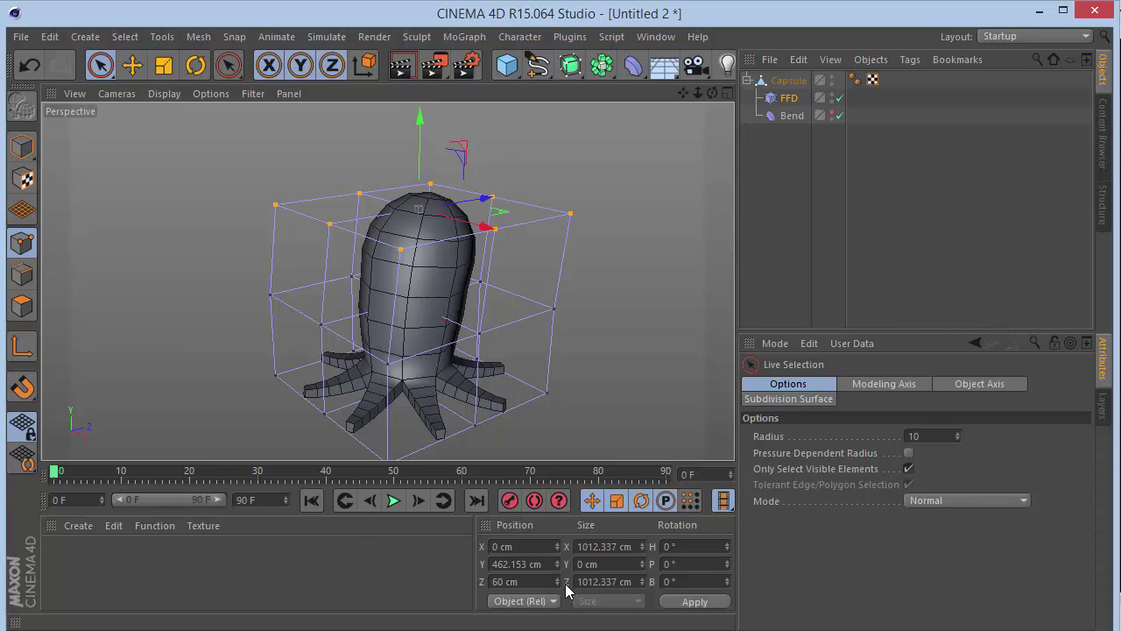
pyautogui.write('65')
pyautogui.press('Return')
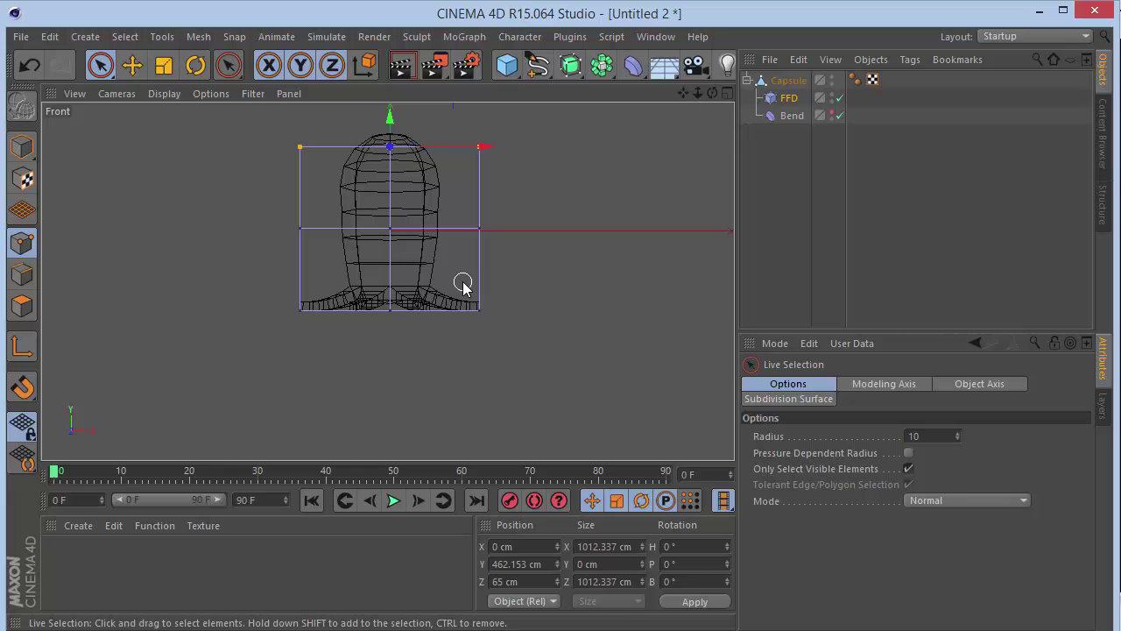
# - Rotate the selected upper FFD points in the right view so the cage's uppermost layer tilts about the X axis
pyautogui.press('F3')
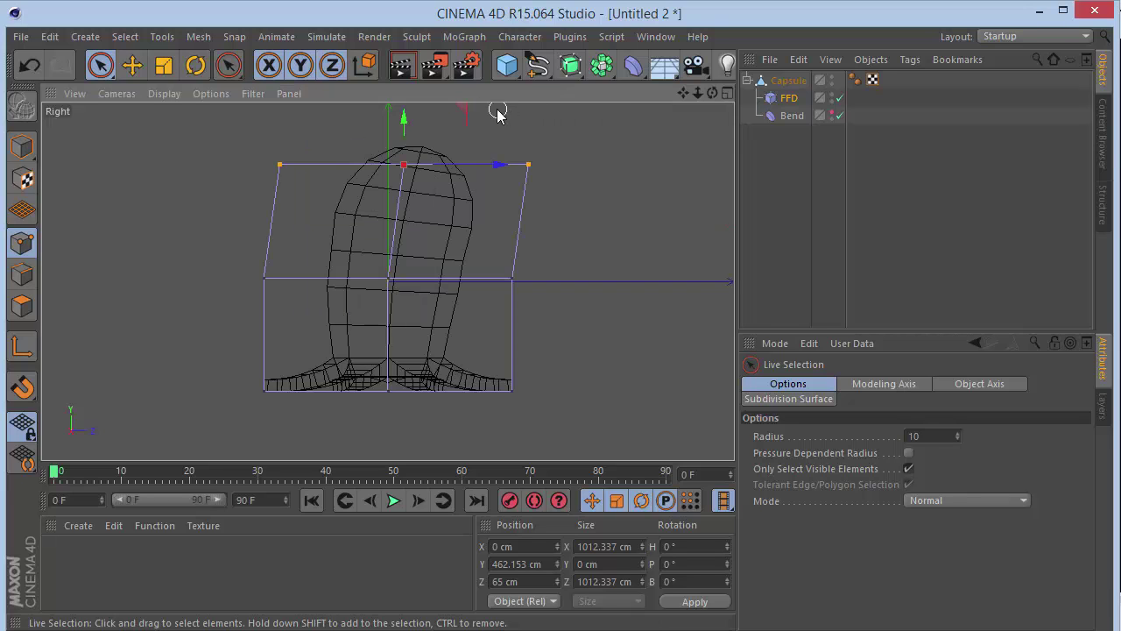
pyautogui.press('r')
pyautogui.moveTo(443, 155); pyautogui.dragTo(457, 152)
pyautogui.press('F1')
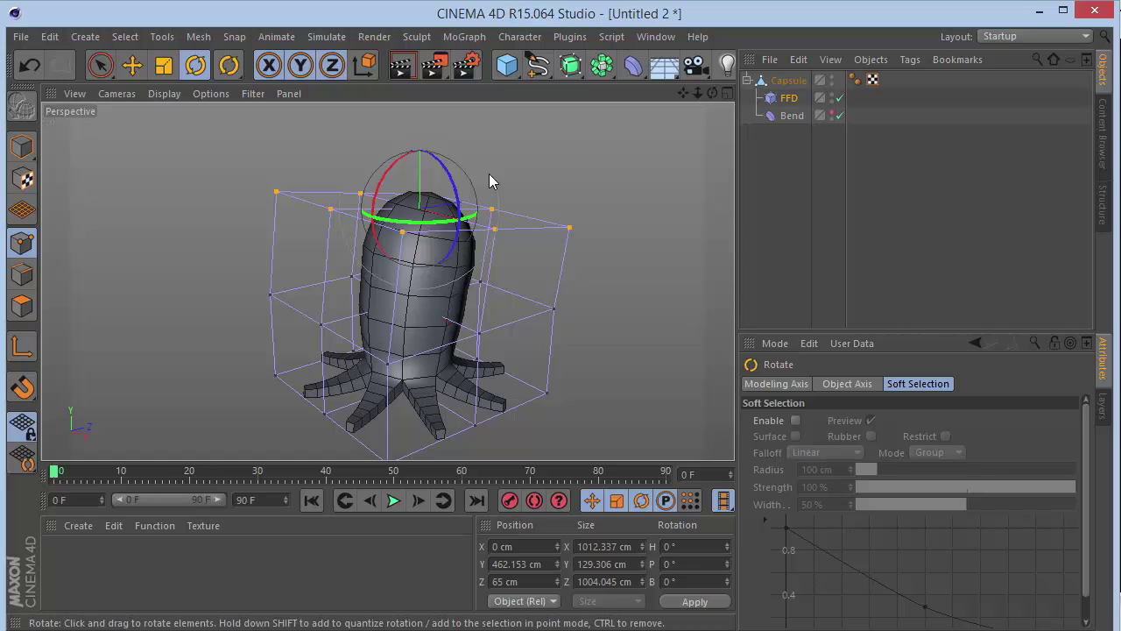
pyautogui.moveTo(711, 93); pyautogui.dragTo(652, 70)
# - Try pulling the middle-layer FFD points on the positive Z side outward along Z, and undo it
pyautogui.click(98, 67)
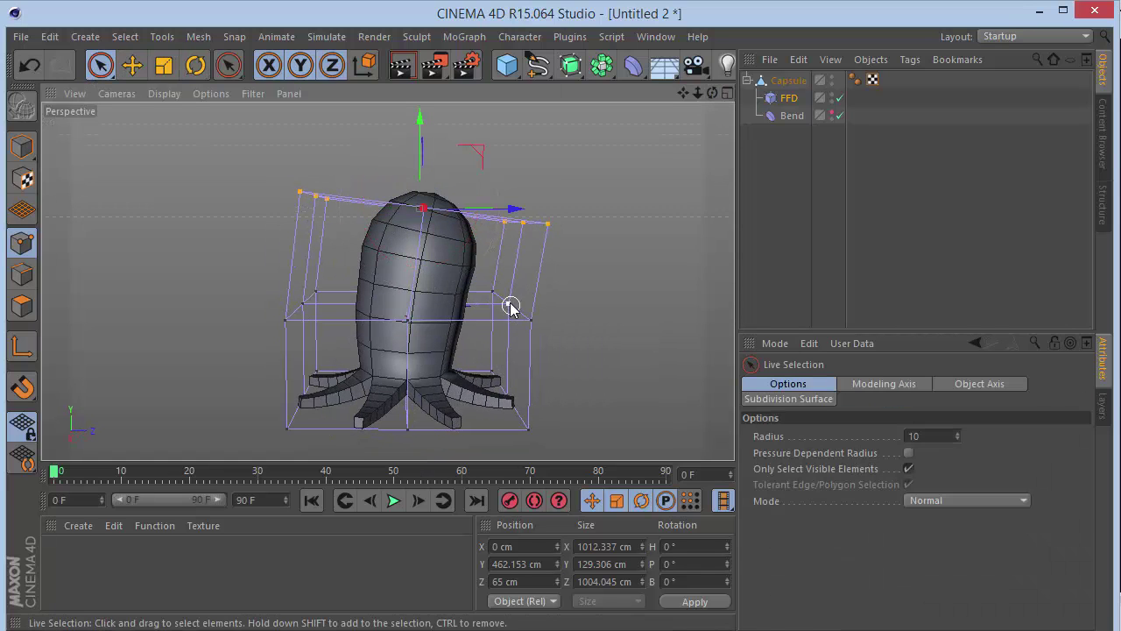
pyautogui.moveTo(555, 346); pyautogui.dragTo(495, 296)
pyautogui.moveTo(571, 304); pyautogui.dragTo(579, 304)
pyautogui.hotkey('ctrl', 'z')
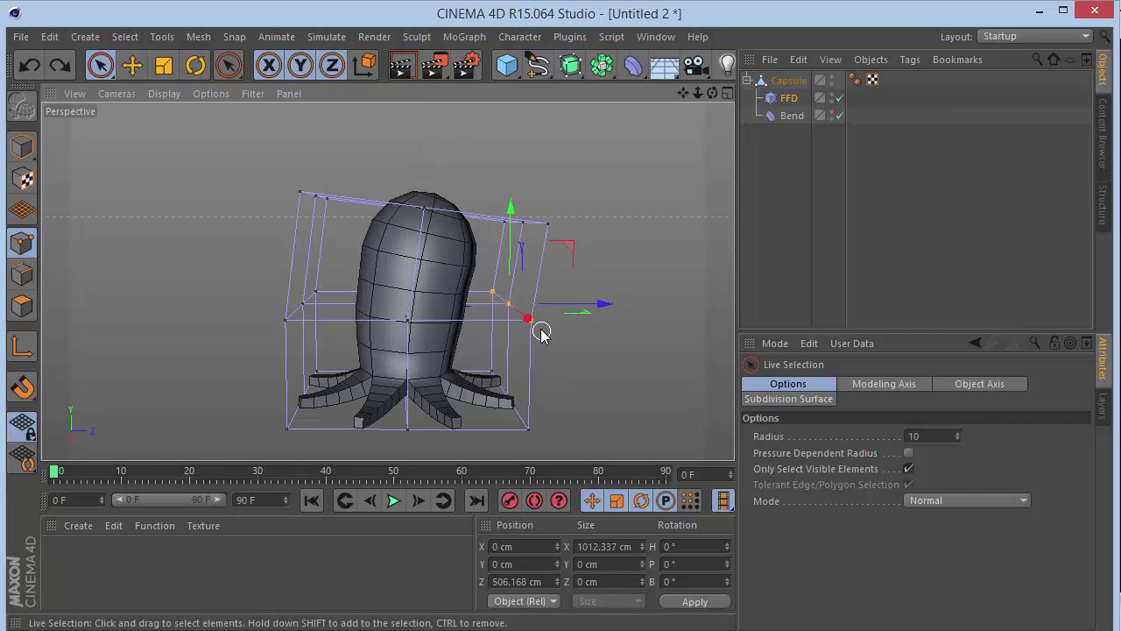
pyautogui.click(536, 329)
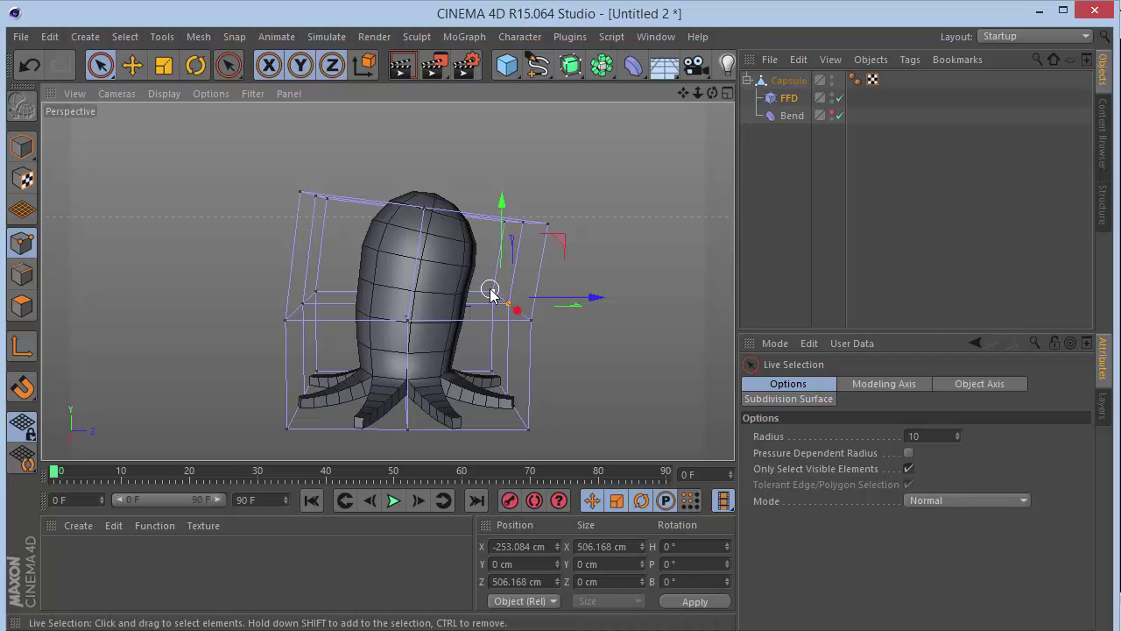
pyautogui.moveTo(565, 301); pyautogui.dragTo(593, 300)
pyautogui.hotkey('ctrl', 'z')
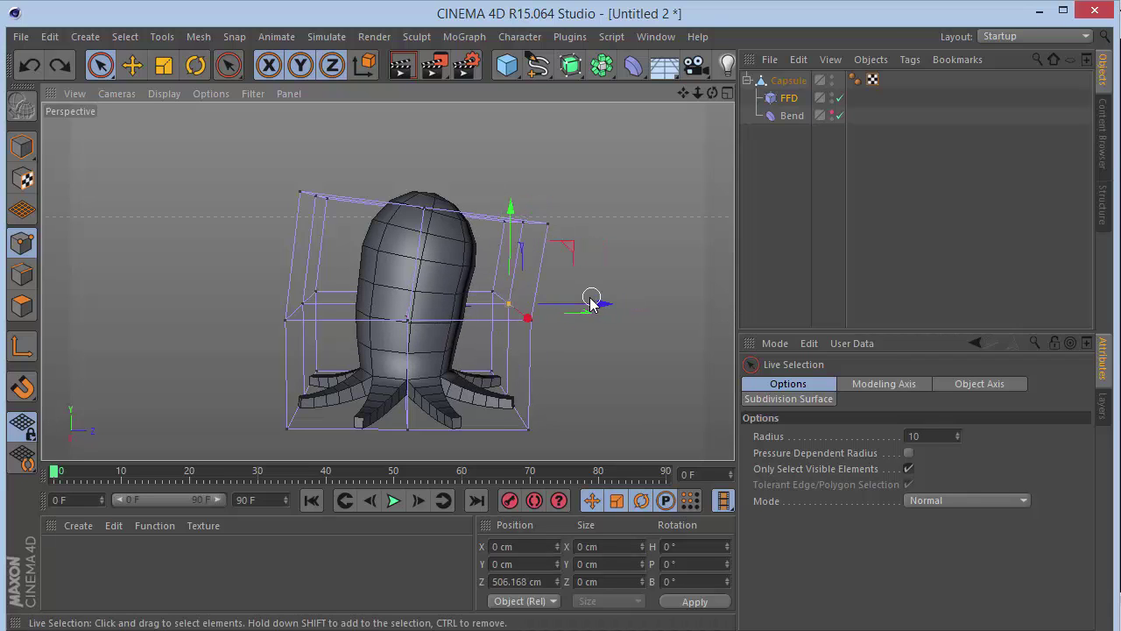
# - Pull only the central middle-layer FFD point on the positive Z side outward to about 562 cm in Z
pyautogui.keyDown('shift'); pyautogui.click(493, 290); pyautogui.keyUp('shift')
pyautogui.moveTo(568, 303); pyautogui.dragTo(575, 304)
pyautogui.hotkey('ctrl', 'z')
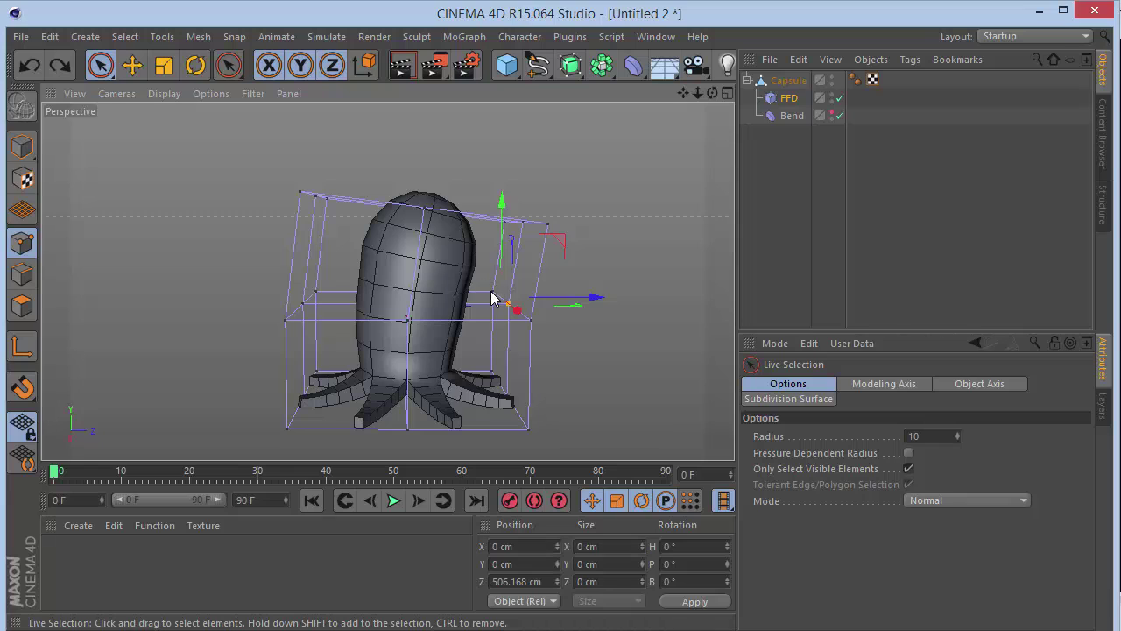
pyautogui.moveTo(554, 304); pyautogui.dragTo(576, 306)
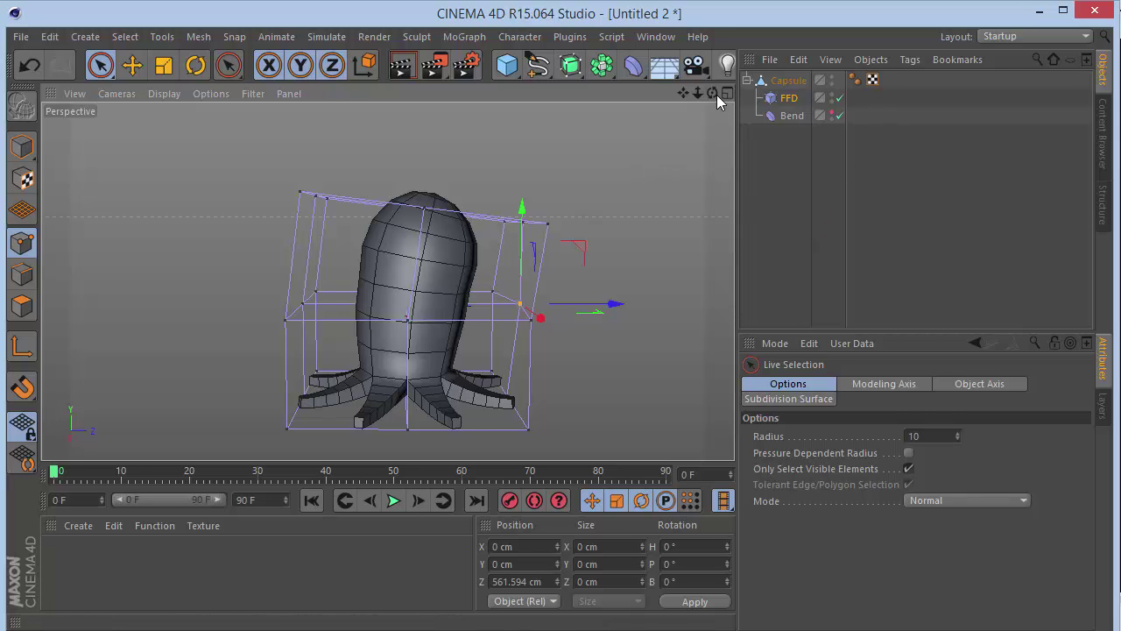
pyautogui.moveTo(713, 93); pyautogui.dragTo(641, 57)
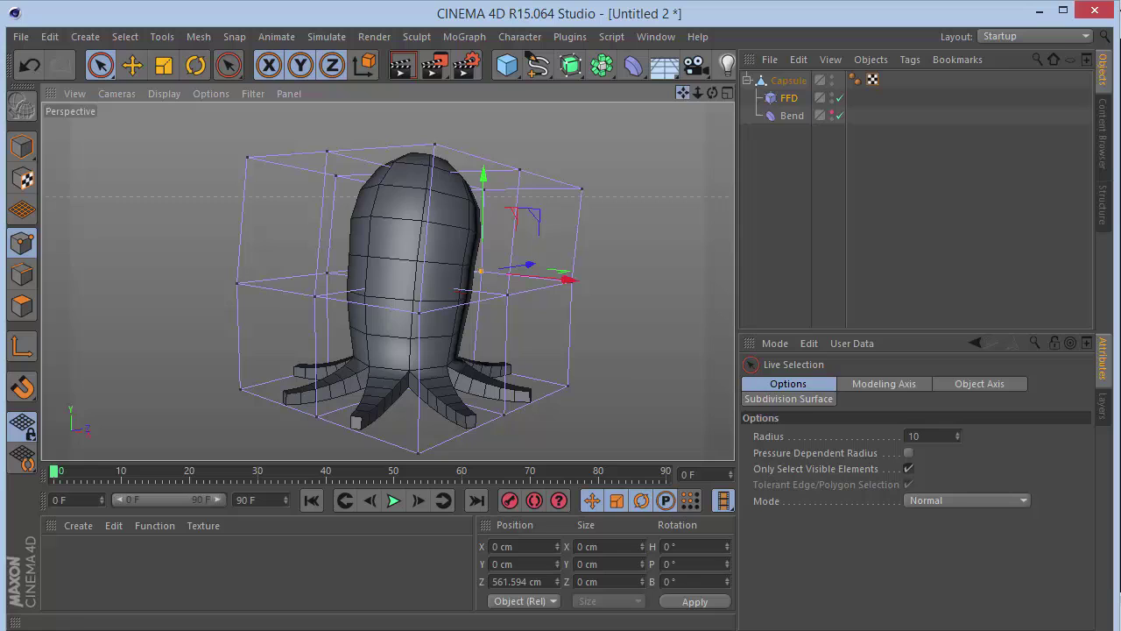
# - Bake the deformed Capsule into a new polygon object with Current State to Object
pyautogui.click(788, 81)
pyautogui.rightClick(786, 76)
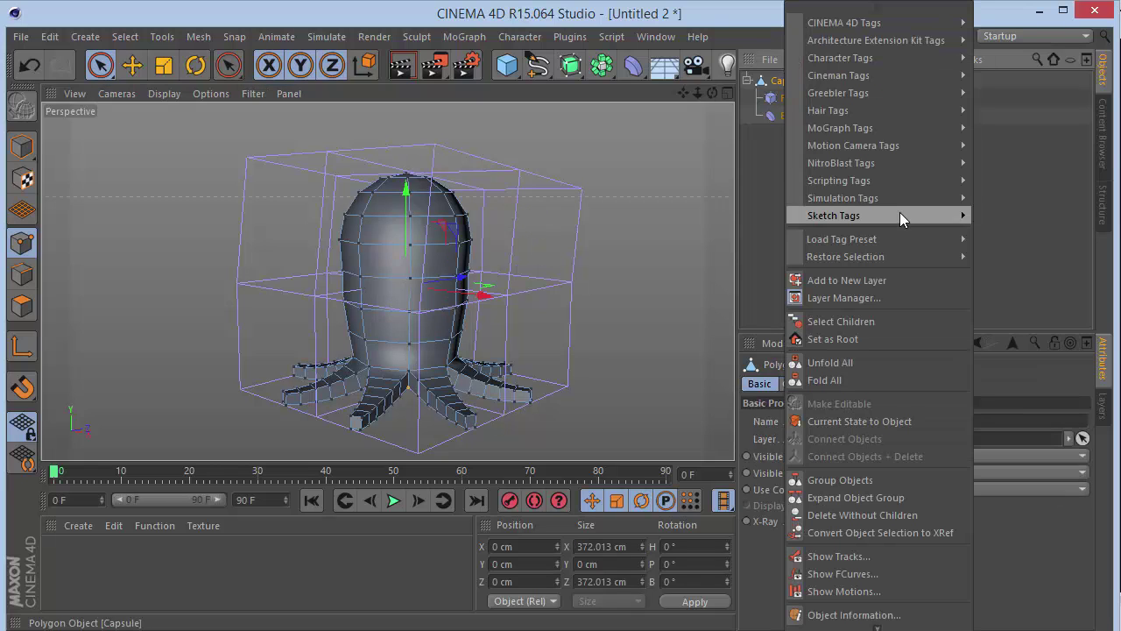
pyautogui.click(860, 421)
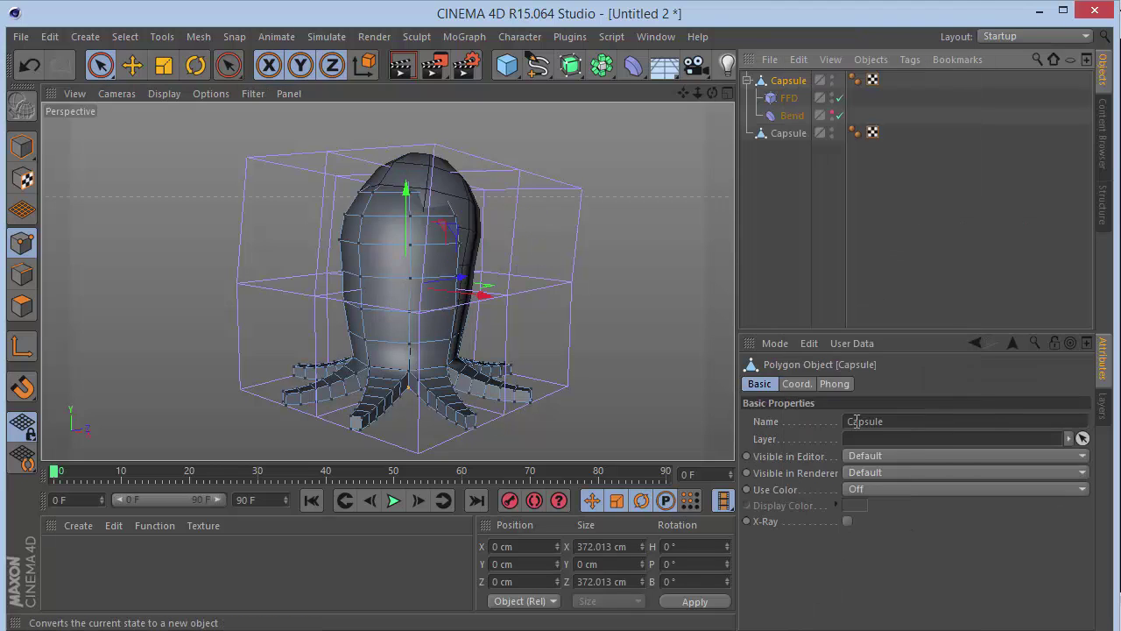
# - Collapse and hide the original Capsule in editor and renderer, and select the baked Capsule in Model mode
pyautogui.click(749, 80)
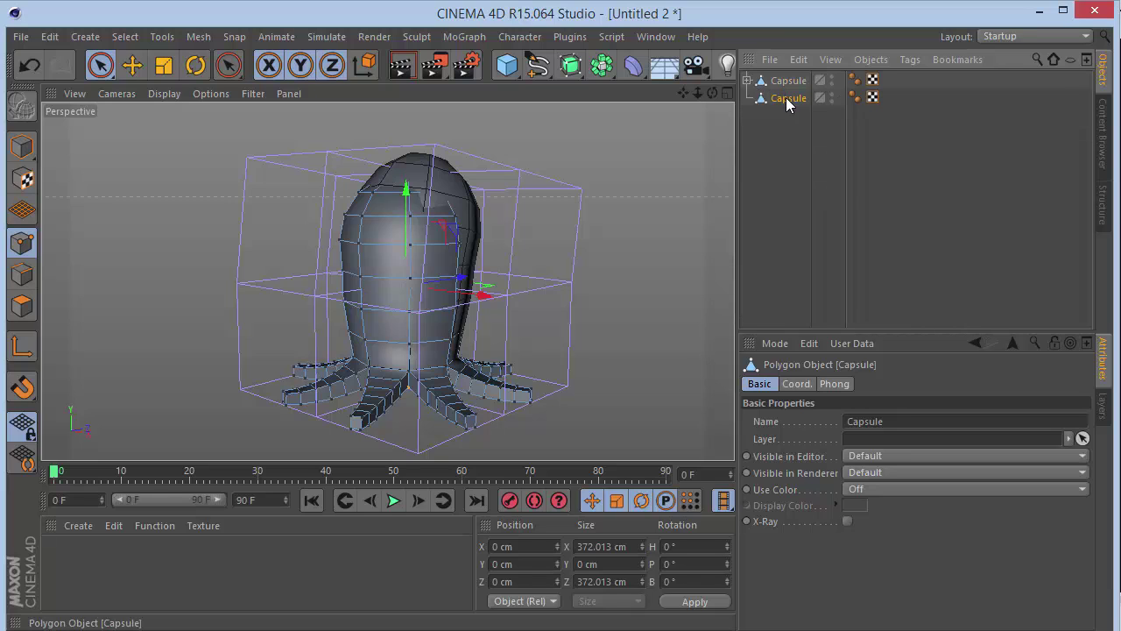
pyautogui.click(833, 79)
pyautogui.click(798, 164)
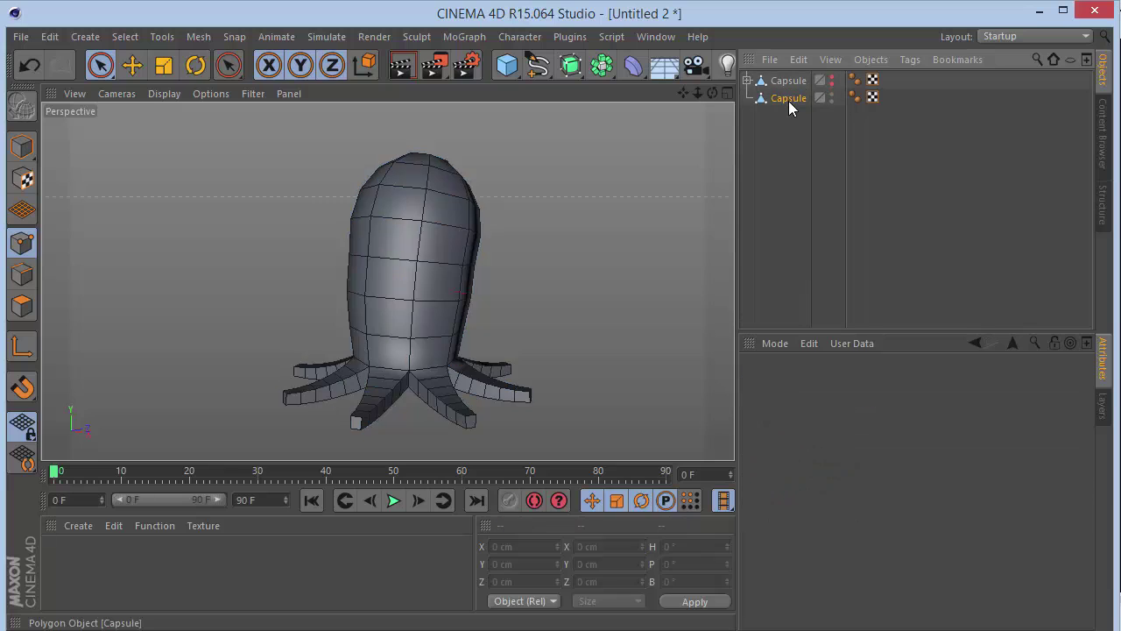
pyautogui.click(789, 100)
pyautogui.moveTo(712, 92); pyautogui.dragTo(771, 108)
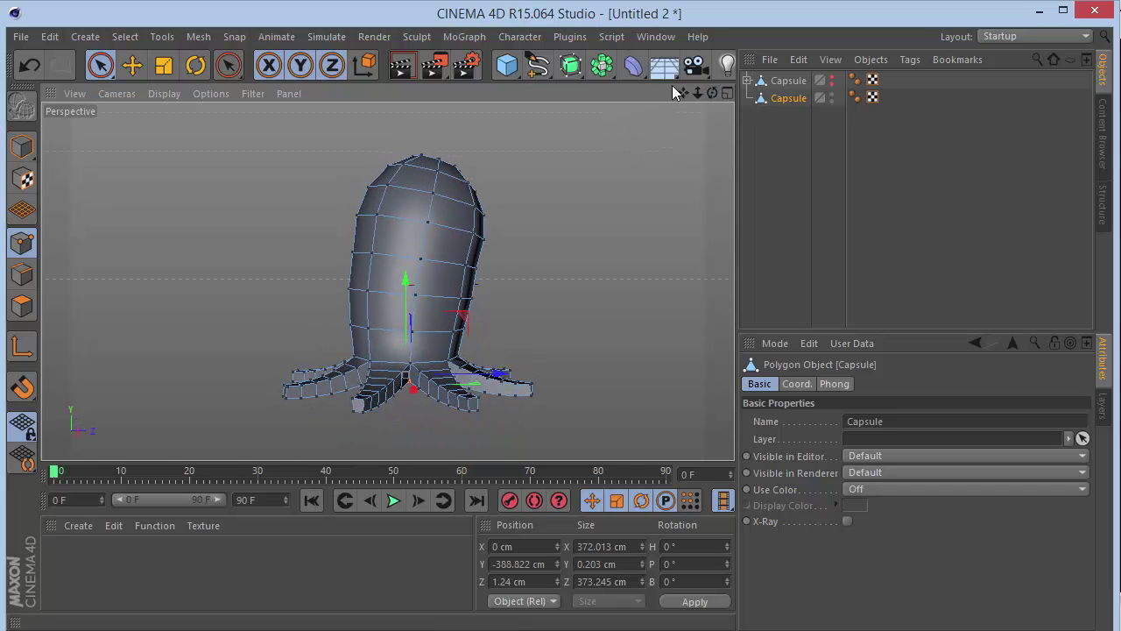
pyautogui.click(22, 148)
pyautogui.click(22, 147)
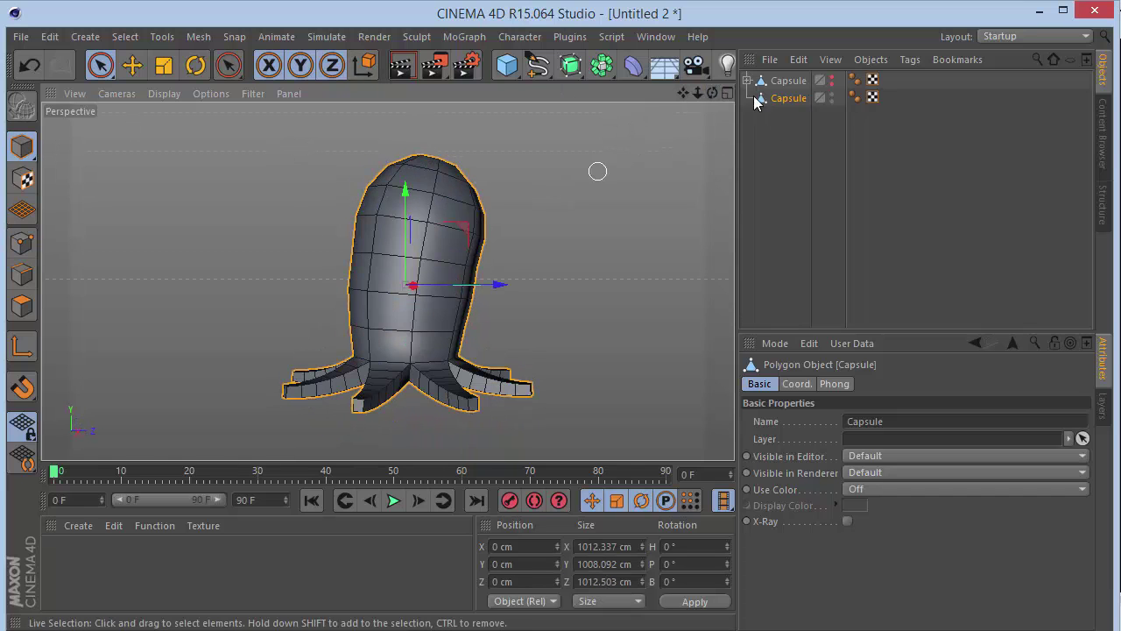
# - Select the four polygons in the middle of the body's front and inset them with Extrude Inner at a 50 cm offset
pyautogui.moveTo(712, 93)
pyautogui.mouseDown()
pyautogui.moveTo(659, 93)
pyautogui.moveTo(708, 92)
pyautogui.mouseUp()
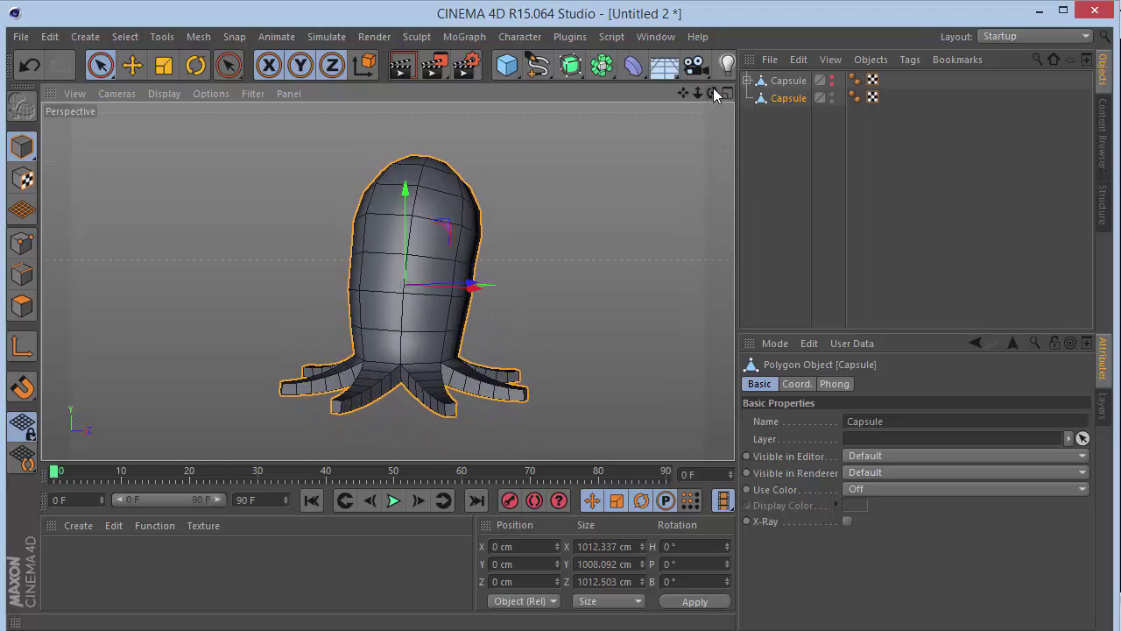
pyautogui.moveTo(712, 93)
pyautogui.mouseDown()
pyautogui.moveTo(673, 93)
pyautogui.moveTo(712, 88)
pyautogui.moveTo(684, 96)
pyautogui.moveTo(715, 93)
pyautogui.moveTo(705, 93)
pyautogui.mouseUp()
pyautogui.press('F4')
pyautogui.press('F1')
pyautogui.click(22, 305)
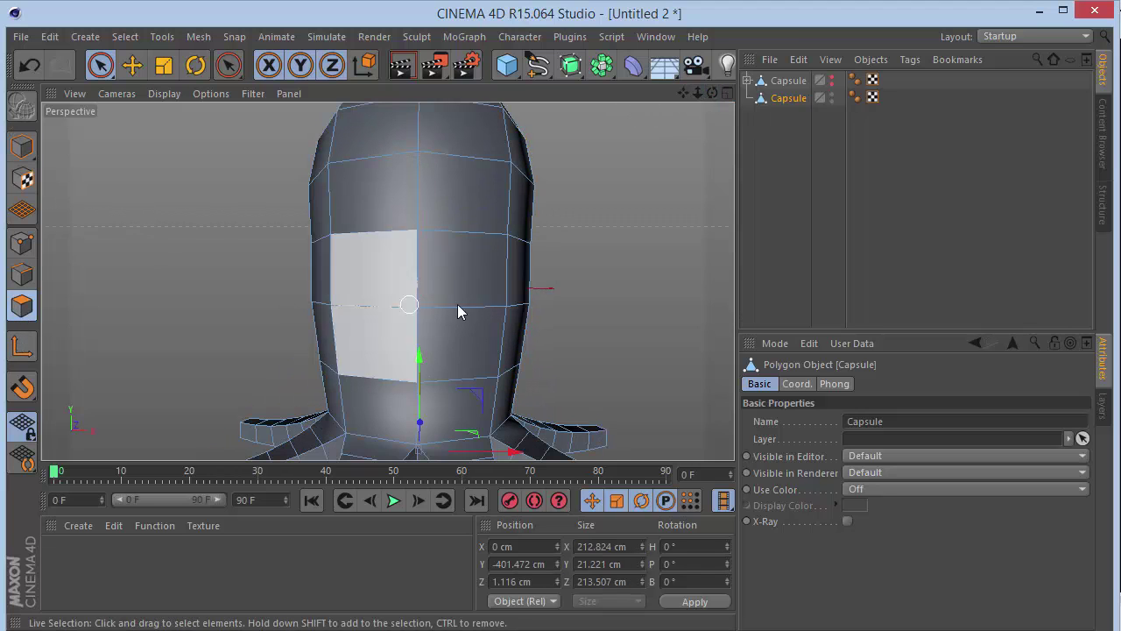
pyautogui.moveTo(457, 304)
pyautogui.mouseDown()
pyautogui.moveTo(438, 286)
pyautogui.moveTo(433, 333)
pyautogui.mouseUp()
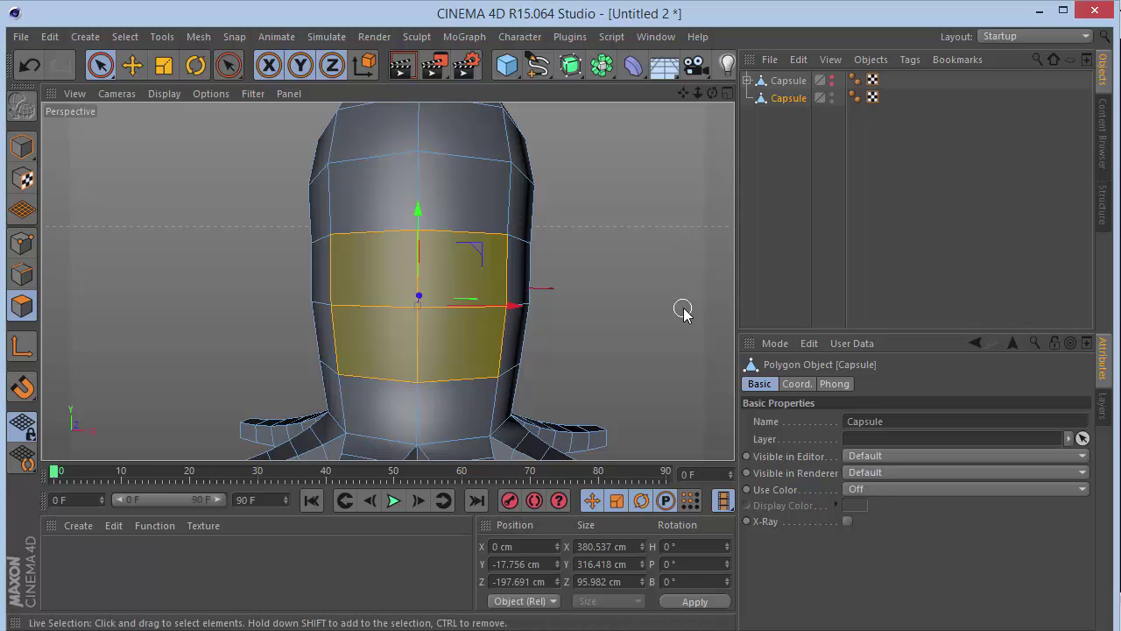
pyautogui.press('i')
pyautogui.rightClick(580, 226)
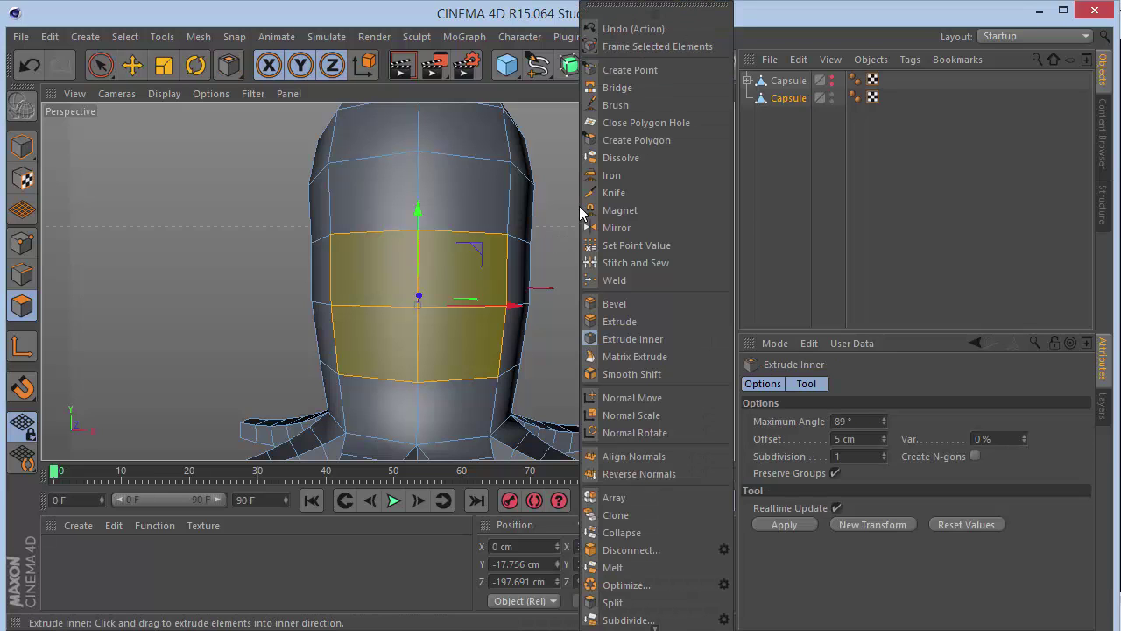
pyautogui.click(634, 340)
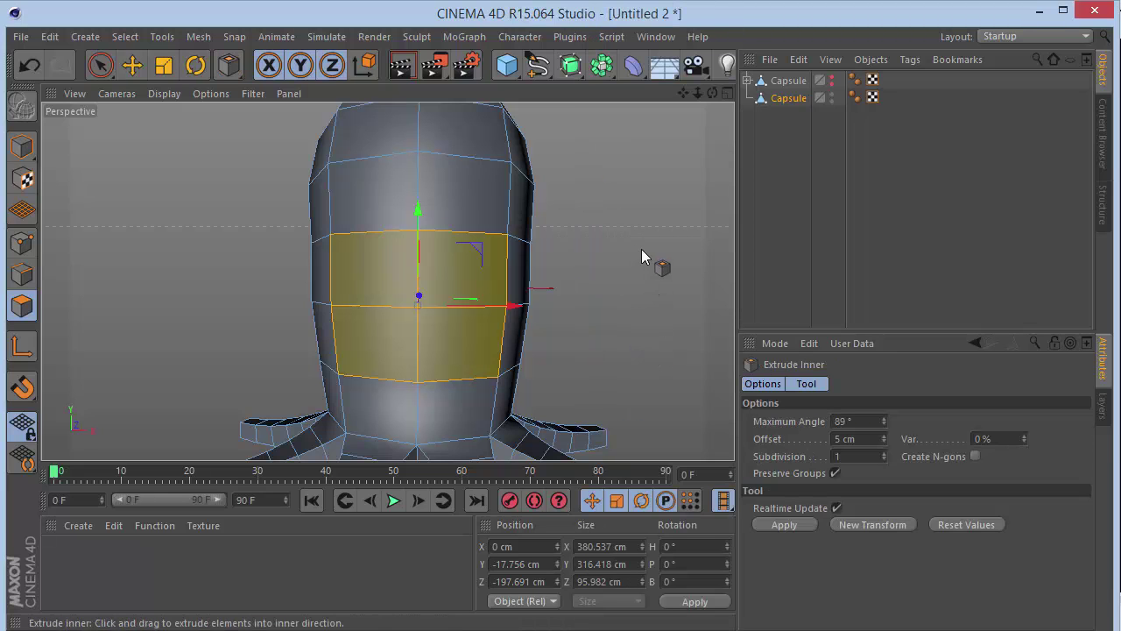
pyautogui.moveTo(865, 436); pyautogui.dragTo(762, 431)
pyautogui.write('50')
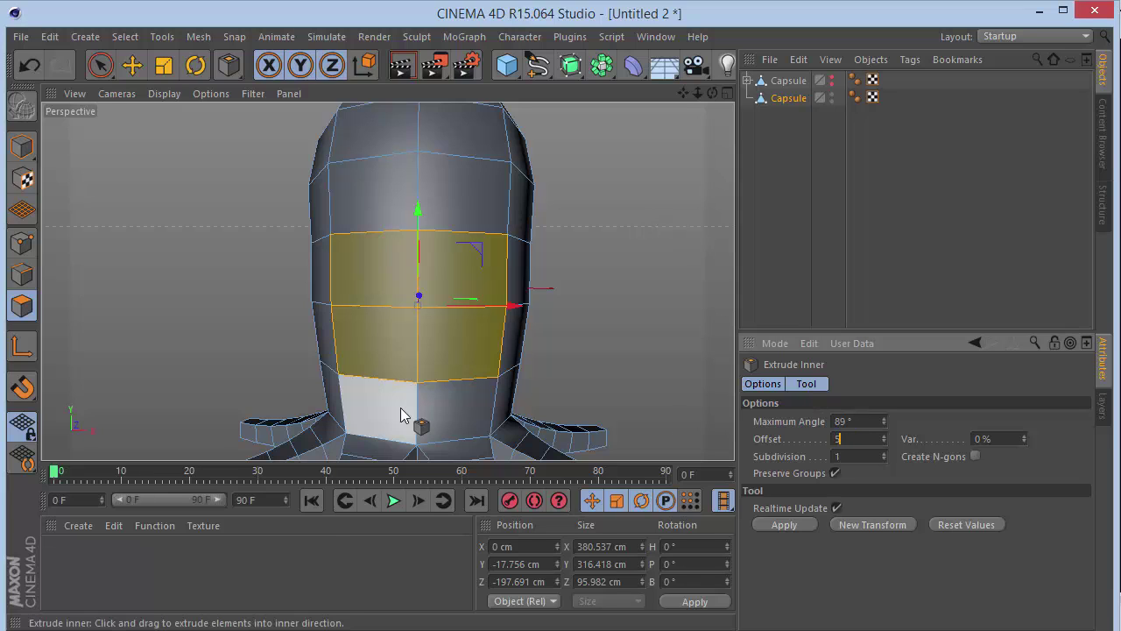
pyautogui.press('Return')
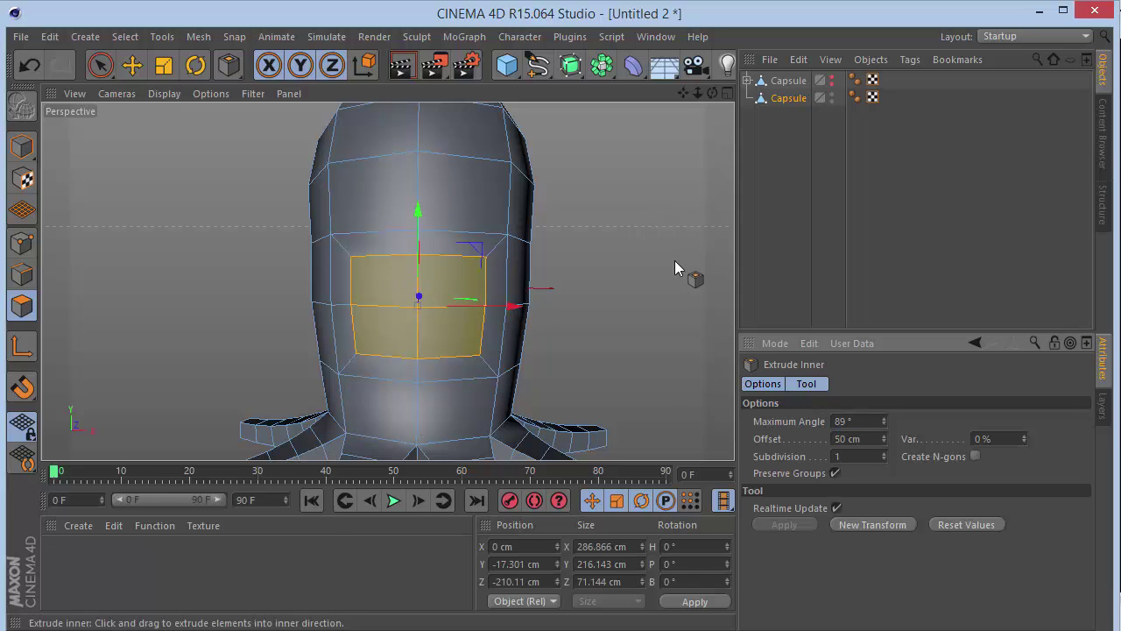
# - Inset the four selected front polygons a second time with Extrude Inner at a 40 cm offset
pyautogui.moveTo(665, 226)
pyautogui.mouseDown()
pyautogui.moveTo(635, 226)
pyautogui.moveTo(662, 226)
pyautogui.mouseUp()
pyautogui.doubleClick(876, 438)
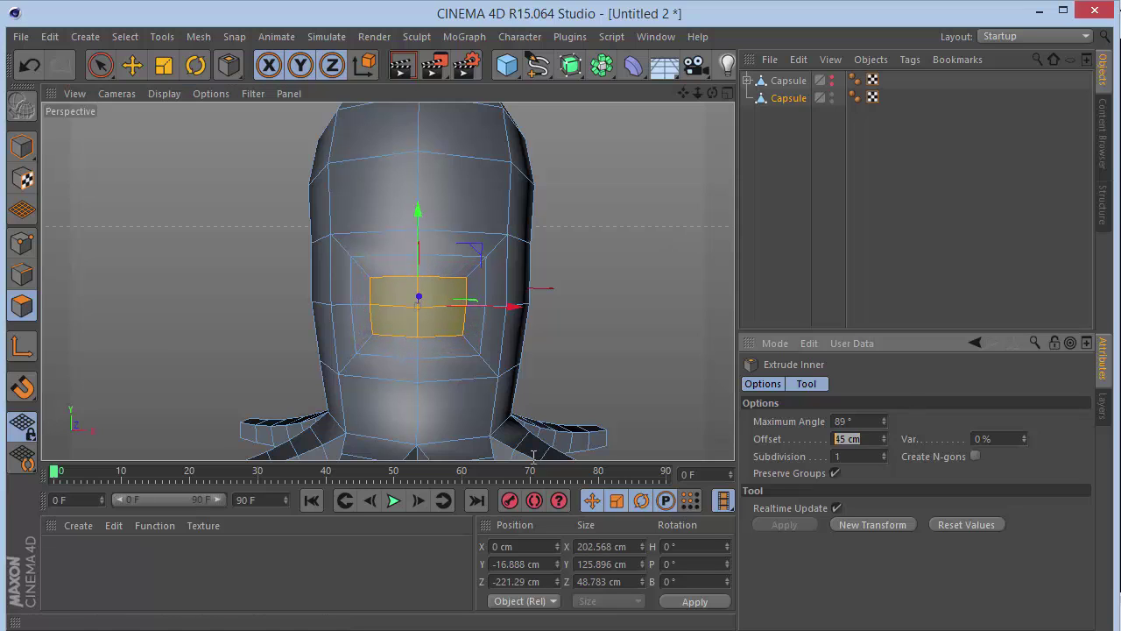
pyautogui.write('40')
pyautogui.press('Return')
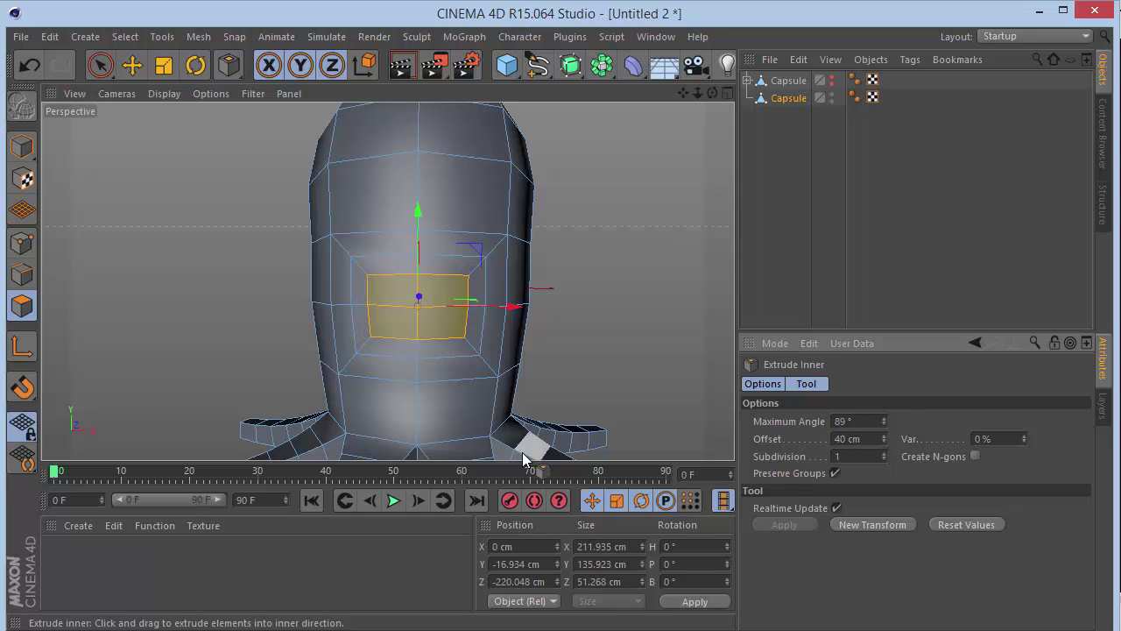
# - Delete the four innermost polygons to open a hole in the body's front
pyautogui.click(647, 239)
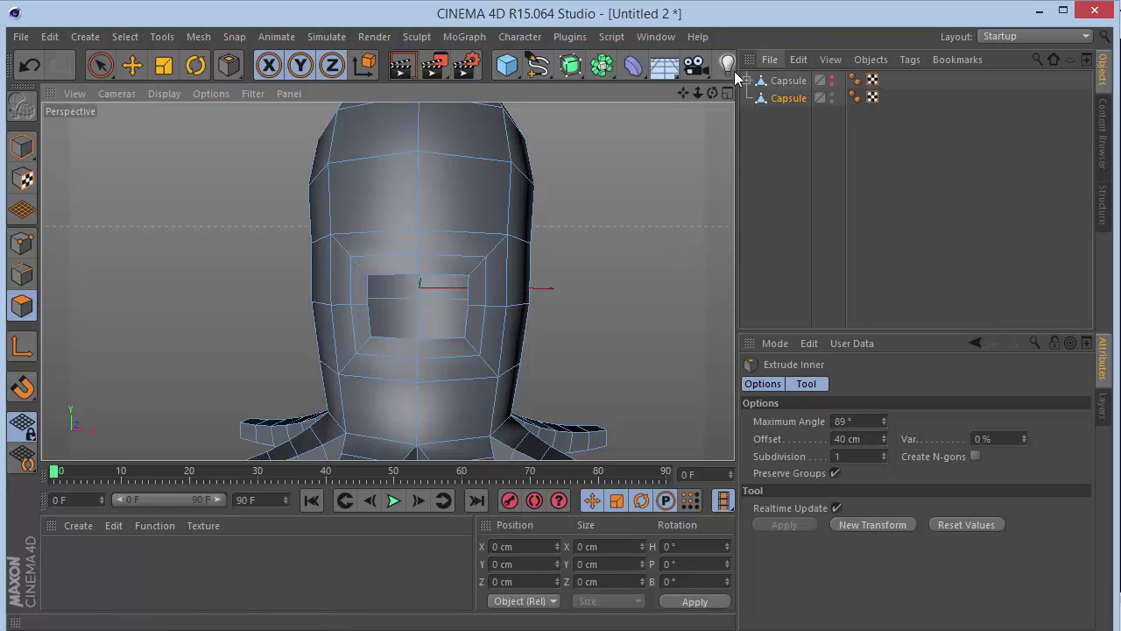
pyautogui.moveTo(712, 92); pyautogui.dragTo(660, 90)
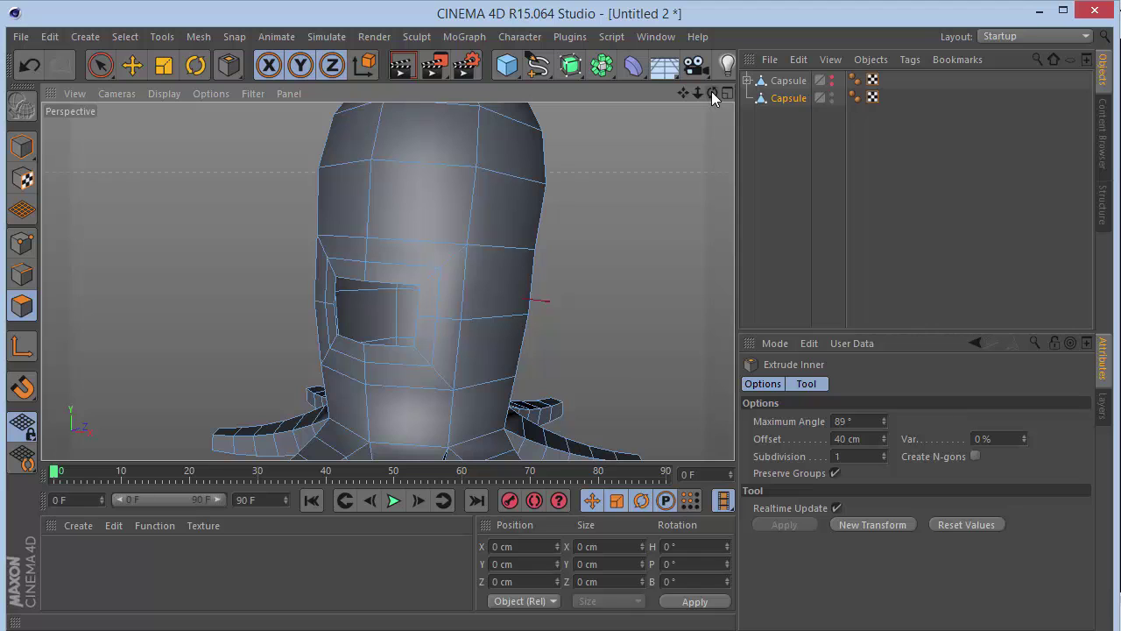
pyautogui.moveTo(698, 100)
pyautogui.mouseDown()
pyautogui.moveTo(713, 96)
pyautogui.moveTo(698, 96)
pyautogui.mouseUp()
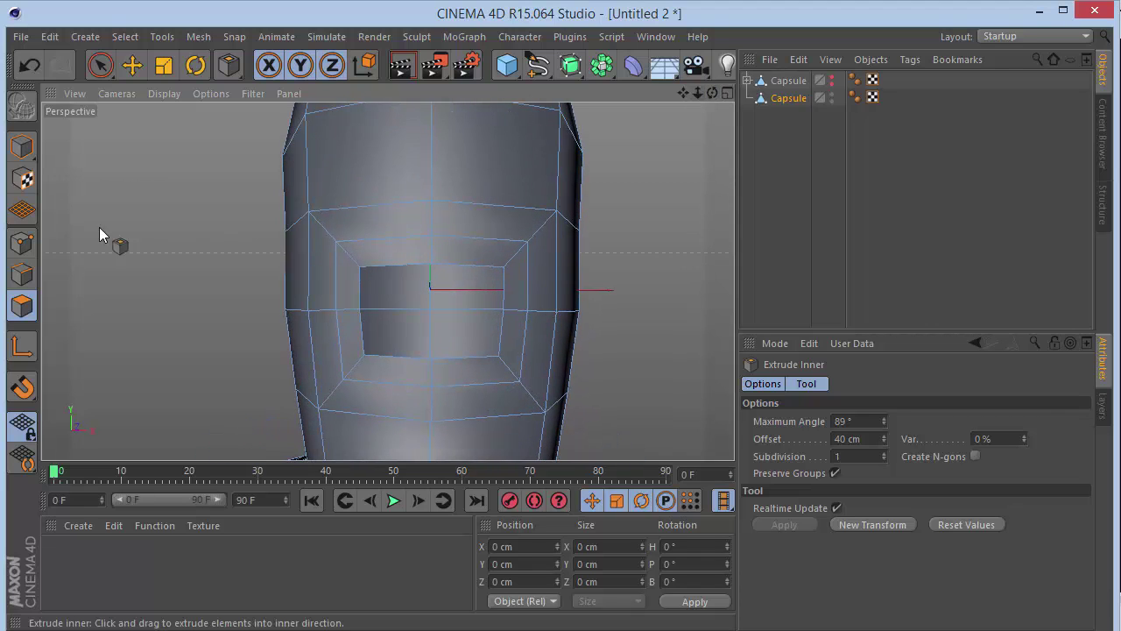
# - In Points mode, select the four upper corner points of the two loops around the hole and lower them to about 46 cm in Y
pyautogui.click(22, 243)
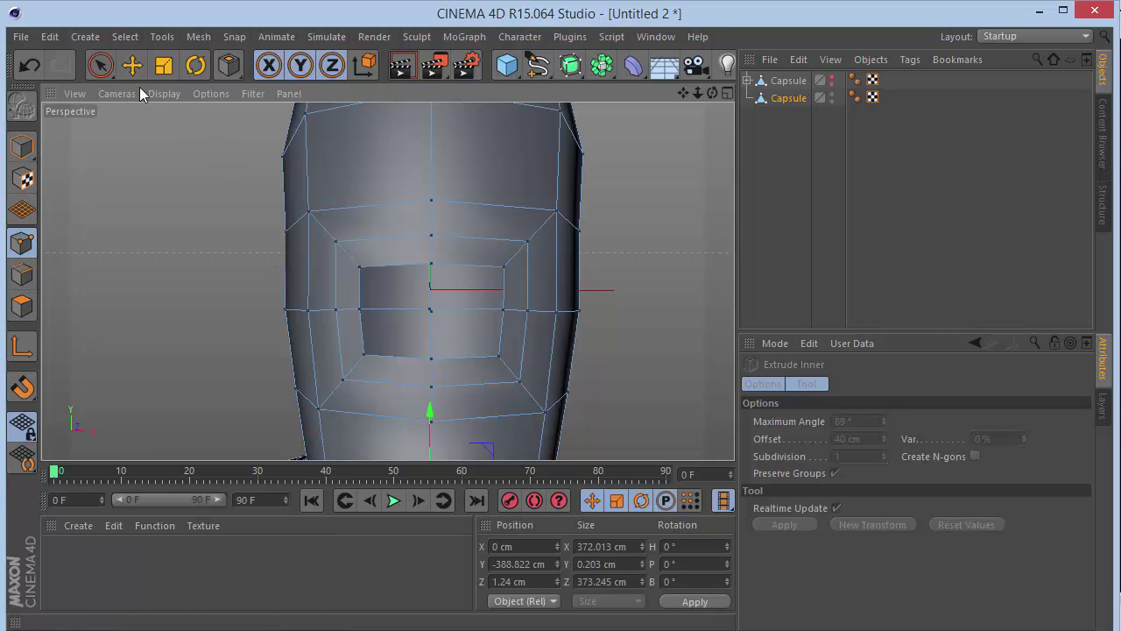
pyautogui.click(99, 65)
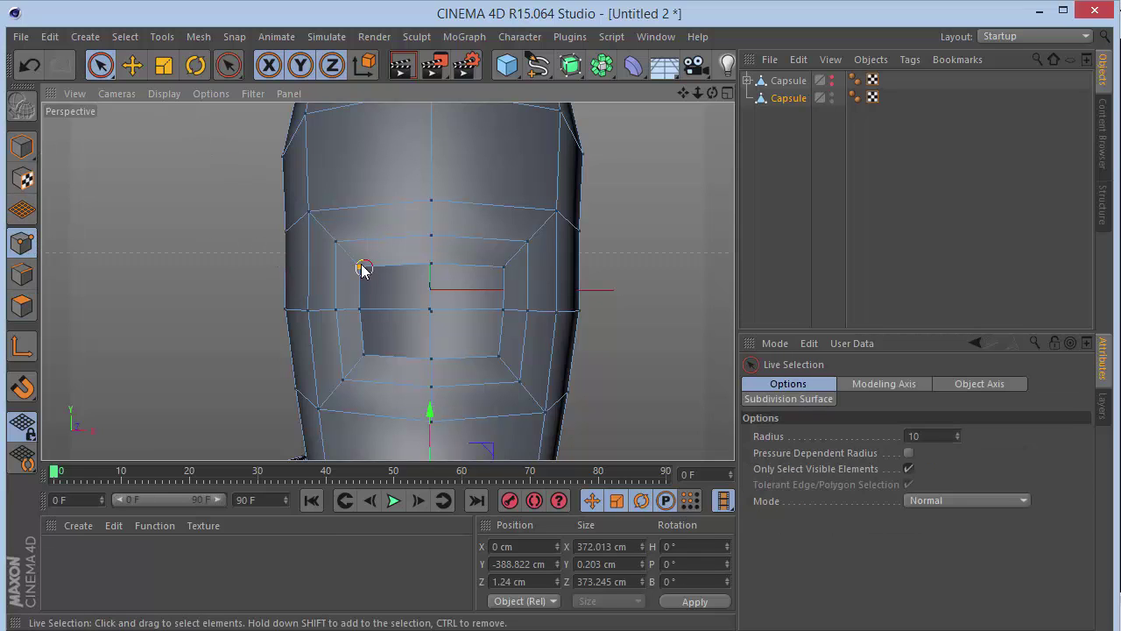
pyautogui.moveTo(362, 270); pyautogui.dragTo(336, 241)
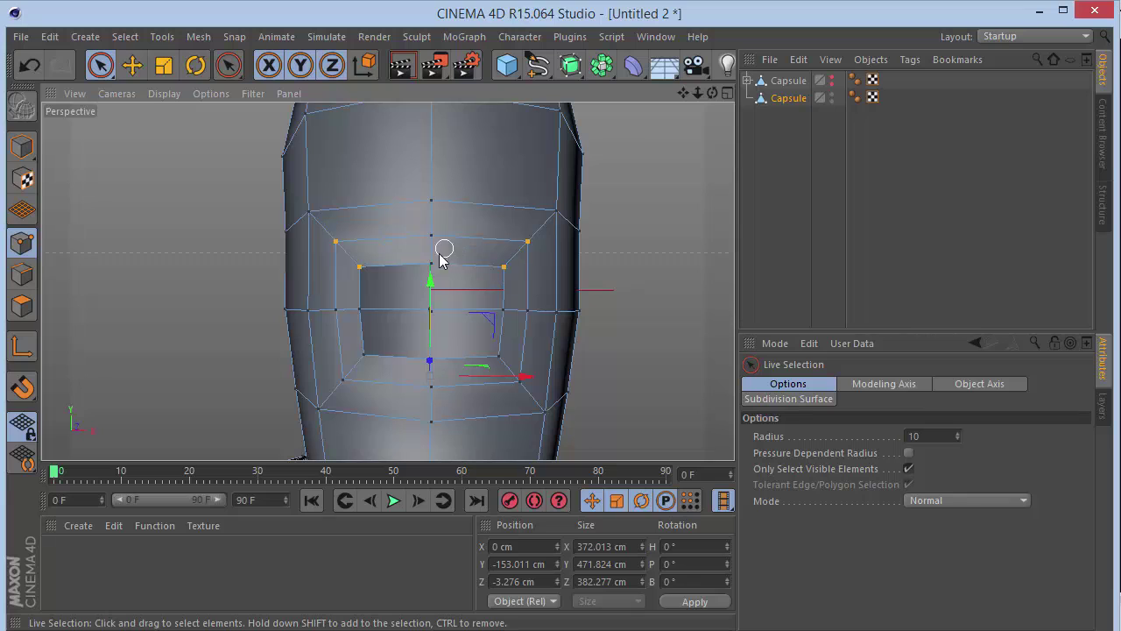
pyautogui.click(480, 272)
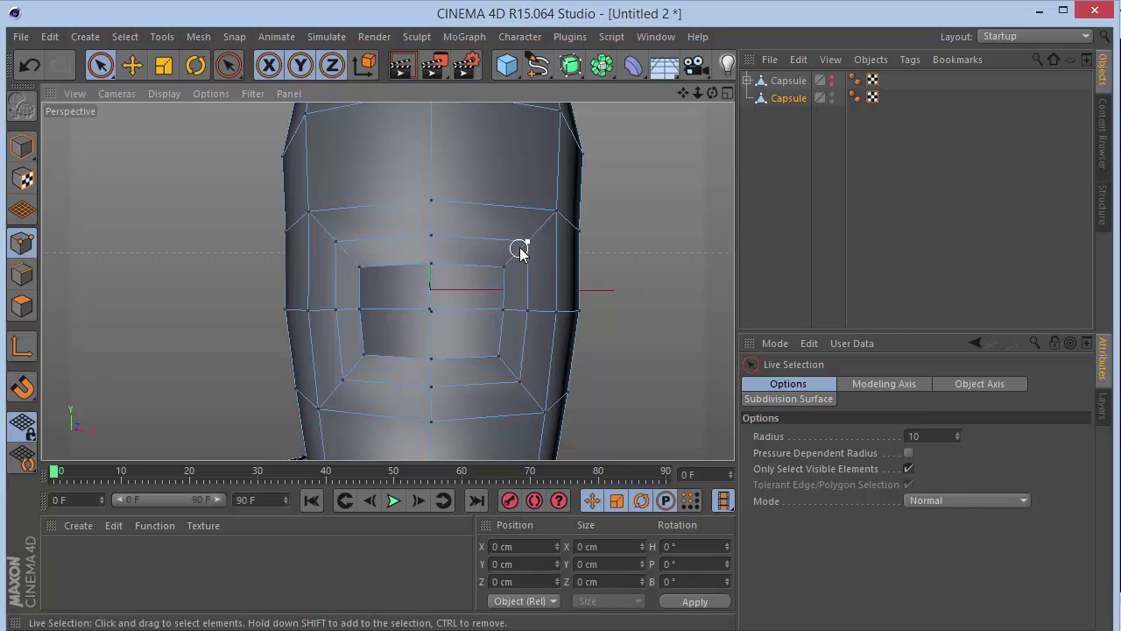
pyautogui.moveTo(504, 275); pyautogui.dragTo(503, 274)
pyautogui.keyDown('shift'); pyautogui.moveTo(342, 249); pyautogui.dragTo(379, 289); pyautogui.keyUp('shift')
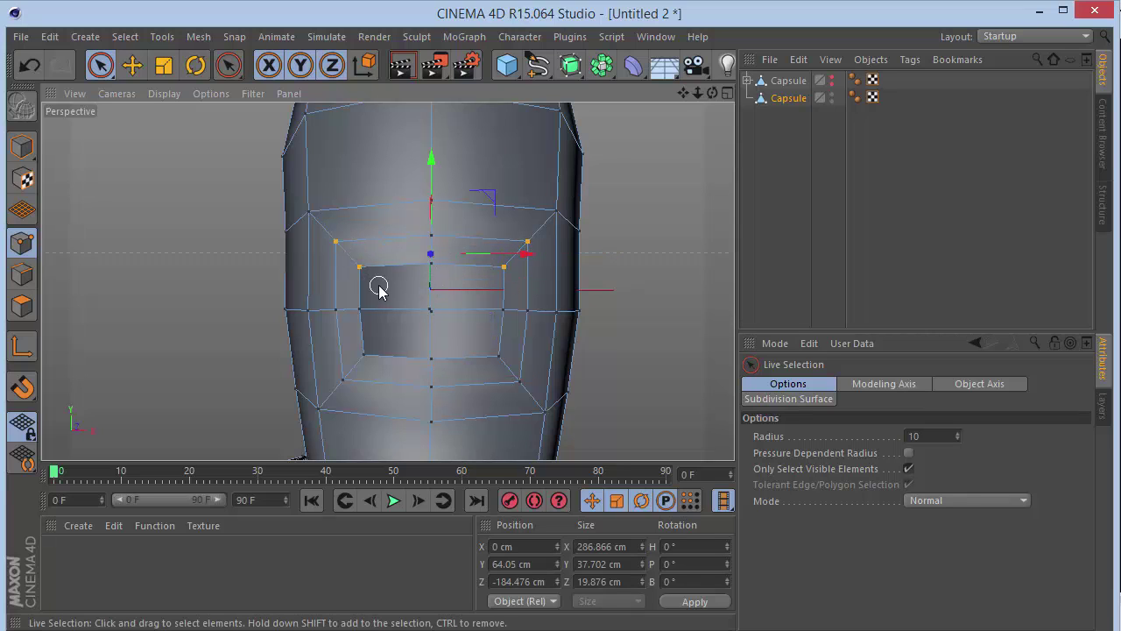
pyautogui.moveTo(430, 190); pyautogui.dragTo(431, 201)
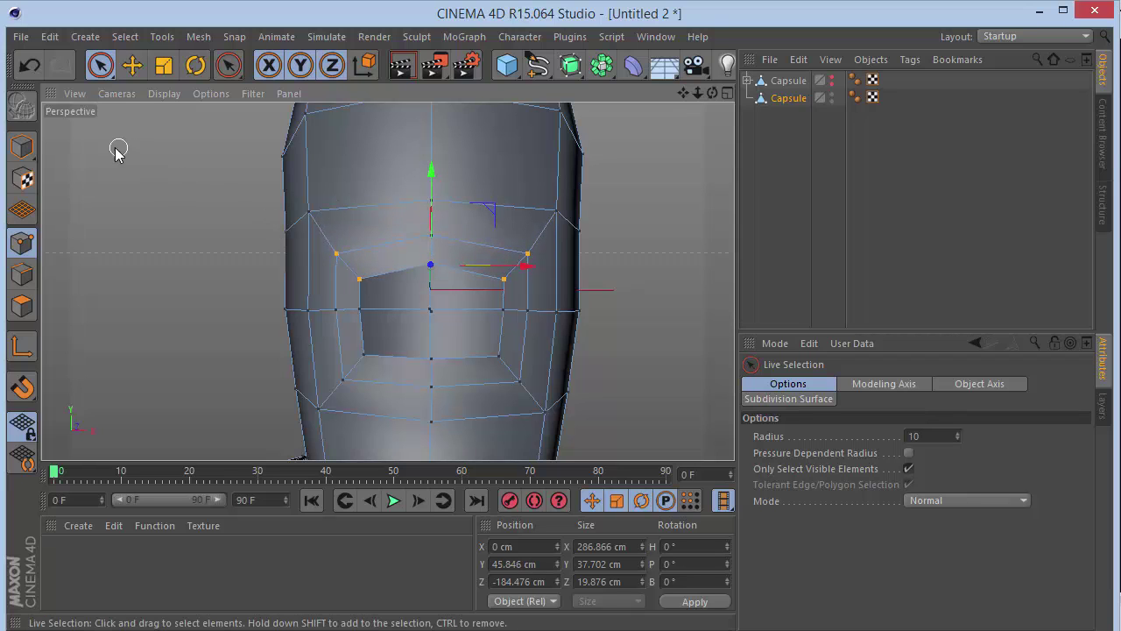
# - Select the rows of points above the hole with Rectangle Selection and raise them to about 59 cm in Y
pyautogui.moveTo(713, 93); pyautogui.dragTo(712, 91)
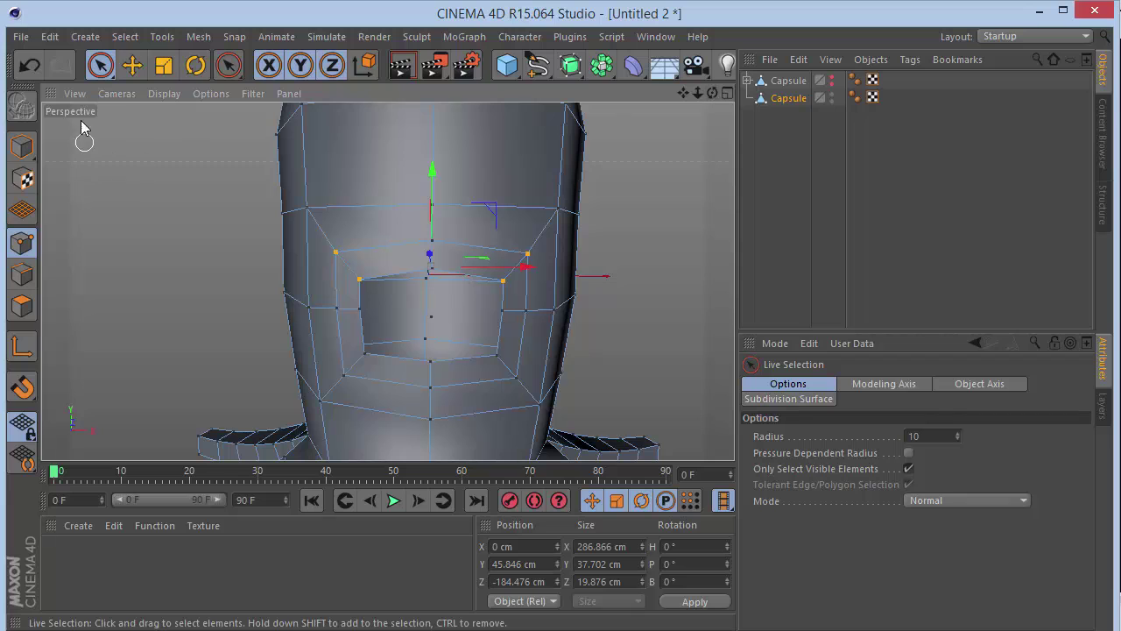
pyautogui.moveTo(100, 66); pyautogui.dragTo(240, 112)
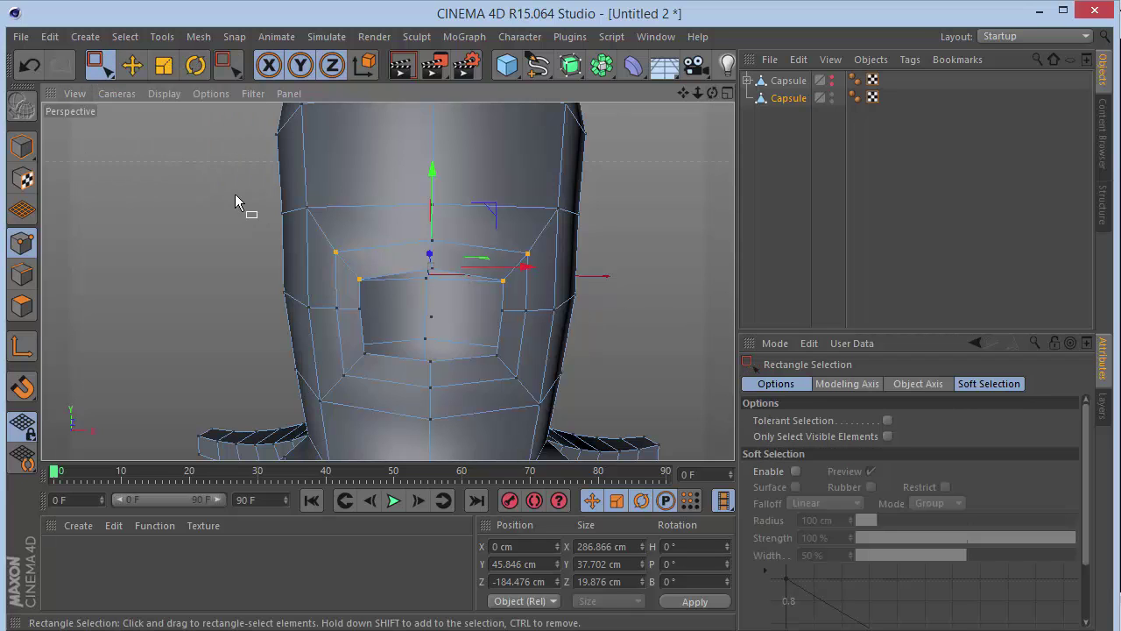
pyautogui.moveTo(314, 238); pyautogui.dragTo(624, 286)
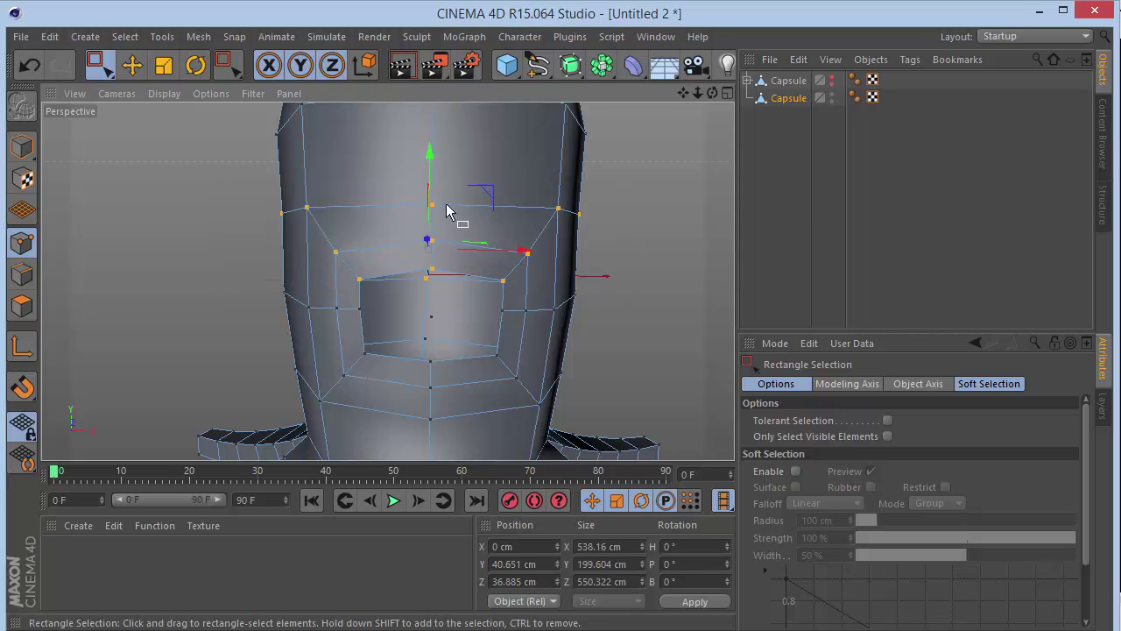
pyautogui.moveTo(431, 179); pyautogui.dragTo(430, 165)
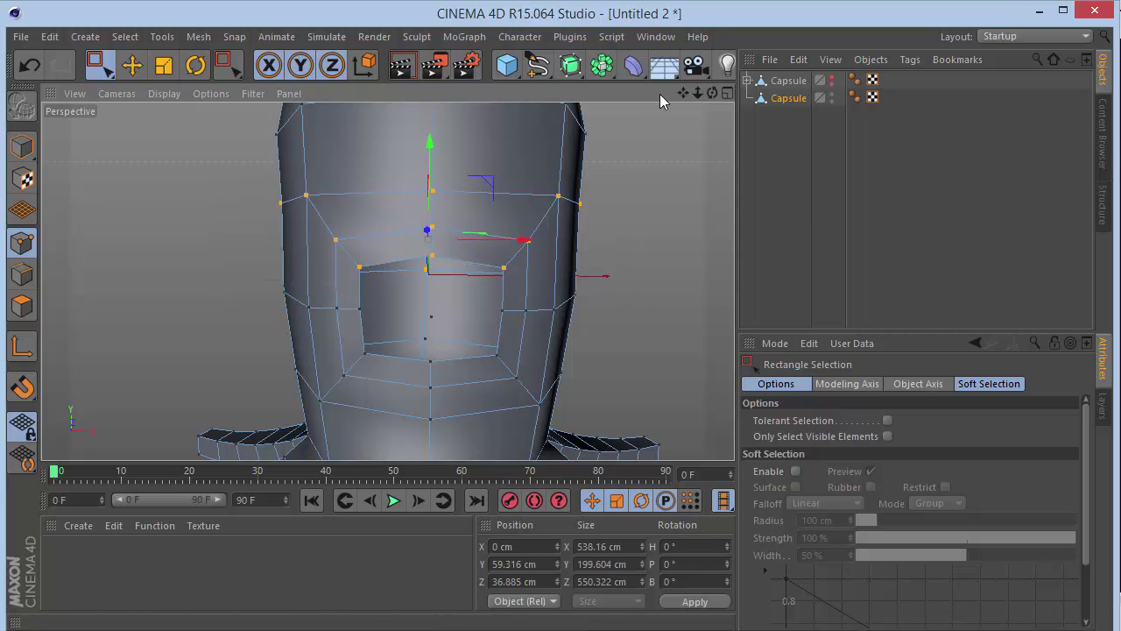
# - Select the three middle points directly below the hole with Live Selection and lower them to about -140 cm in Y
pyautogui.moveTo(711, 92); pyautogui.dragTo(585, 107)
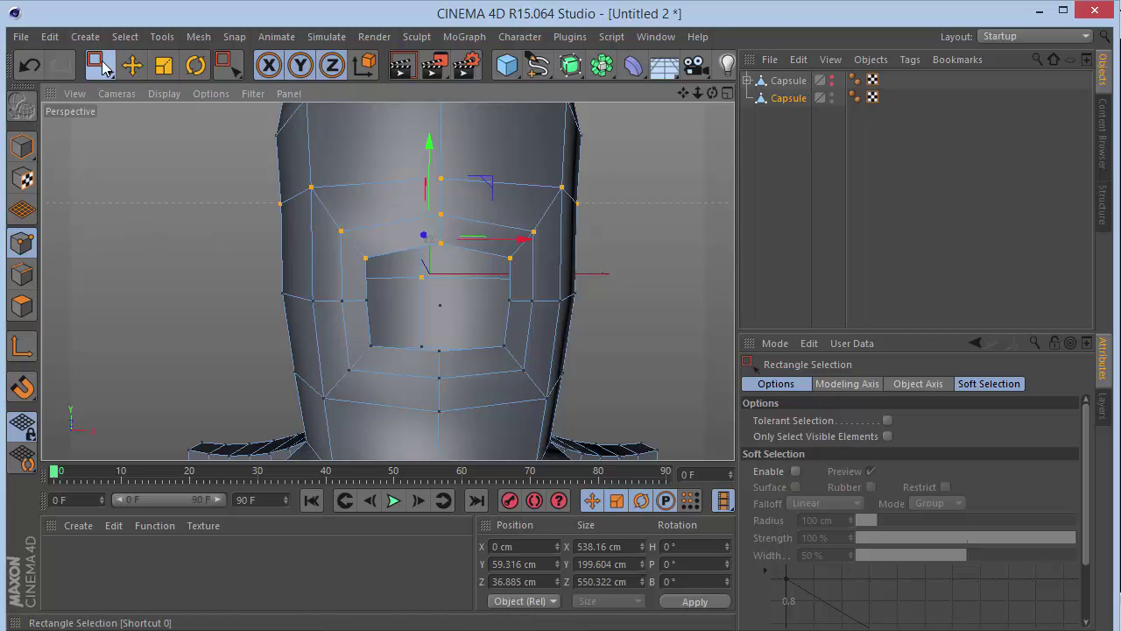
pyautogui.moveTo(100, 65); pyautogui.dragTo(154, 88)
pyautogui.click(154, 89)
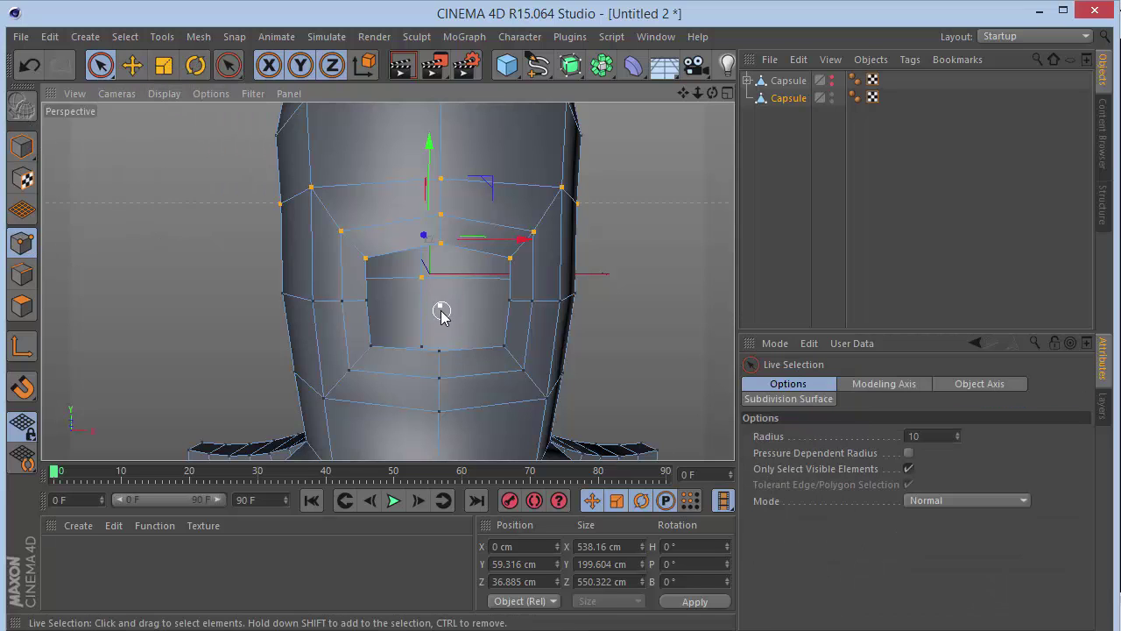
pyautogui.click(441, 354)
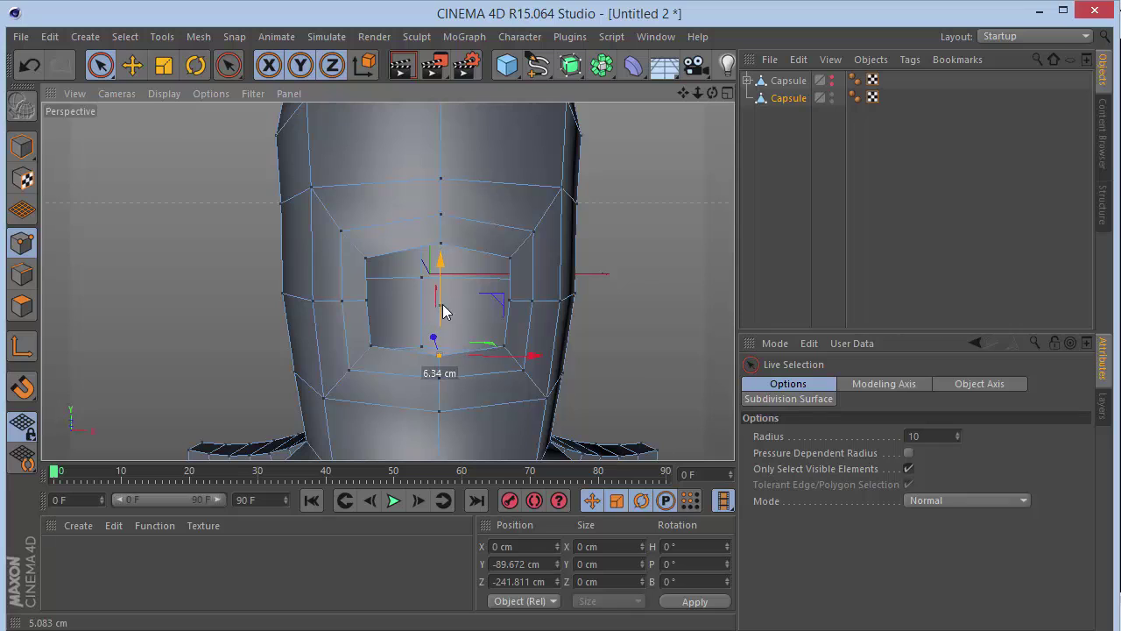
pyautogui.keyDown('shift'); pyautogui.click(439, 376); pyautogui.keyUp('shift')
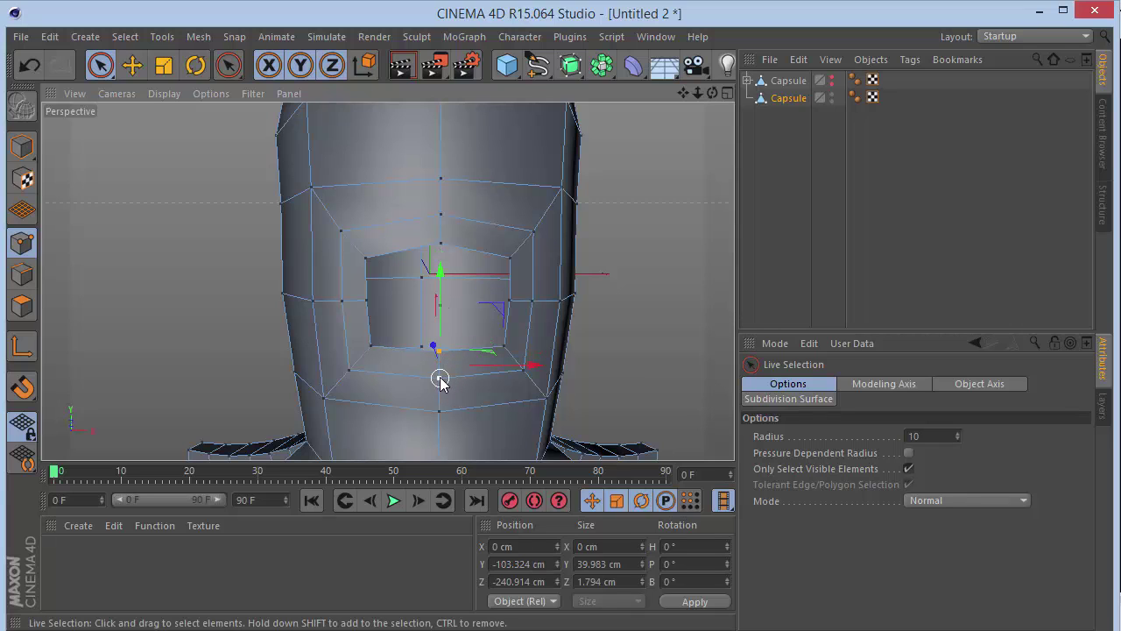
pyautogui.moveTo(441, 304); pyautogui.dragTo(440, 336)
pyautogui.hotkey('ctrl', 'z')
pyautogui.keyDown('shift'); pyautogui.click(439, 411); pyautogui.keyUp('shift')
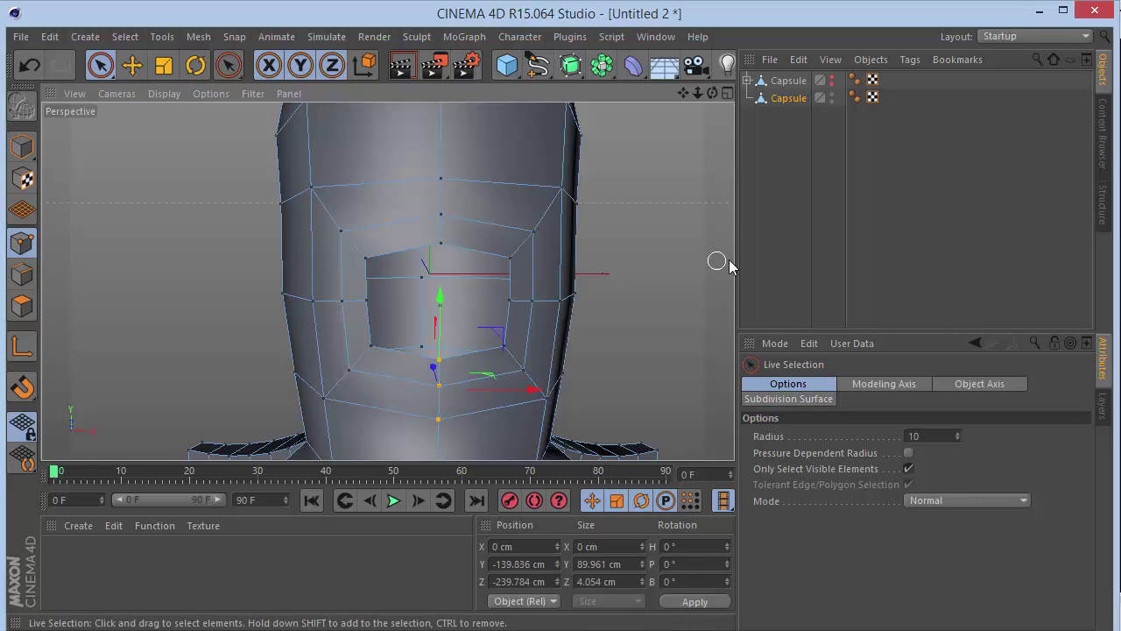
# - In Edges mode, select all the edges along the border of the hole in the body's front
pyautogui.moveTo(712, 93); pyautogui.dragTo(693, 95)
pyautogui.click(22, 274)
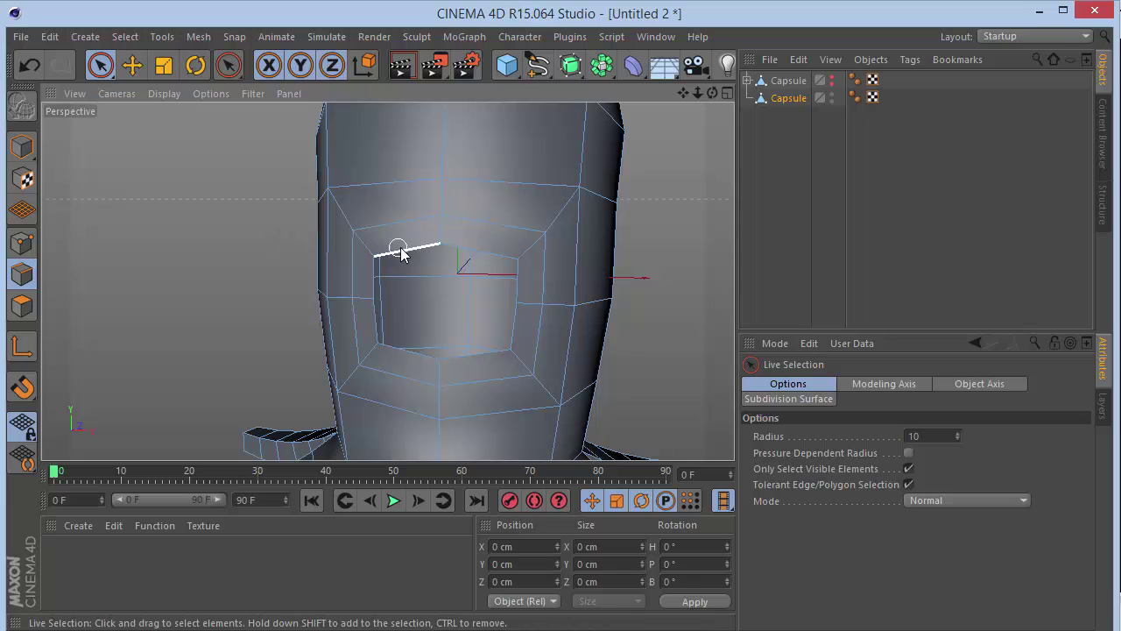
pyautogui.click(451, 250)
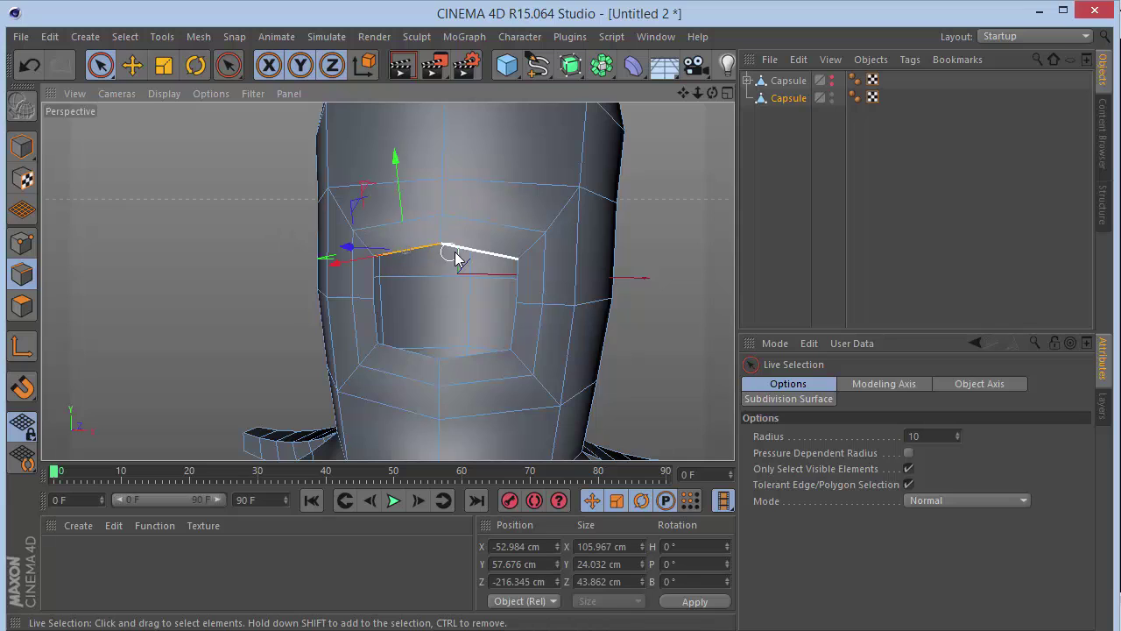
pyautogui.keyDown('shift'); pyautogui.click(397, 254); pyautogui.keyUp('shift')
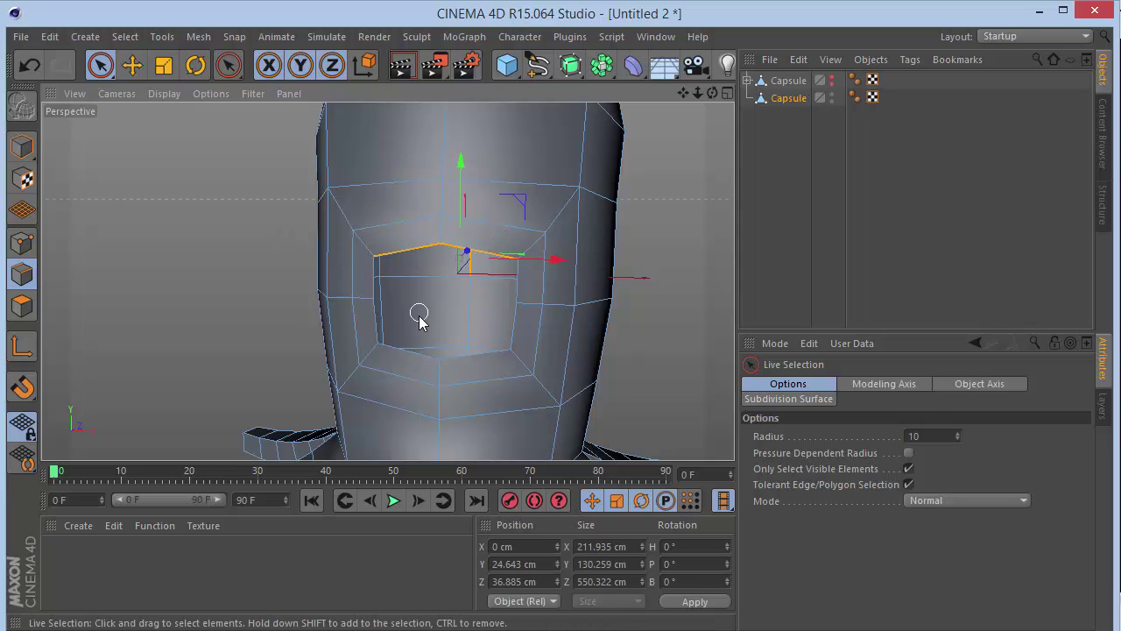
pyautogui.click(409, 257)
pyautogui.keyDown('shift'); pyautogui.click(484, 253); pyautogui.keyUp('shift')
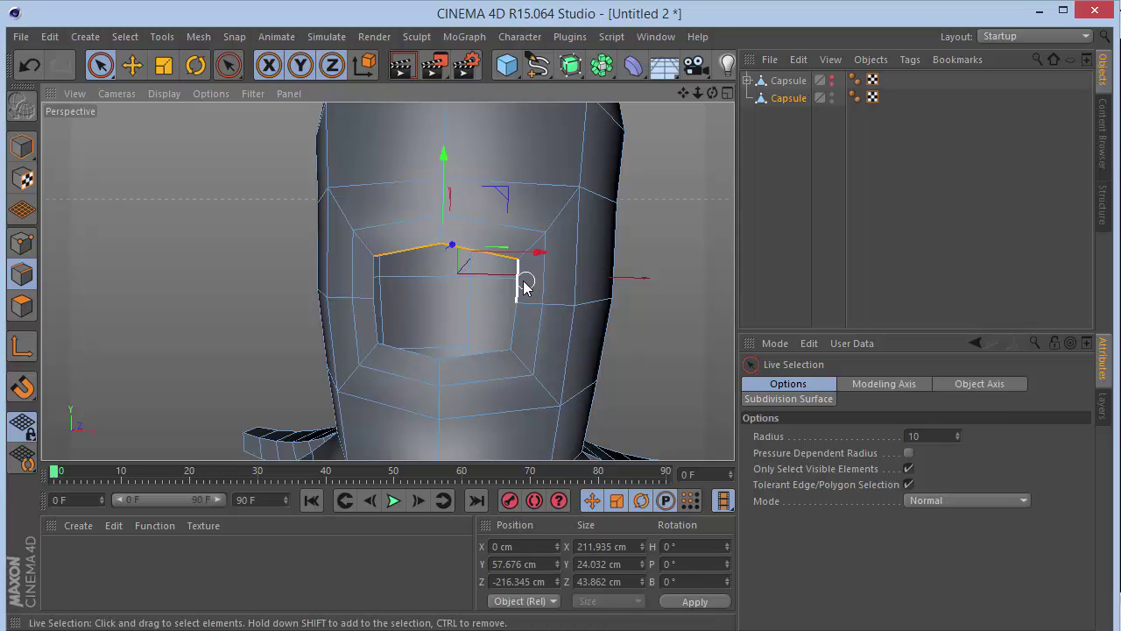
pyautogui.keyDown('shift'); pyautogui.click(519, 293); pyautogui.keyUp('shift')
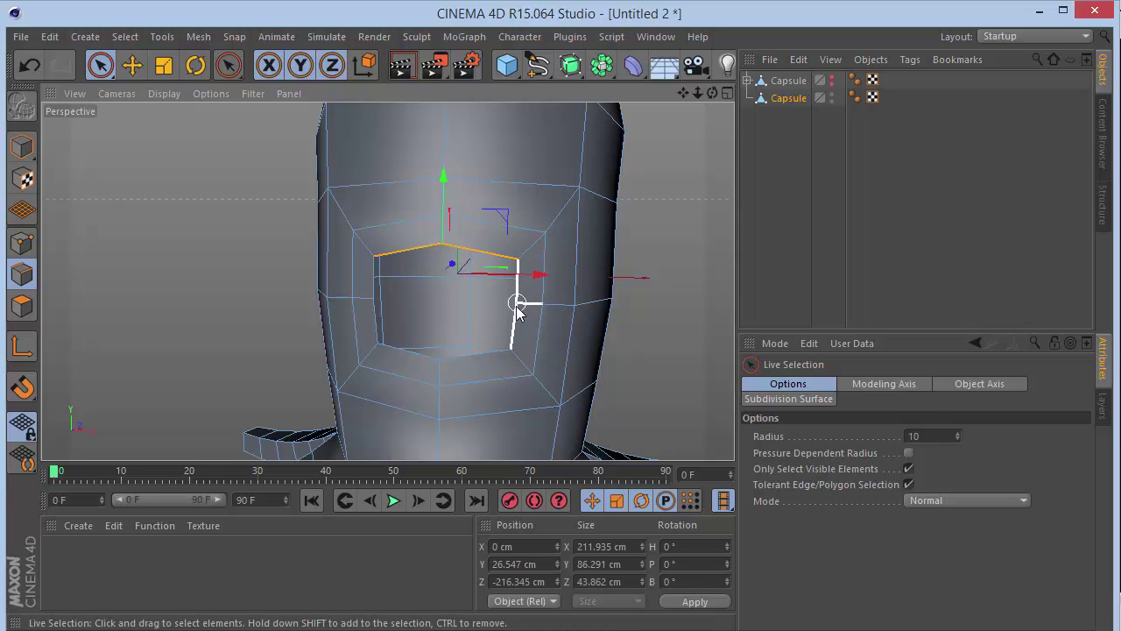
pyautogui.keyDown('shift'); pyautogui.click(471, 361); pyautogui.keyUp('shift')
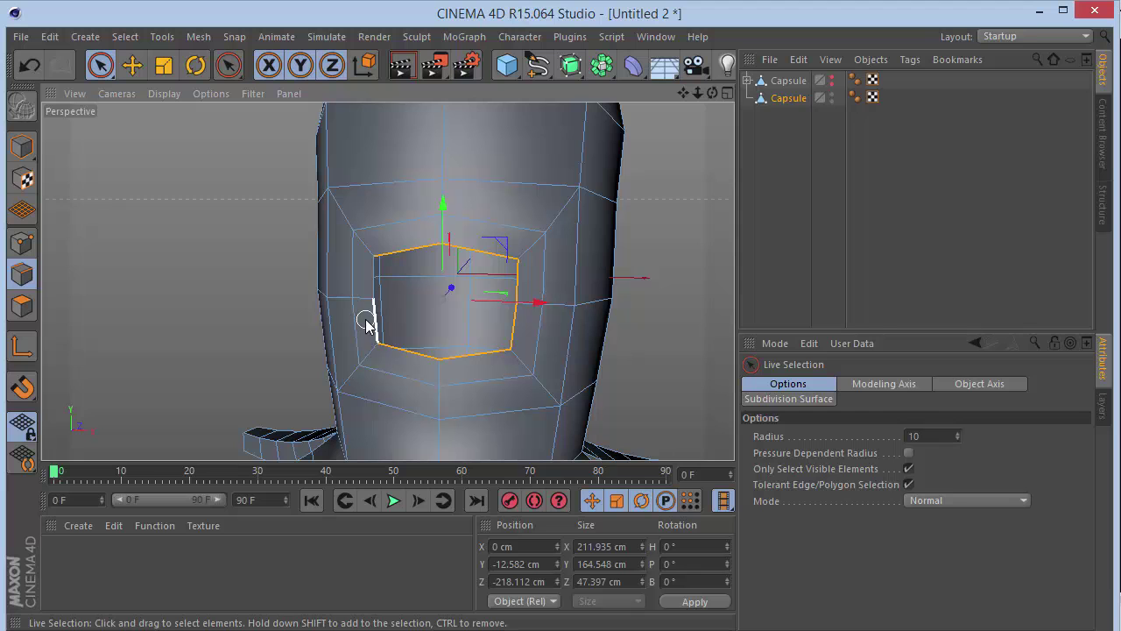
pyautogui.keyDown('shift'); pyautogui.click(365, 292); pyautogui.keyUp('shift')
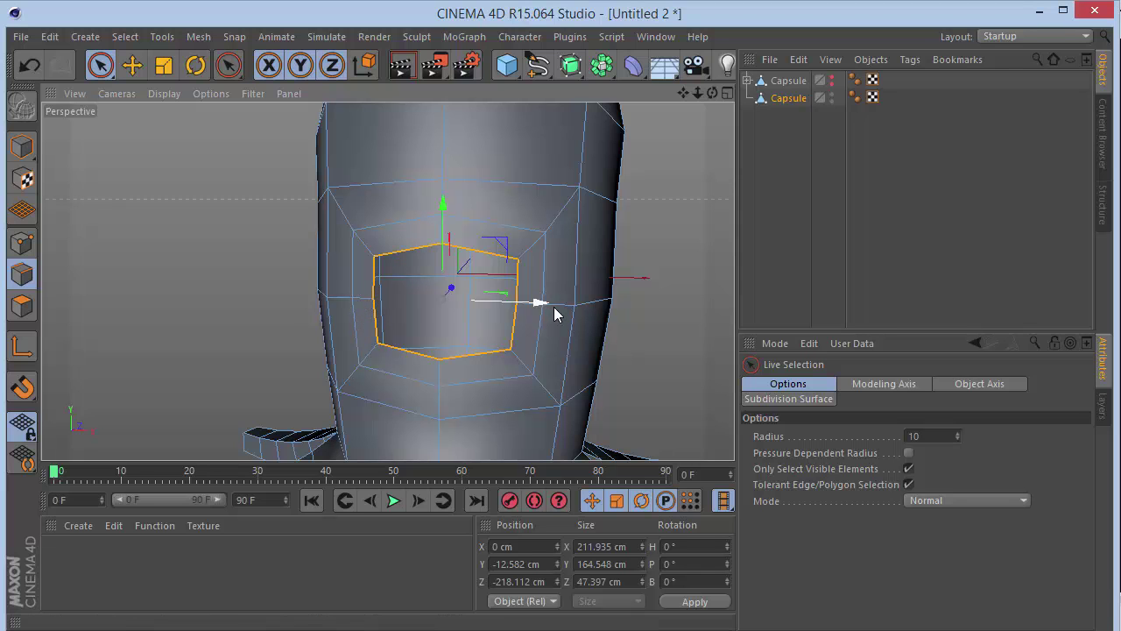
# - Extrude the selected border edges of the hole with a 15 cm offset
pyautogui.moveTo(712, 93)
pyautogui.mouseDown()
pyautogui.moveTo(727, 94)
pyautogui.moveTo(700, 92)
pyautogui.moveTo(714, 89)
pyautogui.mouseUp()
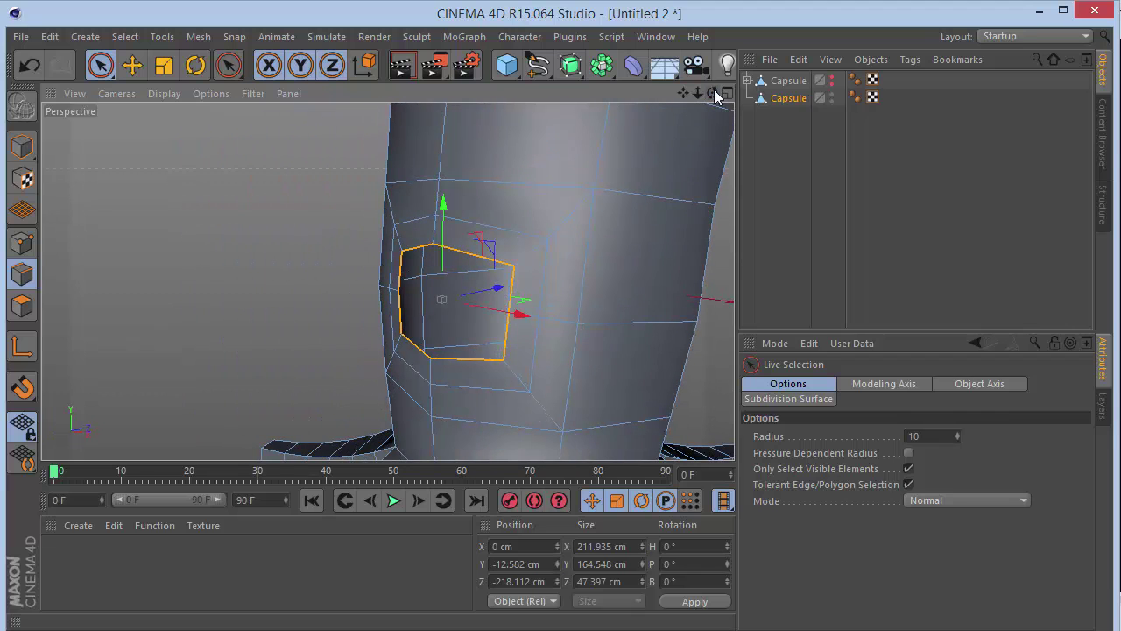
pyautogui.rightClick(525, 228)
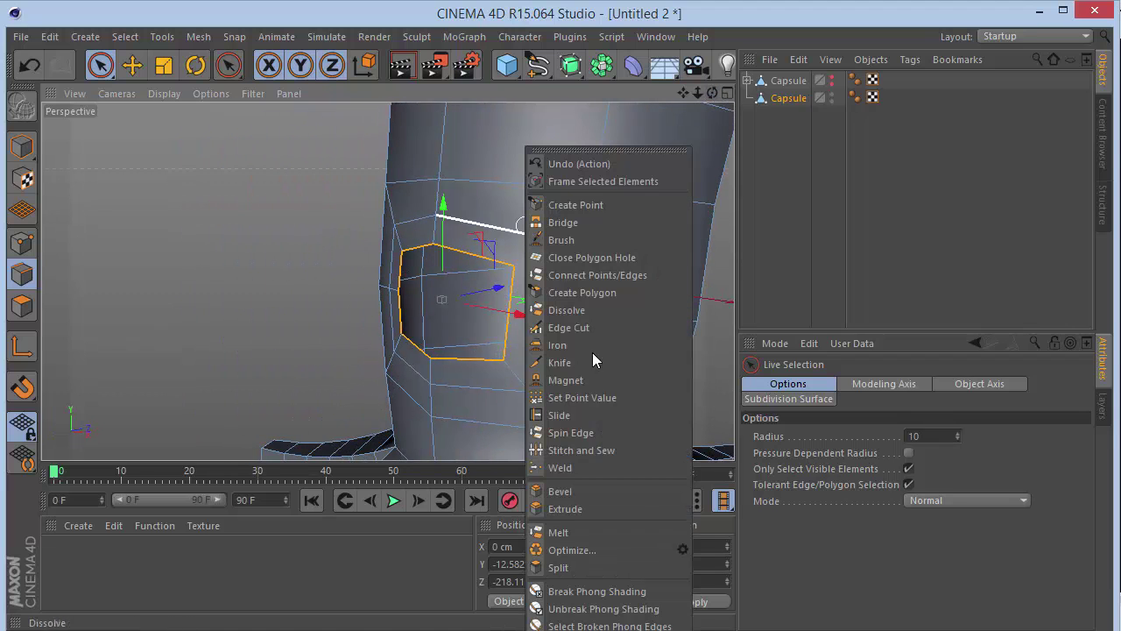
pyautogui.click(594, 508)
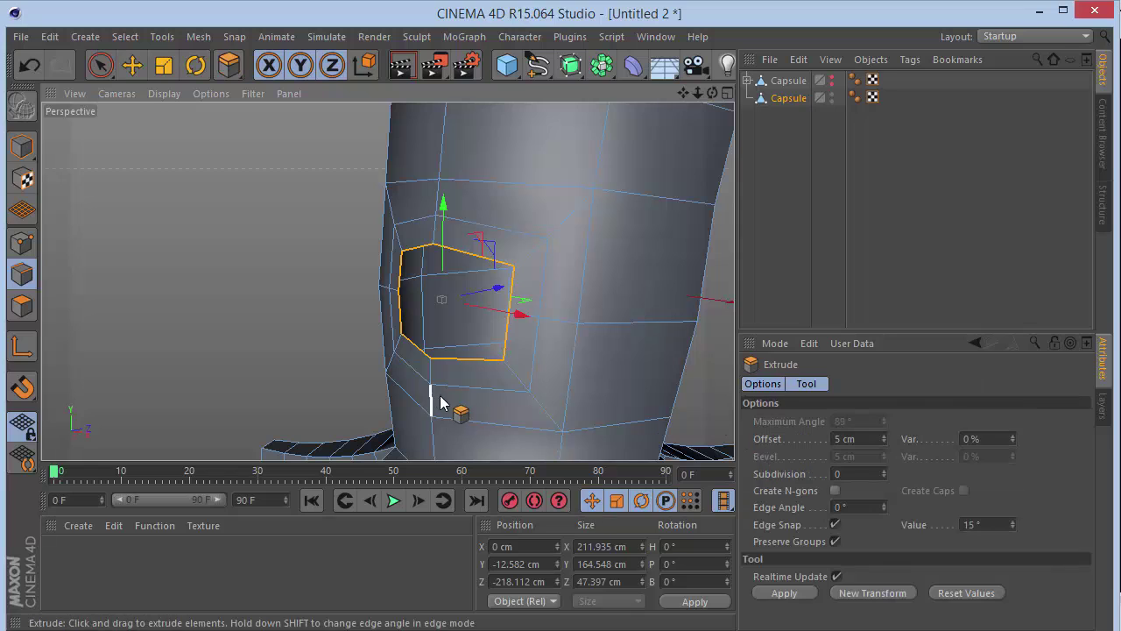
pyautogui.moveTo(870, 442); pyautogui.dragTo(587, 442)
pyautogui.write('15')
pyautogui.press('Return')
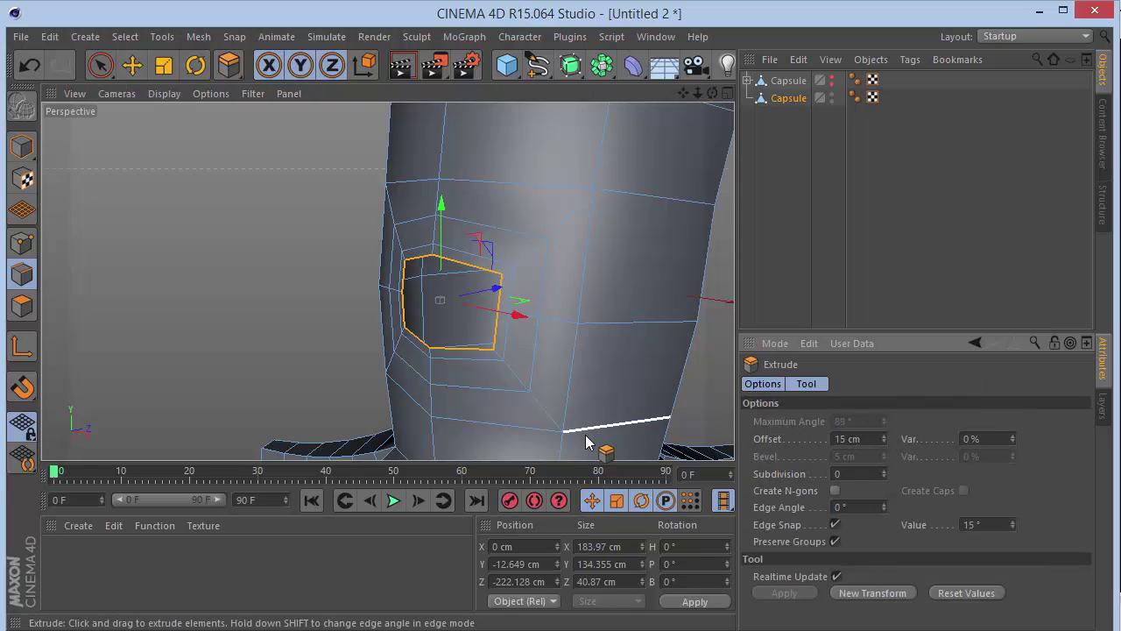
# - Push the extruded border edges into the body and set their Z position to -180 cm
pyautogui.moveTo(529, 348); pyautogui.dragTo(496, 282)
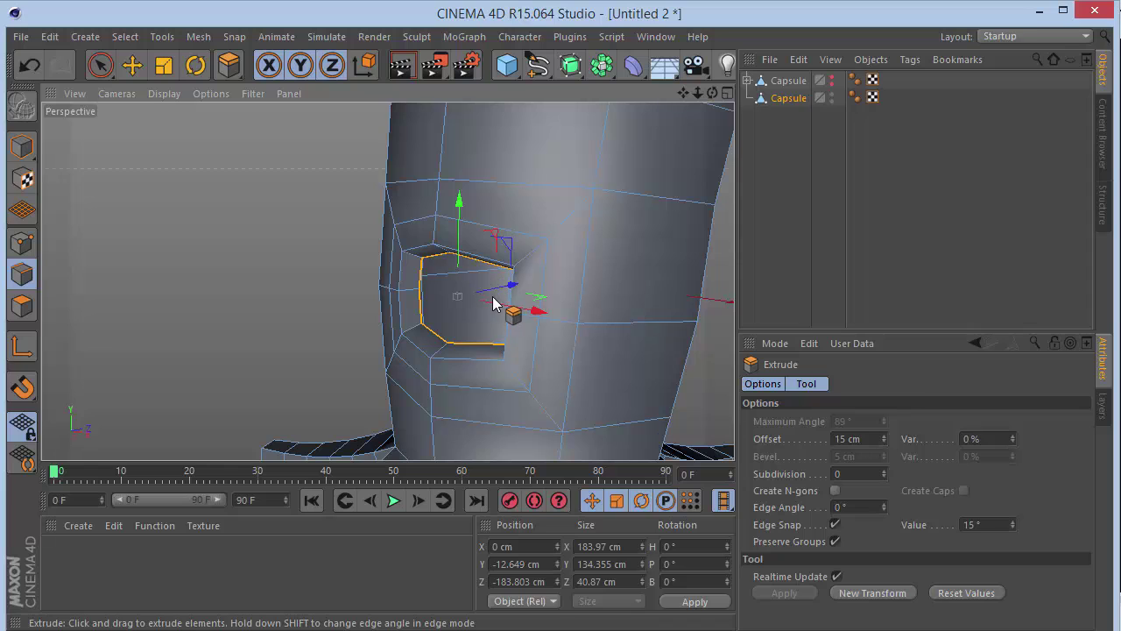
pyautogui.moveTo(495, 296); pyautogui.dragTo(495, 295)
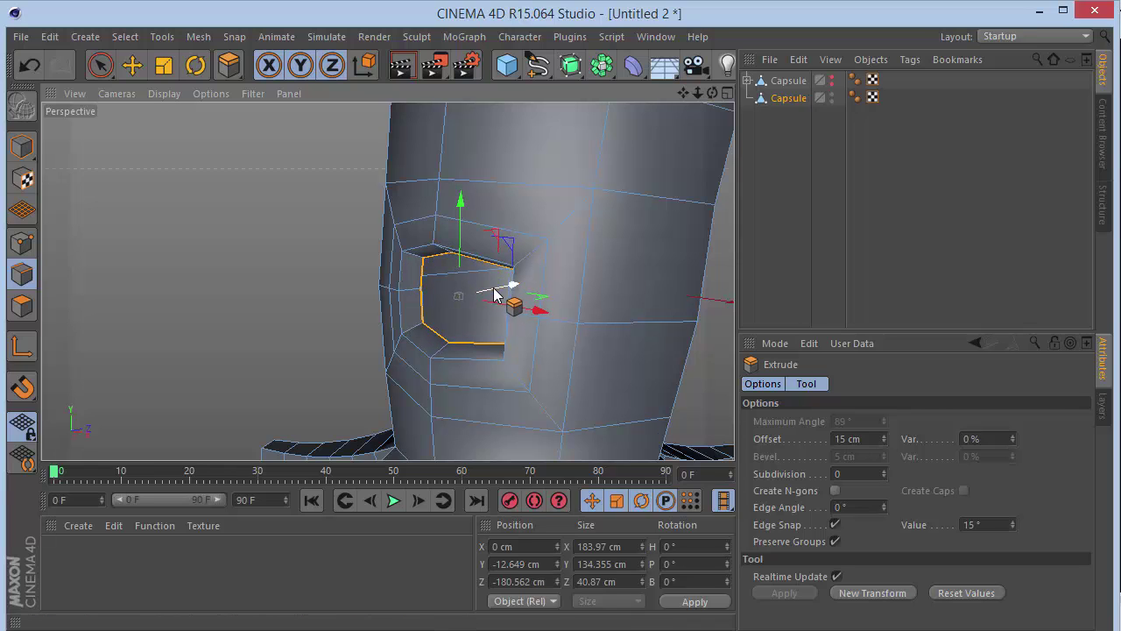
pyautogui.click(547, 581)
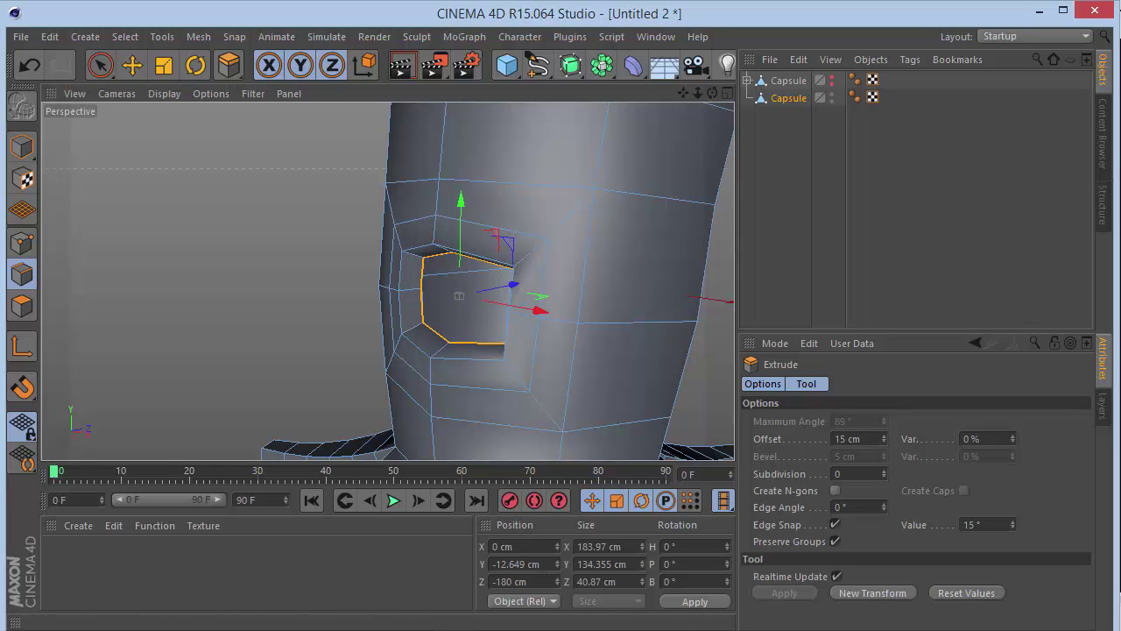
# - Scale the inner border edges up to about 199 cm in X and 145 cm in Y
pyautogui.press('t')
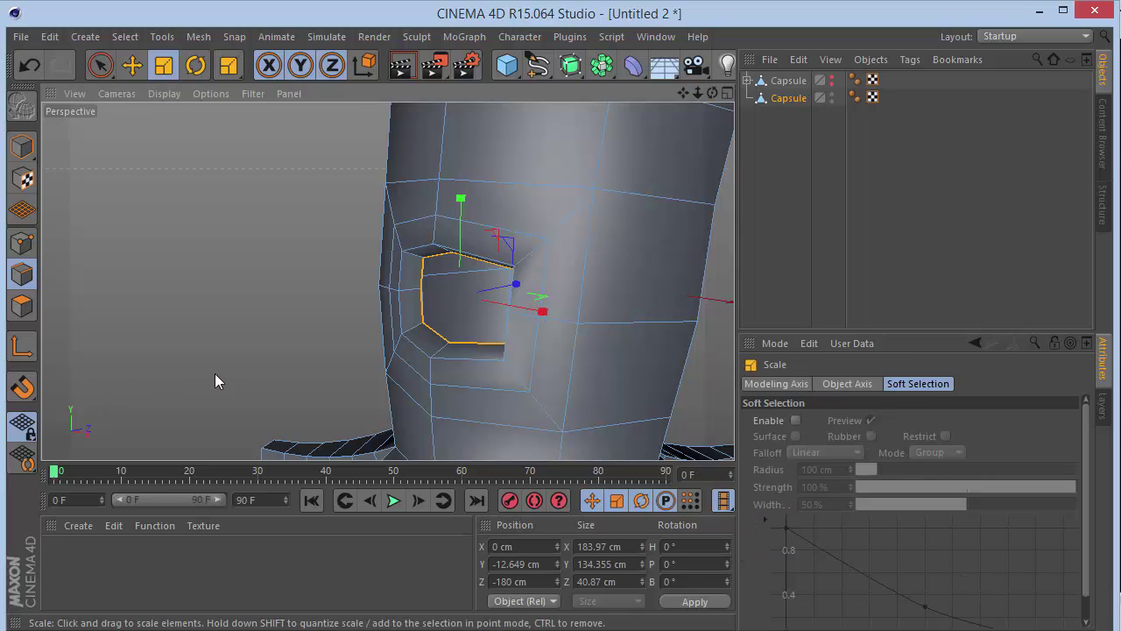
pyautogui.moveTo(241, 331); pyautogui.dragTo(255, 303)
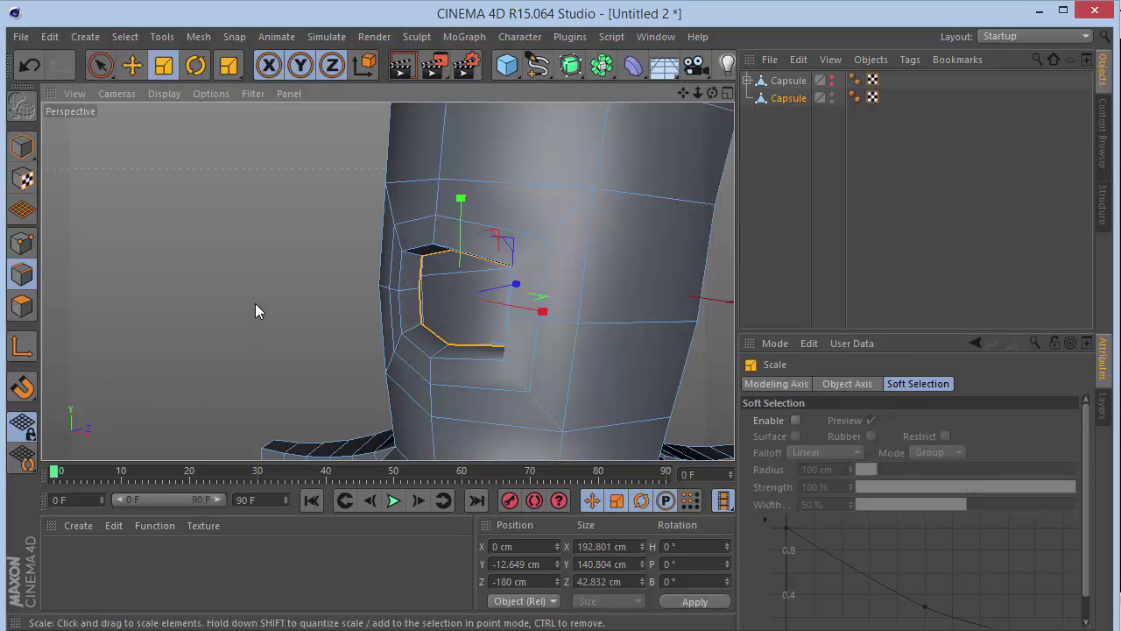
pyautogui.moveTo(712, 93); pyautogui.dragTo(639, 102)
pyautogui.moveTo(580, 259); pyautogui.dragTo(593, 244)
pyautogui.moveTo(713, 93); pyautogui.dragTo(596, 93)
pyautogui.moveTo(668, 97); pyautogui.dragTo(711, 92)
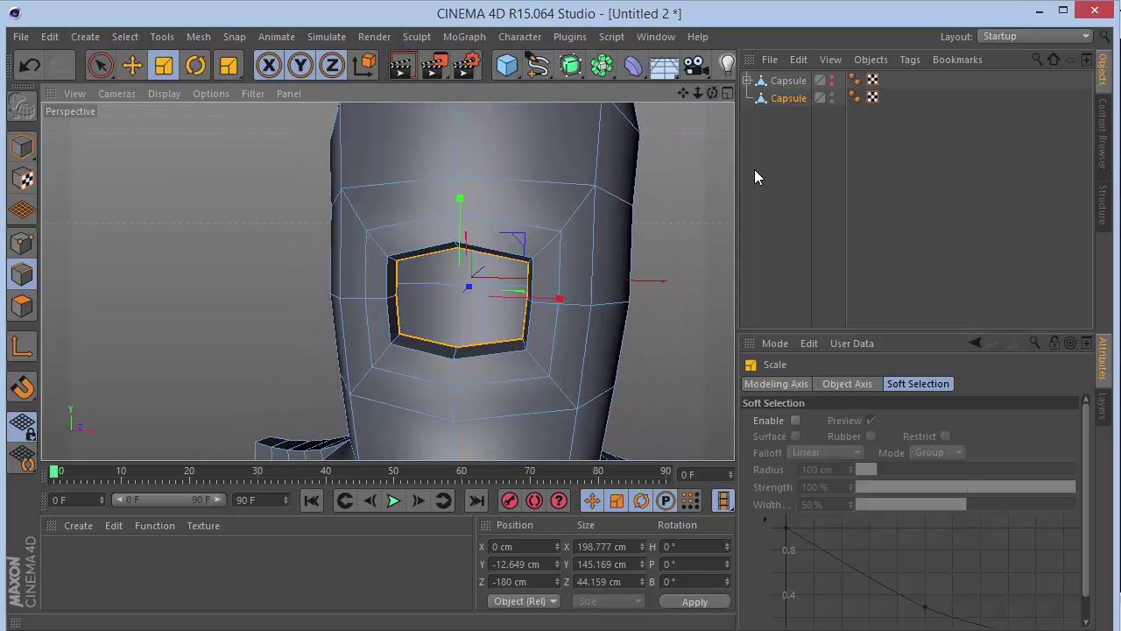
# - Deselect the body, add a Sphere primitive and set its radius to 125 cm
pyautogui.click(791, 180)
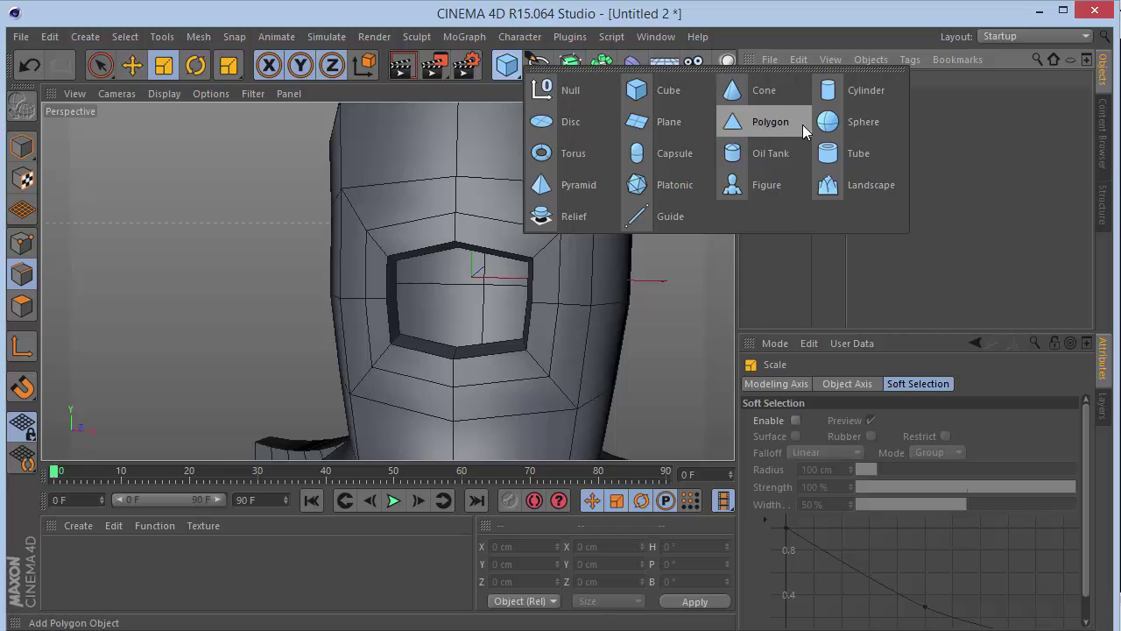
pyautogui.click(838, 122)
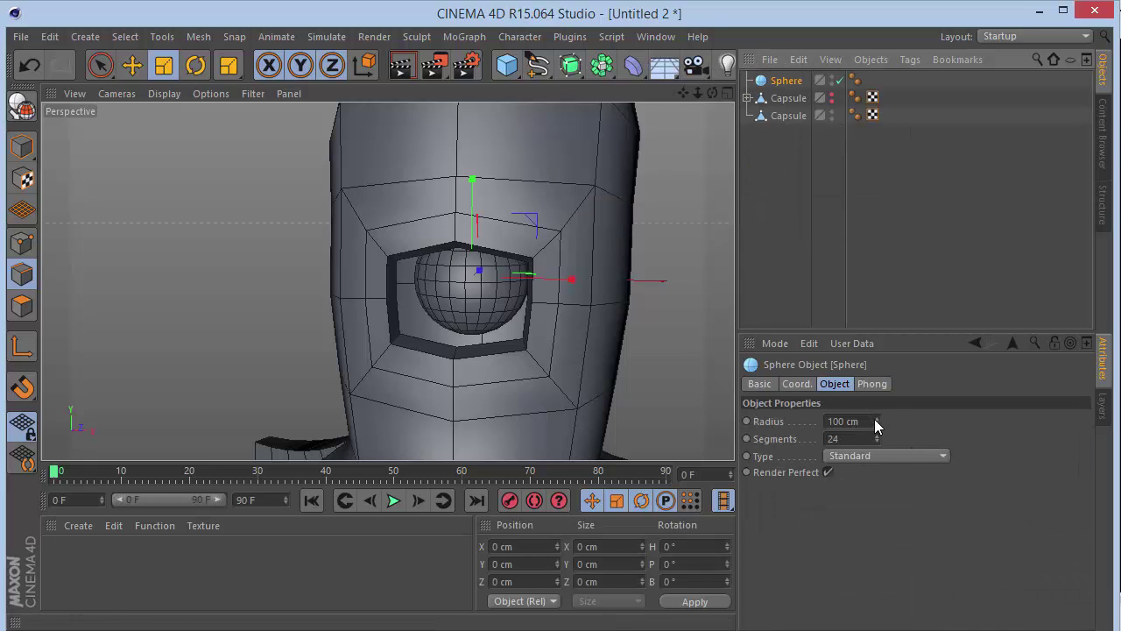
pyautogui.moveTo(867, 421); pyautogui.dragTo(430, 415)
pyautogui.write('125')
pyautogui.press('Return')
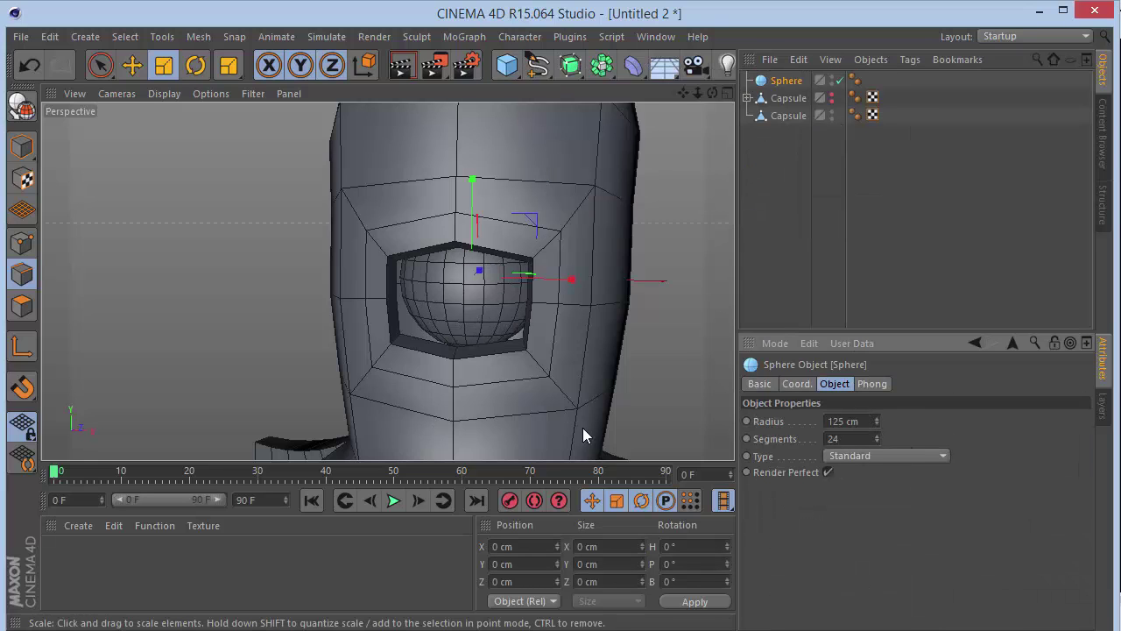
# - Rotate the sphere about its X axis so that its pole faces out through the opening
pyautogui.press('r')
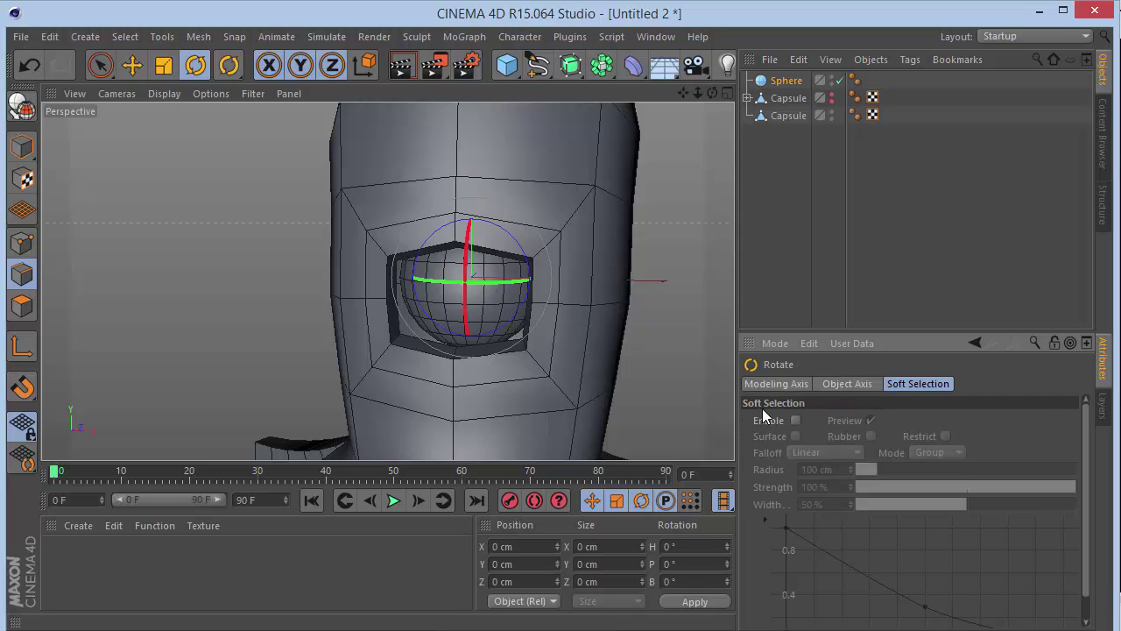
pyautogui.moveTo(460, 251); pyautogui.dragTo(499, 452)
pyautogui.press('space')
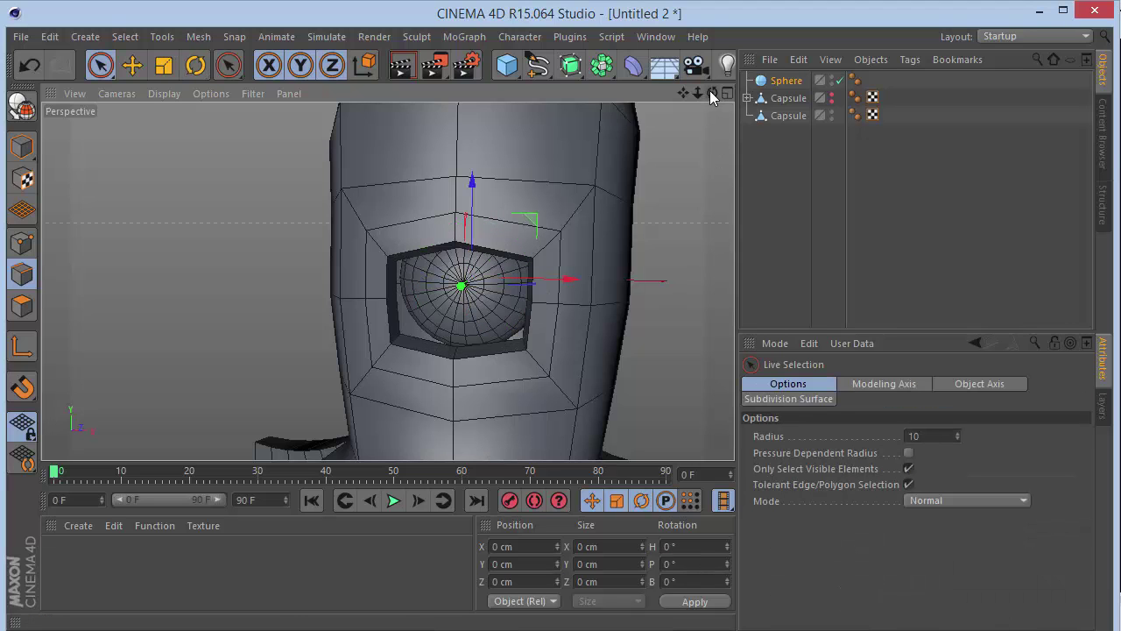
# - Move the sphere forward along its pole axis until it bulges out of the opening in the body's front
pyautogui.moveTo(712, 93); pyautogui.dragTo(605, 91)
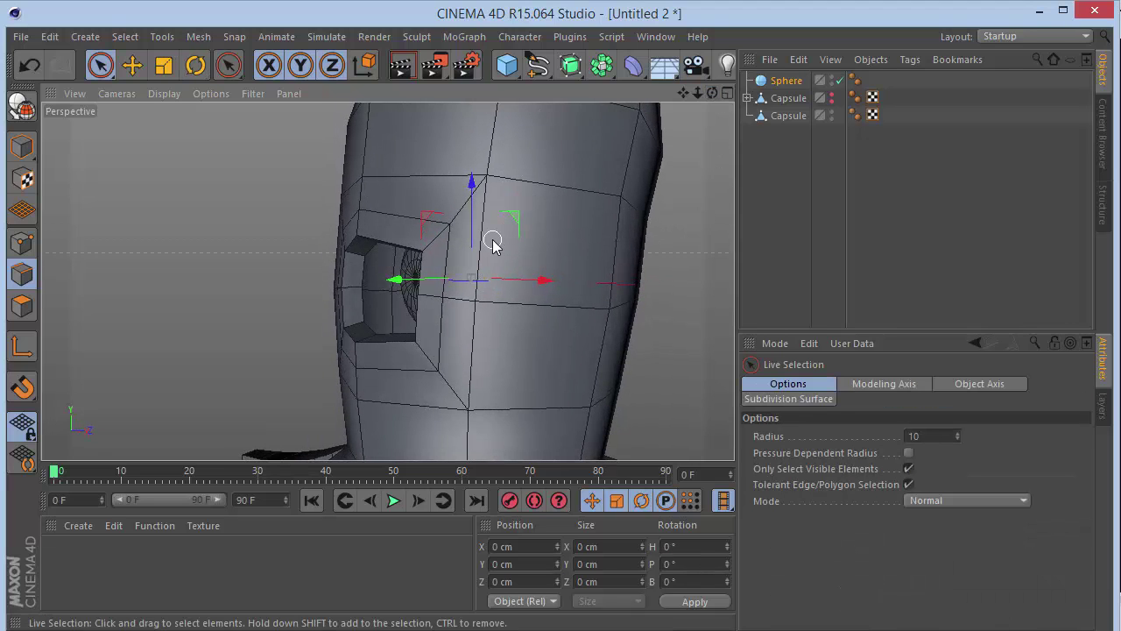
pyautogui.moveTo(408, 289); pyautogui.dragTo(343, 304)
pyautogui.moveTo(712, 93); pyautogui.dragTo(652, 96)
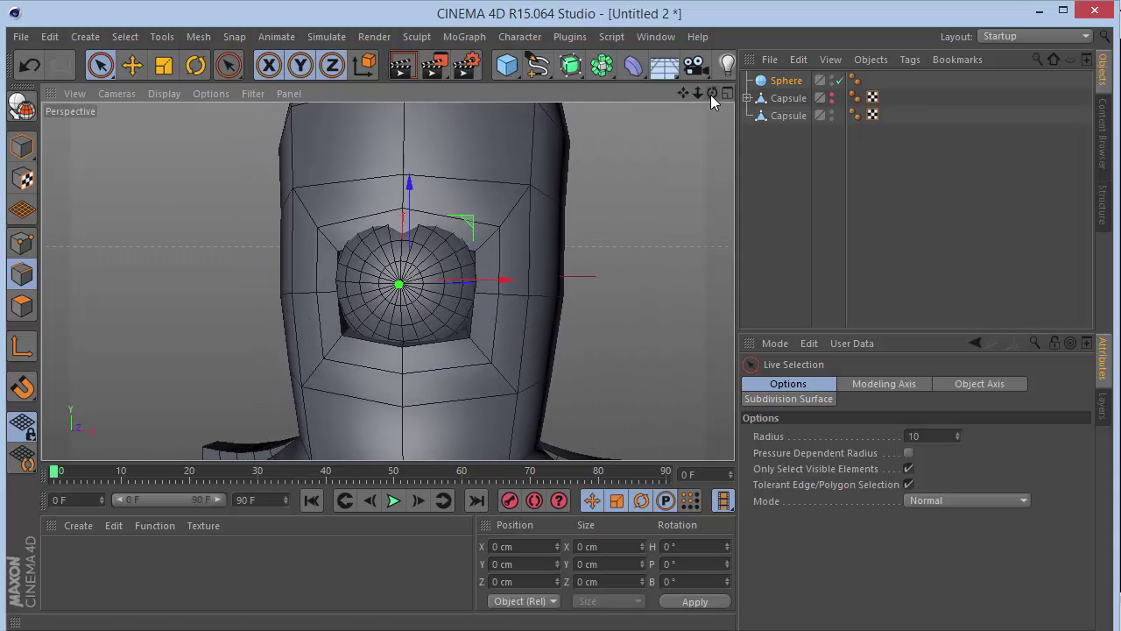
pyautogui.click(811, 81)
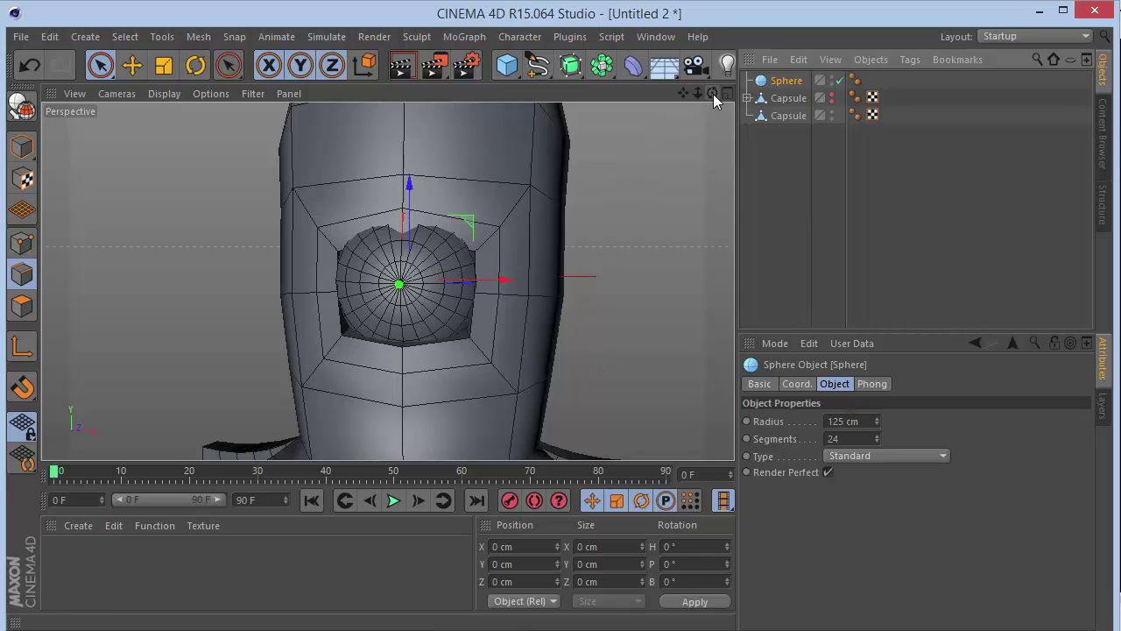
pyautogui.moveTo(712, 93); pyautogui.dragTo(581, 164)
pyautogui.moveTo(358, 292); pyautogui.dragTo(348, 294)
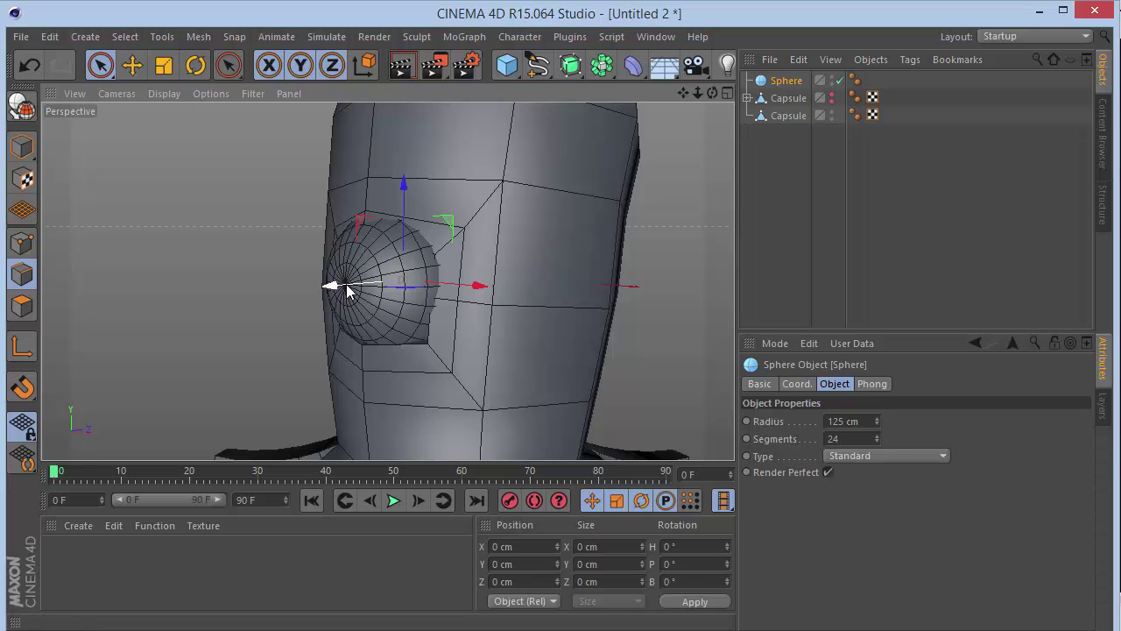
# - Move the eyeball sphere slightly down and forward so it sits centred in the body's front opening
pyautogui.moveTo(400, 216); pyautogui.dragTo(403, 235)
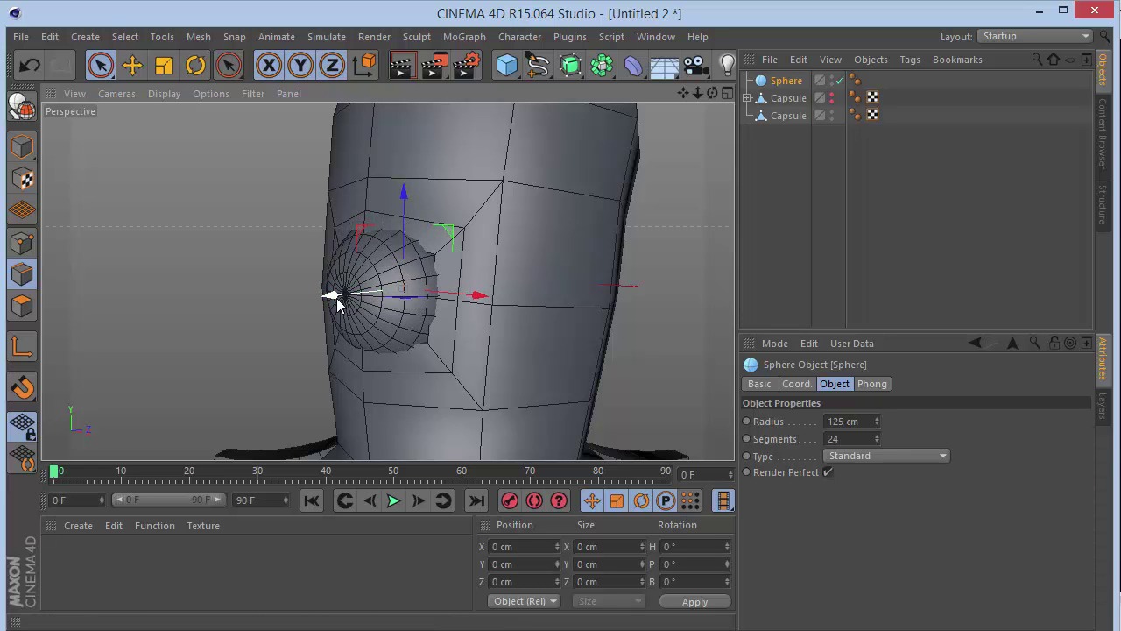
pyautogui.moveTo(338, 302); pyautogui.dragTo(338, 303)
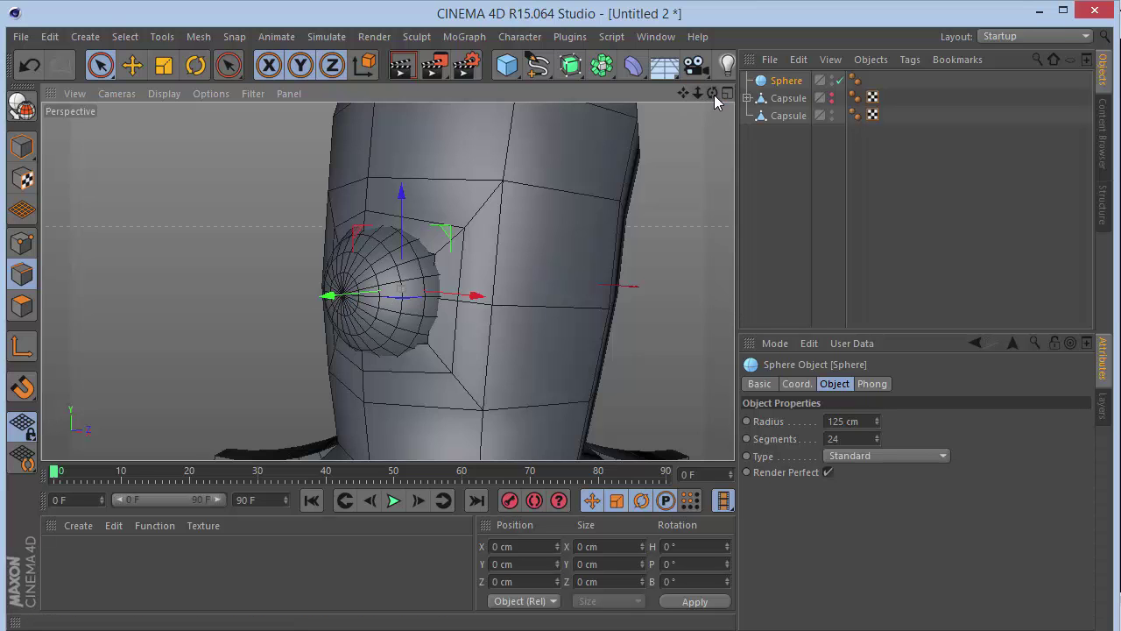
# - Make the sphere editable and select all triangular polygons around its front pole
pyautogui.moveTo(714, 95); pyautogui.dragTo(819, 95)
pyautogui.moveTo(679, 94); pyautogui.dragTo(718, 85)
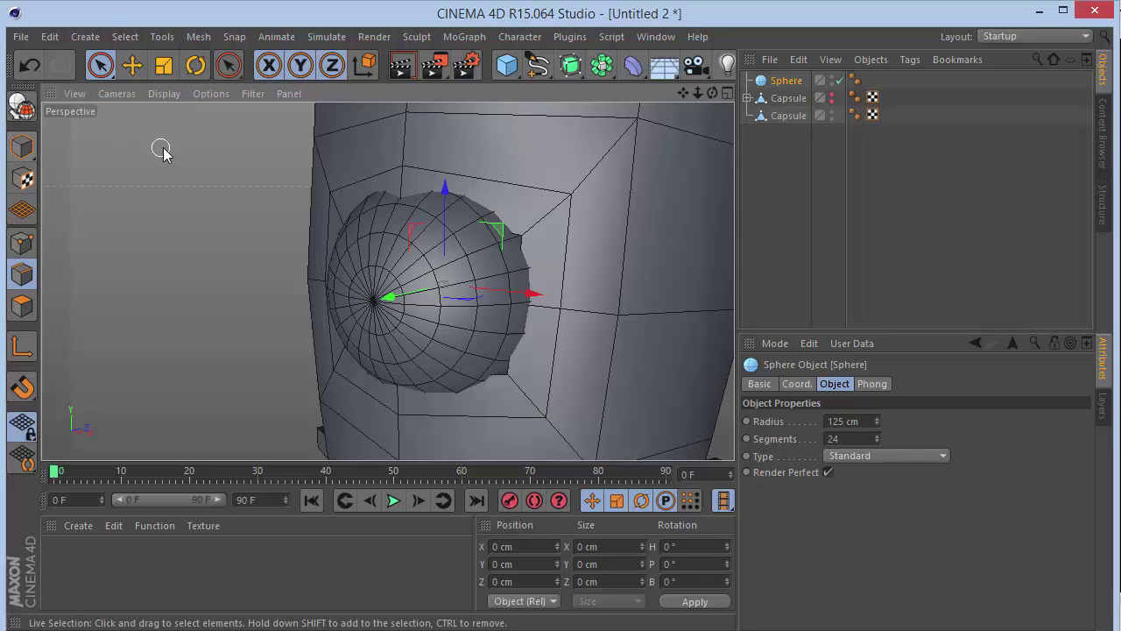
pyautogui.press('c')
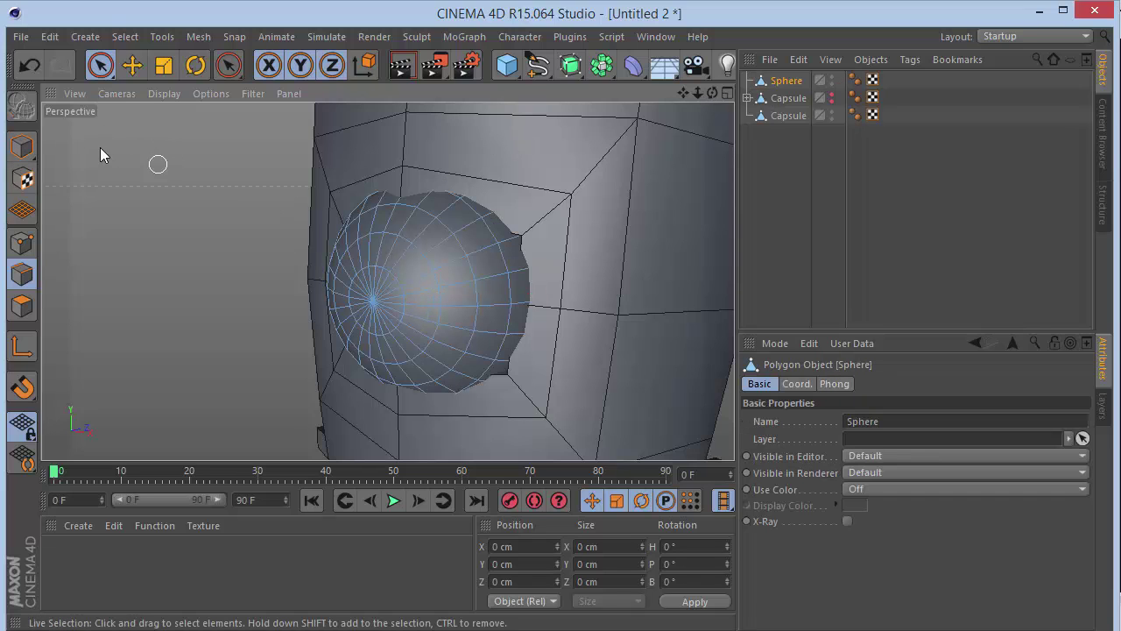
pyautogui.click(21, 306)
pyautogui.click(379, 301)
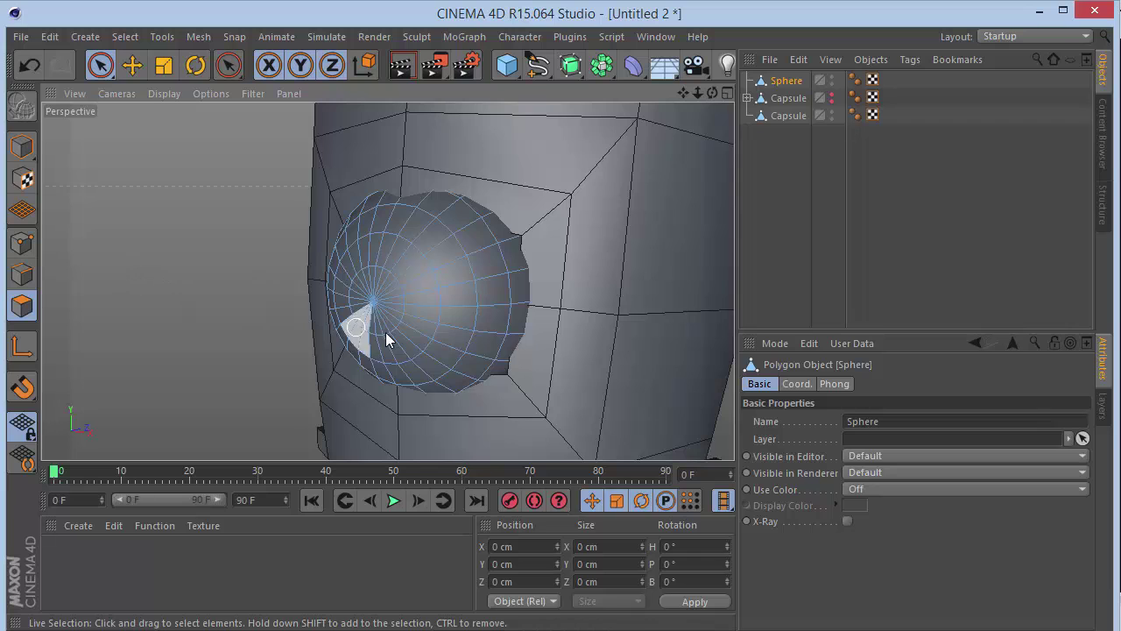
pyautogui.scroll(4, 385, 332)
pyautogui.click(355, 250)
pyautogui.moveTo(355, 250)
pyautogui.mouseDown()
pyautogui.moveTo(351, 294)
pyautogui.moveTo(379, 285)
pyautogui.mouseUp()
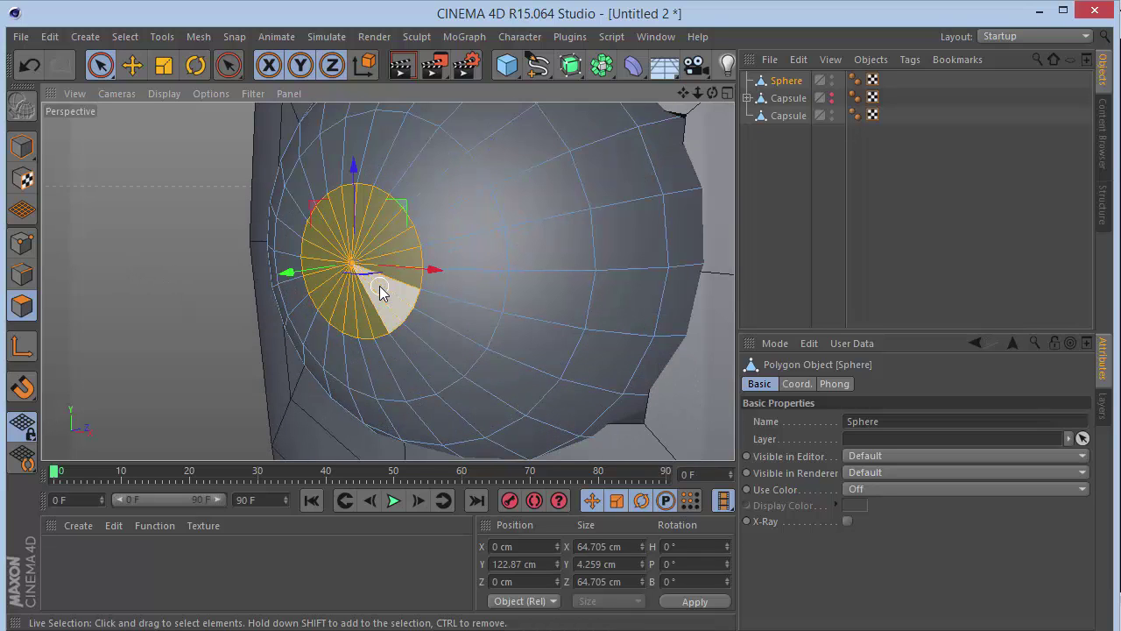
# - Extrude Inner the selected pole polygons with an offset of 15 cm
pyautogui.rightClick(514, 188)
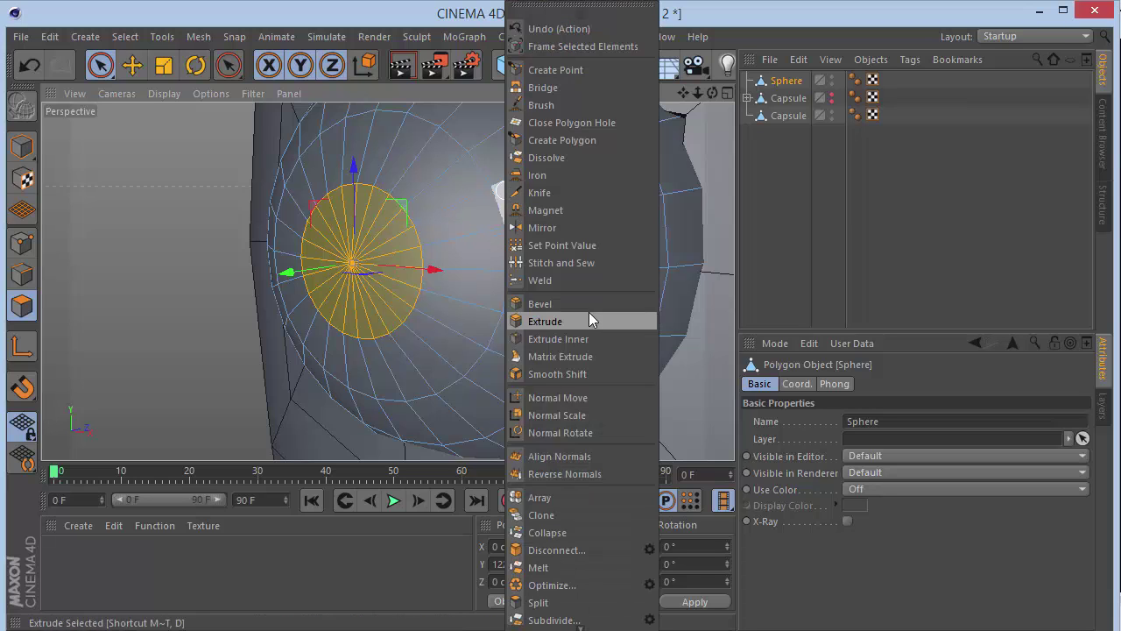
pyautogui.click(574, 338)
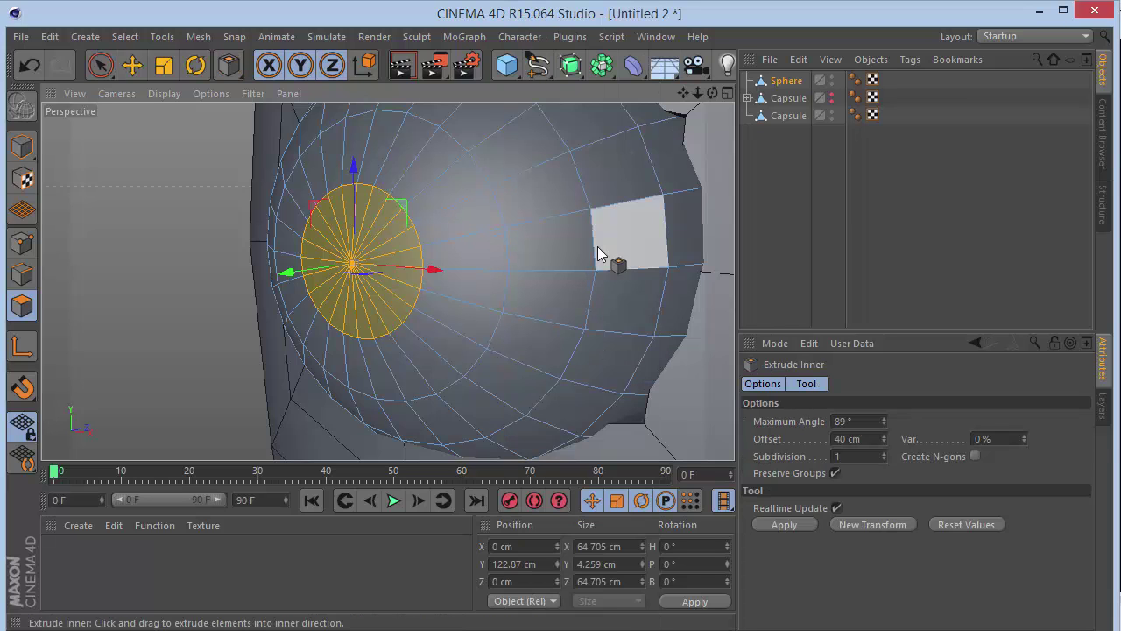
pyautogui.moveTo(541, 251); pyautogui.dragTo(592, 249)
pyautogui.moveTo(863, 439); pyautogui.dragTo(372, 421)
pyautogui.write('15')
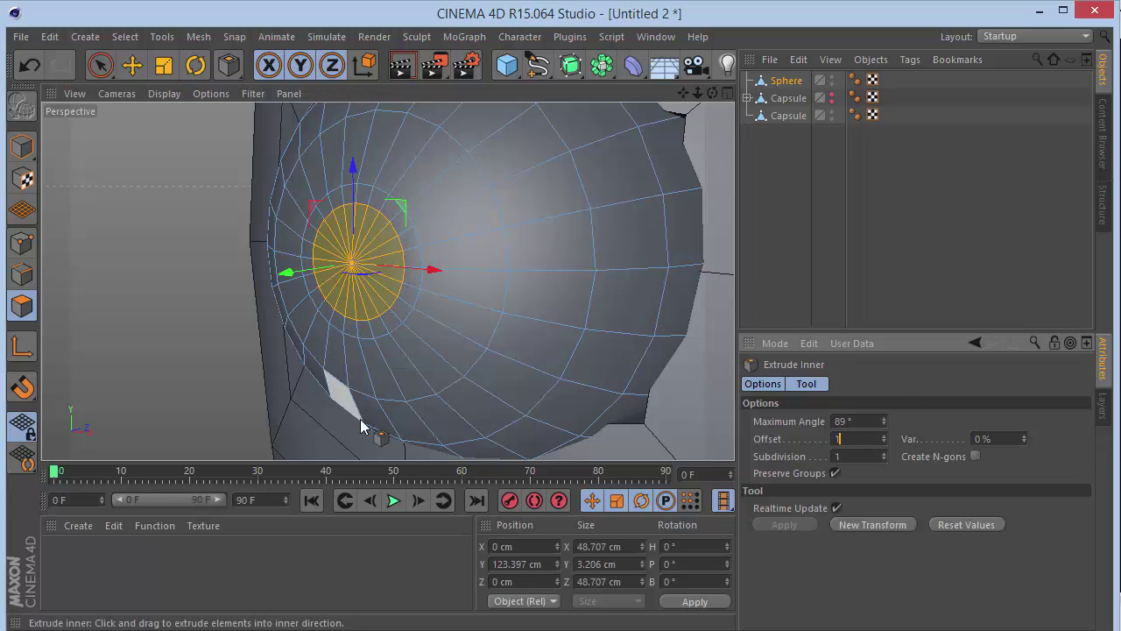
pyautogui.press('Return')
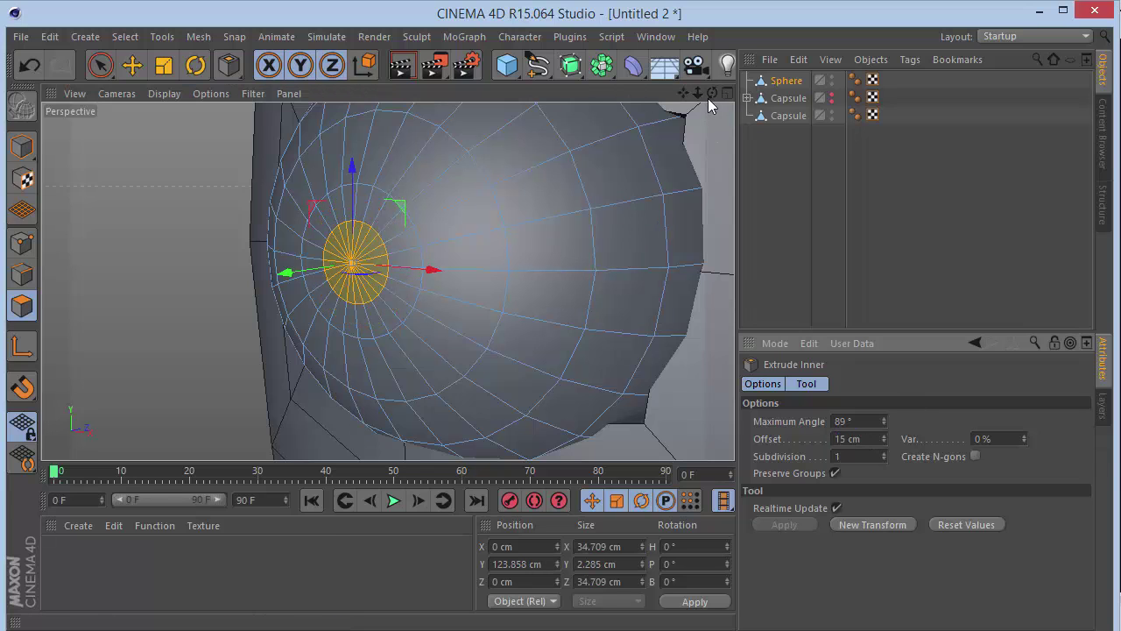
# - Push the selected inner disc back into the eyeball, to a Y position of 110 cm
pyautogui.moveTo(712, 94); pyautogui.dragTo(736, 105)
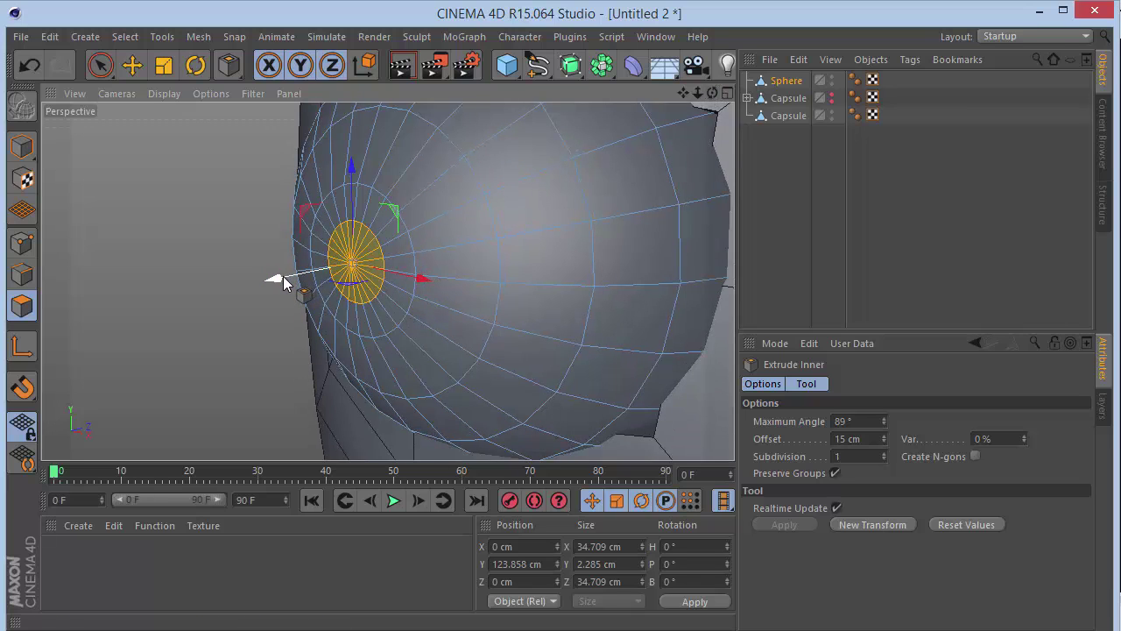
pyautogui.moveTo(284, 282); pyautogui.dragTo(295, 277)
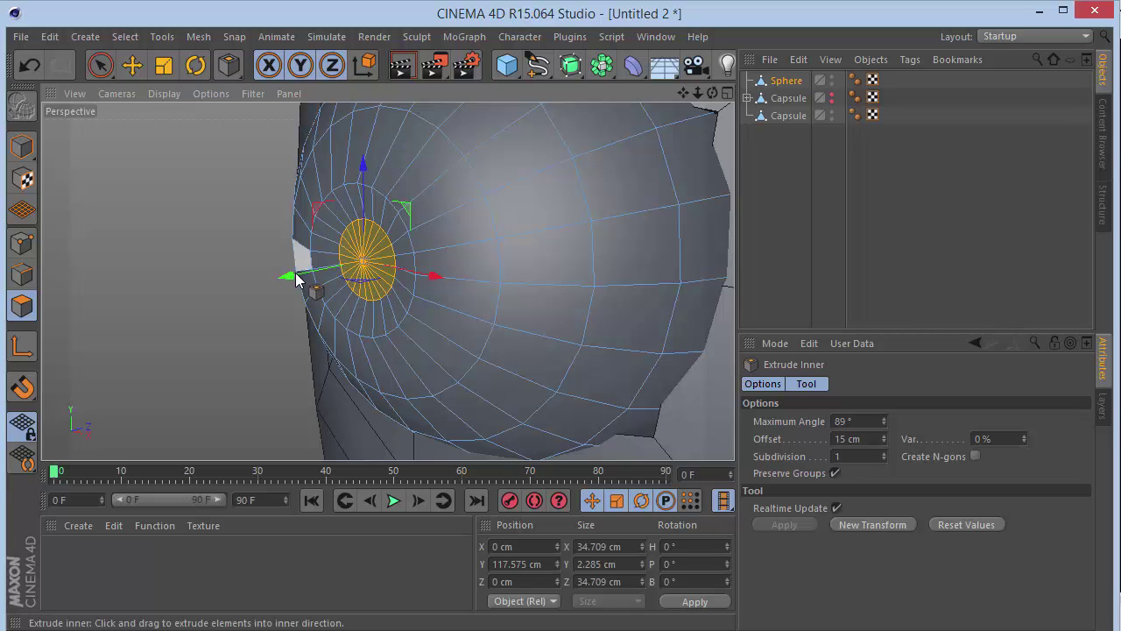
pyautogui.moveTo(712, 93); pyautogui.dragTo(670, 94)
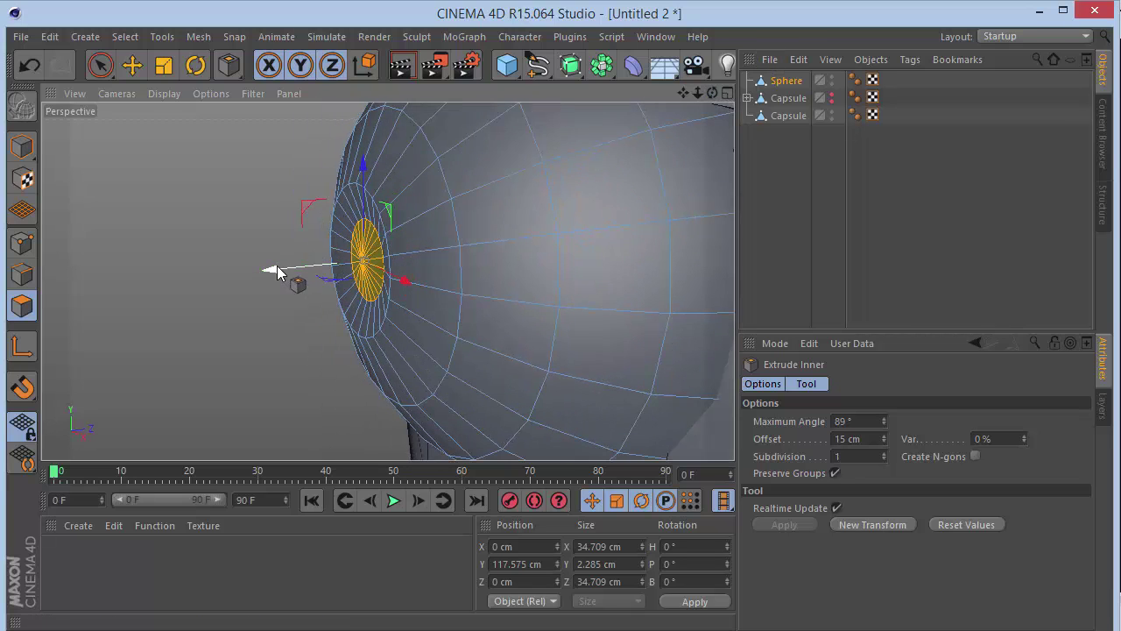
pyautogui.moveTo(276, 272); pyautogui.dragTo(287, 269)
pyautogui.click(517, 563)
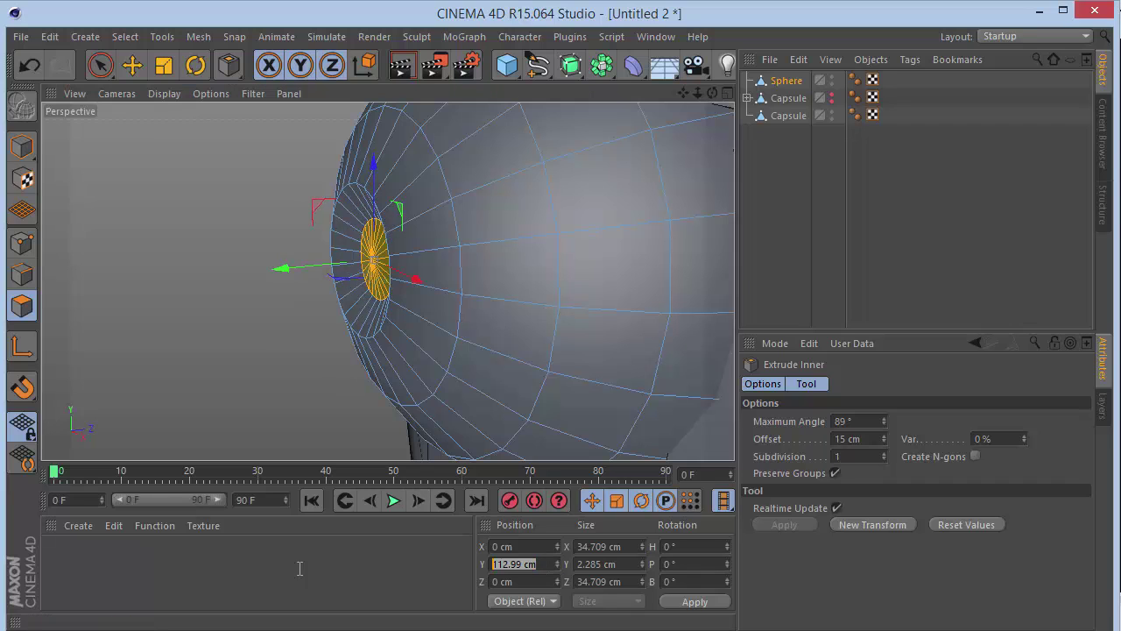
pyautogui.write('115')
pyautogui.press('Return')
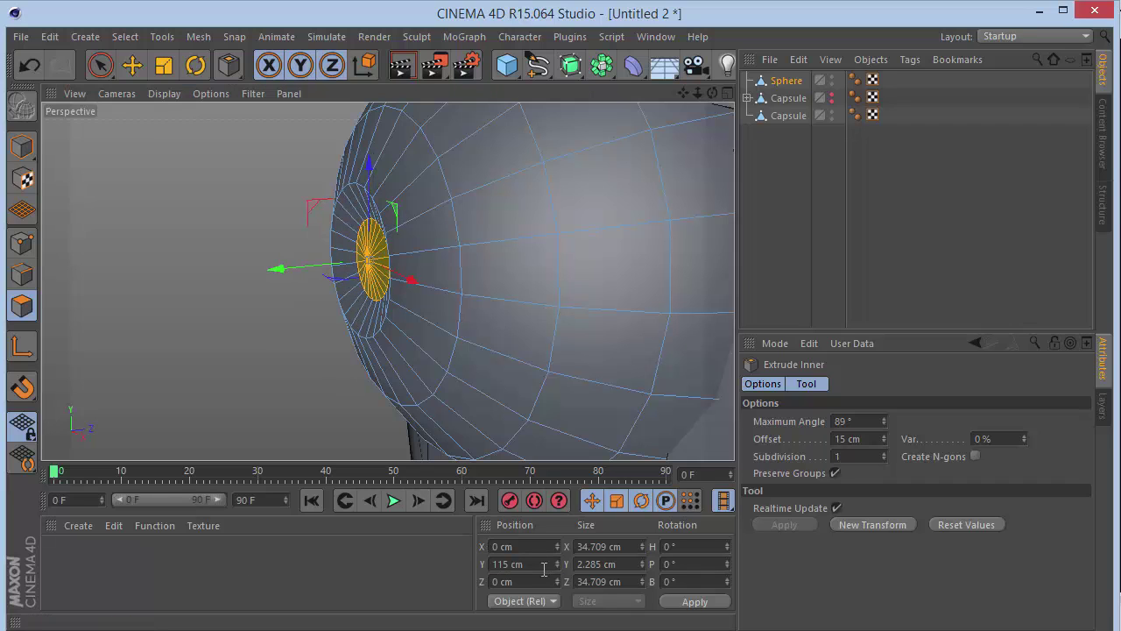
pyautogui.write('110')
pyautogui.press('Return')
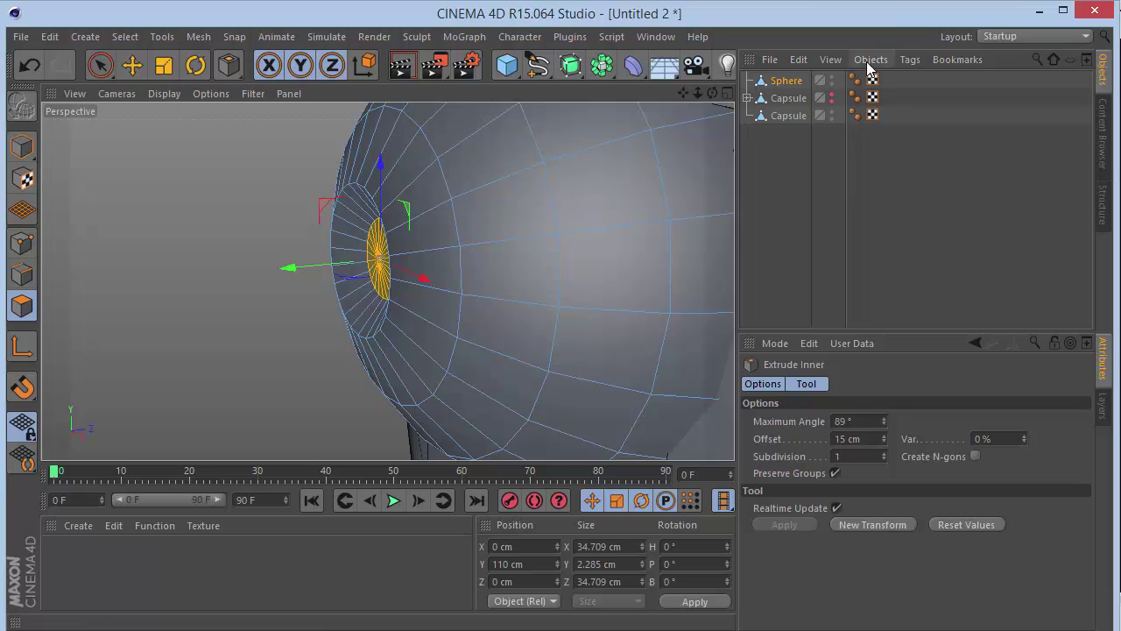
# - Extrude the selected disc inward with an offset of -3 cm
pyautogui.moveTo(712, 93)
pyautogui.mouseDown()
pyautogui.moveTo(841, 94)
pyautogui.moveTo(707, 95)
pyautogui.mouseUp()
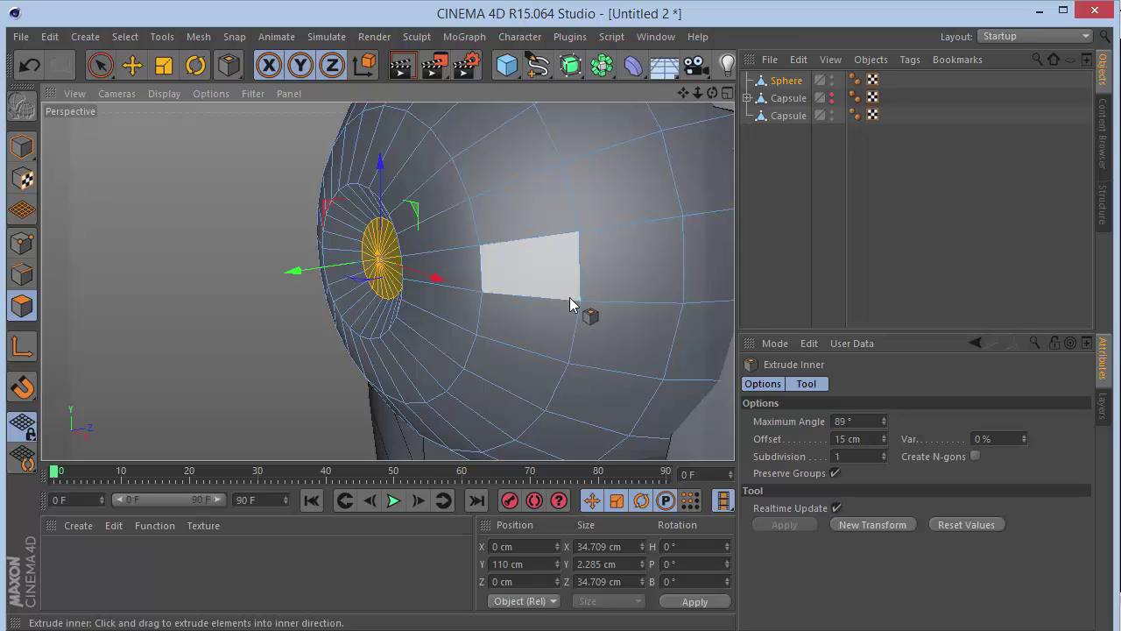
pyautogui.press('d')
pyautogui.moveTo(497, 277); pyautogui.dragTo(492, 295)
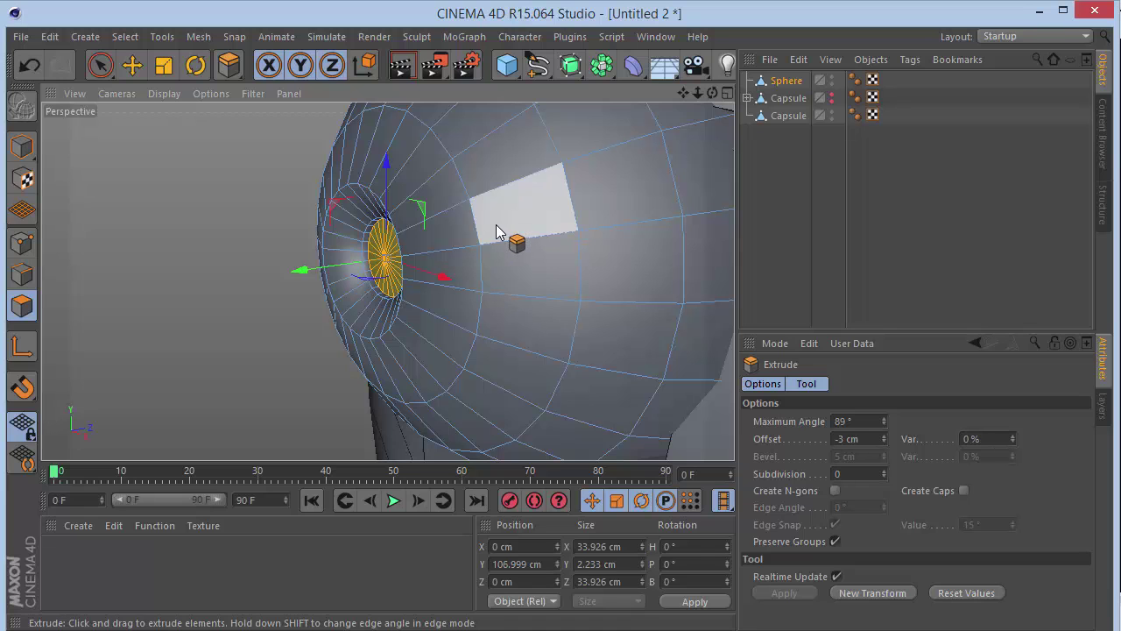
# - Loop-select the narrow ring of side polygons around the pupil disc and delete it
pyautogui.scroll(6, 344, 241)
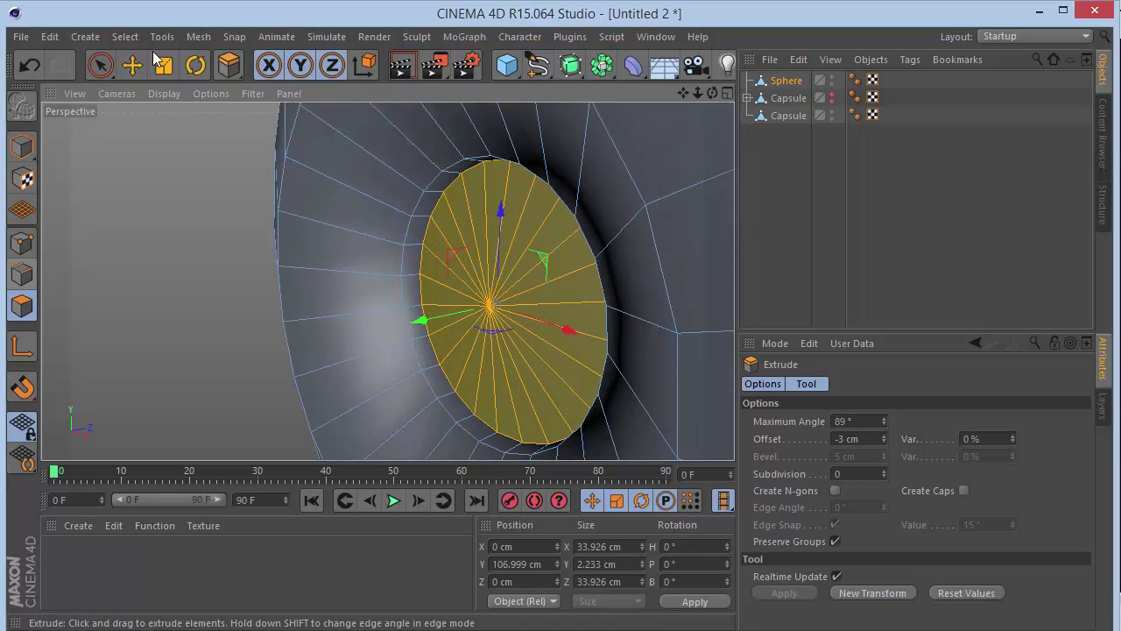
pyautogui.click(100, 64)
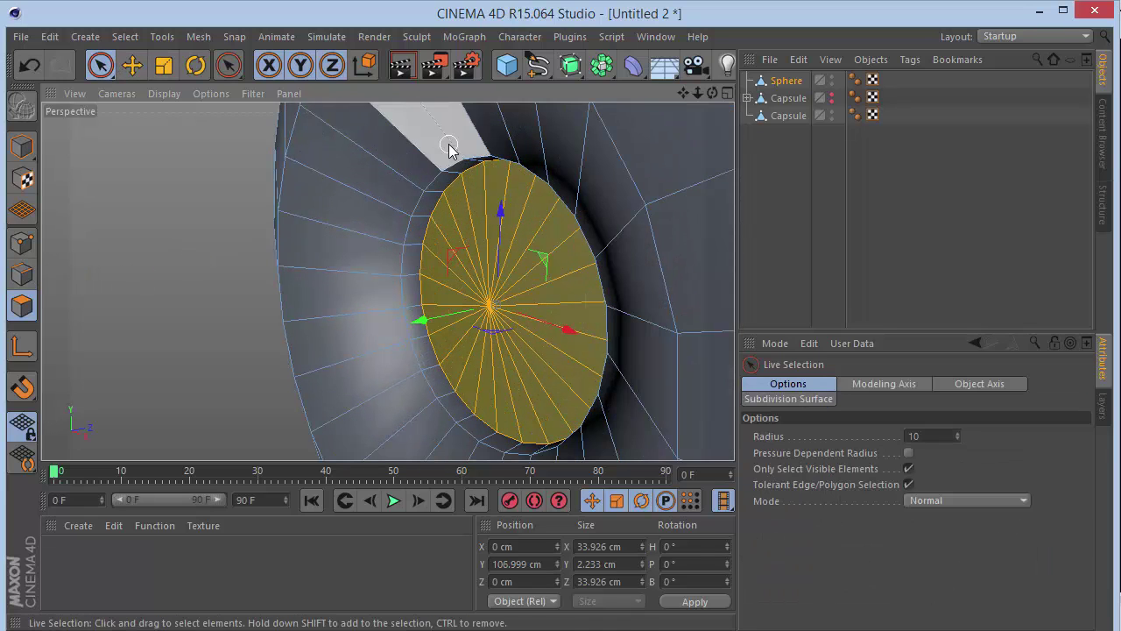
pyautogui.press('u')
pyautogui.press('l')
pyautogui.click(437, 196)
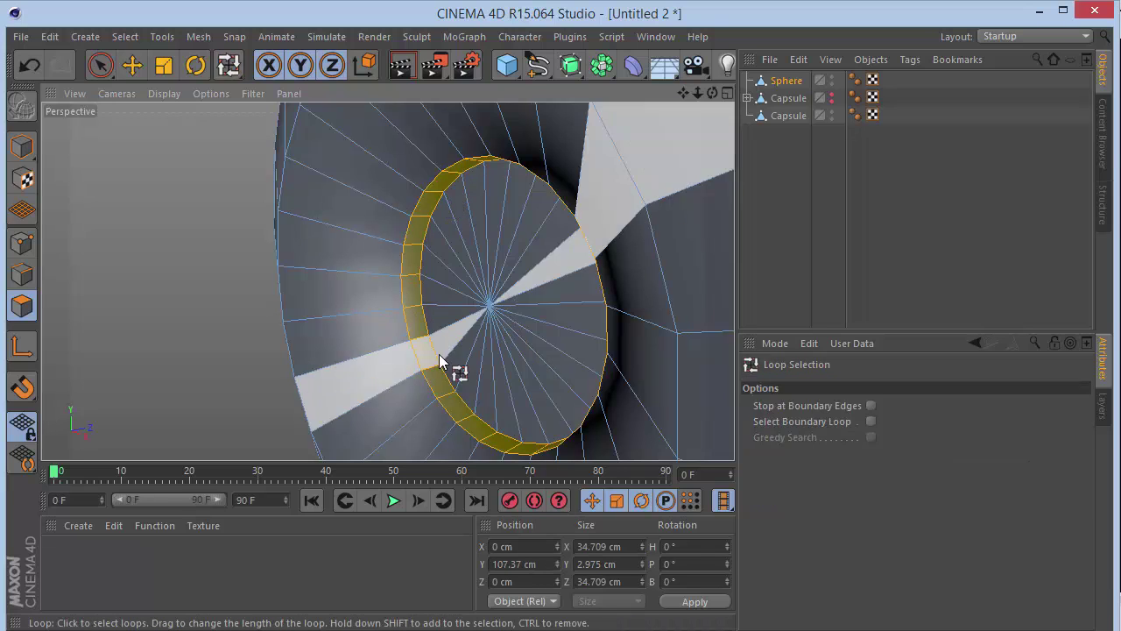
pyautogui.press('Delete')
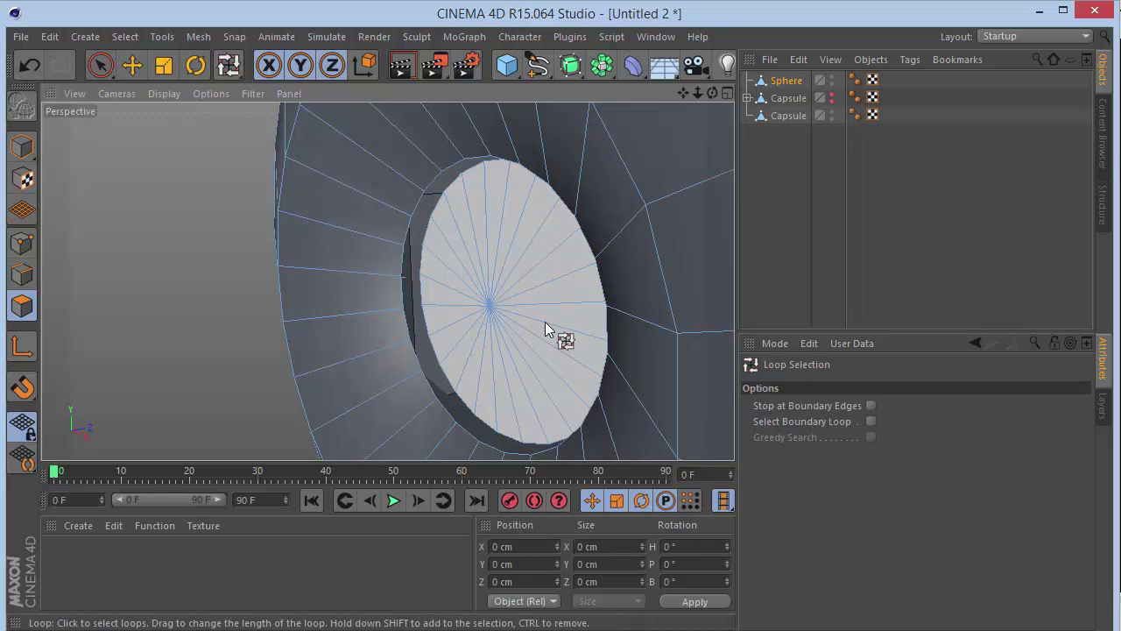
# - Select all polygons of the detached pupil disc and flatten them by setting their Y size to 0 cm
pyautogui.click(769, 84)
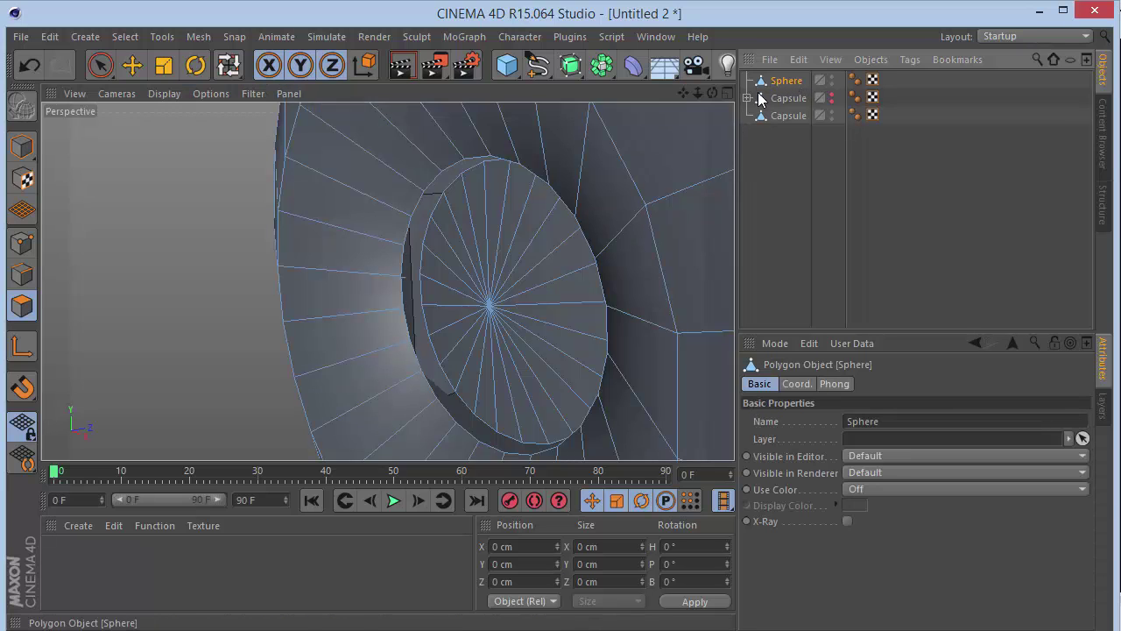
pyautogui.click(100, 65)
pyautogui.moveTo(480, 221)
pyautogui.mouseDown()
pyautogui.moveTo(475, 250)
pyautogui.moveTo(546, 307)
pyautogui.moveTo(491, 263)
pyautogui.mouseUp()
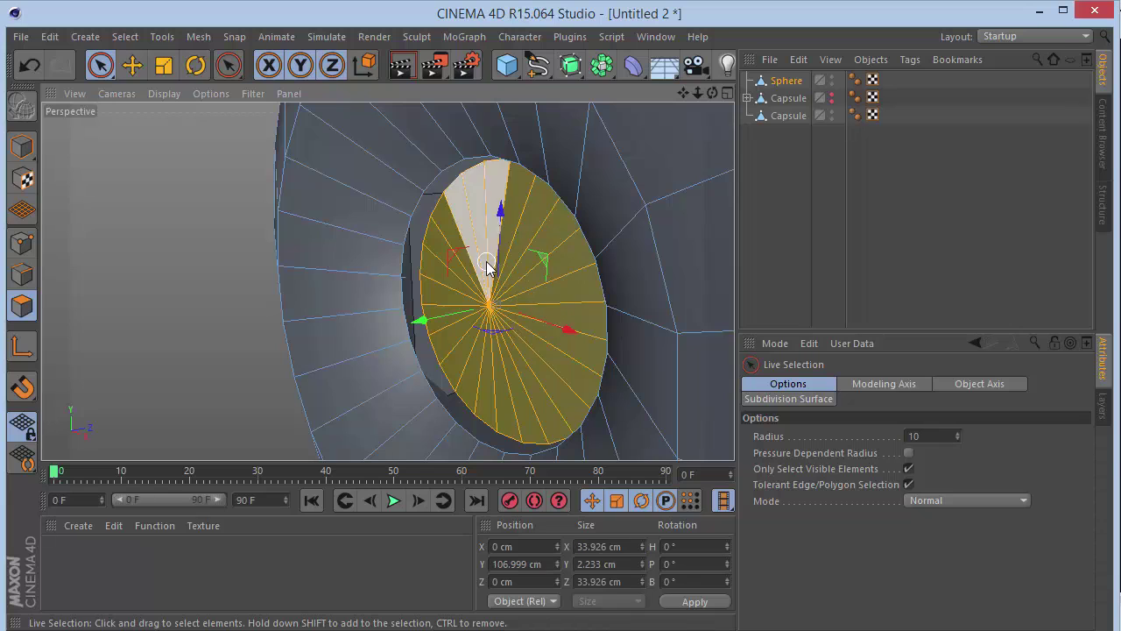
pyautogui.press('t')
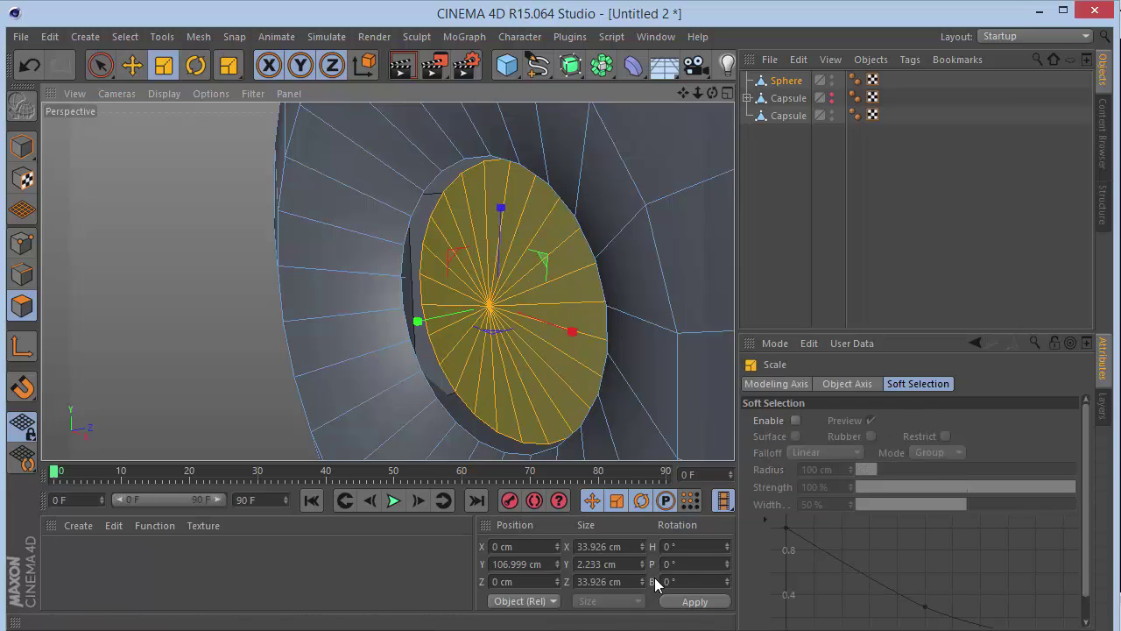
pyautogui.doubleClick(629, 563)
pyautogui.write('0')
pyautogui.press('Return')
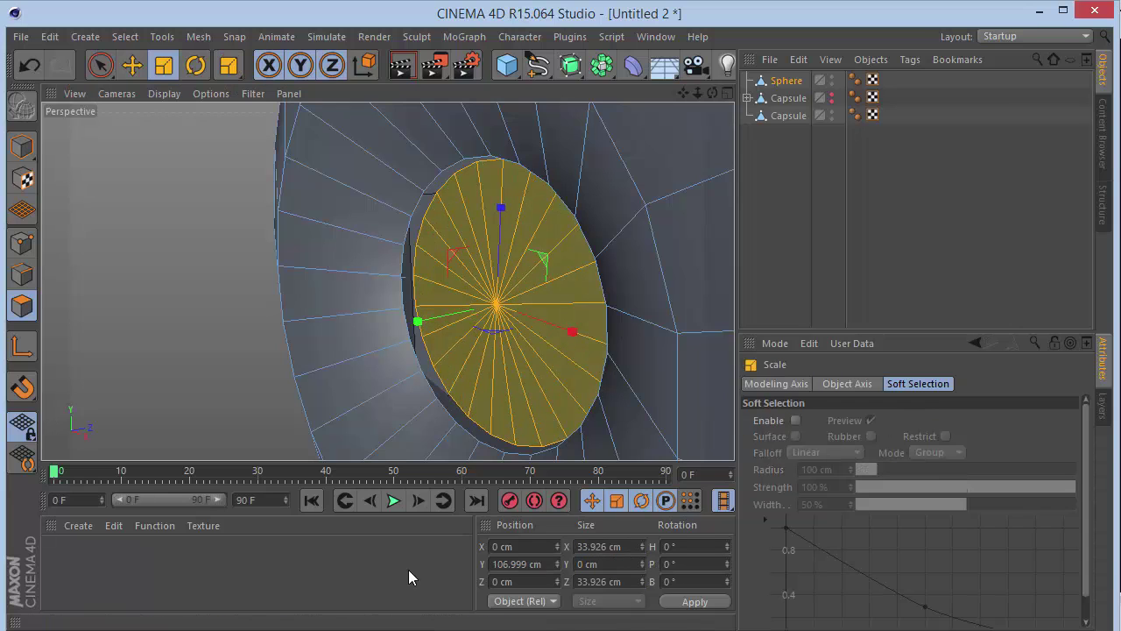
# - Scale the pupil disc up uniformly to about 40.5 cm in X and Z so it covers the hole
pyautogui.moveTo(712, 94); pyautogui.dragTo(779, 95)
pyautogui.moveTo(666, 98); pyautogui.dragTo(712, 91)
pyautogui.moveTo(520, 336); pyautogui.dragTo(632, 294)
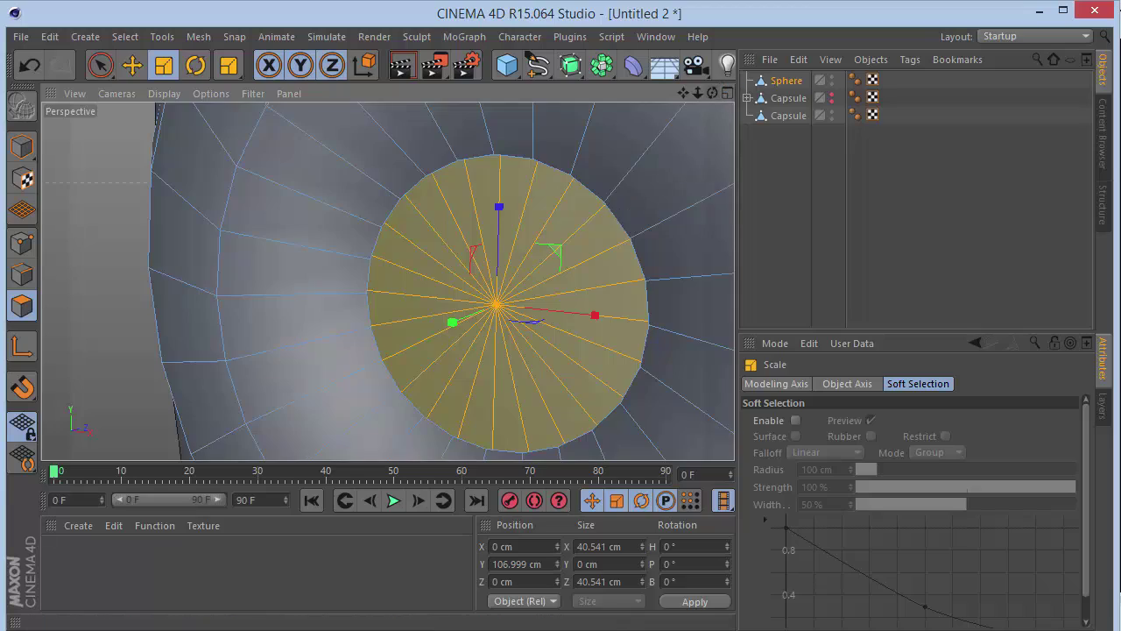
# - Select the octopus body and switch the interface layout to Sculpting
pyautogui.moveTo(712, 93)
pyautogui.mouseDown()
pyautogui.moveTo(644, 95)
pyautogui.moveTo(751, 90)
pyautogui.moveTo(692, 91)
pyautogui.mouseUp()
pyautogui.click(837, 222)
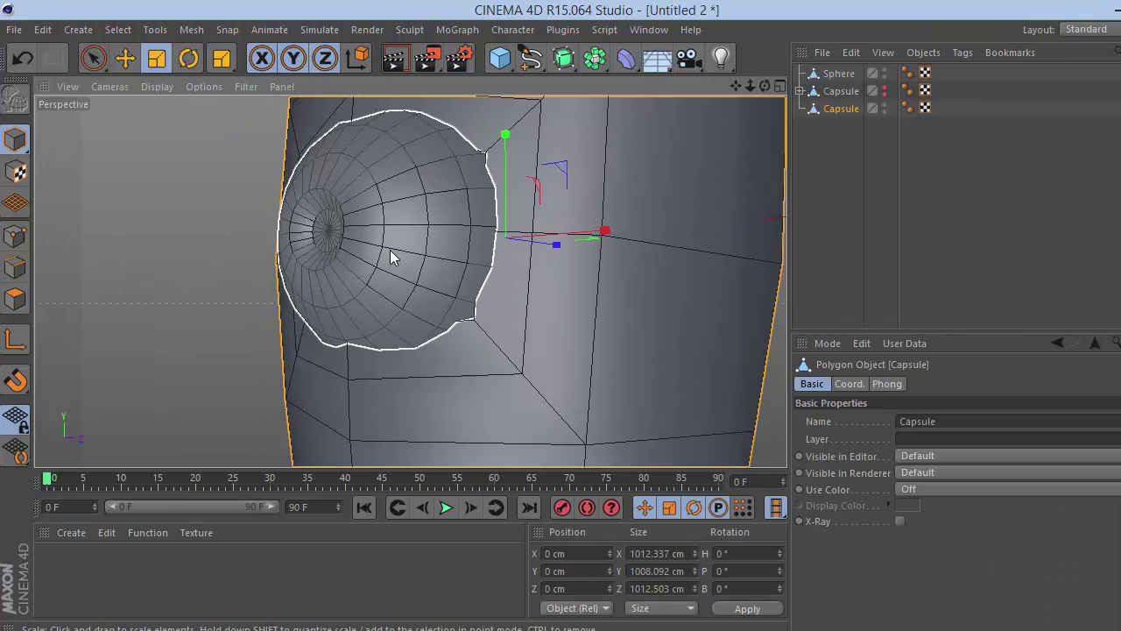
pyautogui.moveTo(751, 86); pyautogui.dragTo(704, 85)
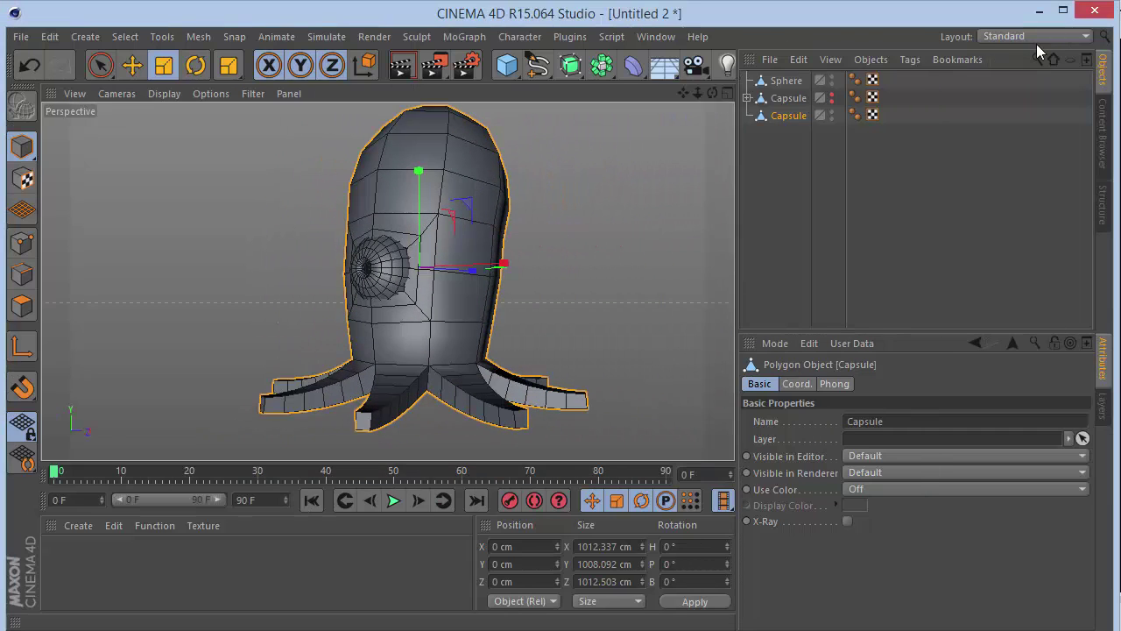
pyautogui.click(1010, 40)
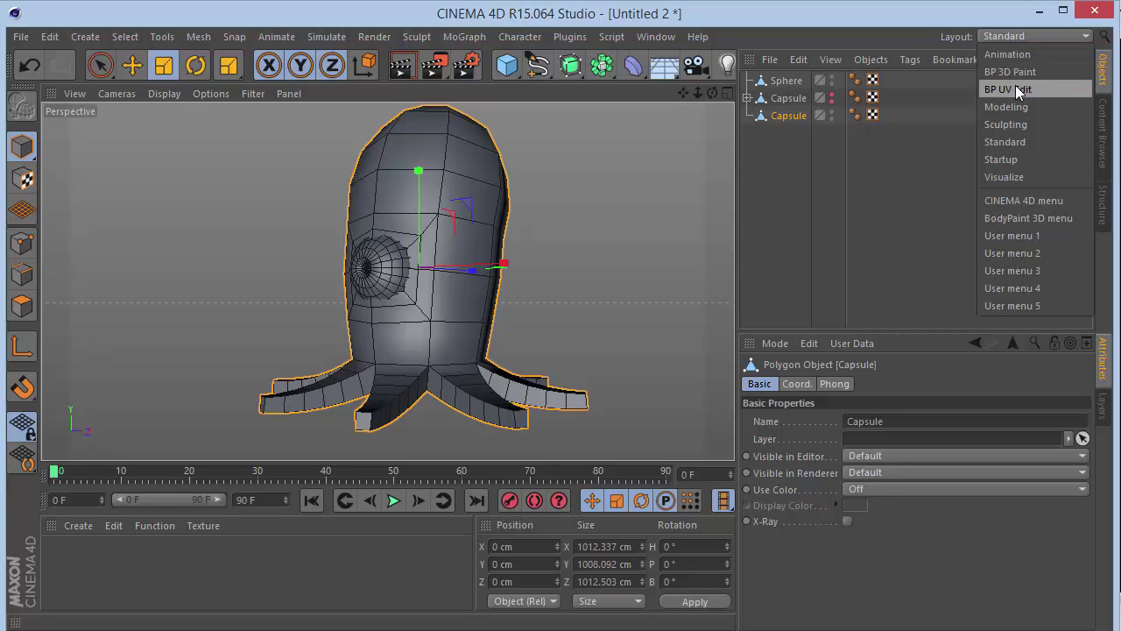
pyautogui.click(1018, 142)
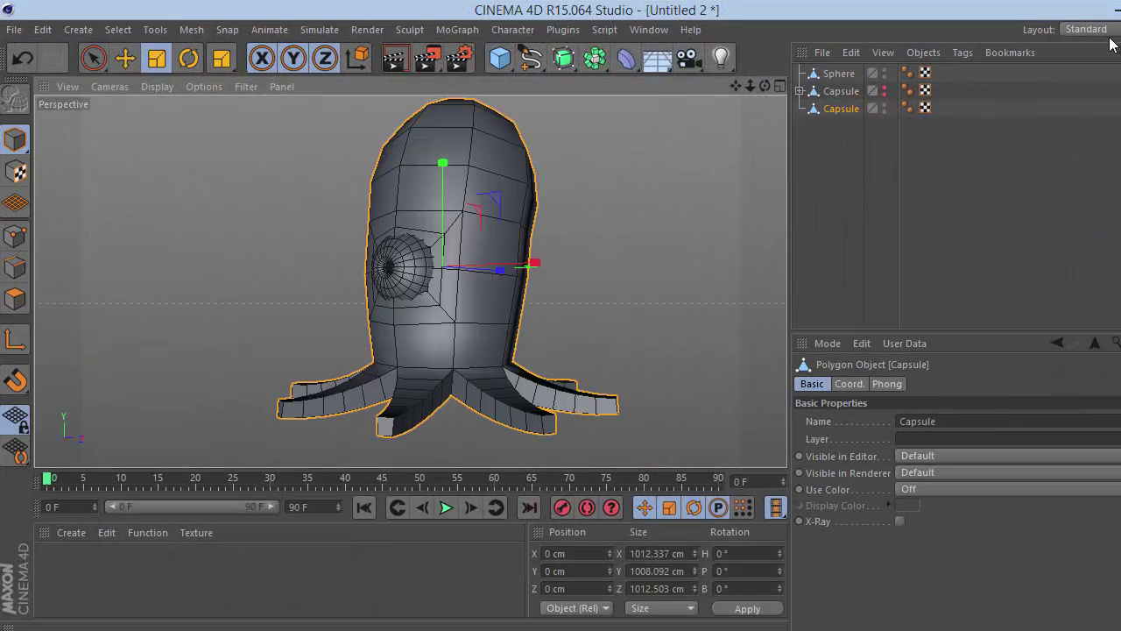
pyautogui.click(1105, 30)
pyautogui.click(1087, 116)
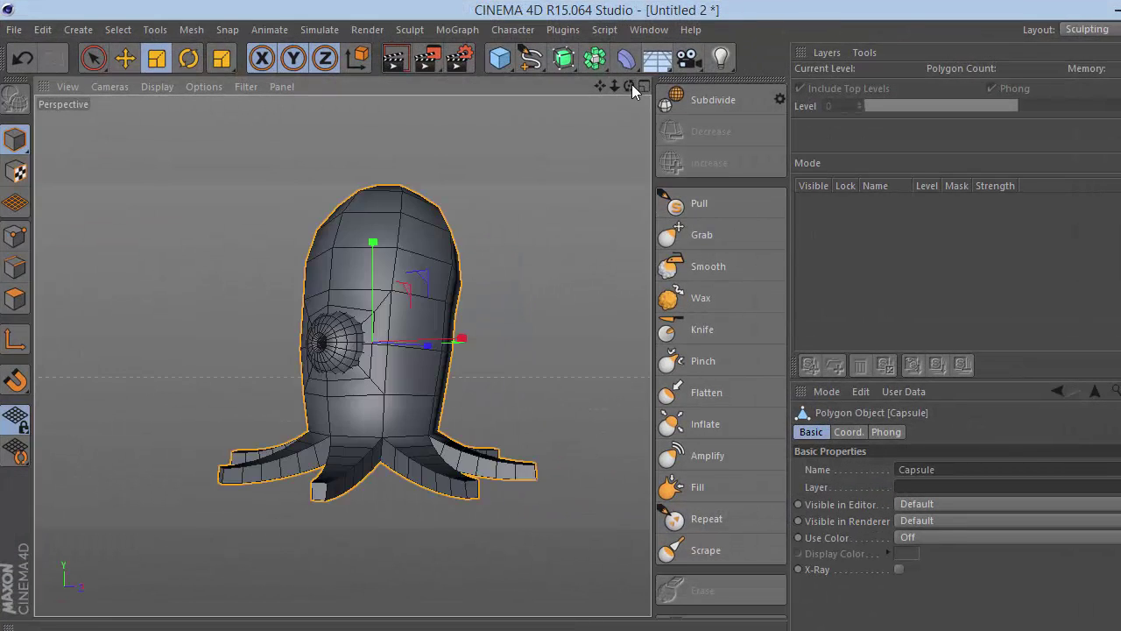
# - Reorder the object list so the visible body capsule sits above the hidden capsule group
pyautogui.moveTo(631, 84); pyautogui.dragTo(670, 101)
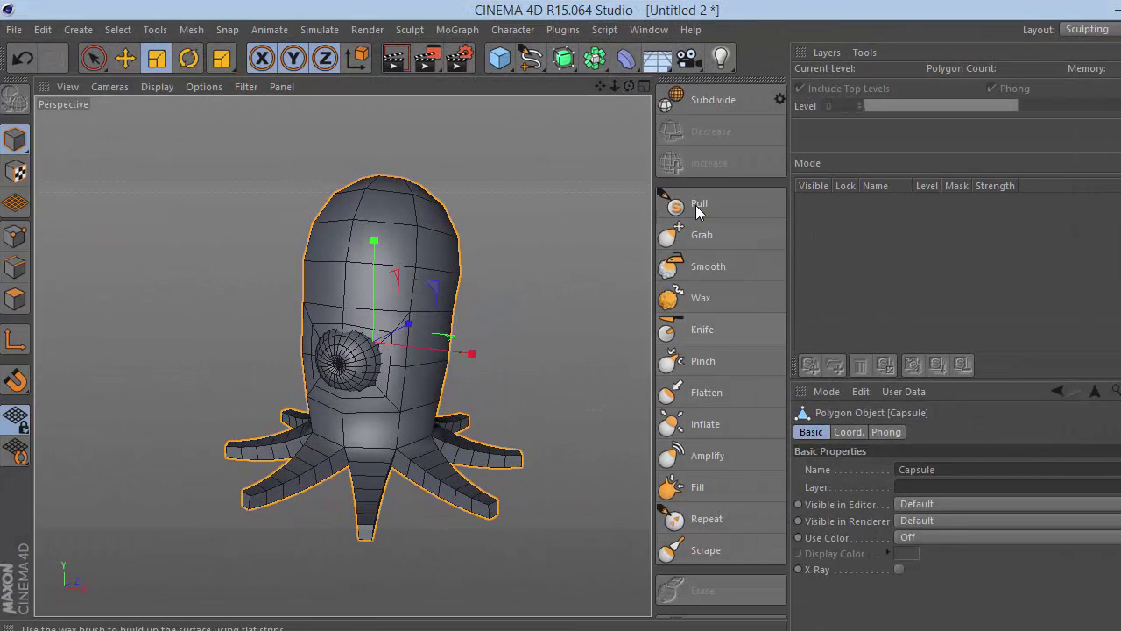
pyautogui.click(94, 60)
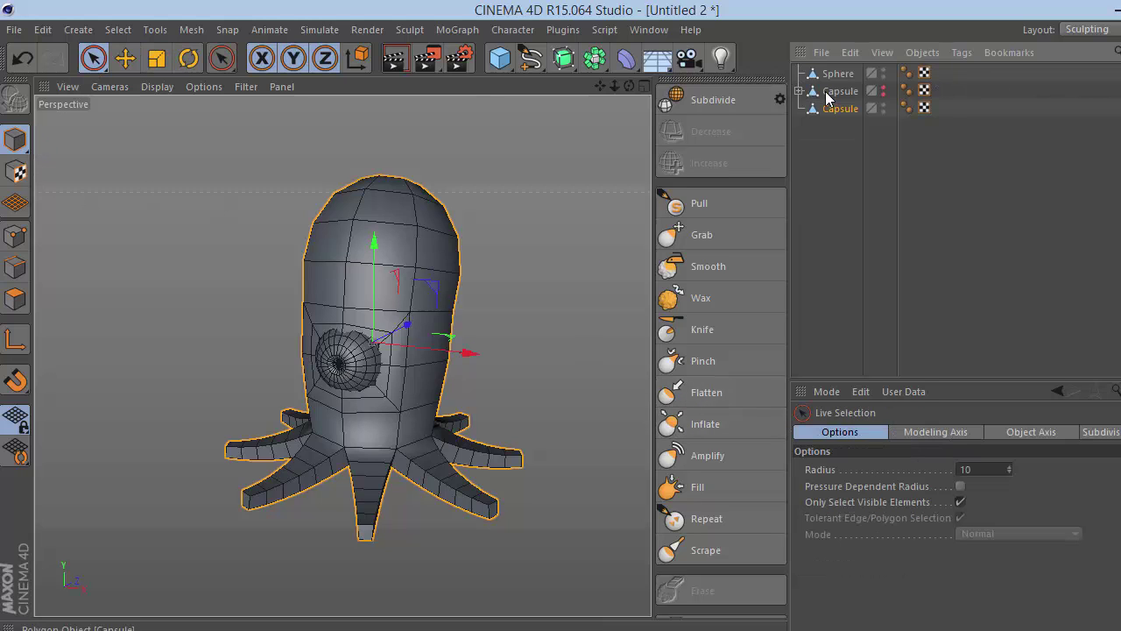
pyautogui.click(840, 92)
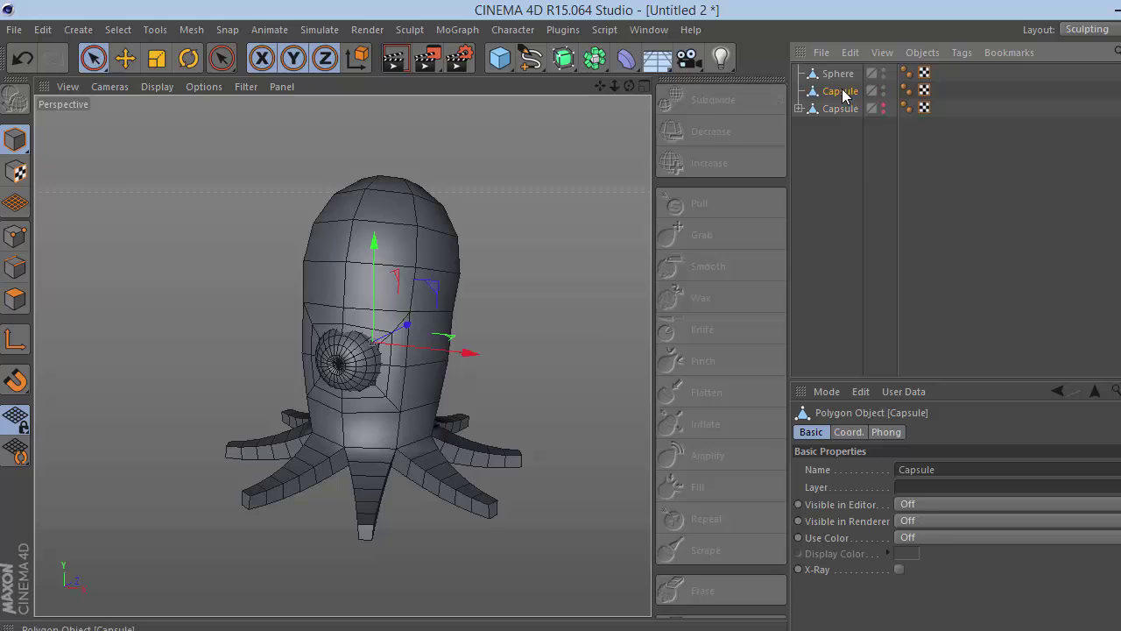
# - Turn the visible octopus body capsule into a sculpt object at base level 0 and keep the body selected
pyautogui.click(843, 93)
pyautogui.click(1120, 81)
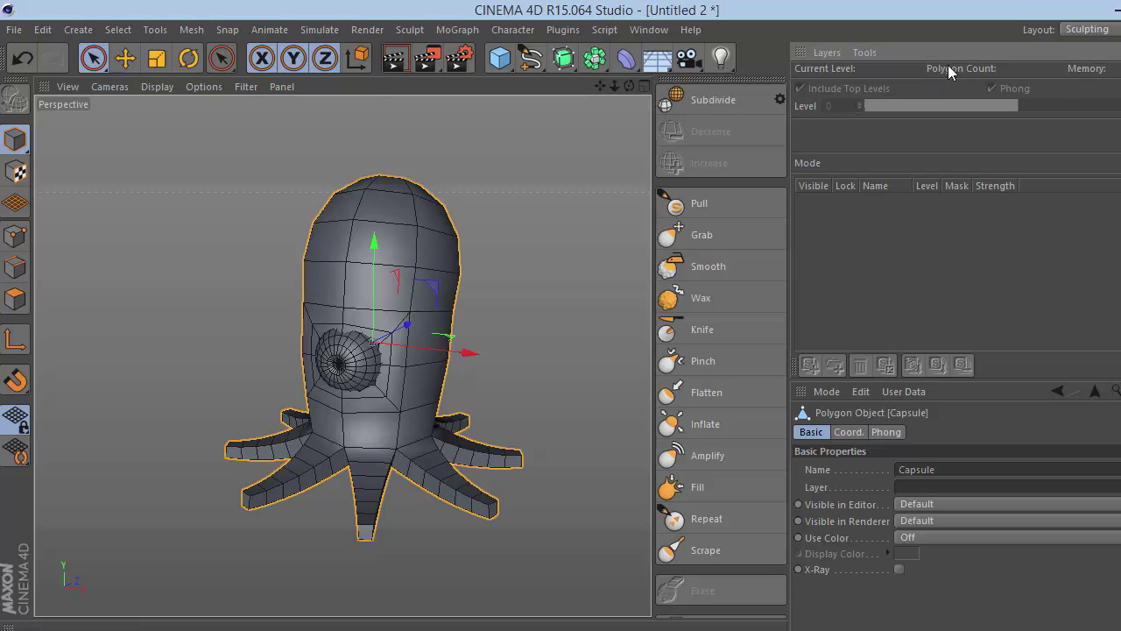
pyautogui.click(741, 93)
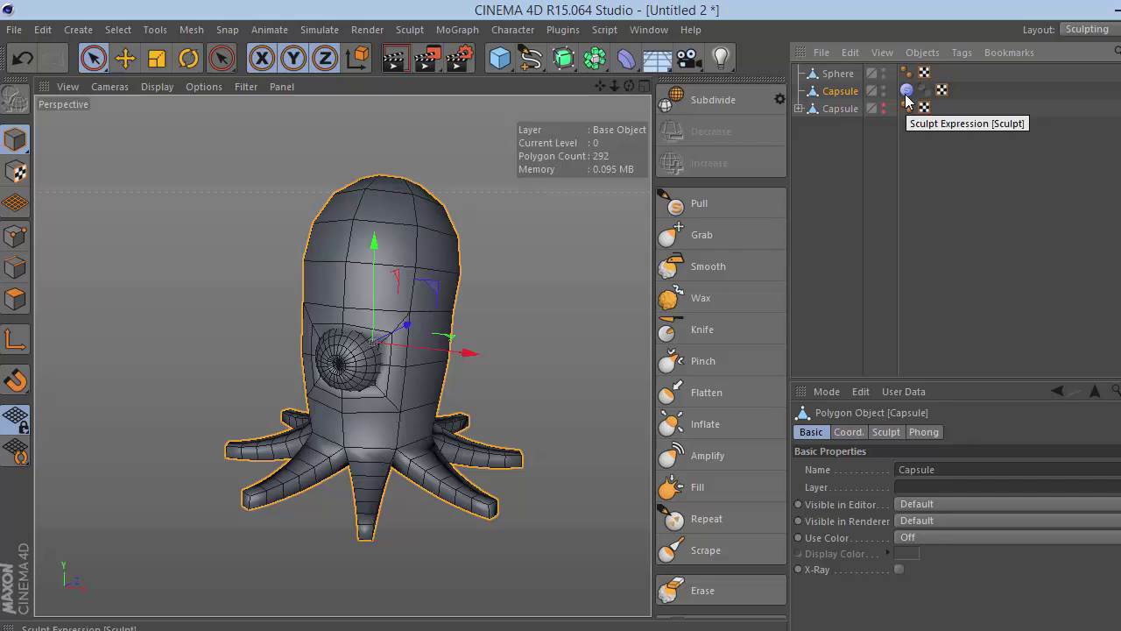
pyautogui.click(907, 91)
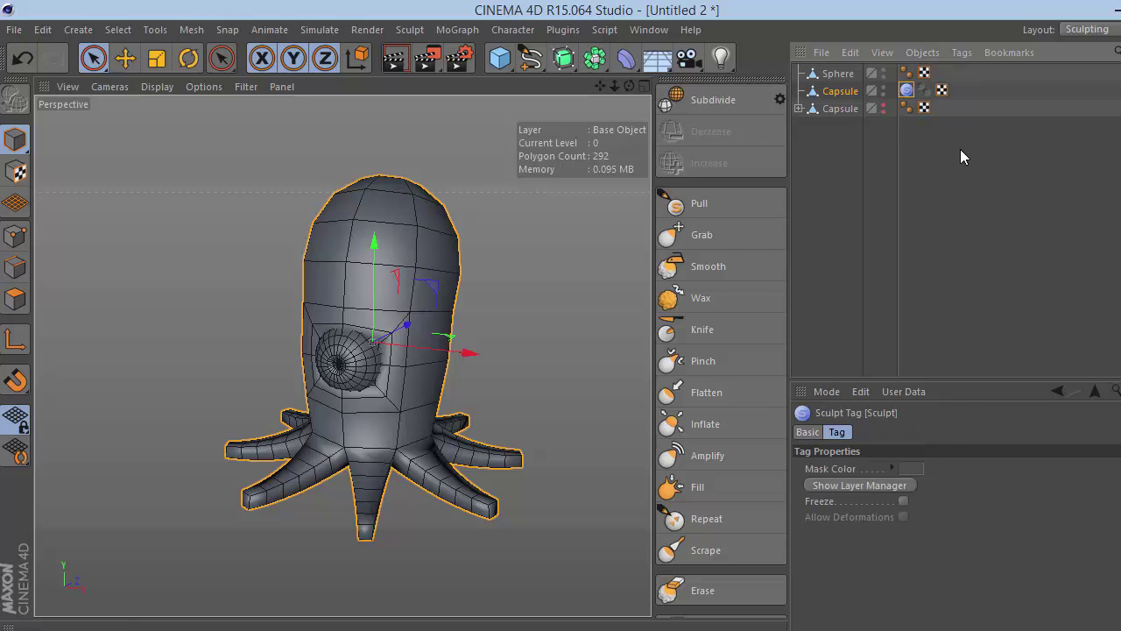
pyautogui.click(846, 91)
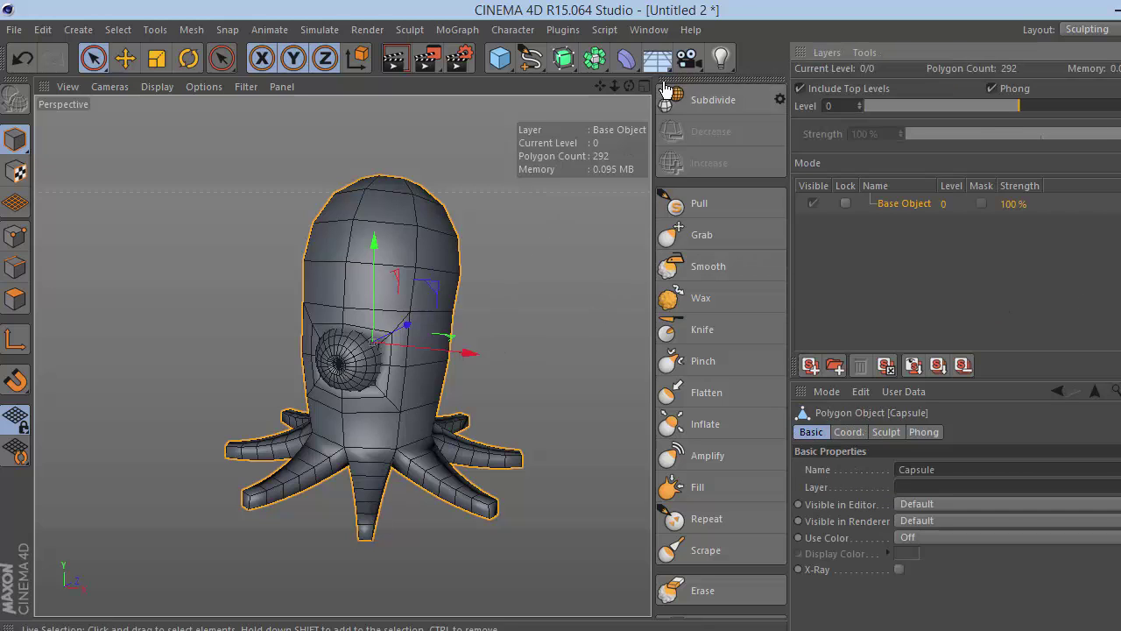
# - Activate the Grab sculpting brush and hide the HUD information in the viewport
pyautogui.moveTo(615, 87); pyautogui.dragTo(628, 89)
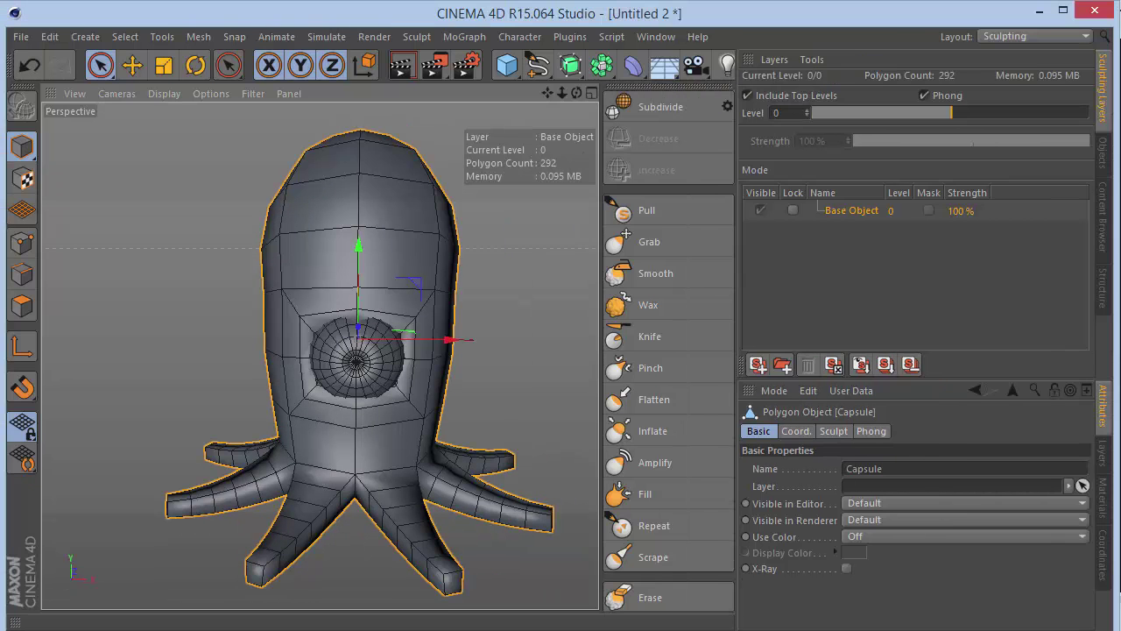
pyautogui.moveTo(1116, 86); pyautogui.dragTo(1120, 86)
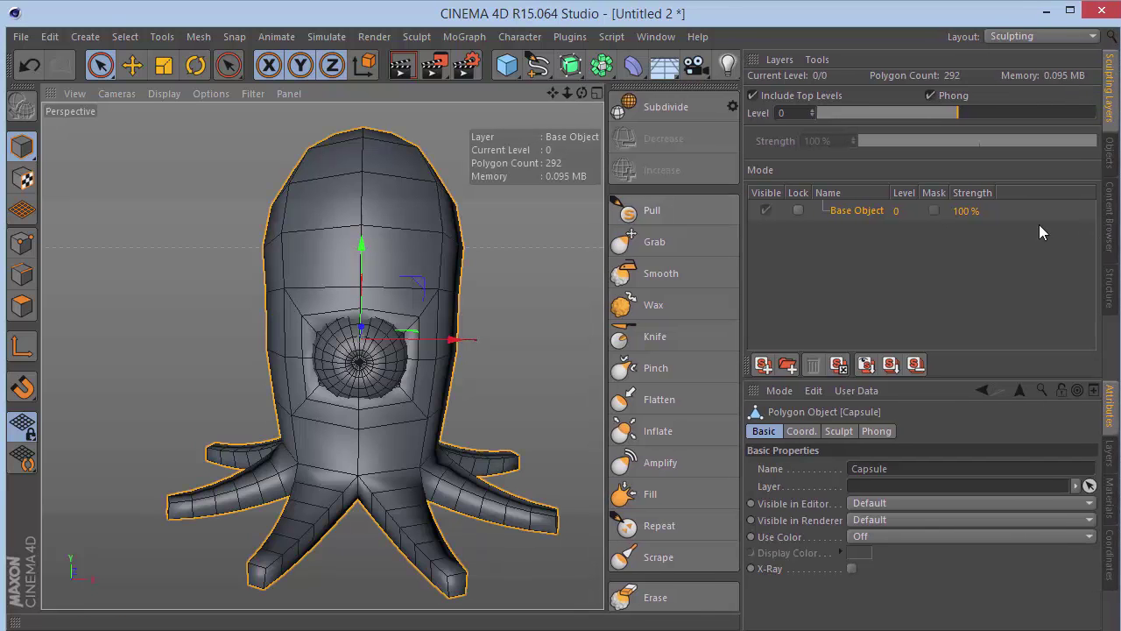
pyautogui.moveTo(581, 93); pyautogui.dragTo(568, 93)
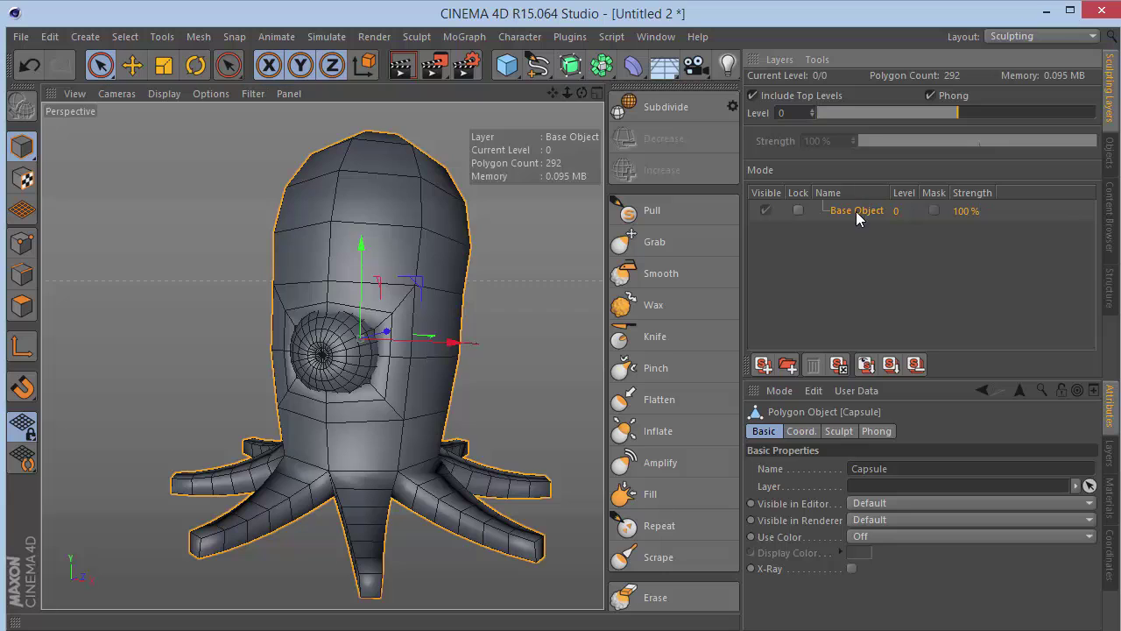
pyautogui.click(666, 250)
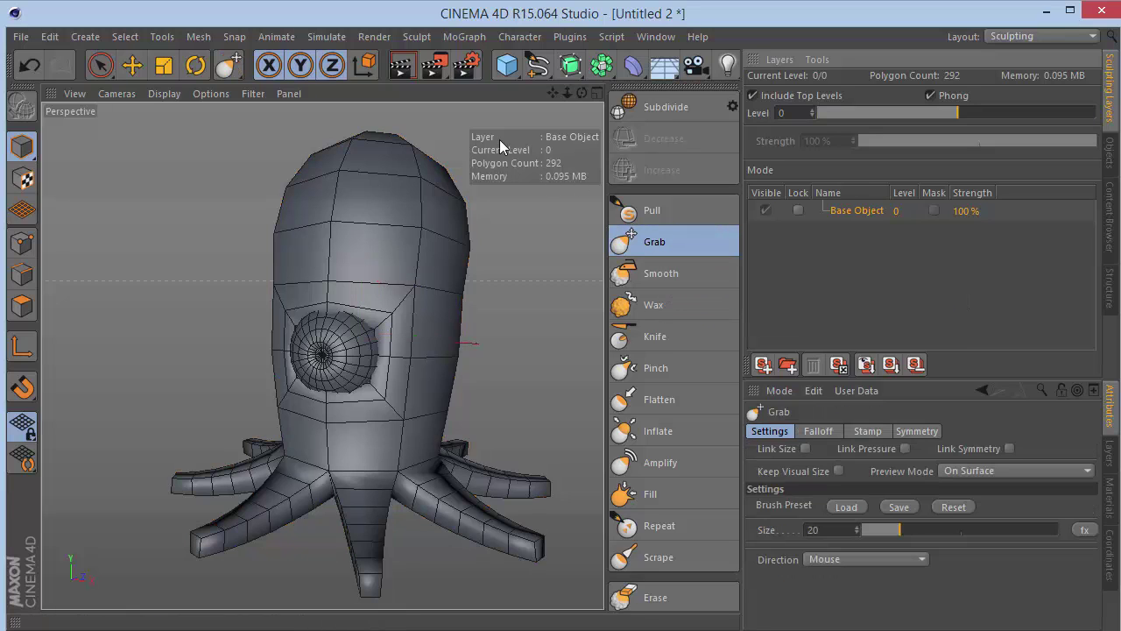
pyautogui.click(251, 95)
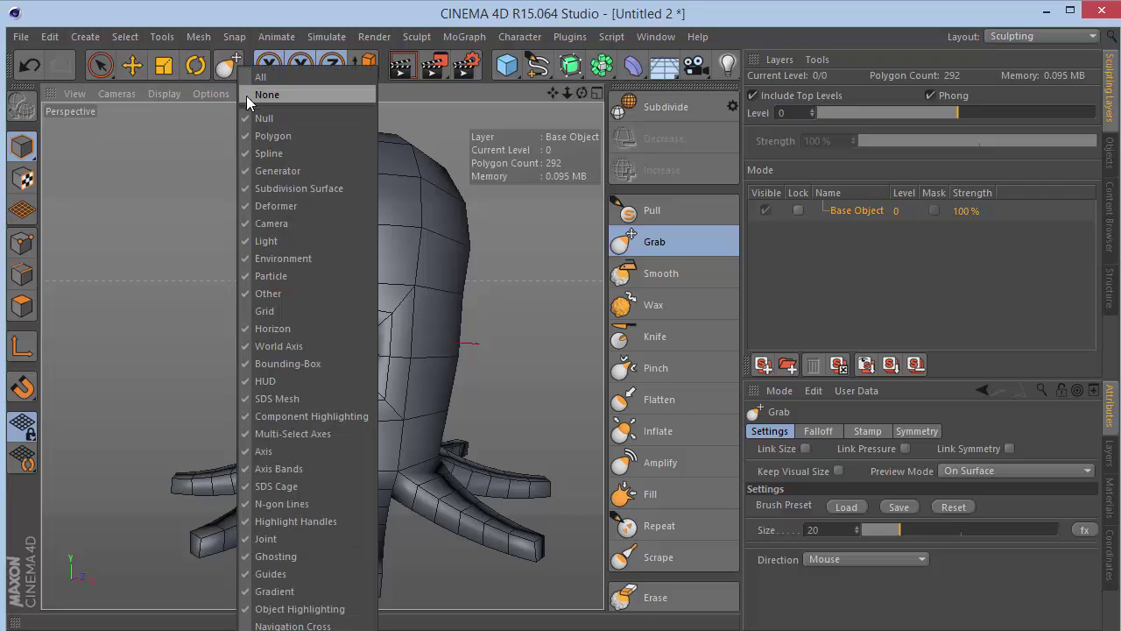
pyautogui.click(289, 381)
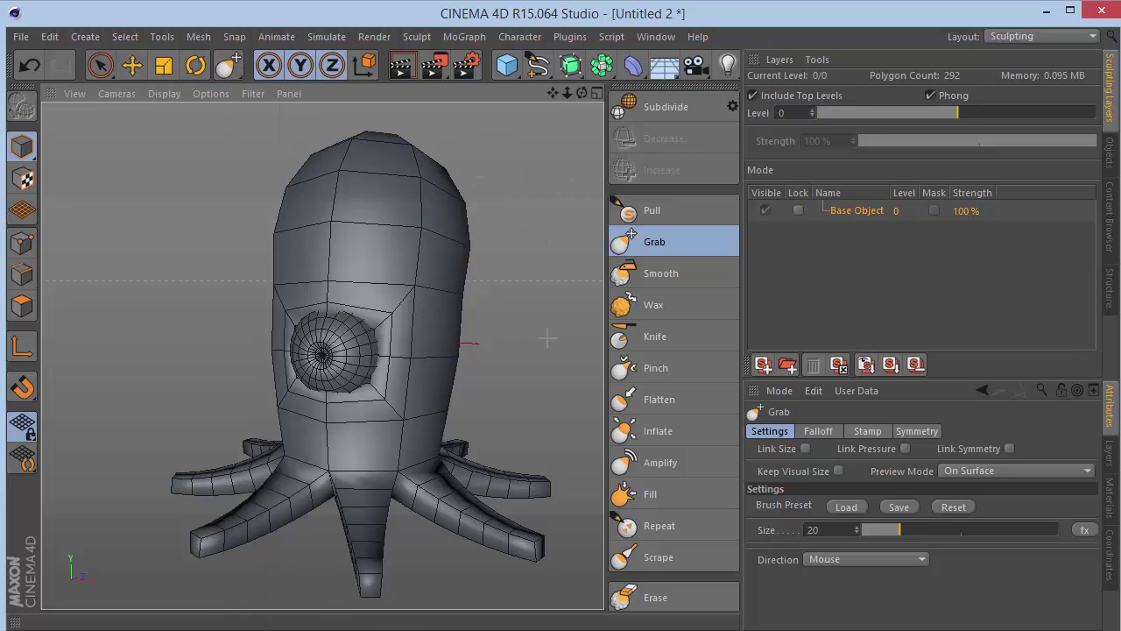
# - Enable Link Symmetry and local X (YZ) symmetry for the Grab brush, and undo the test stroke on the body
pyautogui.click(1010, 449)
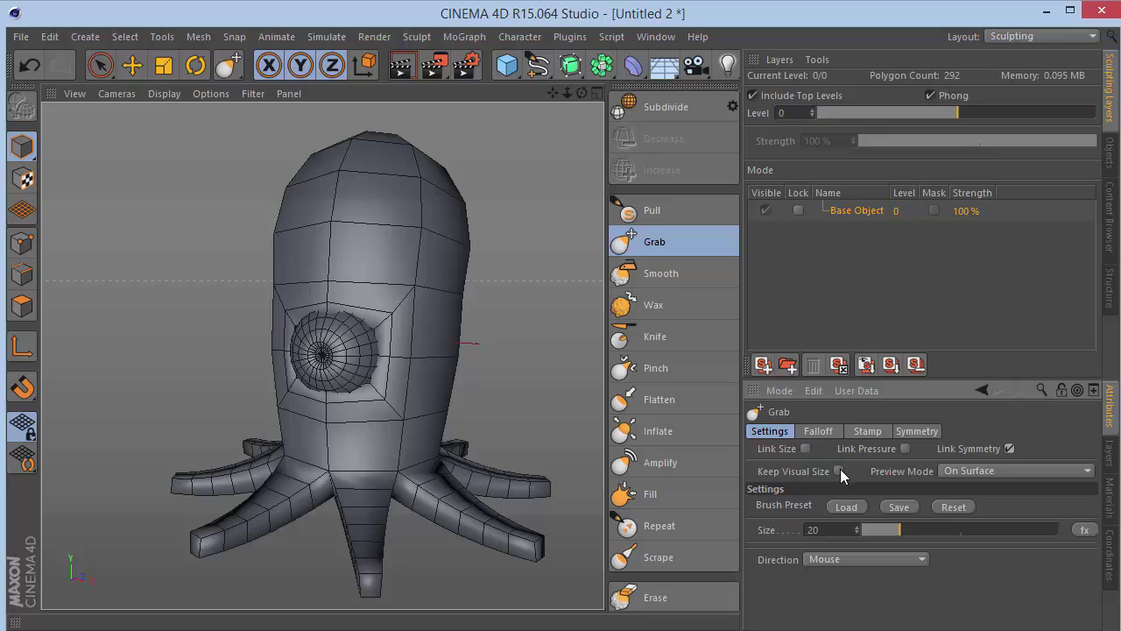
pyautogui.click(904, 433)
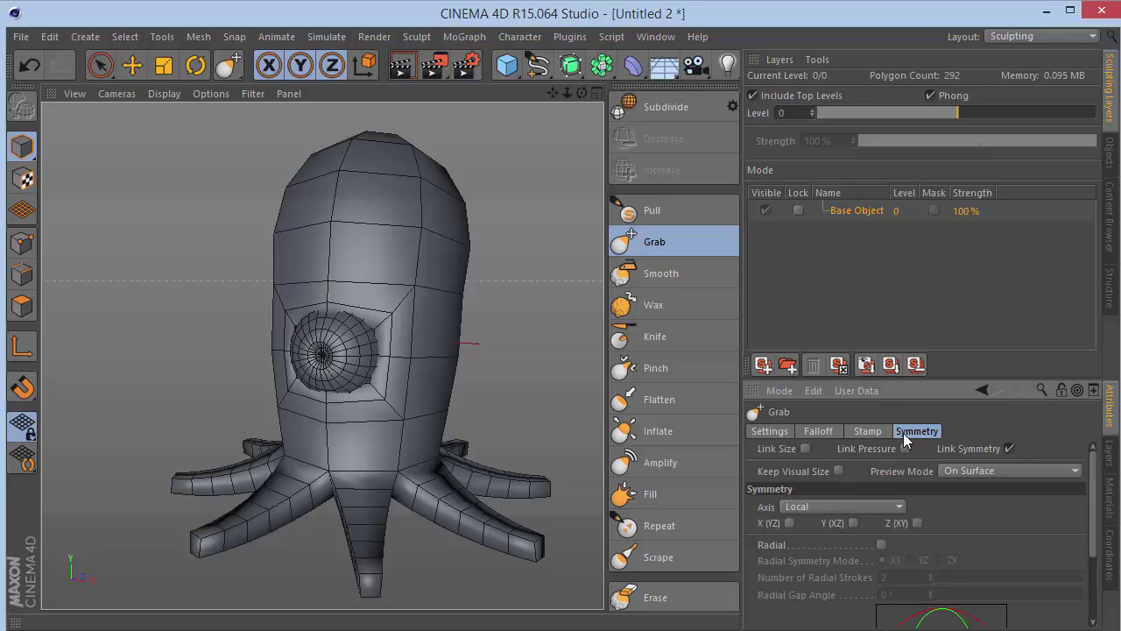
pyautogui.click(789, 523)
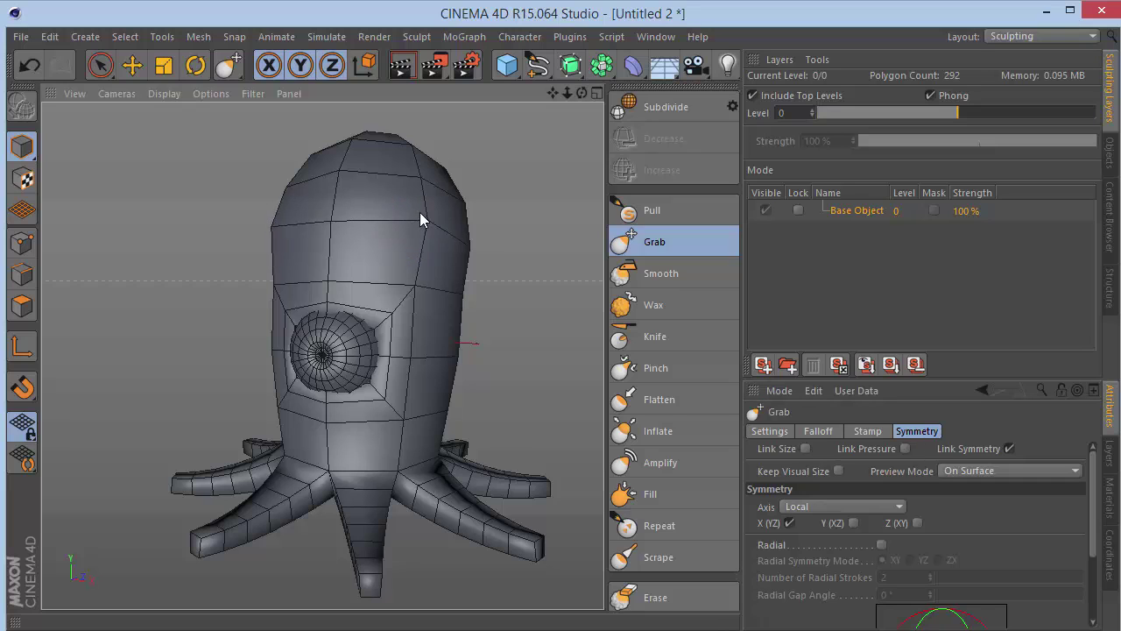
pyautogui.hotkey('ctrl', 'z')
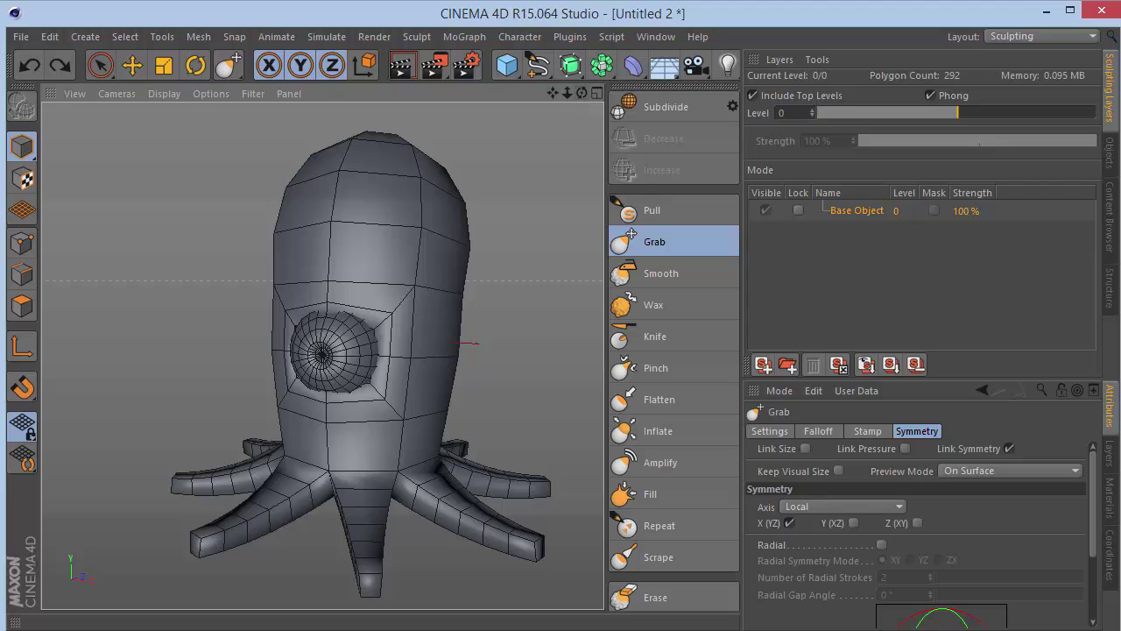
# - Set the Grab brush size to 35, keeping Mouse as the direction and On Surface as the preview mode
pyautogui.keyDown('alt'); pyautogui.moveTo(408, 282); pyautogui.dragTo(445, 293); pyautogui.keyUp('alt')
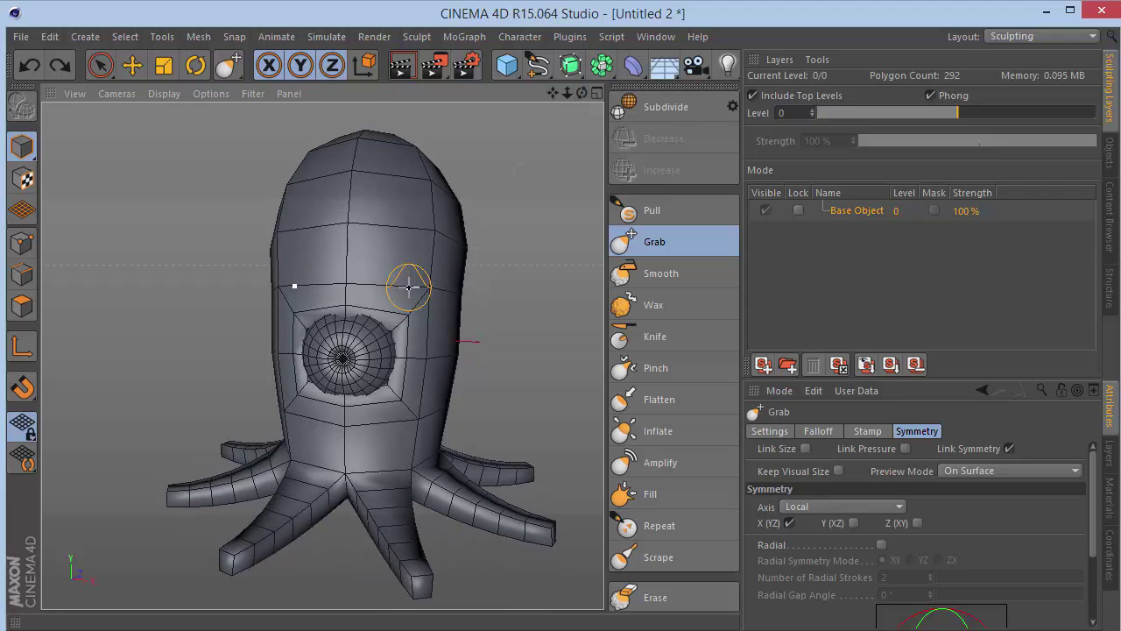
pyautogui.moveTo(409, 287); pyautogui.dragTo(405, 287, button='middle')
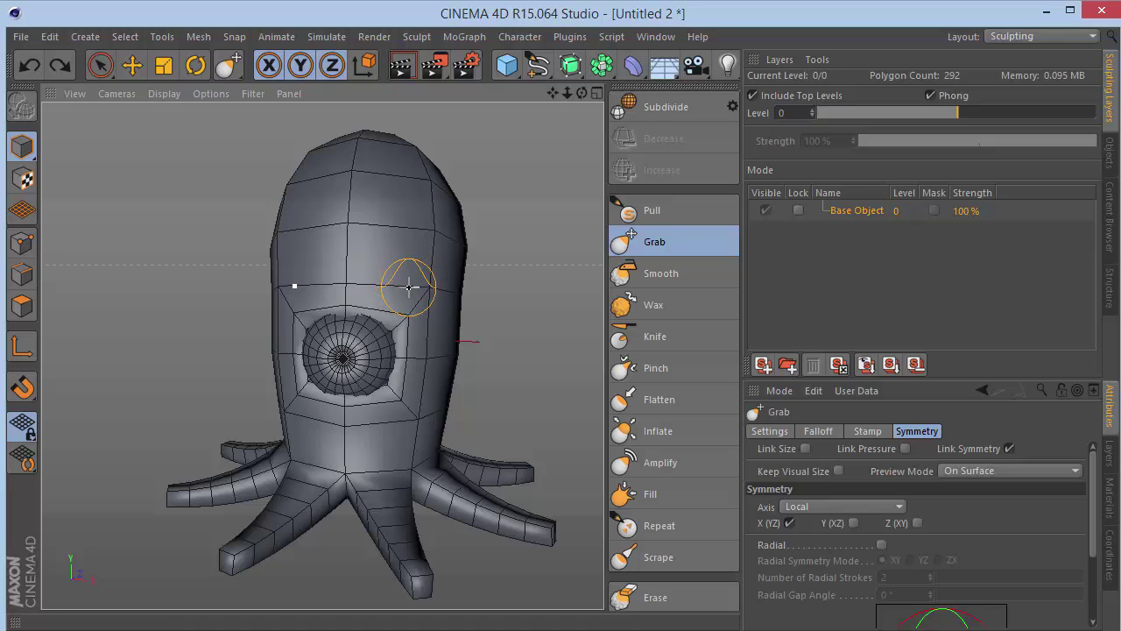
pyautogui.click(765, 429)
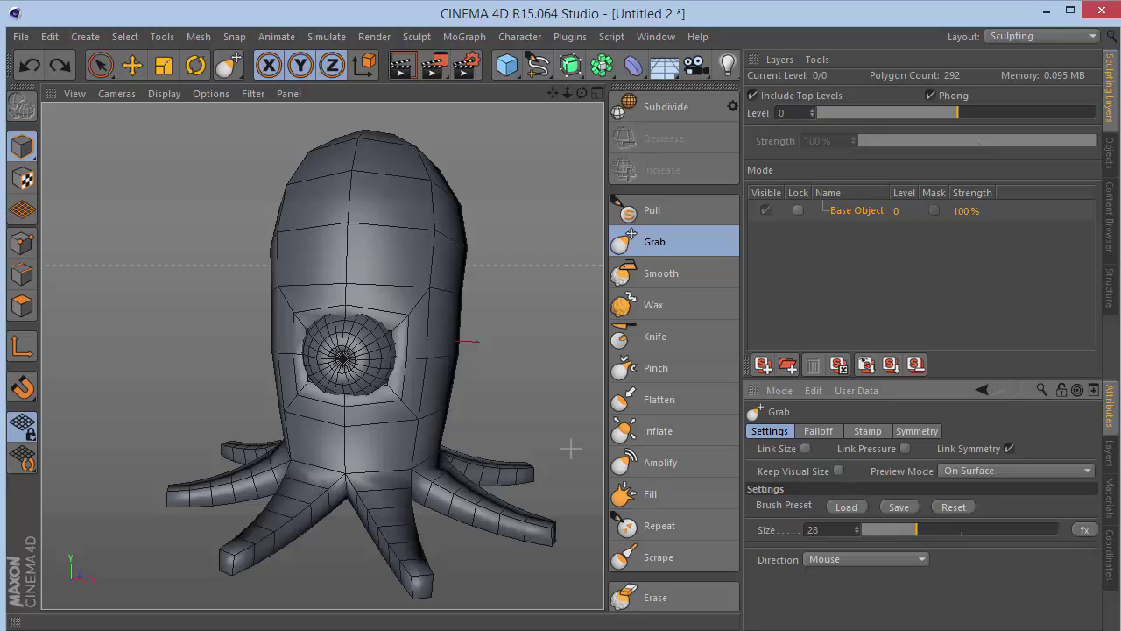
pyautogui.click(891, 558)
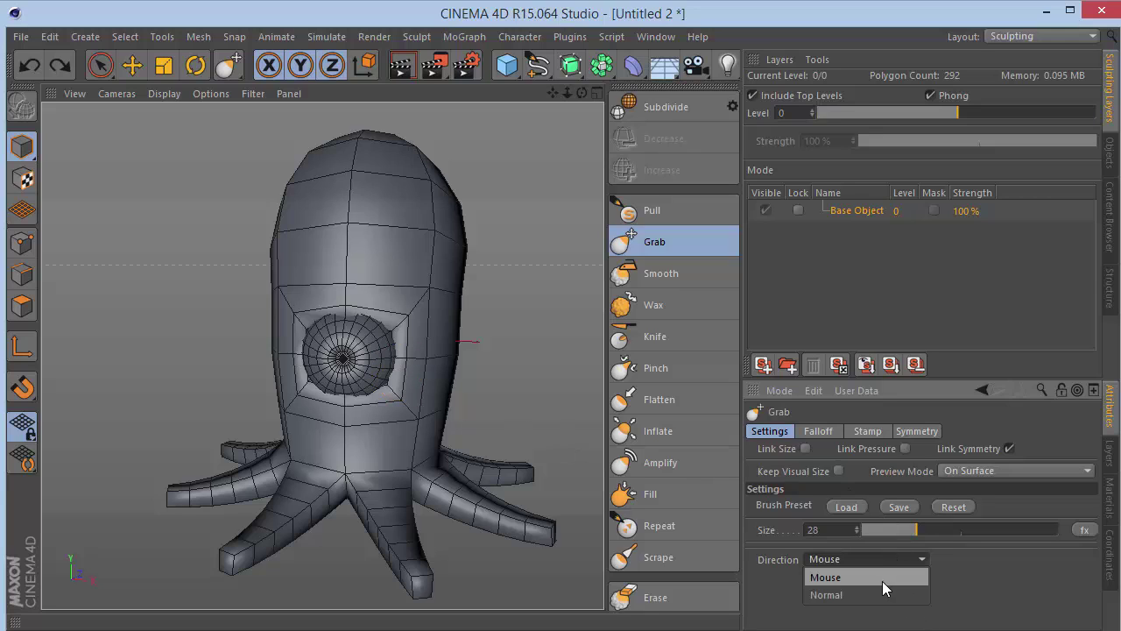
pyautogui.click(973, 474)
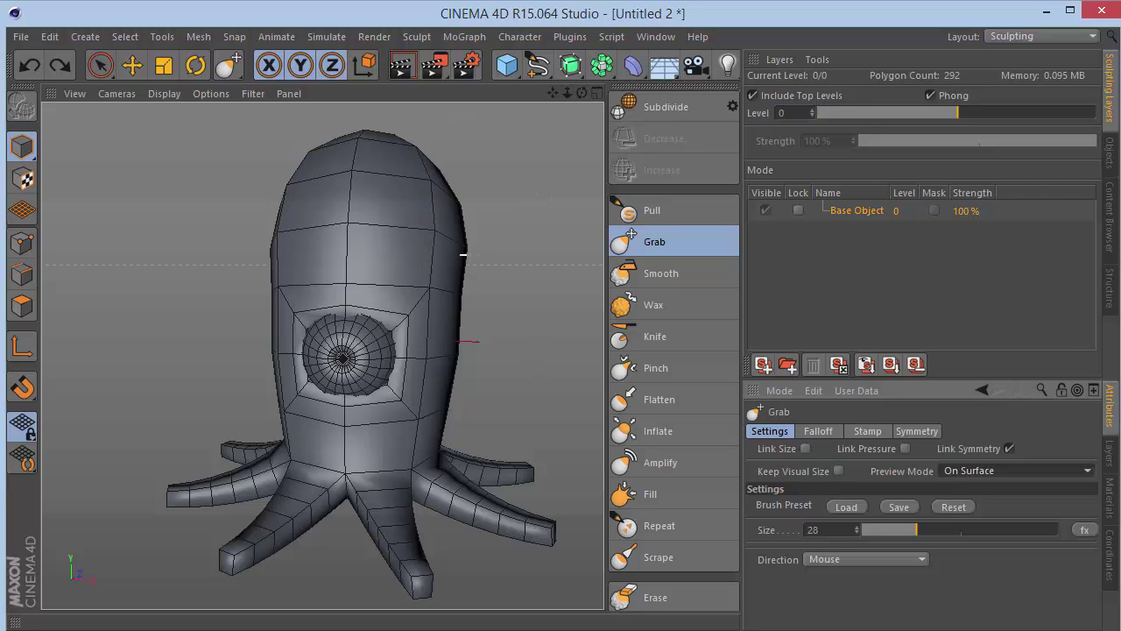
pyautogui.moveTo(827, 530); pyautogui.dragTo(489, 508)
pyautogui.write('3')
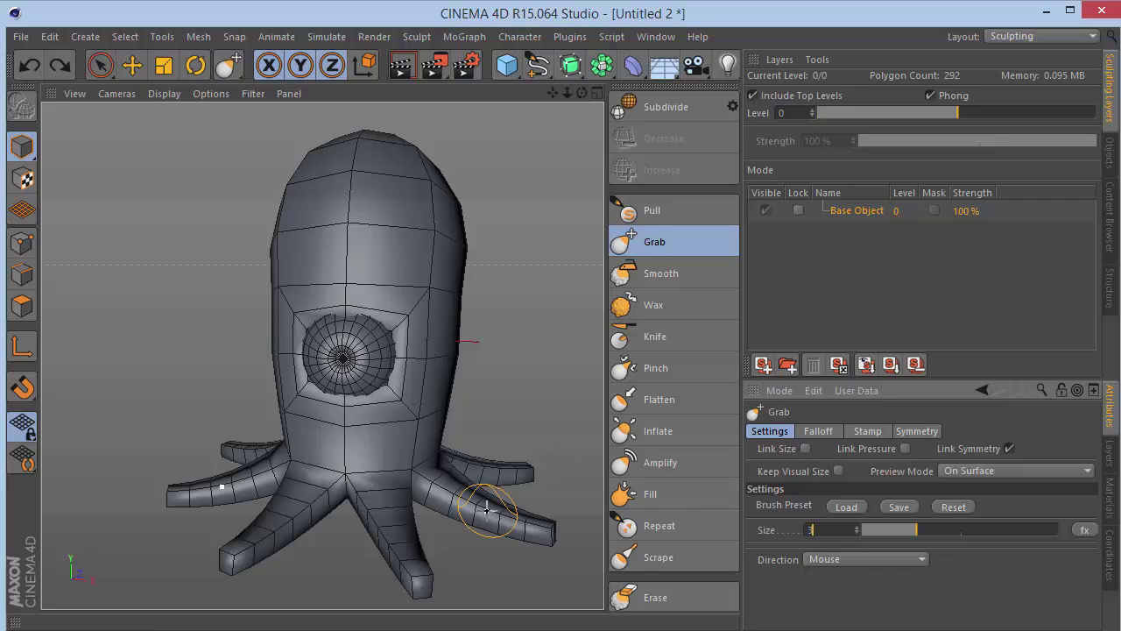
pyautogui.write('5')
pyautogui.press('Return')
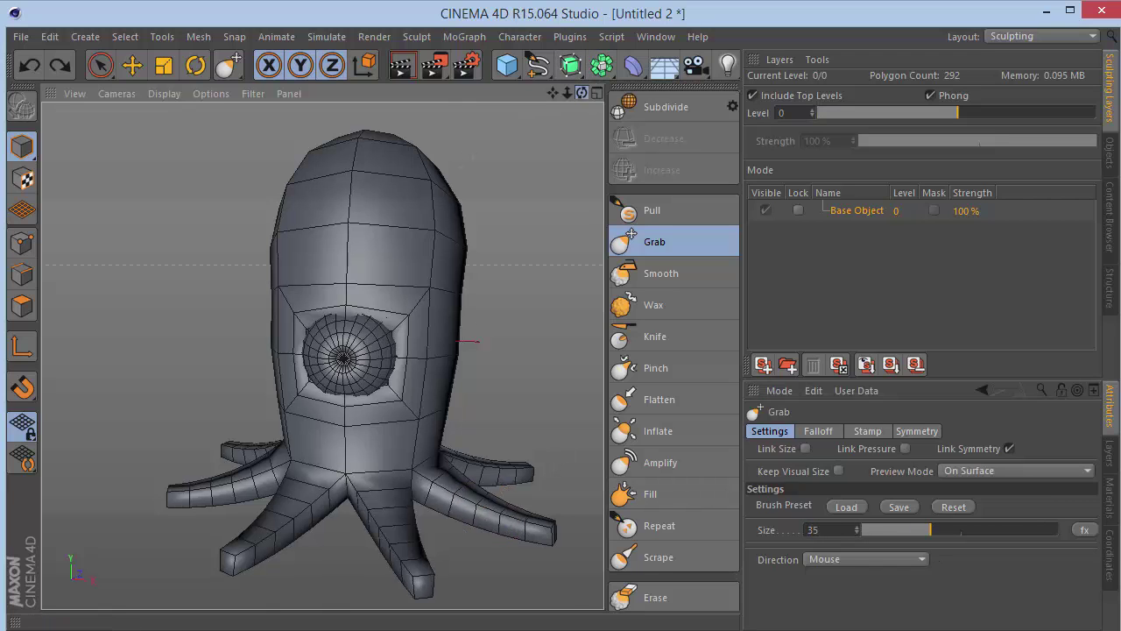
# - Pull the sides of the body outward just above the eye with symmetrical Grab strokes, and undo the stroke on the upper head
pyautogui.moveTo(580, 95)
pyautogui.mouseDown()
pyautogui.moveTo(596, 91)
pyautogui.moveTo(548, 94)
pyautogui.moveTo(631, 94)
pyautogui.mouseUp()
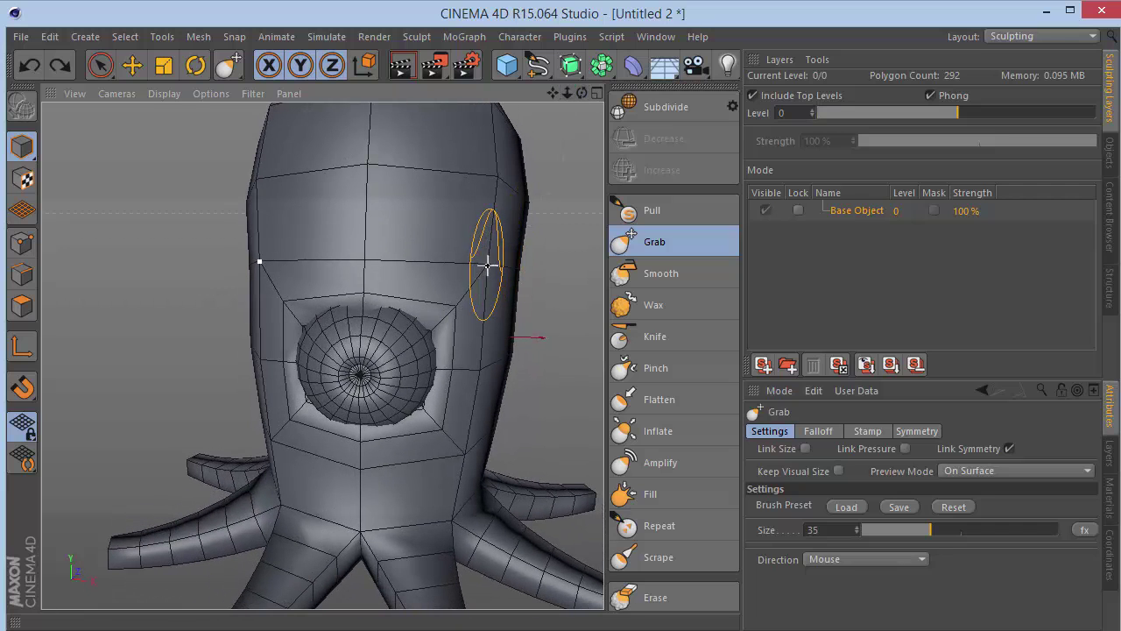
pyautogui.moveTo(488, 265)
pyautogui.mouseDown()
pyautogui.moveTo(500, 262)
pyautogui.moveTo(526, 204)
pyautogui.mouseUp()
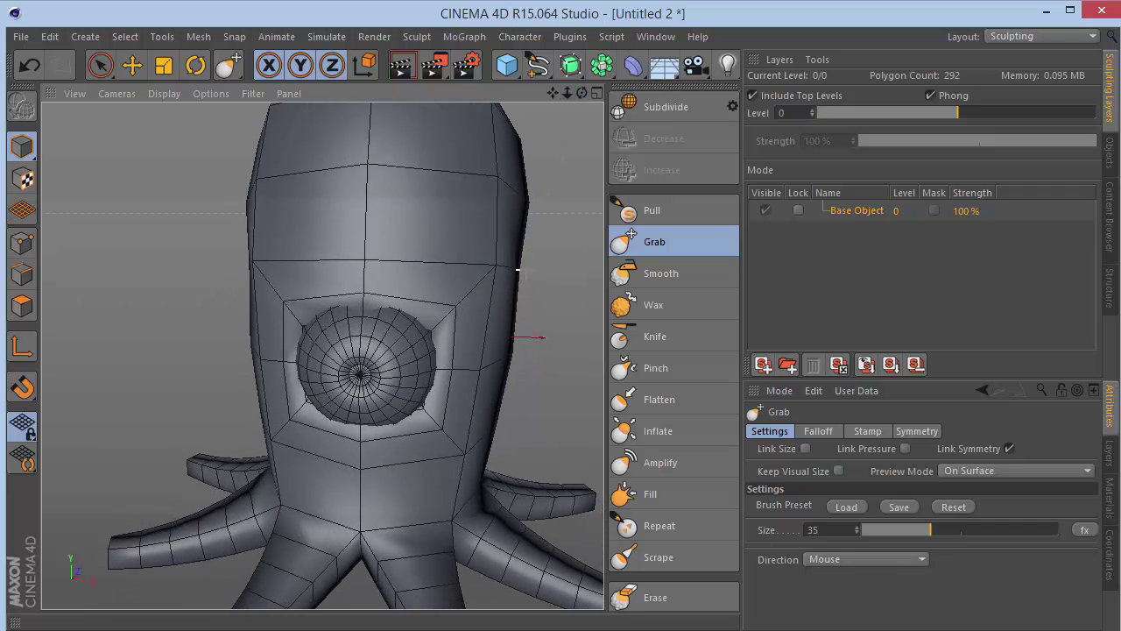
pyautogui.moveTo(518, 269); pyautogui.dragTo(532, 276)
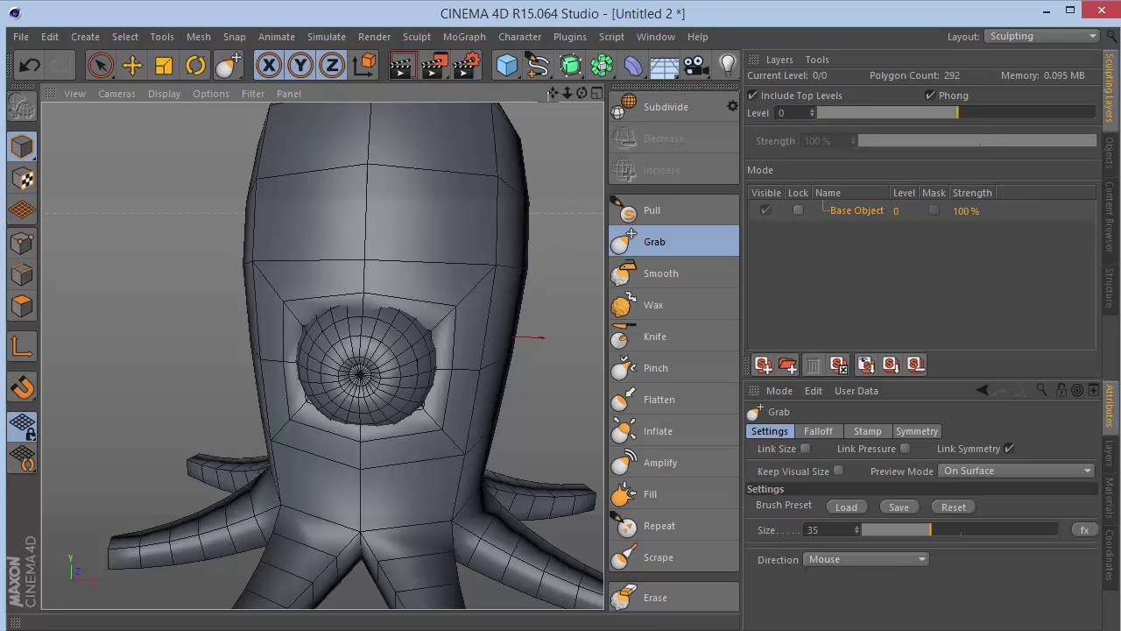
pyautogui.moveTo(567, 94); pyautogui.dragTo(583, 95)
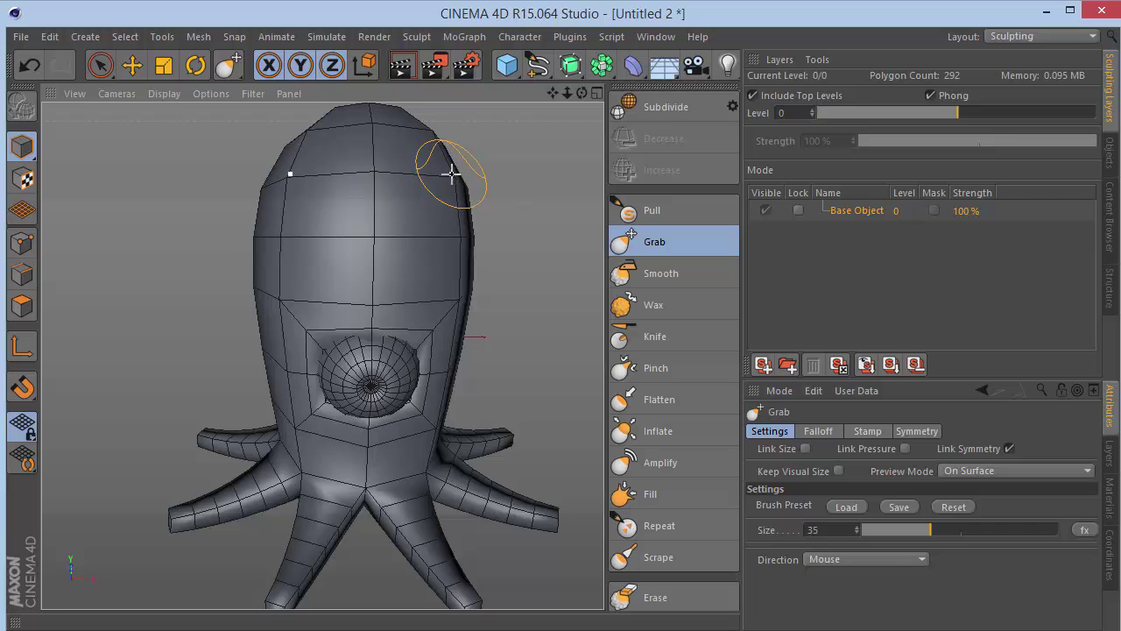
pyautogui.hotkey('ctrl', 'z')
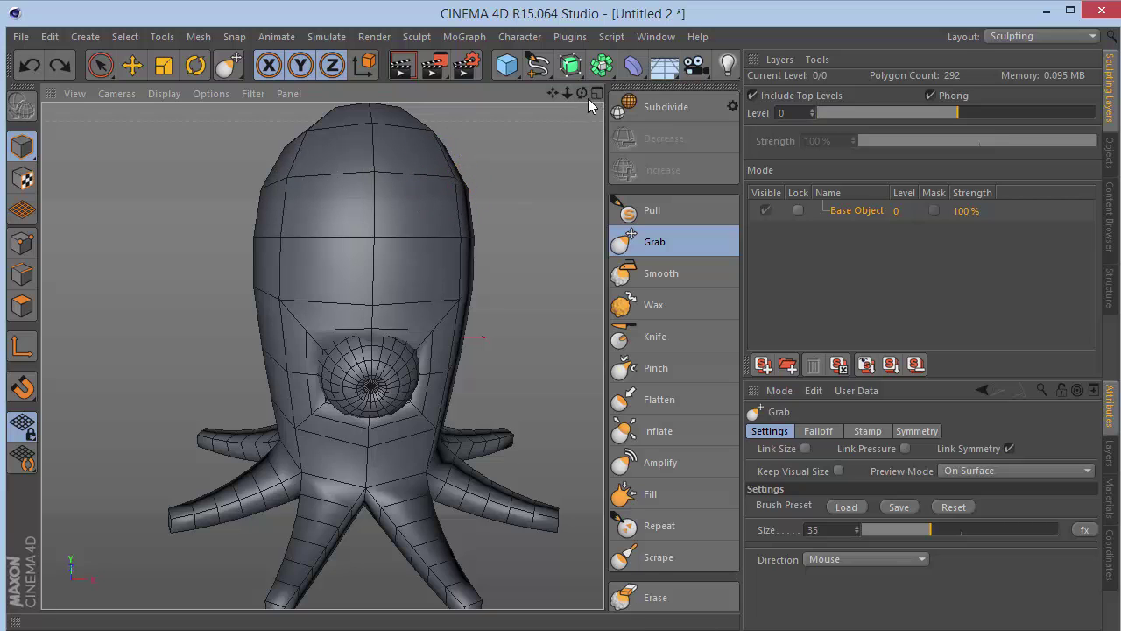
# - Adjust the upper head and the rear side of the body with short symmetrical Grab strokes
pyautogui.moveTo(582, 93); pyautogui.dragTo(567, 98)
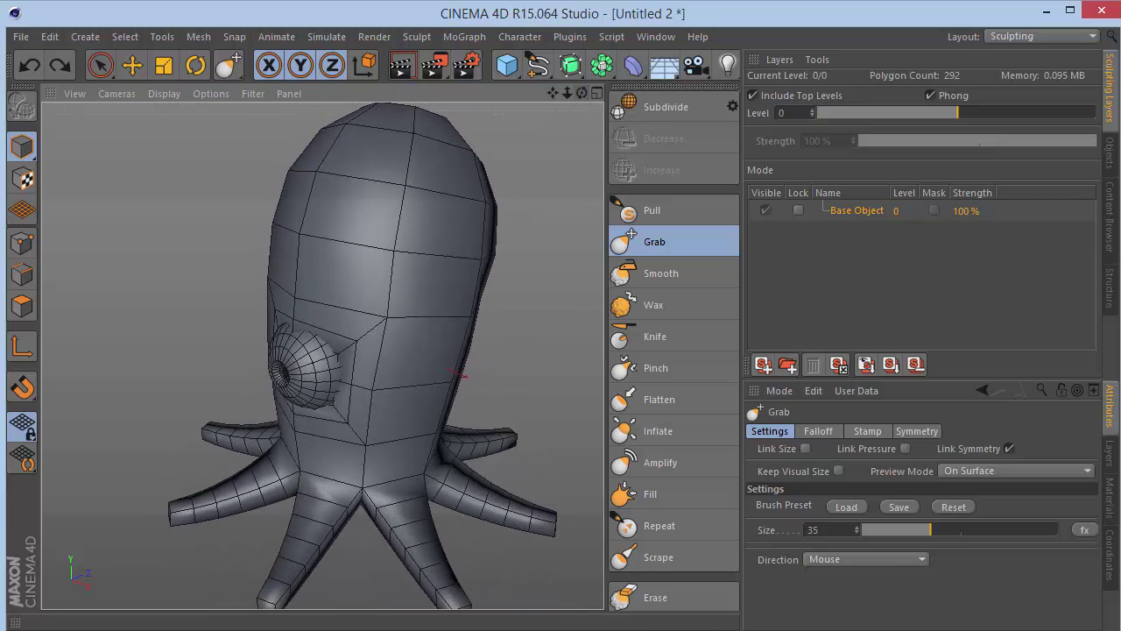
pyautogui.moveTo(491, 200); pyautogui.dragTo(476, 204)
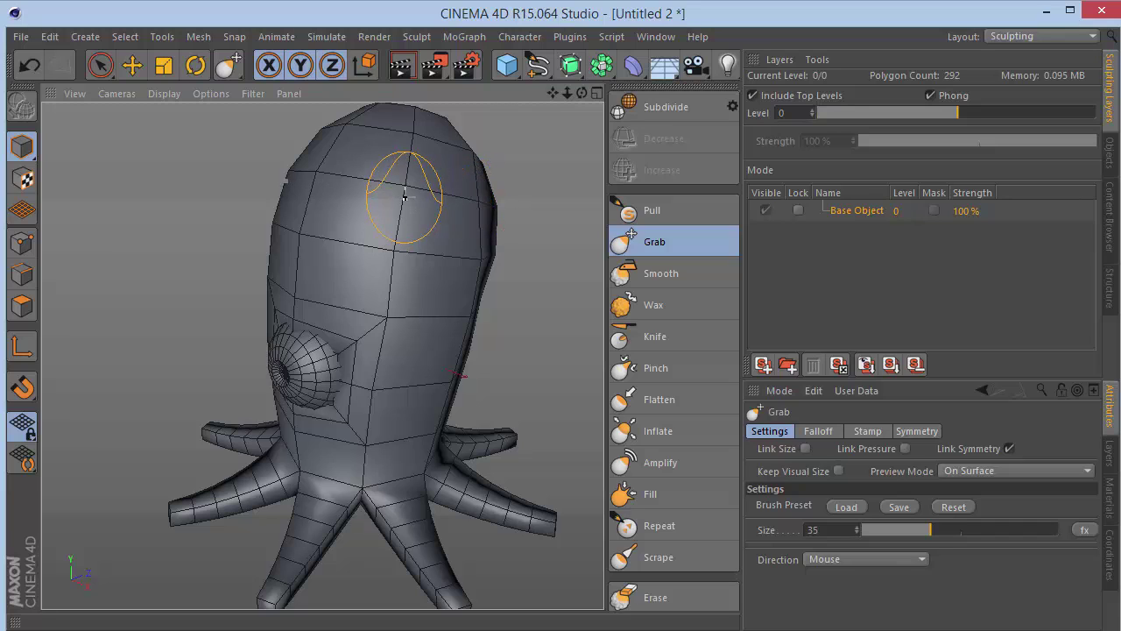
pyautogui.moveTo(406, 194); pyautogui.dragTo(406, 191)
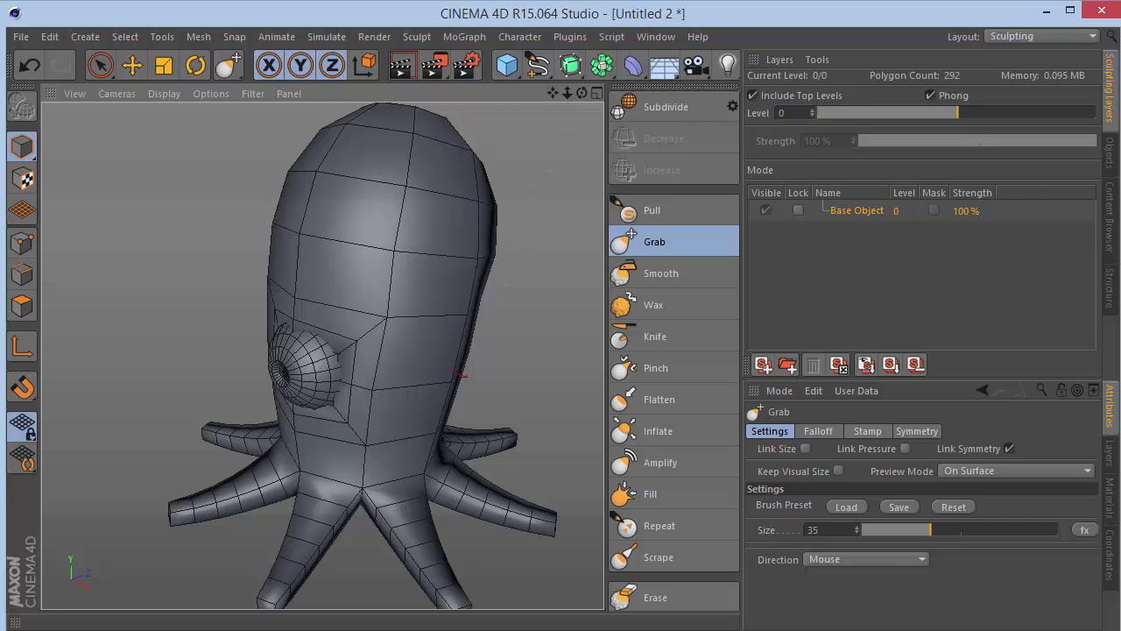
# - Nudge the upper corners of the eye socket slightly toward the eyeball with the Grab brush, and undo the last stroke
pyautogui.moveTo(582, 92); pyautogui.dragTo(643, 94)
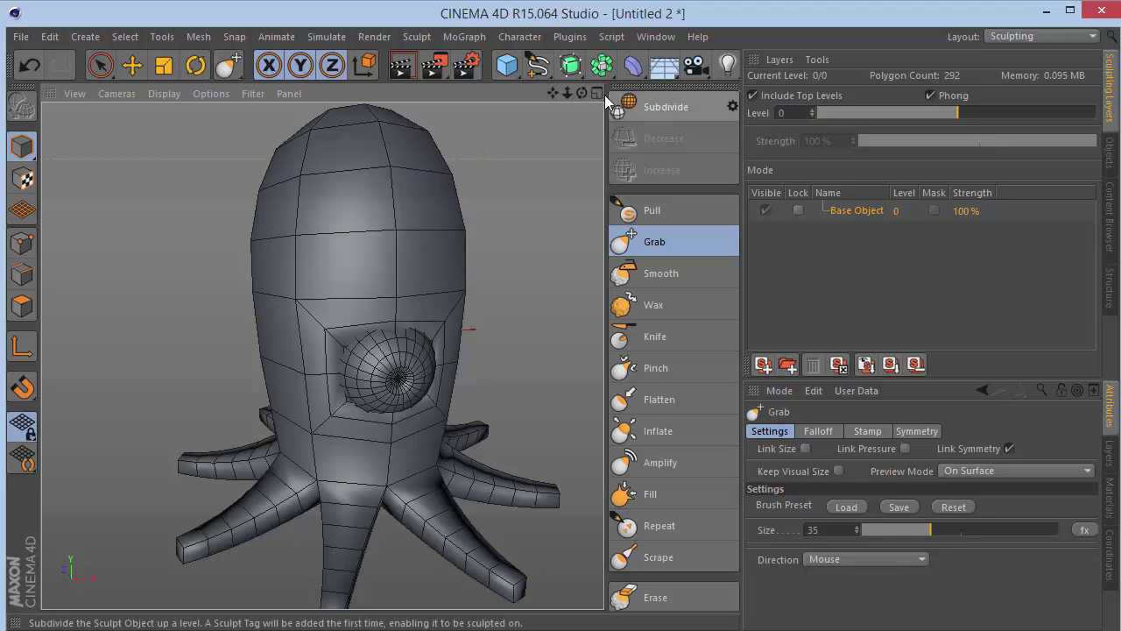
pyautogui.moveTo(582, 93)
pyautogui.mouseDown()
pyautogui.moveTo(568, 84)
pyautogui.moveTo(545, 98)
pyautogui.moveTo(558, 90)
pyautogui.mouseUp()
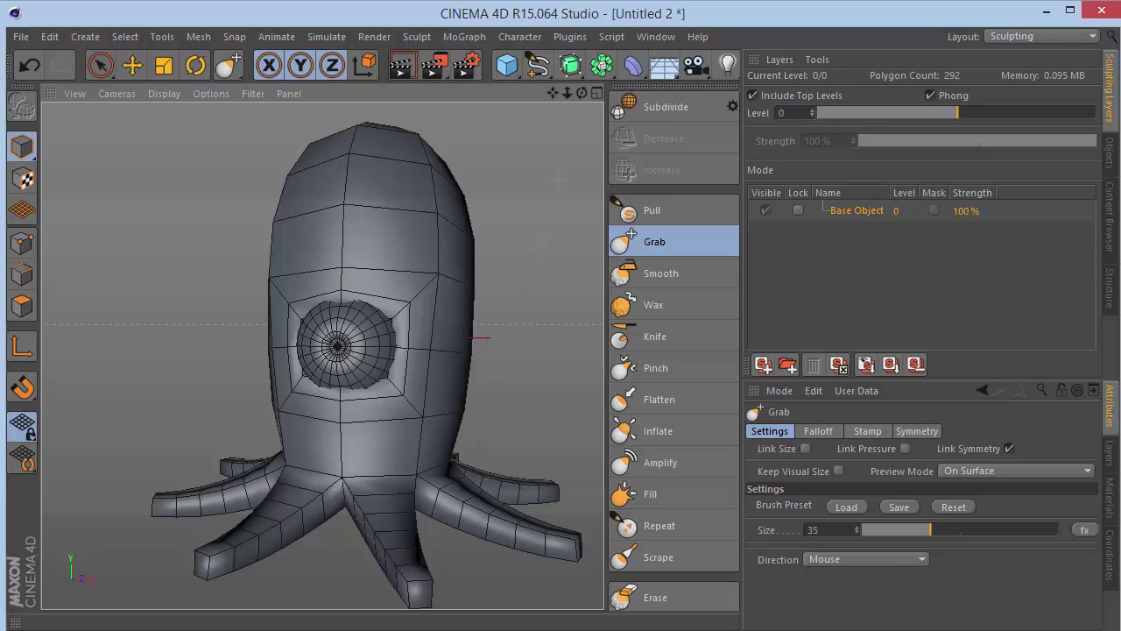
pyautogui.moveTo(570, 92); pyautogui.dragTo(586, 95)
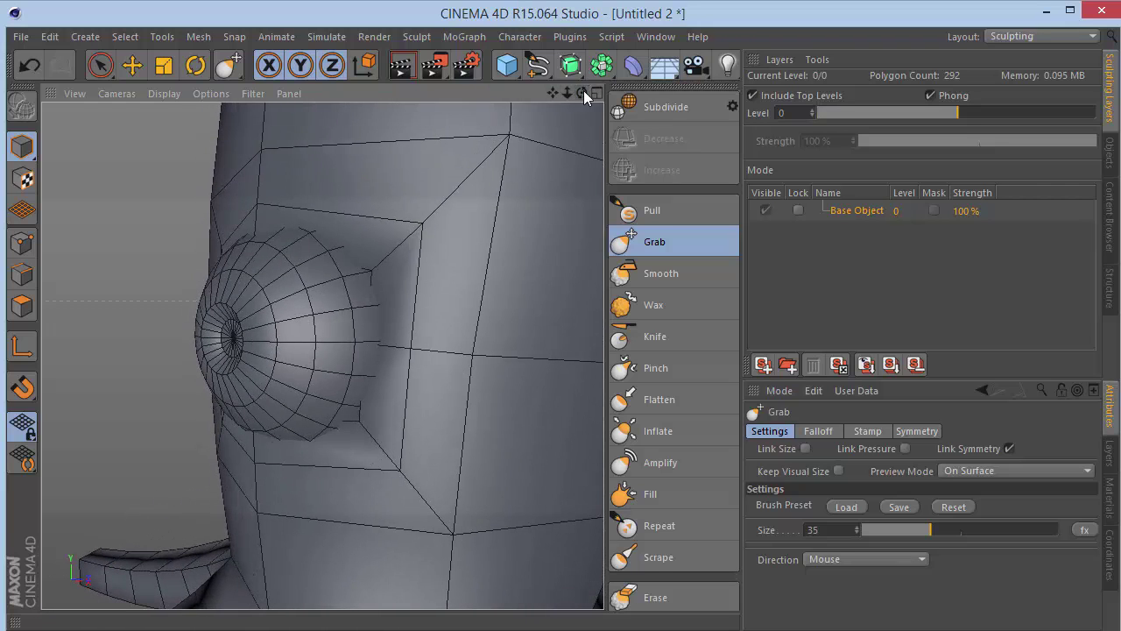
pyautogui.moveTo(416, 225); pyautogui.dragTo(412, 227)
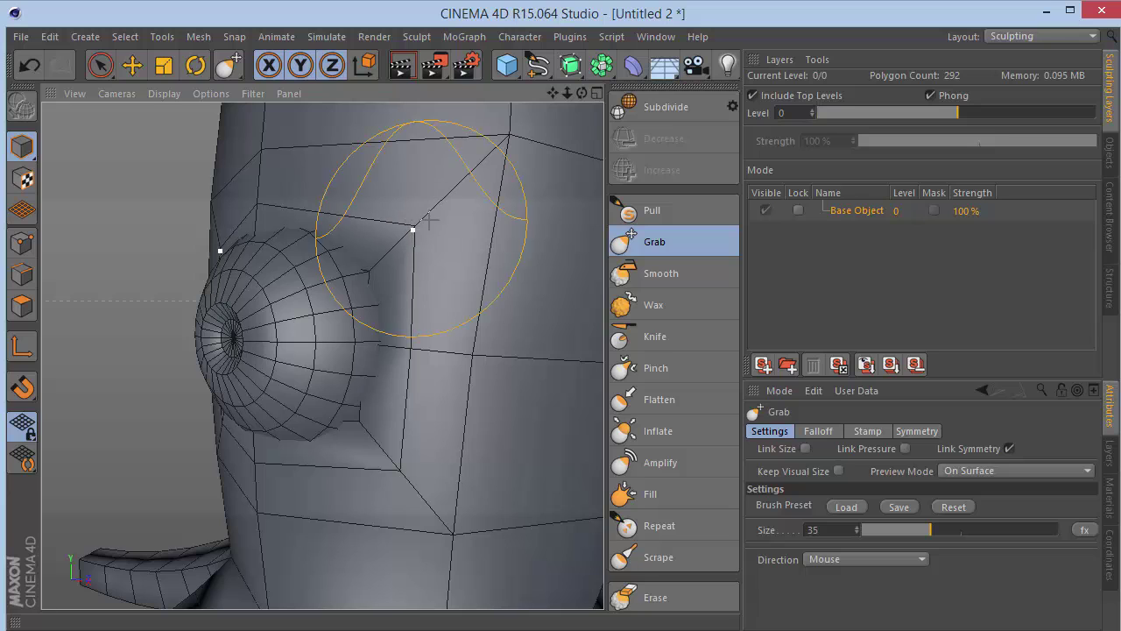
pyautogui.moveTo(581, 93); pyautogui.dragTo(570, 93)
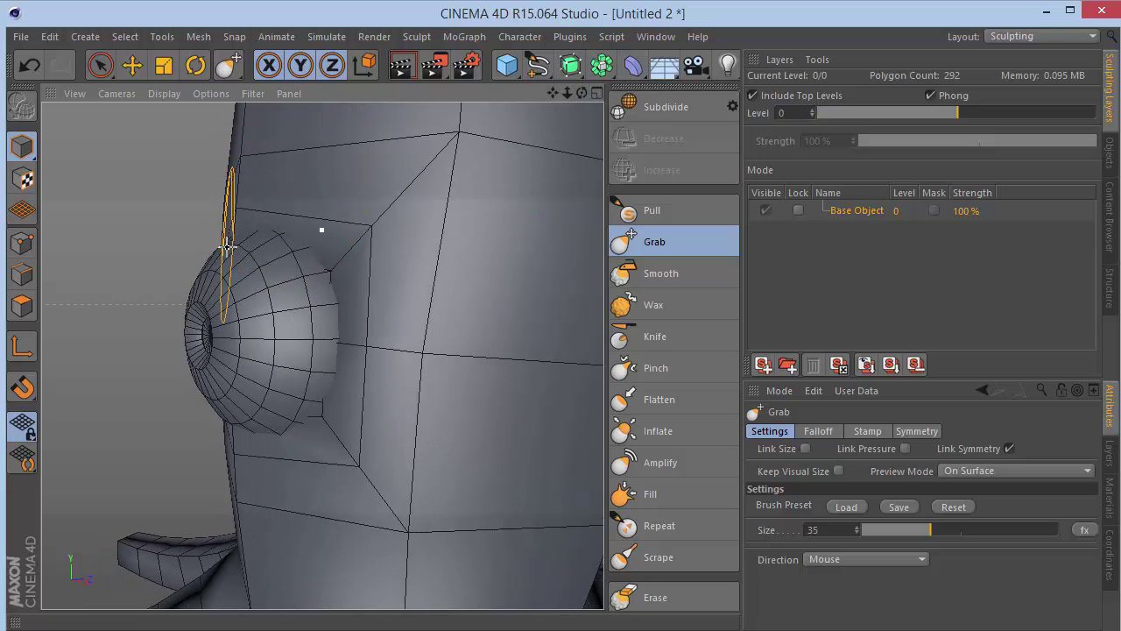
pyautogui.moveTo(226, 247); pyautogui.dragTo(221, 247)
pyautogui.hotkey('ctrl', 'z')
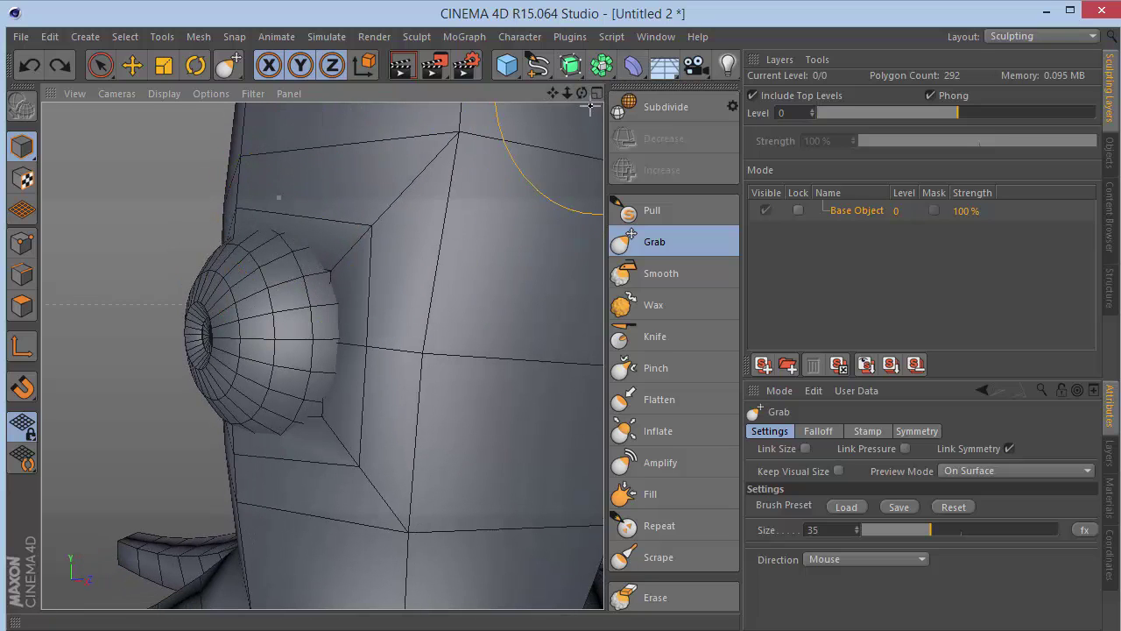
# - Try a Grab stroke on the socket edge above the eyeball, undo it, and pull that edge slightly down over the eyeball instead
pyautogui.moveTo(582, 93); pyautogui.dragTo(585, 97)
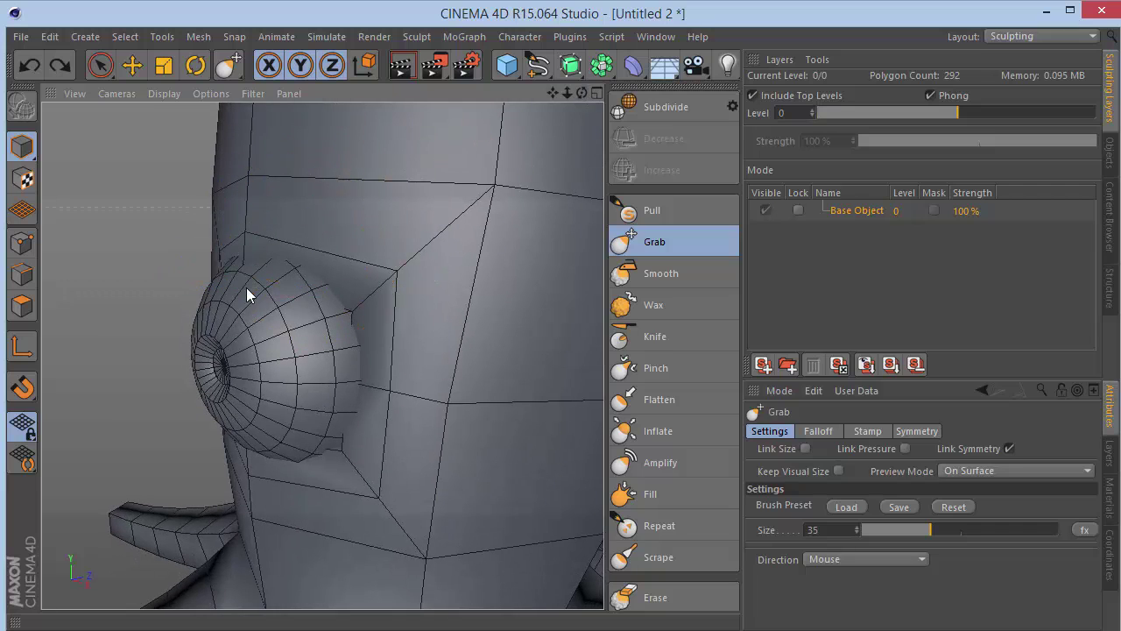
pyautogui.moveTo(251, 271)
pyautogui.mouseDown()
pyautogui.moveTo(238, 279)
pyautogui.moveTo(238, 266)
pyautogui.mouseUp()
pyautogui.hotkey('ctrl', 'z')
pyautogui.moveTo(243, 268); pyautogui.dragTo(238, 274)
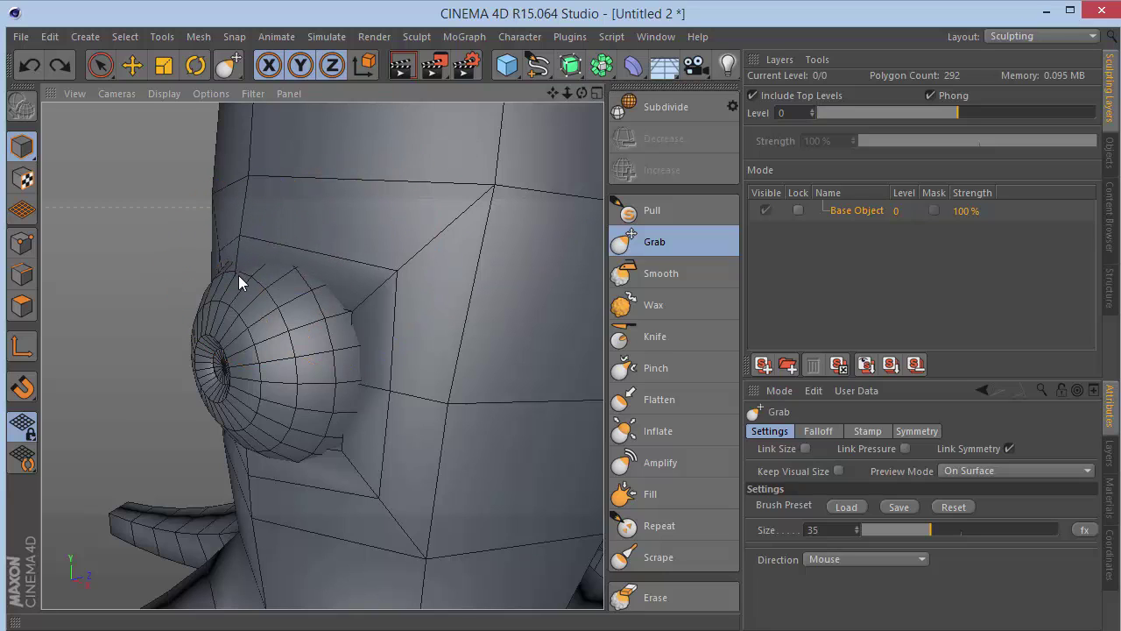
# - Set the Grab brush size to 25
pyautogui.click(833, 529)
pyautogui.press('BackSpace')
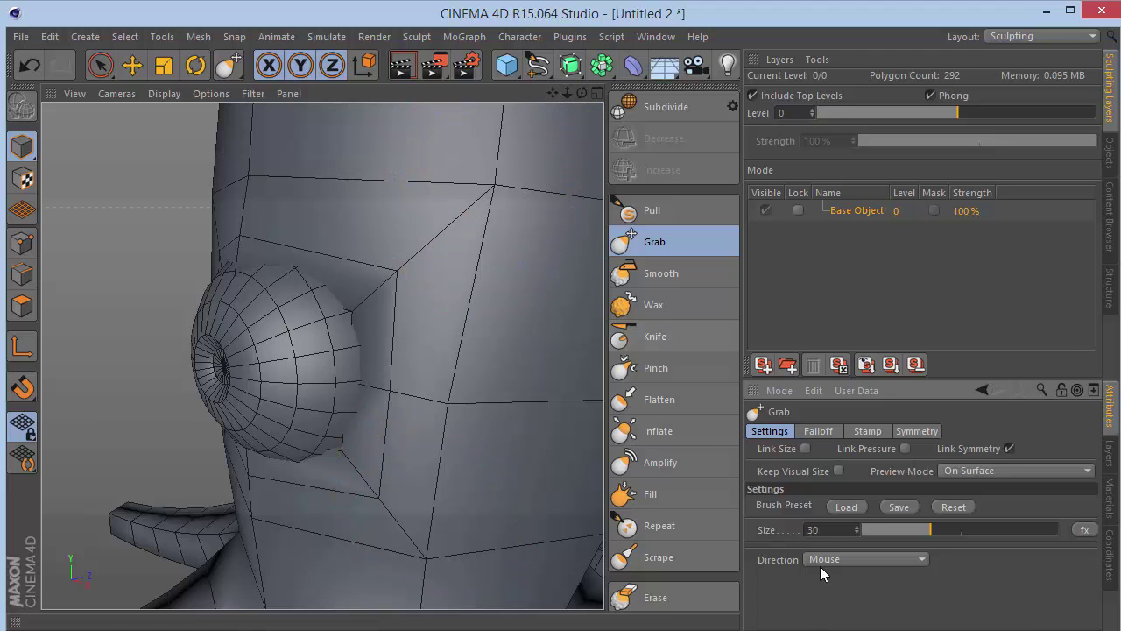
pyautogui.moveTo(828, 527); pyautogui.dragTo(280, 490)
pyautogui.write('25')
pyautogui.press('Return')
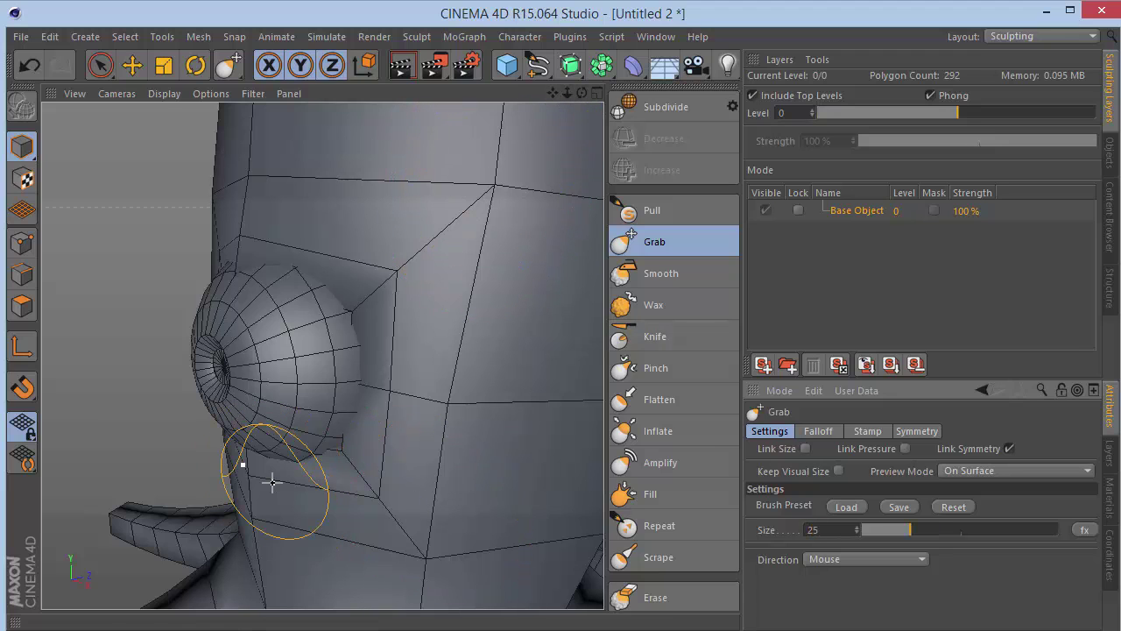
# - Round the eye socket's square outline into an even ring around the eyeball with symmetrical Grab strokes
pyautogui.moveTo(582, 93)
pyautogui.mouseDown()
pyautogui.moveTo(582, 75)
pyautogui.moveTo(591, 85)
pyautogui.mouseUp()
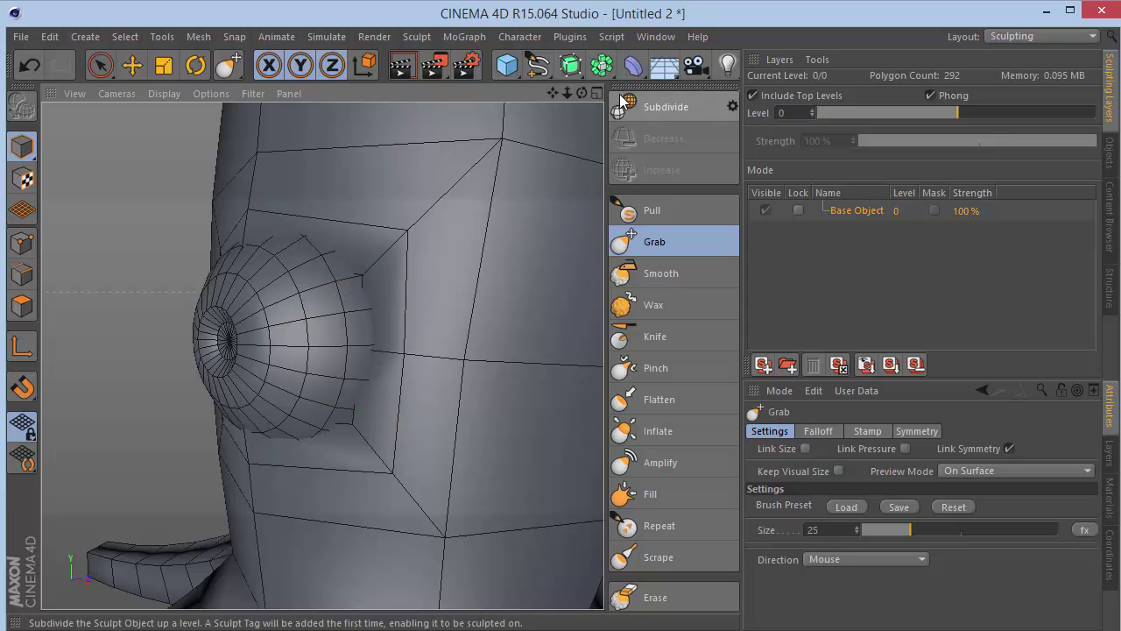
pyautogui.moveTo(582, 92); pyautogui.dragTo(581, 91)
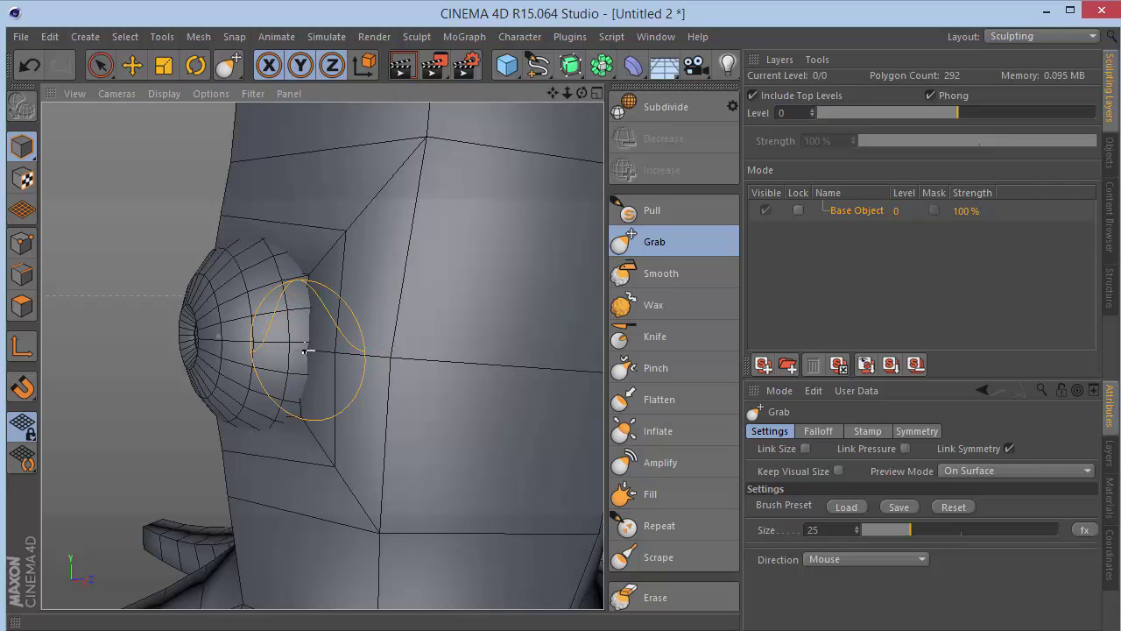
pyautogui.moveTo(582, 93); pyautogui.dragTo(583, 93)
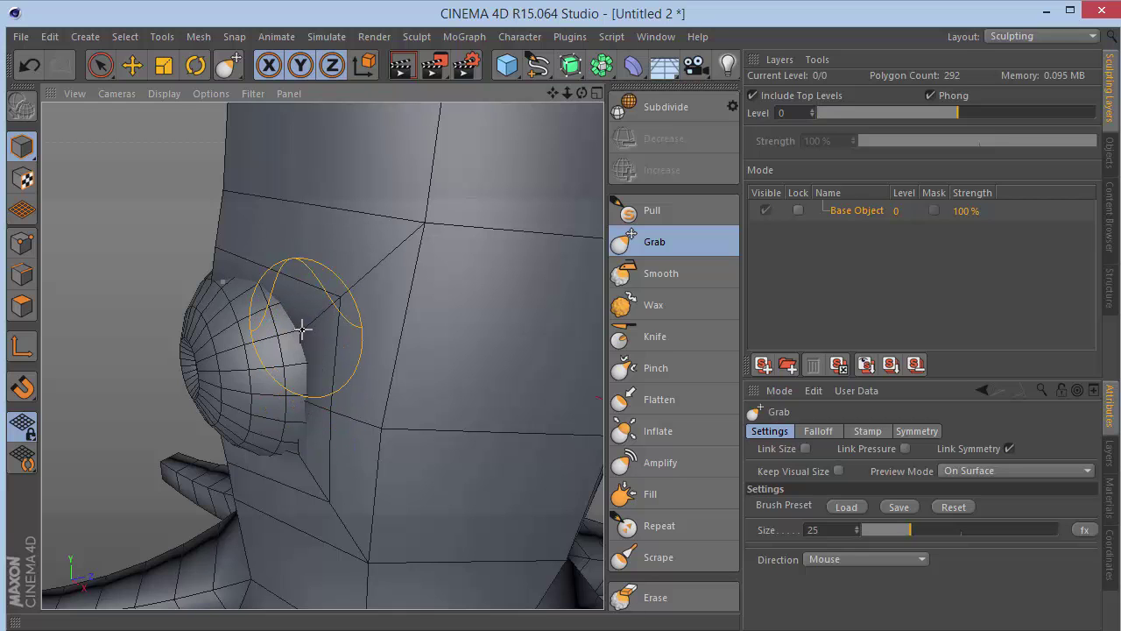
pyautogui.moveTo(582, 93); pyautogui.dragTo(582, 93)
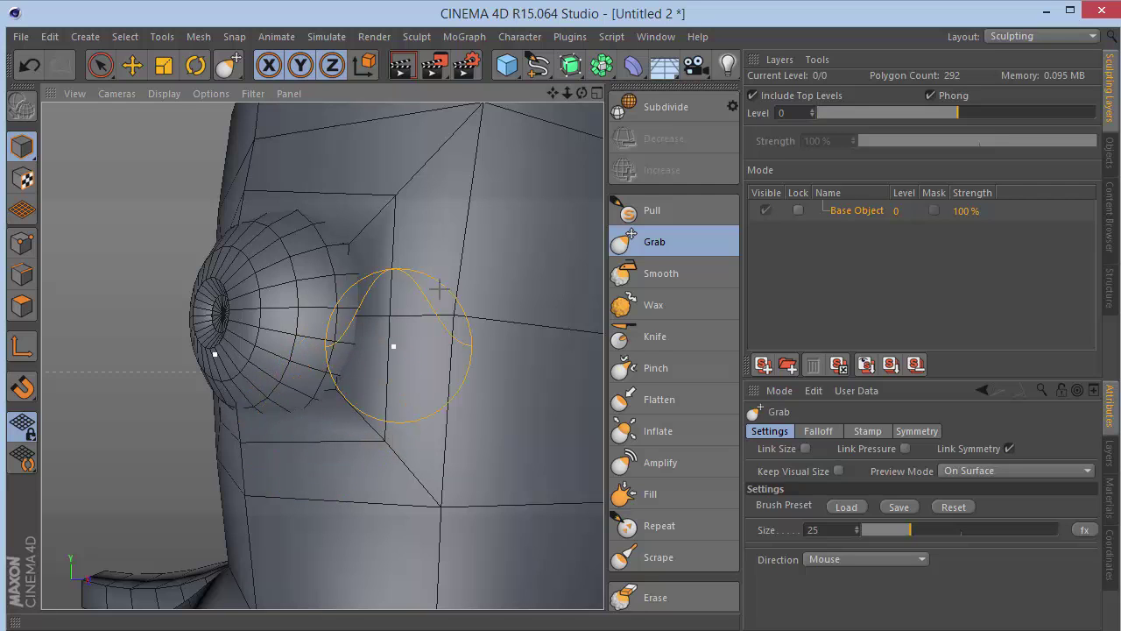
pyautogui.moveTo(582, 90); pyautogui.dragTo(569, 93)
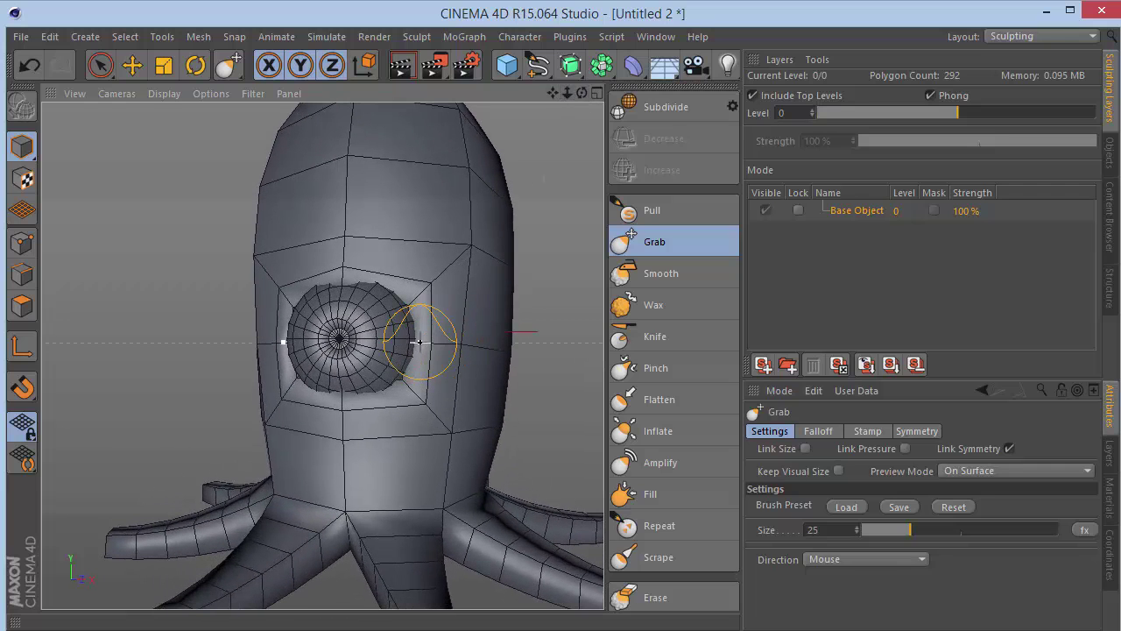
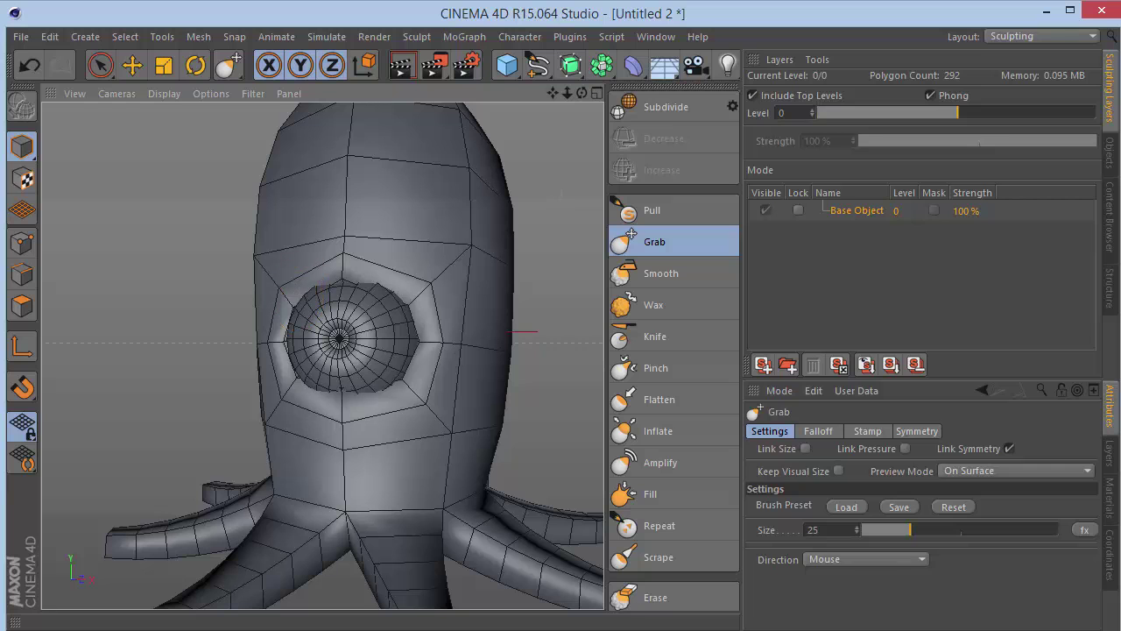
pyautogui.moveTo(582, 92); pyautogui.dragTo(617, 100)
pyautogui.moveTo(394, 379); pyautogui.dragTo(337, 364)
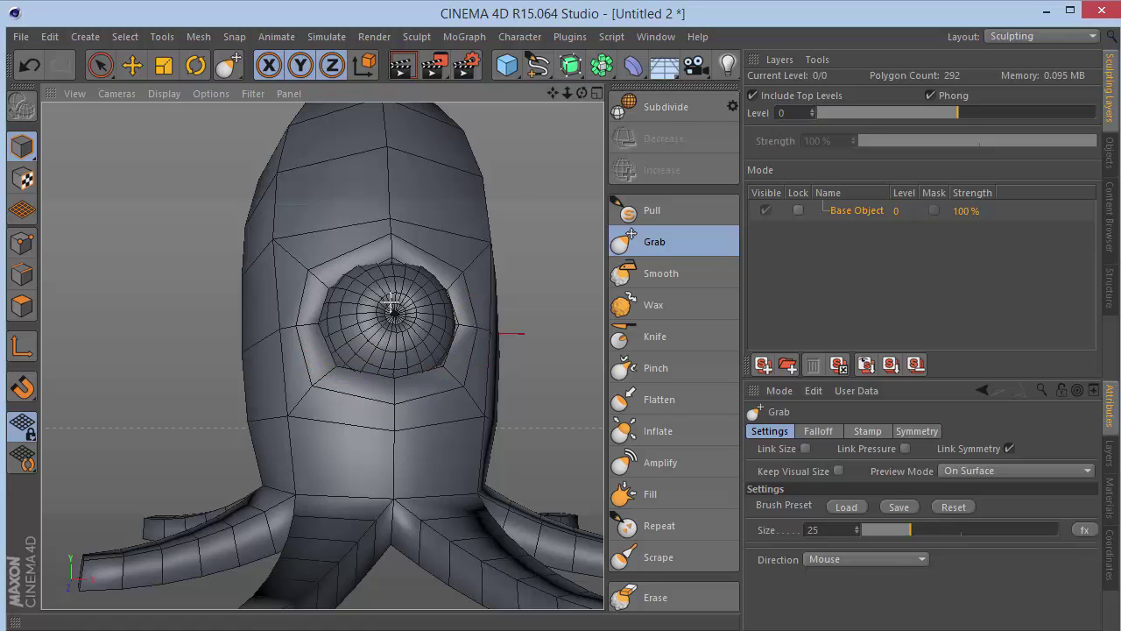
pyautogui.moveTo(438, 285); pyautogui.dragTo(445, 285)
# - Subdivide the body to level 1 and nudge the upper socket rim with the Grab brush
pyautogui.moveTo(582, 96)
pyautogui.mouseDown()
pyautogui.moveTo(525, 100)
pyautogui.moveTo(622, 95)
pyautogui.moveTo(561, 95)
pyautogui.moveTo(584, 94)
pyautogui.mouseUp()
pyautogui.click(627, 106)
pyautogui.moveTo(567, 94); pyautogui.dragTo(629, 94)
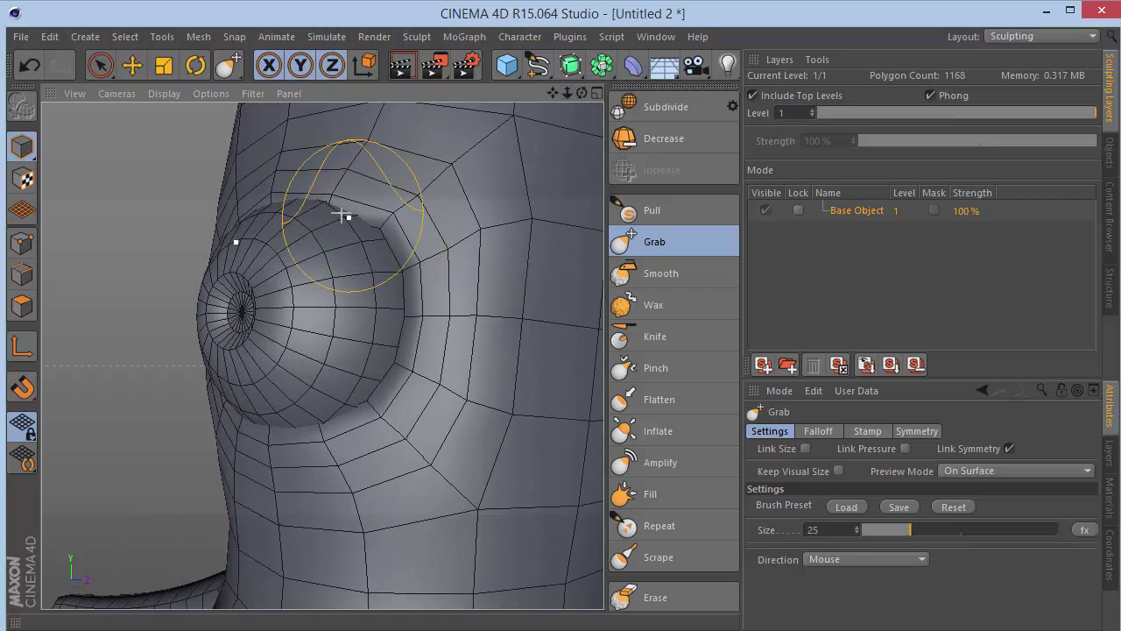
pyautogui.moveTo(276, 190); pyautogui.dragTo(269, 180)
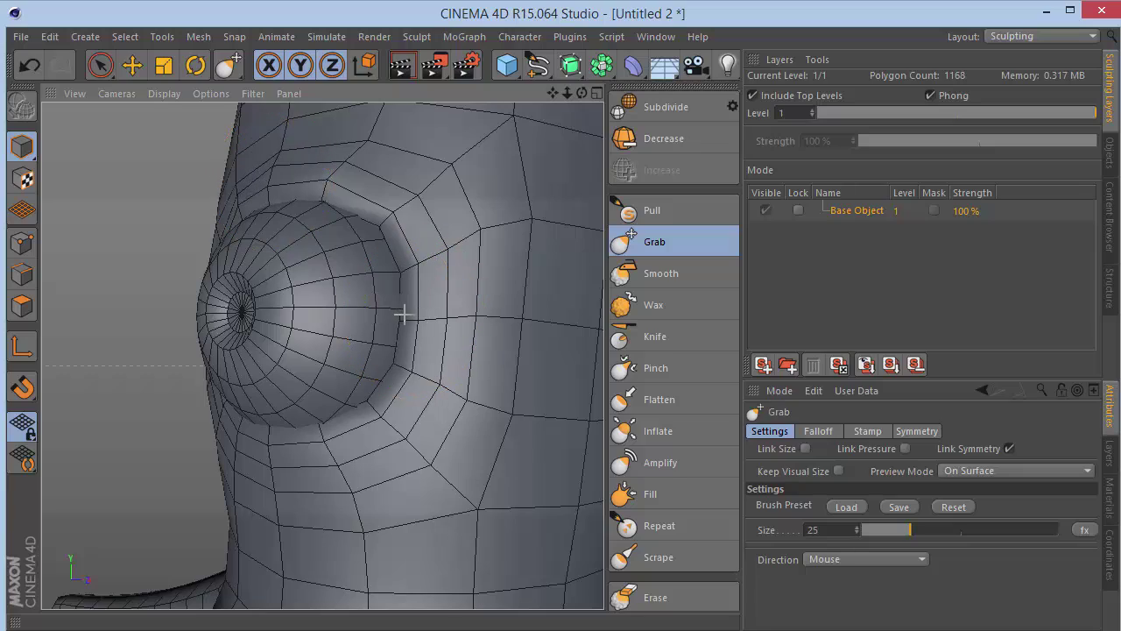
pyautogui.moveTo(583, 93)
pyautogui.mouseDown()
pyautogui.moveTo(695, 94)
pyautogui.moveTo(564, 94)
pyautogui.moveTo(584, 97)
pyautogui.mouseUp()
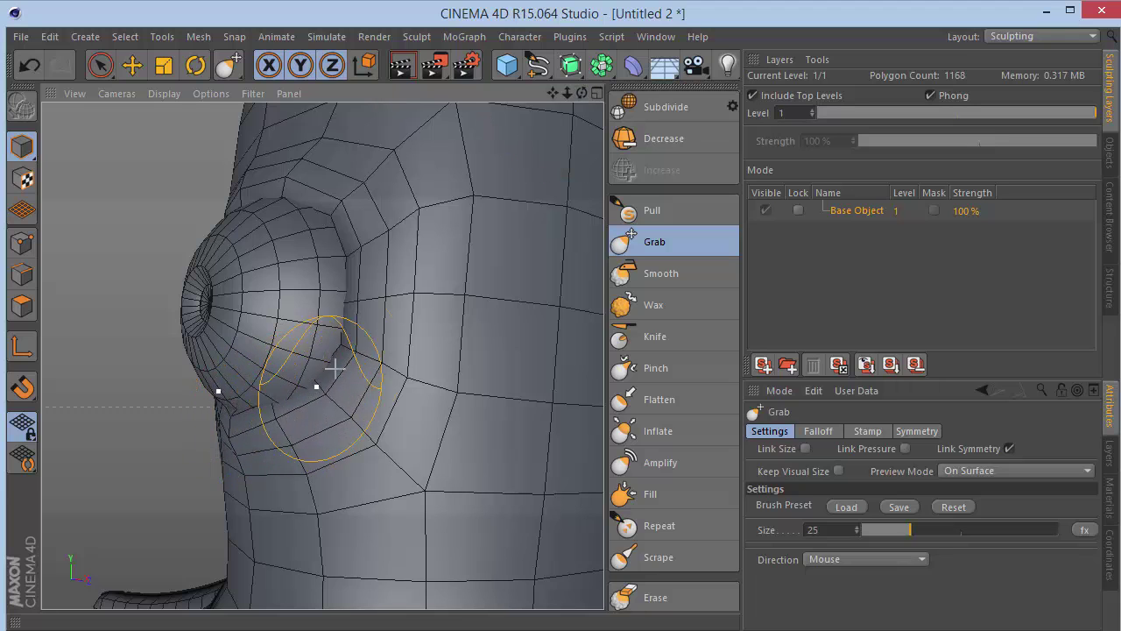
# - Refine the socket rim so it closes around the eyeball, working on it from several sides
pyautogui.moveTo(581, 94); pyautogui.dragTo(801, 98)
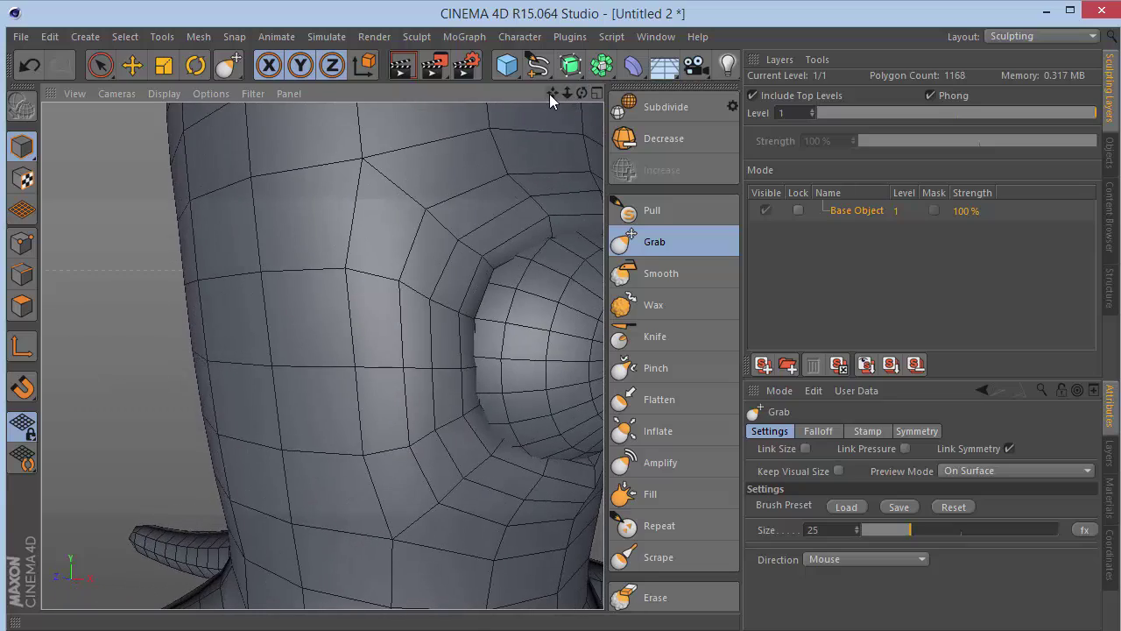
pyautogui.moveTo(552, 93); pyautogui.dragTo(285, 94)
pyautogui.moveTo(582, 93); pyautogui.dragTo(307, 93)
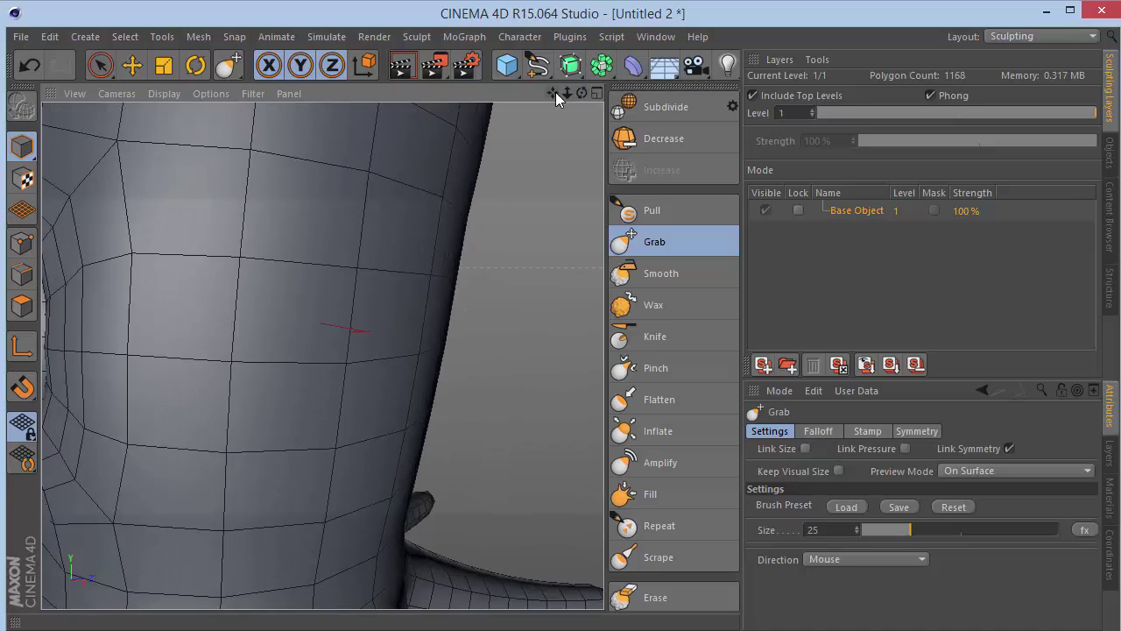
pyautogui.moveTo(554, 93); pyautogui.dragTo(775, 68)
pyautogui.moveTo(582, 92); pyautogui.dragTo(526, 105)
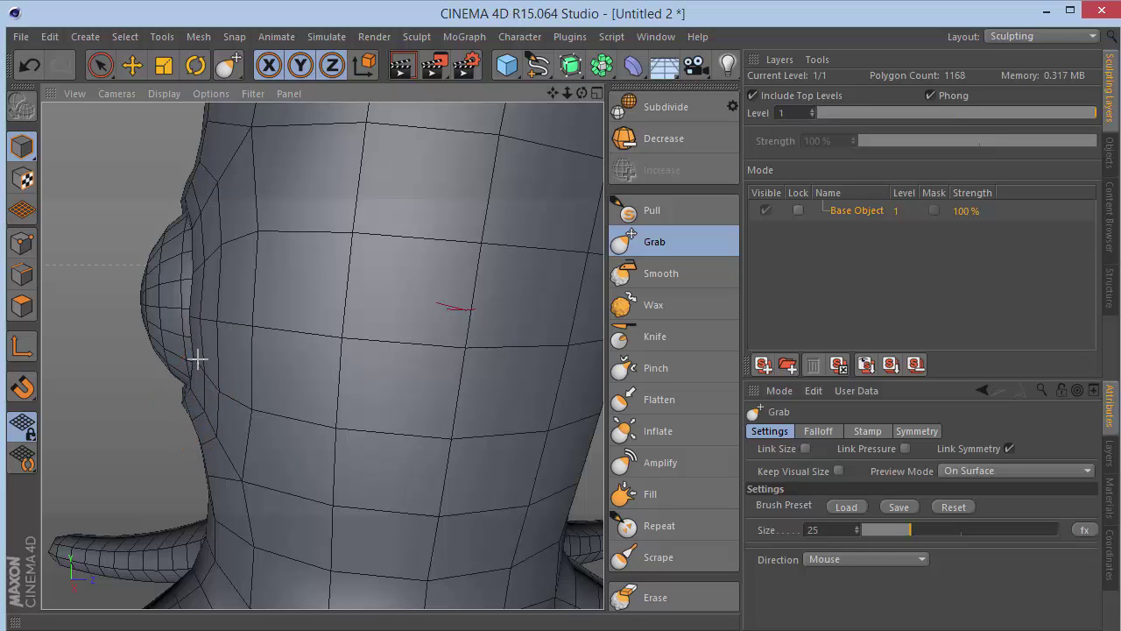
pyautogui.moveTo(582, 93)
pyautogui.mouseDown()
pyautogui.moveTo(666, 98)
pyautogui.moveTo(759, 124)
pyautogui.moveTo(442, 95)
pyautogui.moveTo(583, 87)
pyautogui.mouseUp()
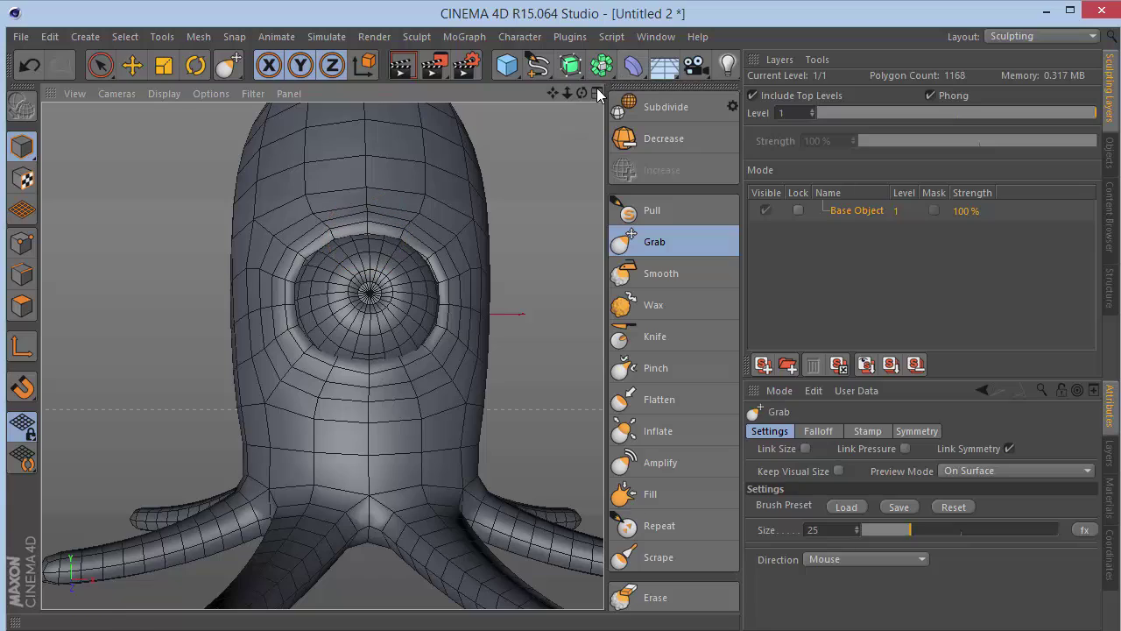
# - Compare the body at sculpt levels 0 and 1, and subdivide it twice more to level 3
pyautogui.moveTo(582, 93); pyautogui.dragTo(562, 121)
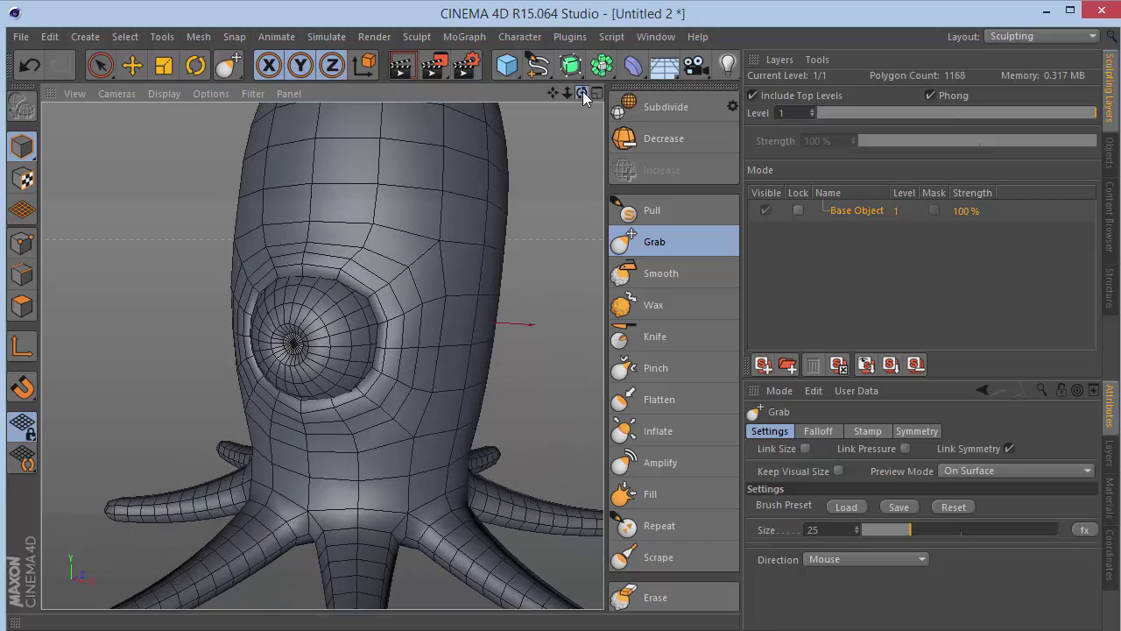
pyautogui.click(663, 133)
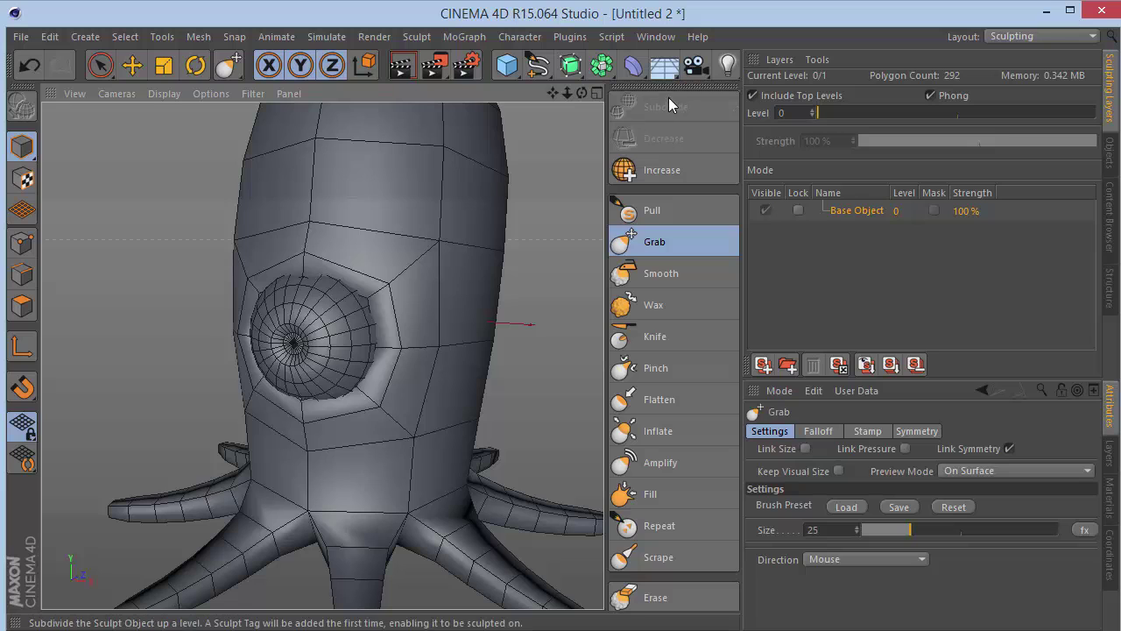
pyautogui.click(681, 169)
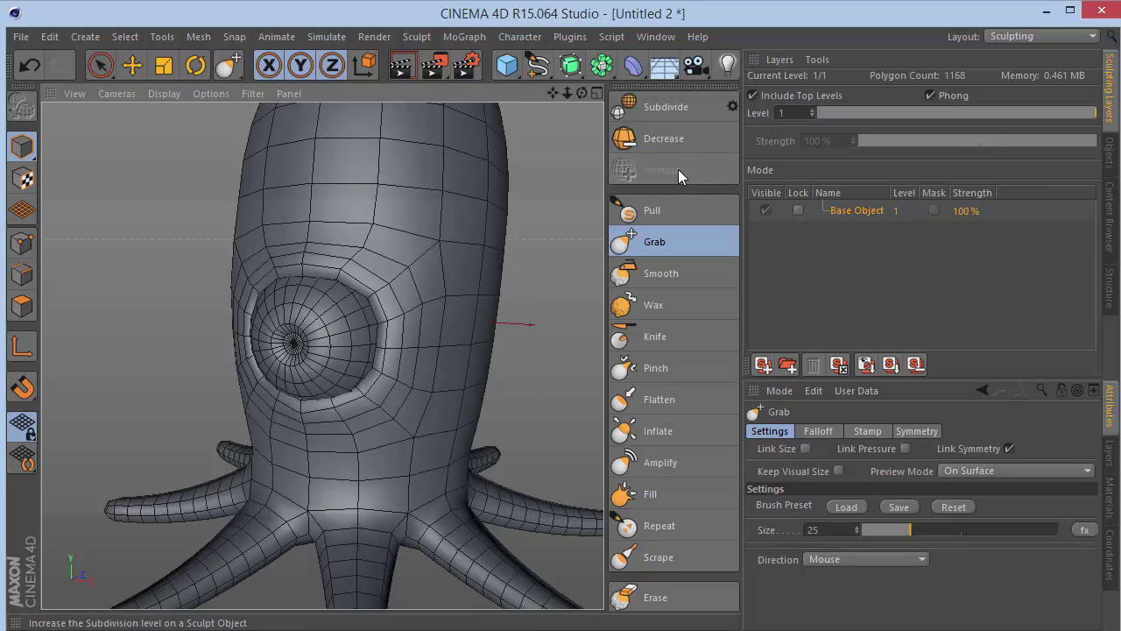
pyautogui.click(677, 111)
pyautogui.click(677, 110)
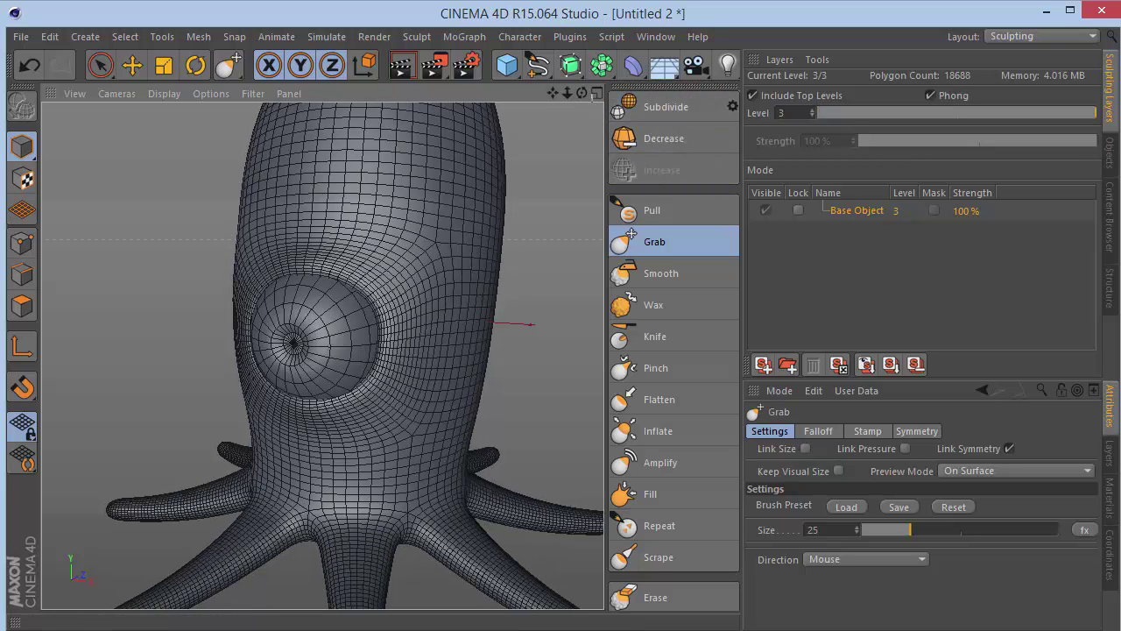
pyautogui.moveTo(582, 93)
pyautogui.mouseDown()
pyautogui.moveTo(513, 91)
pyautogui.moveTo(543, 132)
pyautogui.moveTo(598, 102)
pyautogui.moveTo(560, 76)
pyautogui.moveTo(517, 81)
pyautogui.moveTo(536, 60)
pyautogui.moveTo(561, 74)
pyautogui.moveTo(590, 128)
pyautogui.mouseUp()
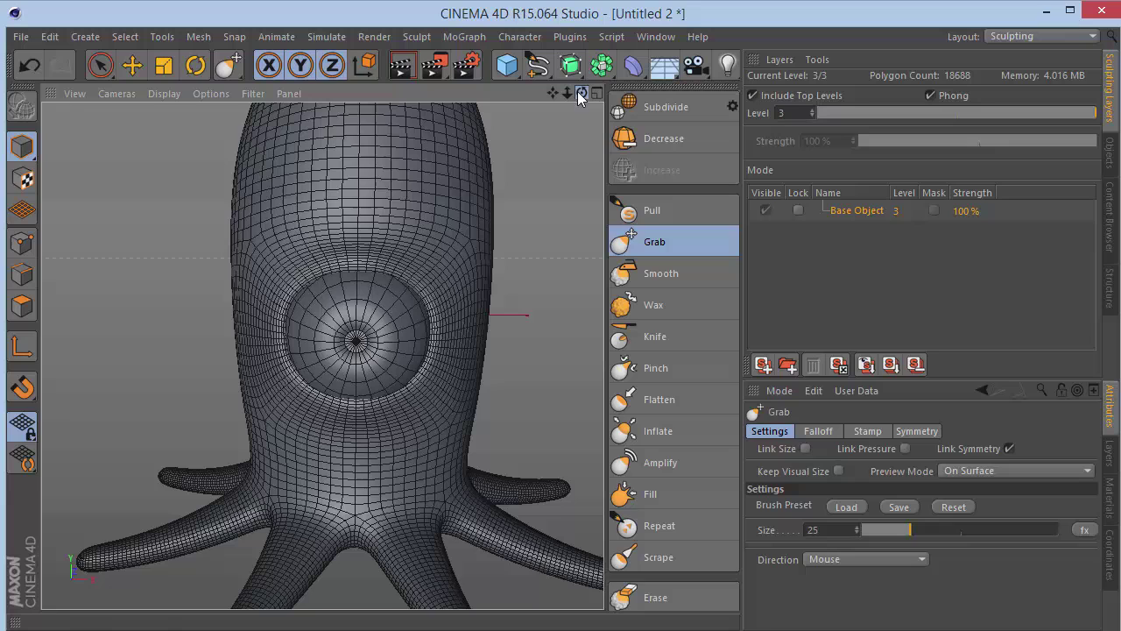
# - Lower the body's sculpt level to 1 and set the Grab brush size to 30
pyautogui.click(650, 143)
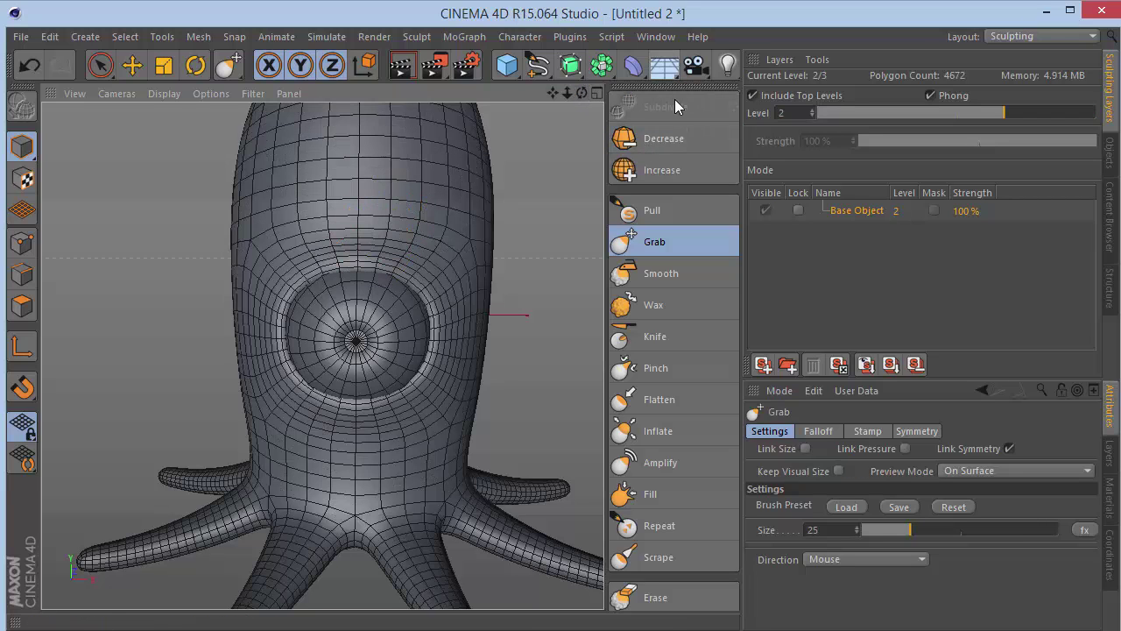
pyautogui.click(667, 140)
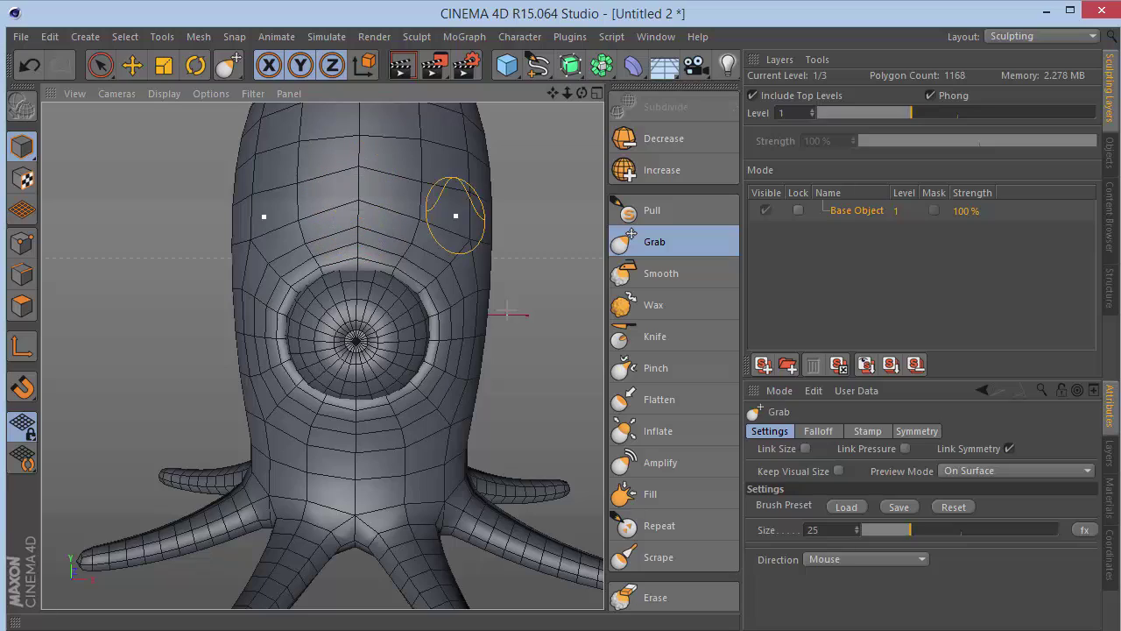
pyautogui.moveTo(582, 93); pyautogui.dragTo(553, 162)
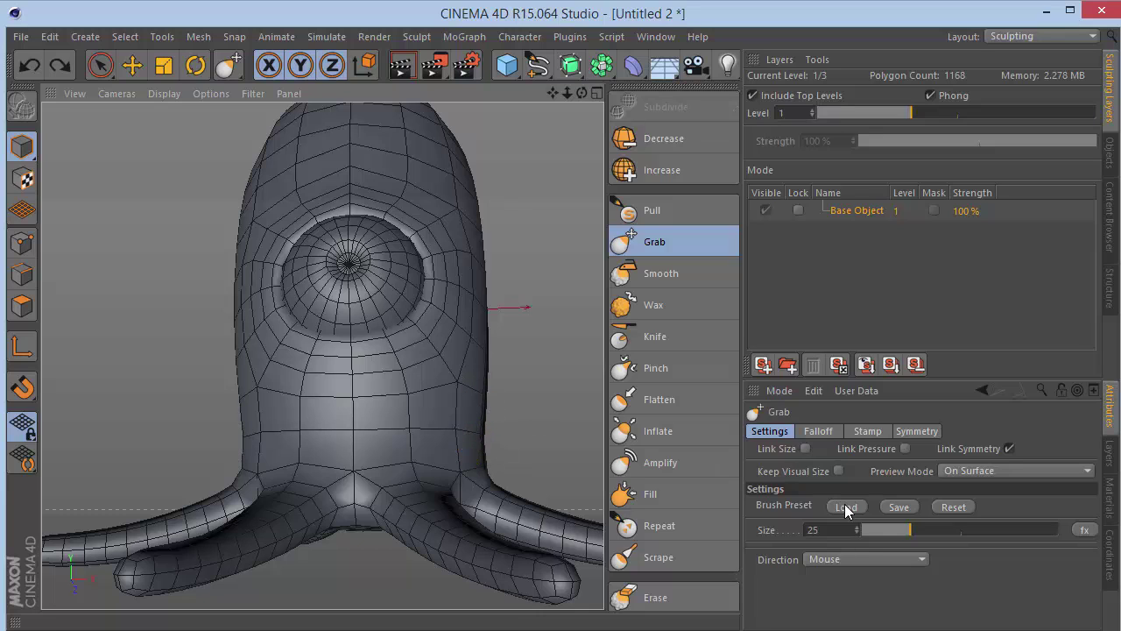
pyautogui.click(832, 529)
pyautogui.press('Return')
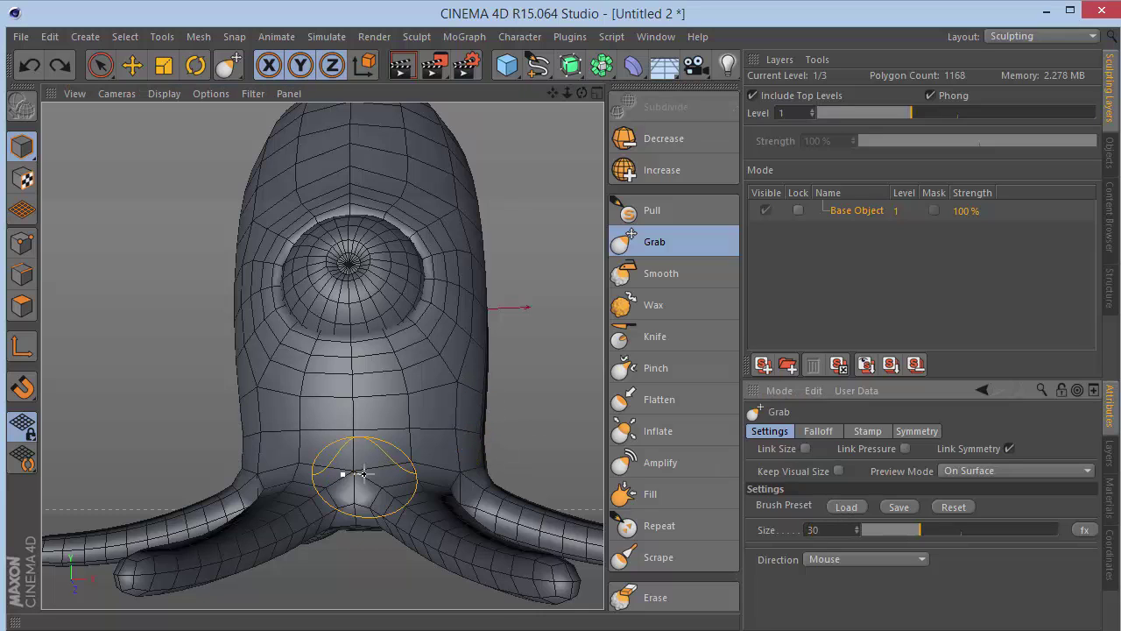
# - Narrow the body just above the tentacles and widen its sides beside the eye with symmetrical Grab strokes
pyautogui.click(479, 429)
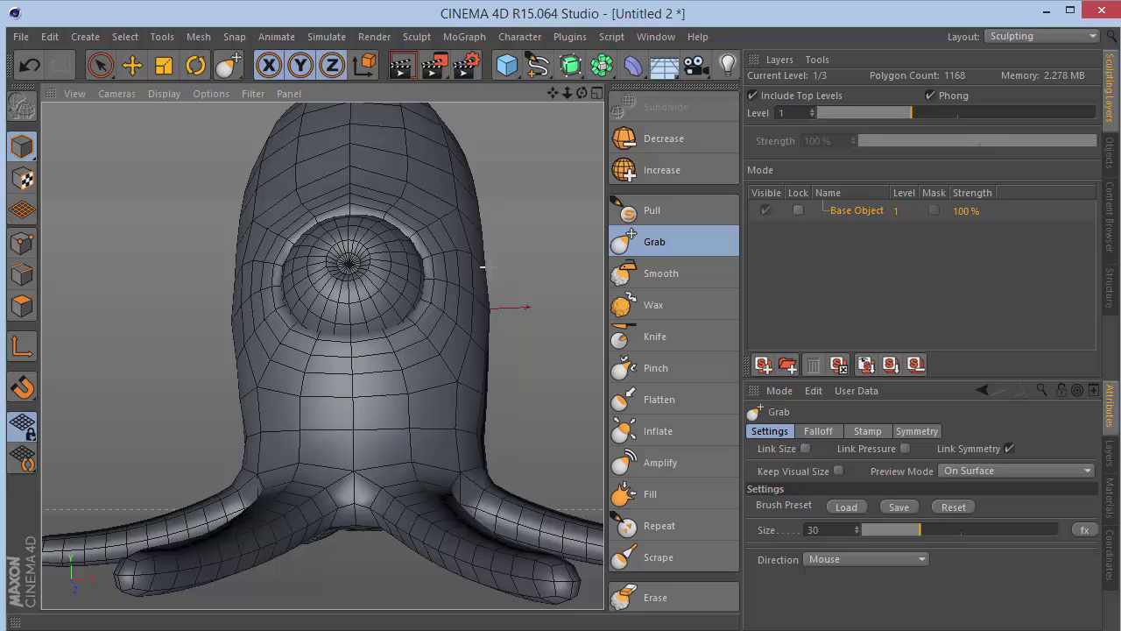
pyautogui.moveTo(584, 92); pyautogui.dragTo(569, 117)
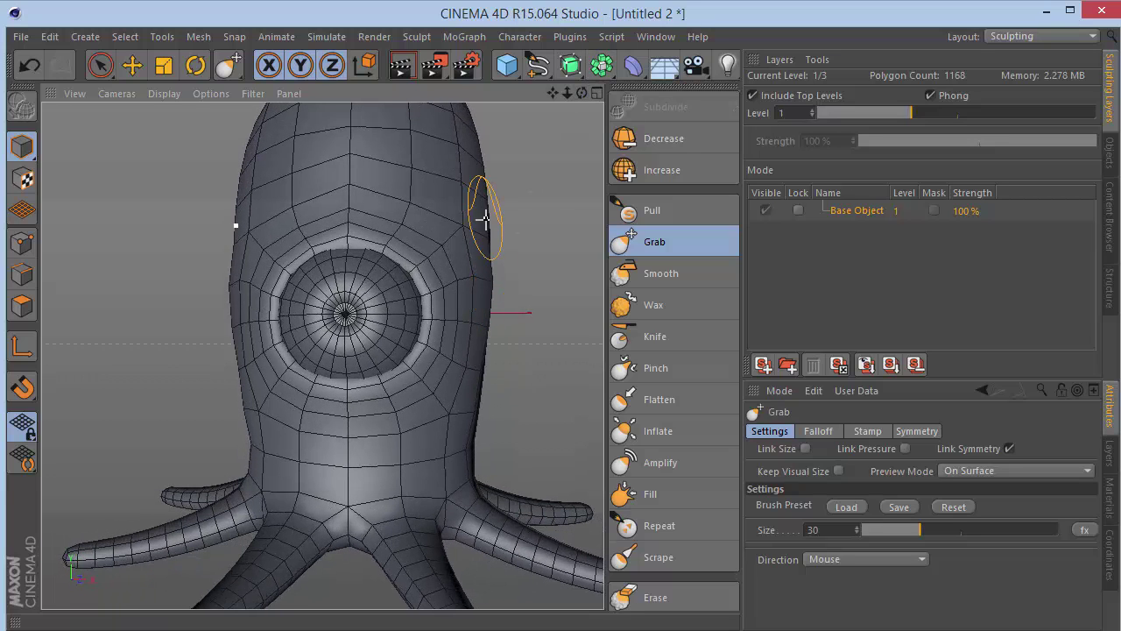
pyautogui.moveTo(581, 92)
pyautogui.mouseDown()
pyautogui.moveTo(508, 96)
pyautogui.moveTo(579, 101)
pyautogui.mouseUp()
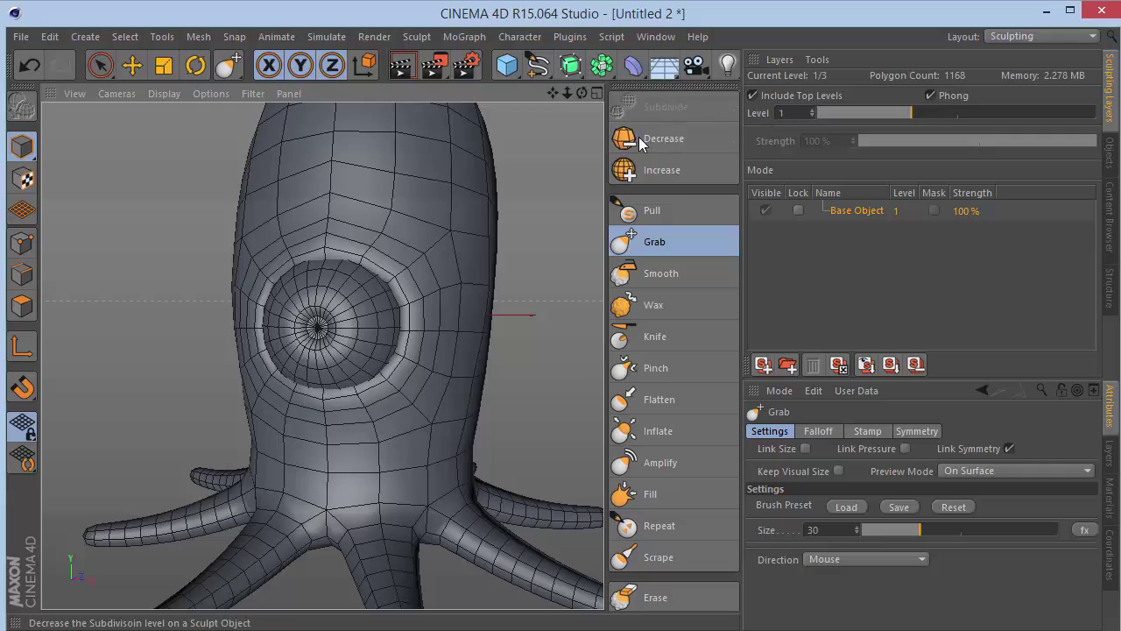
# - Raise the body's sculpt level to 3 and switch the viewport display to Gouraud Shading without lines
pyautogui.click(635, 170)
pyautogui.click(635, 169)
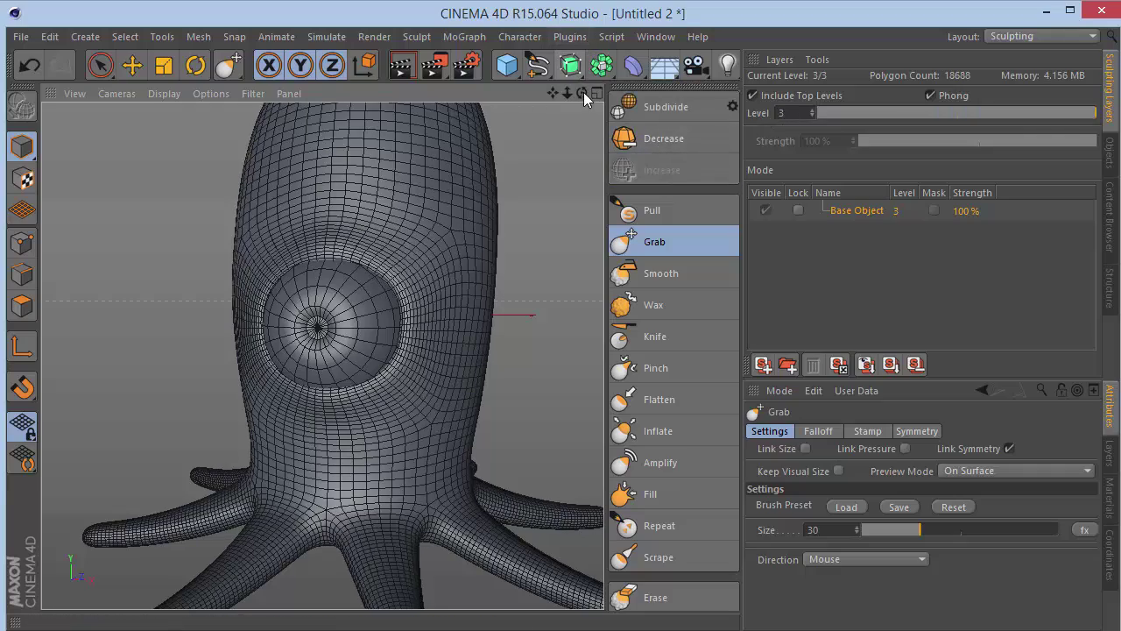
pyautogui.moveTo(581, 92)
pyautogui.mouseDown()
pyautogui.moveTo(552, 94)
pyautogui.moveTo(584, 93)
pyautogui.mouseUp()
pyautogui.click(133, 93)
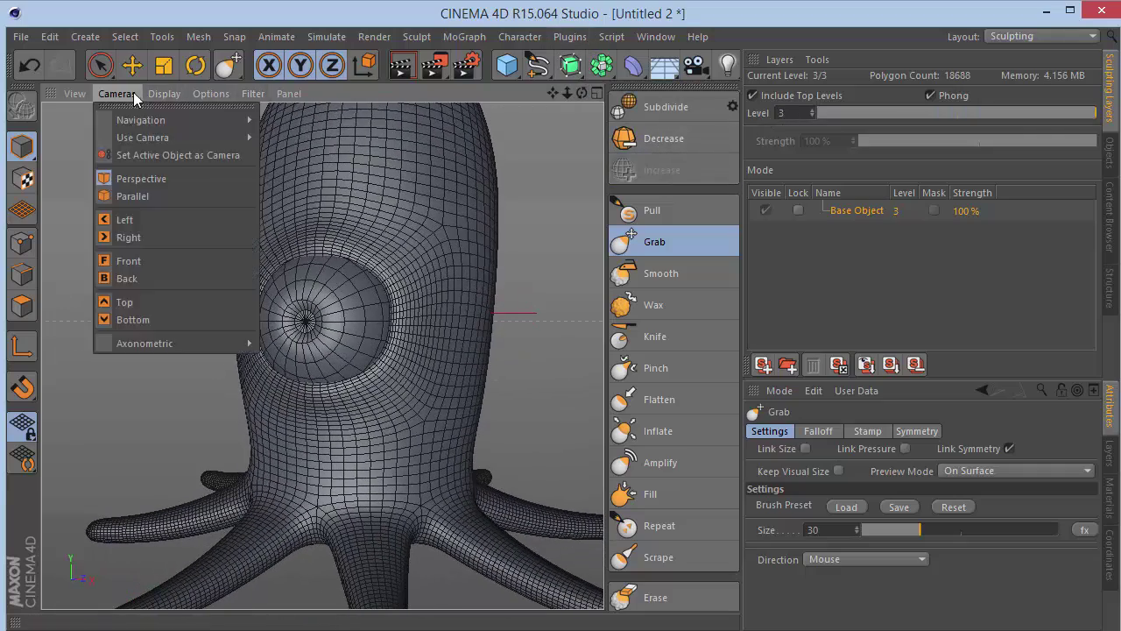
pyautogui.moveTo(164, 93)
pyautogui.click(180, 112)
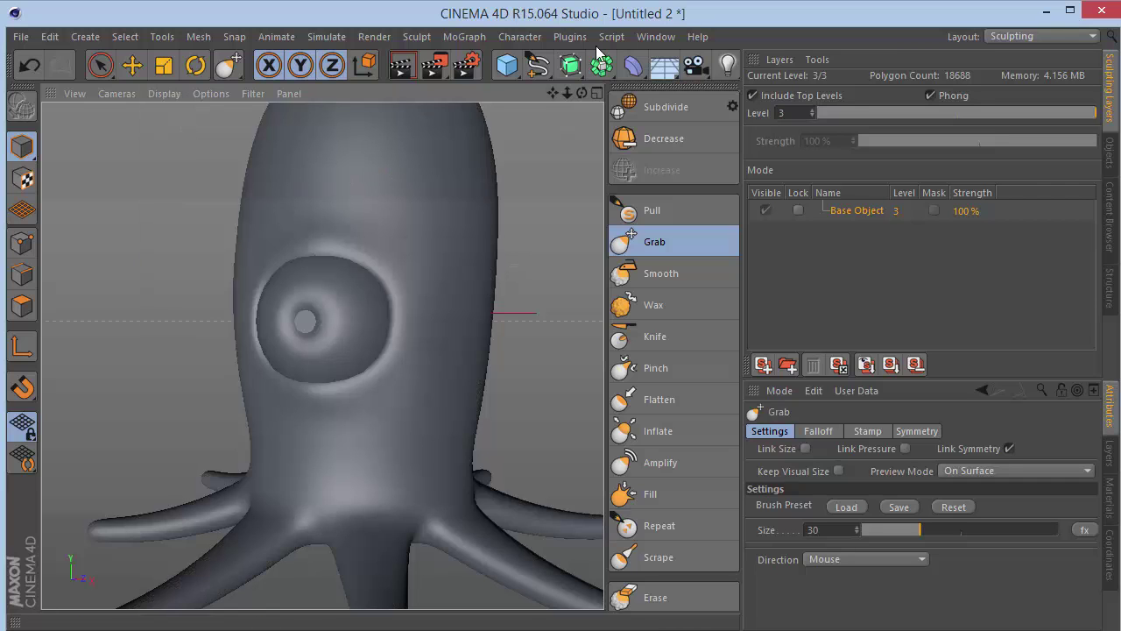
# - Show the mesh with Gouraud Shading (Lines) and compare the body at sculpt levels 1 and 3
pyautogui.moveTo(581, 93)
pyautogui.mouseDown()
pyautogui.moveTo(577, 111)
pyautogui.moveTo(552, 119)
pyautogui.moveTo(592, 77)
pyautogui.moveTo(578, 76)
pyautogui.moveTo(567, 81)
pyautogui.moveTo(616, 91)
pyautogui.moveTo(582, 96)
pyautogui.mouseUp()
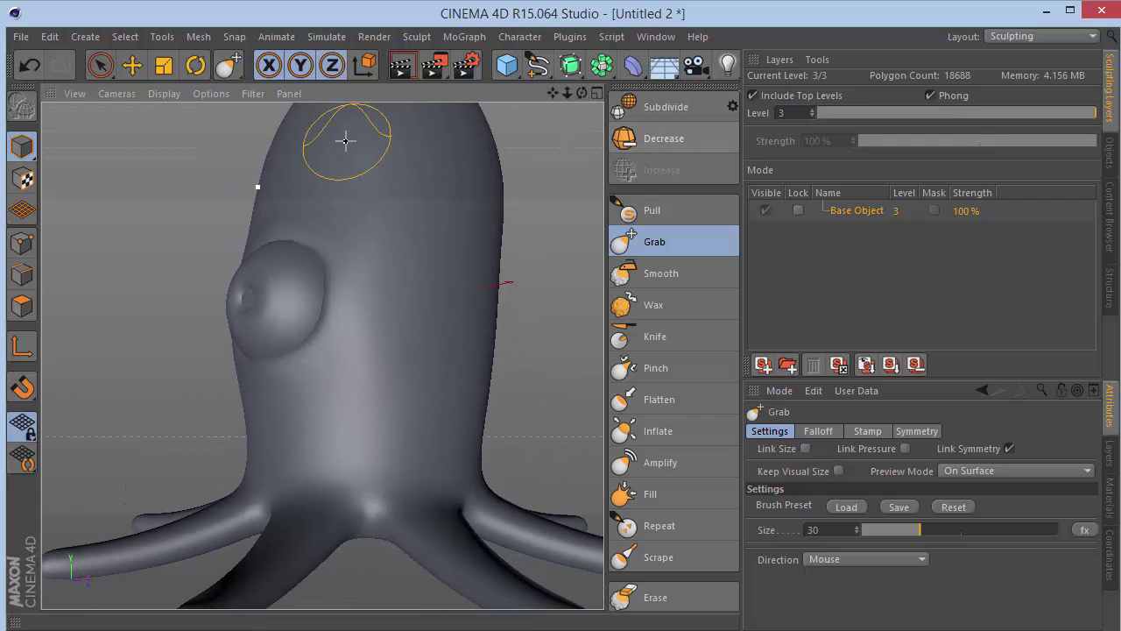
pyautogui.click(164, 93)
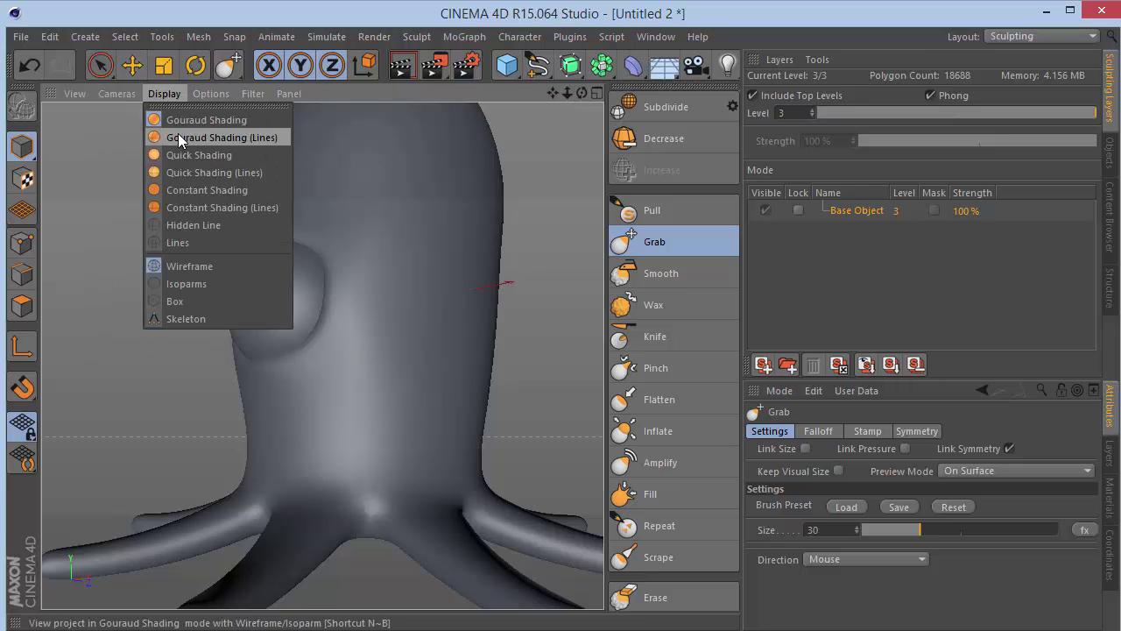
pyautogui.click(177, 133)
pyautogui.click(707, 141)
pyautogui.click(707, 141)
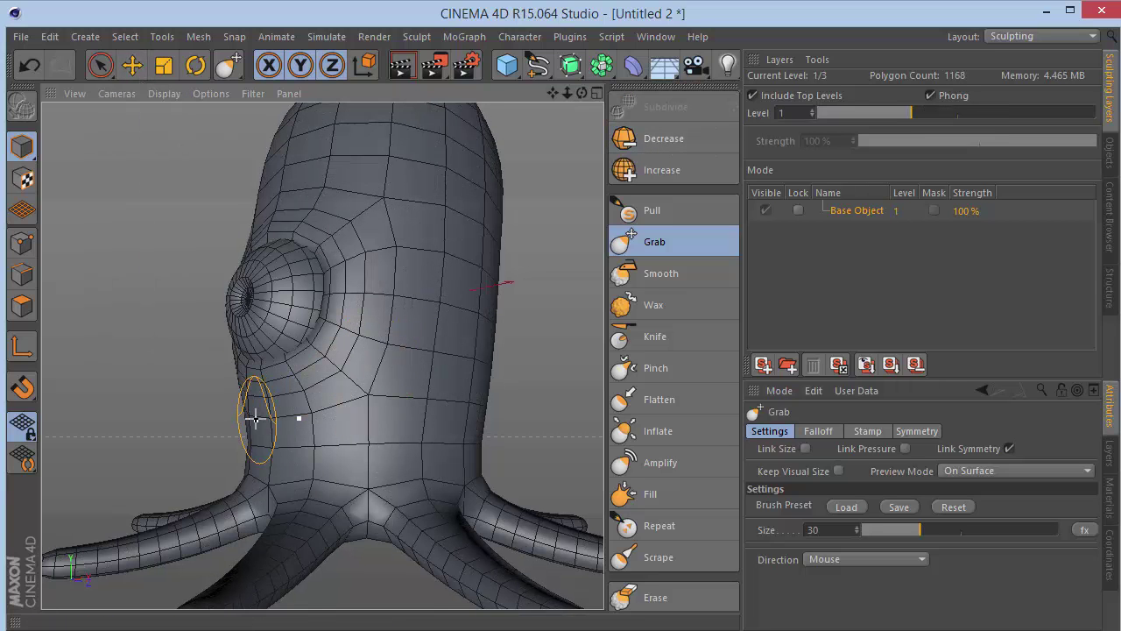
pyautogui.moveTo(580, 99); pyautogui.dragTo(579, 99)
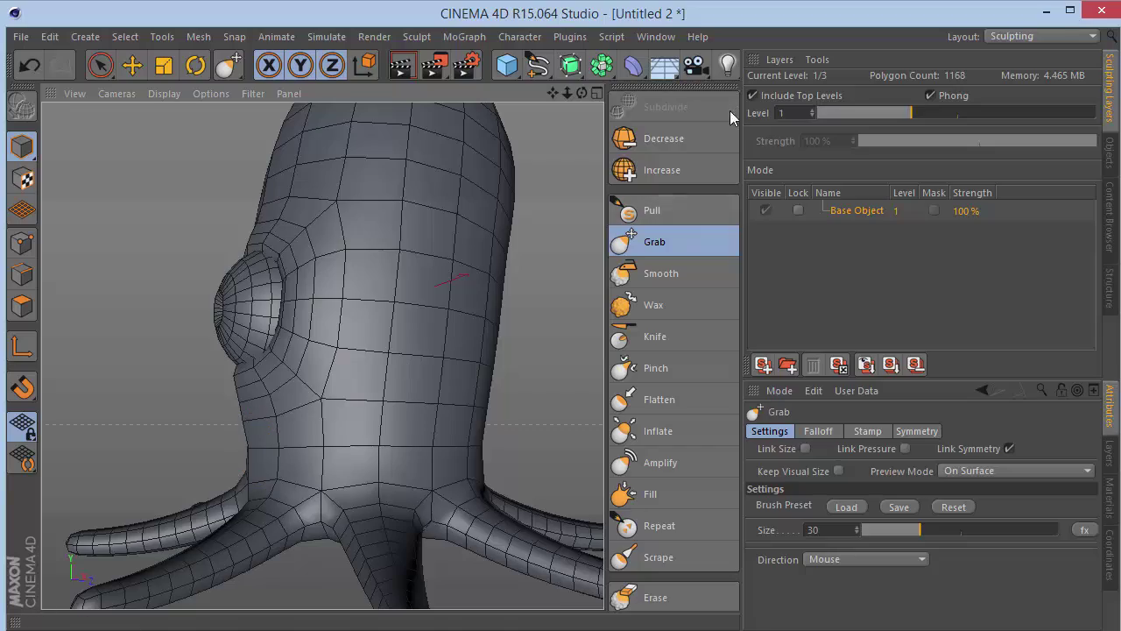
pyautogui.click(690, 167)
pyautogui.click(689, 165)
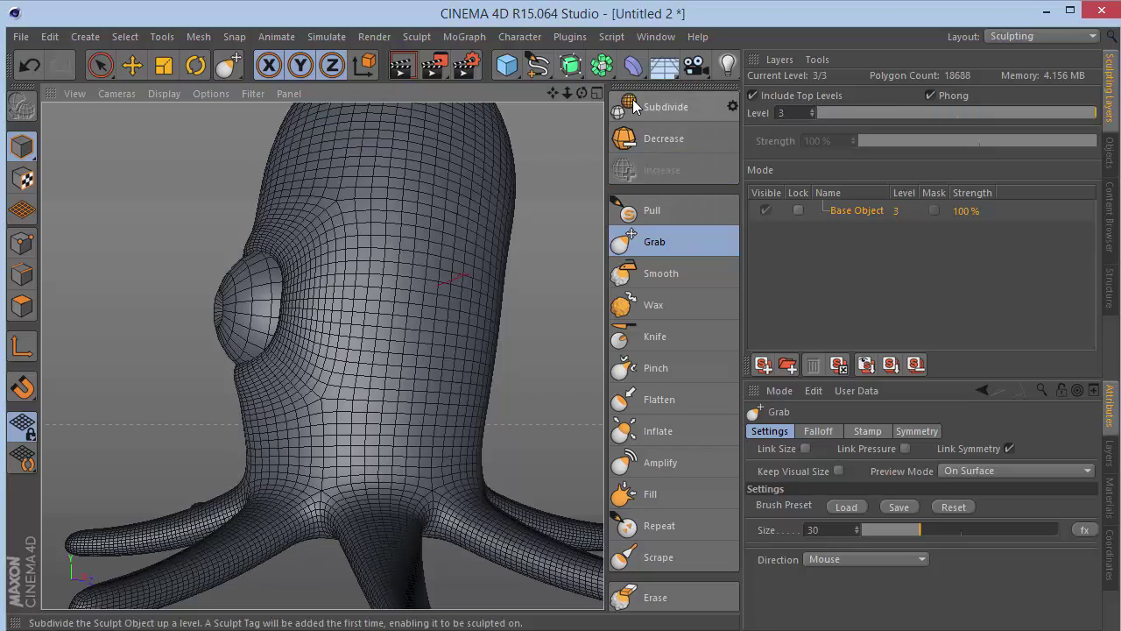
# - Refine the body's sides around the eye with symmetrical Grab strokes, reducing the brush size to 20
pyautogui.moveTo(582, 93); pyautogui.dragTo(618, 119)
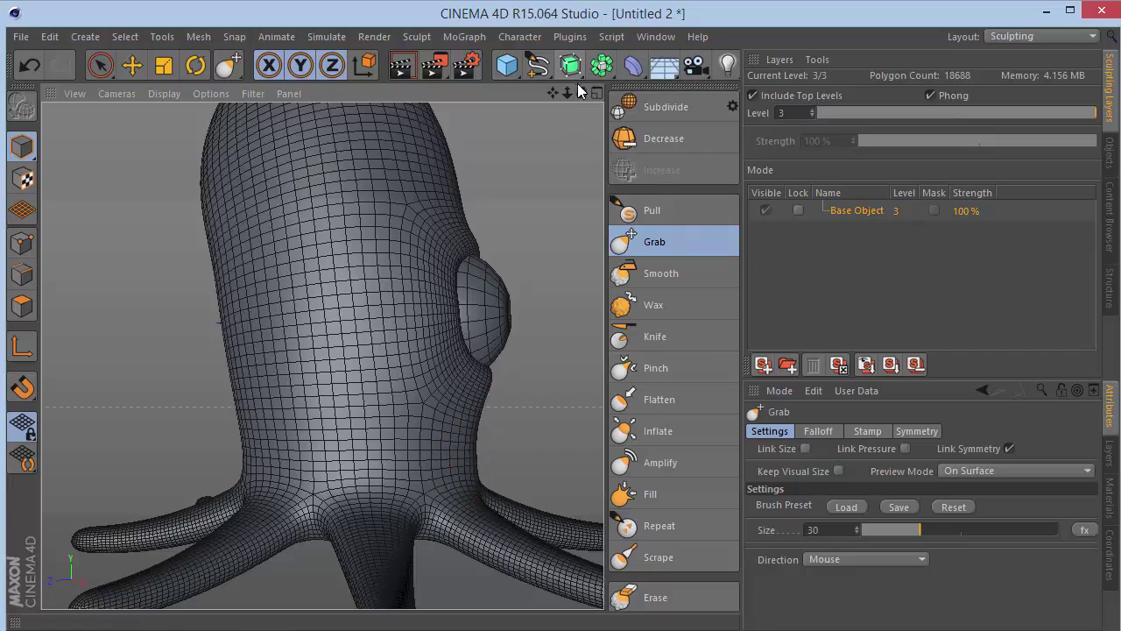
pyautogui.moveTo(580, 93); pyautogui.dragTo(477, 188)
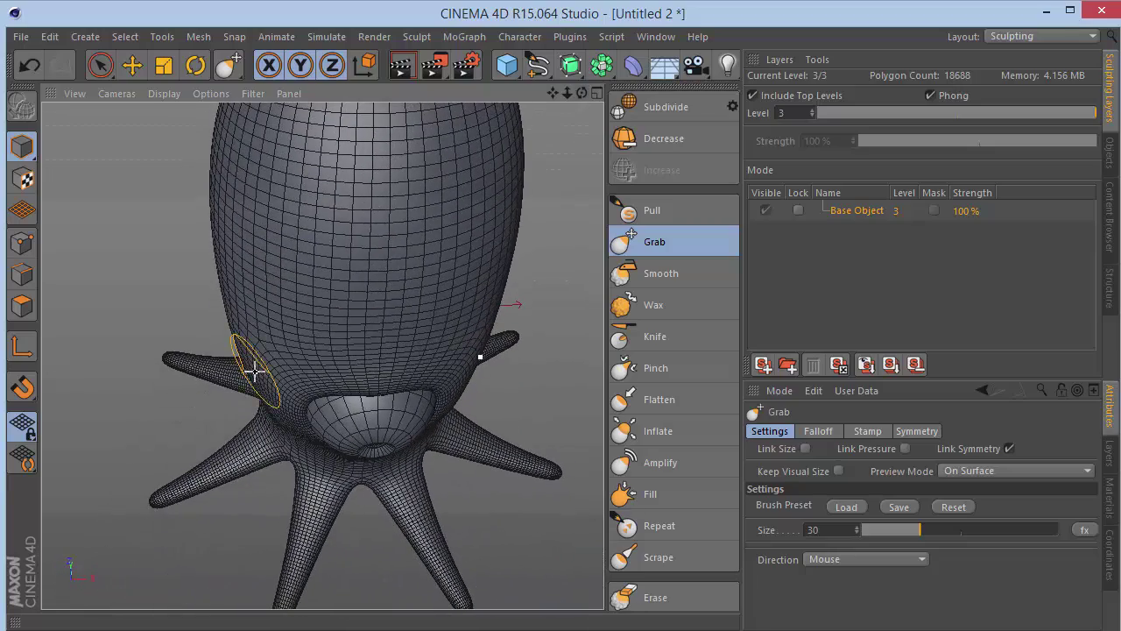
pyautogui.moveTo(253, 371); pyautogui.dragTo(288, 416)
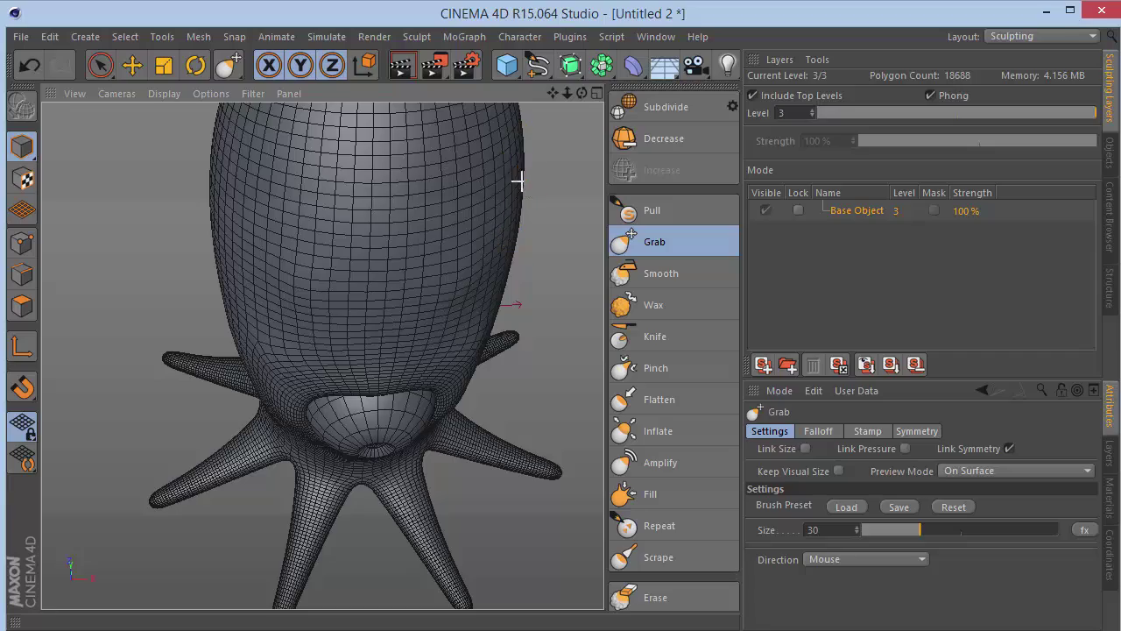
pyautogui.moveTo(581, 93)
pyautogui.mouseDown()
pyautogui.moveTo(577, 35)
pyautogui.moveTo(599, 28)
pyautogui.moveTo(593, 53)
pyautogui.moveTo(590, 38)
pyautogui.mouseUp()
pyautogui.moveTo(329, 398); pyautogui.dragTo(330, 391)
pyautogui.moveTo(426, 359); pyautogui.dragTo(433, 324)
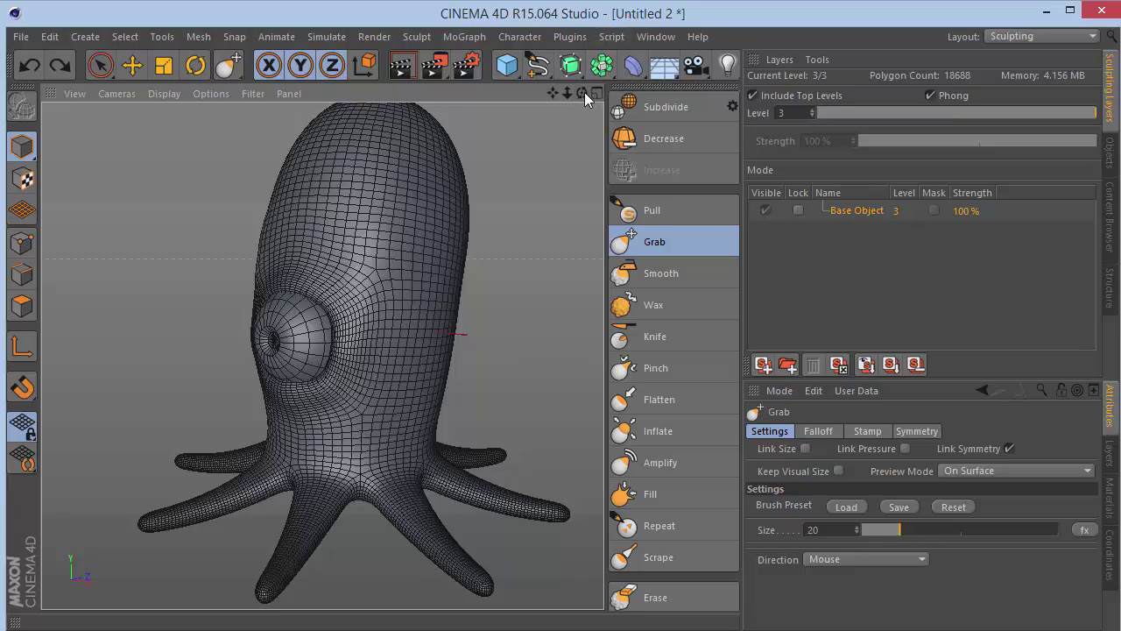
# - Switch the viewport display to Gouraud Shading without lines
pyautogui.moveTo(585, 98); pyautogui.dragTo(585, 98)
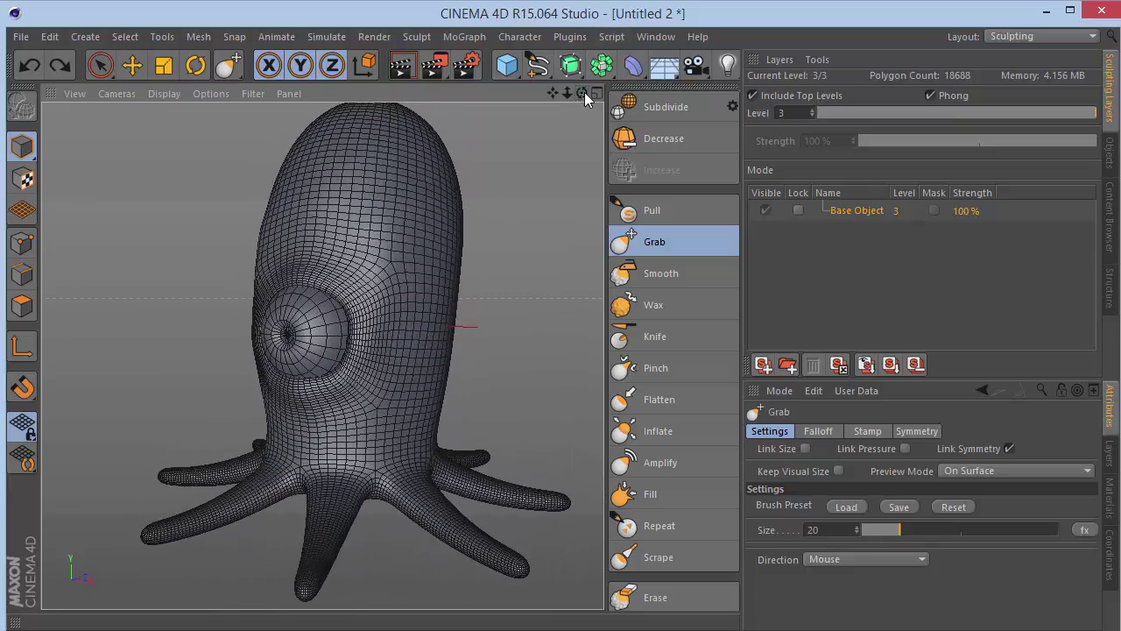
pyautogui.click(163, 93)
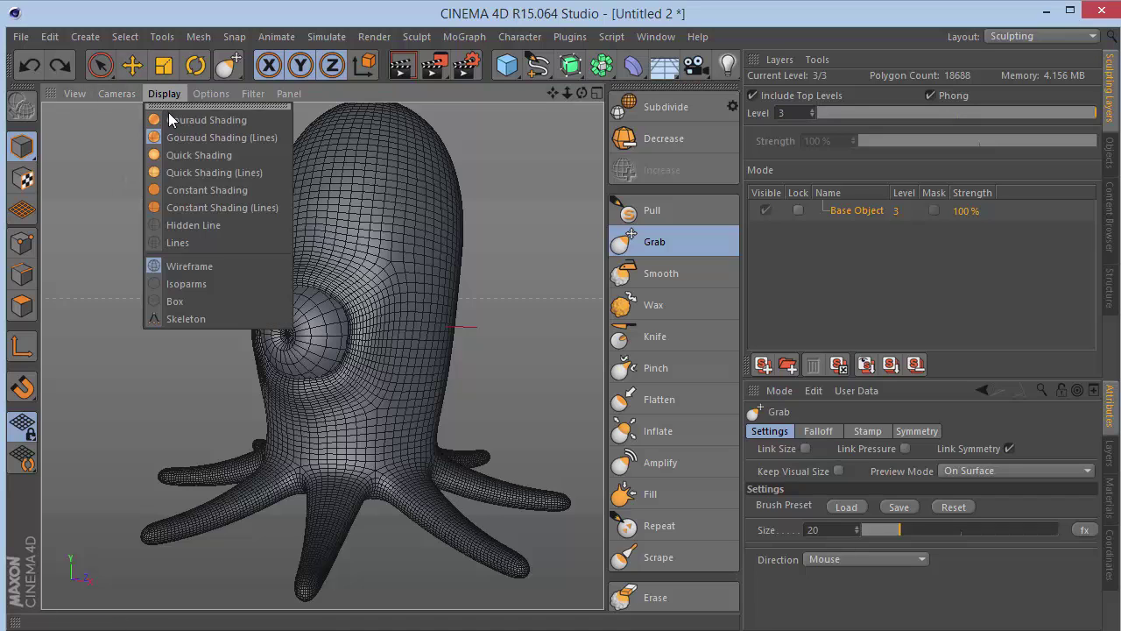
pyautogui.click(197, 116)
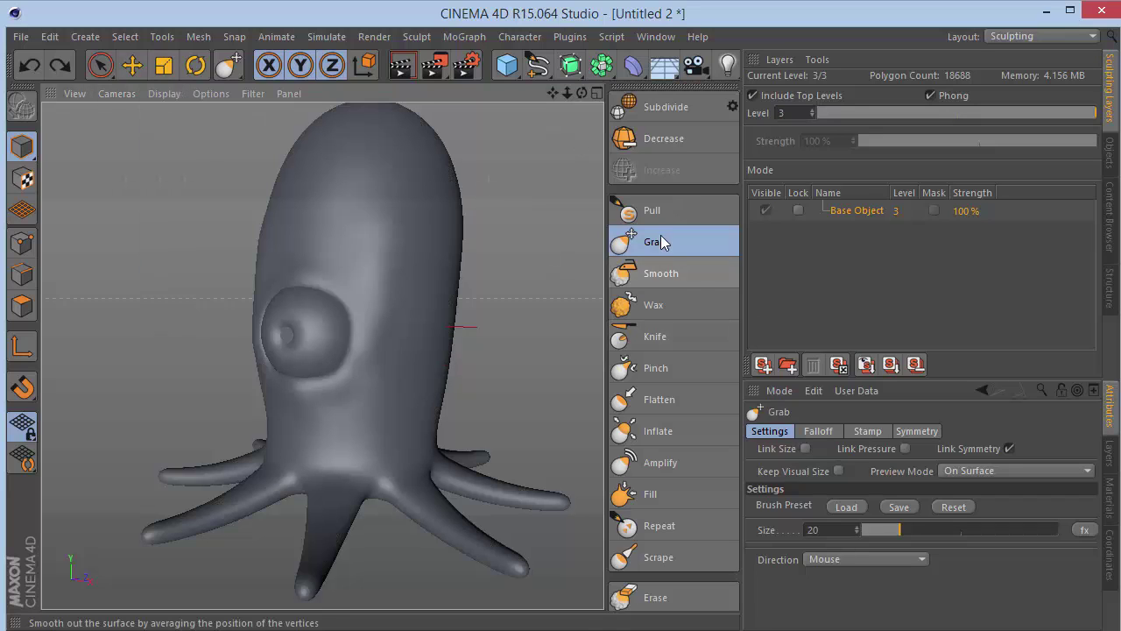
# - Choose the Pull brush and set its size to 15 with the eye area in close view
pyautogui.click(666, 208)
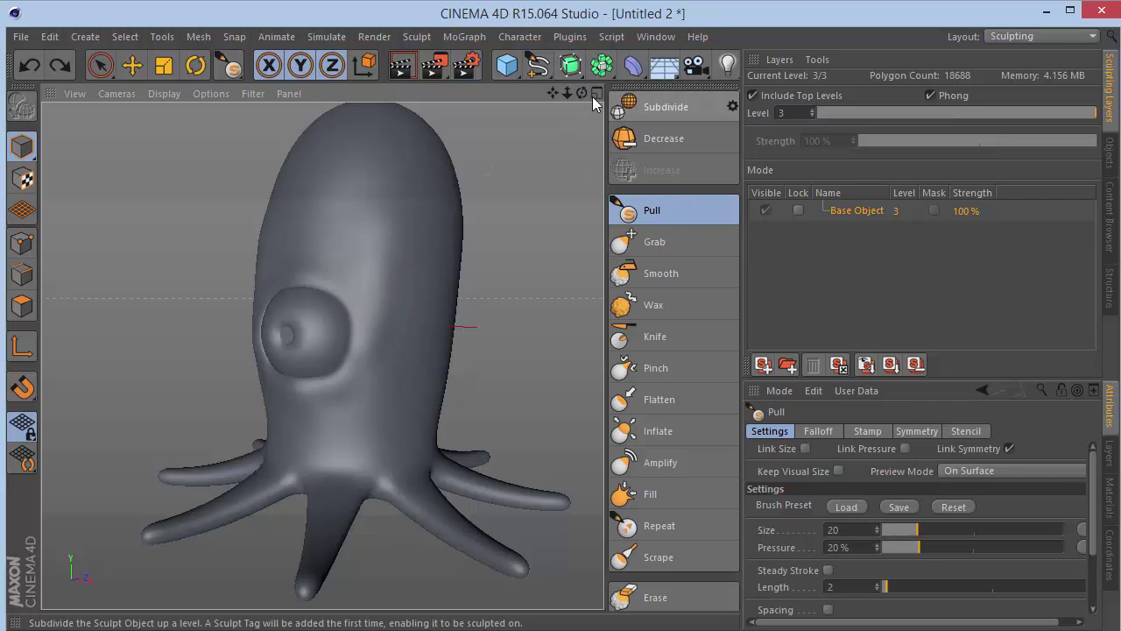
pyautogui.moveTo(580, 93)
pyautogui.mouseDown()
pyautogui.moveTo(613, 96)
pyautogui.moveTo(565, 93)
pyautogui.moveTo(534, 130)
pyautogui.mouseUp()
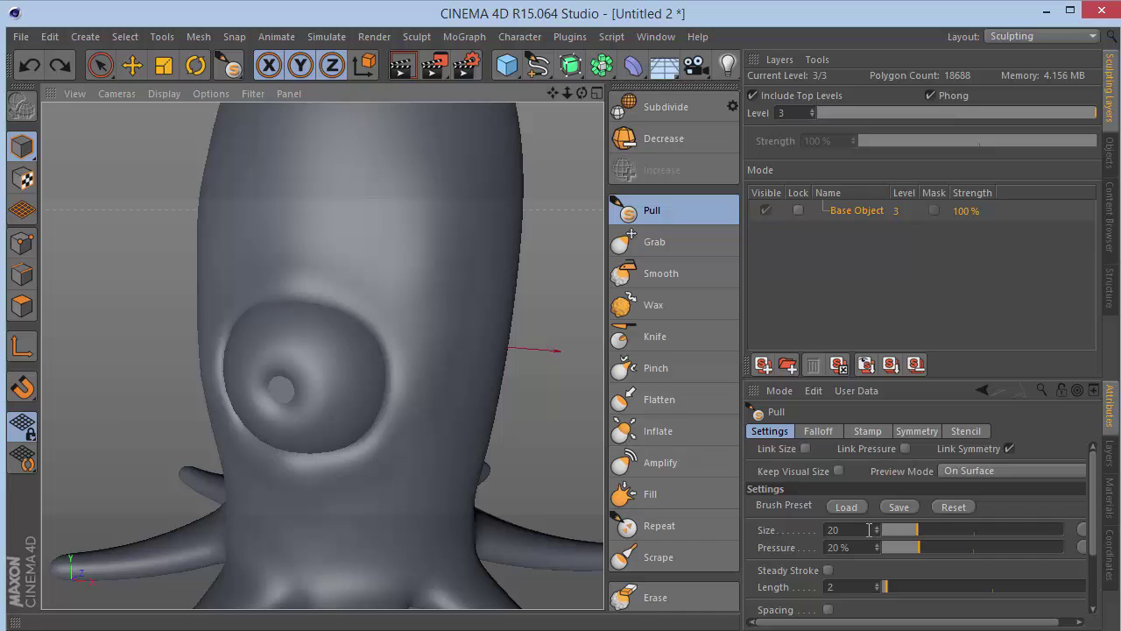
pyautogui.moveTo(868, 530); pyautogui.dragTo(788, 529)
pyautogui.write('15')
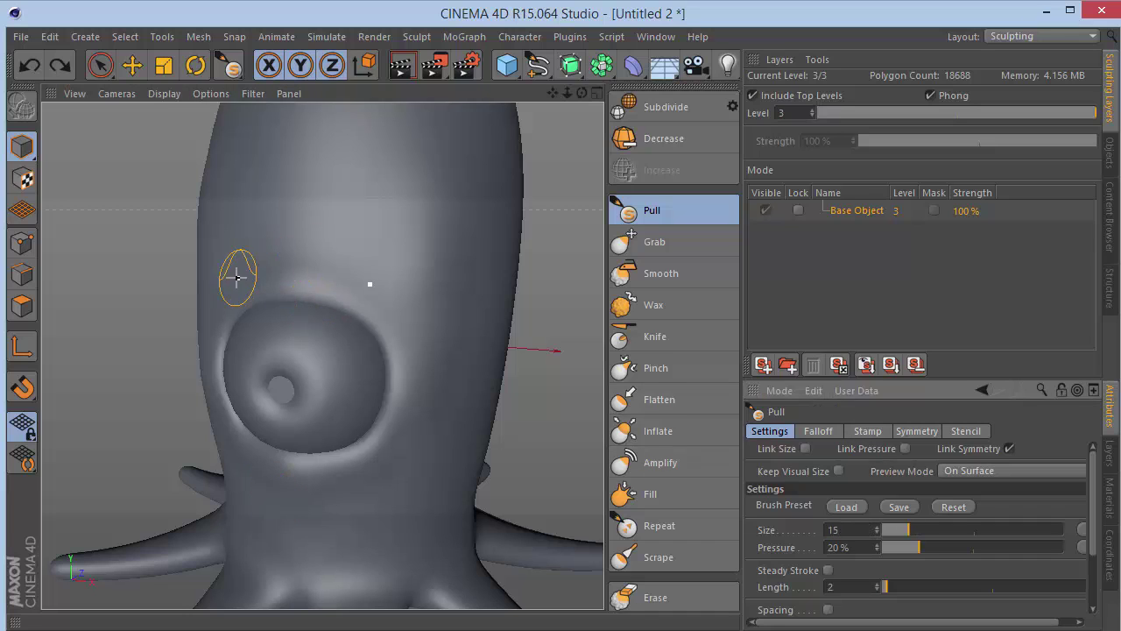
pyautogui.moveTo(382, 309)
pyautogui.mouseDown()
pyautogui.moveTo(377, 289)
pyautogui.moveTo(315, 267)
pyautogui.moveTo(280, 272)
pyautogui.moveTo(380, 305)
pyautogui.mouseUp()
pyautogui.hotkey('ctrl', 'z')
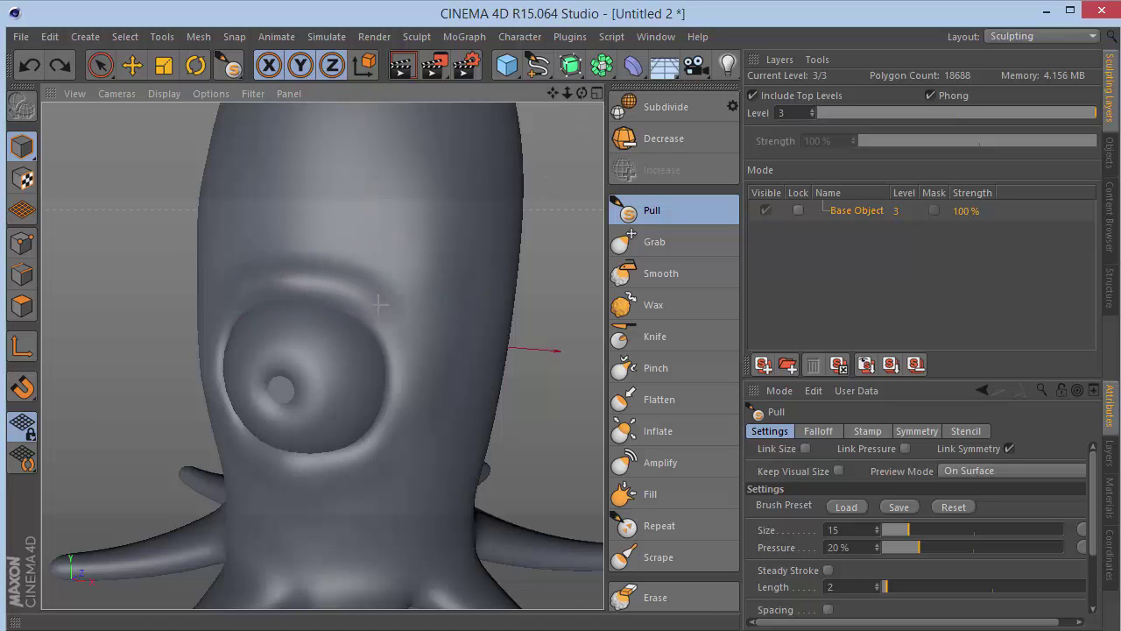
pyautogui.hotkey('ctrl', 'z')
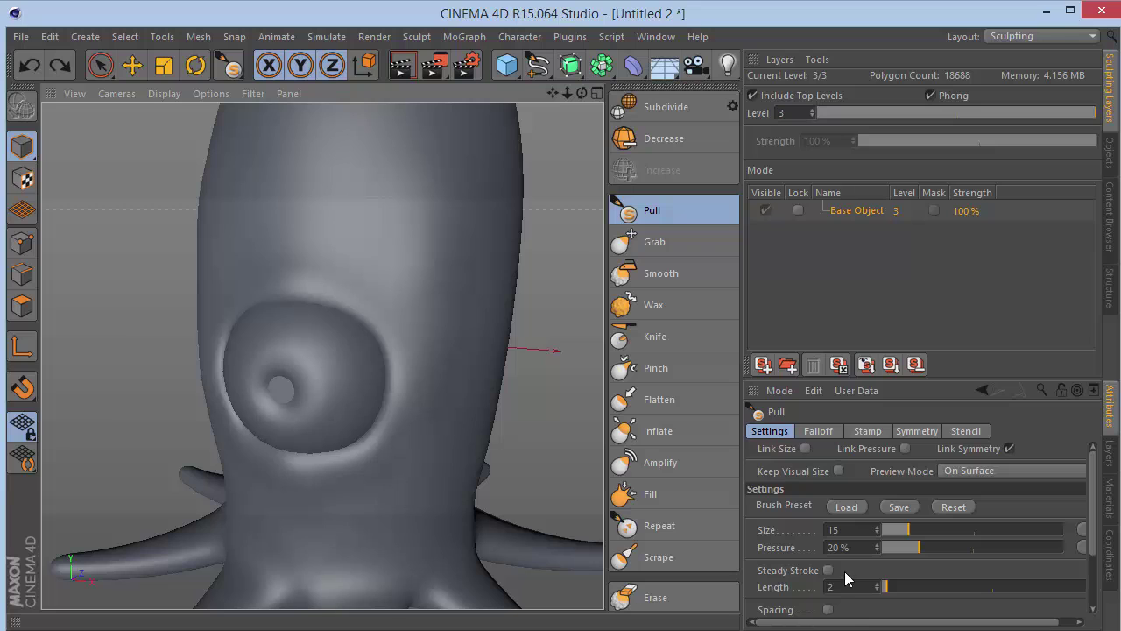
# - Sculpt faint ridges above the eye with the Pull brush at 10% pressure, and raise the pressure to 15%
pyautogui.moveTo(868, 548); pyautogui.dragTo(801, 546)
pyautogui.write('1')
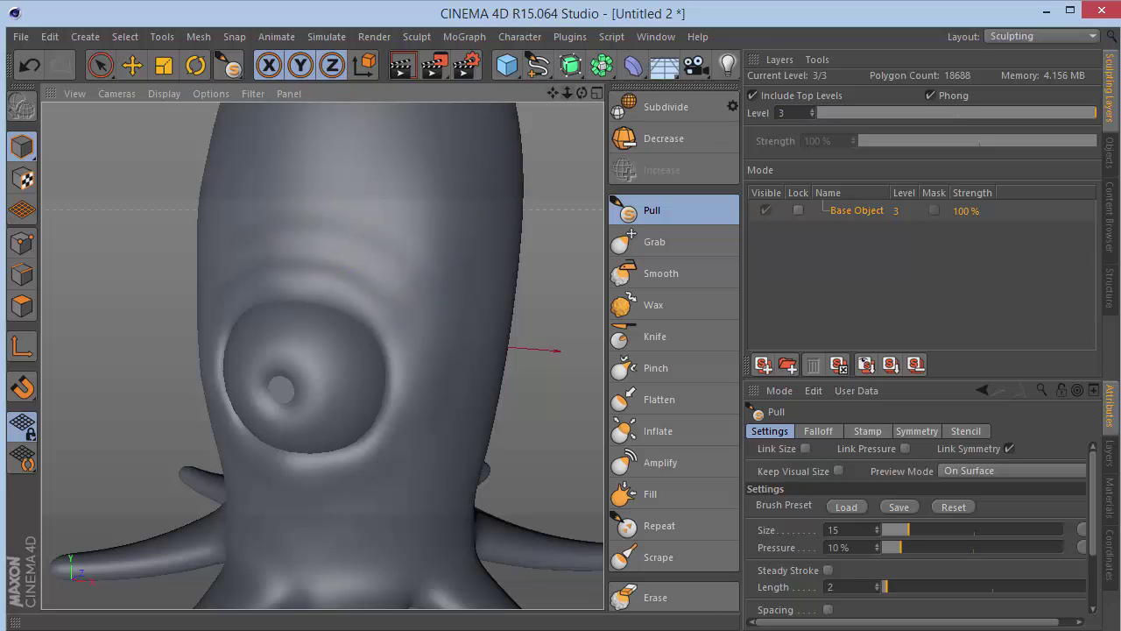
pyautogui.moveTo(565, 95)
pyautogui.mouseDown()
pyautogui.moveTo(541, 95)
pyautogui.moveTo(559, 175)
pyautogui.mouseUp()
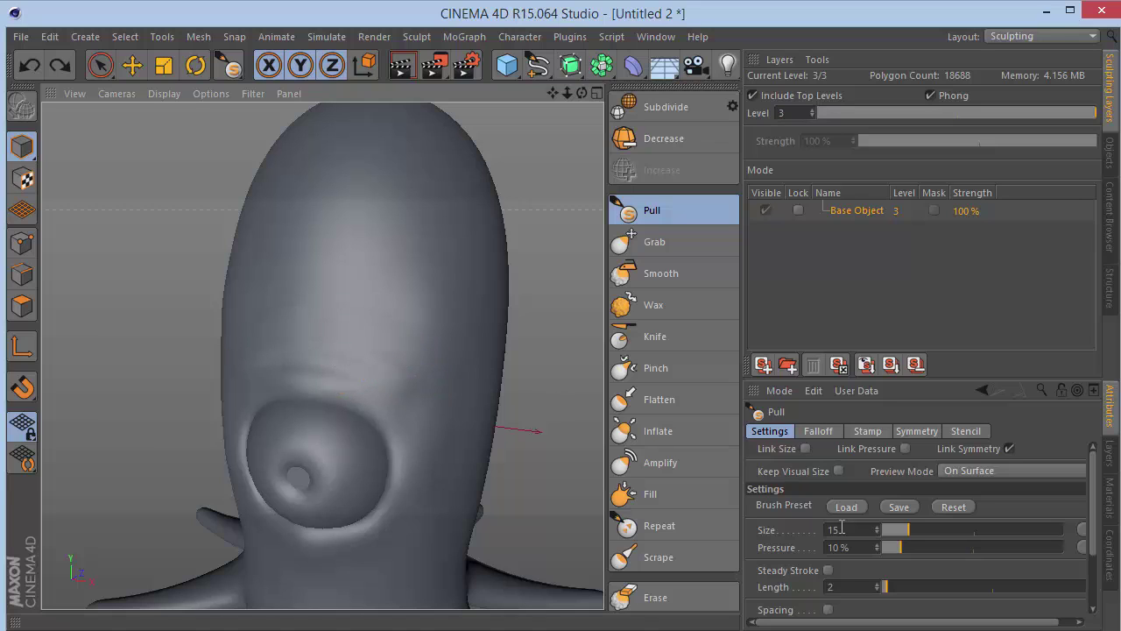
pyautogui.moveTo(867, 547); pyautogui.dragTo(524, 549)
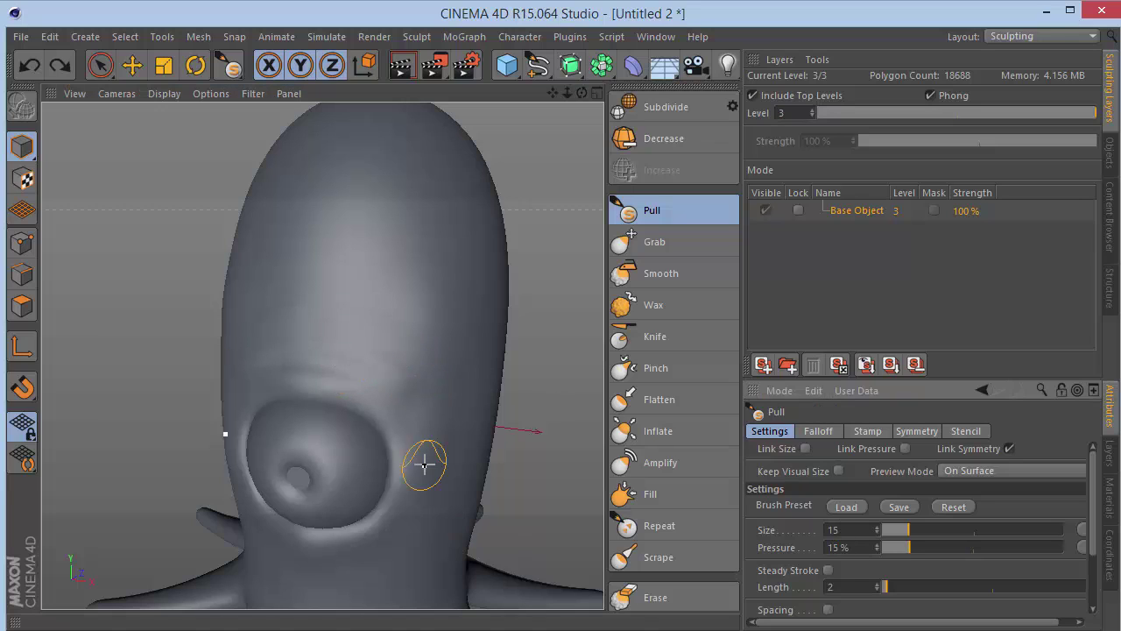
pyautogui.moveTo(403, 386); pyautogui.dragTo(340, 351)
pyautogui.hotkey('ctrl', 'z')
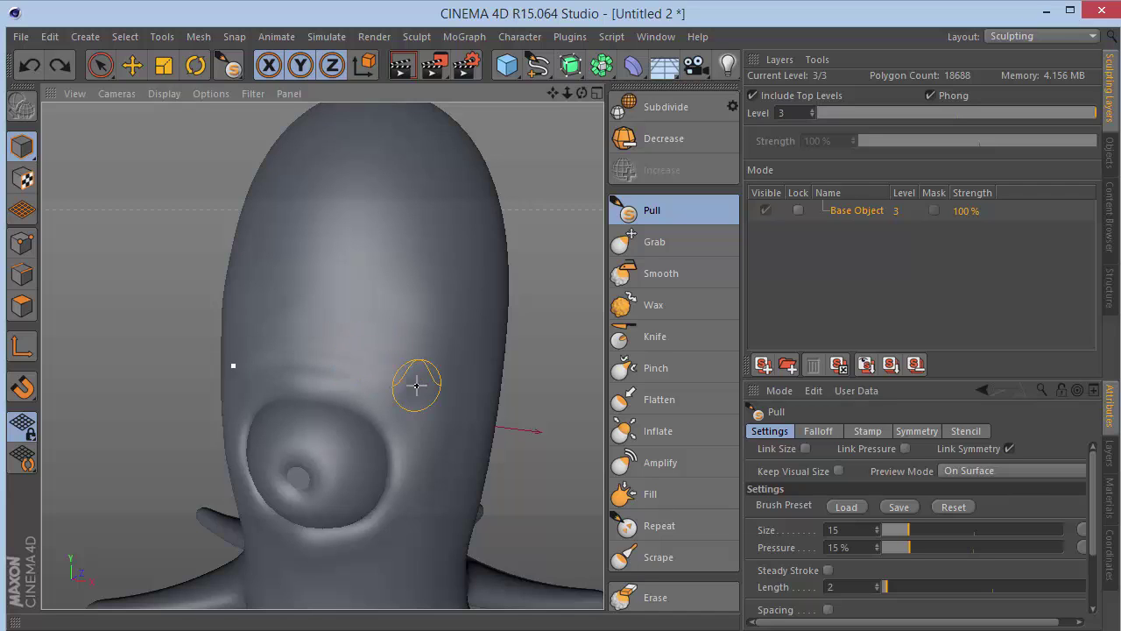
pyautogui.moveTo(398, 384); pyautogui.dragTo(323, 348)
pyautogui.moveTo(404, 359)
pyautogui.mouseDown()
pyautogui.moveTo(358, 328)
pyautogui.moveTo(406, 336)
pyautogui.moveTo(416, 345)
pyautogui.moveTo(293, 320)
pyautogui.mouseUp()
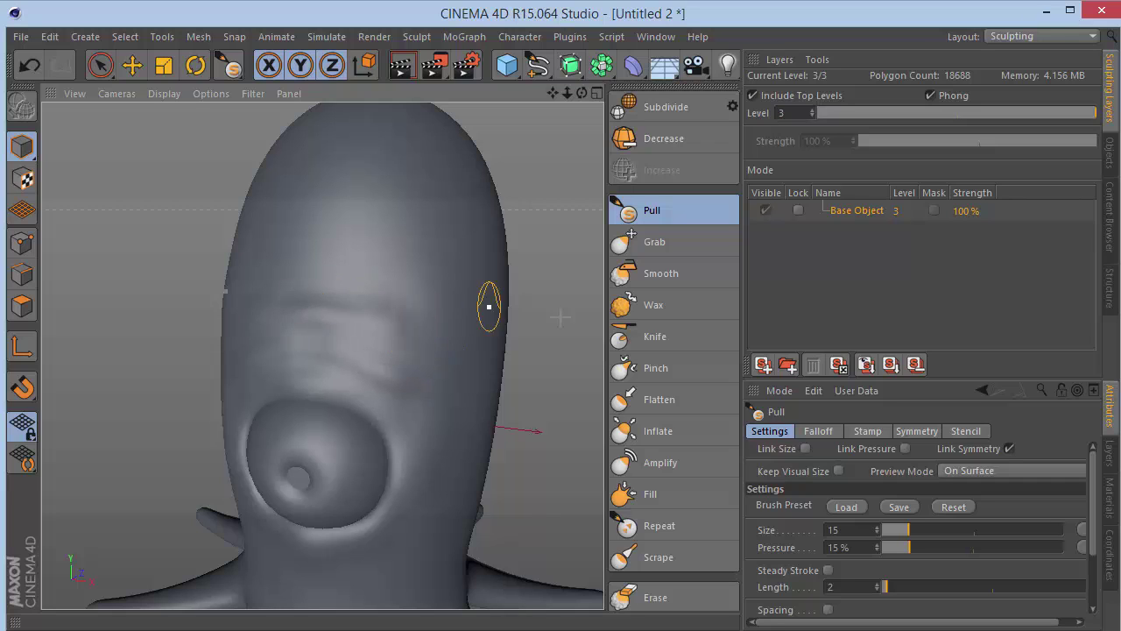
pyautogui.hotkey('ctrl', 'z')
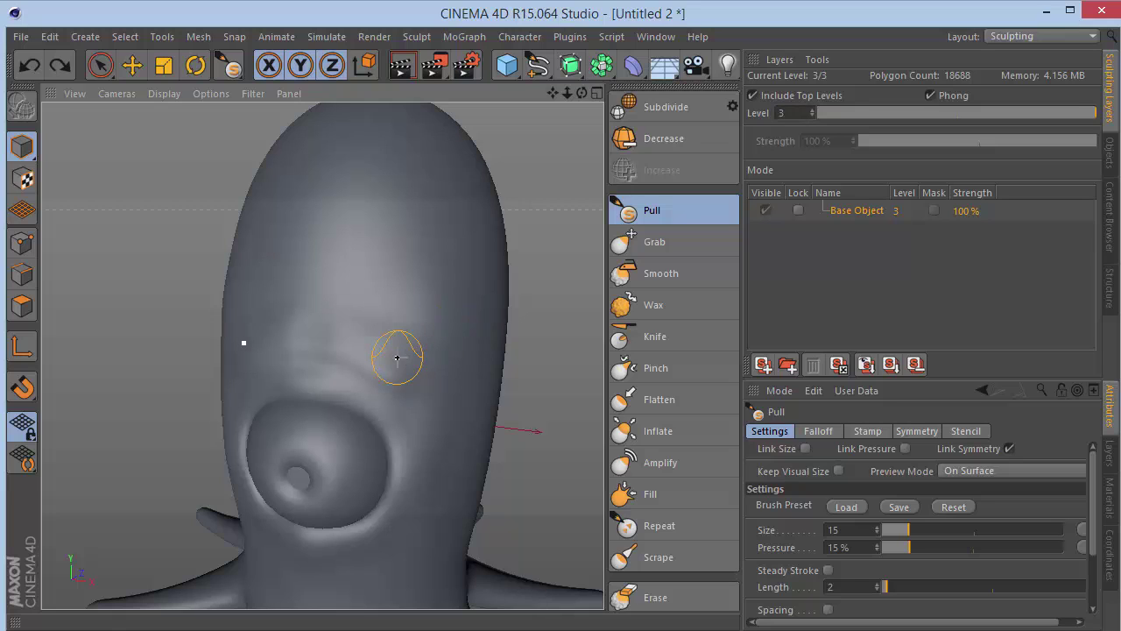
pyautogui.hotkey('ctrl', 'z')
pyautogui.hotkey('ctrl', 'z')
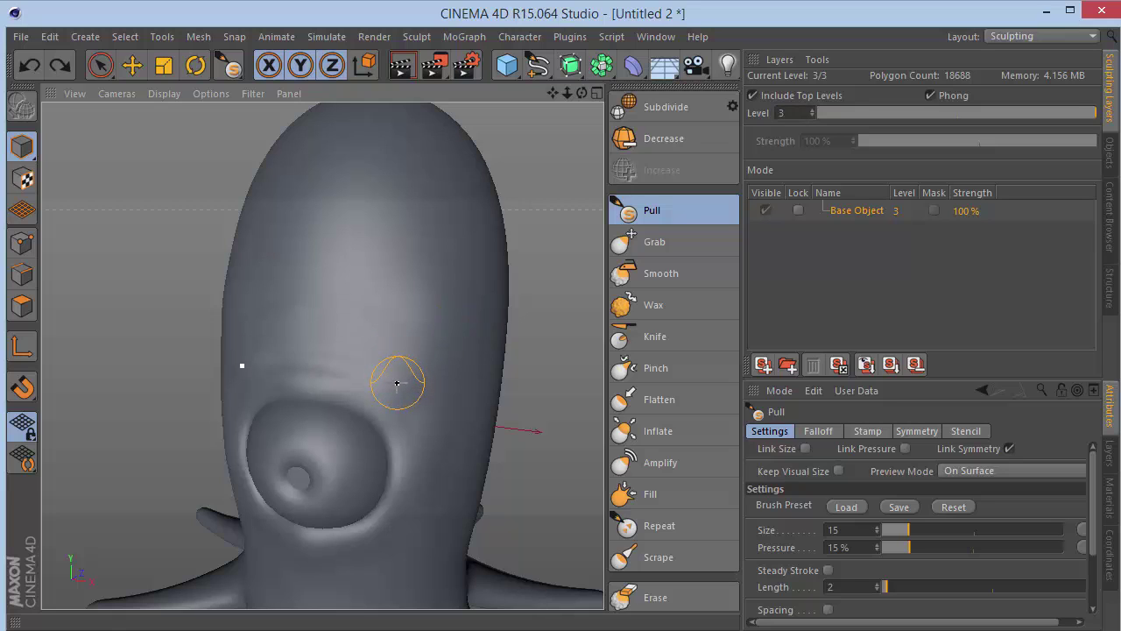
pyautogui.moveTo(397, 382); pyautogui.dragTo(275, 362)
pyautogui.hotkey('ctrl', 'z')
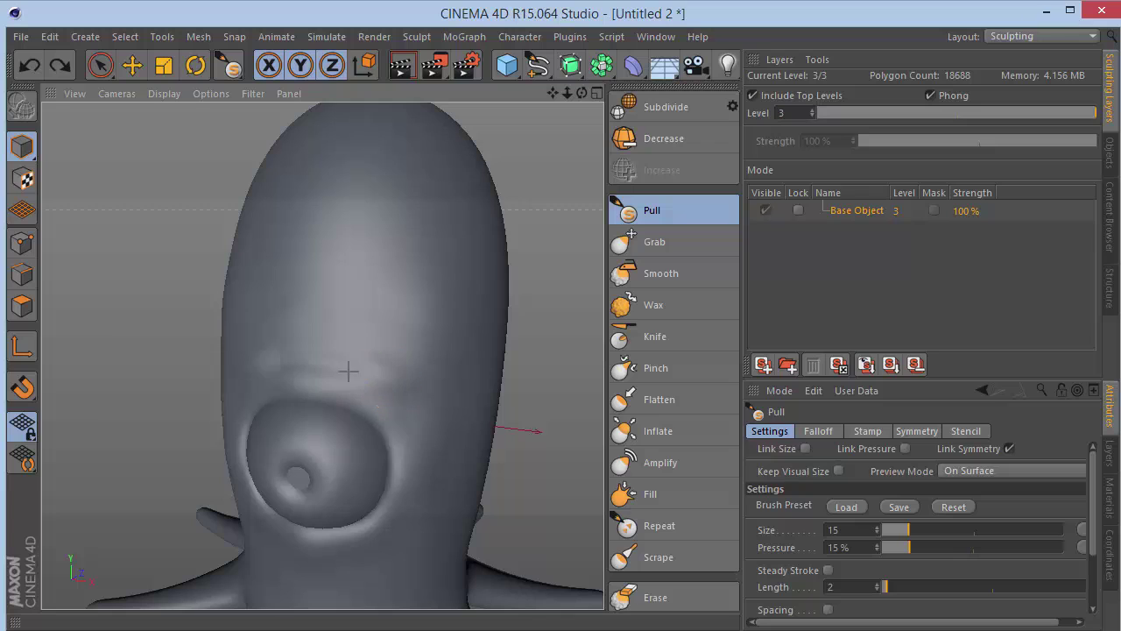
pyautogui.moveTo(348, 371); pyautogui.dragTo(285, 361)
pyautogui.hotkey('ctrl', 'z')
# - Build up the brow folds above the eye with symmetrical Pull strokes across the body, undoing the unwanted ones
pyautogui.moveTo(381, 382); pyautogui.dragTo(288, 358)
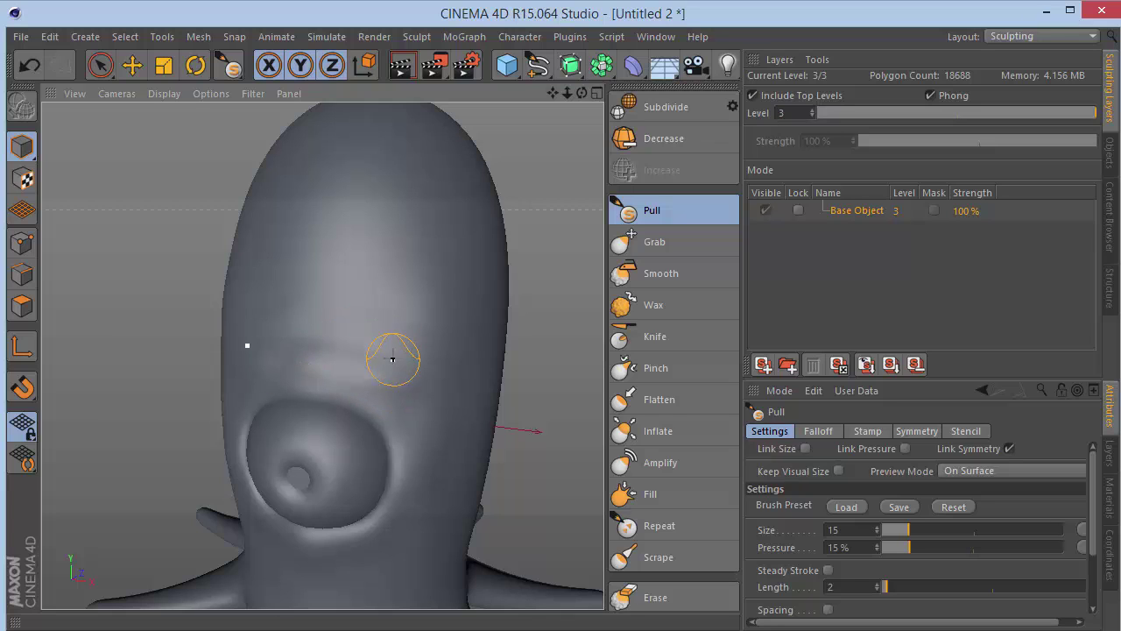
pyautogui.moveTo(397, 334); pyautogui.dragTo(310, 316)
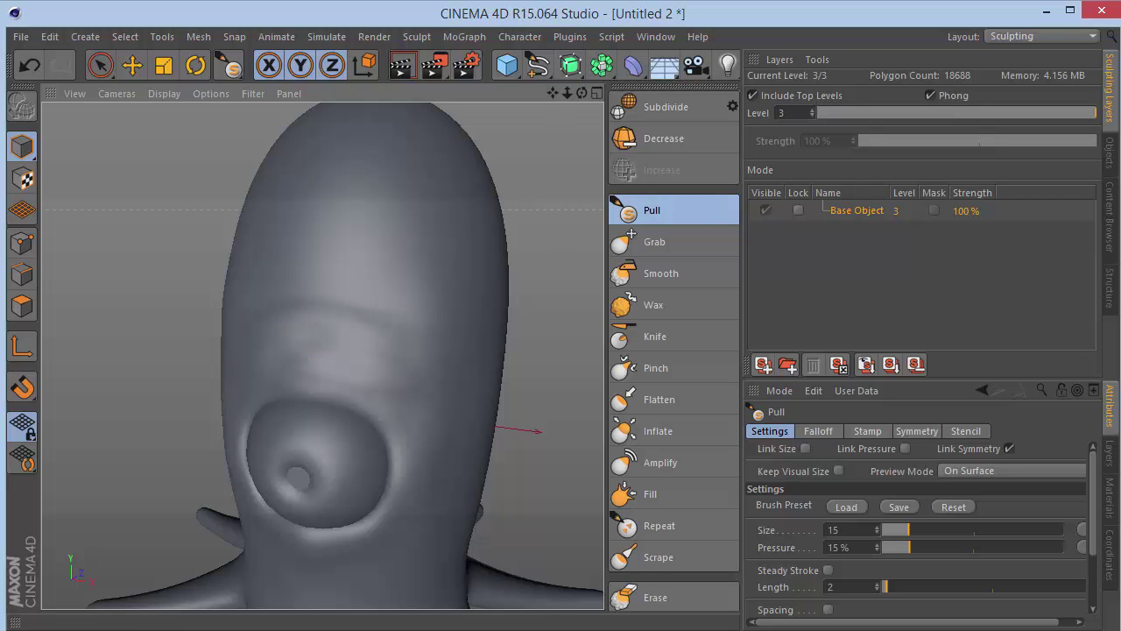
pyautogui.moveTo(581, 93)
pyautogui.mouseDown()
pyautogui.moveTo(616, 71)
pyautogui.moveTo(584, 98)
pyautogui.moveTo(610, 56)
pyautogui.moveTo(566, 98)
pyautogui.moveTo(553, 91)
pyautogui.mouseUp()
pyautogui.moveTo(552, 141); pyautogui.dragTo(577, 91)
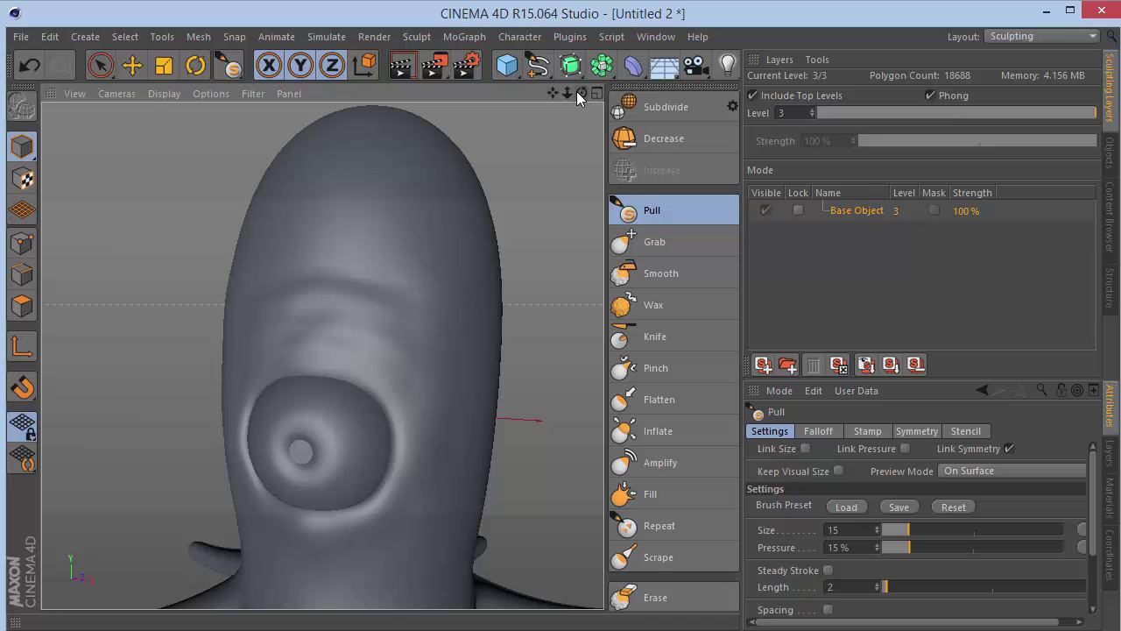
pyautogui.hotkey('ctrl', 'z')
pyautogui.hotkey('ctrl', 'z')
pyautogui.hotkey('ctrl', 'z')
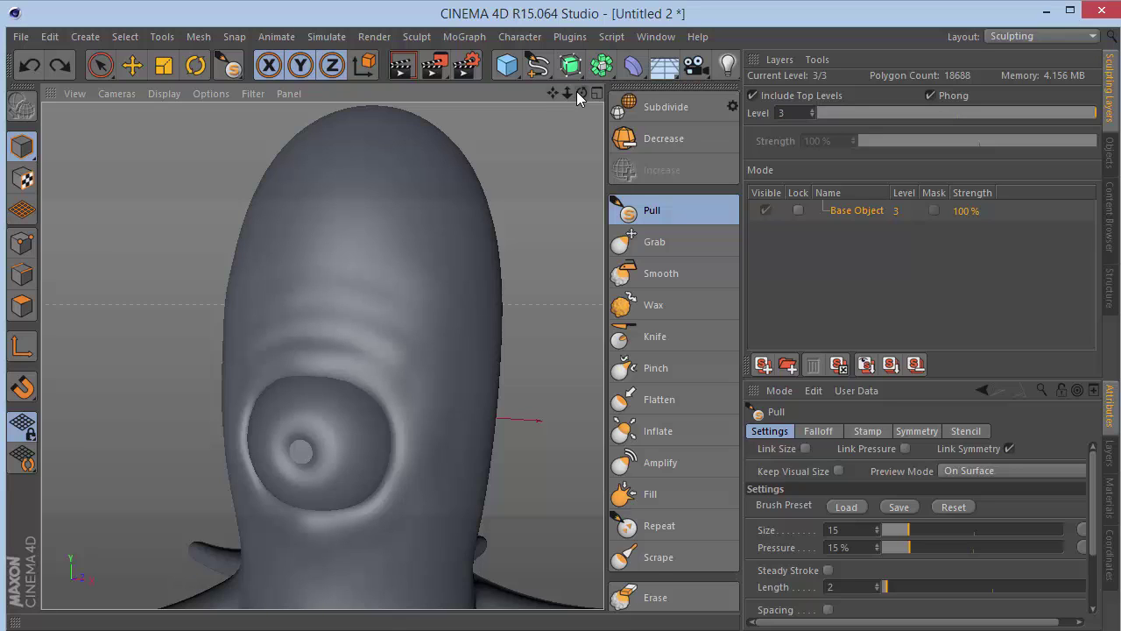
pyautogui.moveTo(308, 301); pyautogui.dragTo(414, 303)
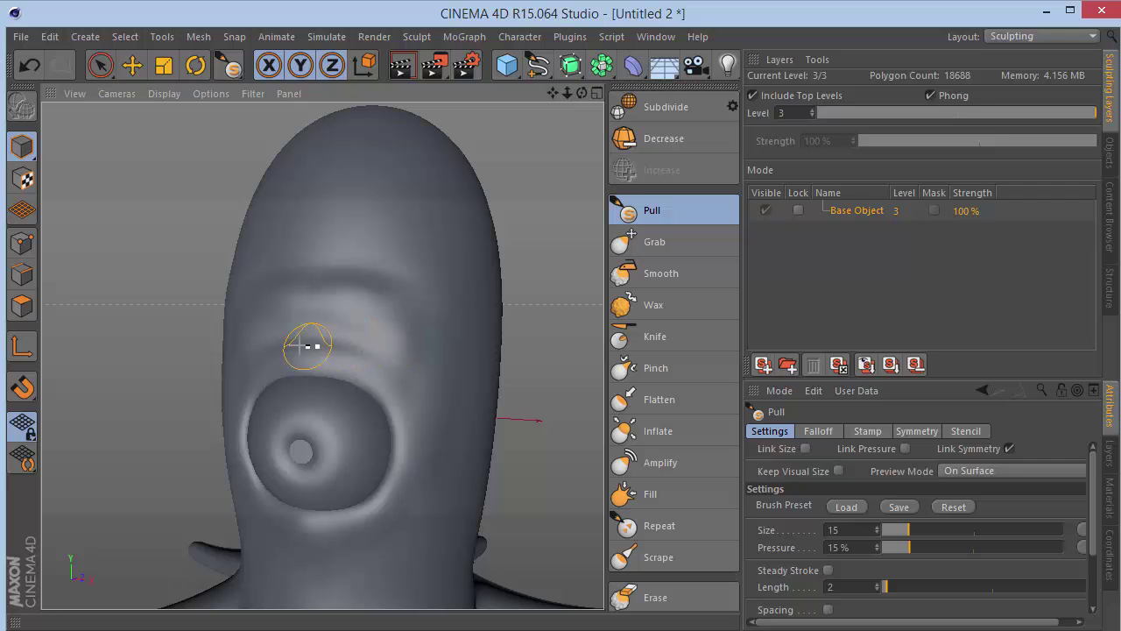
pyautogui.moveTo(308, 346); pyautogui.dragTo(359, 354)
pyautogui.hotkey('ctrl', 'z')
# - Extend the brow folds down around the side of the eye with two curved Pull strokes
pyautogui.moveTo(581, 92)
pyautogui.mouseDown()
pyautogui.moveTo(588, 77)
pyautogui.moveTo(624, 68)
pyautogui.moveTo(669, 95)
pyautogui.moveTo(581, 104)
pyautogui.moveTo(764, 117)
pyautogui.moveTo(473, 98)
pyautogui.moveTo(620, 125)
pyautogui.moveTo(557, 104)
pyautogui.mouseUp()
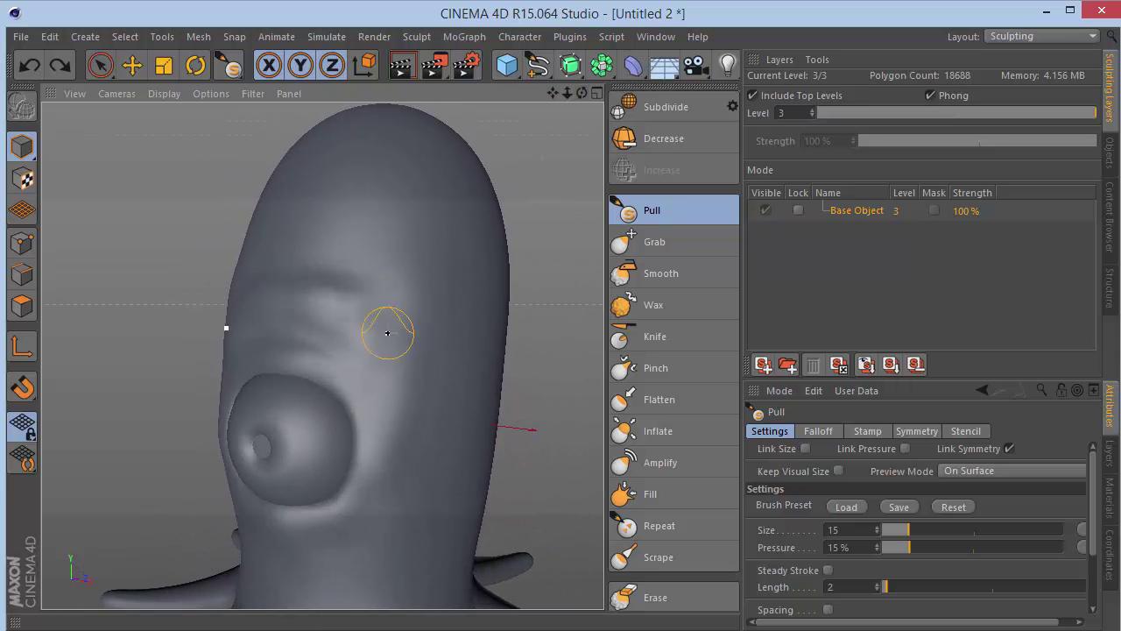
pyautogui.moveTo(363, 336); pyautogui.dragTo(420, 398)
pyautogui.moveTo(367, 314); pyautogui.dragTo(422, 359)
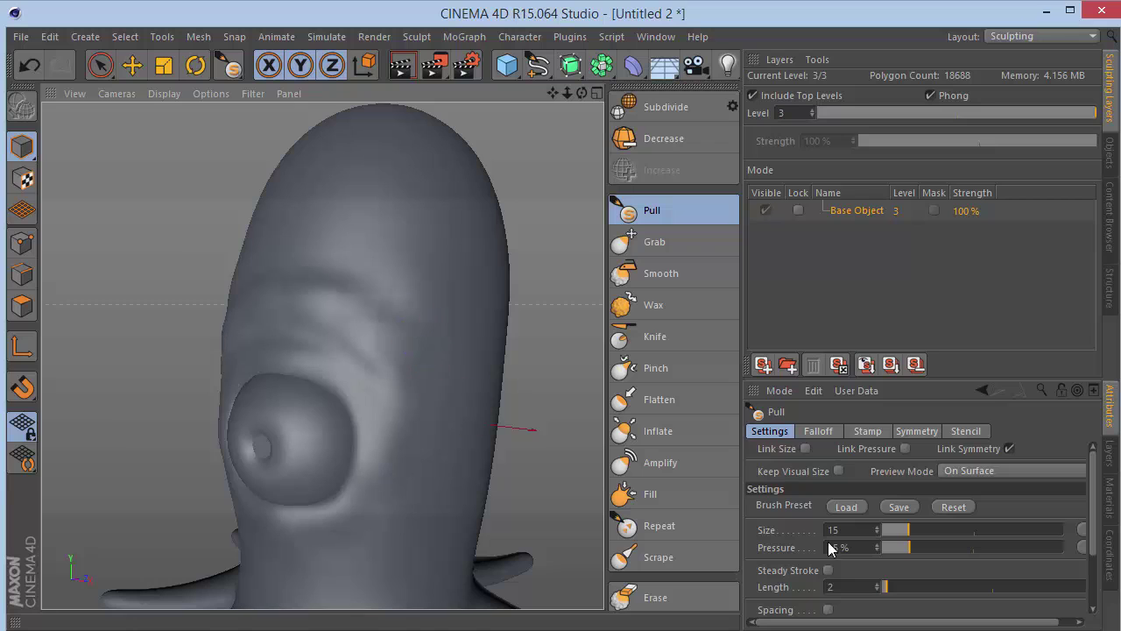
# - Set the Pull brush size to 20, build up the brow further and add soft folds below the eye
pyautogui.click(857, 529)
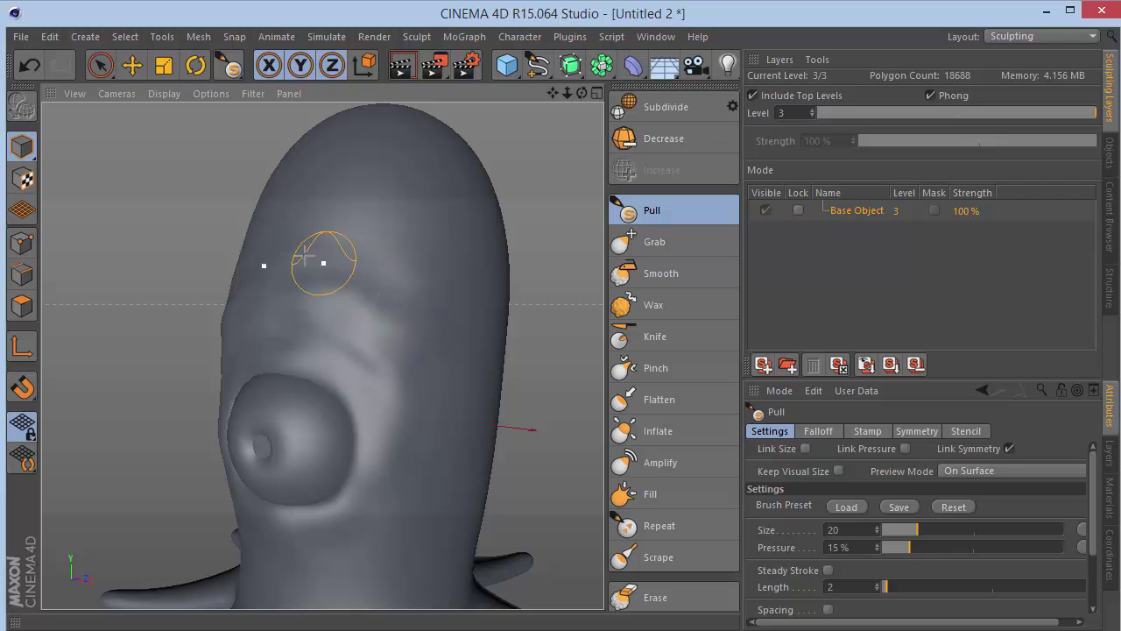
pyautogui.moveTo(554, 93); pyautogui.dragTo(564, 0)
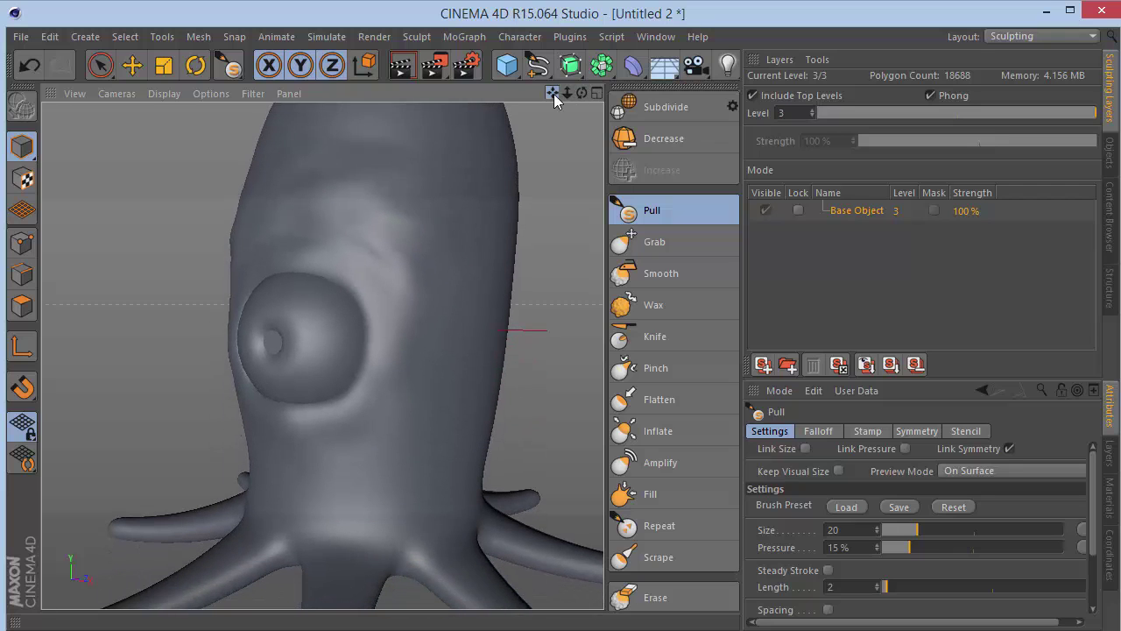
pyautogui.moveTo(318, 426)
pyautogui.mouseDown()
pyautogui.moveTo(384, 414)
pyautogui.moveTo(362, 451)
pyautogui.mouseUp()
pyautogui.moveTo(264, 465); pyautogui.dragTo(383, 473)
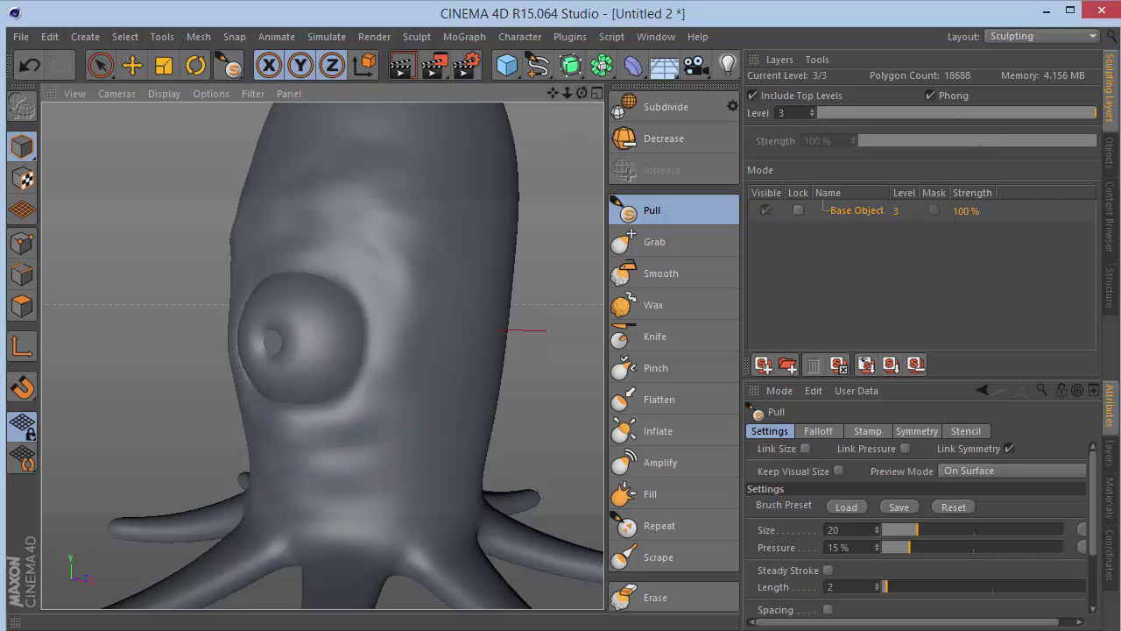
# - Build up a ridge around the back of the body just above the tentacles with Pull strokes, increasing the brush size to 30
pyautogui.moveTo(582, 93)
pyautogui.mouseDown()
pyautogui.moveTo(652, 95)
pyautogui.moveTo(646, 140)
pyautogui.moveTo(525, 127)
pyautogui.moveTo(440, 100)
pyautogui.mouseUp()
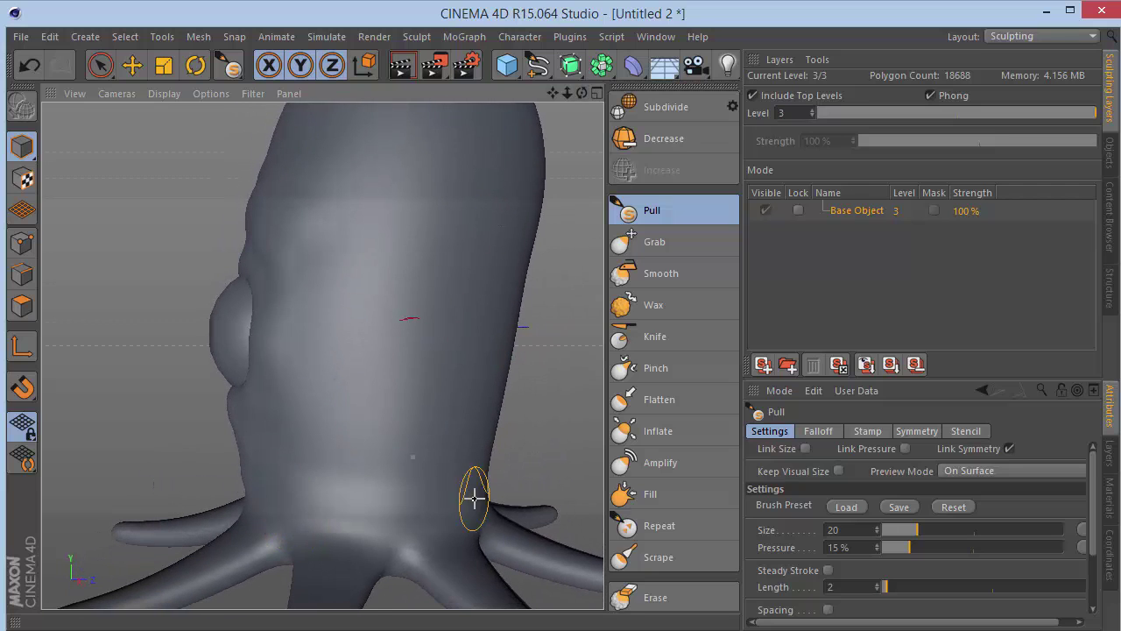
pyautogui.moveTo(582, 93); pyautogui.dragTo(550, 42)
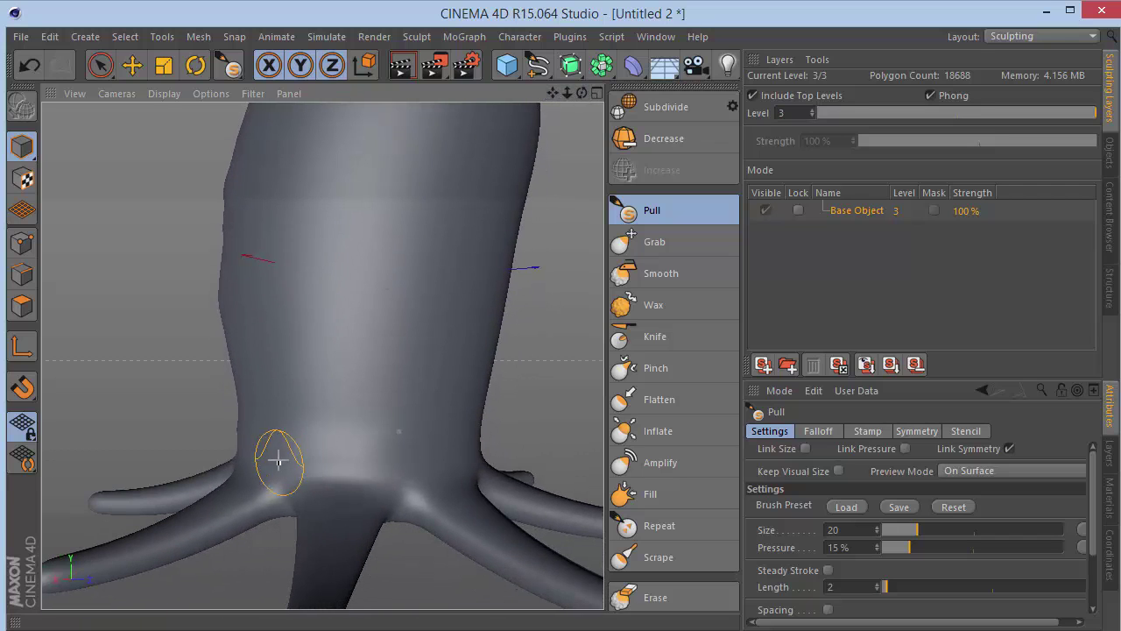
pyautogui.moveTo(275, 464); pyautogui.dragTo(379, 454)
pyautogui.moveTo(299, 437); pyautogui.dragTo(501, 437)
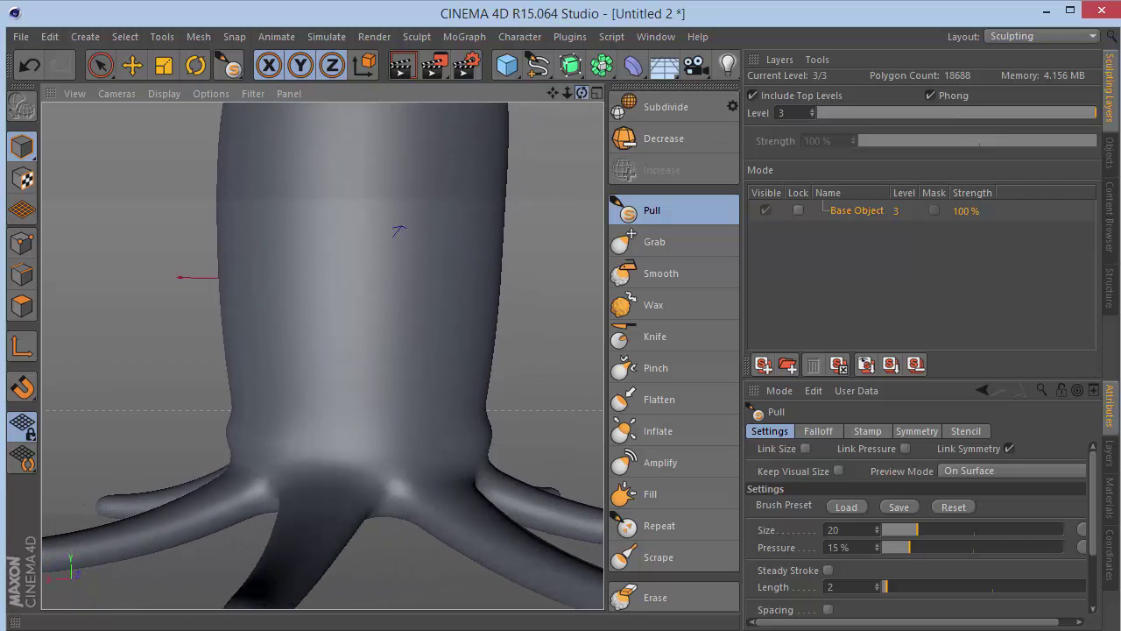
pyautogui.click(859, 529)
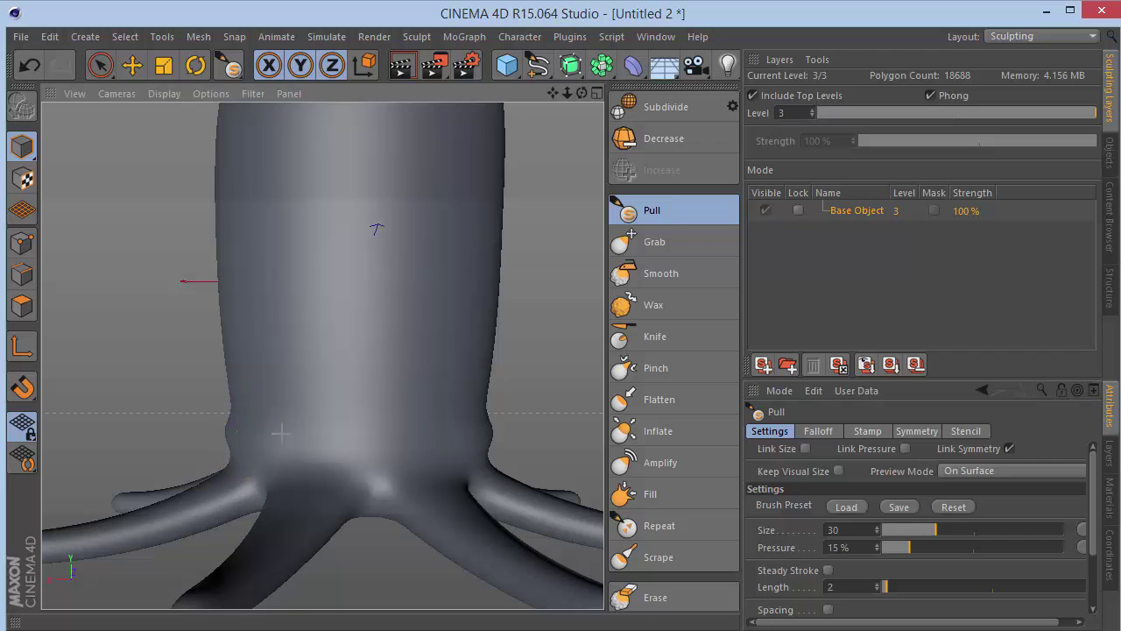
pyautogui.moveTo(320, 435)
pyautogui.mouseDown()
pyautogui.moveTo(443, 431)
pyautogui.moveTo(244, 423)
pyautogui.moveTo(373, 424)
pyautogui.mouseUp()
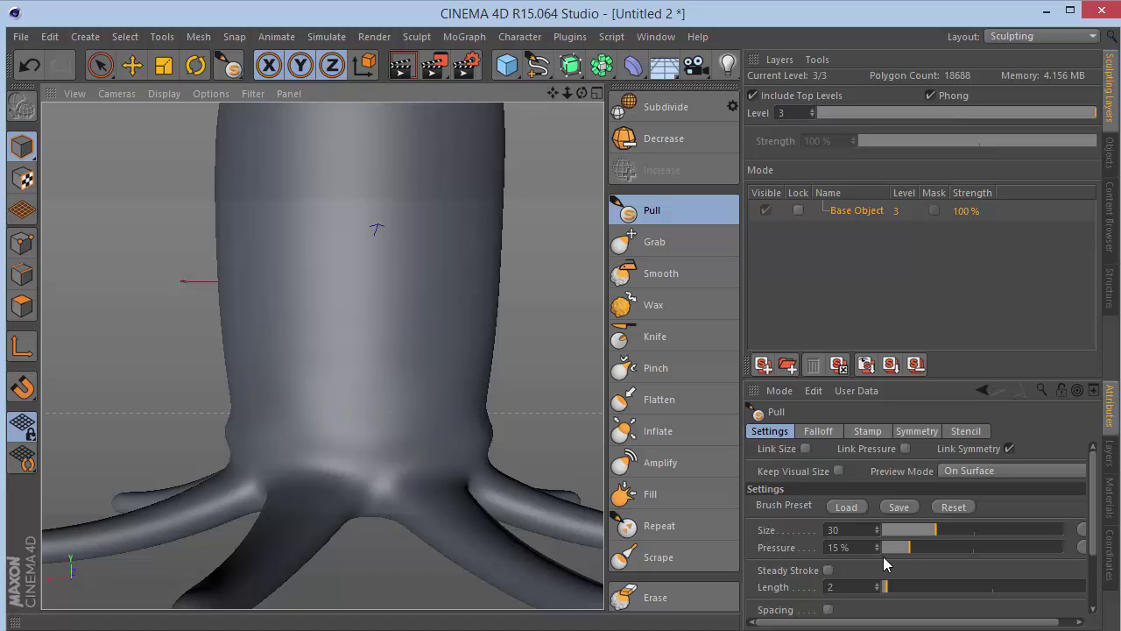
# - Set the Pull brush pressure to 25% and sculpt several horizontal folds across the lower and middle back of the body
pyautogui.click(841, 547)
pyautogui.write('2')
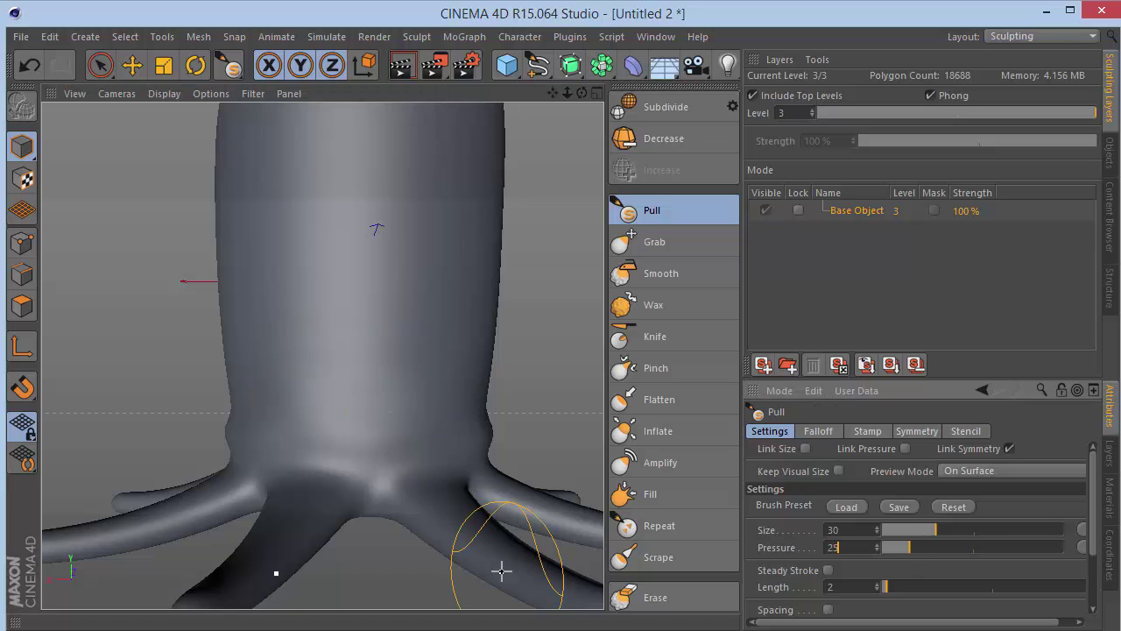
pyautogui.moveTo(249, 391)
pyautogui.mouseDown()
pyautogui.moveTo(351, 395)
pyautogui.moveTo(240, 380)
pyautogui.moveTo(377, 392)
pyautogui.mouseUp()
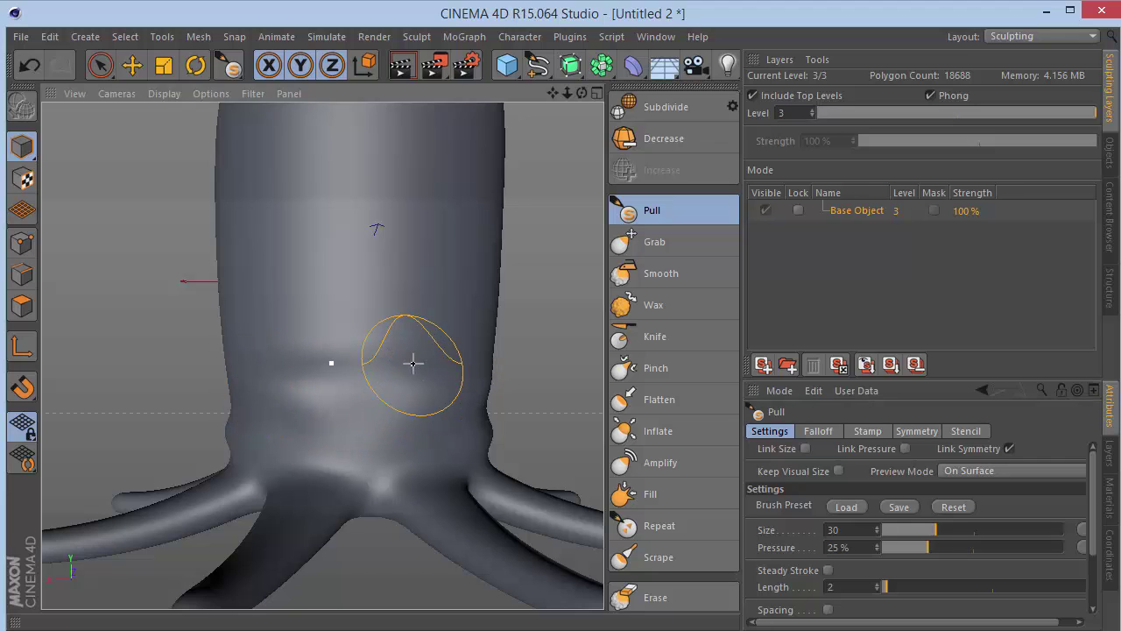
pyautogui.moveTo(401, 354); pyautogui.dragTo(260, 336)
pyautogui.moveTo(384, 311); pyautogui.dragTo(248, 298)
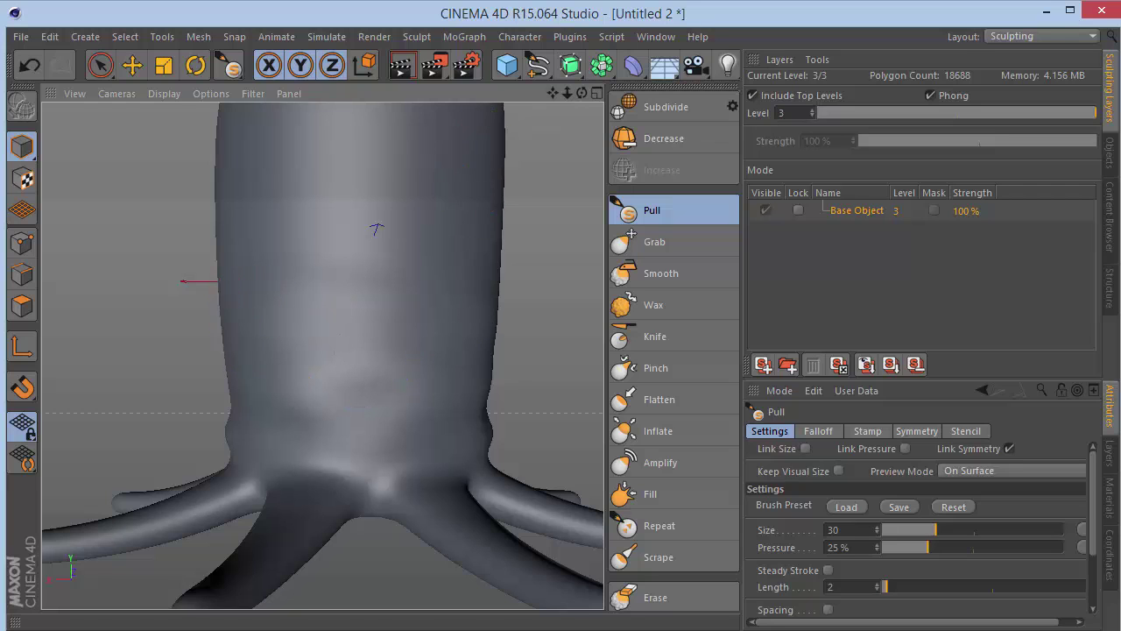
# - Pull a broad horizontal fold across the back of the body above the existing folds and check it from the side
pyautogui.moveTo(581, 93); pyautogui.dragTo(649, 132)
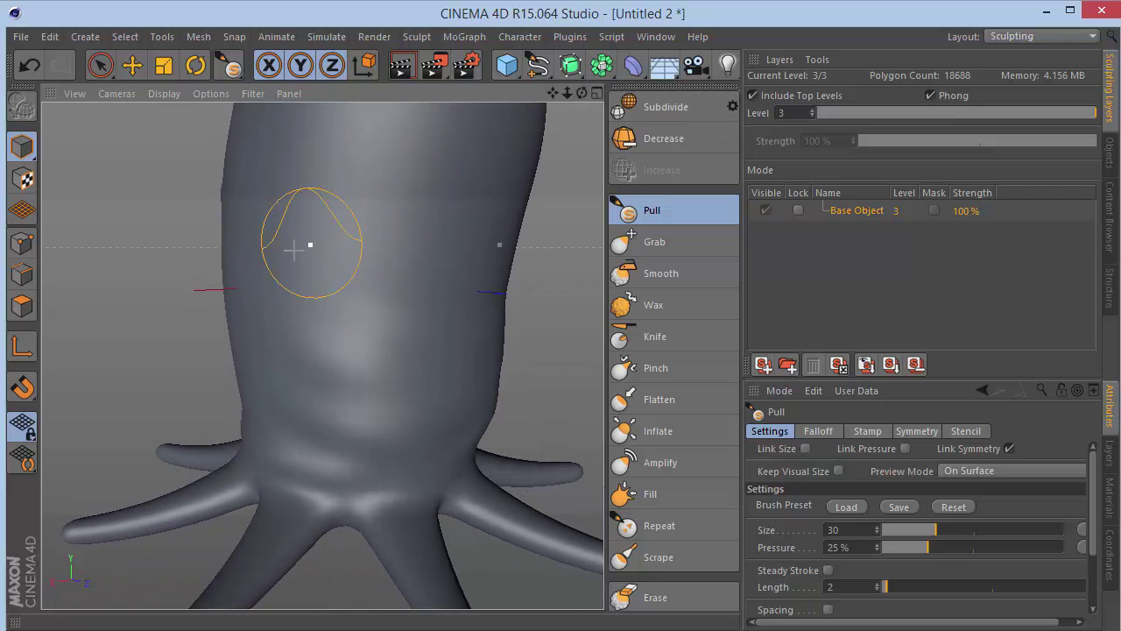
pyautogui.moveTo(310, 245)
pyautogui.mouseDown()
pyautogui.moveTo(448, 222)
pyautogui.moveTo(412, 225)
pyautogui.moveTo(468, 254)
pyautogui.mouseUp()
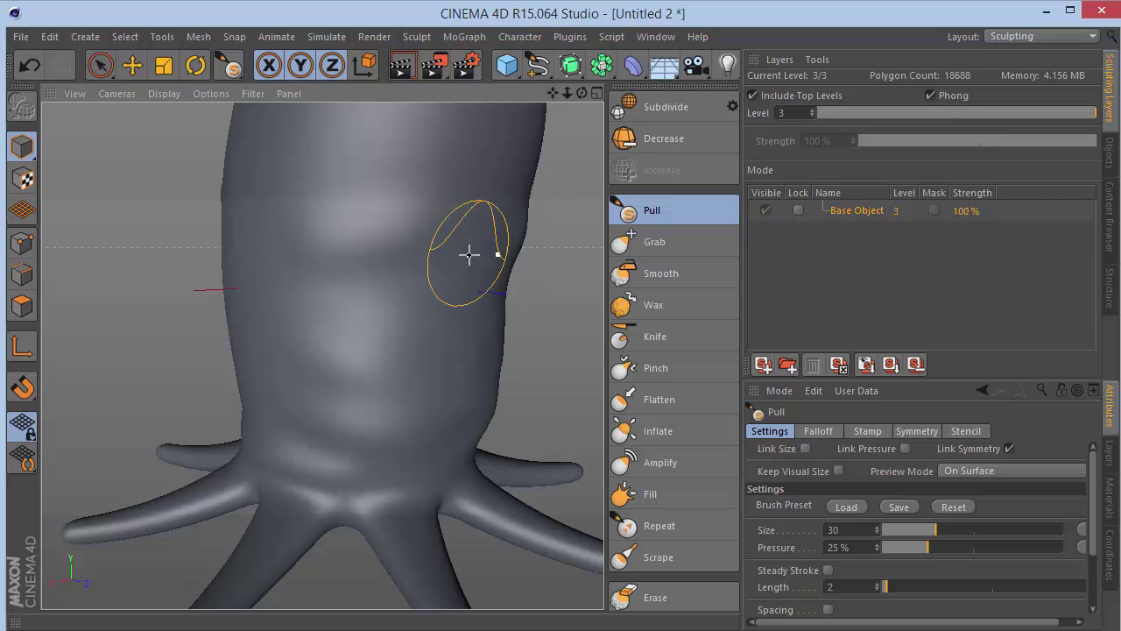
pyautogui.moveTo(581, 93); pyautogui.dragTo(626, 103)
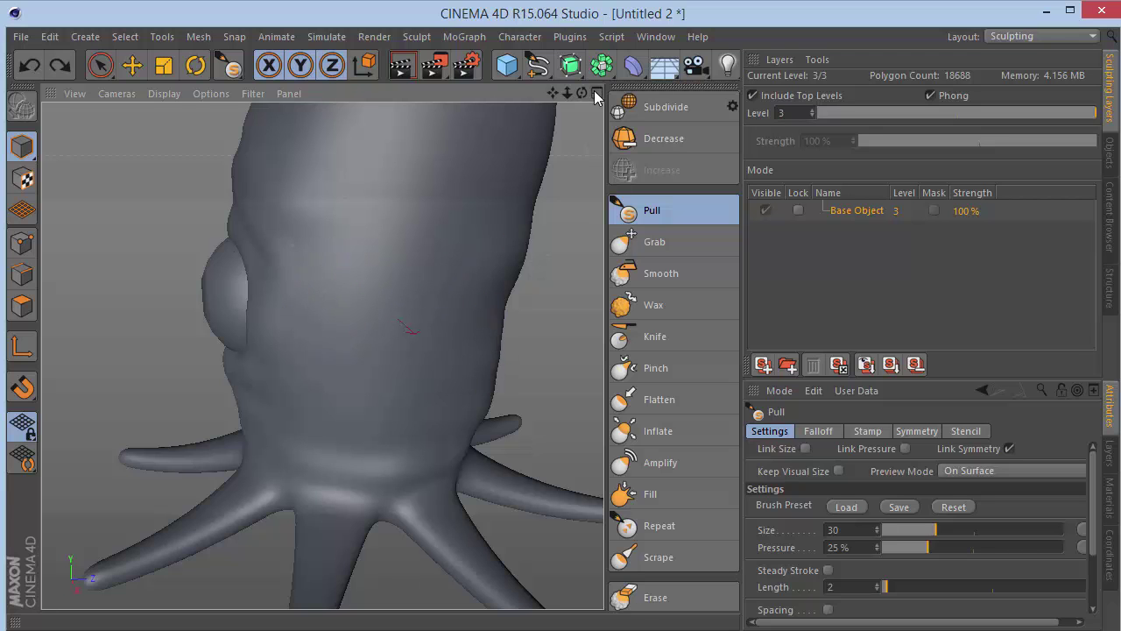
# - Set the Pull brush size to 20 and pull folds across the front of the body below the eye
pyautogui.moveTo(582, 93)
pyautogui.mouseDown()
pyautogui.moveTo(673, 97)
pyautogui.moveTo(558, 116)
pyautogui.moveTo(575, 185)
pyautogui.moveTo(585, 86)
pyautogui.moveTo(613, 31)
pyautogui.moveTo(569, 35)
pyautogui.moveTo(585, 102)
pyautogui.mouseUp()
pyautogui.moveTo(860, 529); pyautogui.dragTo(789, 528)
pyautogui.write('20')
pyautogui.press('Return')
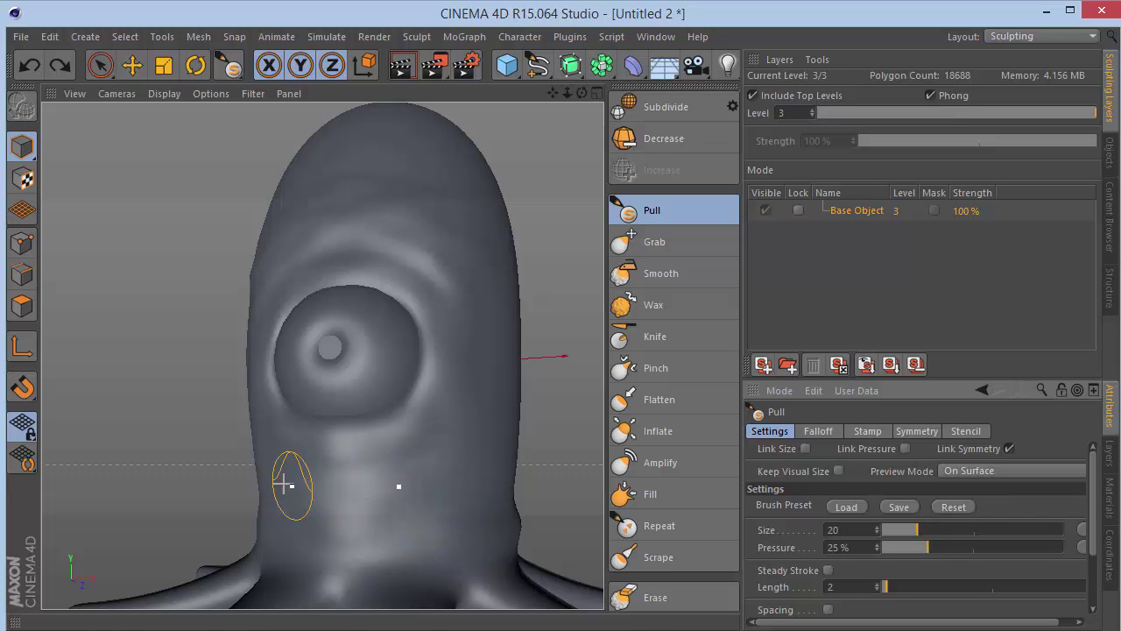
pyautogui.moveTo(353, 485); pyautogui.dragTo(449, 454)
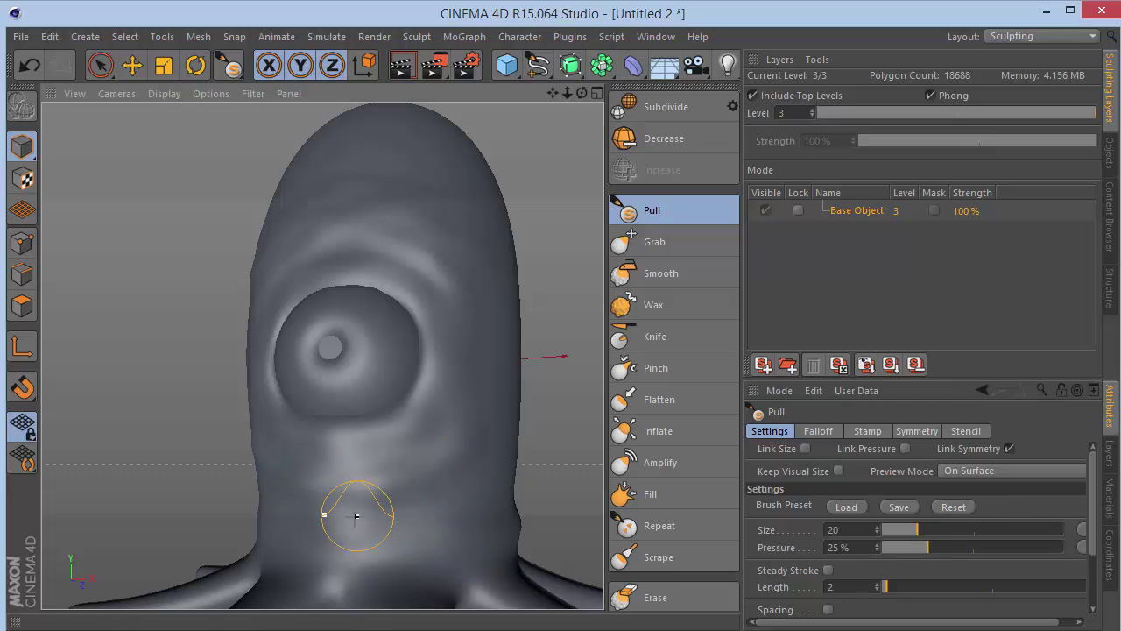
pyautogui.moveTo(345, 521); pyautogui.dragTo(431, 501)
pyautogui.moveTo(354, 553); pyautogui.dragTo(420, 535)
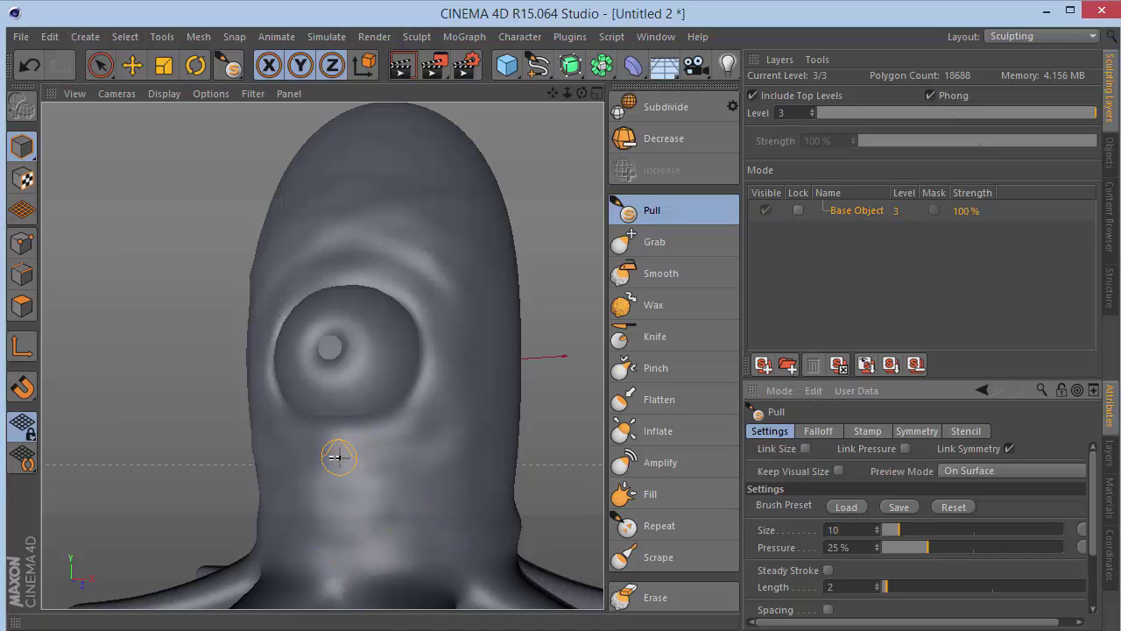
# - Sculpt finer wrinkles below and above the eye with the Pull brush at size 10
pyautogui.moveTo(335, 456); pyautogui.dragTo(416, 445)
pyautogui.moveTo(324, 492)
pyautogui.mouseDown()
pyautogui.moveTo(372, 495)
pyautogui.moveTo(358, 513)
pyautogui.moveTo(419, 529)
pyautogui.mouseUp()
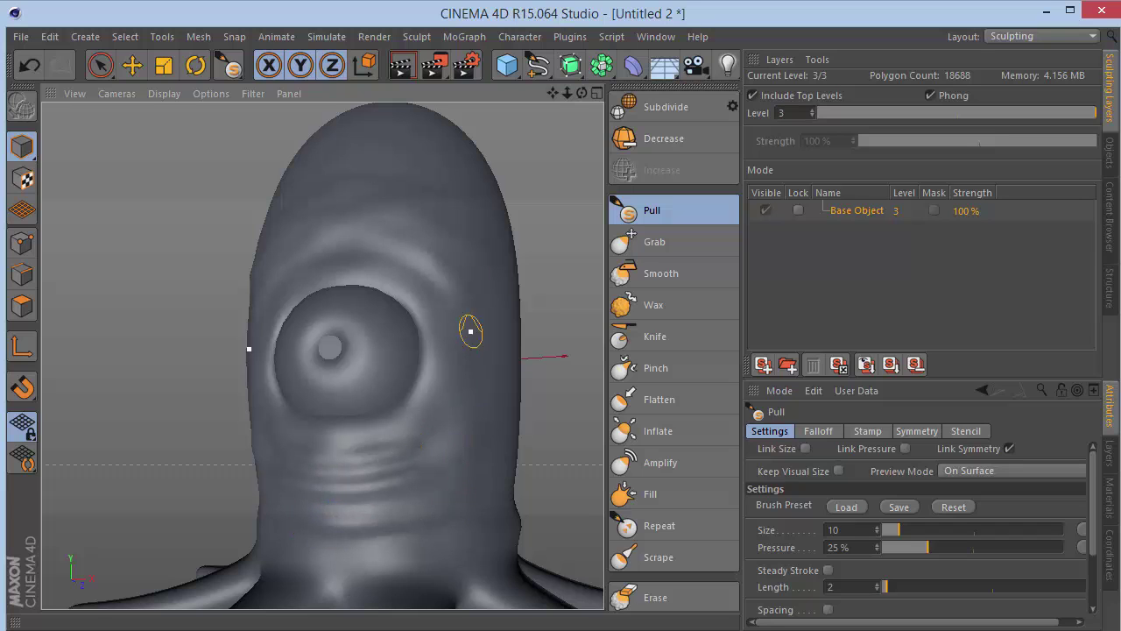
pyautogui.moveTo(582, 93)
pyautogui.mouseDown()
pyautogui.moveTo(666, 119)
pyautogui.moveTo(548, 109)
pyautogui.moveTo(582, 89)
pyautogui.mouseUp()
pyautogui.moveTo(342, 304); pyautogui.dragTo(428, 333)
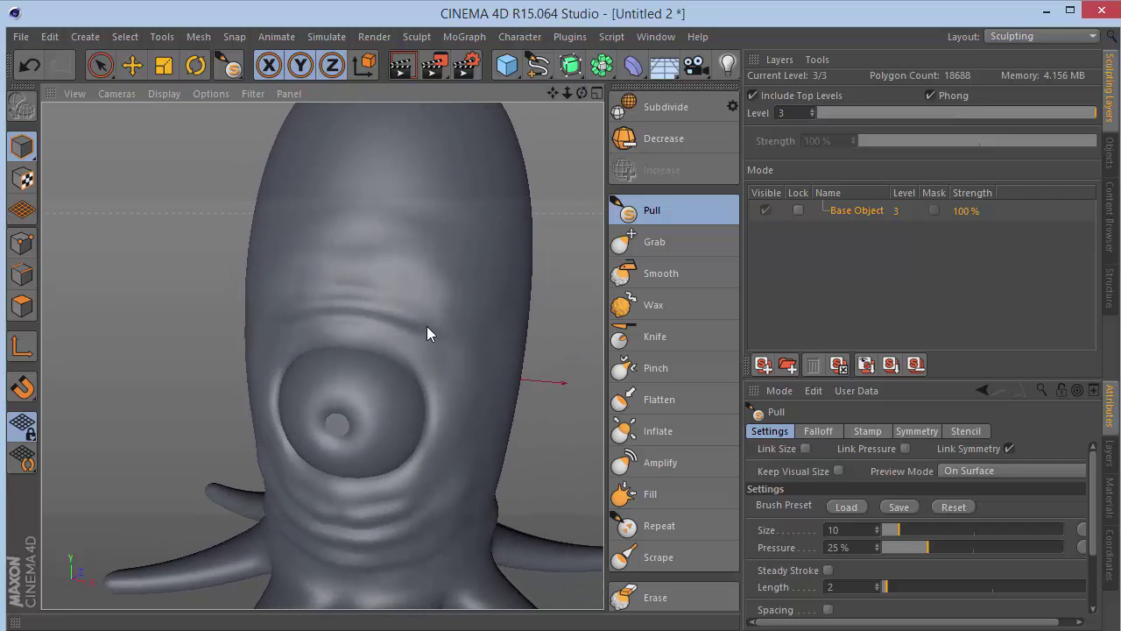
pyautogui.moveTo(346, 283); pyautogui.dragTo(413, 289)
pyautogui.moveTo(364, 254); pyautogui.dragTo(469, 272)
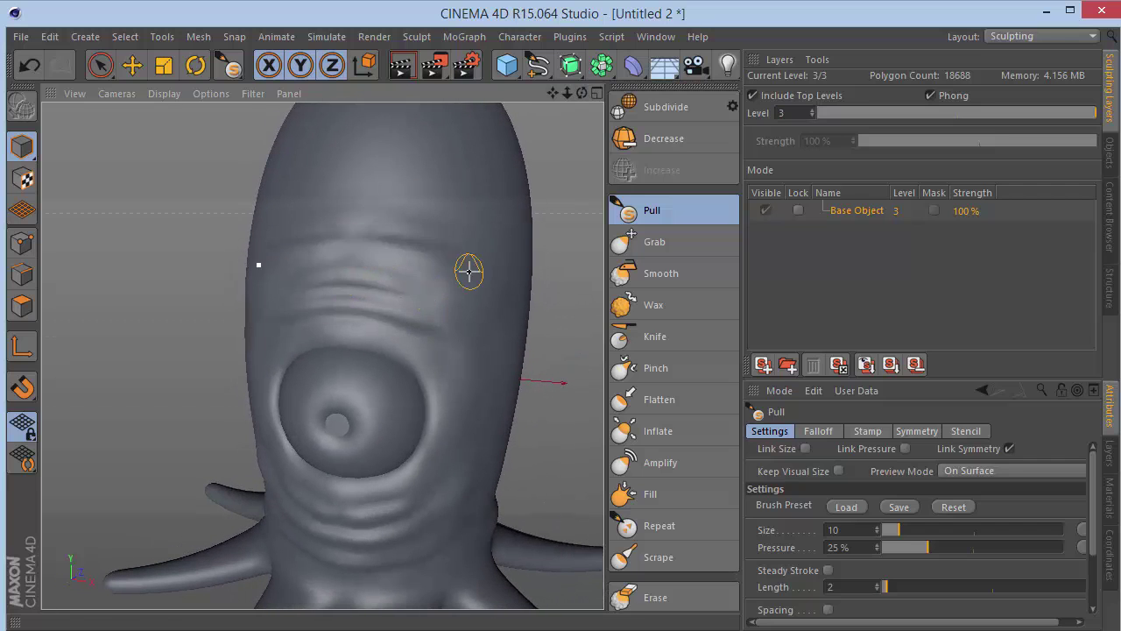
# - Set the Pull brush size to 40 and build up broad bulges around the sides and back of the body
pyautogui.moveTo(565, 383)
pyautogui.keyDown('alt'); pyautogui.mouseDown()
pyautogui.moveTo(419, 405)
pyautogui.moveTo(424, 431)
pyautogui.mouseUp(); pyautogui.keyUp('alt')
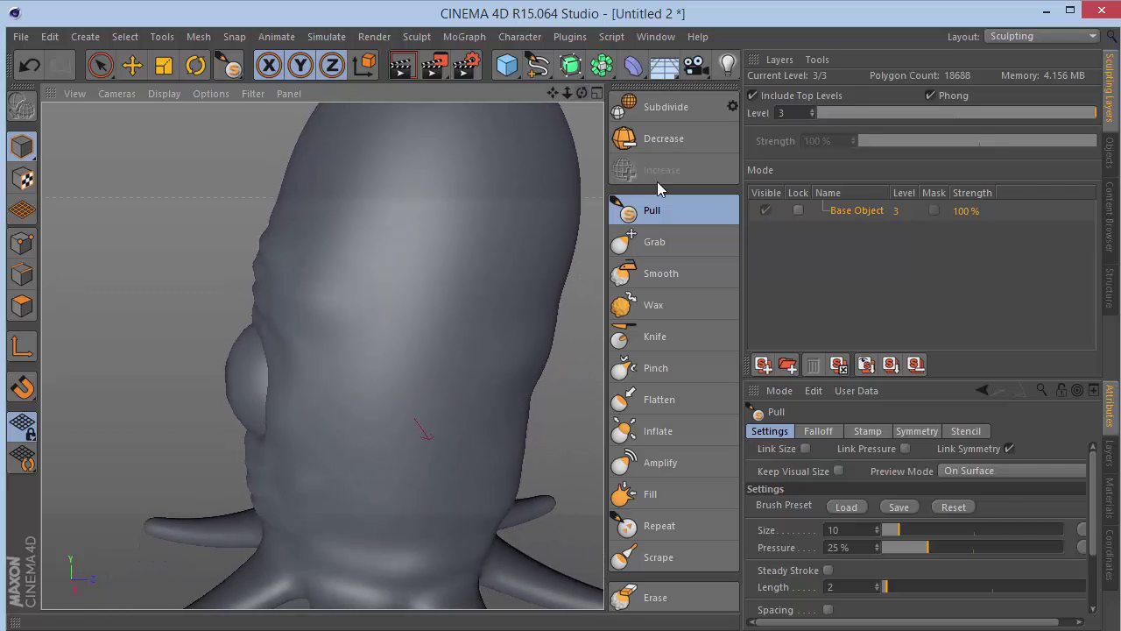
pyautogui.doubleClick(864, 529)
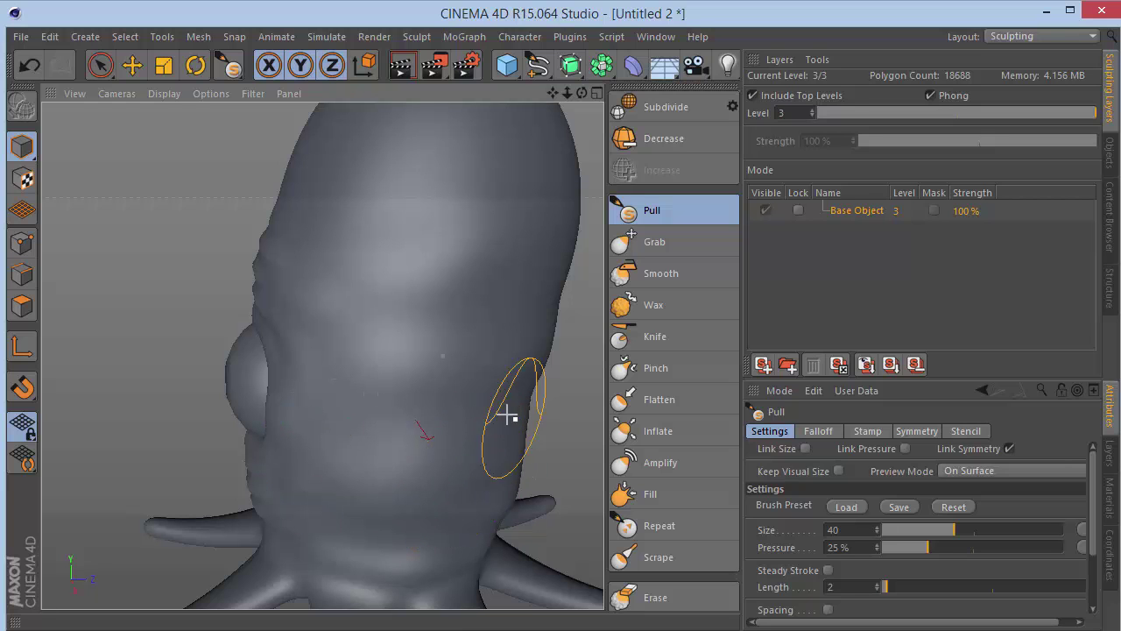
pyautogui.moveTo(581, 94)
pyautogui.mouseDown()
pyautogui.moveTo(744, 83)
pyautogui.moveTo(579, 92)
pyautogui.mouseUp()
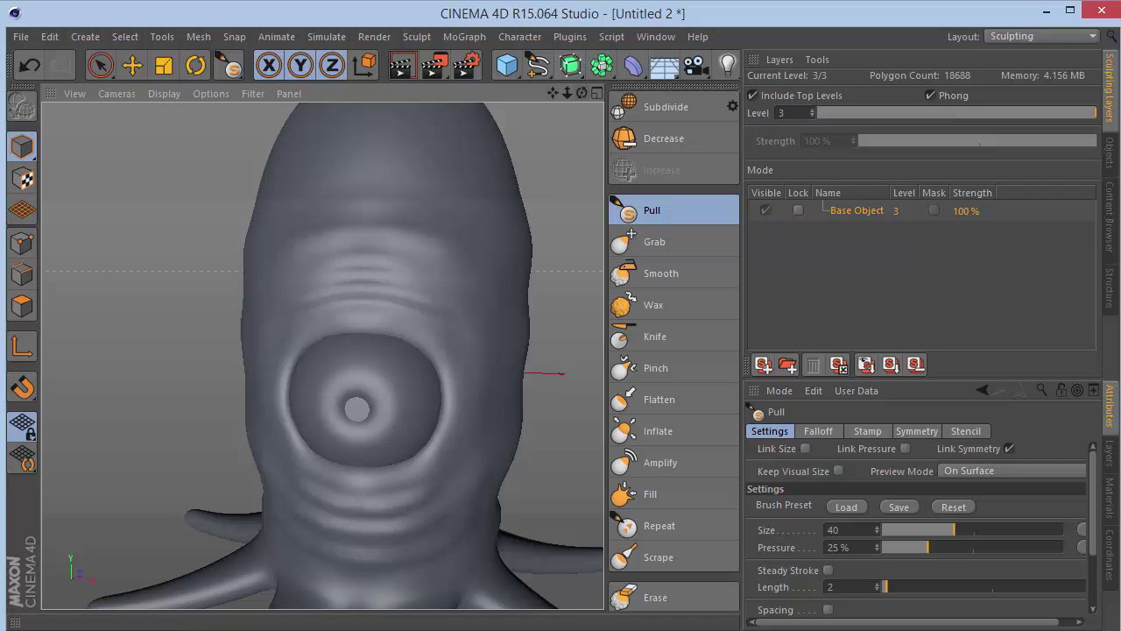
pyautogui.moveTo(582, 93); pyautogui.dragTo(585, 98)
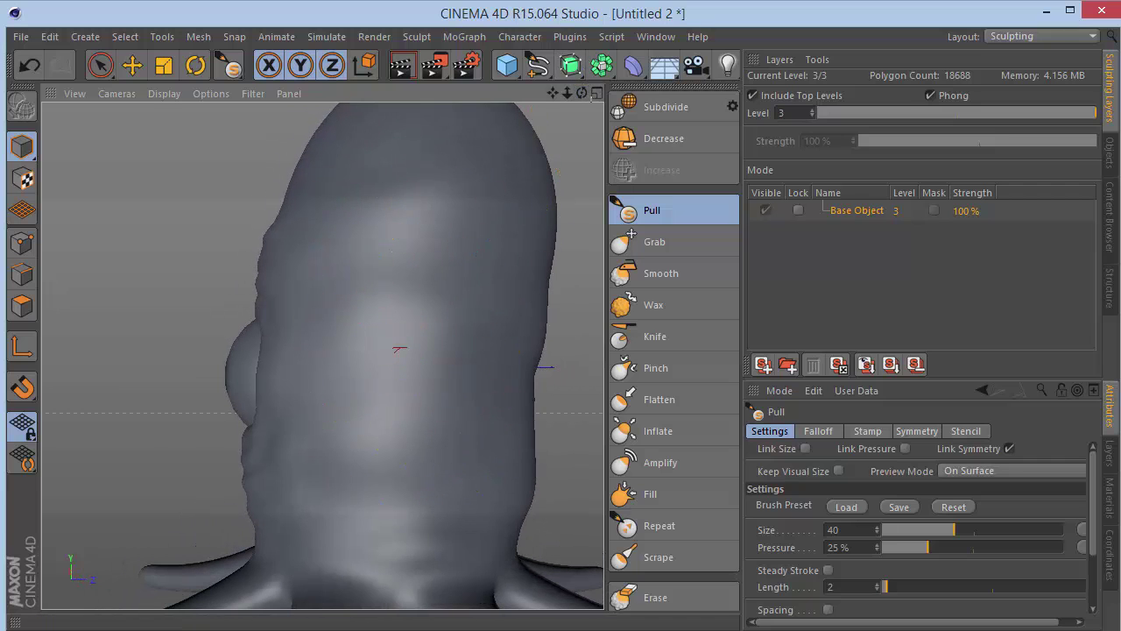
pyautogui.moveTo(584, 97); pyautogui.dragTo(576, 95)
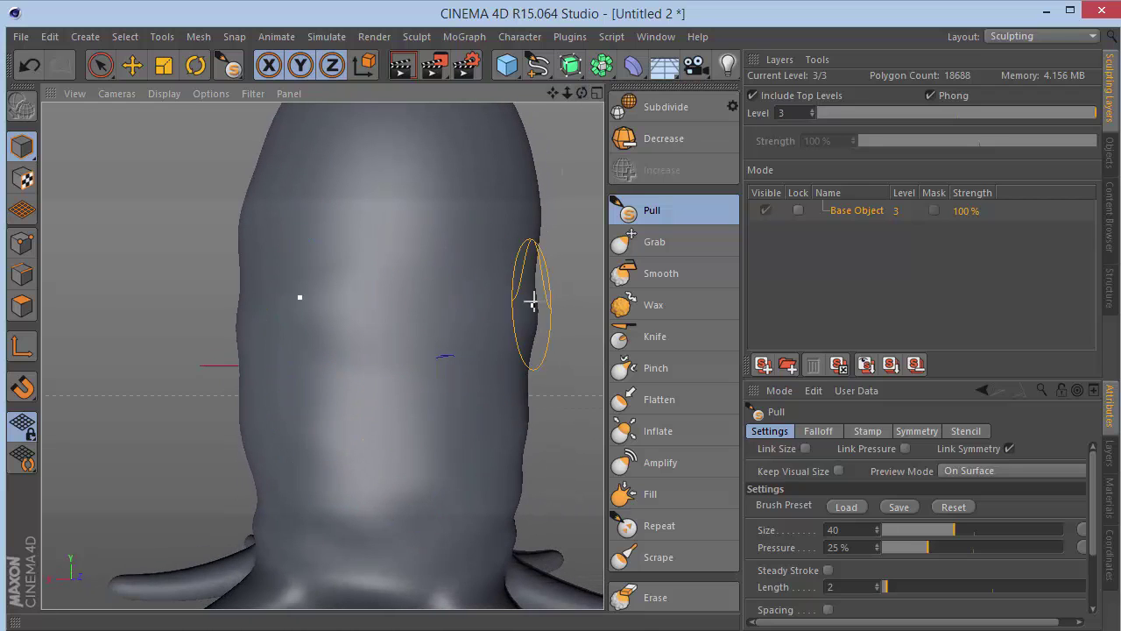
pyautogui.moveTo(580, 95); pyautogui.dragTo(579, 91)
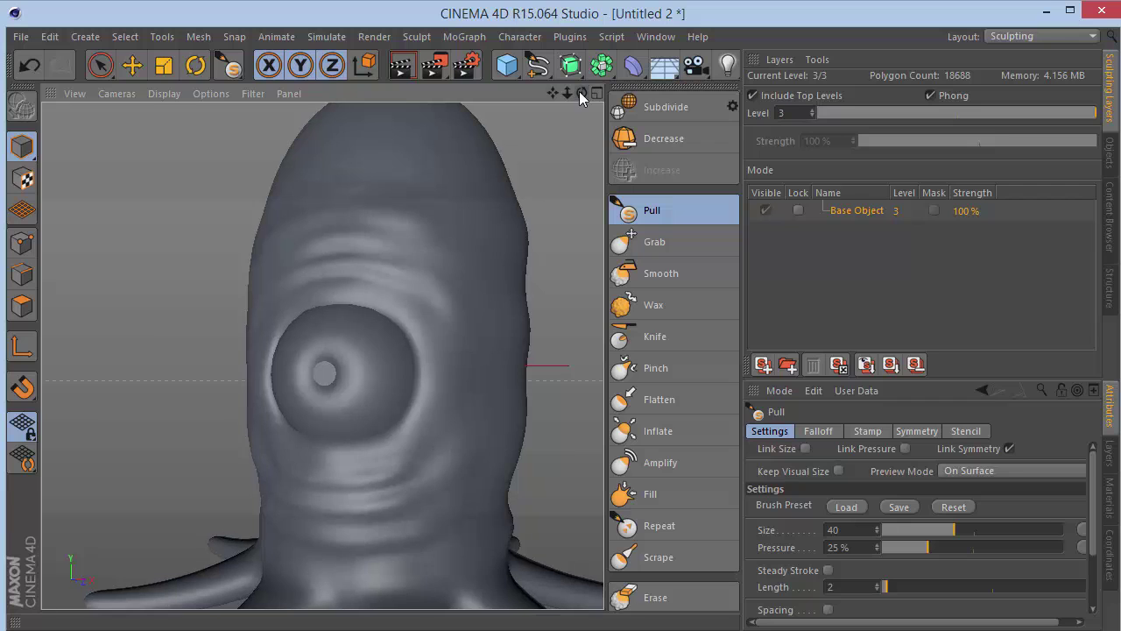
# - Smear the folds below the eye with the Wax brush at size 15 and 50% pressure
pyautogui.click(650, 304)
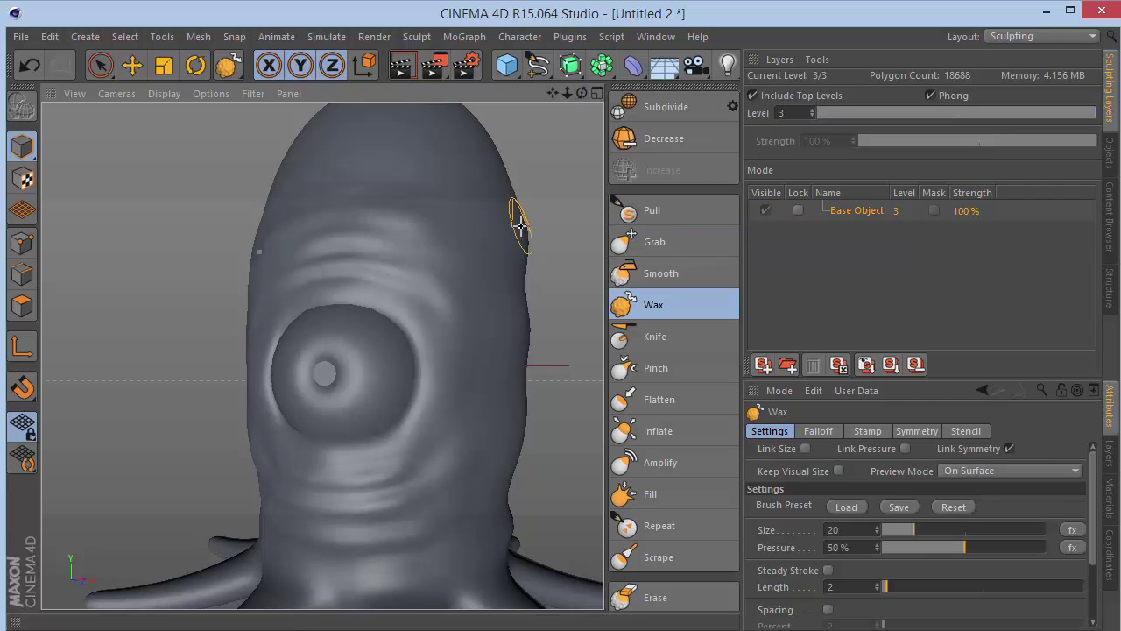
pyautogui.moveTo(553, 94); pyautogui.dragTo(468, 282)
pyautogui.scroll(5, 330, 454)
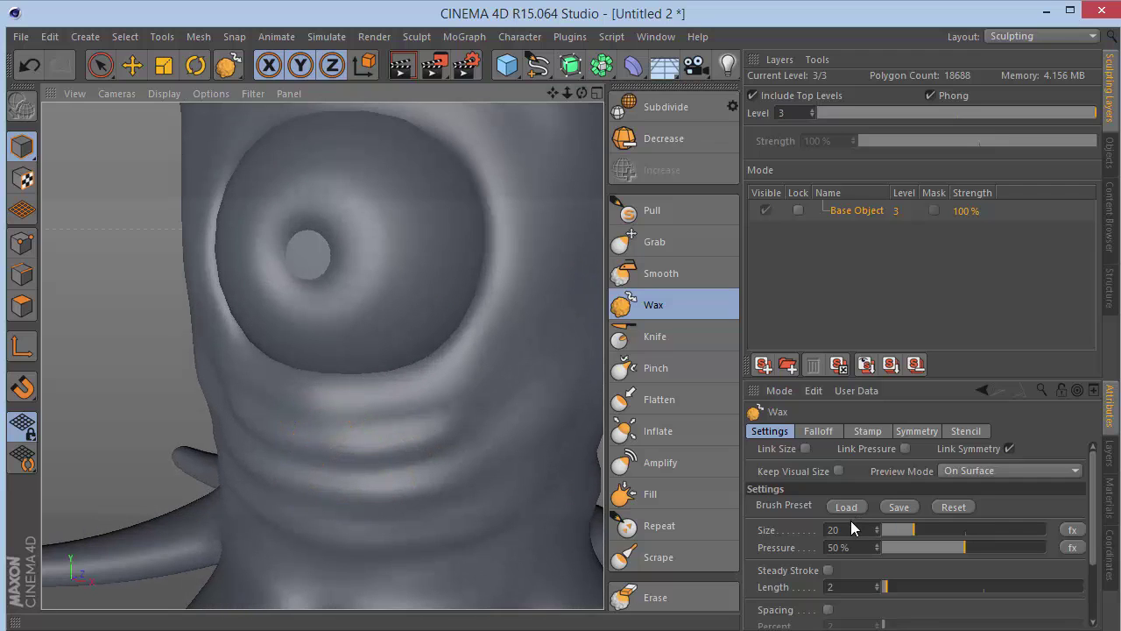
pyautogui.moveTo(851, 530); pyautogui.dragTo(806, 532)
pyautogui.write('15')
pyautogui.press('Return')
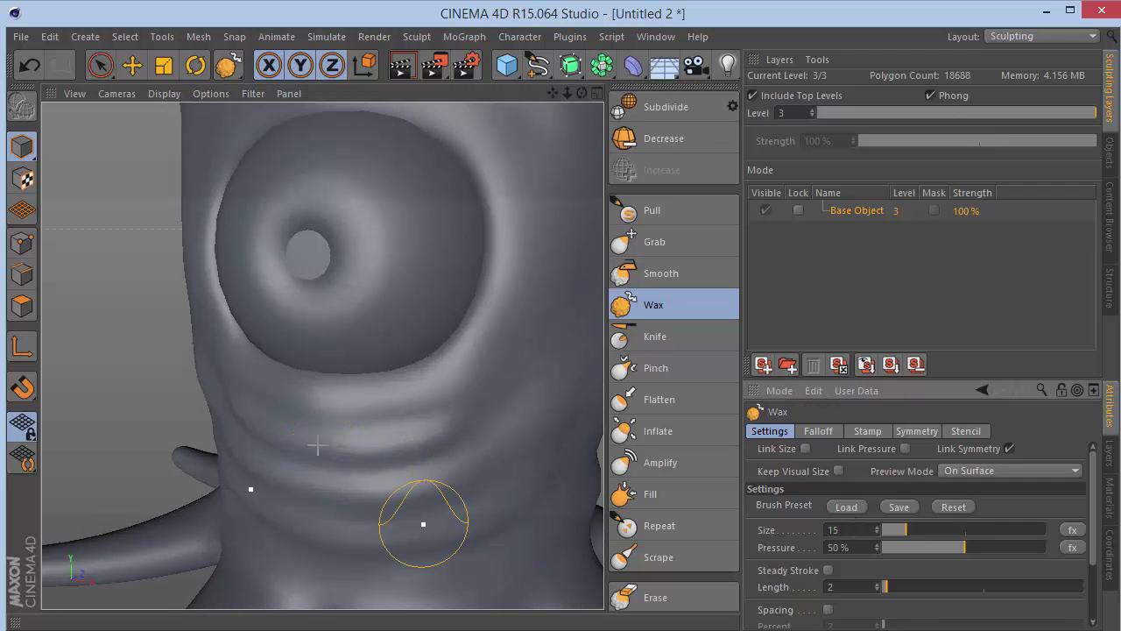
pyautogui.moveTo(236, 410)
pyautogui.mouseDown()
pyautogui.moveTo(312, 435)
pyautogui.moveTo(469, 424)
pyautogui.mouseUp()
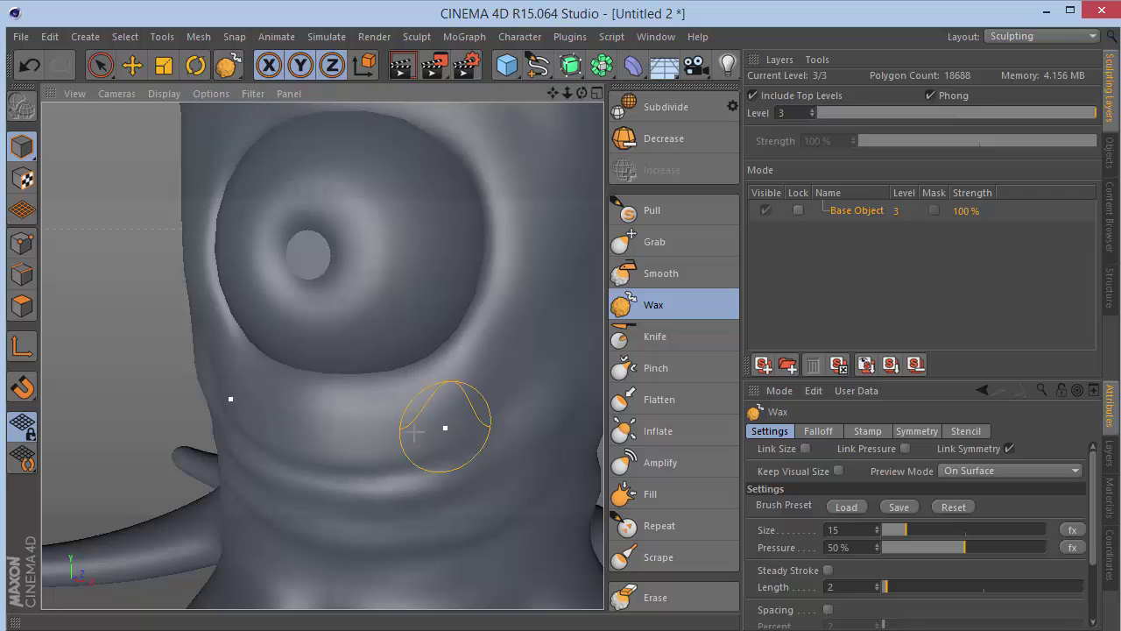
pyautogui.moveTo(219, 451); pyautogui.dragTo(452, 496)
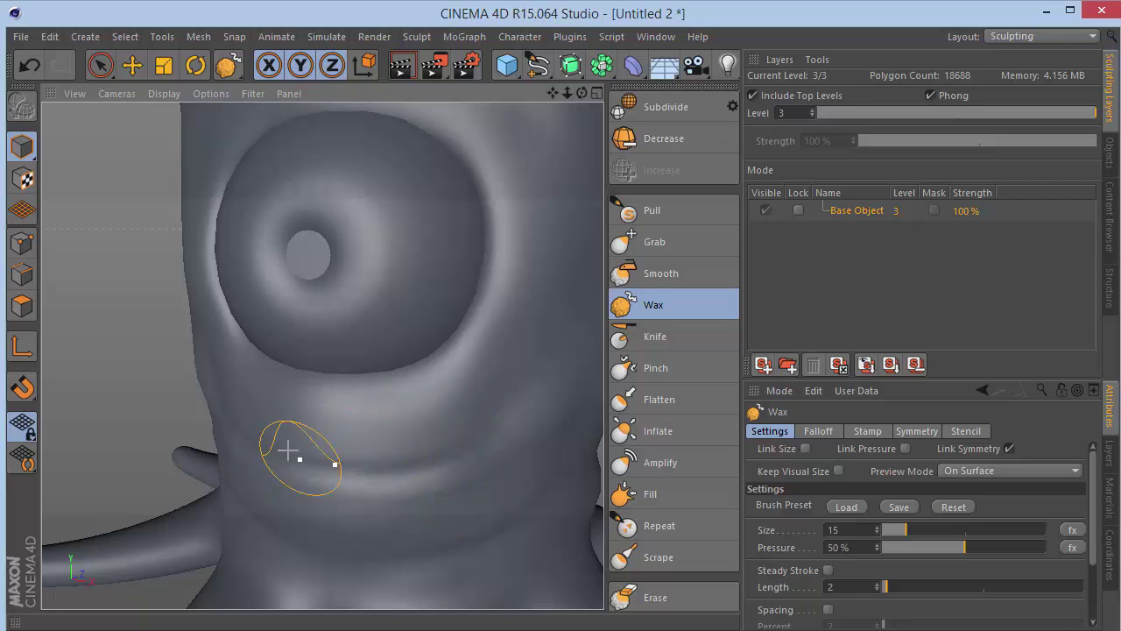
# - Apply Wax strokes across the forehead above the eye to soften the wrinkles and shape broader folds
pyautogui.moveTo(563, 94); pyautogui.dragTo(433, 114)
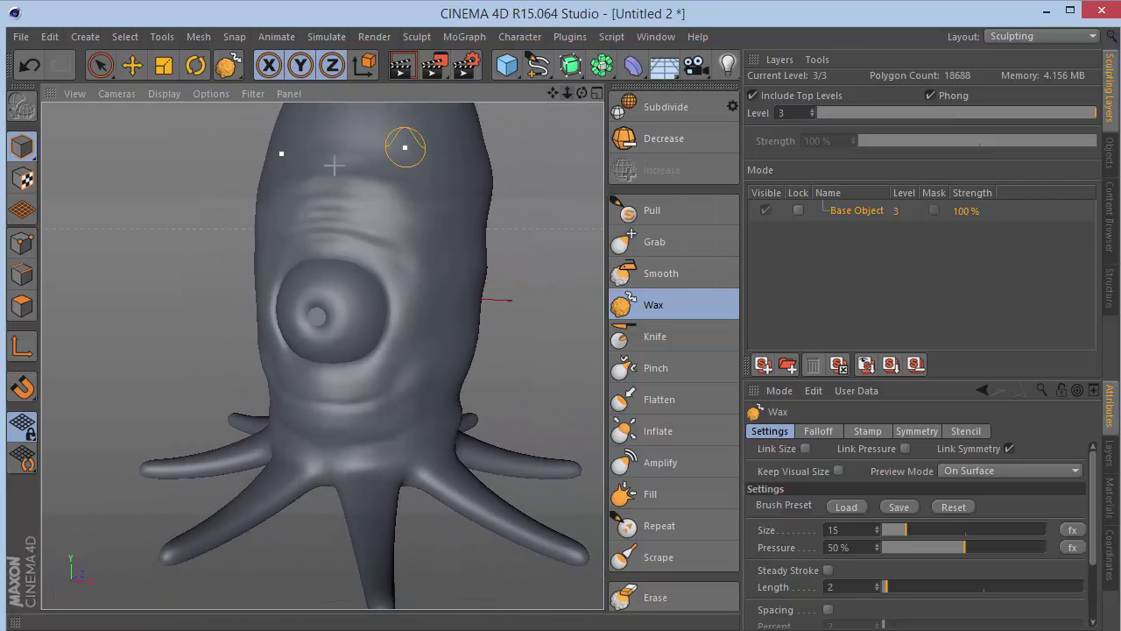
pyautogui.moveTo(285, 168); pyautogui.dragTo(395, 166)
pyautogui.moveTo(311, 152); pyautogui.dragTo(416, 155)
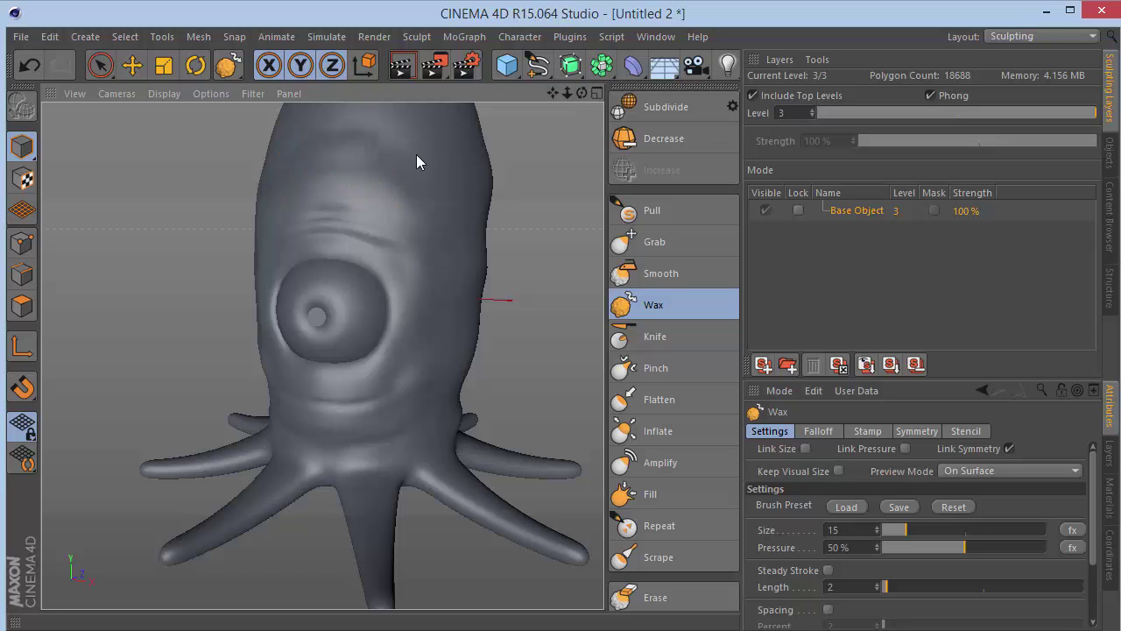
pyautogui.moveTo(553, 94); pyautogui.dragTo(543, 96)
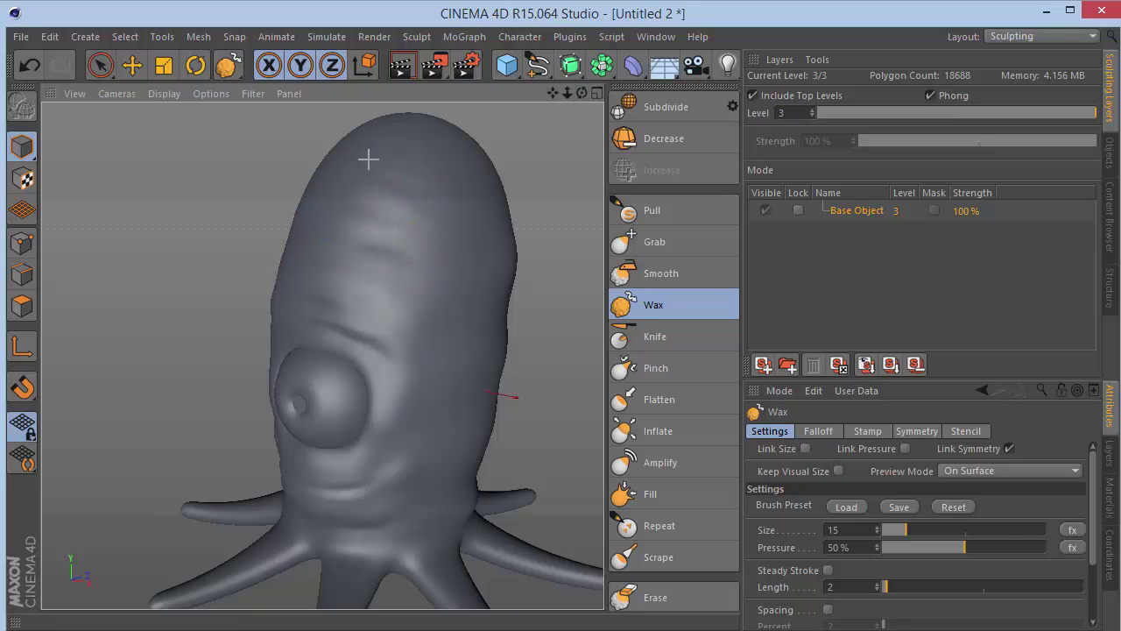
pyautogui.moveTo(581, 92)
pyautogui.mouseDown()
pyautogui.moveTo(596, 92)
pyautogui.moveTo(561, 96)
pyautogui.mouseUp()
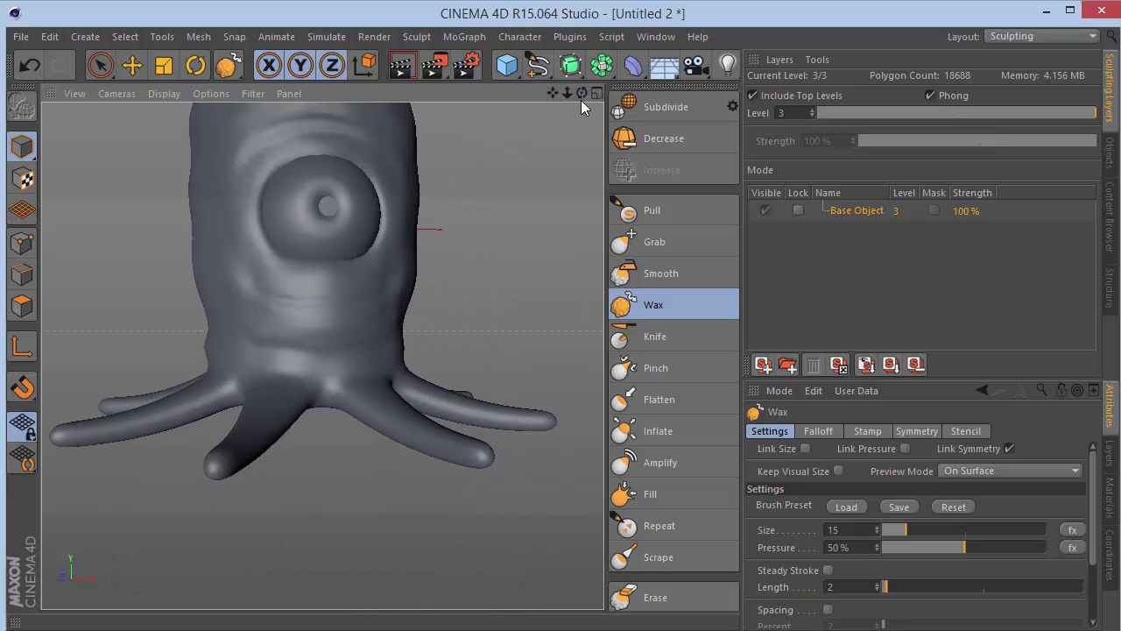
# - Try Wax strokes at size 15 along a front tentacle and undo them
pyautogui.moveTo(584, 93)
pyautogui.mouseDown()
pyautogui.moveTo(580, 140)
pyautogui.moveTo(613, 94)
pyautogui.moveTo(639, 94)
pyautogui.moveTo(512, 58)
pyautogui.moveTo(459, 2)
pyautogui.mouseUp()
pyautogui.moveTo(256, 313); pyautogui.dragTo(321, 438)
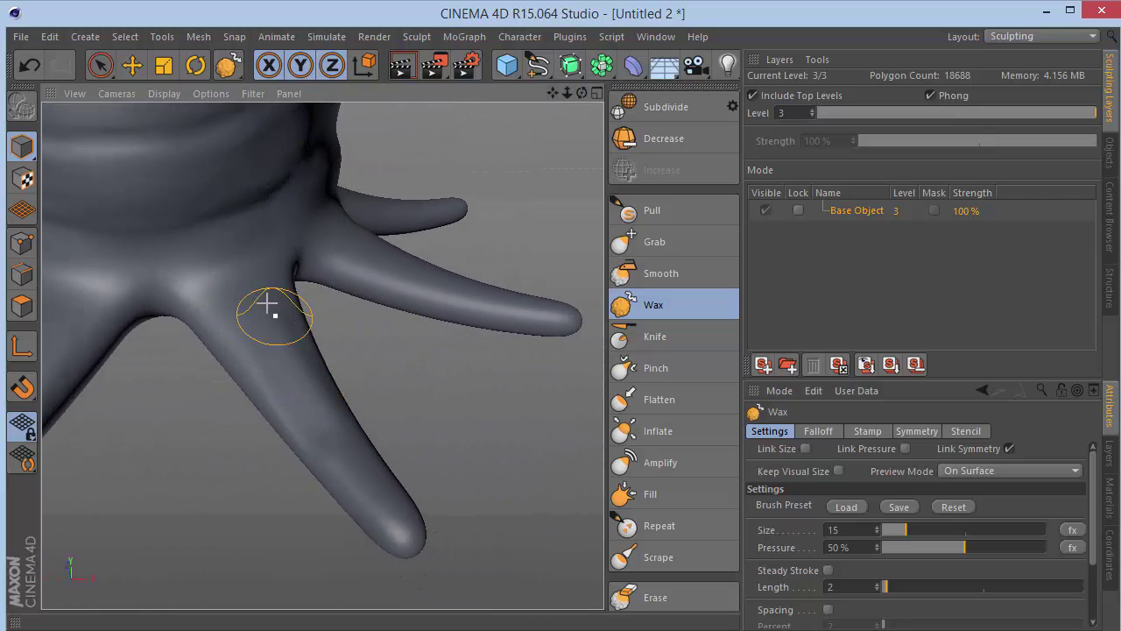
pyautogui.hotkey('ctrl', 'z')
pyautogui.hotkey('ctrl', 'z')
pyautogui.moveTo(252, 299); pyautogui.dragTo(380, 494)
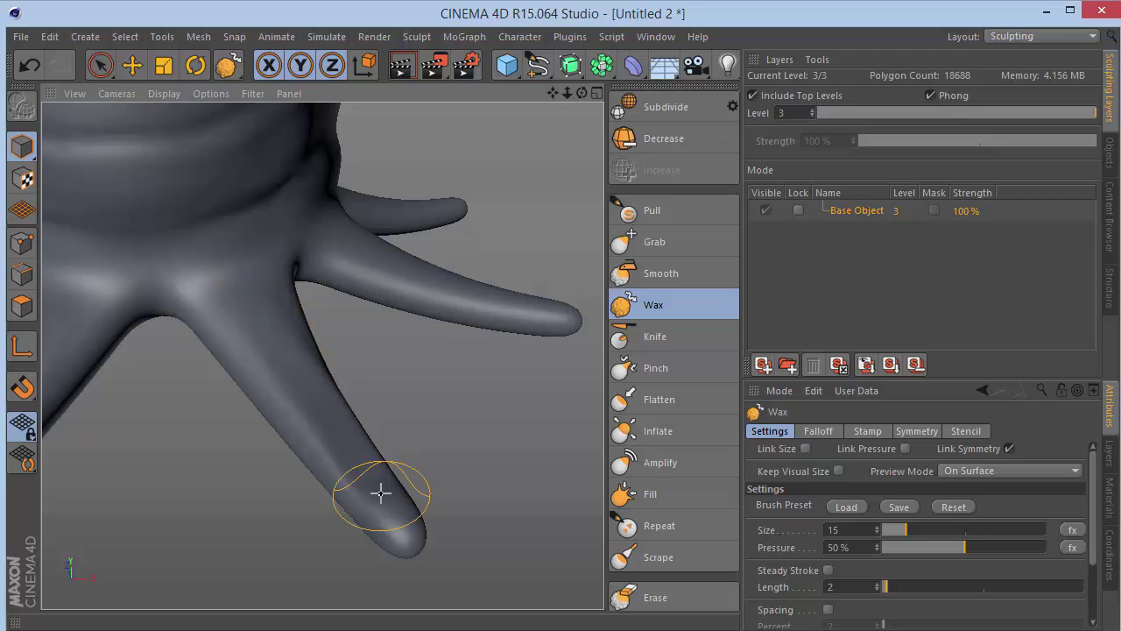
pyautogui.hotkey('ctrl', 'z')
pyautogui.hotkey('ctrl', 'z')
# - Set the Wax brush to size 25 and 15% pressure and apply strokes along the tentacles
pyautogui.moveTo(856, 529); pyautogui.dragTo(815, 529)
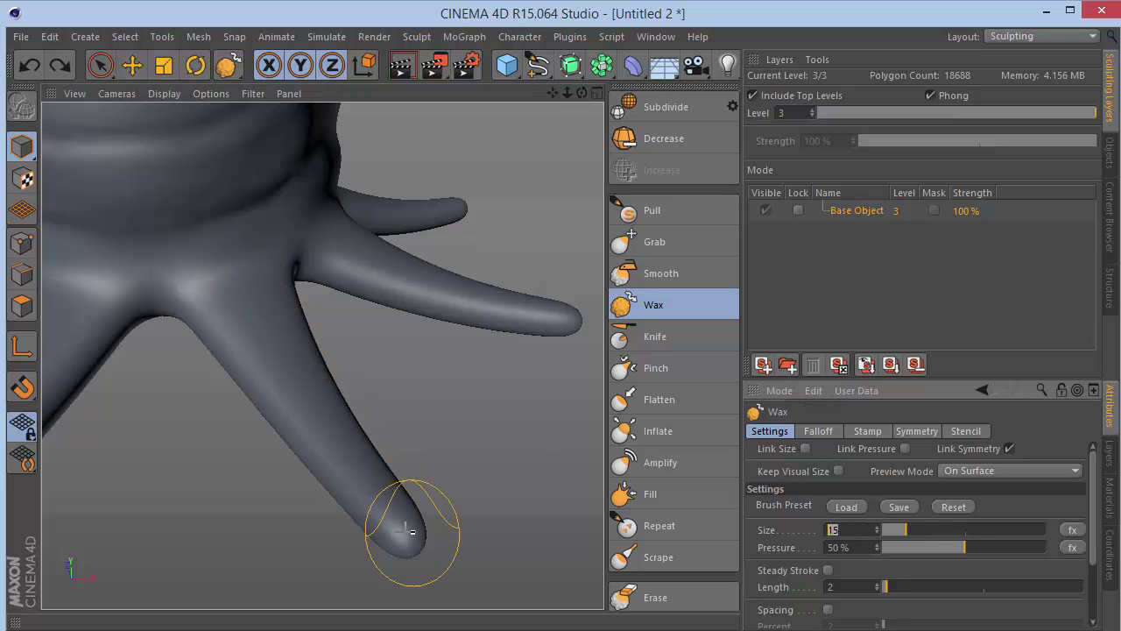
pyautogui.write('25')
pyautogui.press('Return')
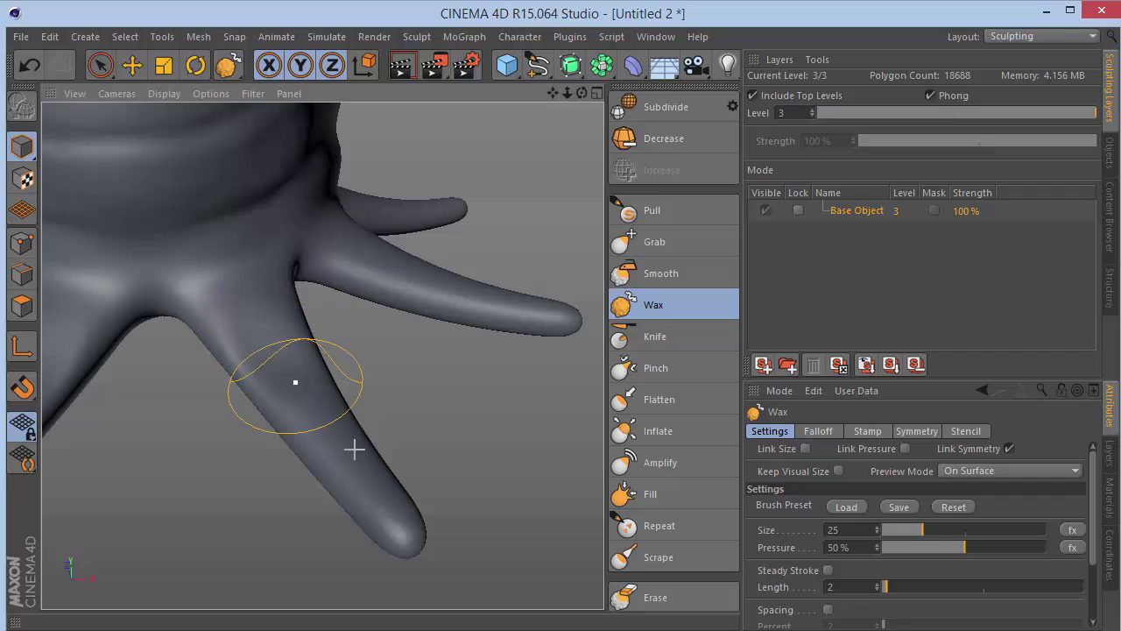
pyautogui.click(856, 546)
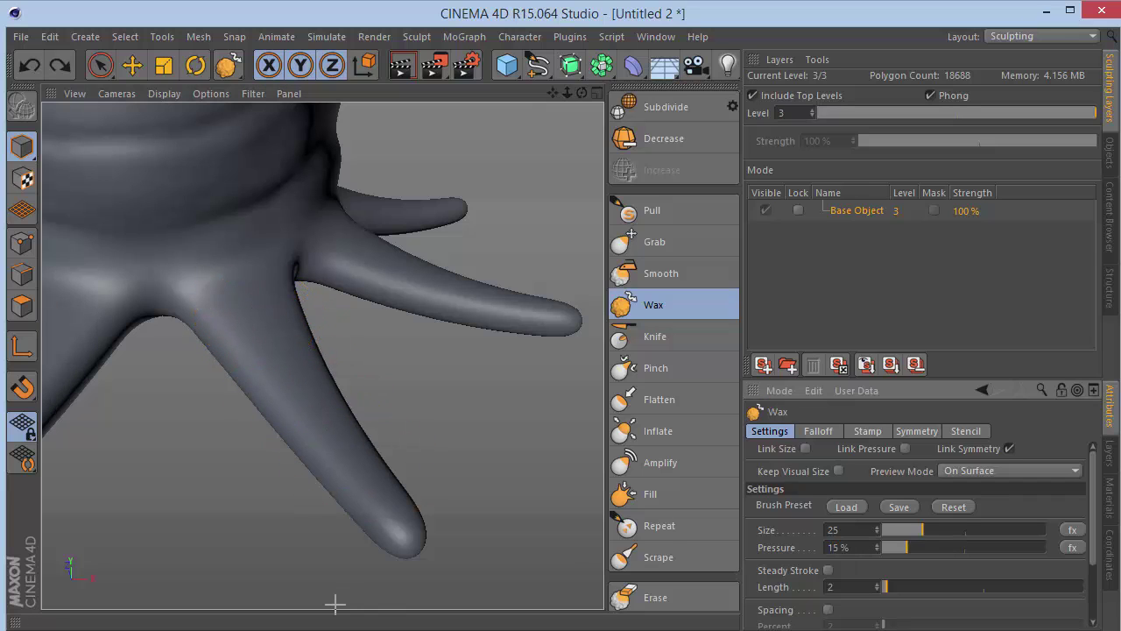
pyautogui.moveTo(258, 307)
pyautogui.mouseDown()
pyautogui.moveTo(320, 385)
pyautogui.moveTo(334, 422)
pyautogui.mouseUp()
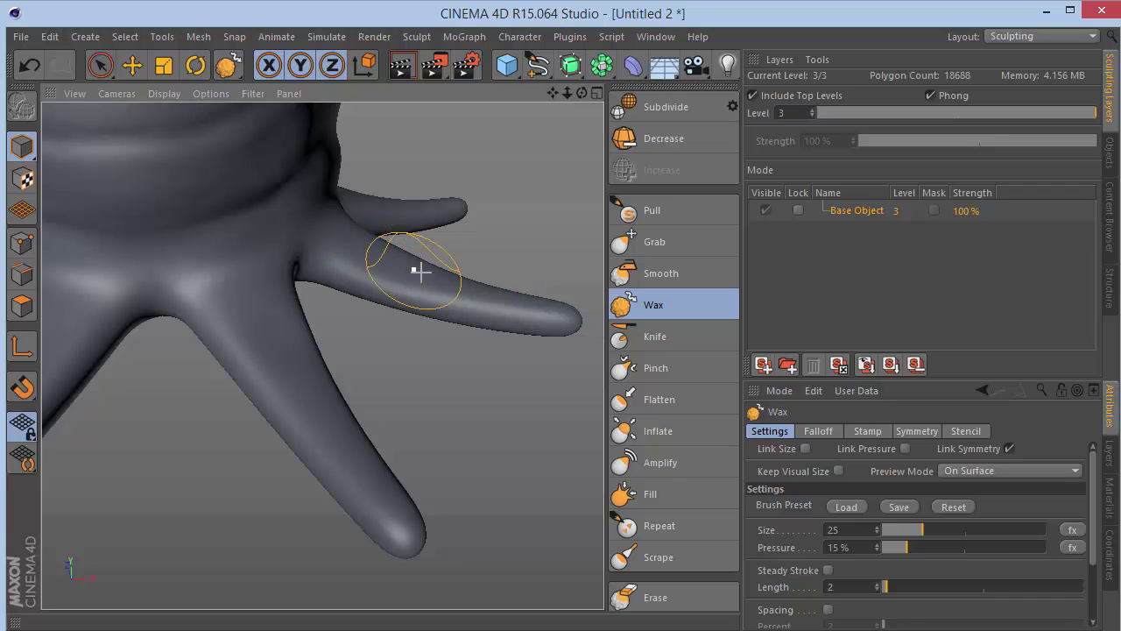
pyautogui.moveTo(488, 299); pyautogui.dragTo(563, 313)
pyautogui.moveTo(568, 94); pyautogui.dragTo(464, 123)
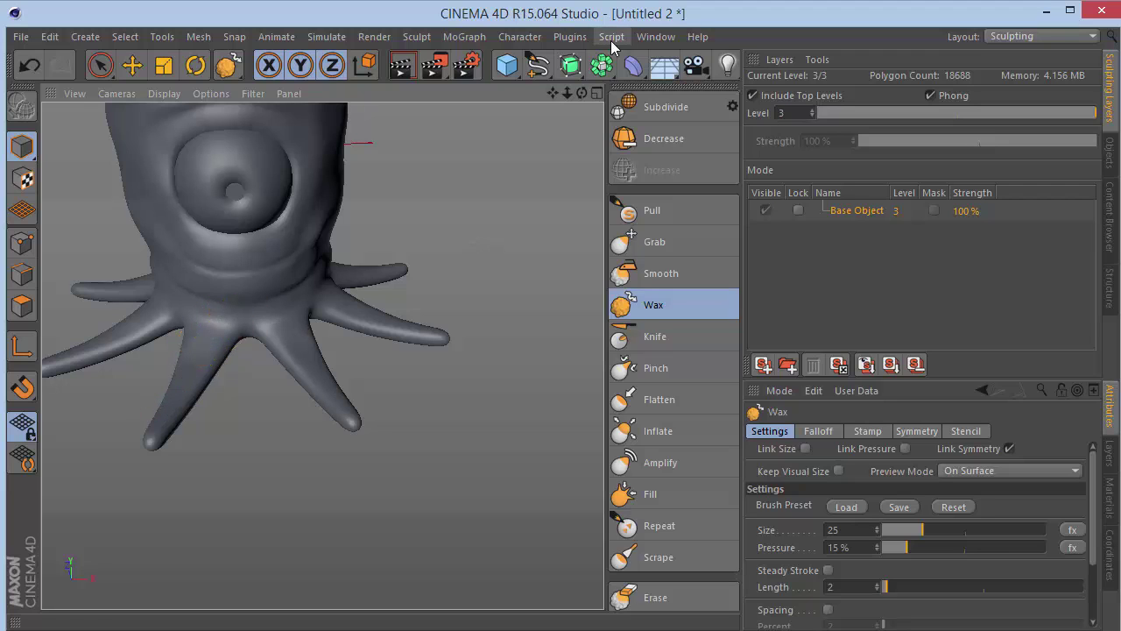
pyautogui.moveTo(581, 93); pyautogui.dragTo(490, 98)
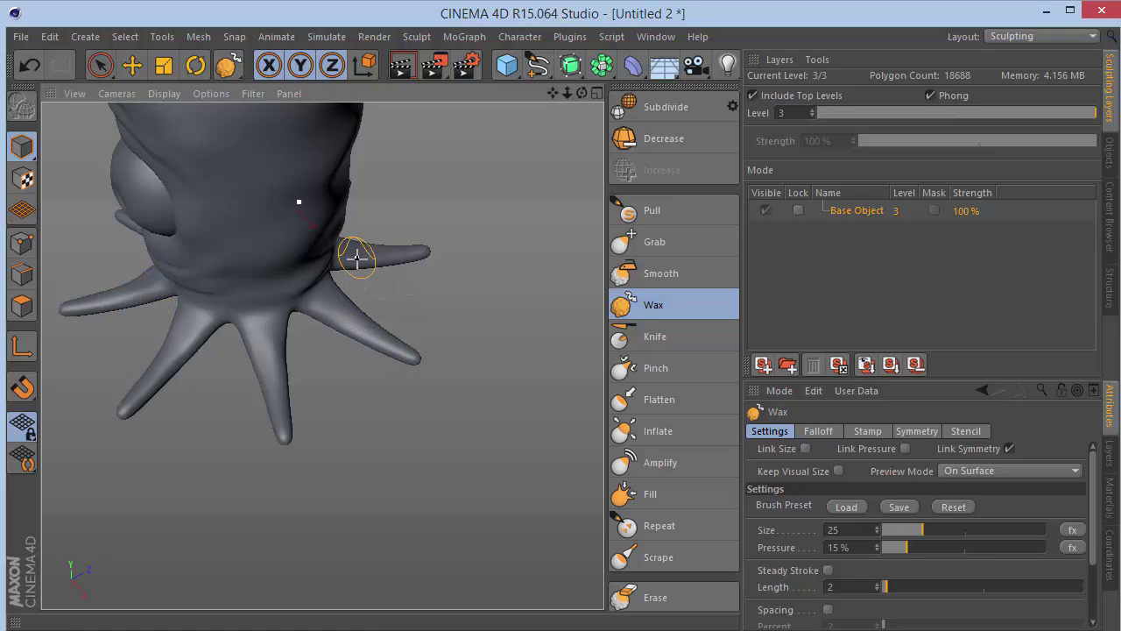
# - Try cutting a curved mouth line below the eye with the Knife brush at 20% pressure, undoing each stroke
pyautogui.moveTo(581, 93)
pyautogui.mouseDown()
pyautogui.moveTo(608, 199)
pyautogui.moveTo(631, 93)
pyautogui.moveTo(642, 93)
pyautogui.mouseUp()
pyautogui.click(676, 341)
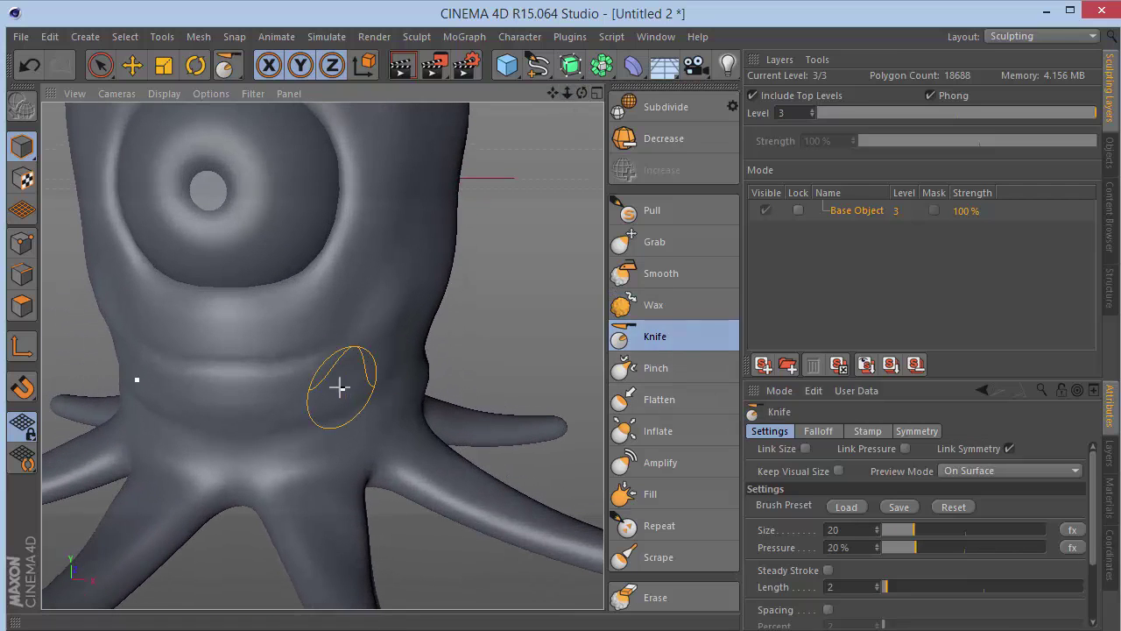
pyautogui.moveTo(256, 358); pyautogui.dragTo(357, 323)
pyautogui.hotkey('ctrl', 'z')
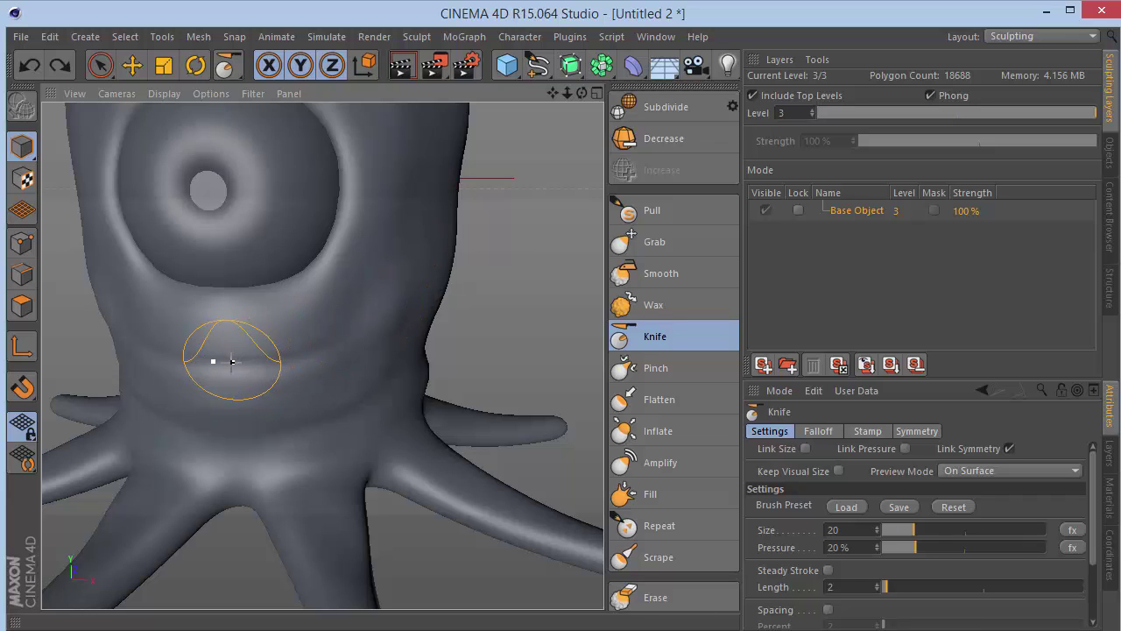
pyautogui.moveTo(220, 365); pyautogui.dragTo(336, 322)
pyautogui.hotkey('ctrl', 'z')
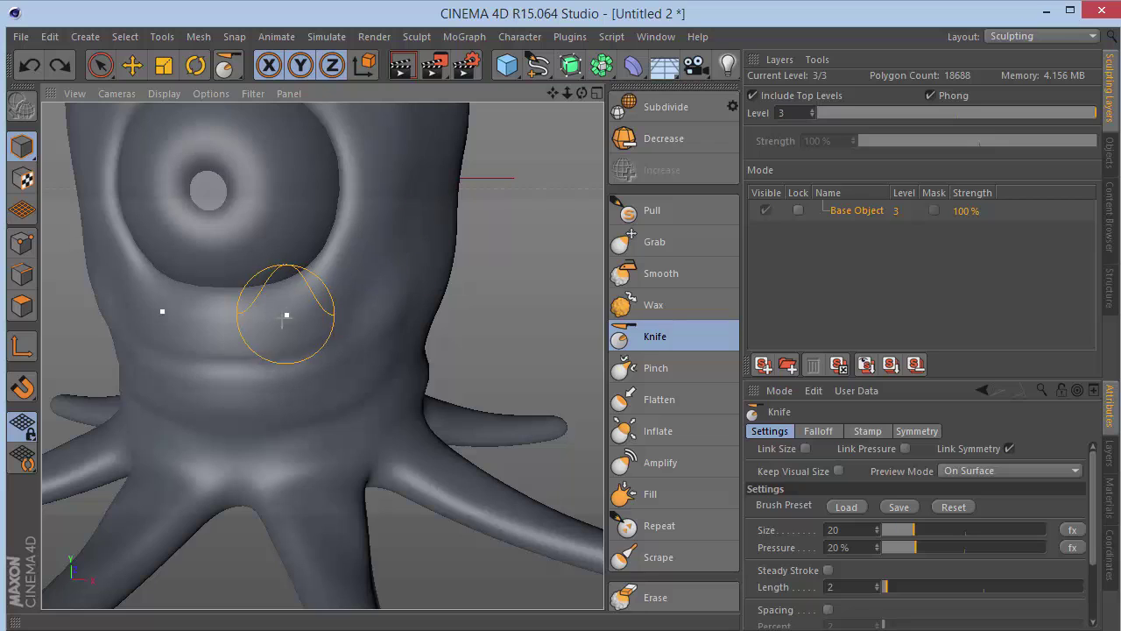
pyautogui.moveTo(207, 358)
pyautogui.mouseDown()
pyautogui.moveTo(257, 355)
pyautogui.moveTo(334, 320)
pyautogui.mouseUp()
pyautogui.hotkey('ctrl', 'z')
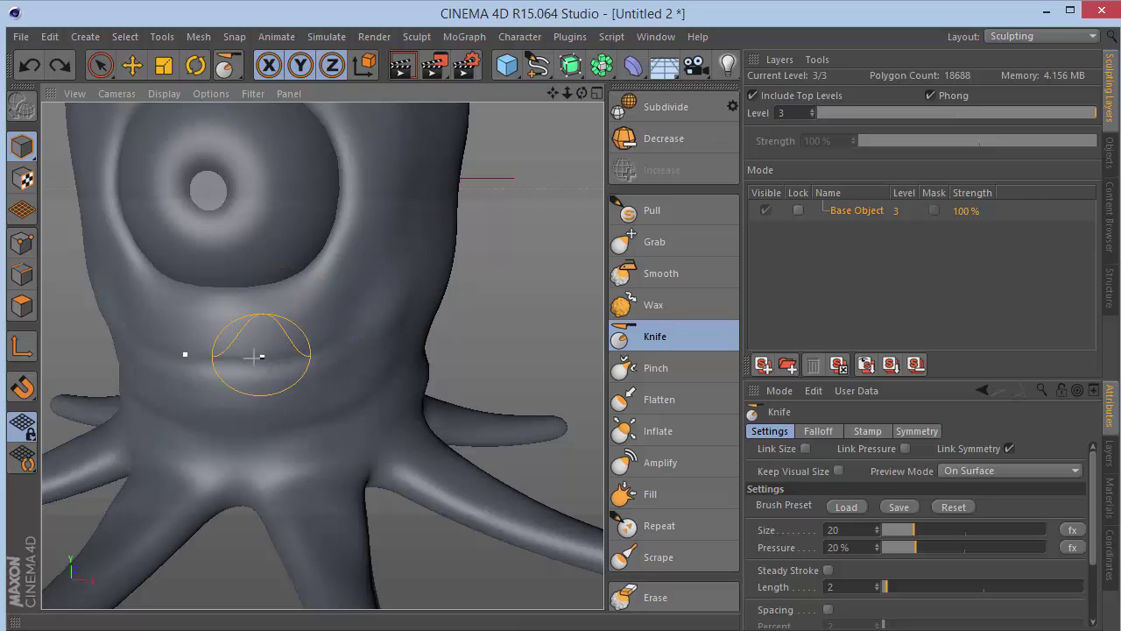
pyautogui.moveTo(230, 366); pyautogui.dragTo(333, 323)
pyautogui.hotkey('ctrl', 'z')
# - Set the Knife brush pressure to 10%
pyautogui.click(839, 547)
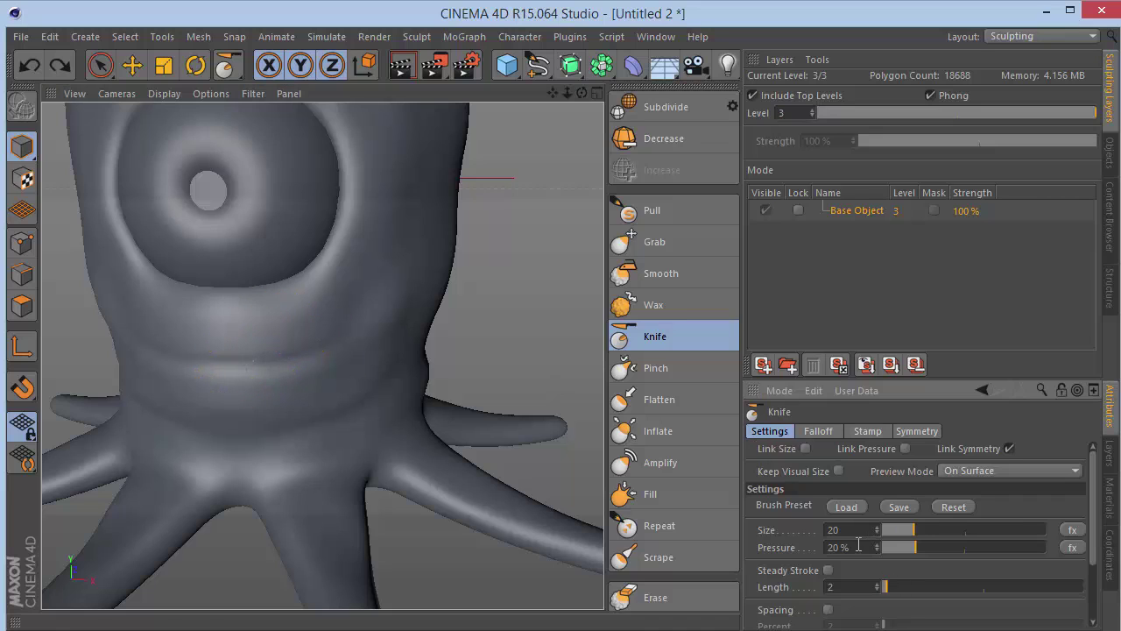
pyautogui.write('10')
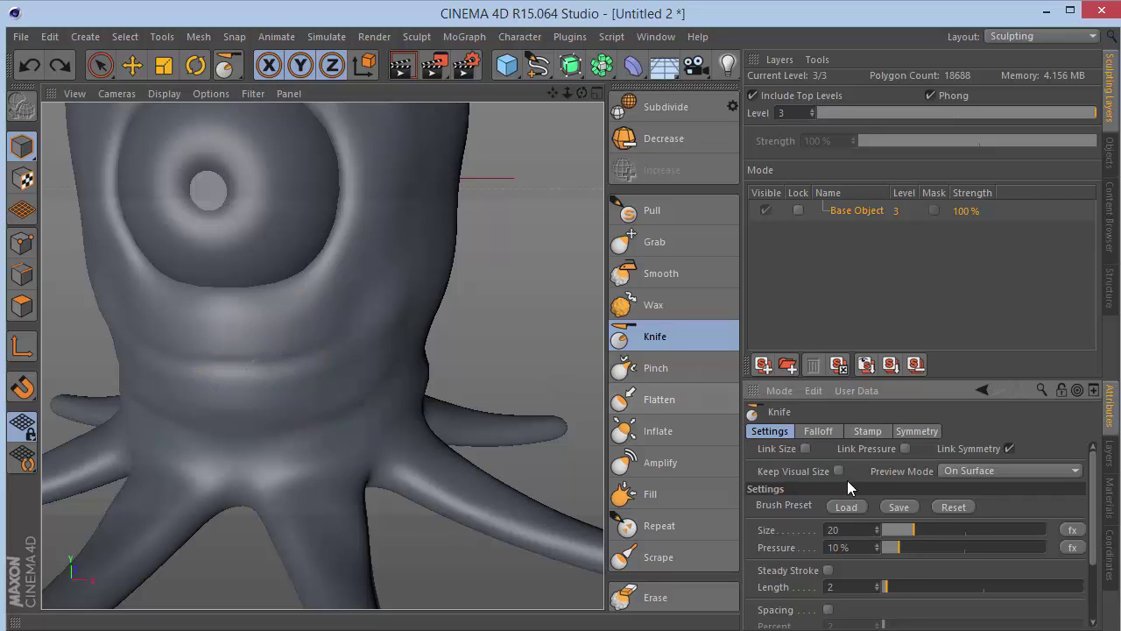
# - Set the Knife brush size to 15 and cut a curved, smiling mouth line across the body below the eye
pyautogui.doubleClick(836, 529)
pyautogui.write('15')
pyautogui.press('Return')
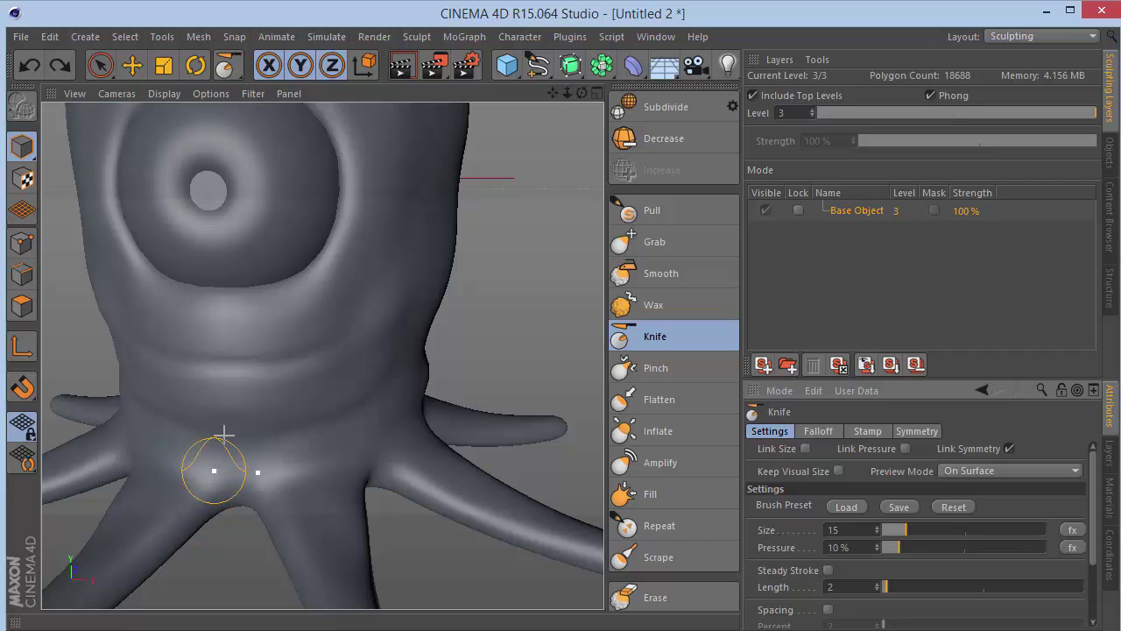
pyautogui.moveTo(151, 357); pyautogui.dragTo(319, 349)
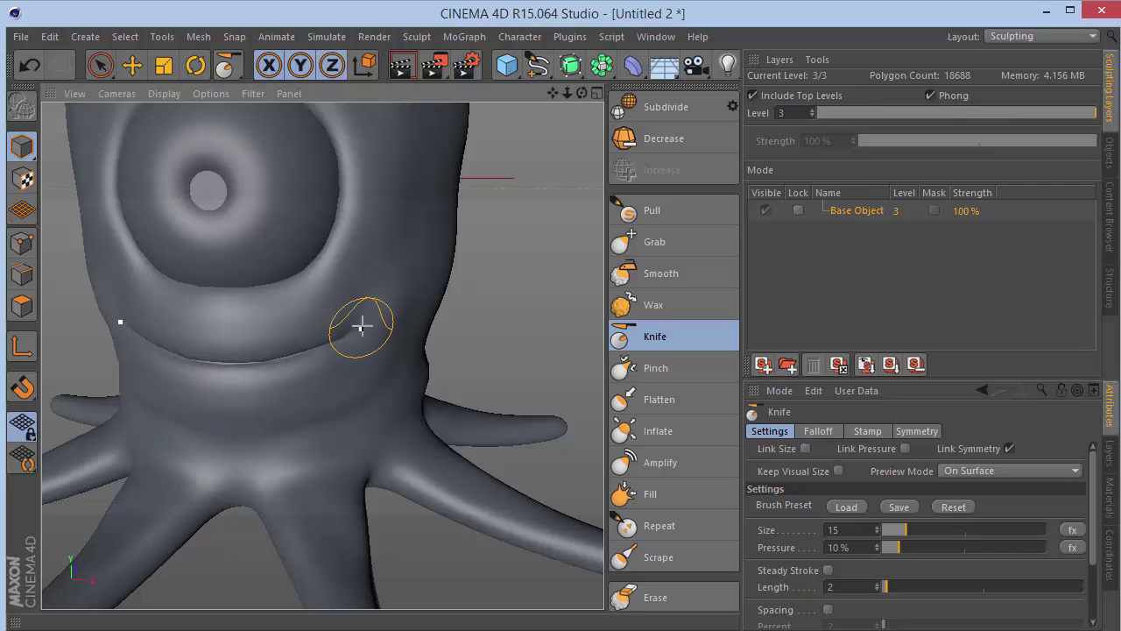
pyautogui.hotkey('ctrl', 'z')
pyautogui.moveTo(226, 360); pyautogui.dragTo(354, 317)
pyautogui.moveTo(581, 93)
pyautogui.mouseDown()
pyautogui.moveTo(613, 84)
pyautogui.moveTo(565, 95)
pyautogui.mouseUp()
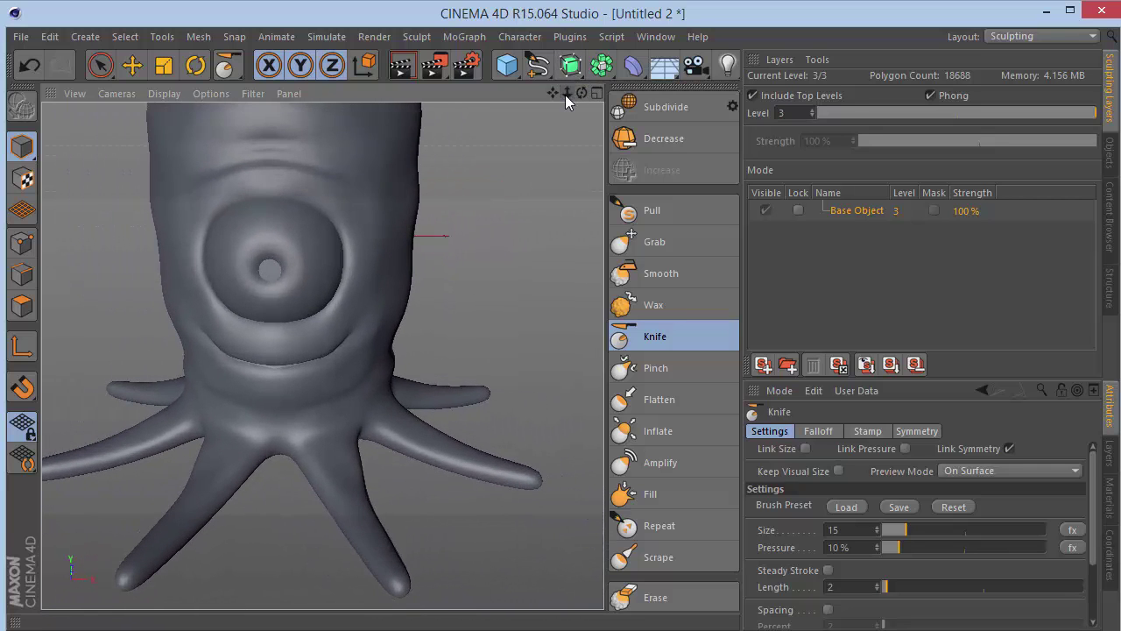
# - Set the Smooth brush pressure to 40% and soften the mouth crease from its centre out to the corners
pyautogui.click(672, 273)
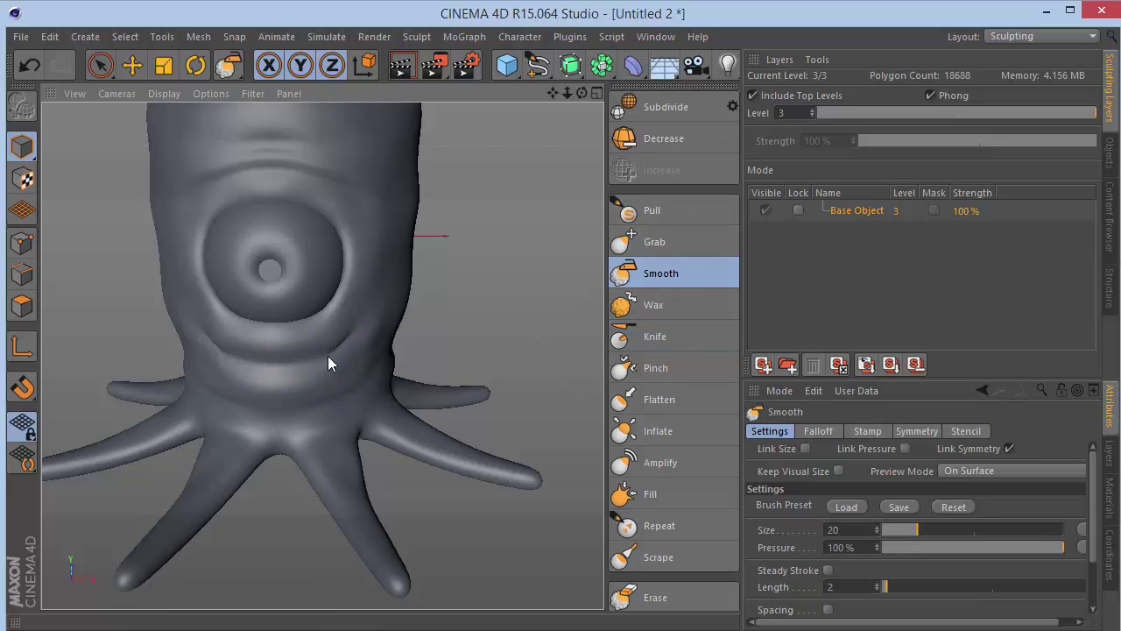
pyautogui.hotkey('ctrl', 'z')
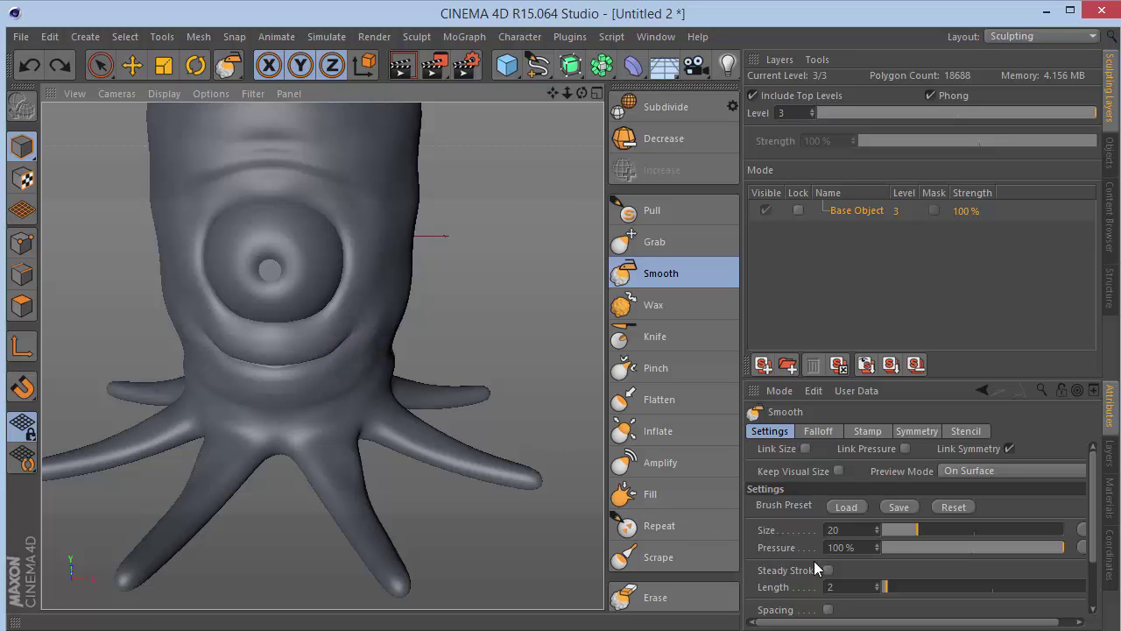
pyautogui.click(862, 549)
pyautogui.write('40')
pyautogui.press('Return')
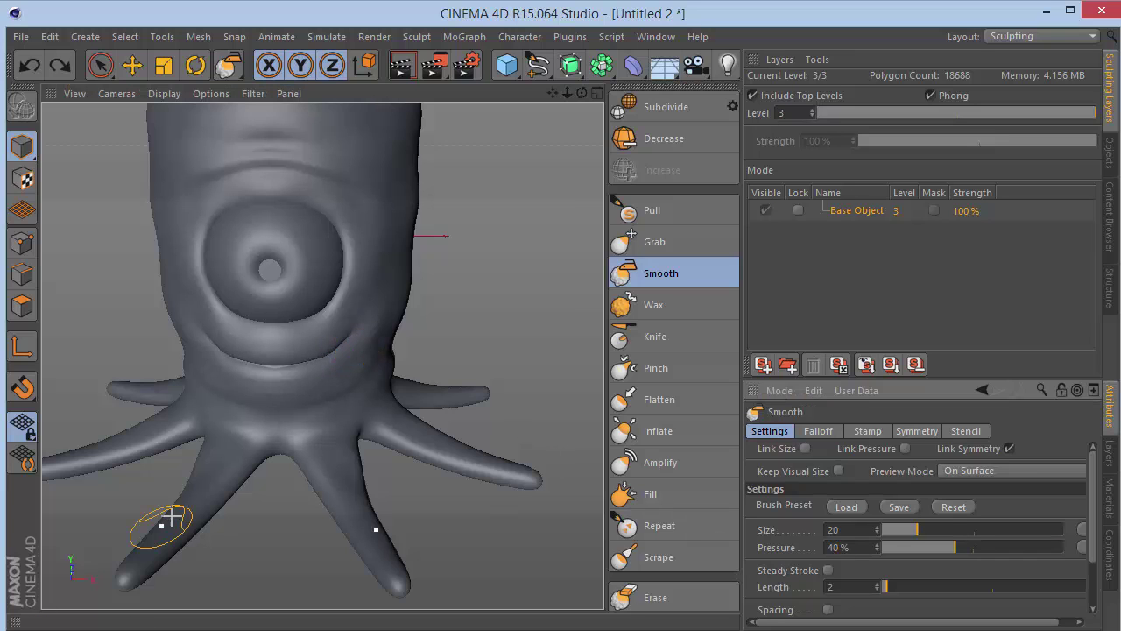
pyautogui.scroll(5, 280, 362)
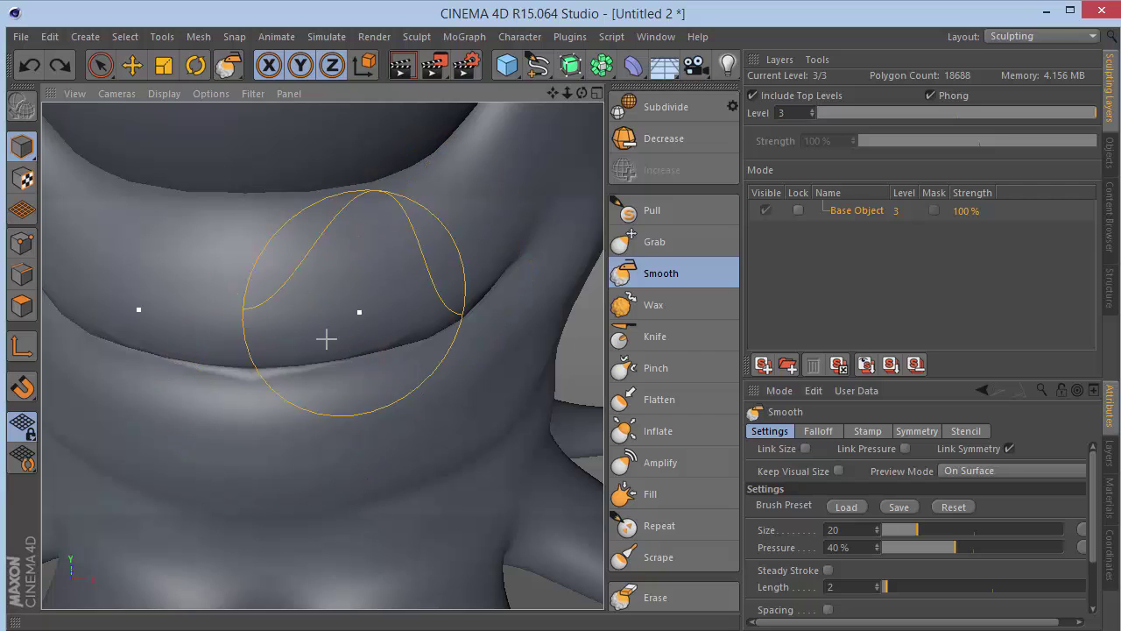
pyautogui.moveTo(258, 379)
pyautogui.mouseDown()
pyautogui.moveTo(481, 294)
pyautogui.moveTo(528, 245)
pyautogui.mouseUp()
pyautogui.moveTo(477, 285)
pyautogui.mouseDown()
pyautogui.moveTo(475, 303)
pyautogui.moveTo(565, 113)
pyautogui.moveTo(420, 96)
pyautogui.moveTo(438, 96)
pyautogui.mouseUp()
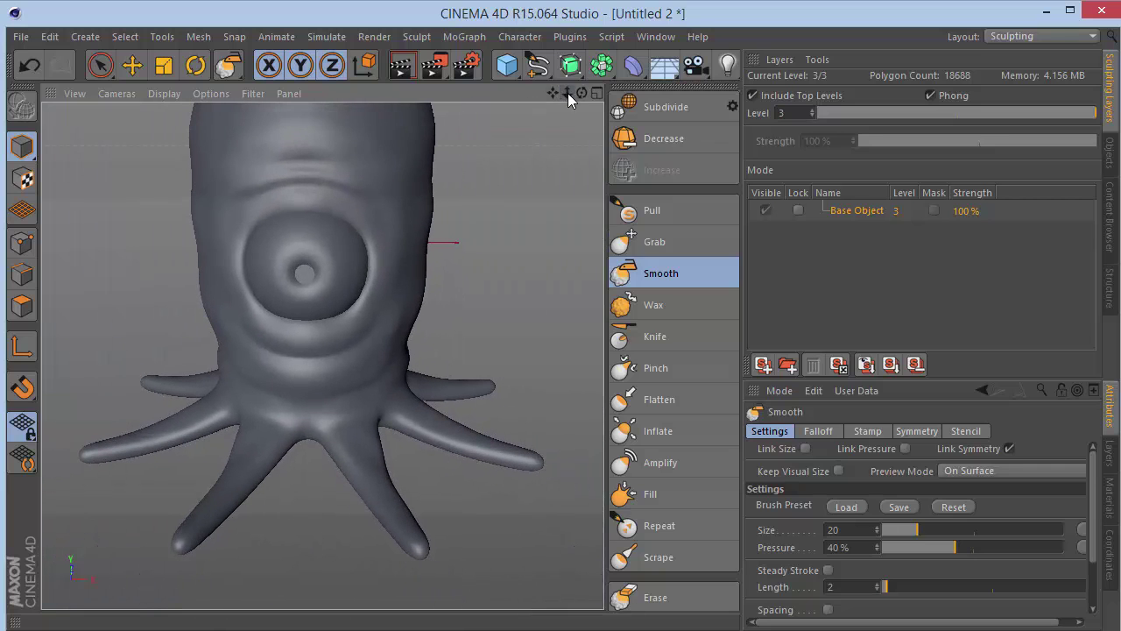
# - Set the Flatten brush to 60% pressure and size 15, and flatten the lower eyelid rim below the eyeball
pyautogui.moveTo(581, 93)
pyautogui.mouseDown()
pyautogui.moveTo(420, 70)
pyautogui.moveTo(588, 90)
pyautogui.moveTo(500, 96)
pyautogui.moveTo(670, 91)
pyautogui.mouseUp()
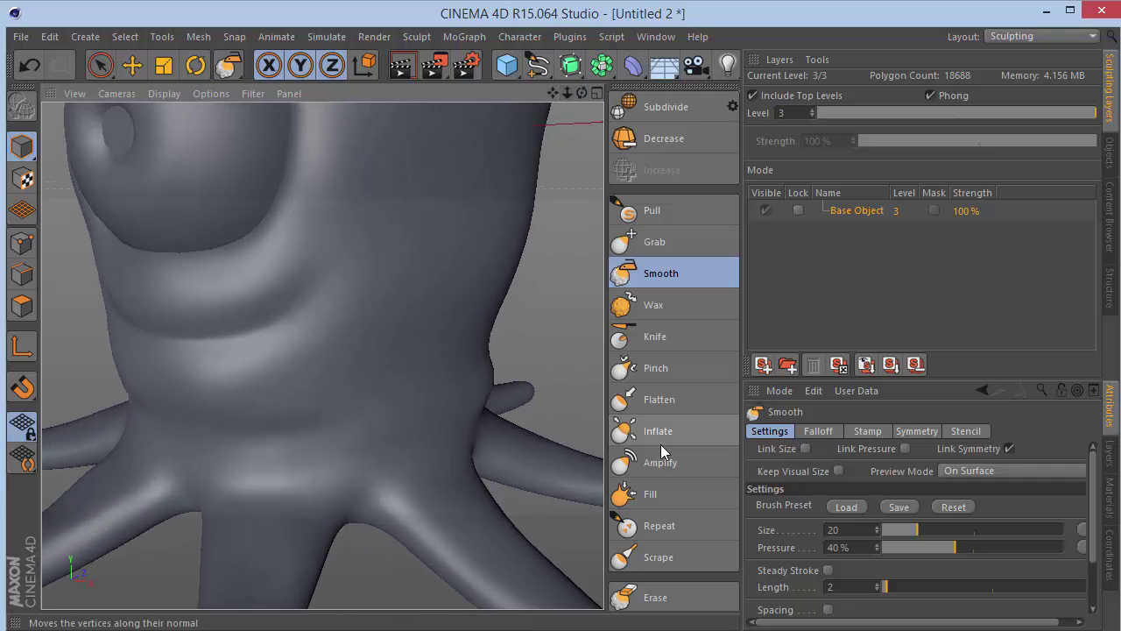
pyautogui.click(668, 404)
pyautogui.moveTo(554, 92)
pyautogui.mouseDown()
pyautogui.moveTo(693, 155)
pyautogui.moveTo(720, 184)
pyautogui.mouseUp()
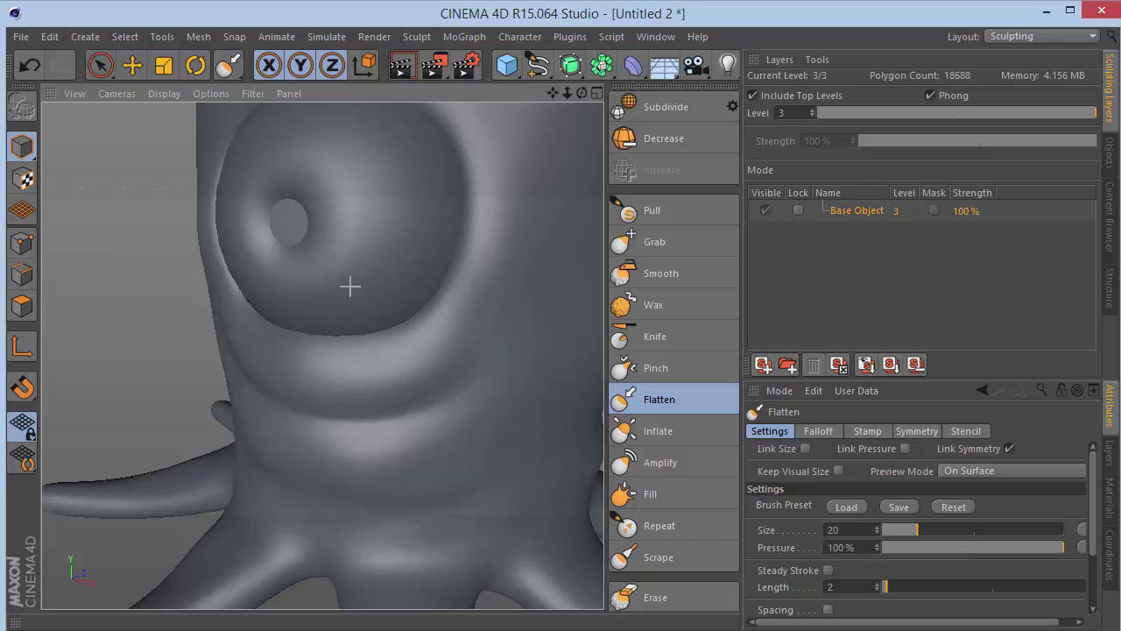
pyautogui.click(863, 546)
pyautogui.write('60')
pyautogui.press('Return')
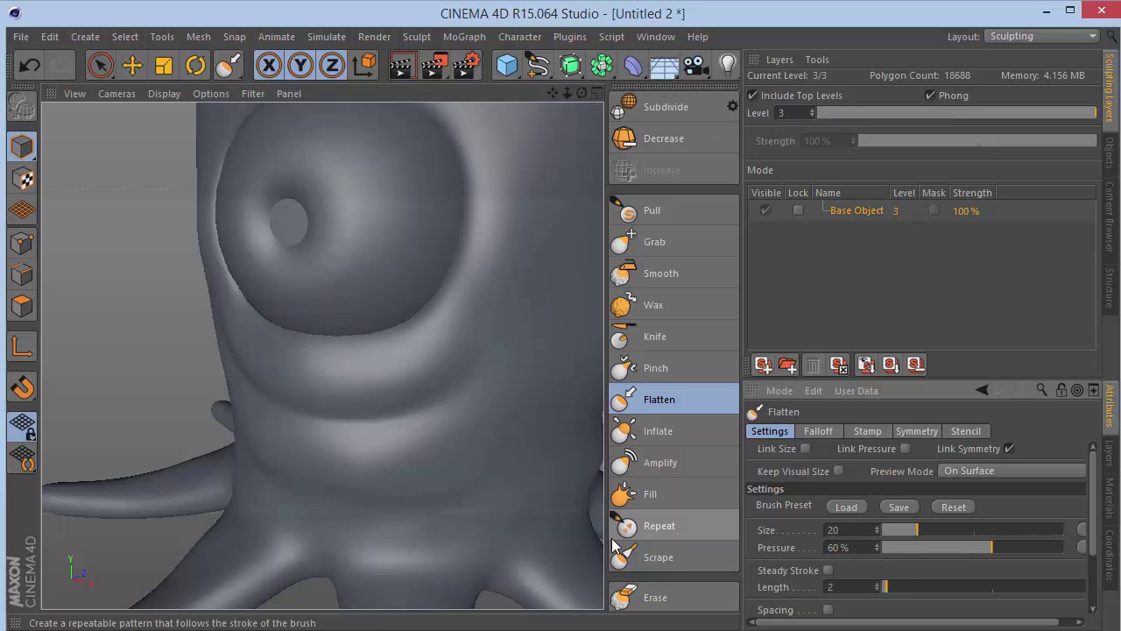
pyautogui.write('1')
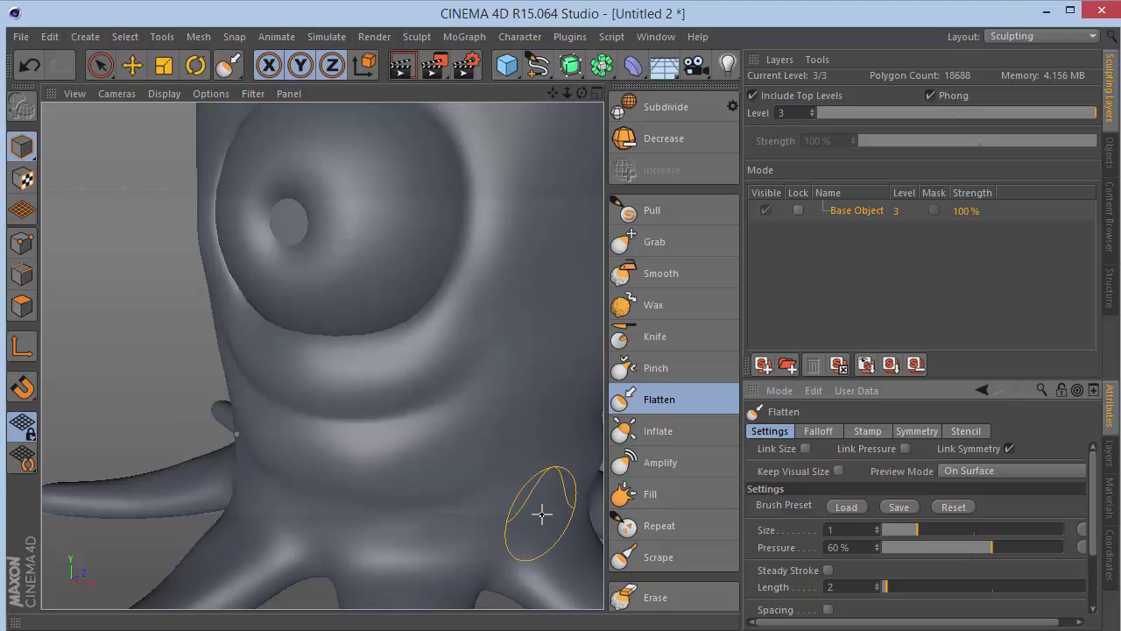
pyautogui.write('5')
pyautogui.press('Return')
pyautogui.moveTo(325, 342)
pyautogui.mouseDown()
pyautogui.moveTo(429, 315)
pyautogui.moveTo(440, 295)
pyautogui.mouseUp()
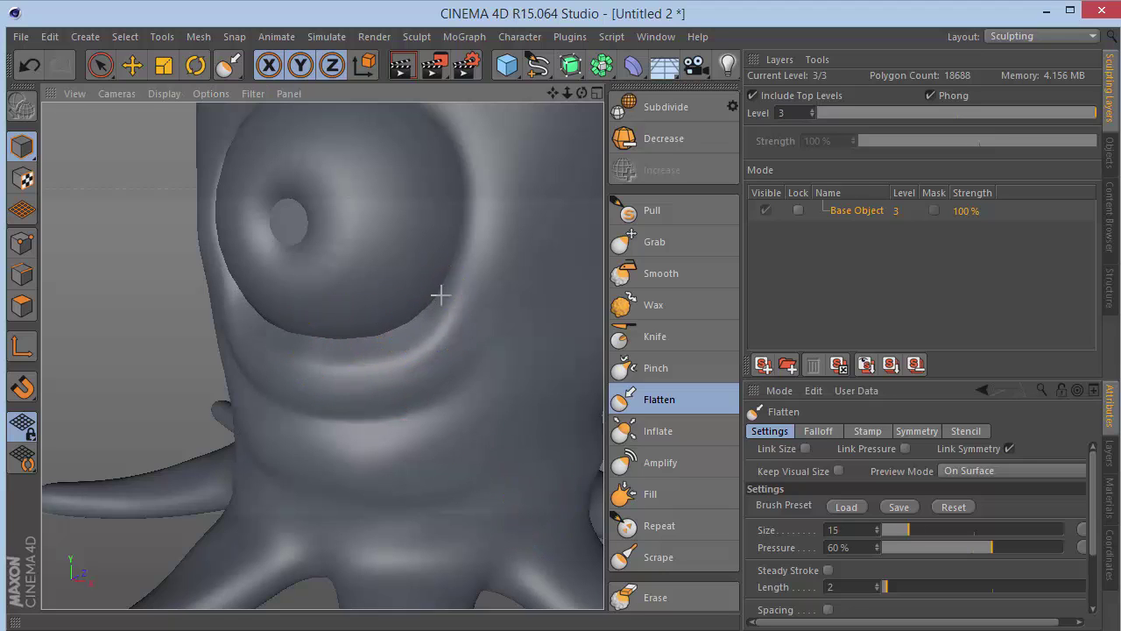
pyautogui.moveTo(568, 94); pyautogui.dragTo(508, 94)
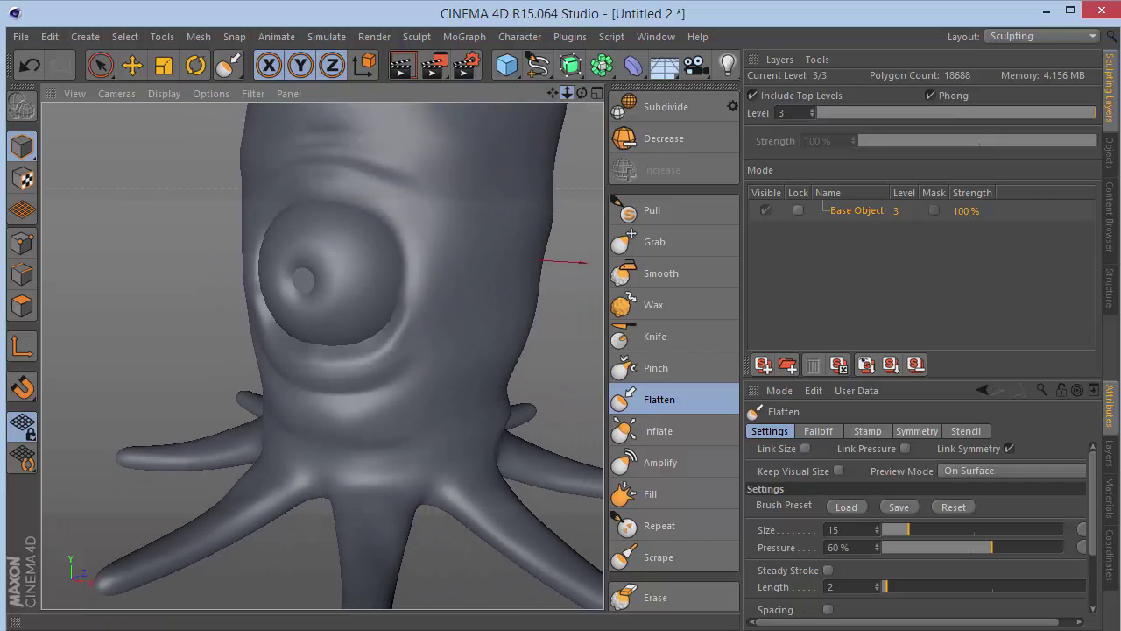
pyautogui.moveTo(581, 94)
pyautogui.mouseDown()
pyautogui.moveTo(640, 93)
pyautogui.moveTo(541, 114)
pyautogui.mouseUp()
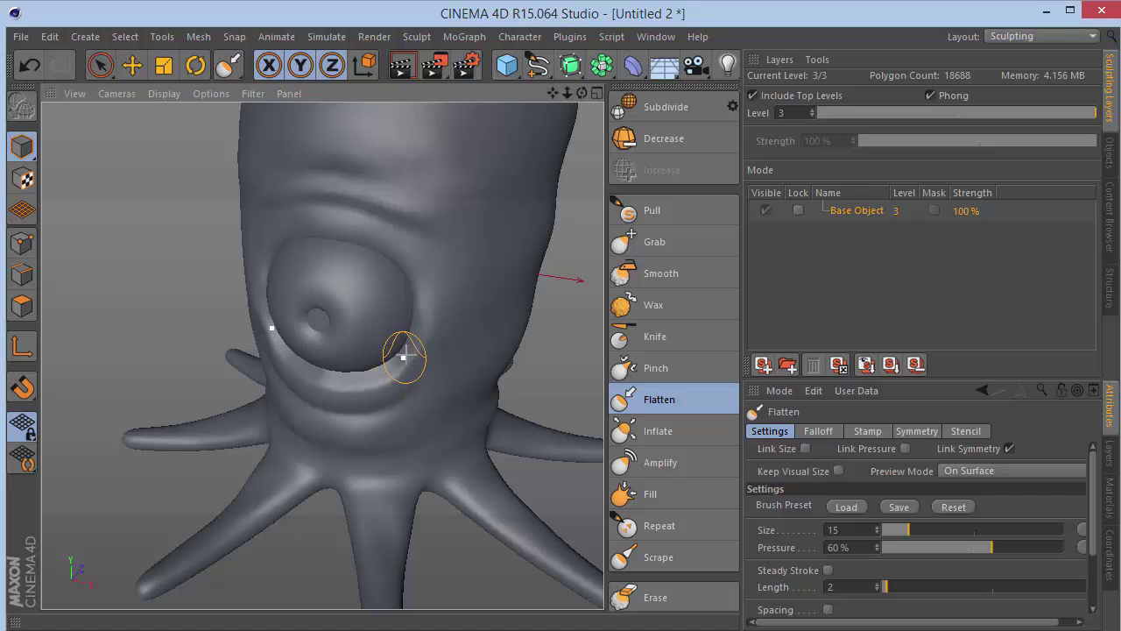
# - Undo the last Flatten stroke, set the brush pressure to 30% and flatten the eyelid rim around the eye's lower corner
pyautogui.hotkey('ctrl', 'z')
pyautogui.moveTo(858, 547); pyautogui.dragTo(203, 579)
pyautogui.write('30')
pyautogui.press('Return')
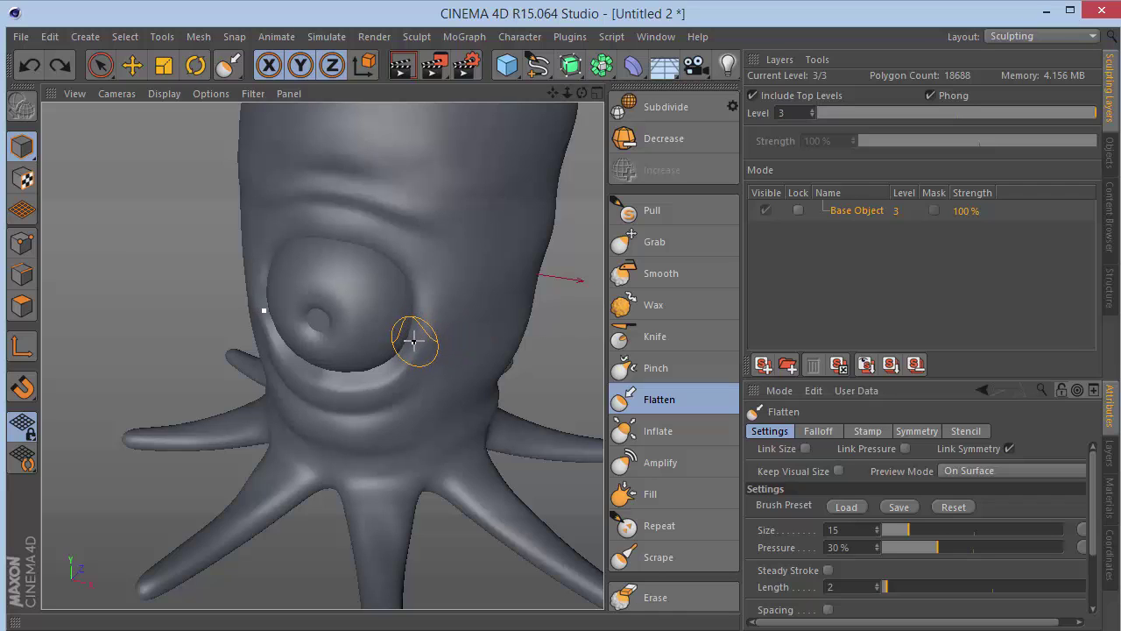
pyautogui.moveTo(412, 338); pyautogui.dragTo(421, 342)
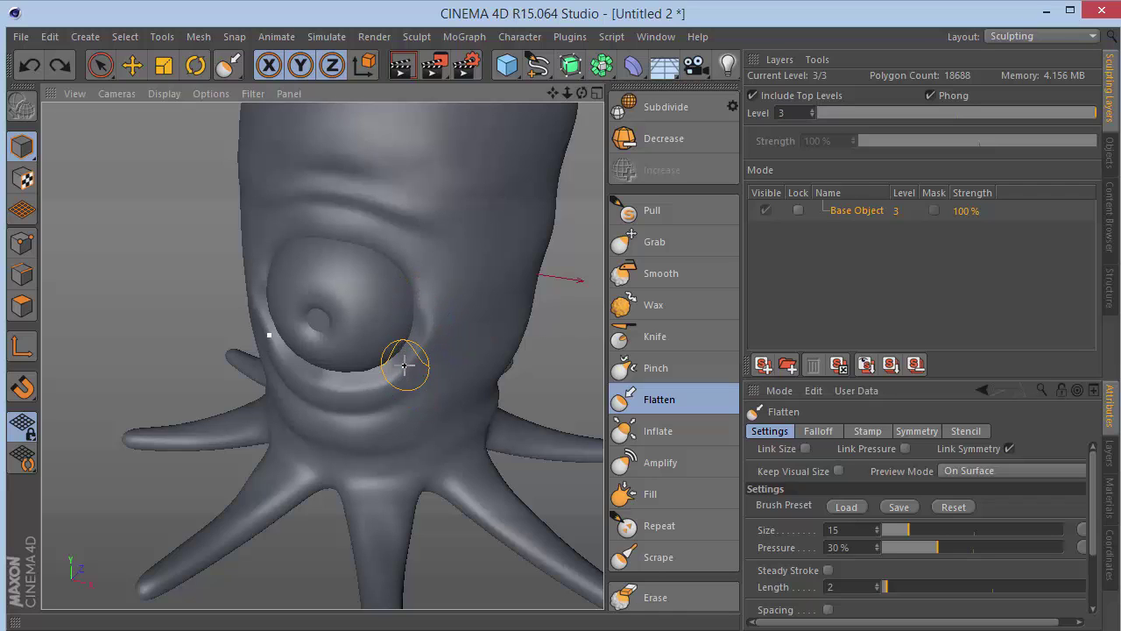
pyautogui.click(405, 352)
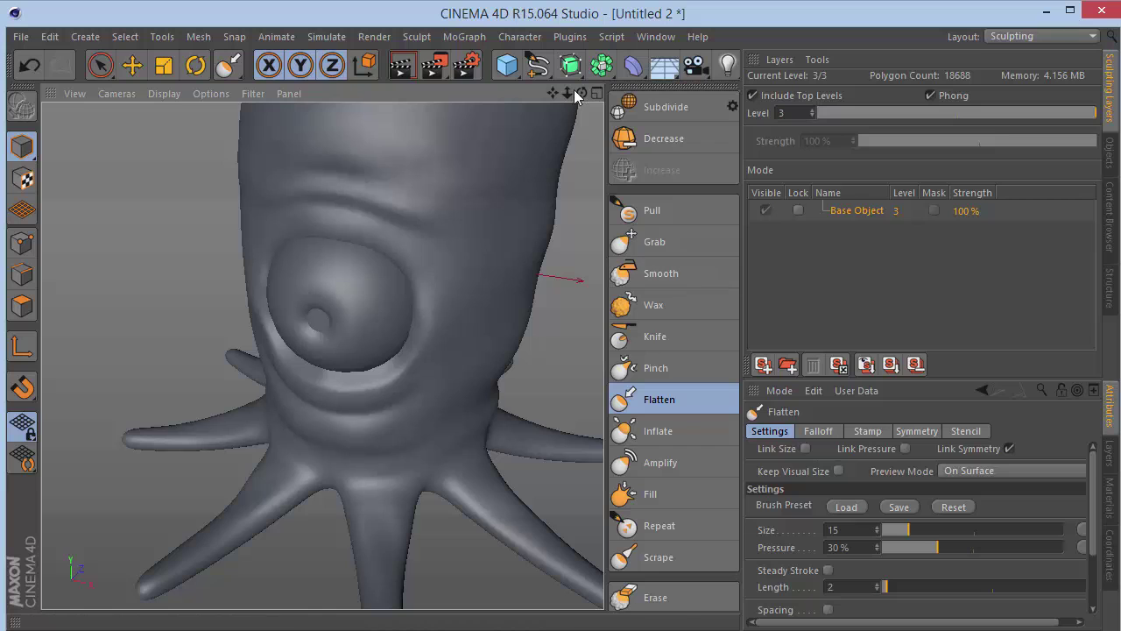
pyautogui.moveTo(582, 92)
pyautogui.mouseDown()
pyautogui.moveTo(652, 70)
pyautogui.moveTo(582, 91)
pyautogui.mouseUp()
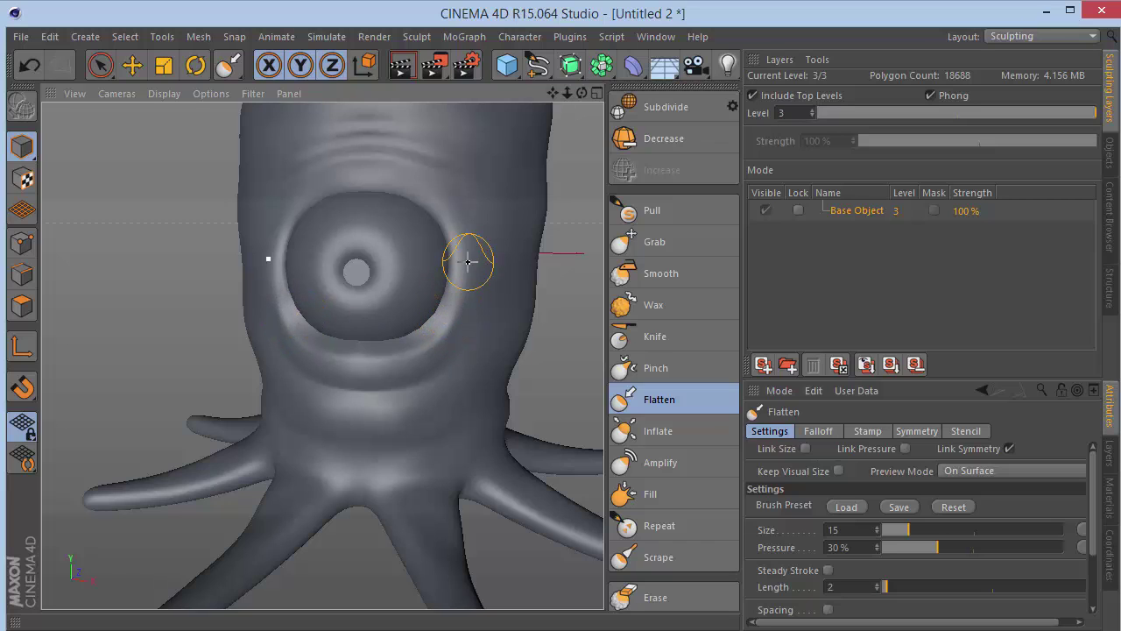
pyautogui.moveTo(583, 93)
pyautogui.mouseDown()
pyautogui.moveTo(560, 102)
pyautogui.moveTo(640, 93)
pyautogui.moveTo(543, 109)
pyautogui.moveTo(605, 131)
pyautogui.moveTo(582, 87)
pyautogui.moveTo(552, 99)
pyautogui.moveTo(579, 91)
pyautogui.mouseUp()
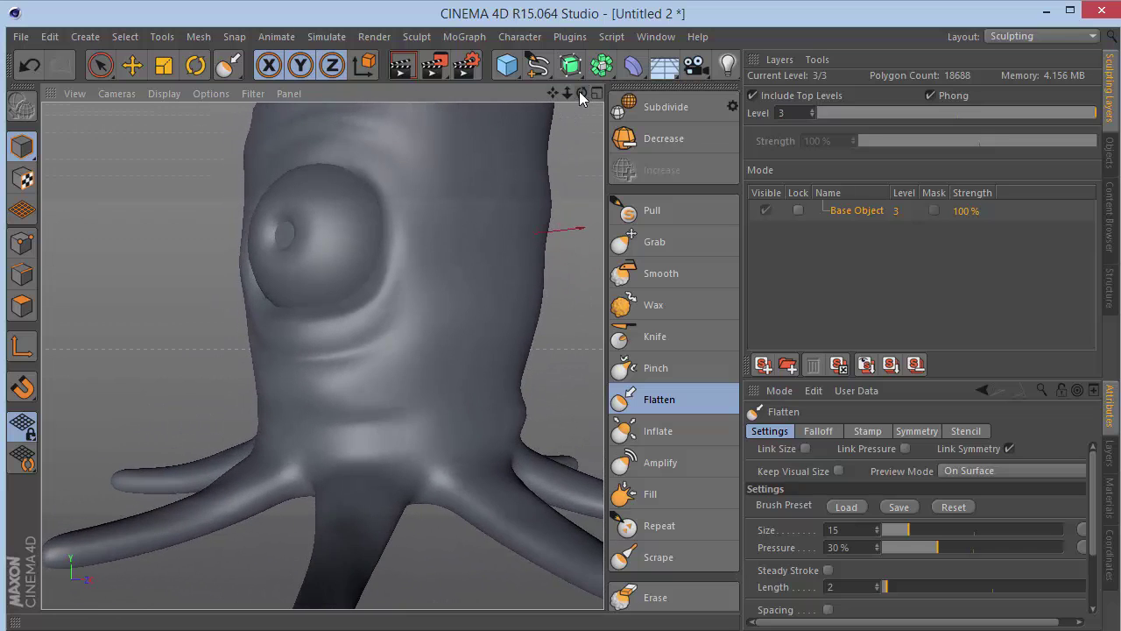
# - Sharpen the eyelid rim around the eye and the wrinkles above it with Pinch brush strokes
pyautogui.click(669, 359)
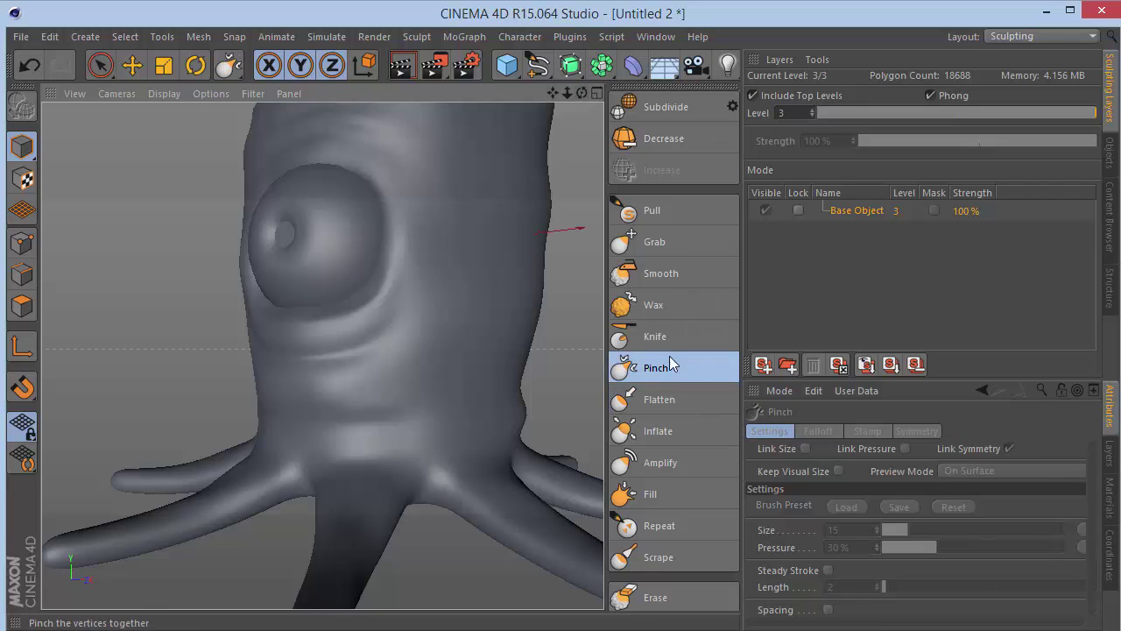
pyautogui.moveTo(551, 96)
pyautogui.mouseDown()
pyautogui.moveTo(566, 218)
pyautogui.moveTo(613, 90)
pyautogui.mouseUp()
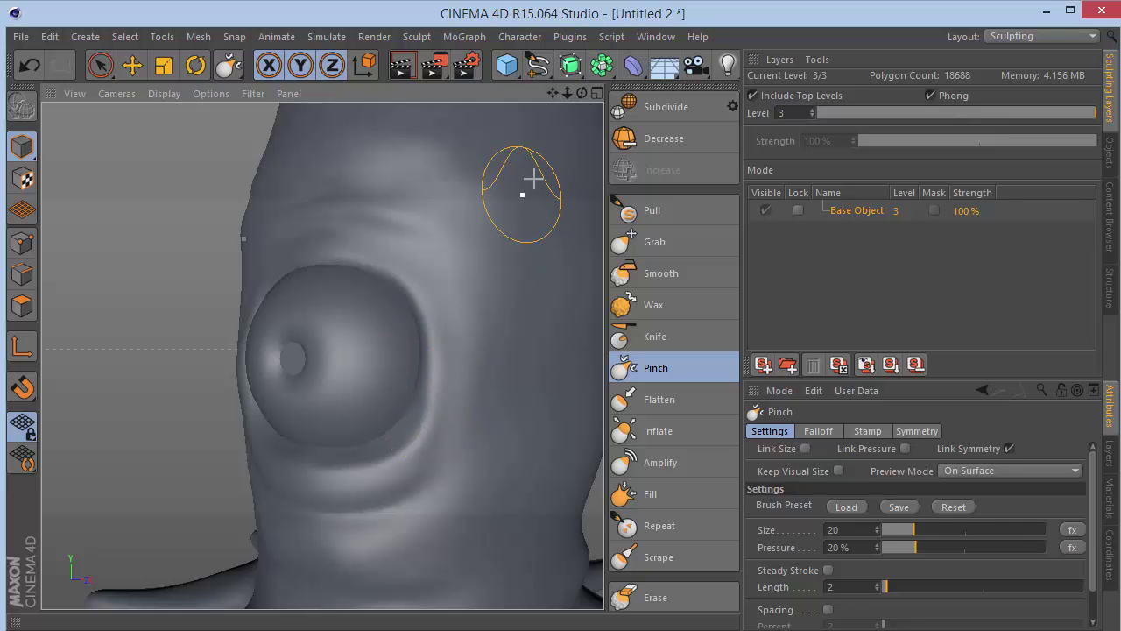
pyautogui.moveTo(582, 93); pyautogui.dragTo(606, 94)
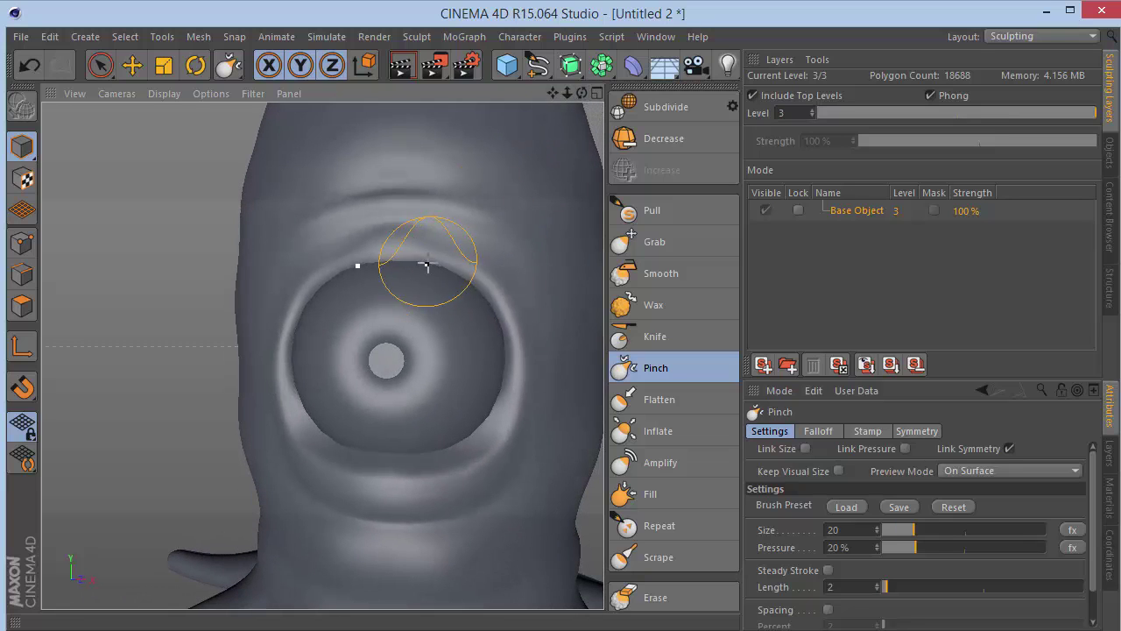
pyautogui.moveTo(395, 252); pyautogui.dragTo(445, 257)
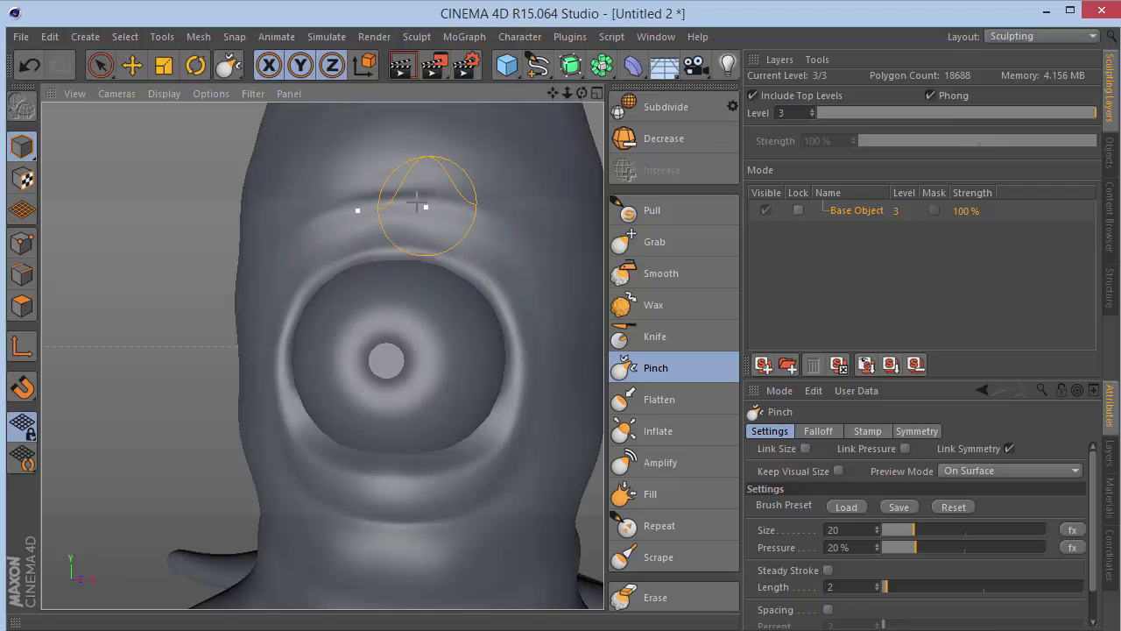
pyautogui.moveTo(359, 155); pyautogui.dragTo(416, 158)
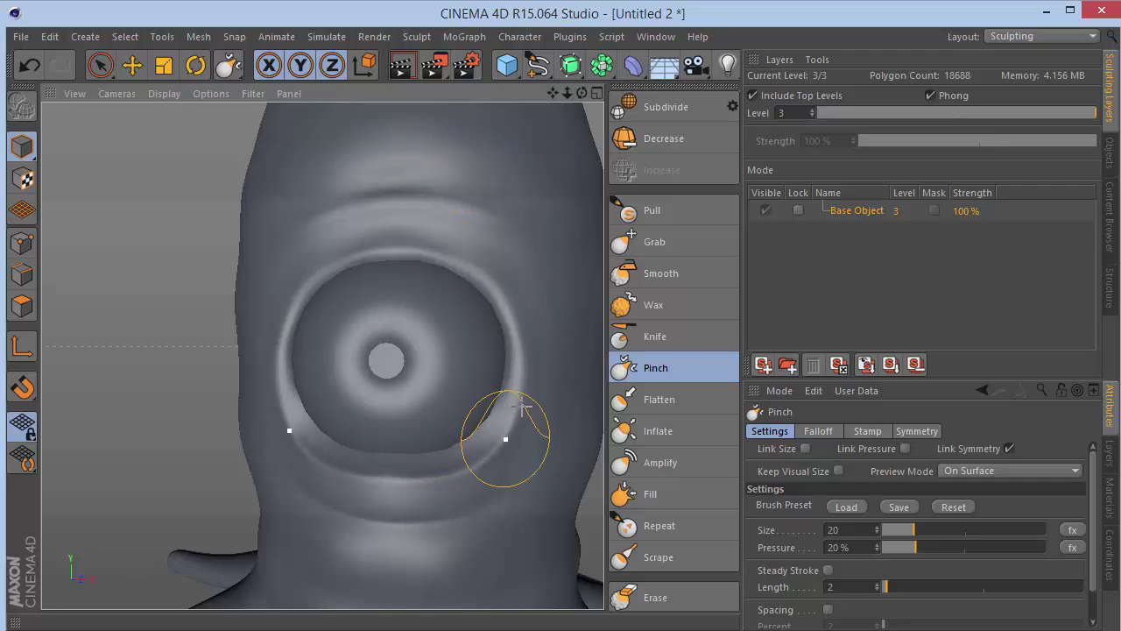
pyautogui.moveTo(581, 93)
pyautogui.mouseDown()
pyautogui.moveTo(536, 97)
pyautogui.moveTo(548, 171)
pyautogui.moveTo(658, 81)
pyautogui.moveTo(588, 103)
pyautogui.mouseUp()
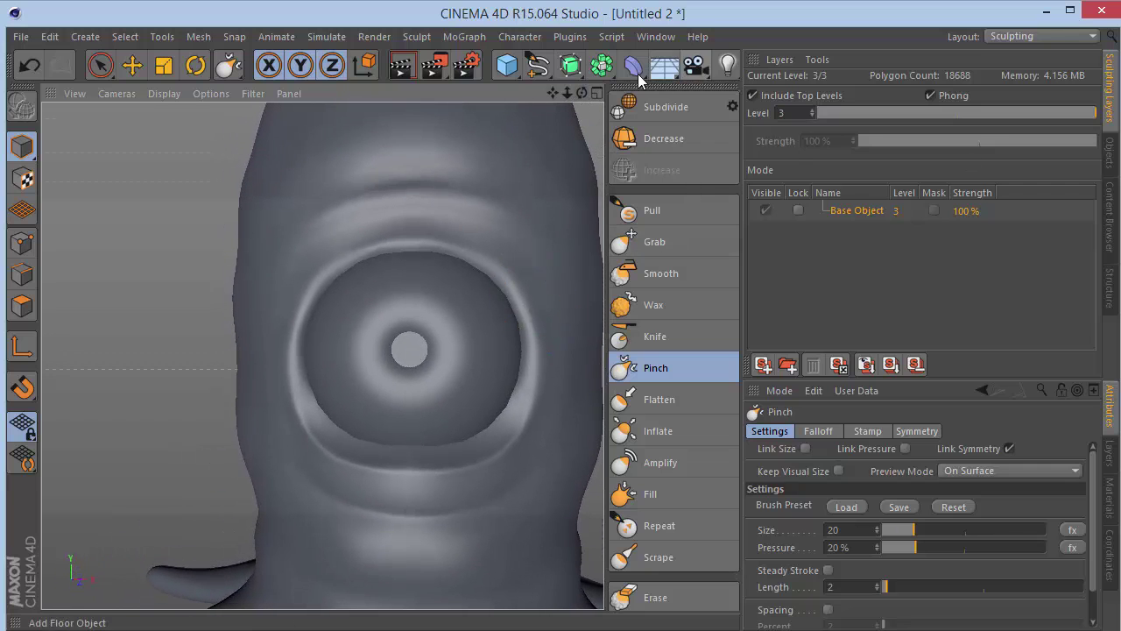
pyautogui.moveTo(582, 92)
pyautogui.mouseDown()
pyautogui.moveTo(569, 95)
pyautogui.moveTo(585, 96)
pyautogui.mouseUp()
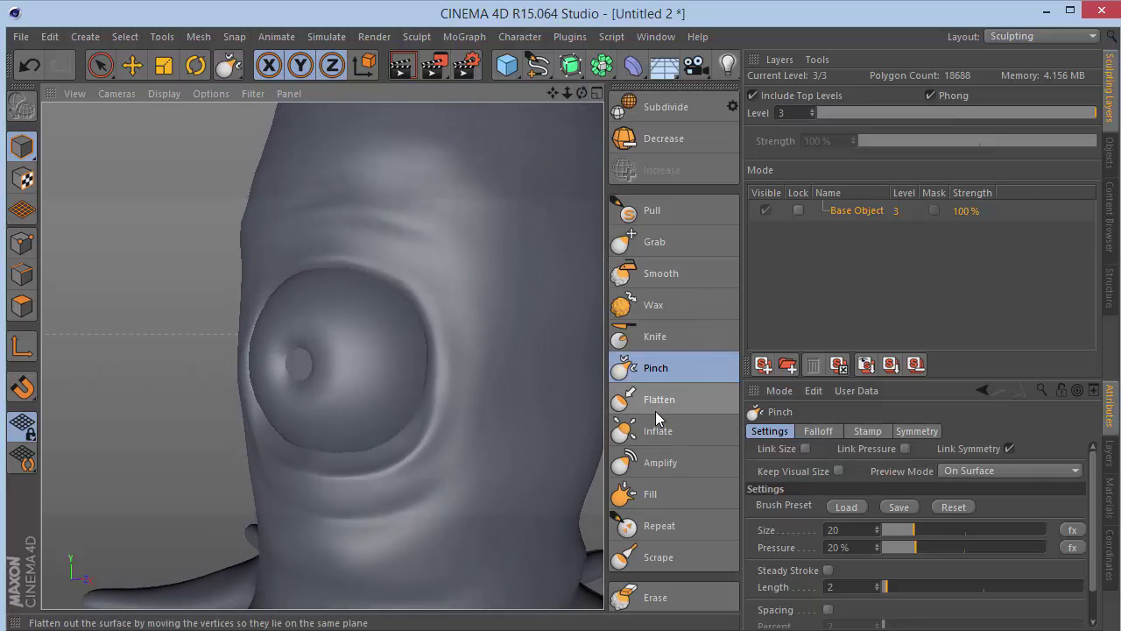
pyautogui.moveTo(566, 93); pyautogui.dragTo(588, 101)
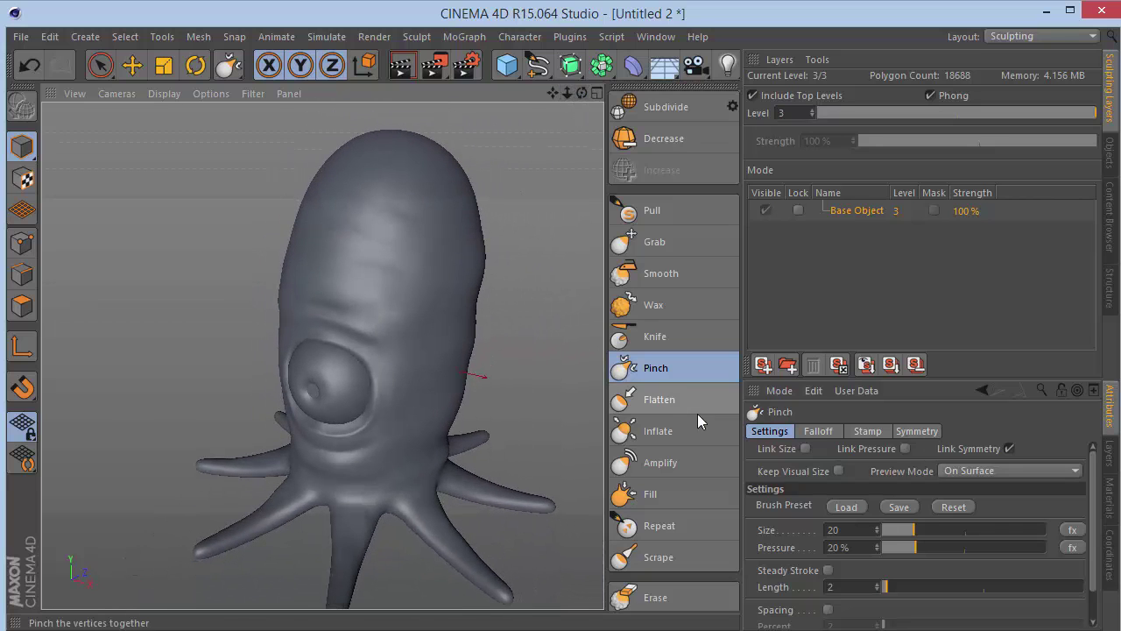
# - Set the Wax brush to size 15 and build up webbing between the tentacle bases all around the body
pyautogui.click(659, 306)
pyautogui.scroll(10, 340, 512)
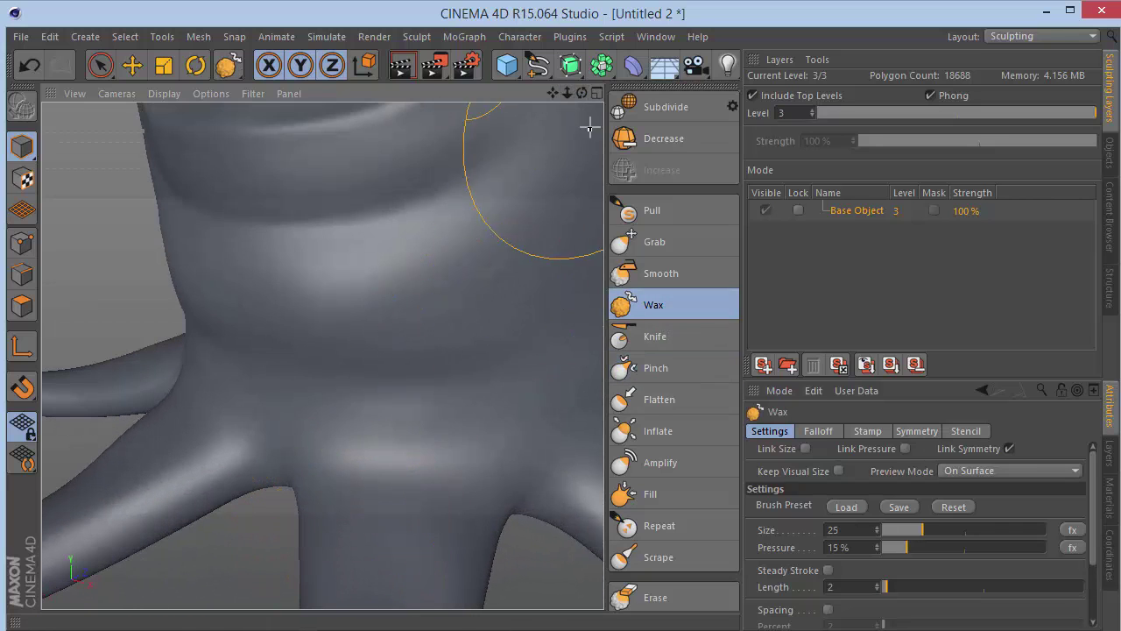
pyautogui.moveTo(582, 95); pyautogui.dragTo(580, 93)
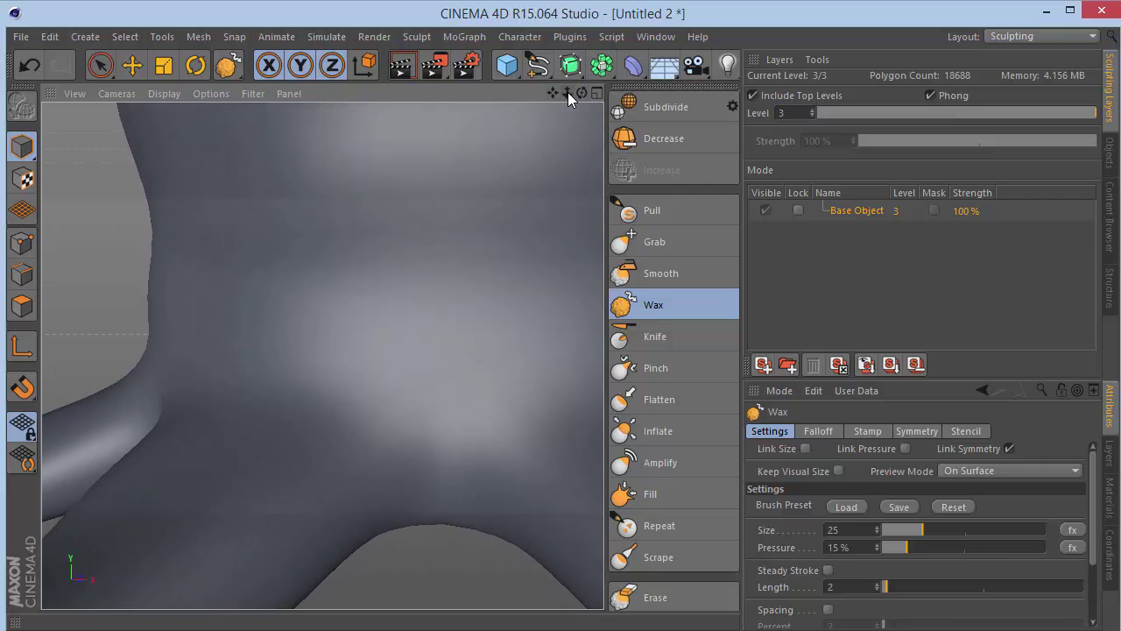
pyautogui.moveTo(567, 92)
pyautogui.mouseDown()
pyautogui.moveTo(569, 114)
pyautogui.moveTo(568, 99)
pyautogui.mouseUp()
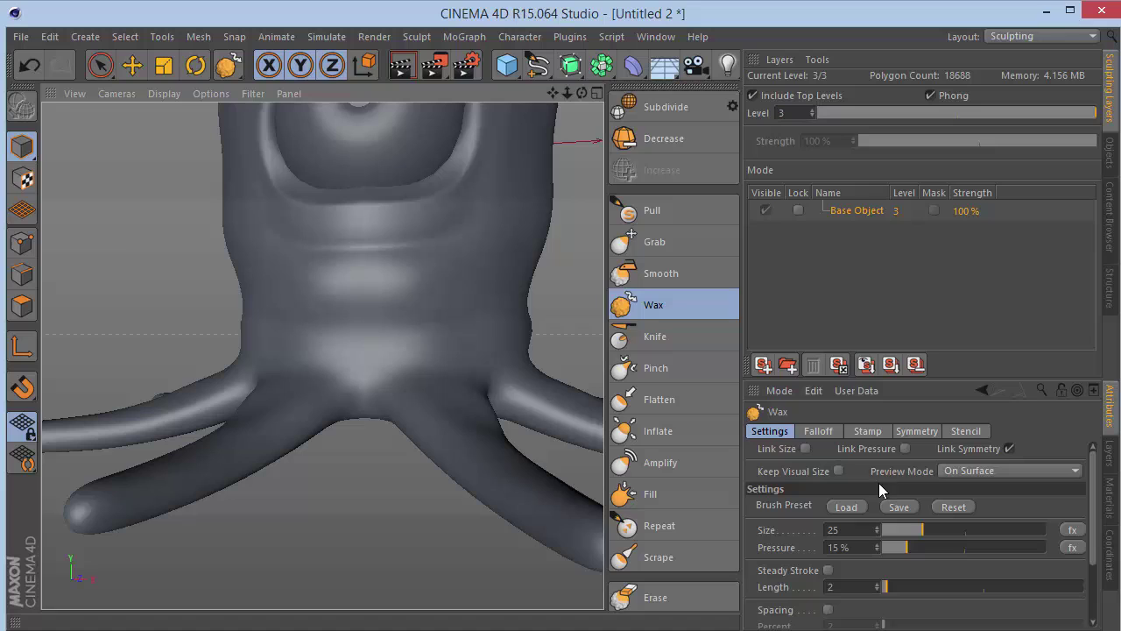
pyautogui.doubleClick(863, 533)
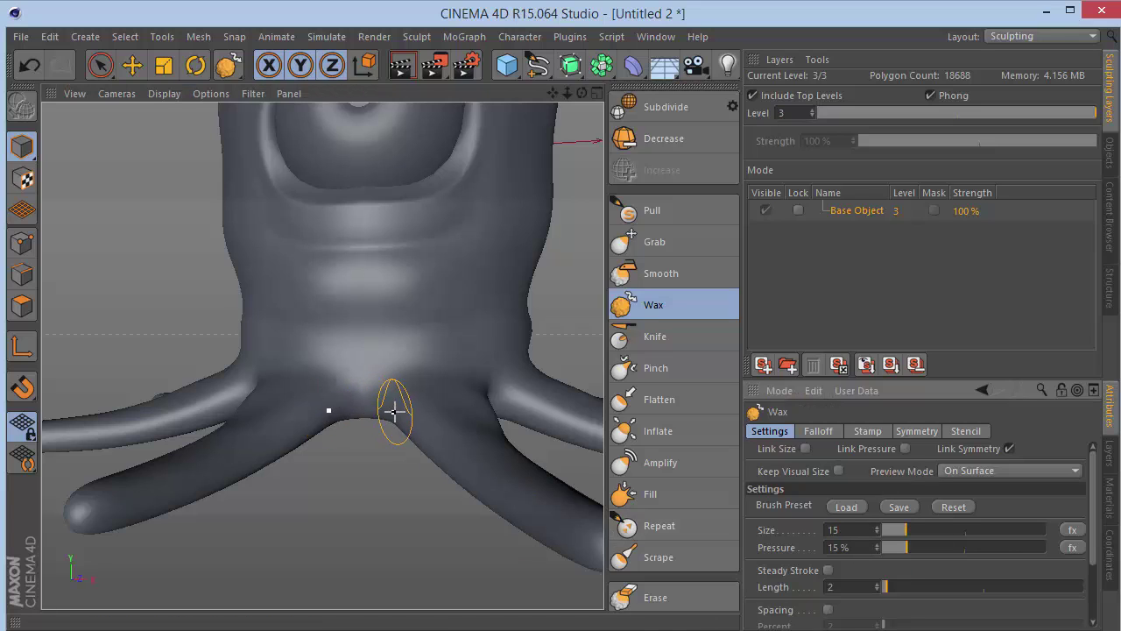
pyautogui.moveTo(394, 411); pyautogui.dragTo(356, 392)
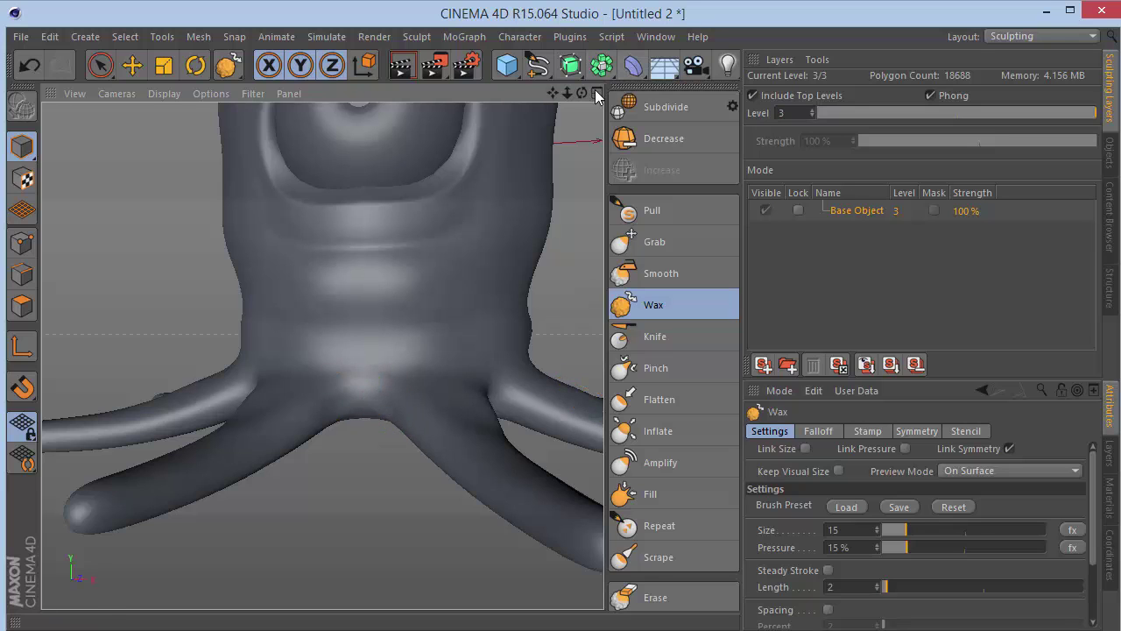
pyautogui.moveTo(582, 92); pyautogui.dragTo(448, 217)
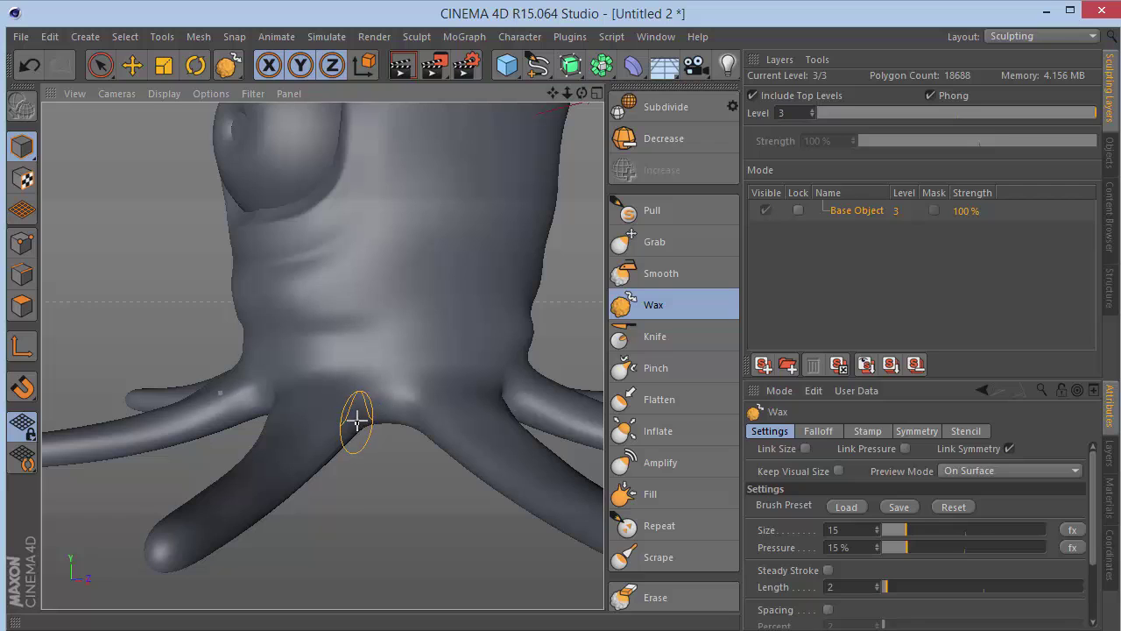
pyautogui.moveTo(582, 94); pyautogui.dragTo(541, 161)
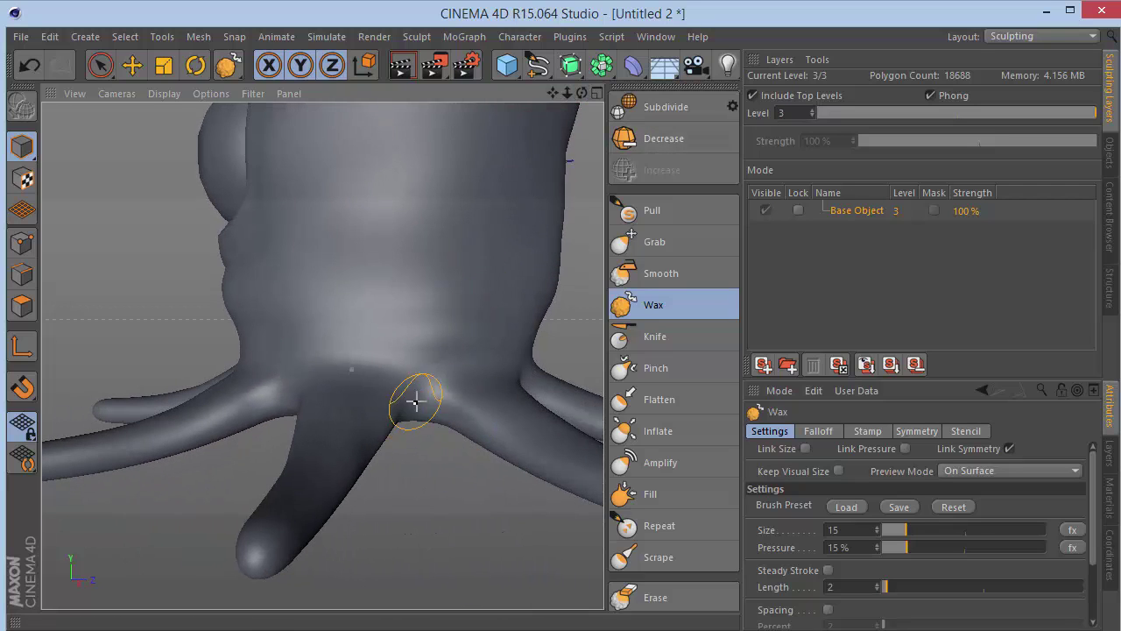
pyautogui.moveTo(582, 93); pyautogui.dragTo(547, 123)
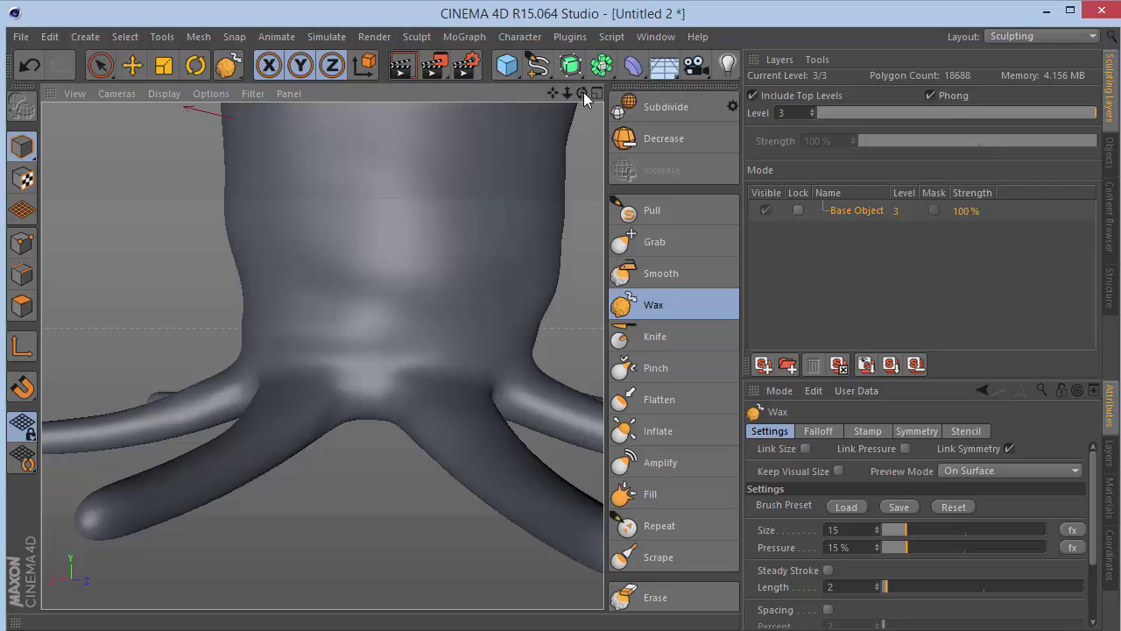
pyautogui.moveTo(584, 93); pyautogui.dragTo(585, 93)
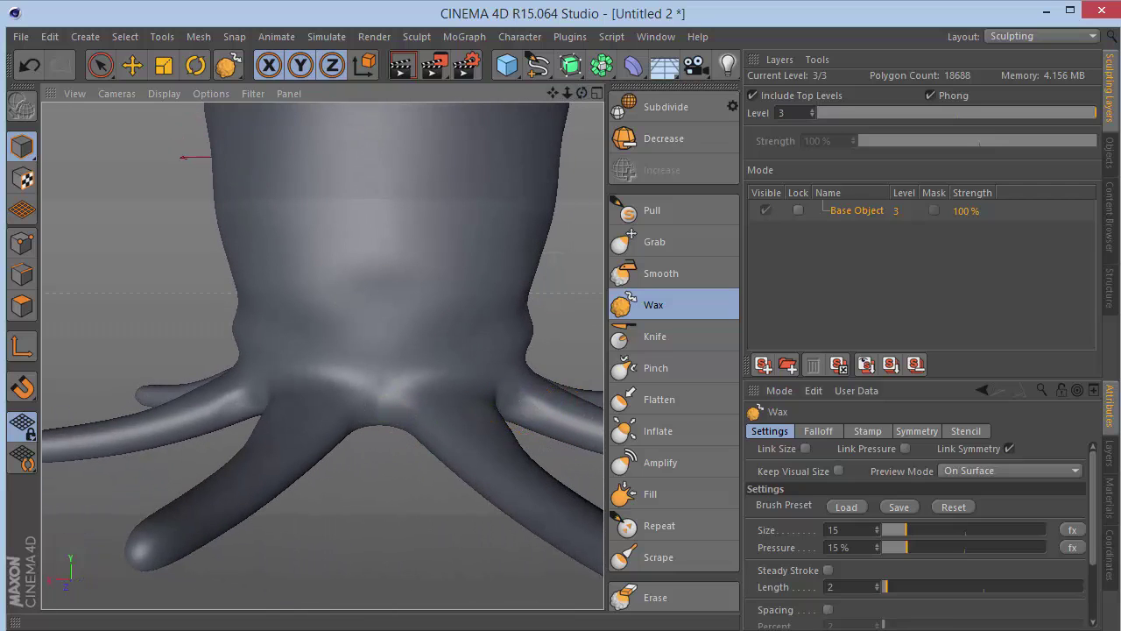
pyautogui.moveTo(591, 99); pyautogui.dragTo(574, 96)
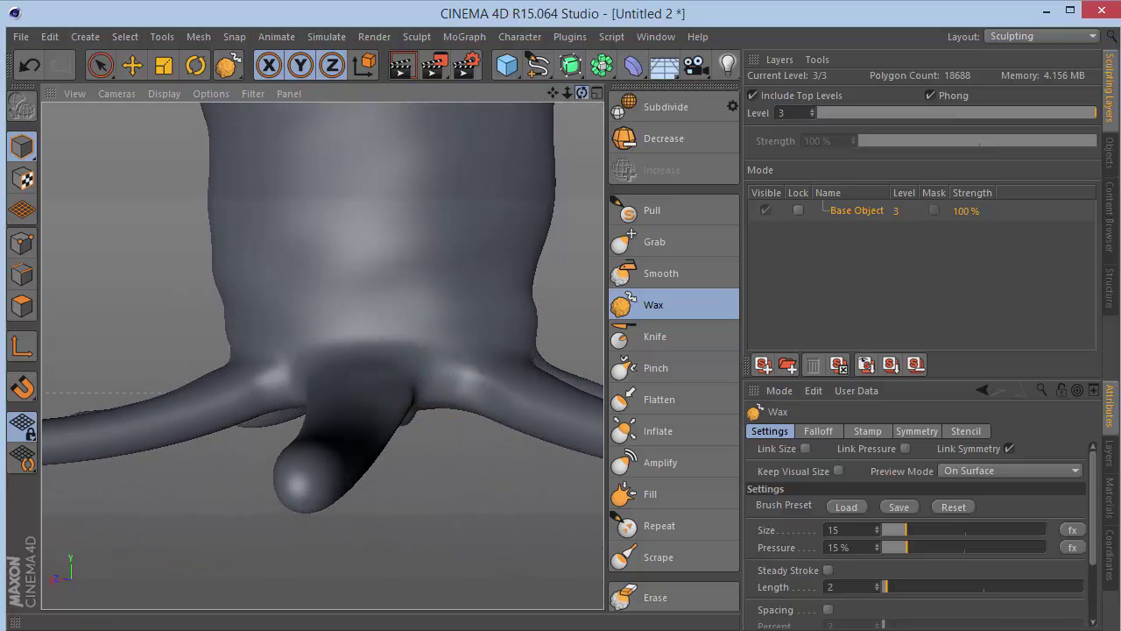
pyautogui.moveTo(581, 93)
pyautogui.mouseDown()
pyautogui.moveTo(559, 96)
pyautogui.moveTo(569, 93)
pyautogui.mouseUp()
# - Cut rows of crosswise creases into the undersides of all the tentacles with the Knife brush
pyautogui.click(676, 338)
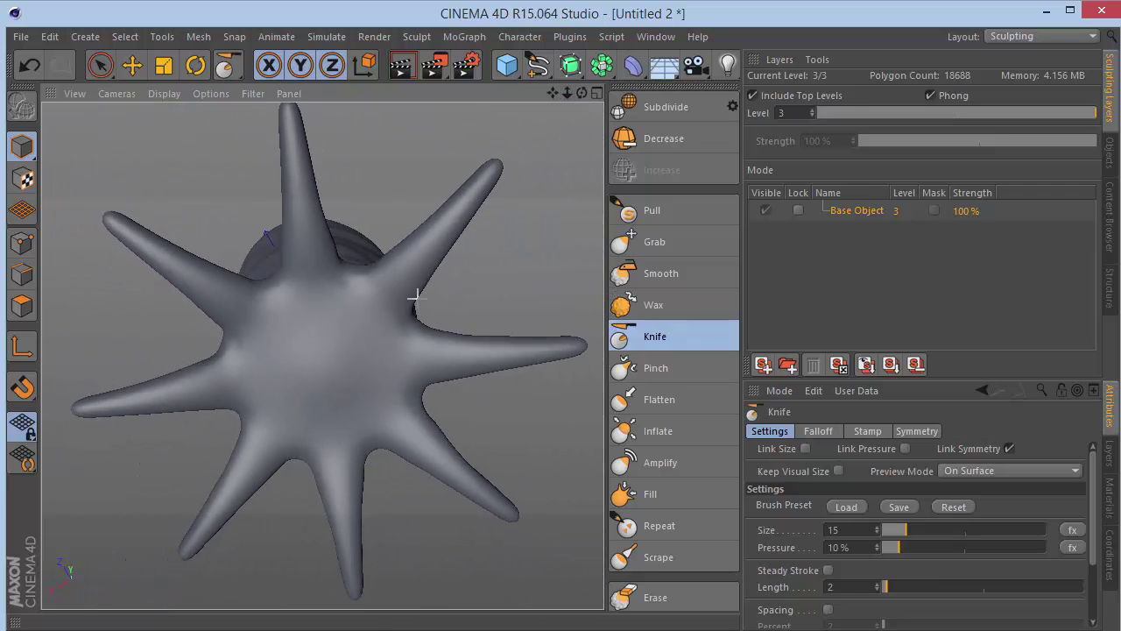
pyautogui.moveTo(392, 259)
pyautogui.mouseDown()
pyautogui.moveTo(430, 258)
pyautogui.moveTo(456, 273)
pyautogui.mouseUp()
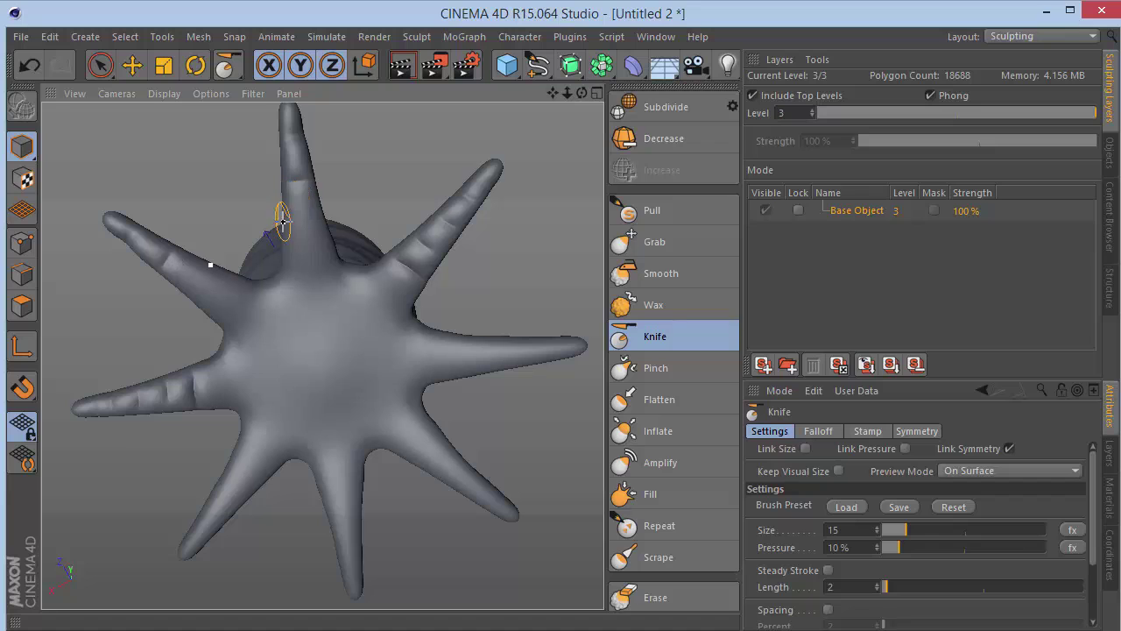
pyautogui.moveTo(282, 219); pyautogui.dragTo(326, 248)
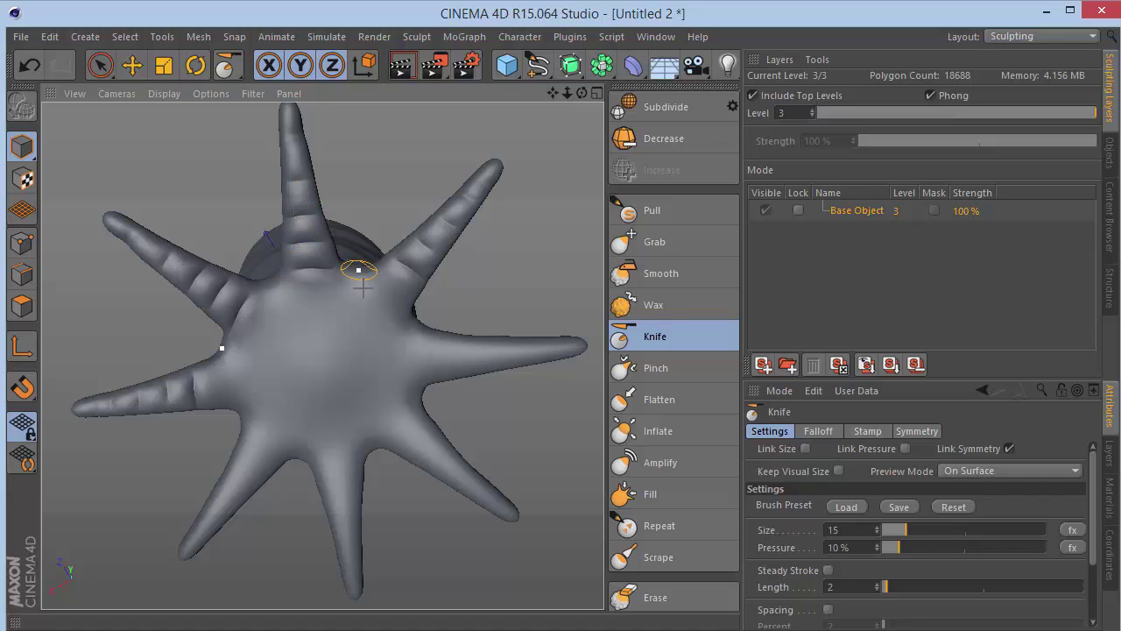
pyautogui.moveTo(428, 332); pyautogui.dragTo(433, 402)
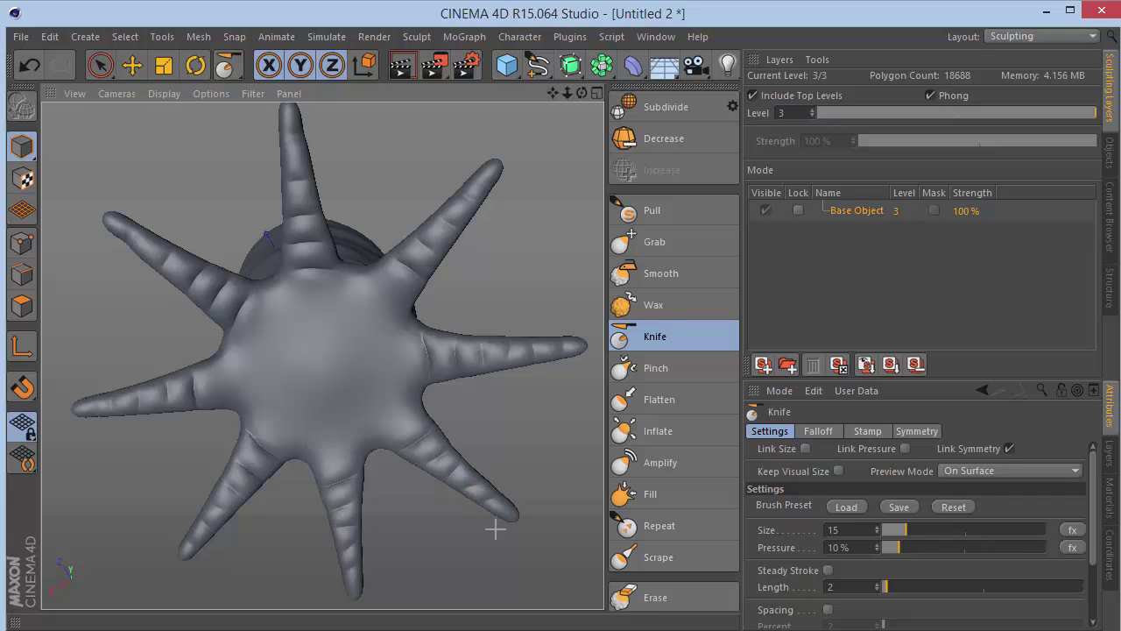
# - Undo the stray Knife stroke across the body's underside and cut a crease around its edge where the tentacles begin
pyautogui.moveTo(402, 310)
pyautogui.mouseDown()
pyautogui.moveTo(335, 275)
pyautogui.moveTo(260, 321)
pyautogui.mouseUp()
pyautogui.hotkey('ctrl', 'z')
pyautogui.moveTo(218, 357); pyautogui.dragTo(255, 409)
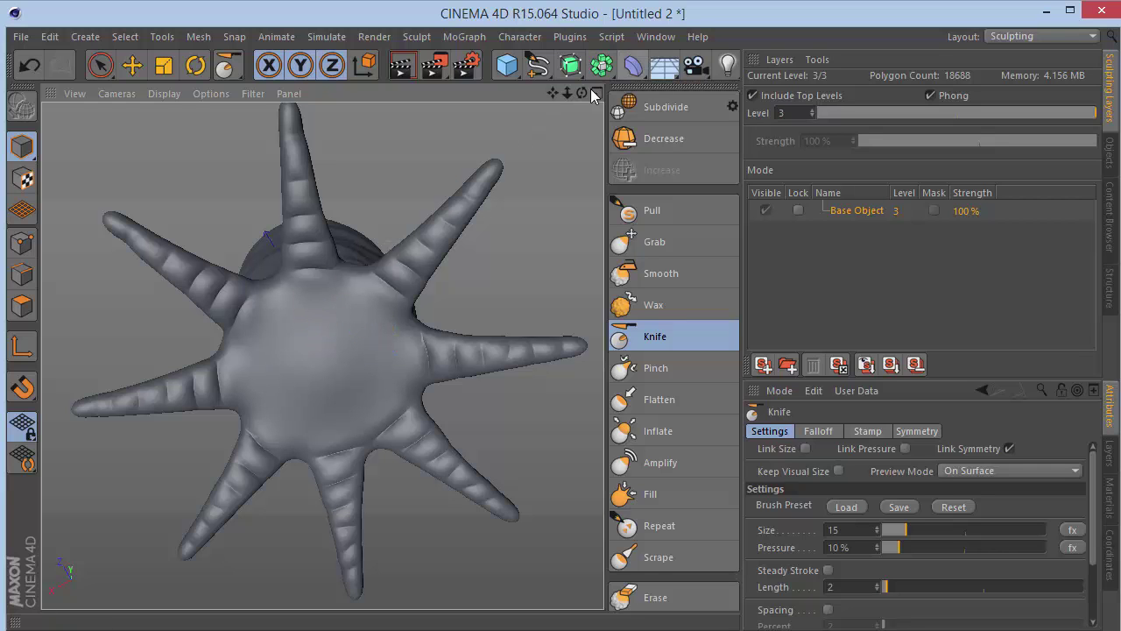
pyautogui.moveTo(581, 92)
pyautogui.mouseDown()
pyautogui.moveTo(581, 202)
pyautogui.moveTo(630, 206)
pyautogui.mouseUp()
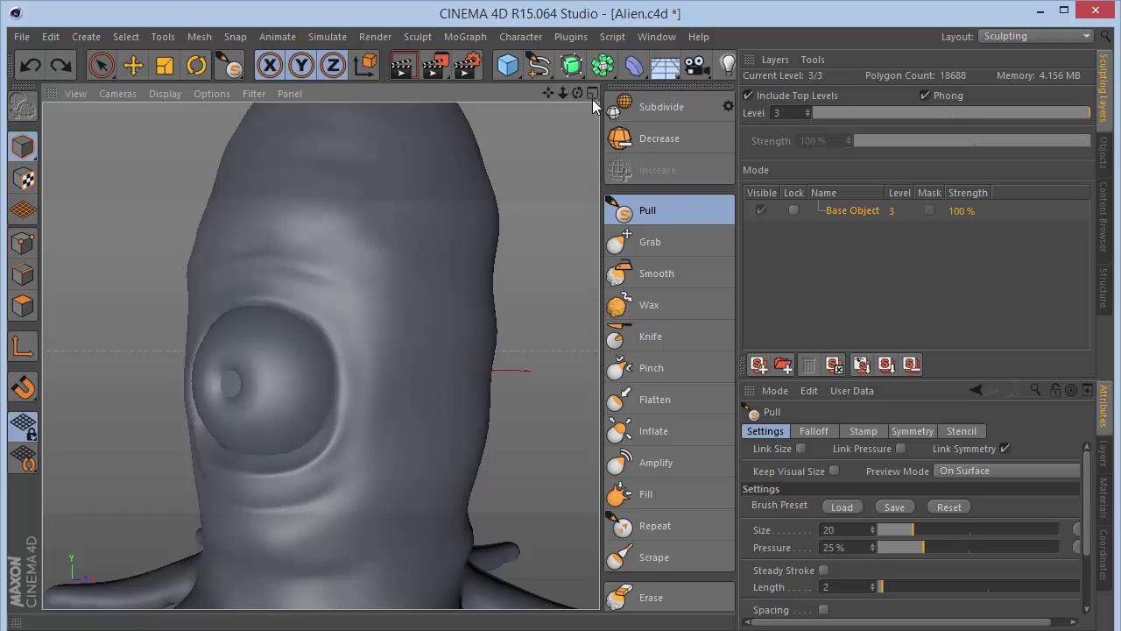
# - Set the Grab brush size to 26 and pull the upper eyelid down over the top of the eyeball
pyautogui.moveTo(578, 93); pyautogui.dragTo(635, 99)
pyautogui.click(687, 250)
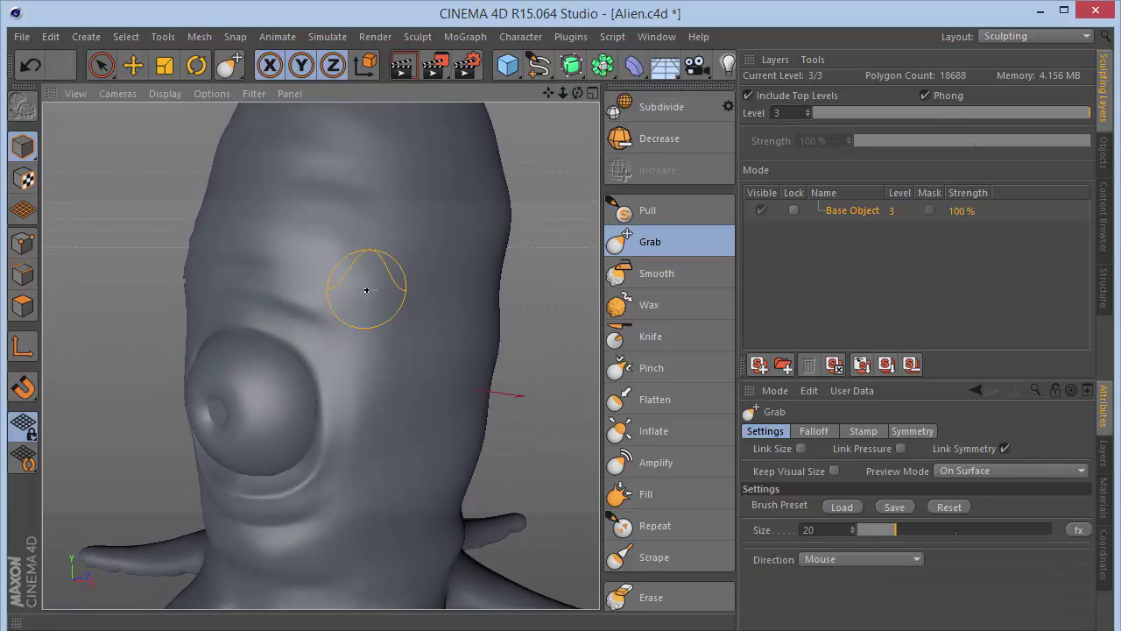
pyautogui.moveTo(563, 93); pyautogui.dragTo(661, 96)
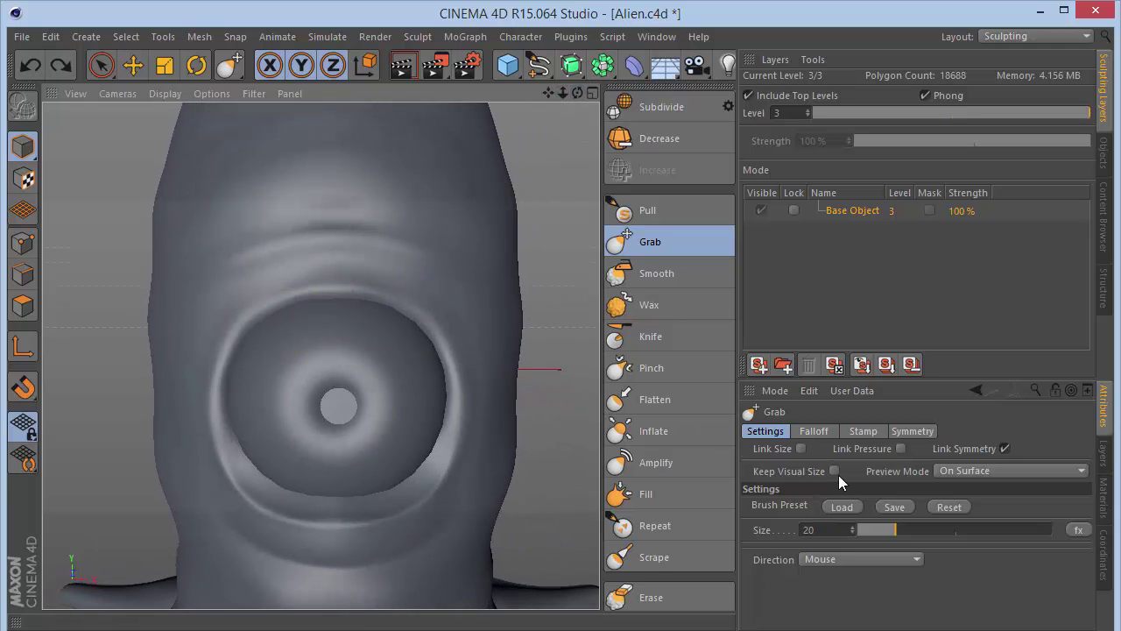
pyautogui.press(']')
pyautogui.press(']')
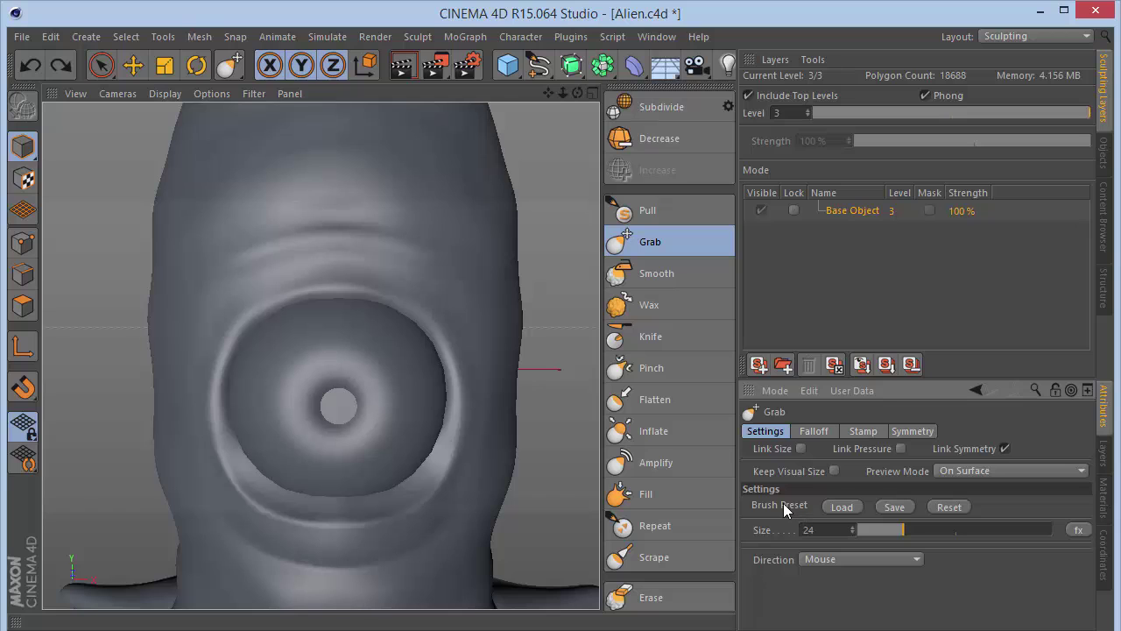
pyautogui.press(']')
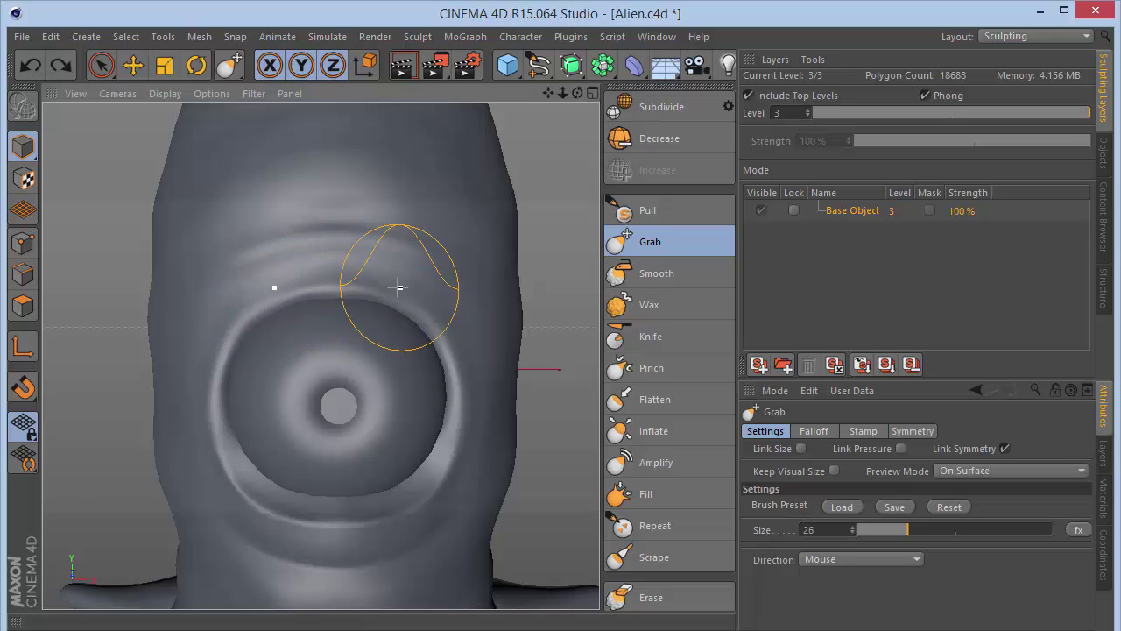
pyautogui.moveTo(398, 288)
pyautogui.mouseDown()
pyautogui.moveTo(399, 300)
pyautogui.moveTo(340, 299)
pyautogui.mouseUp()
pyautogui.hotkey('ctrl', 'z')
pyautogui.moveTo(577, 93)
pyautogui.mouseDown()
pyautogui.moveTo(508, 105)
pyautogui.moveTo(438, 163)
pyautogui.mouseUp()
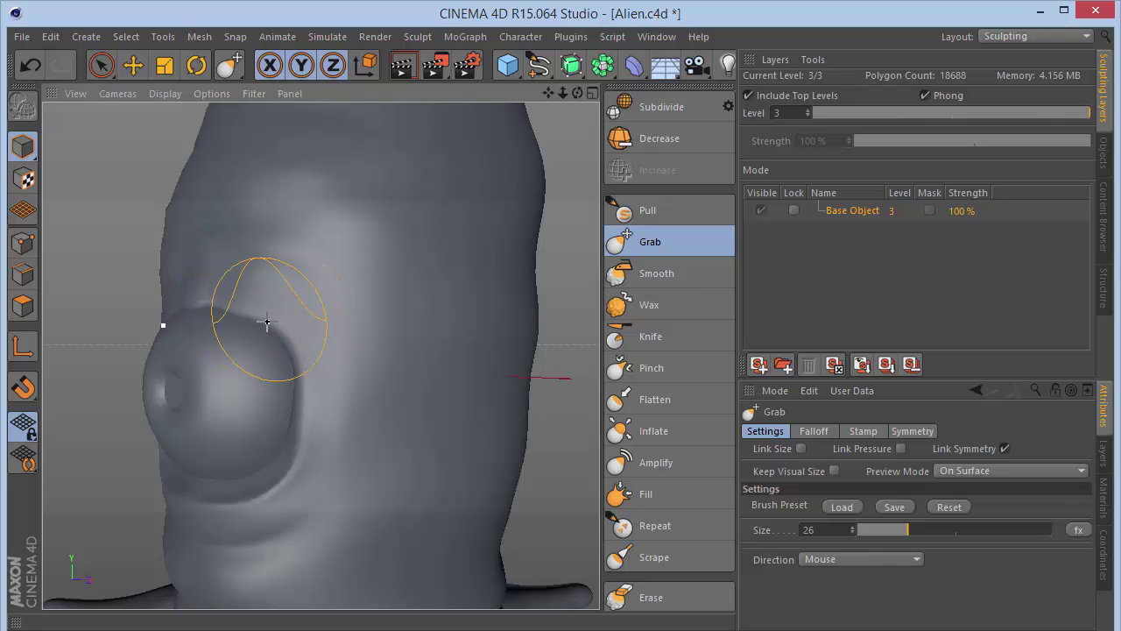
pyautogui.moveTo(575, 93)
pyautogui.mouseDown()
pyautogui.moveTo(648, 91)
pyautogui.moveTo(618, 128)
pyautogui.moveTo(561, 112)
pyautogui.moveTo(616, 93)
pyautogui.moveTo(531, 132)
pyautogui.mouseUp()
pyautogui.moveTo(203, 360); pyautogui.dragTo(204, 364)
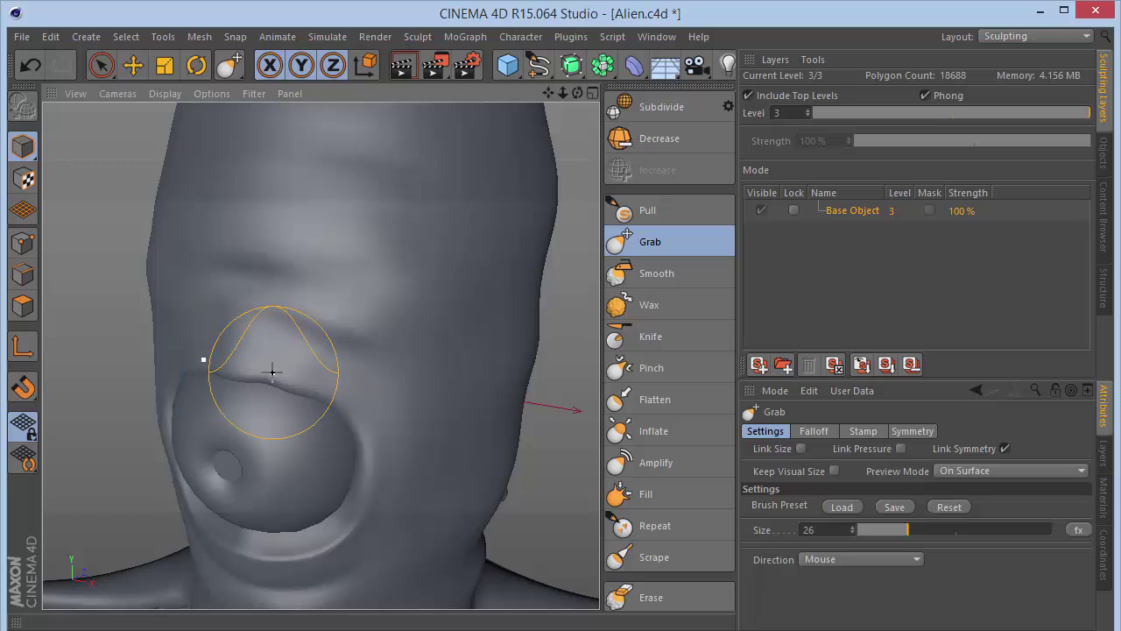
pyautogui.moveTo(270, 370)
pyautogui.mouseDown()
pyautogui.moveTo(262, 383)
pyautogui.moveTo(293, 398)
pyautogui.mouseUp()
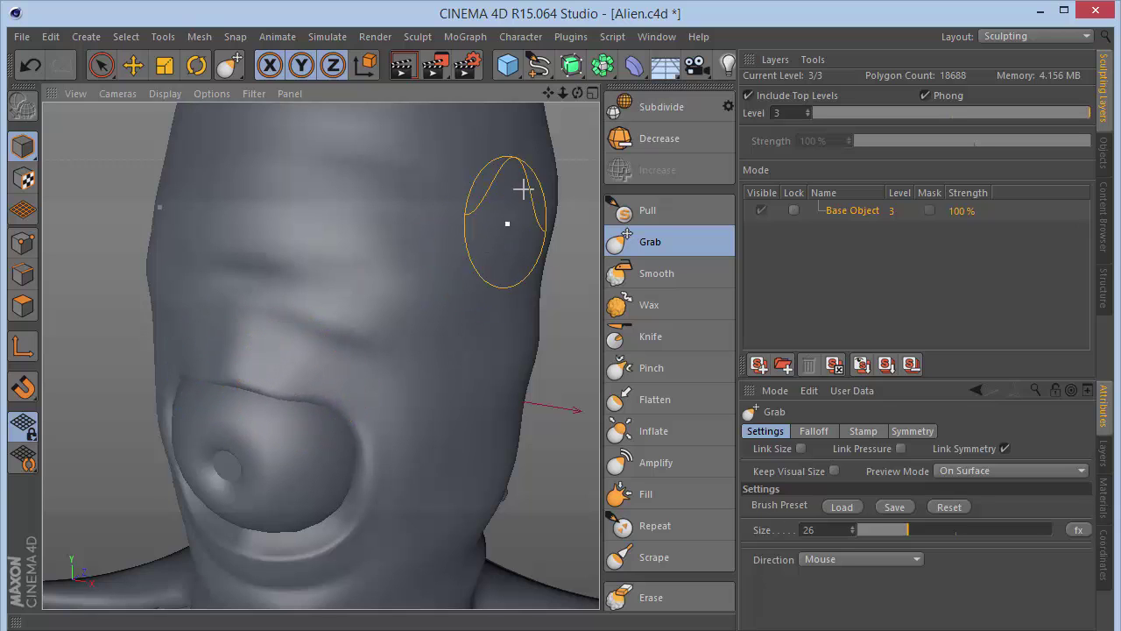
# - Adjust the upper eyelid's rim and outer curve with Grab brush strokes above the eyeball
pyautogui.moveTo(577, 93); pyautogui.dragTo(518, 130)
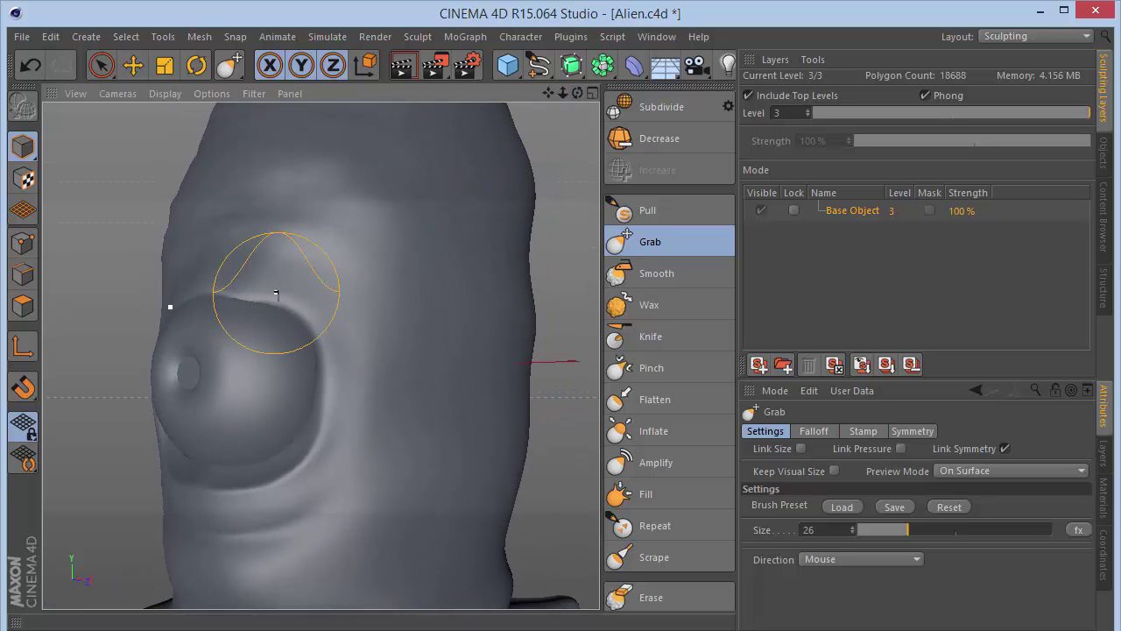
pyautogui.moveTo(248, 296); pyautogui.dragTo(251, 291)
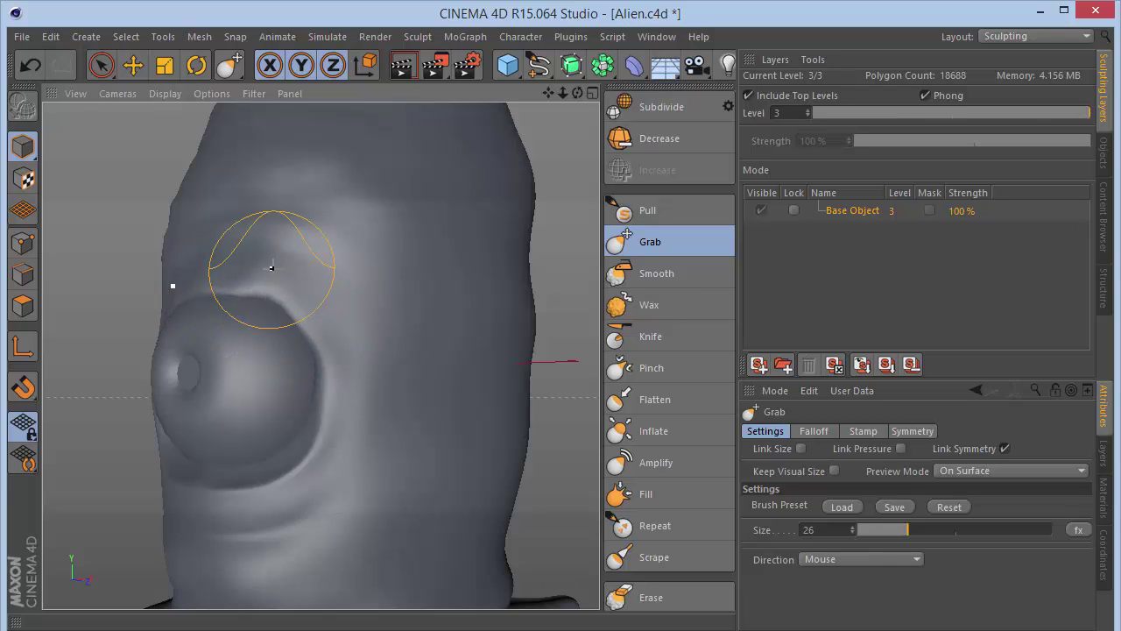
pyautogui.moveTo(300, 300); pyautogui.dragTo(305, 296)
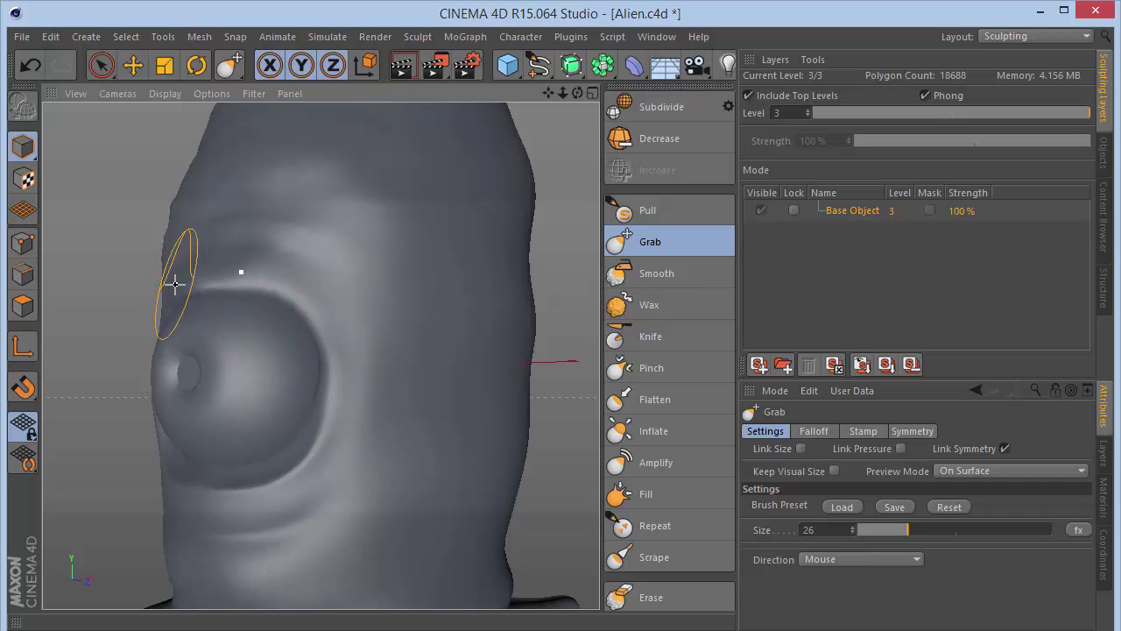
pyautogui.moveTo(576, 94)
pyautogui.mouseDown()
pyautogui.moveTo(661, 127)
pyautogui.moveTo(613, 98)
pyautogui.moveTo(534, 97)
pyautogui.moveTo(578, 93)
pyautogui.mouseUp()
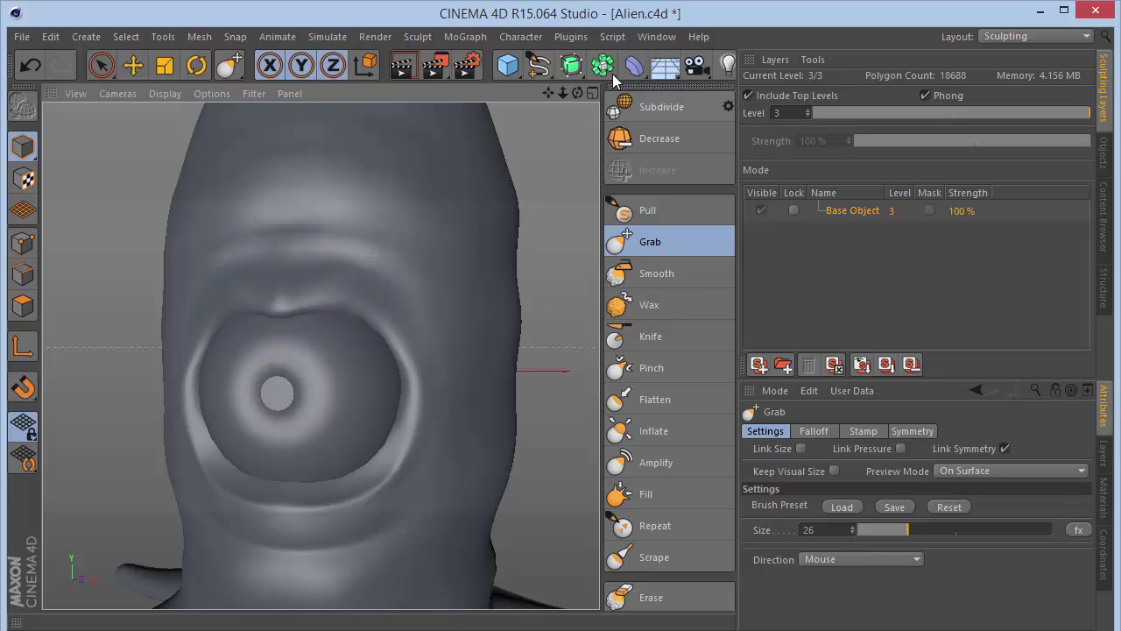
# - Reshape the eyelid rim at the eye's upper edge and lower outer corner with the Grab brush, undoing the last stroke
pyautogui.moveTo(565, 92)
pyautogui.mouseDown()
pyautogui.moveTo(543, 95)
pyautogui.moveTo(578, 93)
pyautogui.moveTo(541, 95)
pyautogui.moveTo(600, 107)
pyautogui.moveTo(548, 111)
pyautogui.moveTo(545, 100)
pyautogui.mouseUp()
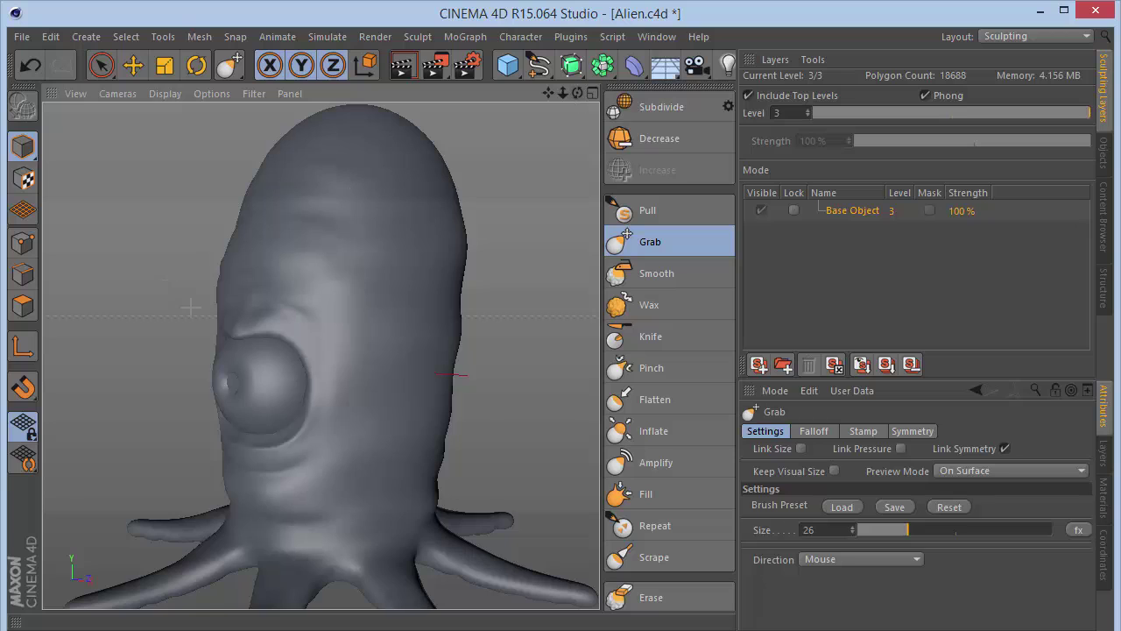
pyautogui.scroll(6, 219, 327)
pyautogui.moveTo(309, 328)
pyautogui.mouseDown()
pyautogui.moveTo(258, 316)
pyautogui.moveTo(309, 343)
pyautogui.mouseUp()
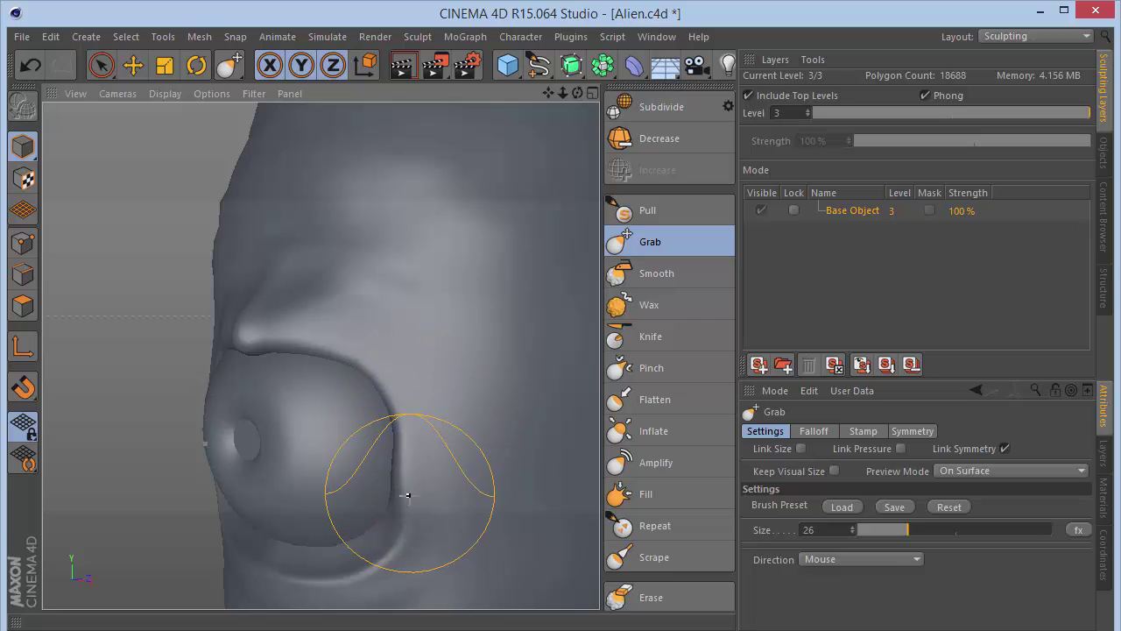
pyautogui.moveTo(433, 540)
pyautogui.mouseDown()
pyautogui.moveTo(408, 533)
pyautogui.moveTo(354, 576)
pyautogui.moveTo(351, 566)
pyautogui.mouseUp()
pyautogui.moveTo(373, 361)
pyautogui.mouseDown()
pyautogui.moveTo(321, 338)
pyautogui.moveTo(279, 339)
pyautogui.mouseUp()
pyautogui.click(258, 336)
pyautogui.hotkey('ctrl', 'z')
pyautogui.moveTo(577, 93)
pyautogui.mouseDown()
pyautogui.moveTo(665, 95)
pyautogui.moveTo(578, 100)
pyautogui.moveTo(589, 125)
pyautogui.mouseUp()
pyautogui.moveTo(441, 277); pyautogui.dragTo(437, 261)
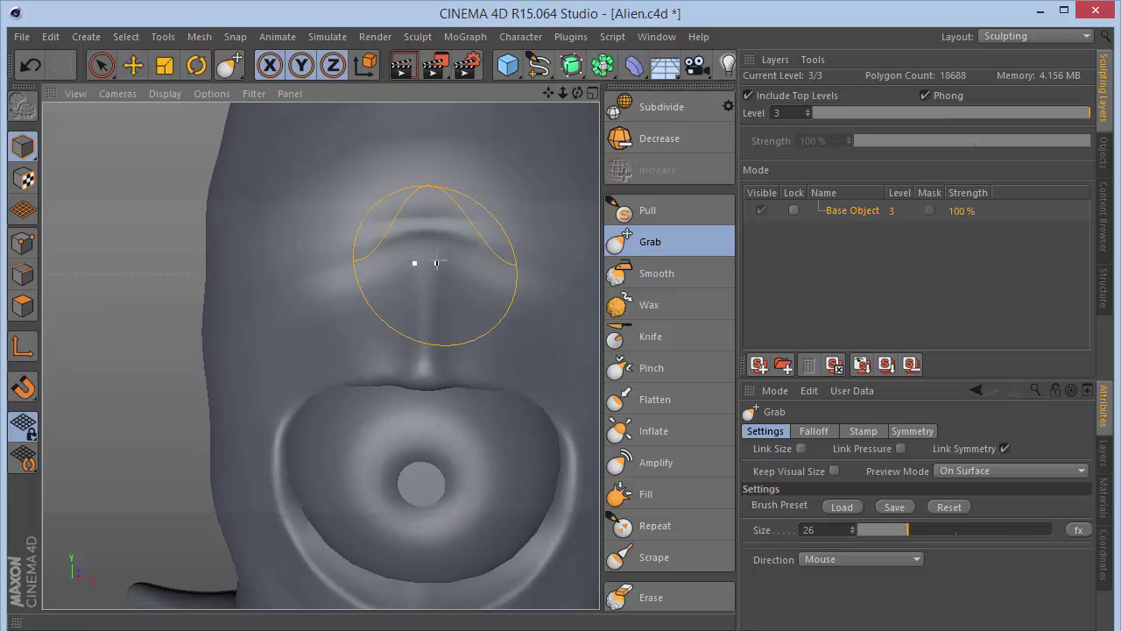
pyautogui.hotkey('ctrl', 'z')
# - Pull the brow and forehead profile above the eye outward with the Grab brush from a side view
pyautogui.moveTo(577, 93); pyautogui.dragTo(565, 95)
pyautogui.moveTo(243, 280)
pyautogui.mouseDown()
pyautogui.moveTo(221, 278)
pyautogui.moveTo(223, 301)
pyautogui.mouseUp()
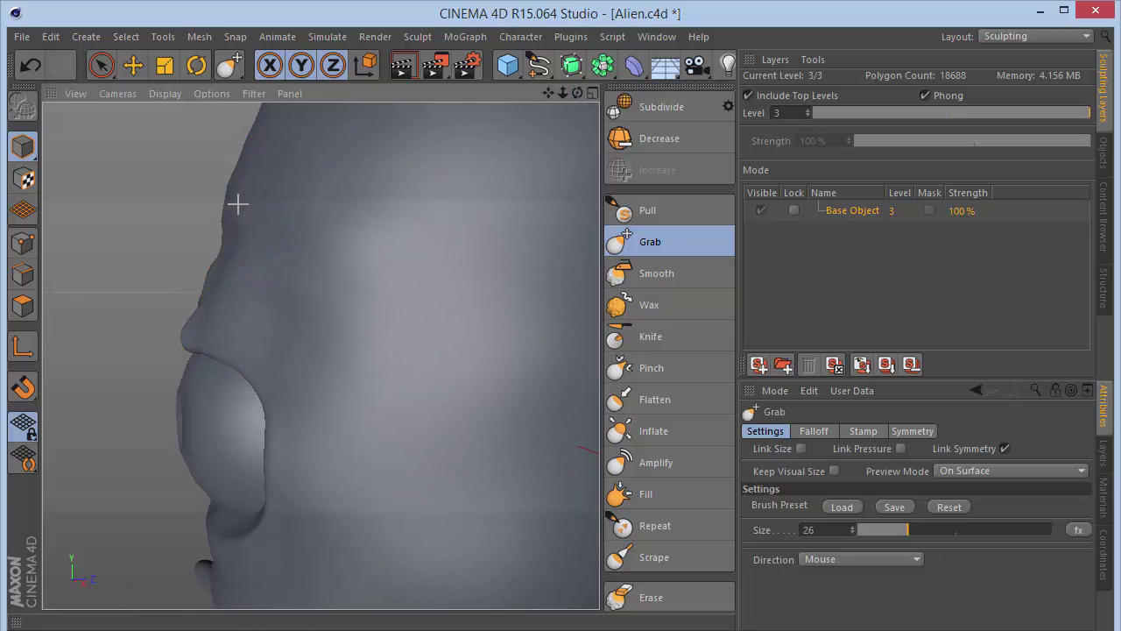
pyautogui.moveTo(237, 204); pyautogui.dragTo(233, 204)
pyautogui.moveTo(238, 257); pyautogui.dragTo(232, 254)
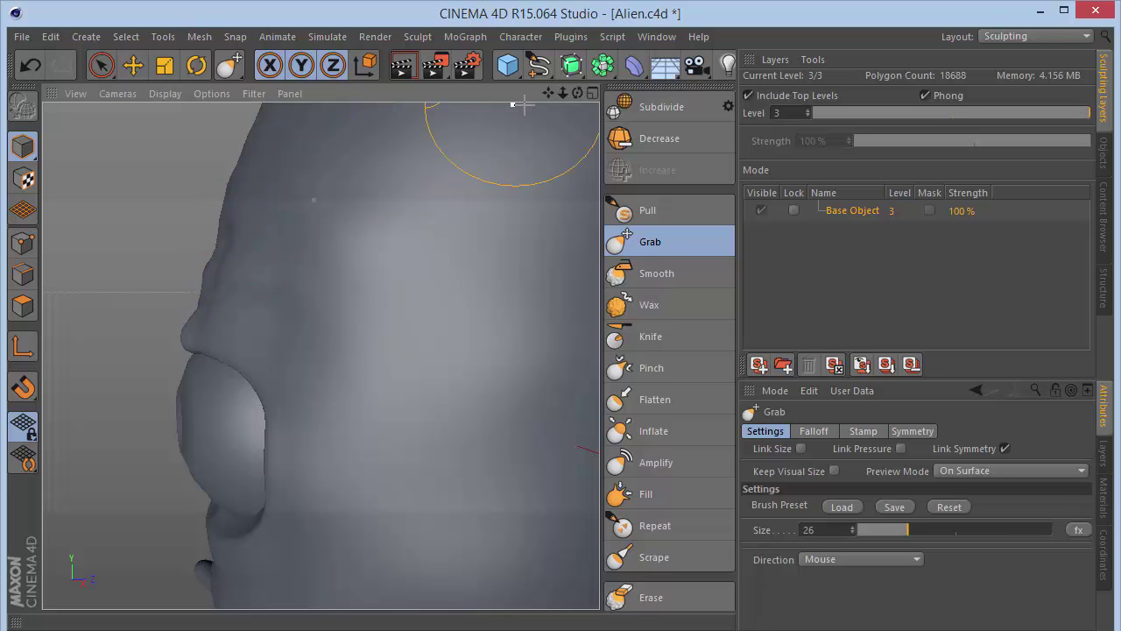
# - Set the Grab brush size to 40 and pull the brow above the eye outward into a fuller profile
pyautogui.moveTo(578, 93); pyautogui.dragTo(552, 93)
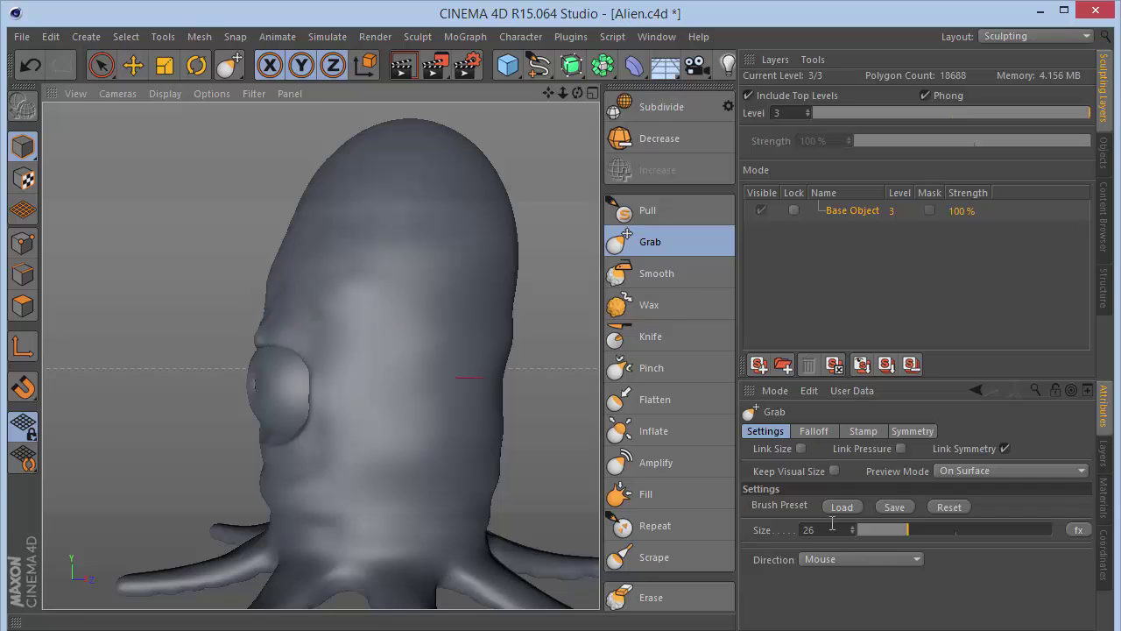
pyautogui.moveTo(830, 529); pyautogui.dragTo(521, 541)
pyautogui.write('40')
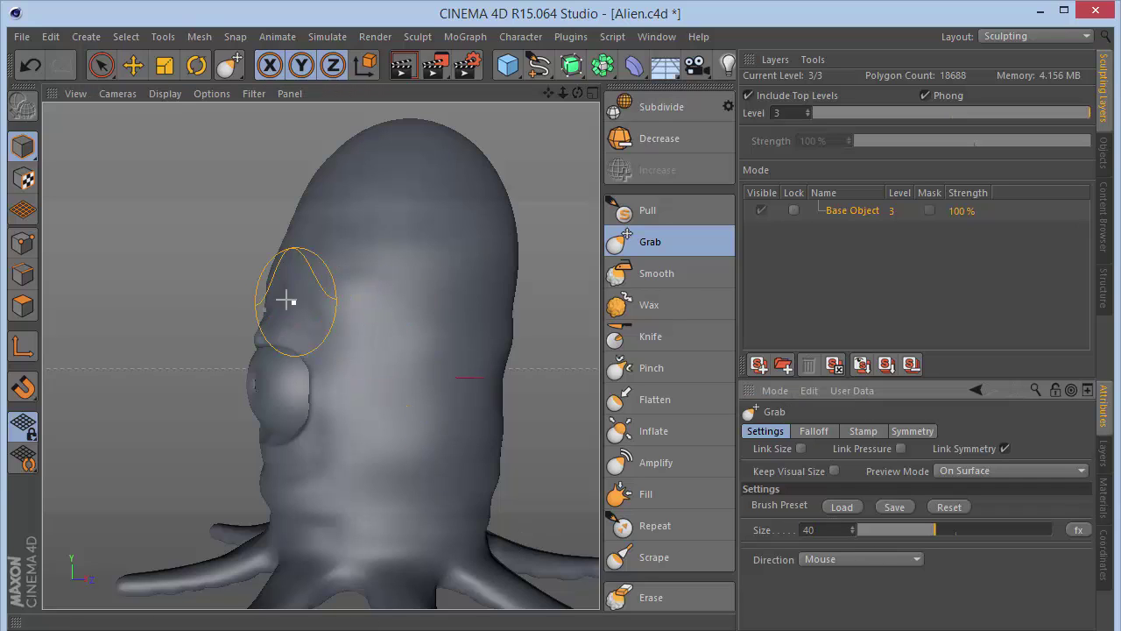
pyautogui.moveTo(286, 300); pyautogui.dragTo(283, 301)
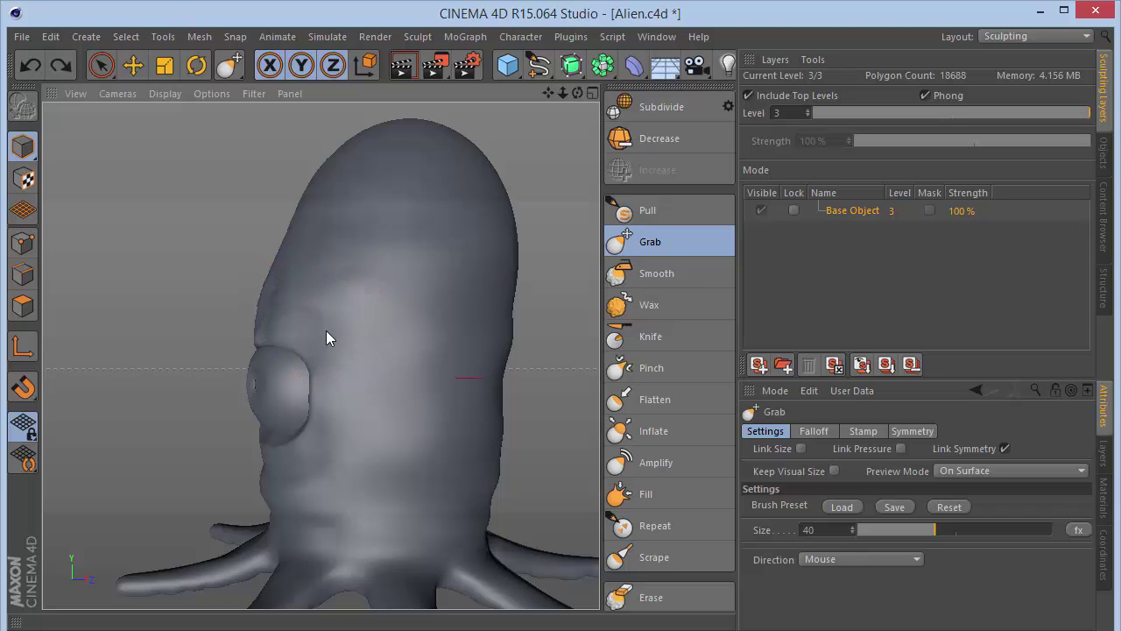
# - Adjust the centre of the brow just above the eye with the Grab brush, undoing the last stroke on the forehead
pyautogui.moveTo(577, 93); pyautogui.dragTo(622, 95)
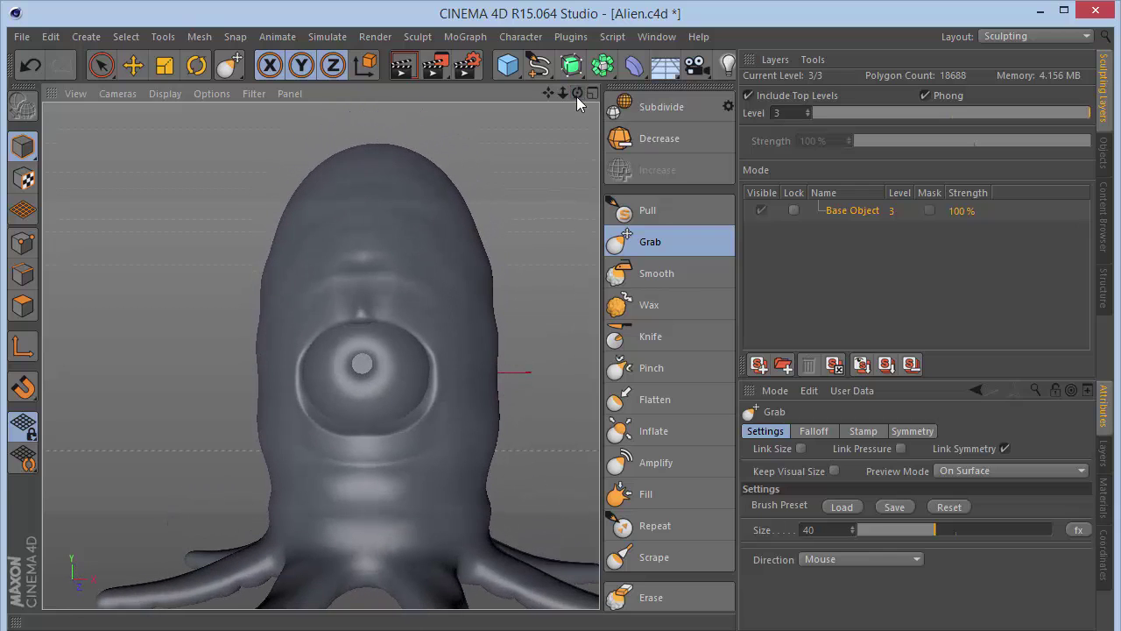
pyautogui.scroll(5, 461, 201)
pyautogui.moveTo(413, 257); pyautogui.dragTo(405, 271)
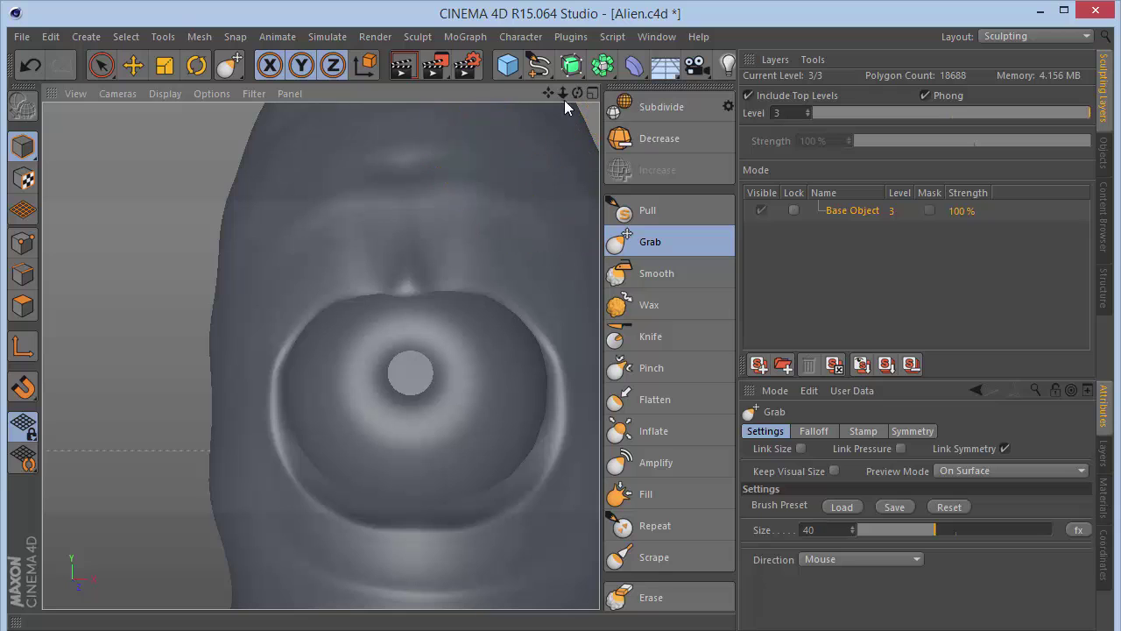
pyautogui.moveTo(580, 91); pyautogui.dragTo(425, 98)
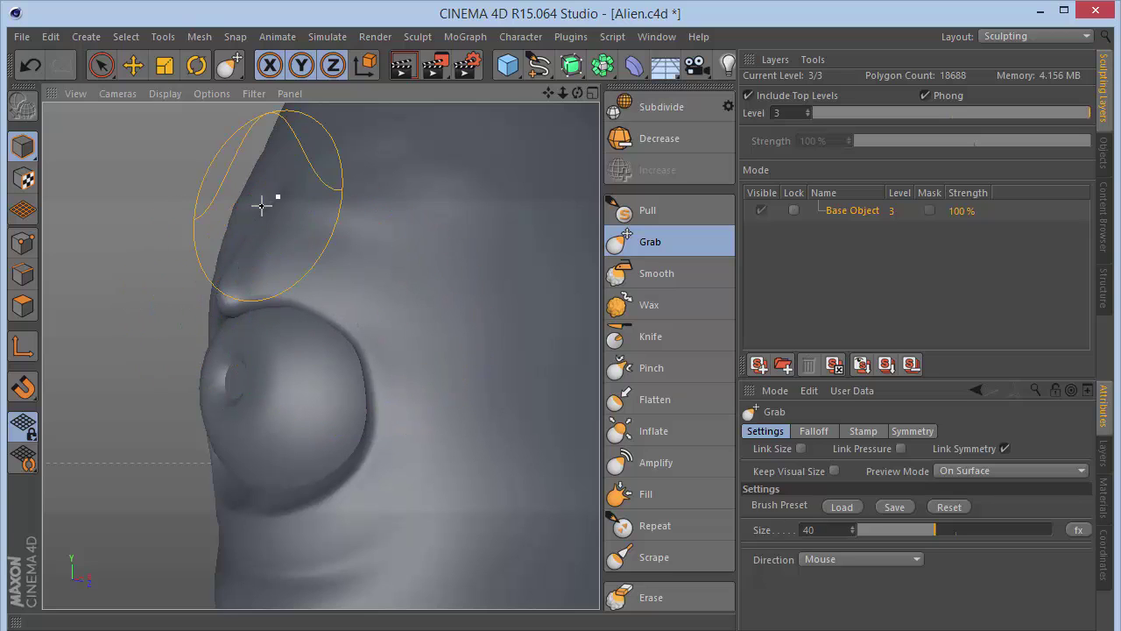
pyautogui.moveTo(260, 203); pyautogui.dragTo(250, 208)
pyautogui.hotkey('ctrl', 'z')
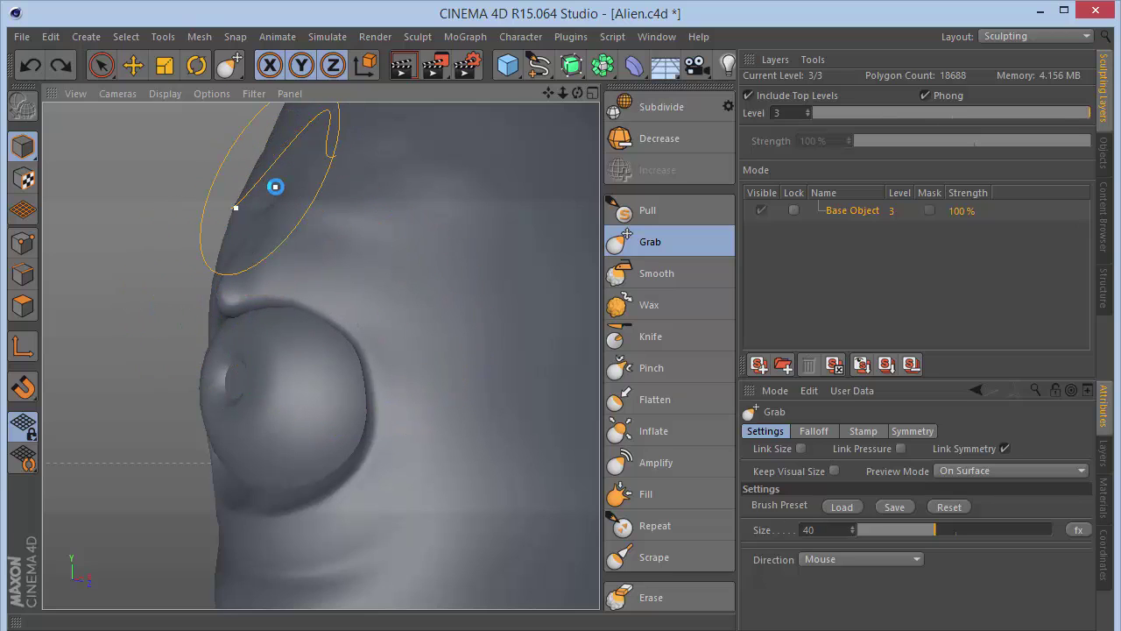
# - Build up the brow above the eye with the Pull brush at size 20, and even it out with the Smooth brush
pyautogui.click(647, 211)
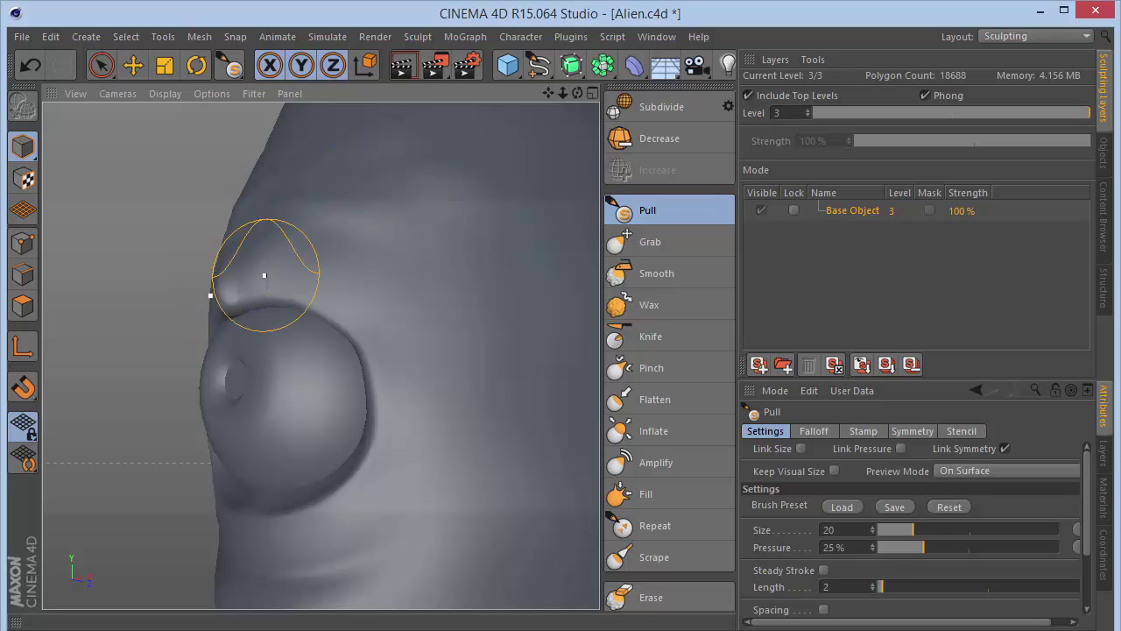
pyautogui.moveTo(577, 93)
pyautogui.mouseDown()
pyautogui.moveTo(599, 95)
pyautogui.moveTo(577, 92)
pyautogui.mouseUp()
pyautogui.click(665, 273)
pyautogui.moveTo(315, 254)
pyautogui.mouseDown()
pyautogui.moveTo(325, 251)
pyautogui.moveTo(295, 258)
pyautogui.moveTo(389, 261)
pyautogui.moveTo(407, 281)
pyautogui.mouseUp()
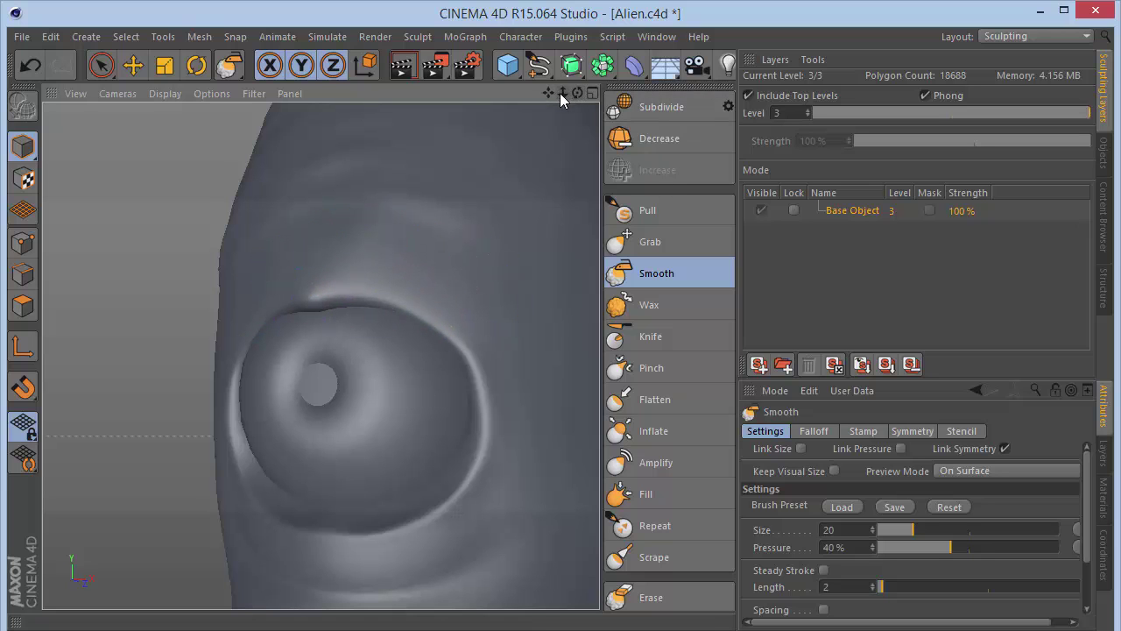
# - Set the Pull brush size to 40 and raise the brow ridge along the eyeball's upper edge
pyautogui.moveTo(563, 94)
pyautogui.mouseDown()
pyautogui.moveTo(592, 98)
pyautogui.moveTo(592, 61)
pyautogui.moveTo(586, 86)
pyautogui.moveTo(544, 93)
pyautogui.moveTo(594, 93)
pyautogui.moveTo(575, 95)
pyautogui.mouseUp()
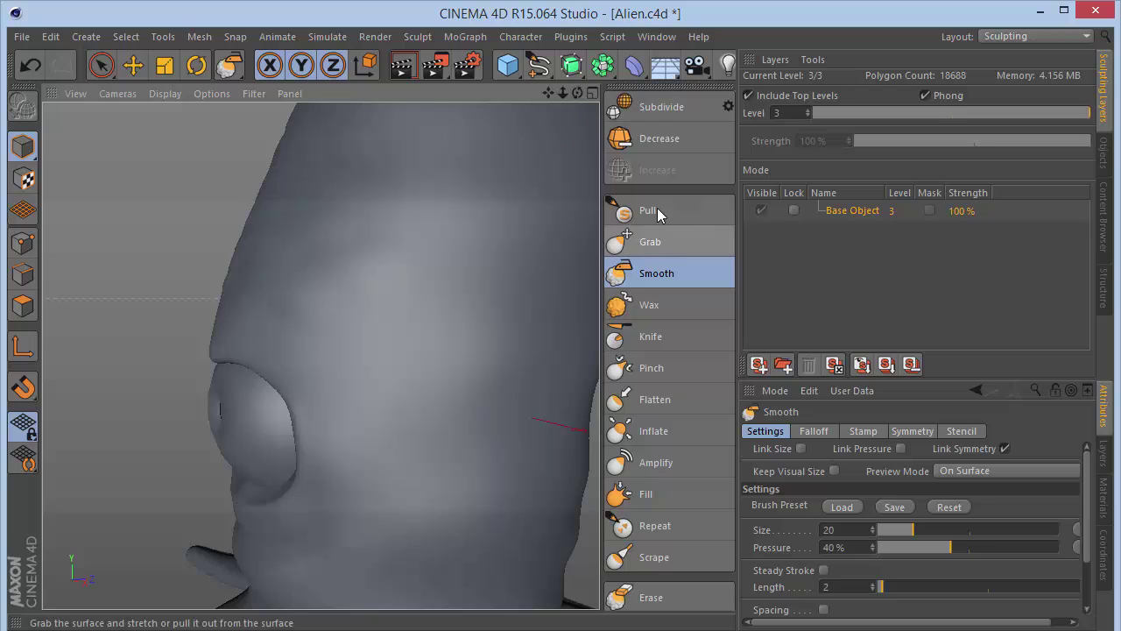
pyautogui.click(697, 215)
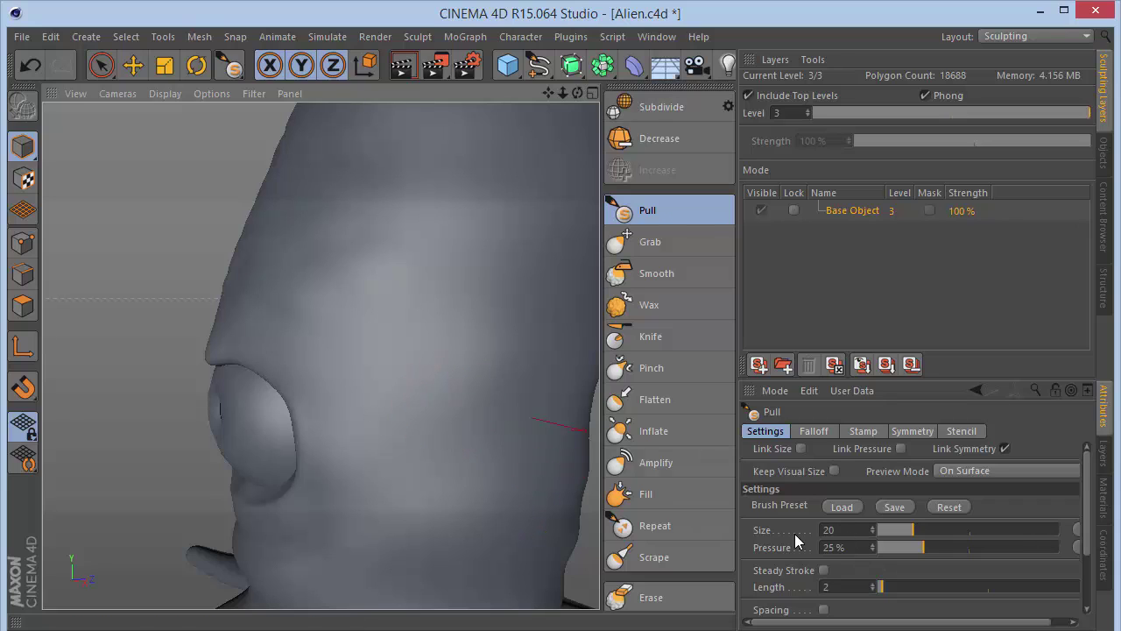
pyautogui.doubleClick(845, 529)
pyautogui.write('40')
pyautogui.press('Return')
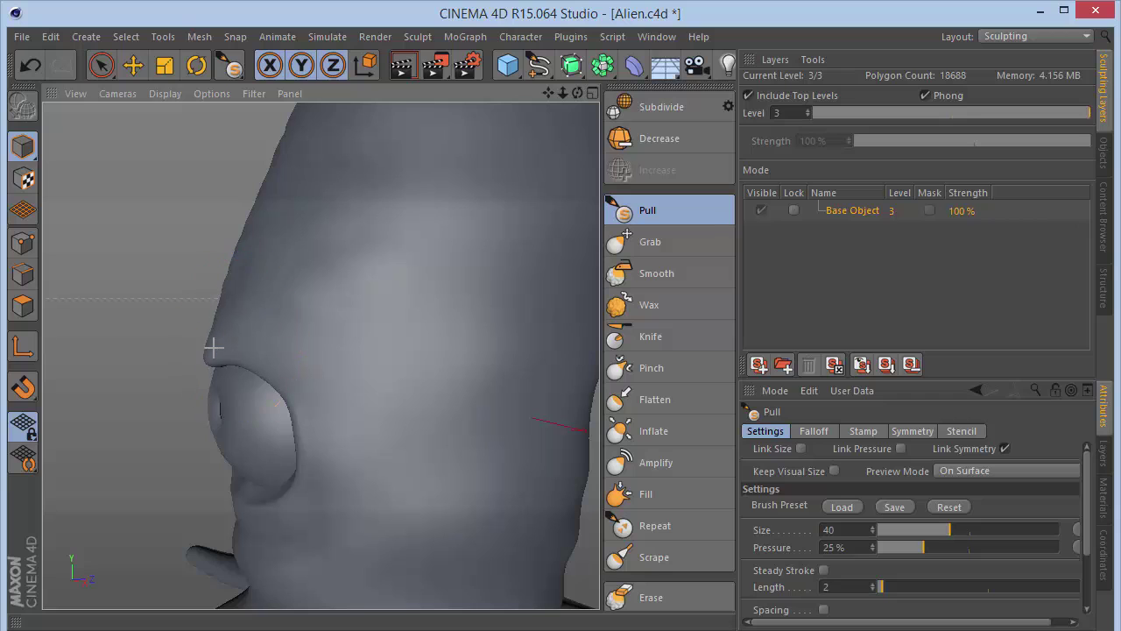
pyautogui.moveTo(213, 350)
pyautogui.mouseDown()
pyautogui.moveTo(277, 358)
pyautogui.moveTo(292, 384)
pyautogui.mouseUp()
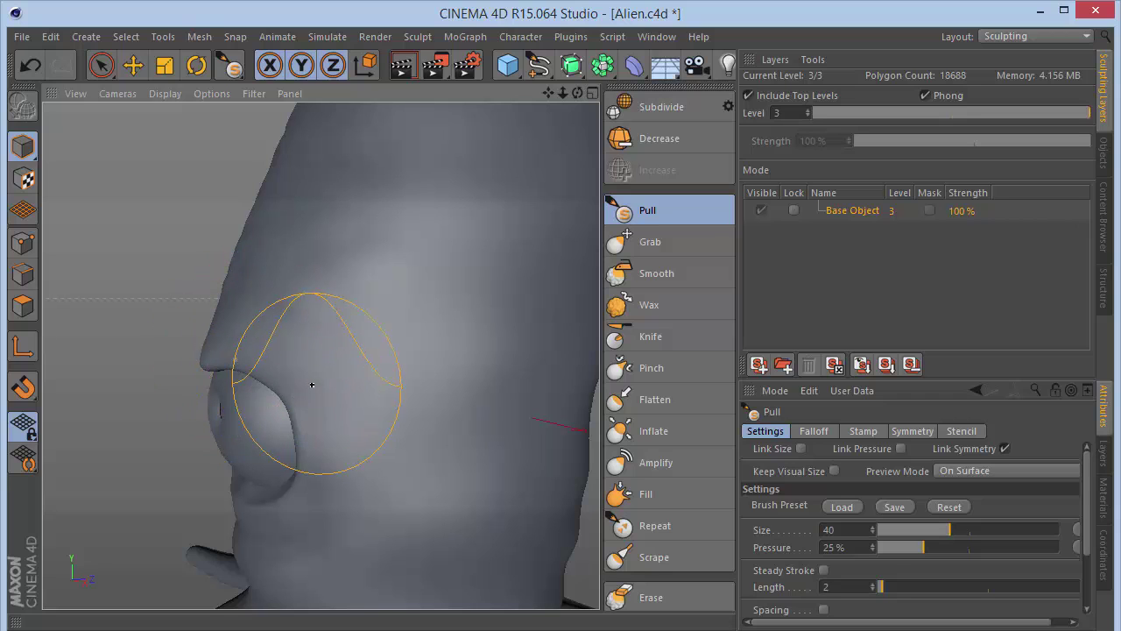
# - Draw the brow and upper eyelid down over the top of the eyeball with Grab strokes, undoing any unwanted stroke
pyautogui.click(650, 242)
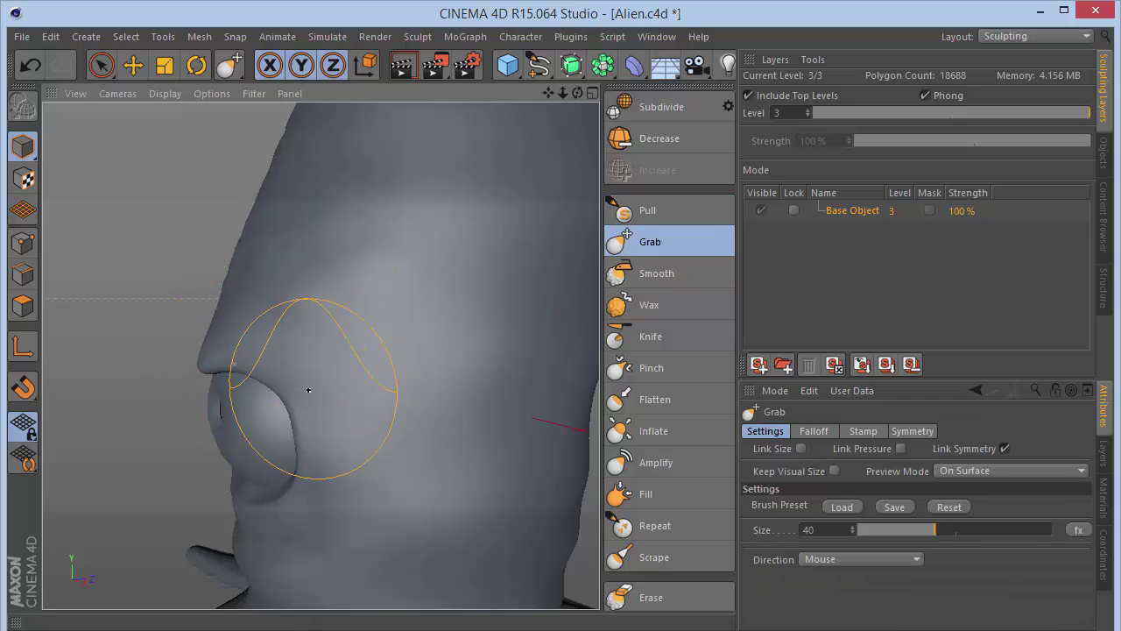
pyautogui.moveTo(280, 379); pyautogui.dragTo(288, 390)
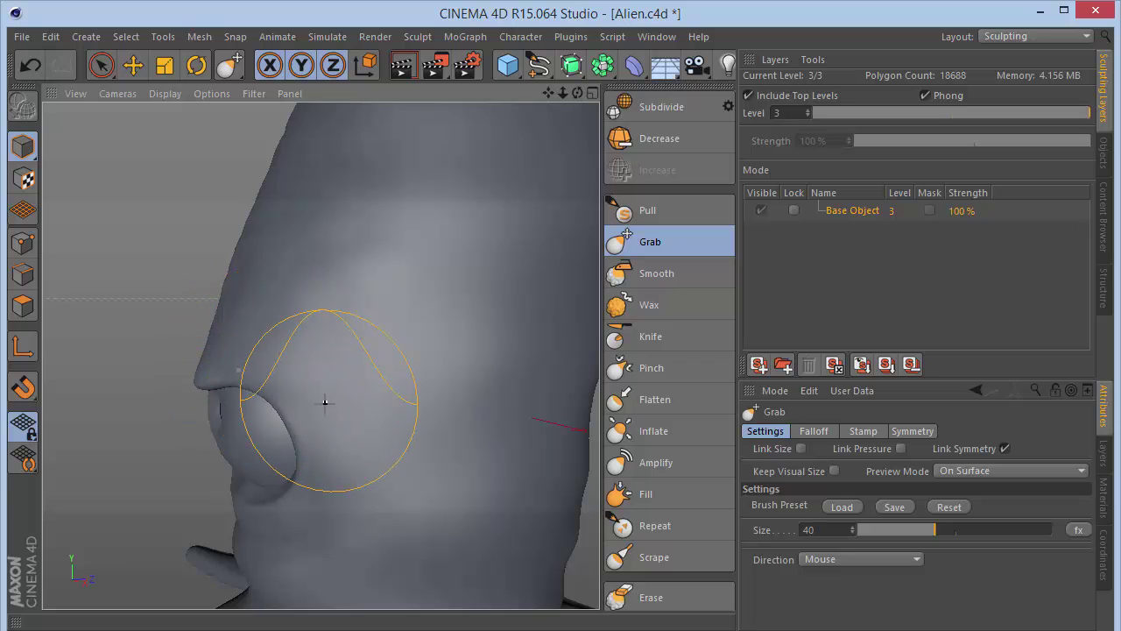
pyautogui.moveTo(577, 93)
pyautogui.mouseDown()
pyautogui.moveTo(657, 82)
pyautogui.moveTo(576, 97)
pyautogui.mouseUp()
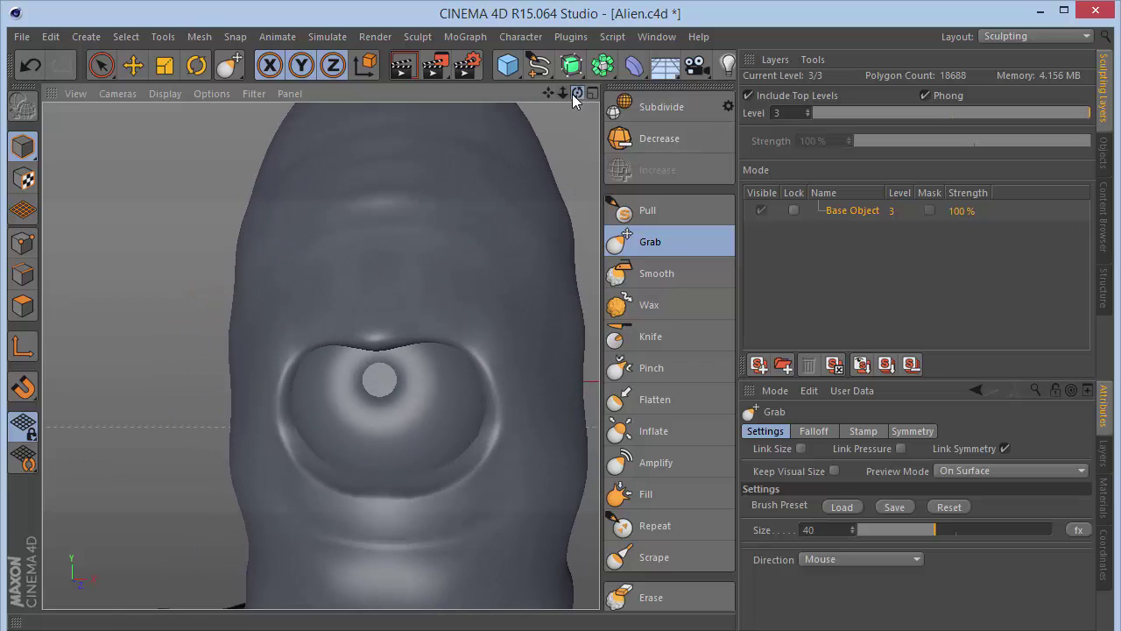
pyautogui.moveTo(322, 357); pyautogui.dragTo(316, 330)
pyautogui.hotkey('ctrl', 'z')
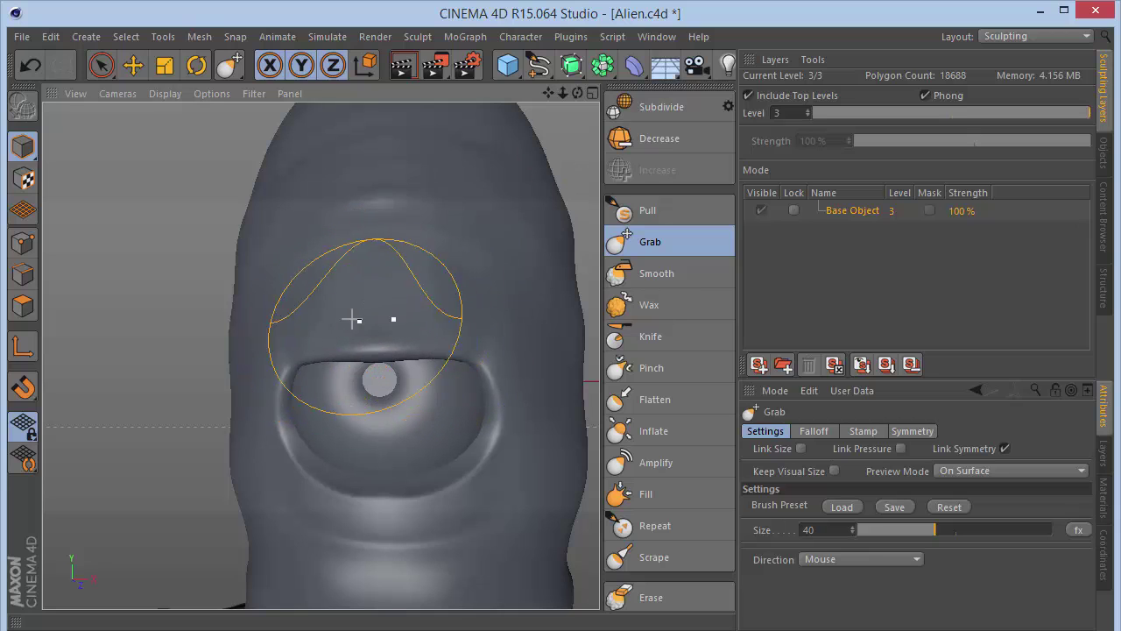
pyautogui.moveTo(329, 320); pyautogui.dragTo(327, 311)
pyautogui.moveTo(456, 297); pyautogui.dragTo(454, 287)
# - Reshape the forehead profile above the brow with the Grab brush from angled side views, undoing unwanted strokes
pyautogui.moveTo(563, 92)
pyautogui.mouseDown()
pyautogui.moveTo(500, 93)
pyautogui.moveTo(576, 107)
pyautogui.moveTo(411, 114)
pyautogui.moveTo(429, 148)
pyautogui.mouseUp()
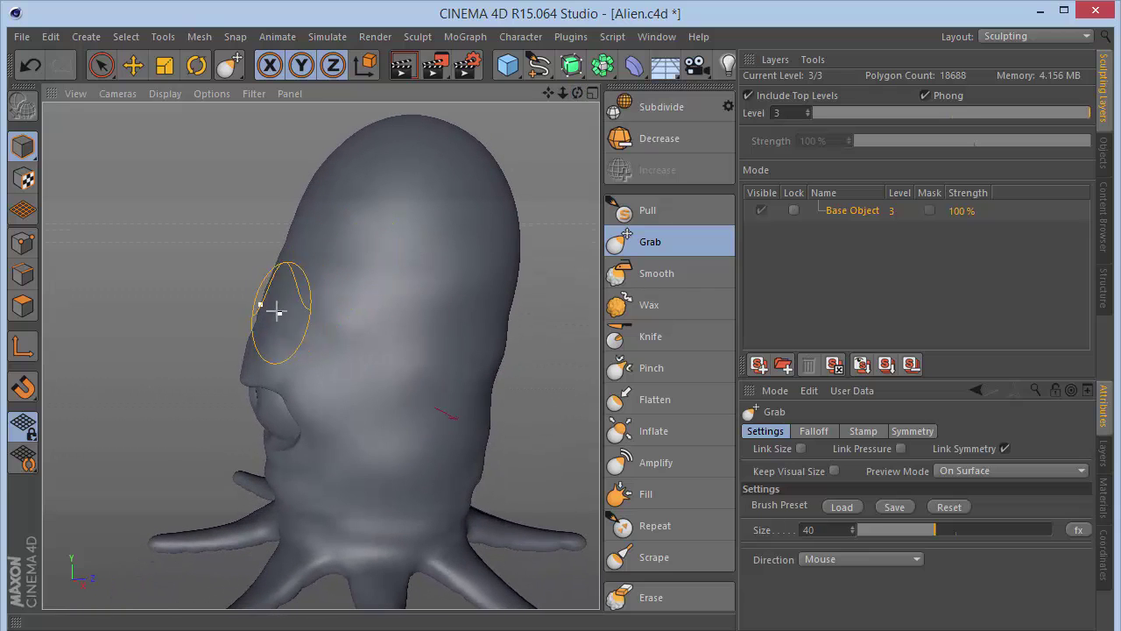
pyautogui.moveTo(286, 305); pyautogui.dragTo(288, 301)
pyautogui.hotkey('ctrl', 'z')
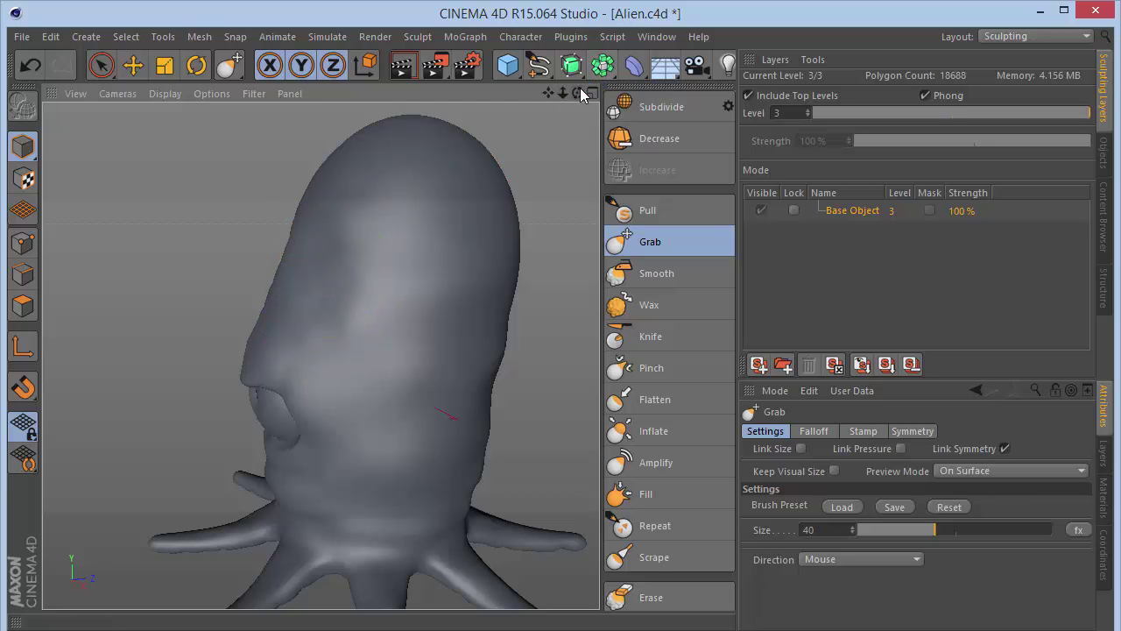
pyautogui.moveTo(578, 93)
pyautogui.mouseDown()
pyautogui.moveTo(543, 95)
pyautogui.moveTo(543, 109)
pyautogui.moveTo(536, 93)
pyautogui.moveTo(490, 92)
pyautogui.moveTo(478, 119)
pyautogui.mouseUp()
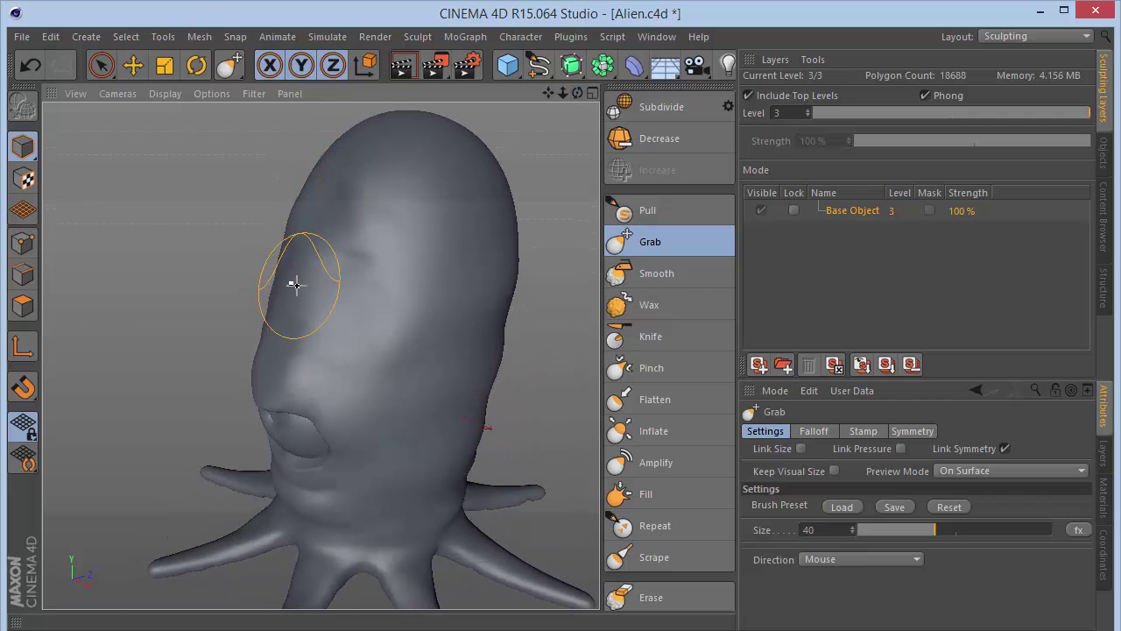
pyautogui.moveTo(339, 231); pyautogui.dragTo(327, 215)
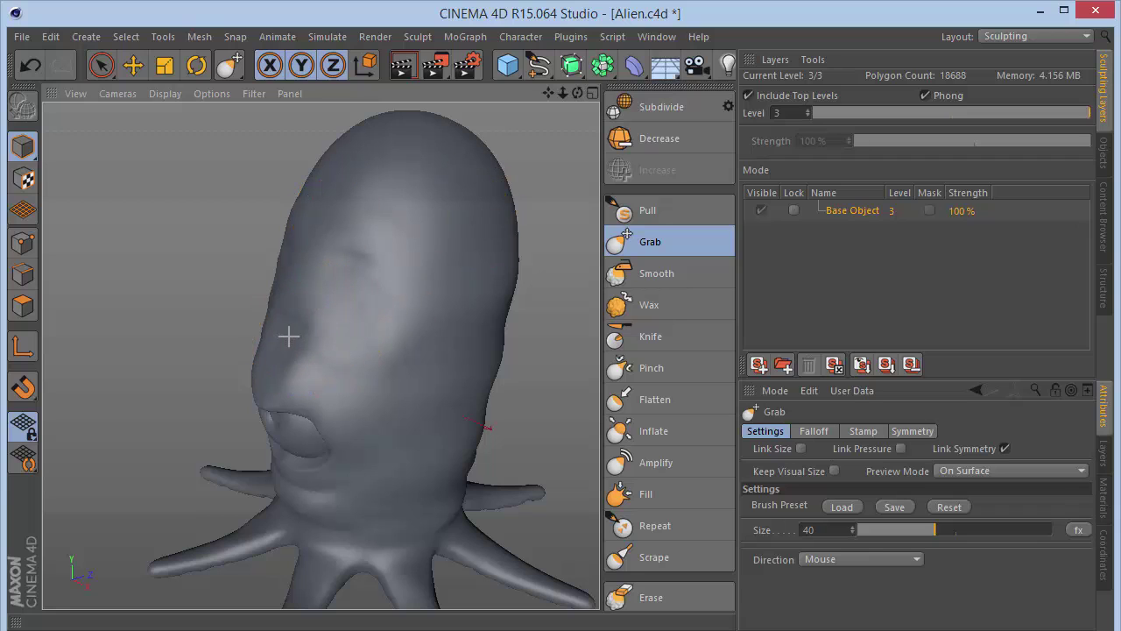
pyautogui.hotkey('ctrl', 'z')
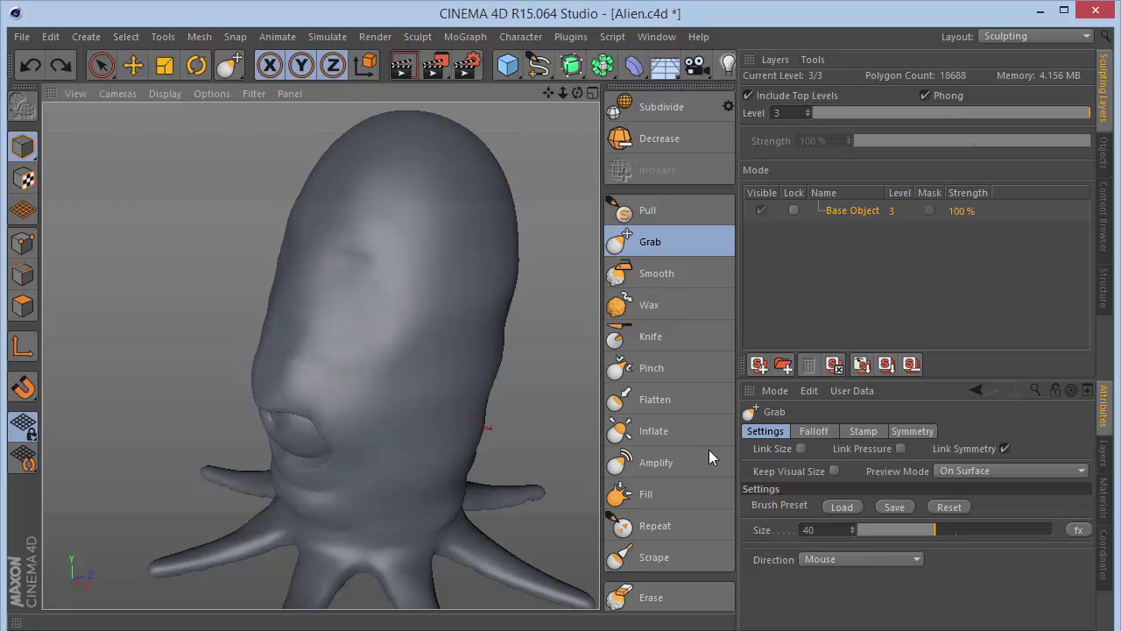
# - Set the Grab brush size to 60 and reshape the forehead above the eye, undoing the last stroke
pyautogui.click(829, 531)
pyautogui.write('60')
pyautogui.press('Return')
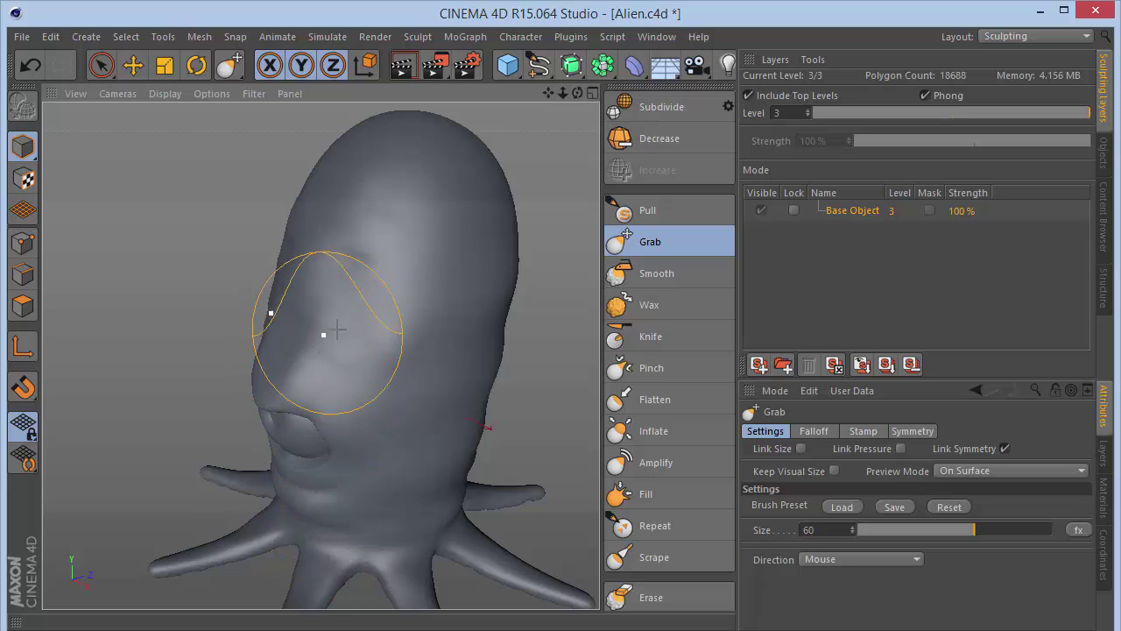
pyautogui.moveTo(321, 282); pyautogui.dragTo(351, 286)
pyautogui.hotkey('ctrl', 'z')
pyautogui.moveTo(578, 93); pyautogui.dragTo(494, 105)
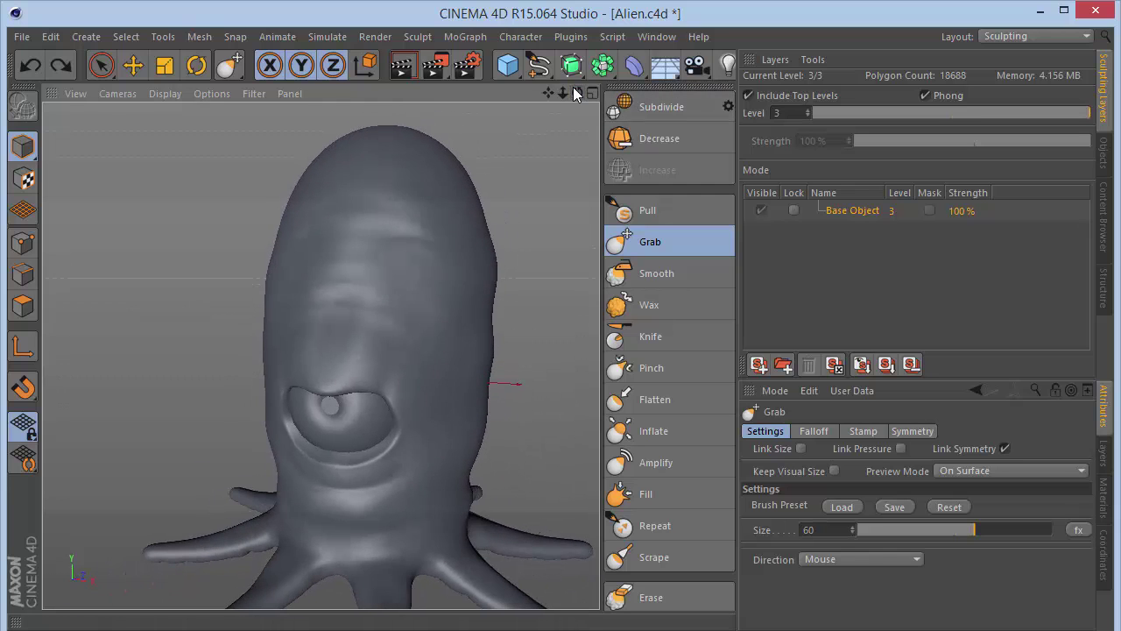
# - Build up a brow ridge over the eye with the Pull brush at size 20 and 35% pressure, undoing unwanted strokes
pyautogui.click(664, 212)
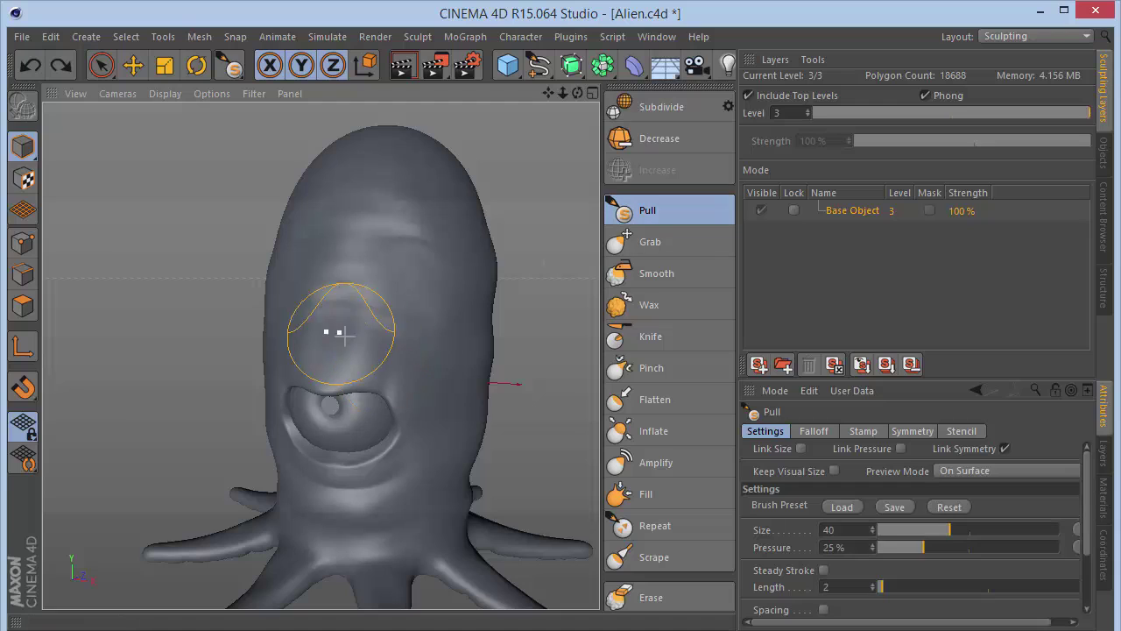
pyautogui.moveTo(858, 529)
pyautogui.mouseDown()
pyautogui.moveTo(816, 531)
pyautogui.moveTo(816, 547)
pyautogui.mouseUp()
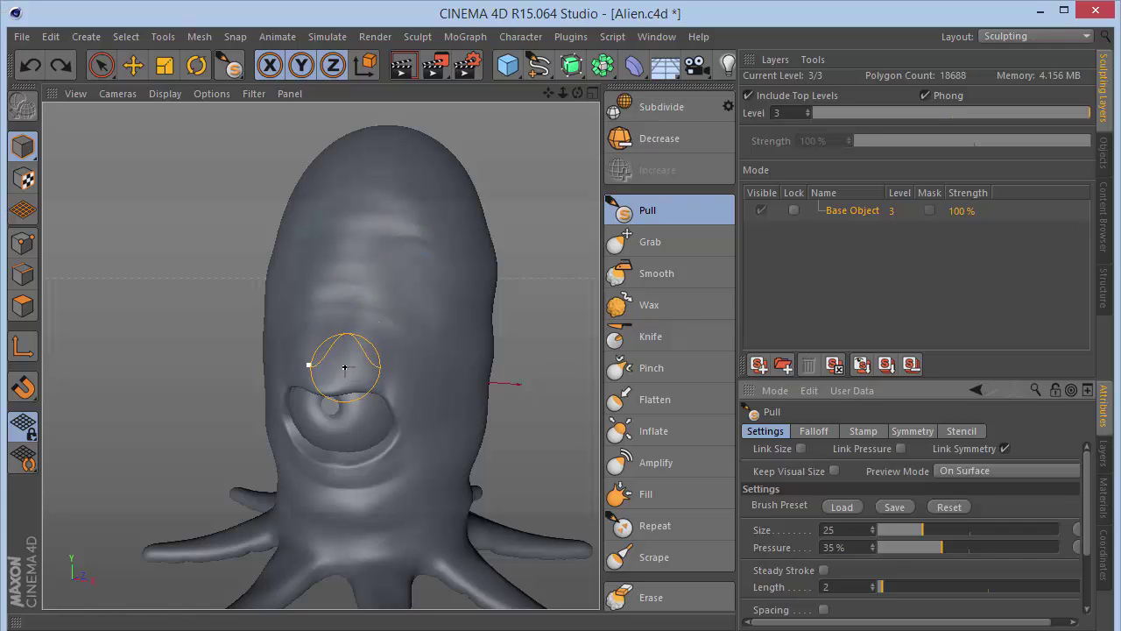
pyautogui.scroll(5, 337, 368)
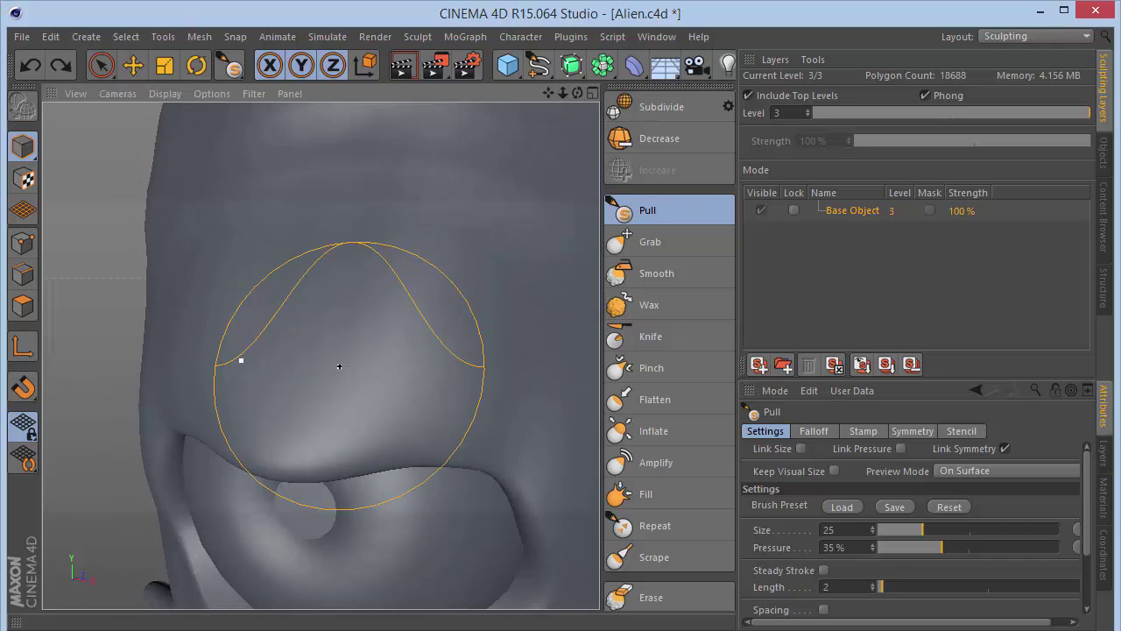
pyautogui.scroll(-3, 339, 366)
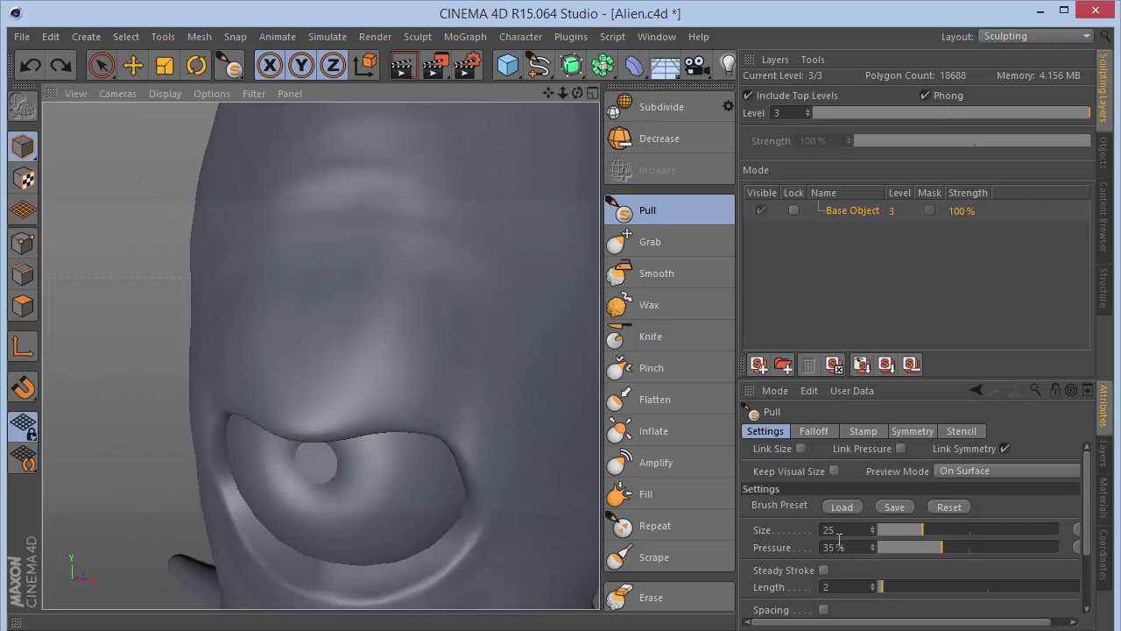
pyautogui.moveTo(840, 533); pyautogui.dragTo(246, 489)
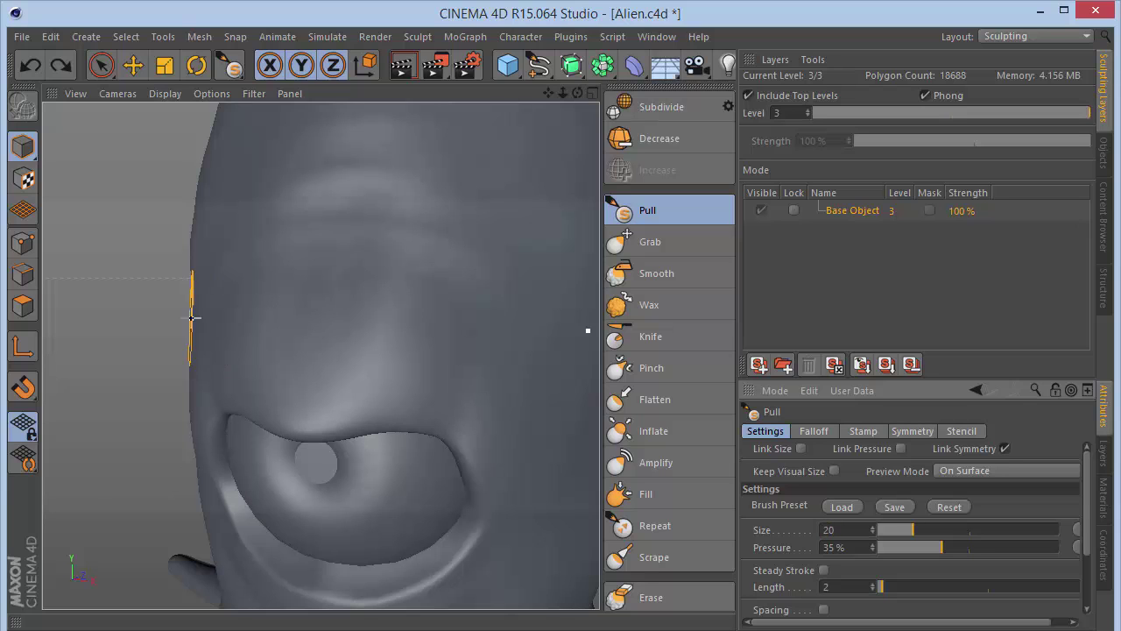
pyautogui.moveTo(306, 360); pyautogui.dragTo(403, 346)
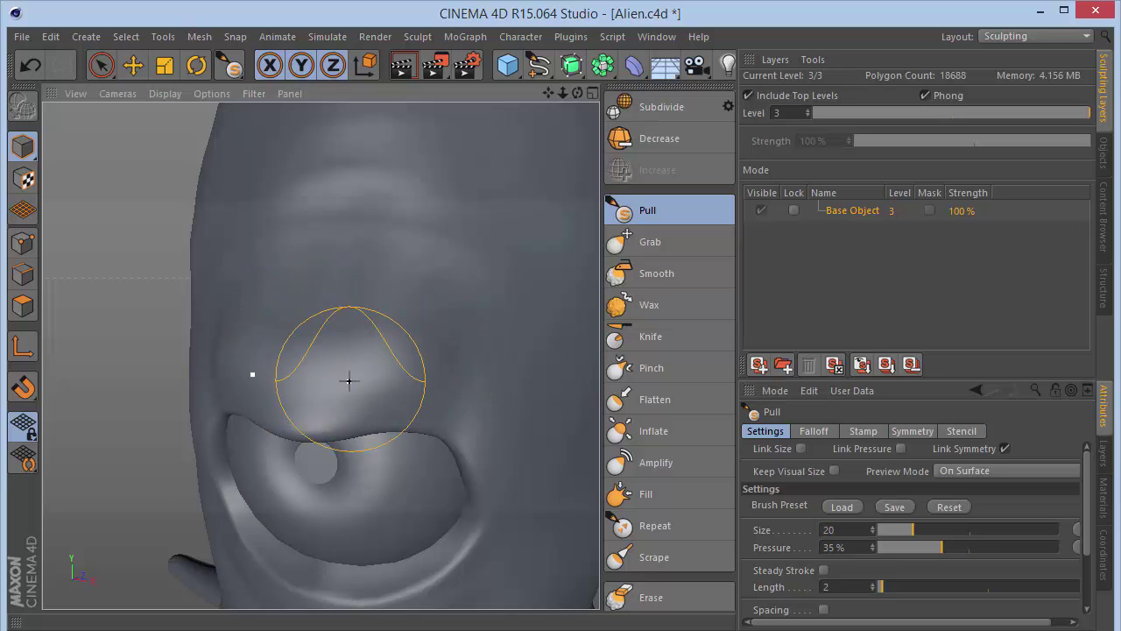
pyautogui.hotkey('ctrl', 'z')
pyautogui.moveTo(330, 369)
pyautogui.mouseDown()
pyautogui.moveTo(508, 390)
pyautogui.moveTo(515, 407)
pyautogui.mouseUp()
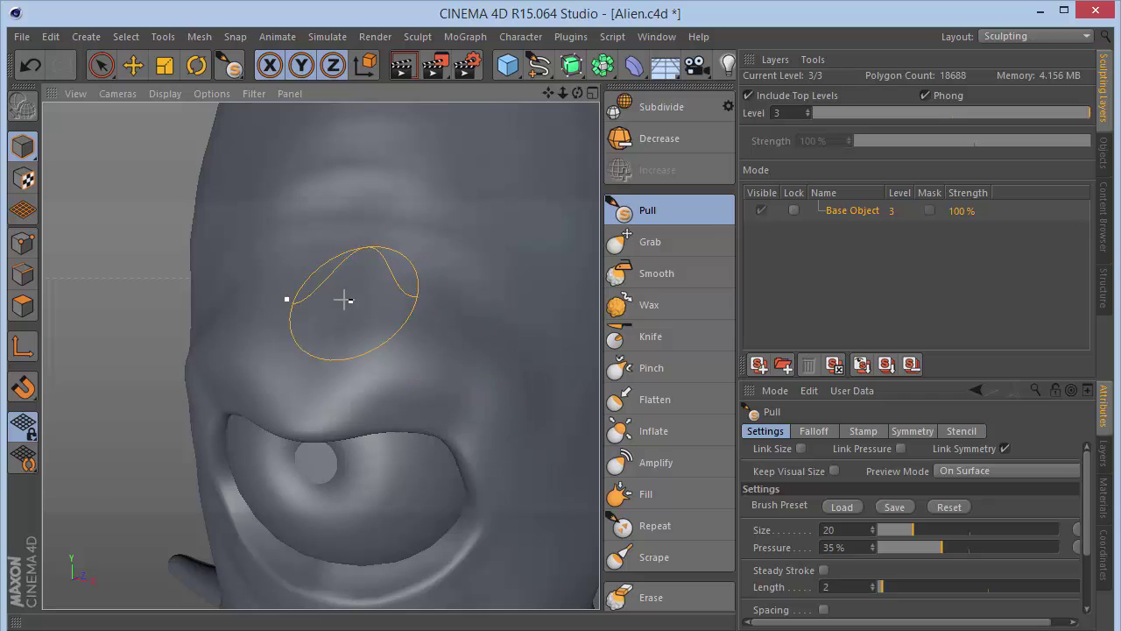
pyautogui.moveTo(313, 300); pyautogui.dragTo(438, 283)
pyautogui.hotkey('ctrl', 'z')
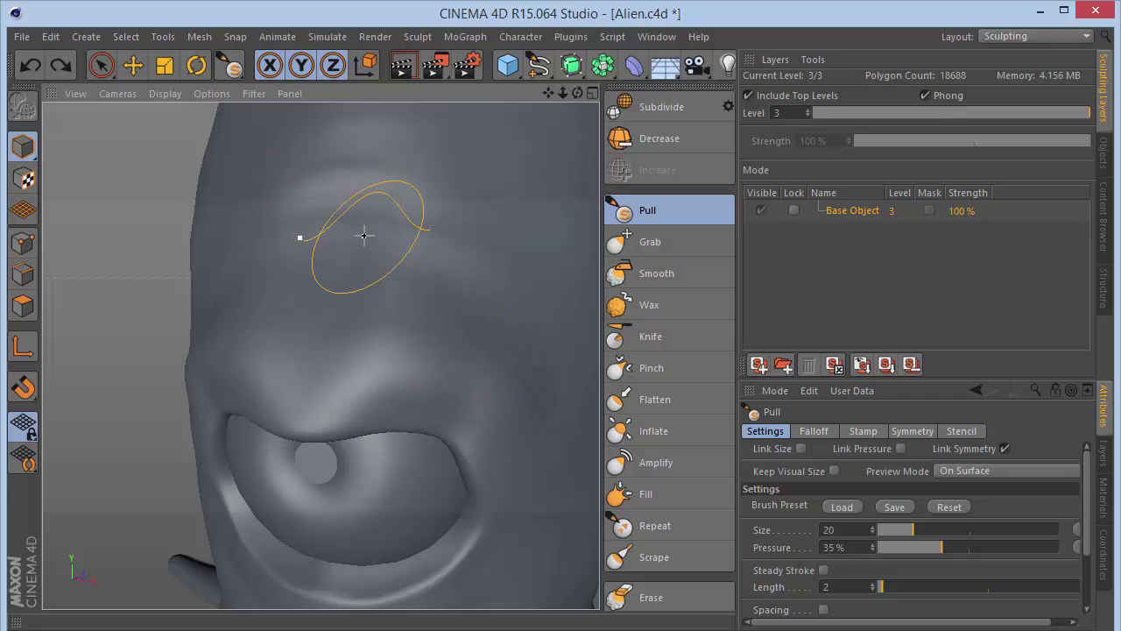
# - Set the Pull brush size to 10 and sculpt raised wrinkle folds across the brow and forehead above the eye
pyautogui.moveTo(839, 530); pyautogui.dragTo(473, 508)
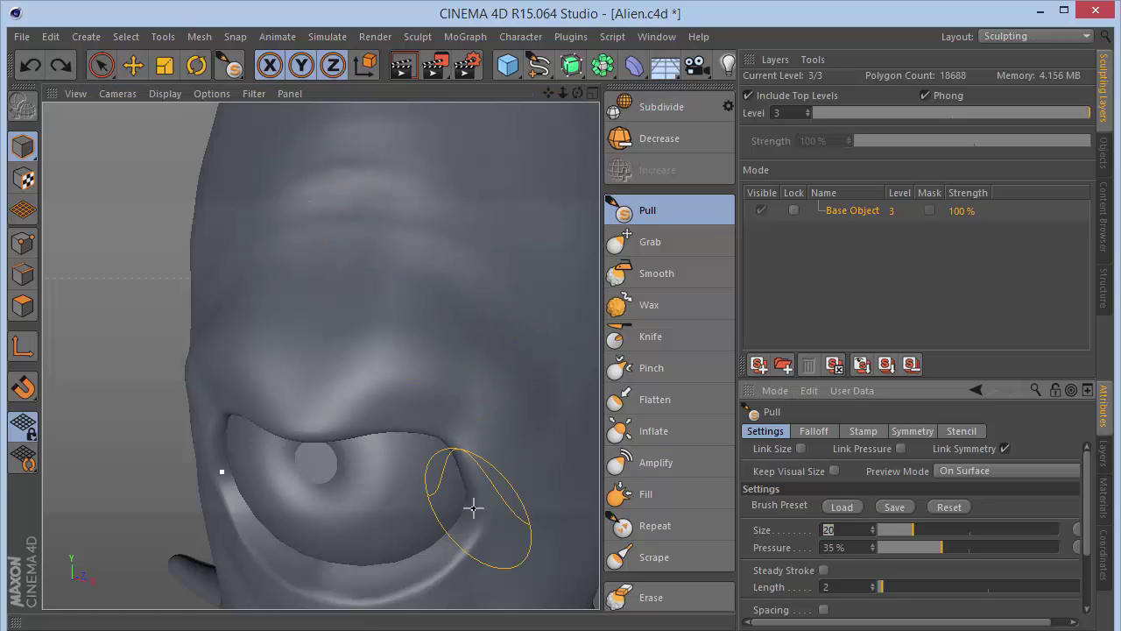
pyautogui.write('10')
pyautogui.press('Return')
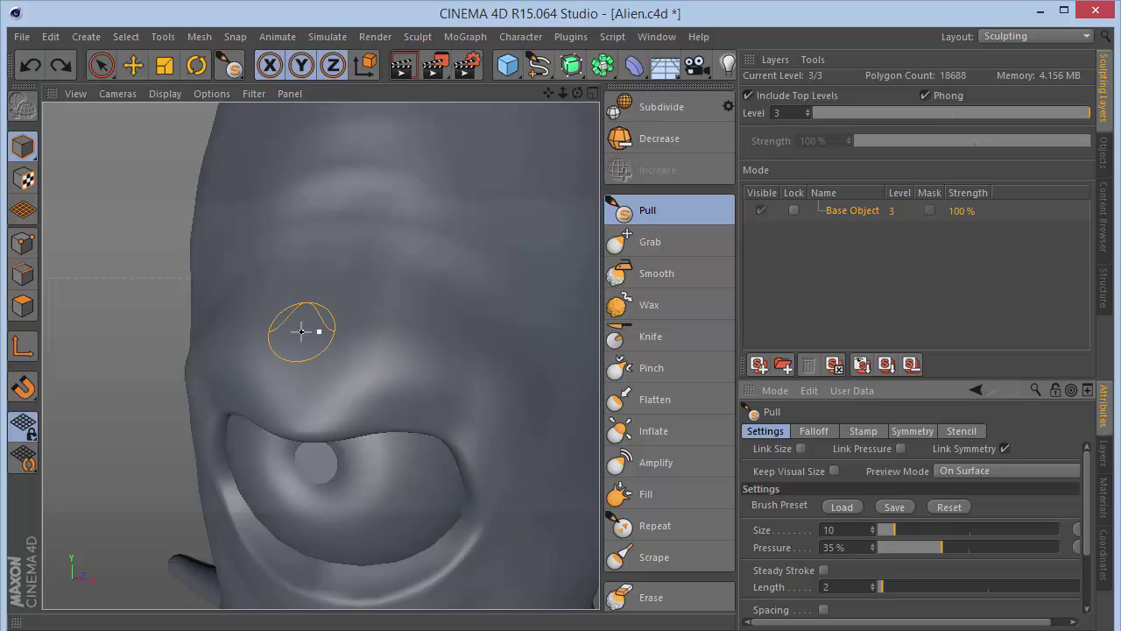
pyautogui.moveTo(367, 352)
pyautogui.mouseDown()
pyautogui.moveTo(473, 381)
pyautogui.moveTo(483, 405)
pyautogui.mouseUp()
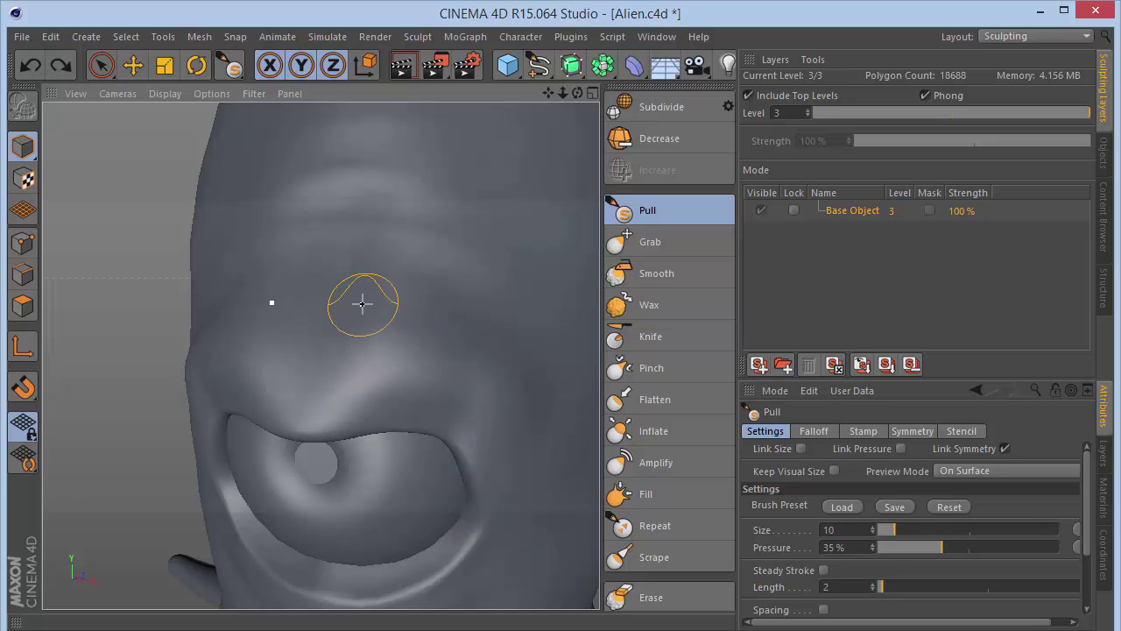
pyautogui.moveTo(331, 345); pyautogui.dragTo(551, 473)
pyautogui.moveTo(335, 261); pyautogui.dragTo(558, 368)
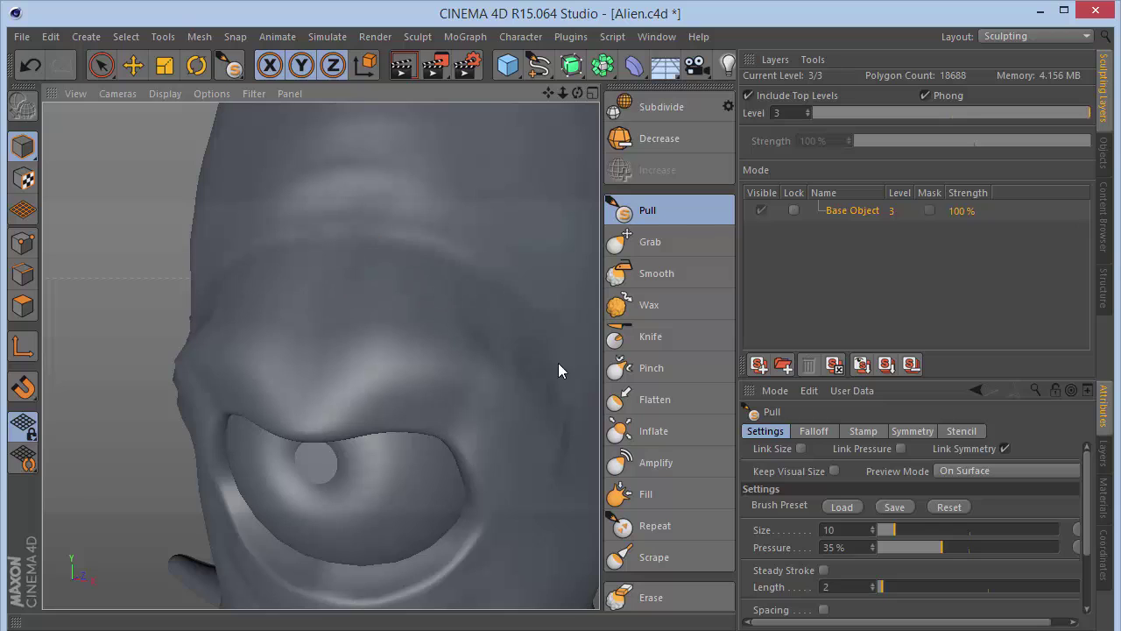
pyautogui.moveTo(309, 200)
pyautogui.mouseDown()
pyautogui.moveTo(425, 221)
pyautogui.moveTo(536, 261)
pyautogui.mouseUp()
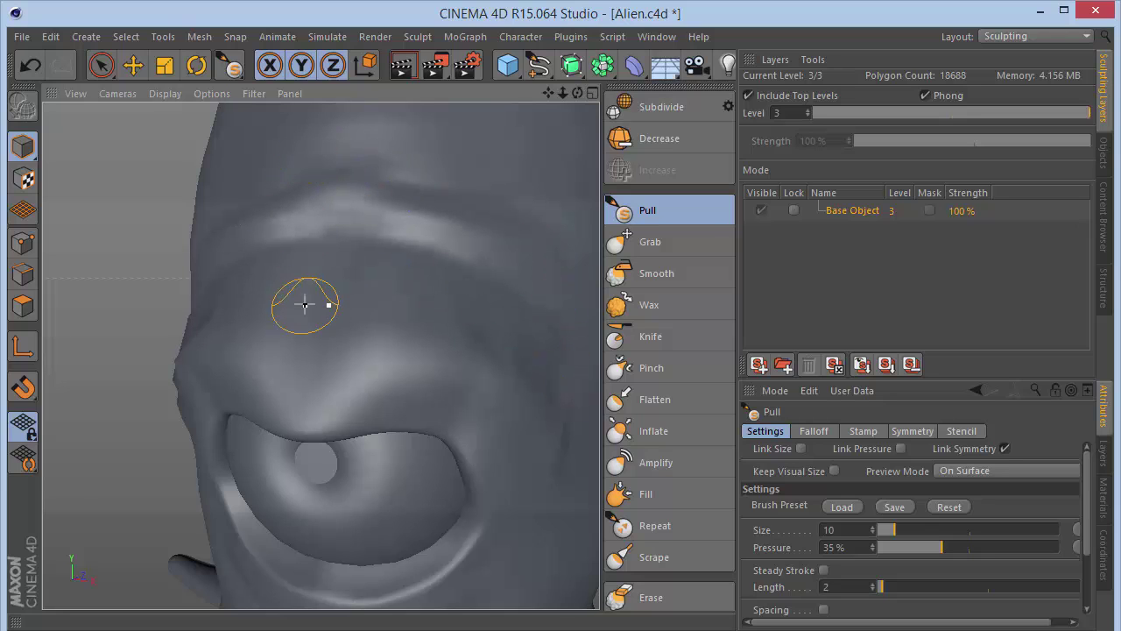
pyautogui.moveTo(296, 291); pyautogui.dragTo(540, 353)
pyautogui.moveTo(347, 161); pyautogui.dragTo(517, 188)
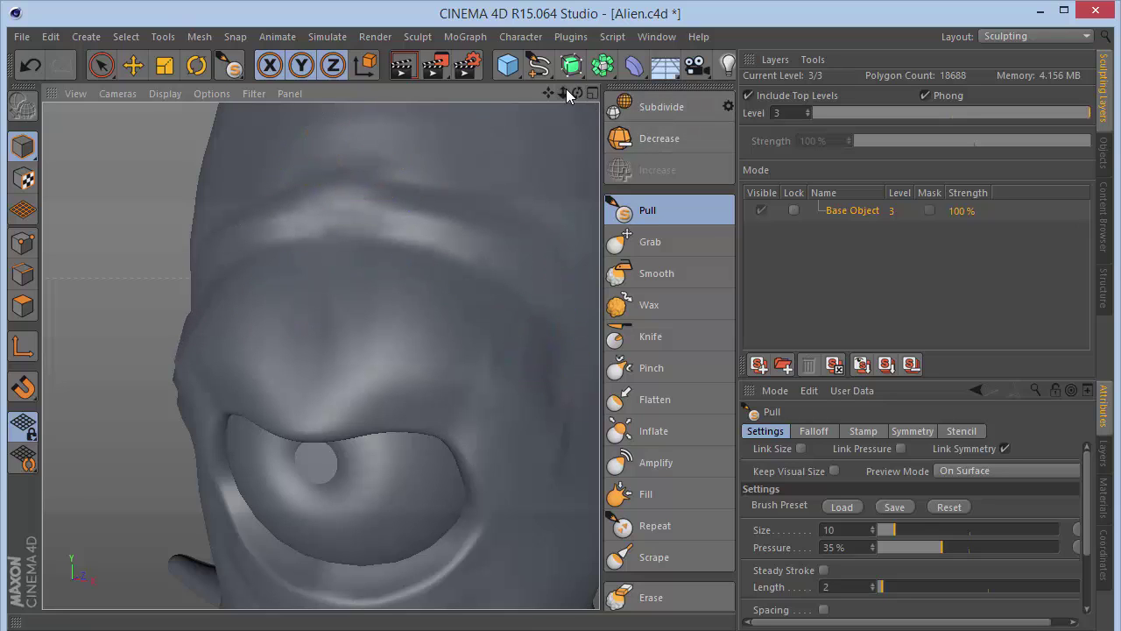
# - Undo the wrinkle strokes on the brow and forehead, and subdivide the sculpt to level 4
pyautogui.moveTo(566, 89); pyautogui.dragTo(578, 90)
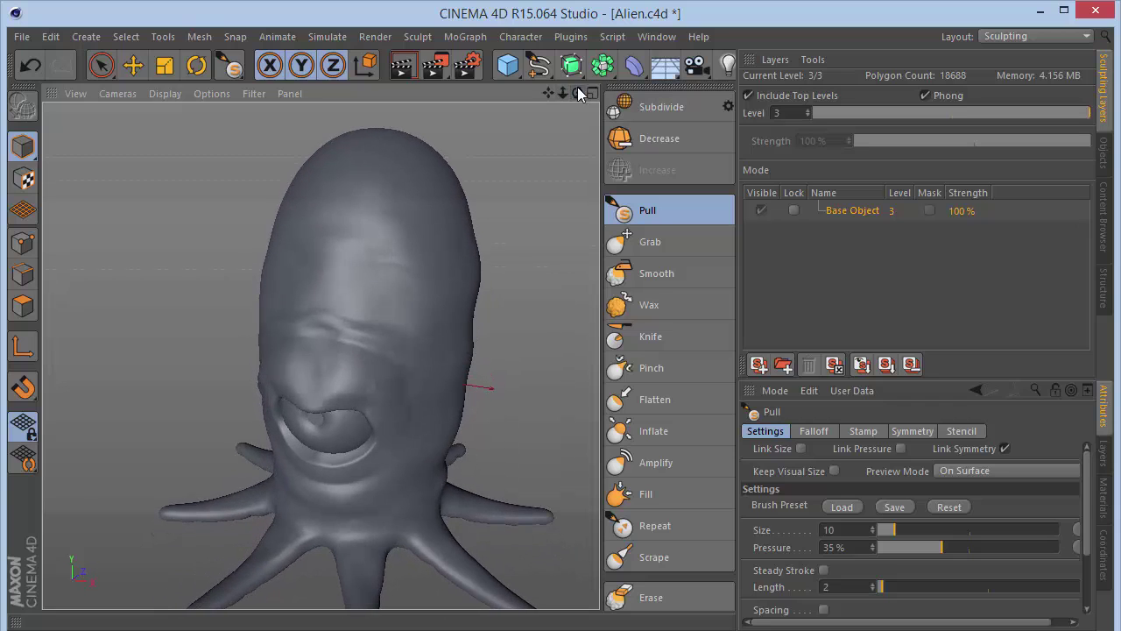
pyautogui.scroll(3, 365, 321)
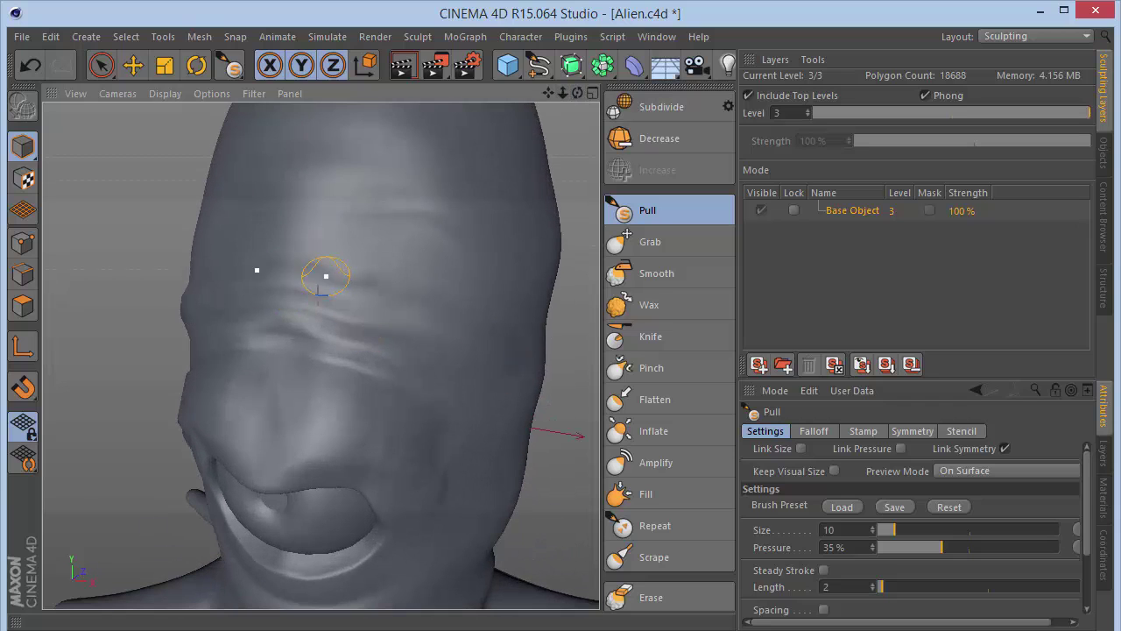
pyautogui.hotkey('ctrl', 'z')
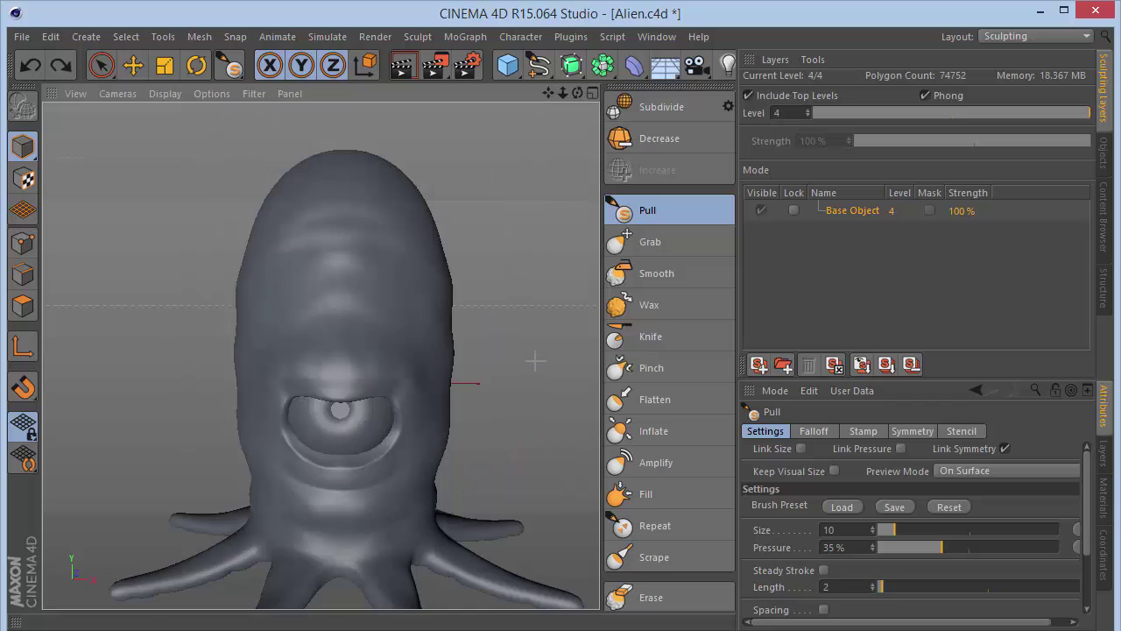
pyautogui.moveTo(567, 88); pyautogui.dragTo(582, 88)
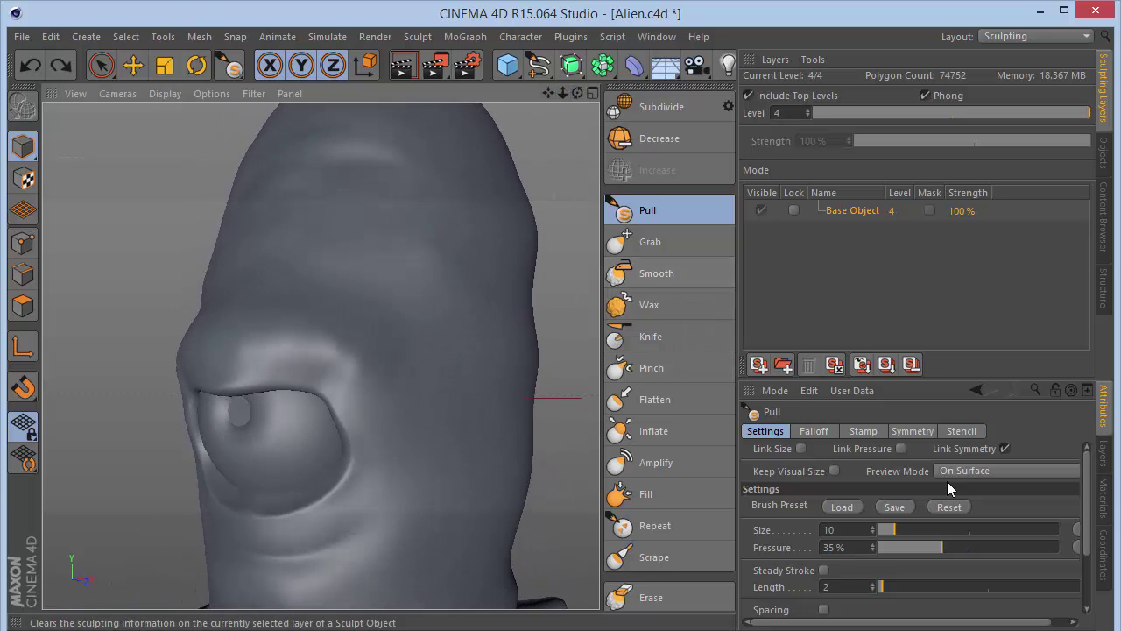
# - Set the Pull brush size to 20 and try raising symmetrical ridges from the brow up the forehead, undoing each attempt
pyautogui.click(848, 529)
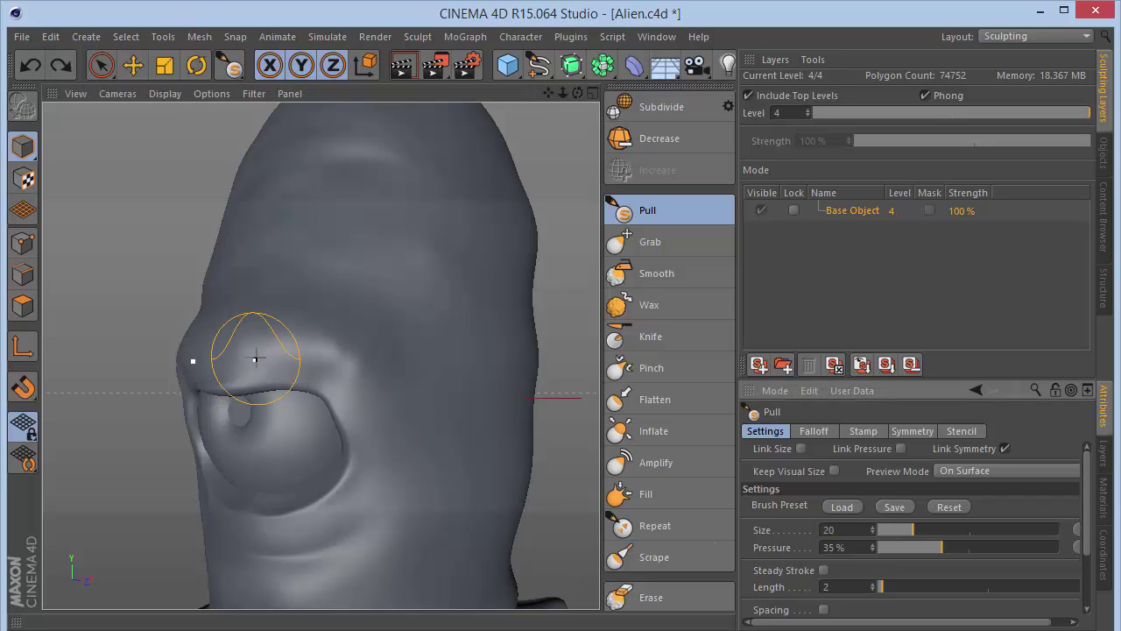
pyautogui.moveTo(578, 93); pyautogui.dragTo(528, 185)
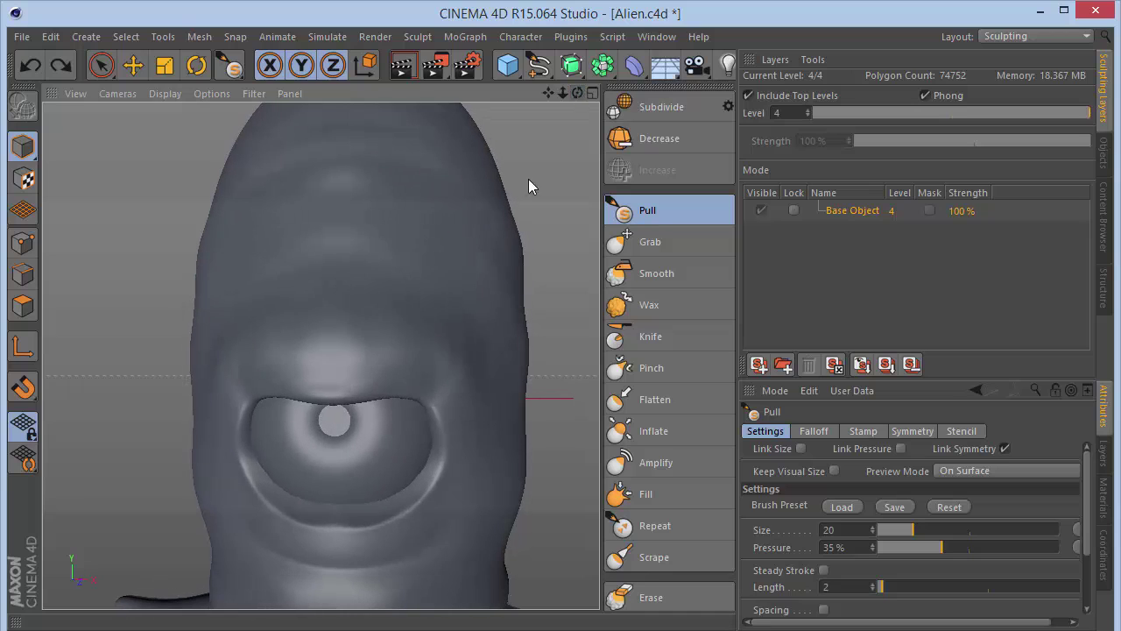
pyautogui.moveTo(388, 376); pyautogui.dragTo(409, 223)
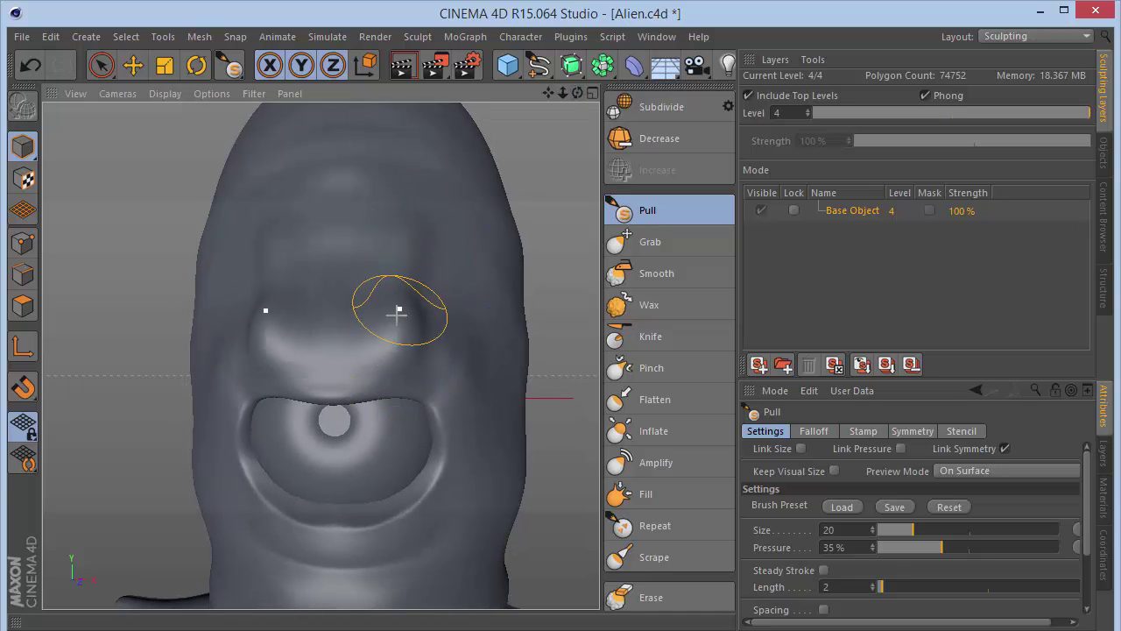
pyautogui.hotkey('ctrl', 'z')
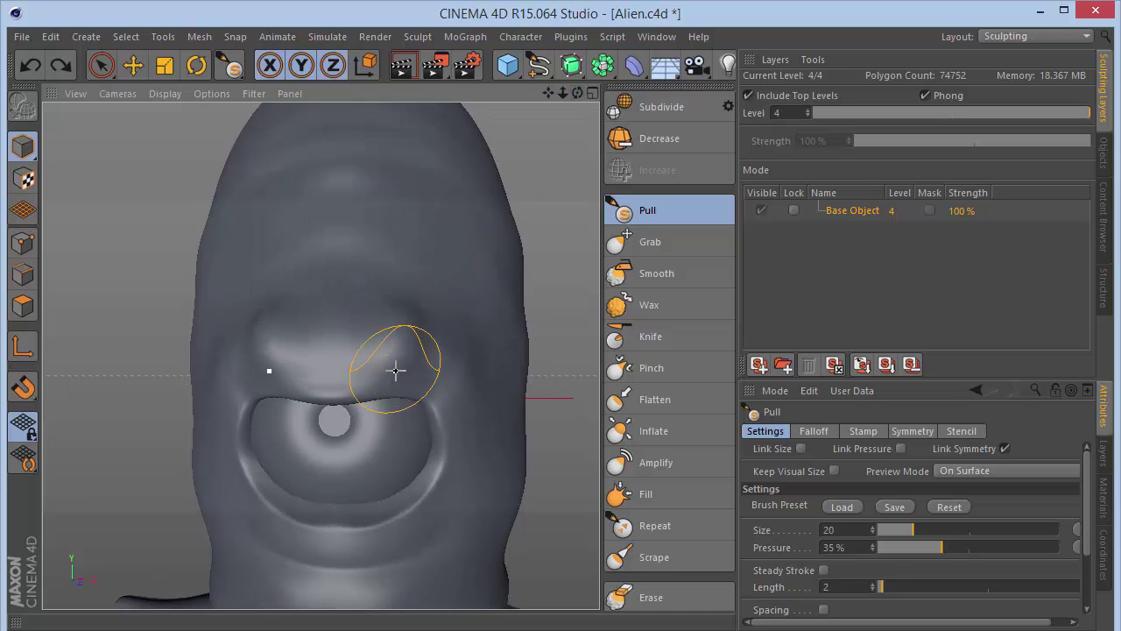
pyautogui.moveTo(396, 370); pyautogui.dragTo(430, 200)
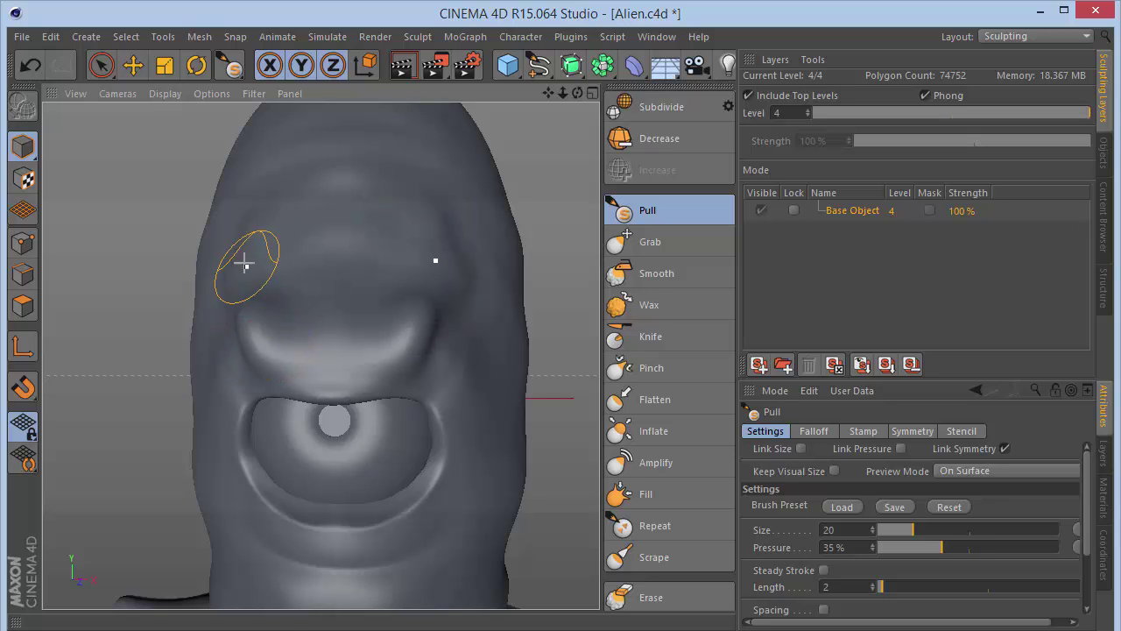
pyautogui.hotkey('ctrl', 'z')
pyautogui.moveTo(578, 94)
pyautogui.mouseDown()
pyautogui.moveTo(613, 108)
pyautogui.moveTo(597, 139)
pyautogui.mouseUp()
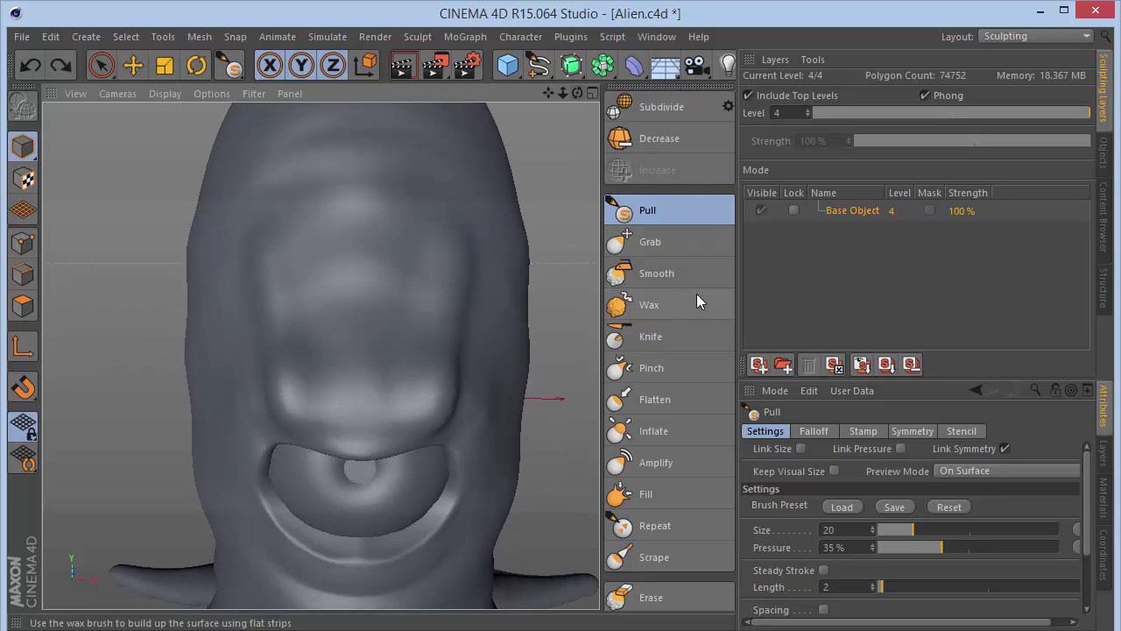
# - Build up the brow and forehead above the eye with the Wax brush at size 15 and 15% pressure
pyautogui.click(676, 309)
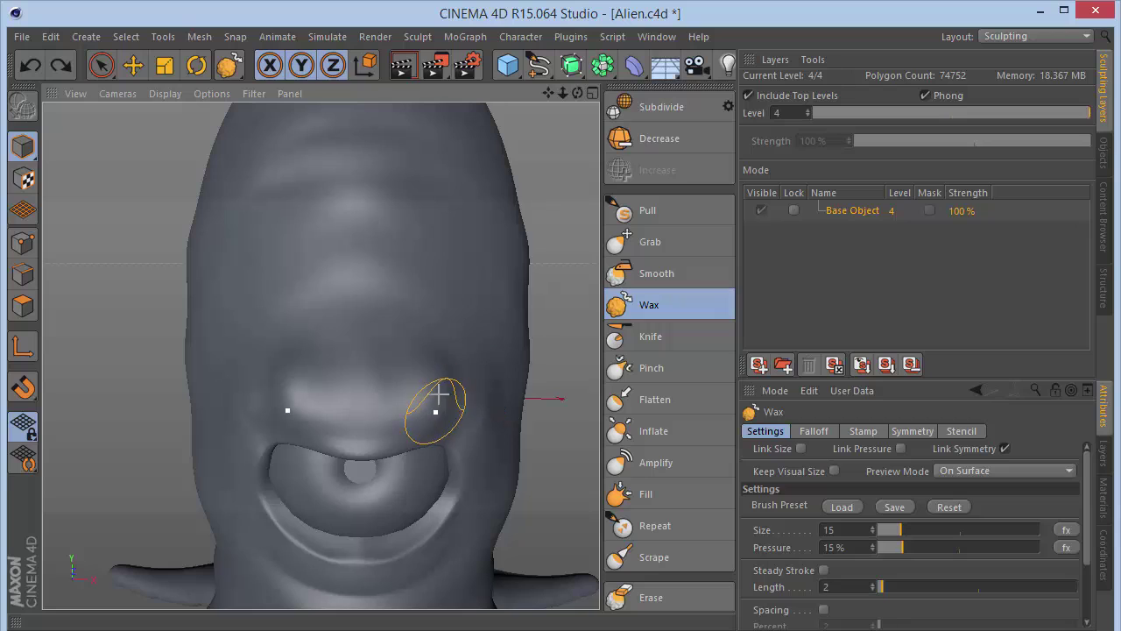
pyautogui.moveTo(438, 394)
pyautogui.mouseDown()
pyautogui.moveTo(440, 343)
pyautogui.moveTo(428, 406)
pyautogui.moveTo(394, 272)
pyautogui.moveTo(400, 409)
pyautogui.mouseUp()
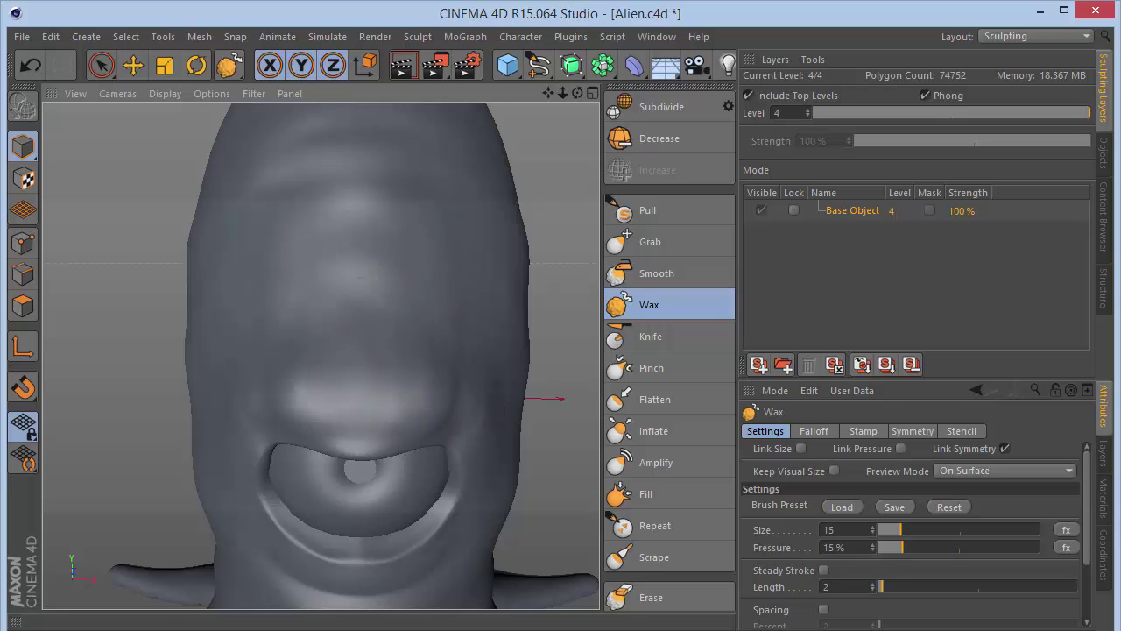
pyautogui.moveTo(368, 284)
pyautogui.mouseDown()
pyautogui.moveTo(350, 400)
pyautogui.moveTo(307, 371)
pyautogui.moveTo(464, 359)
pyautogui.mouseUp()
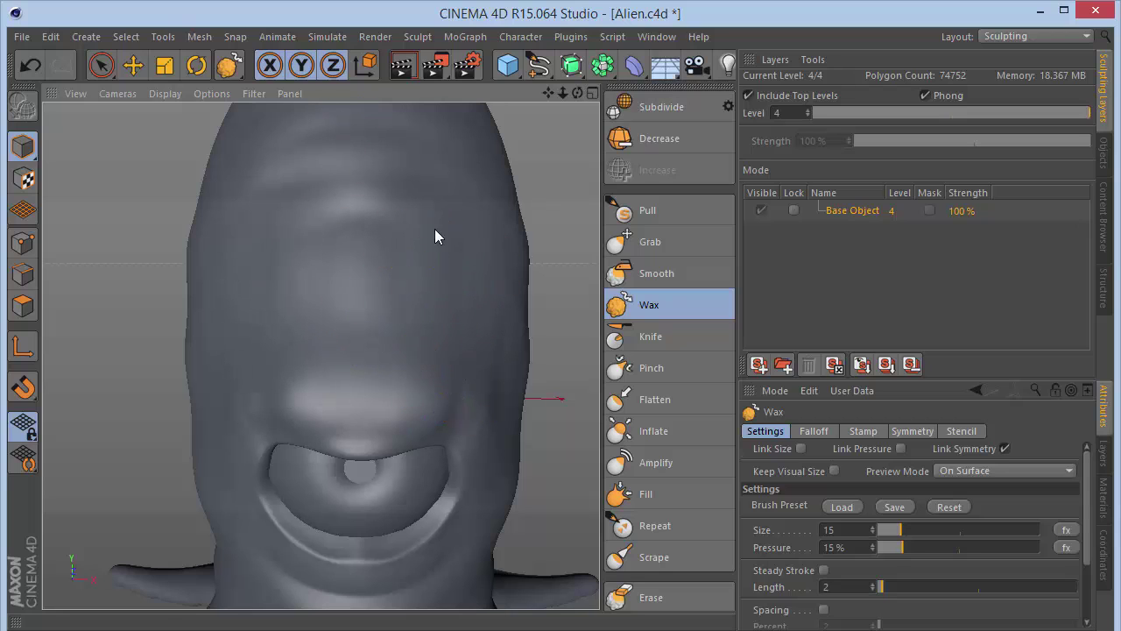
# - Raise ridges and lumpy folds from the brow up to the crown with the Pull brush at size 20 and 35% pressure
pyautogui.click(650, 215)
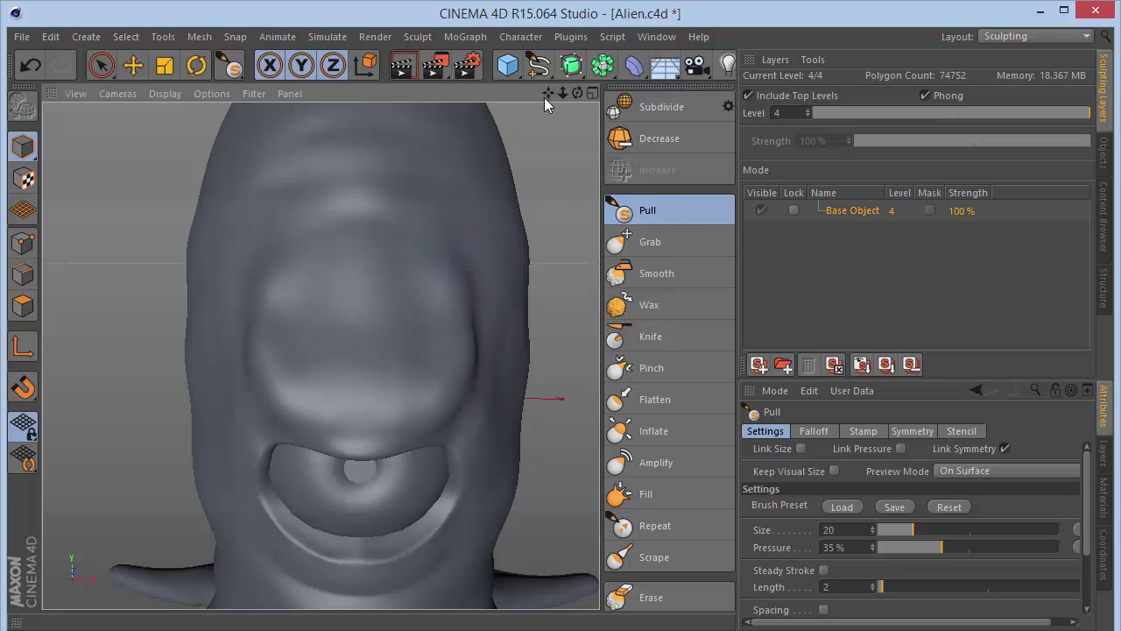
pyautogui.moveTo(562, 93); pyautogui.dragTo(498, 89)
pyautogui.moveTo(342, 359)
pyautogui.mouseDown()
pyautogui.moveTo(357, 273)
pyautogui.moveTo(383, 270)
pyautogui.moveTo(403, 226)
pyautogui.mouseUp()
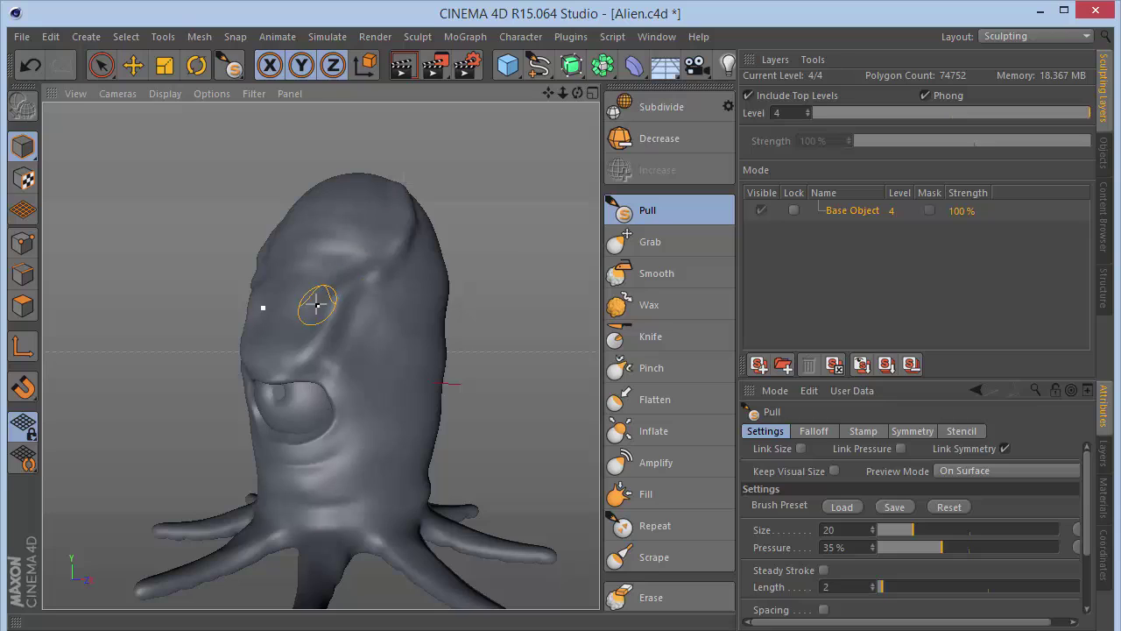
pyautogui.moveTo(317, 303); pyautogui.dragTo(343, 215)
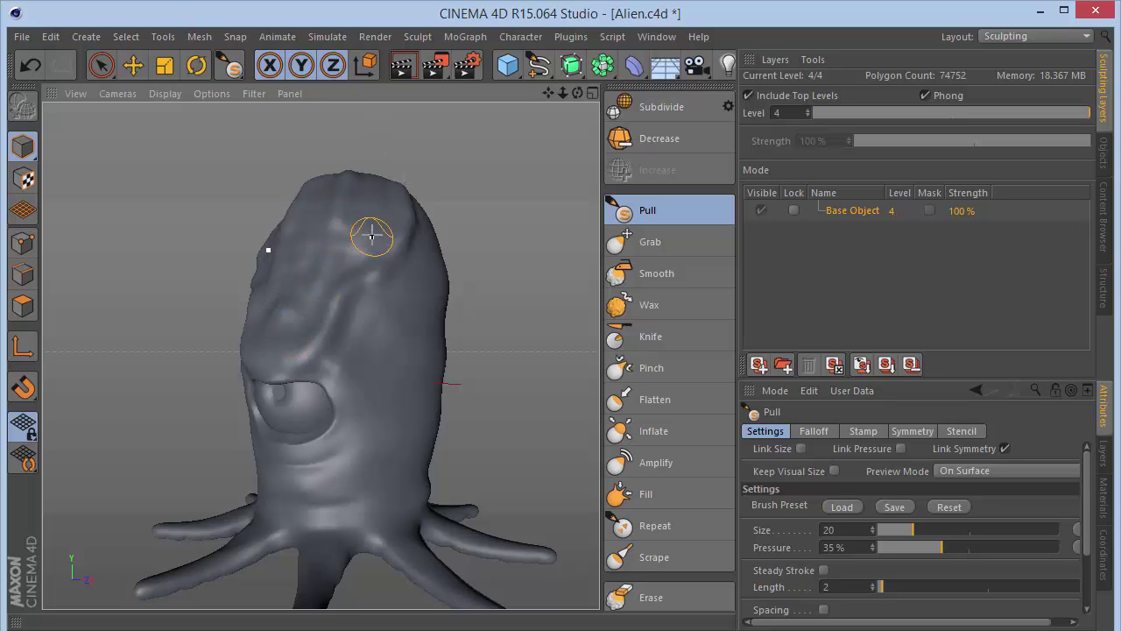
# - Soften the head folds with the Smooth brush at size 20 and 40% pressure, and layer uneven skin with the Wax brush at size 15
pyautogui.click(653, 274)
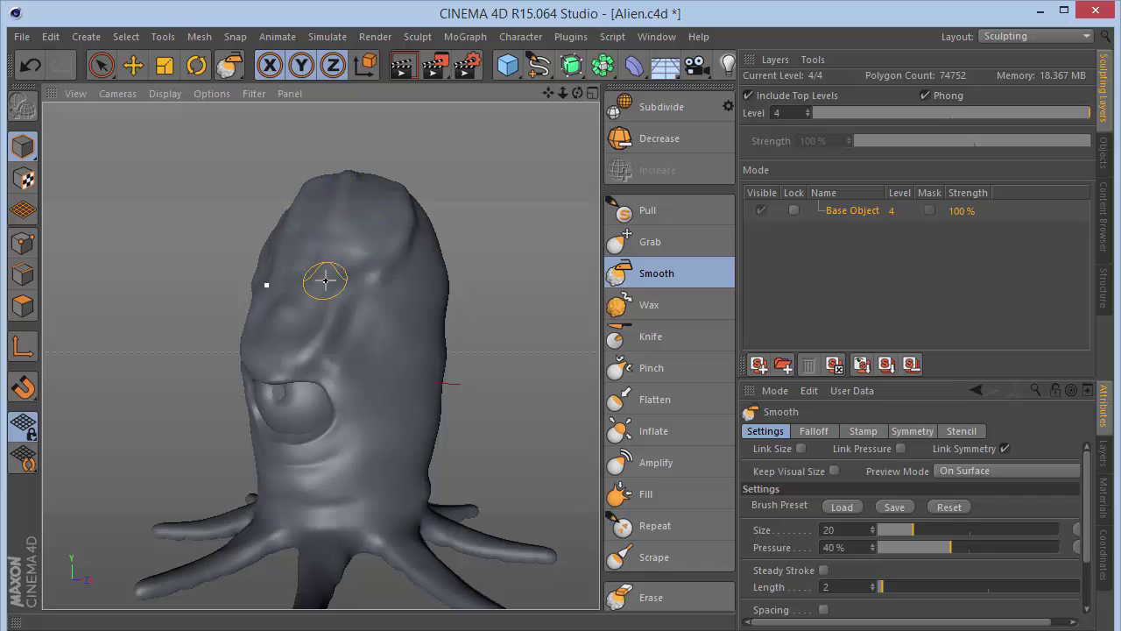
pyautogui.moveTo(577, 92); pyautogui.dragTo(683, 93)
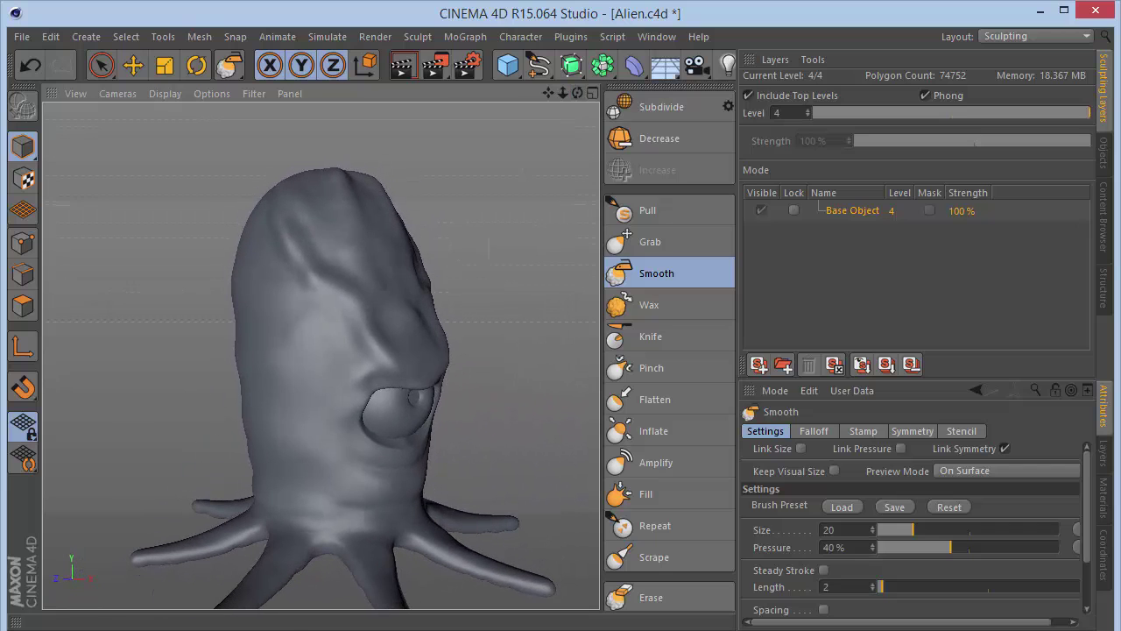
pyautogui.click(653, 245)
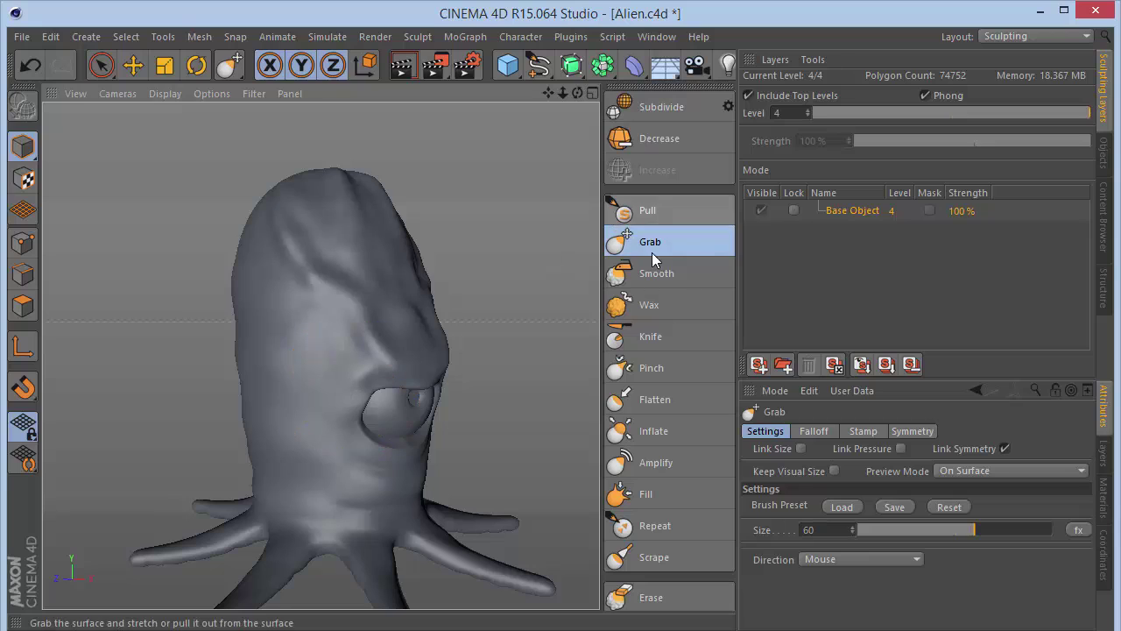
pyautogui.click(648, 305)
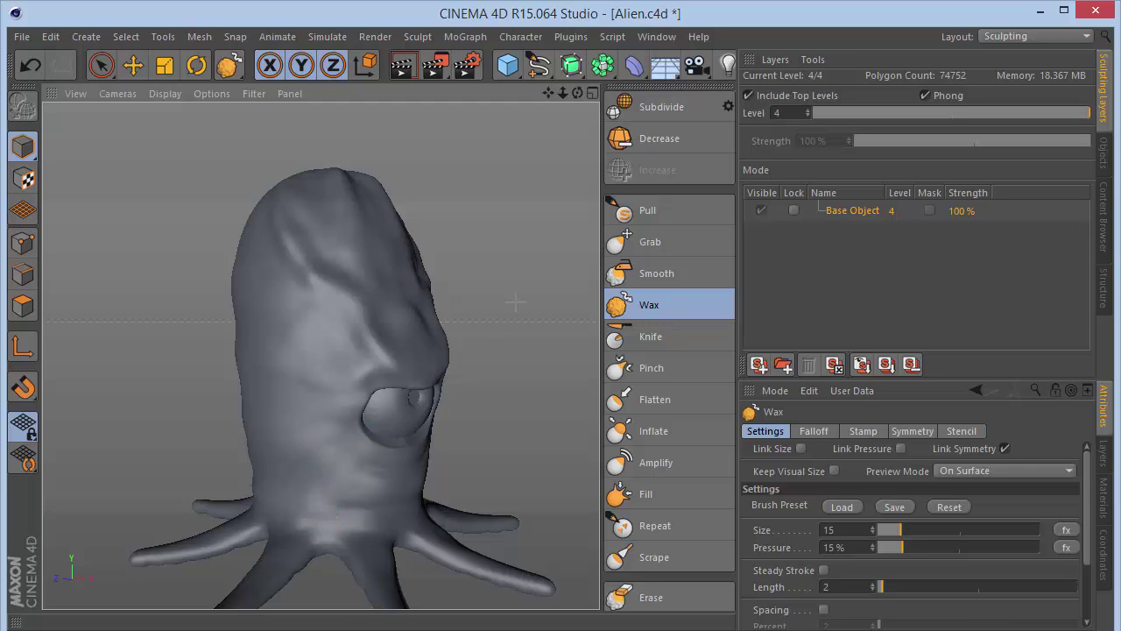
pyautogui.moveTo(577, 93); pyautogui.dragTo(491, 95)
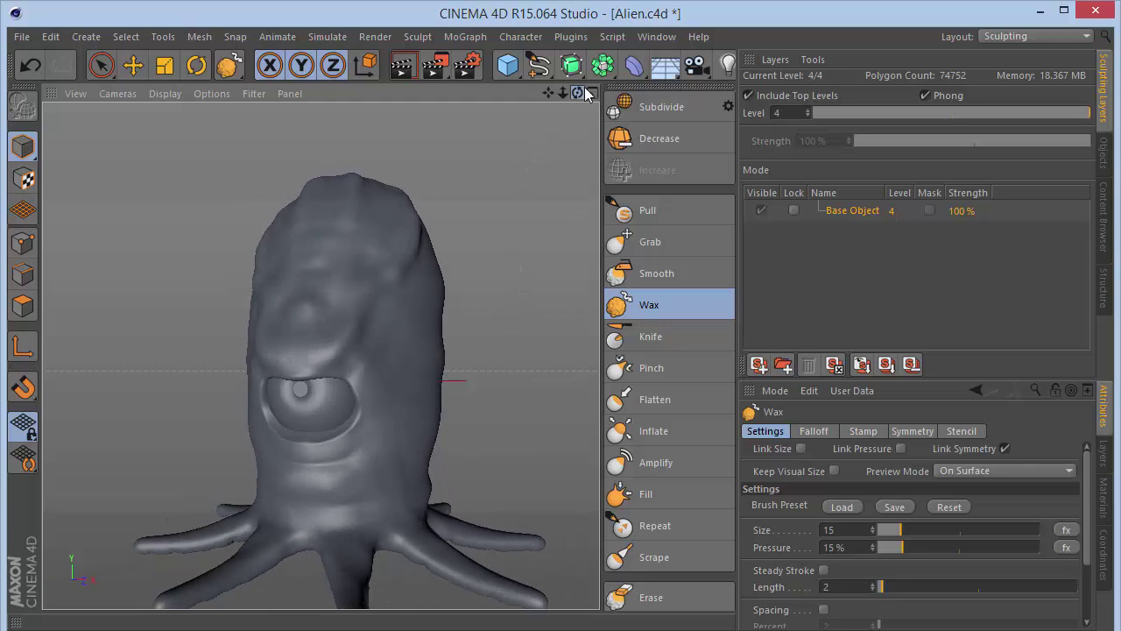
# - Pull out bulging folds beside and below the eye with the Pull brush at size 20 and 35% pressure
pyautogui.click(646, 215)
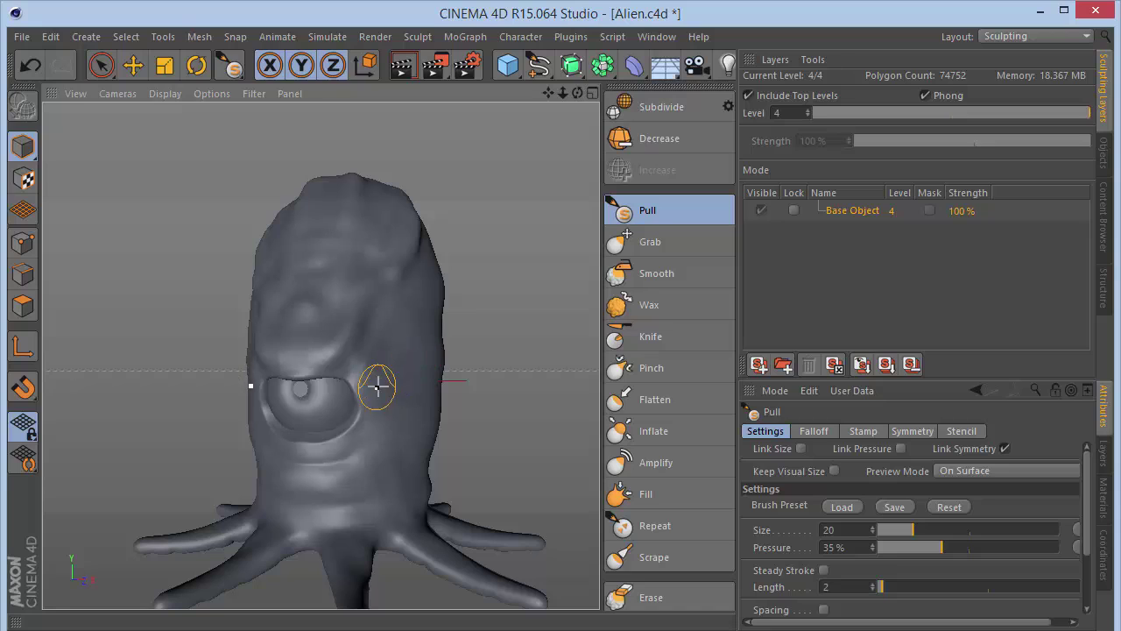
pyautogui.moveTo(377, 386); pyautogui.dragTo(416, 378)
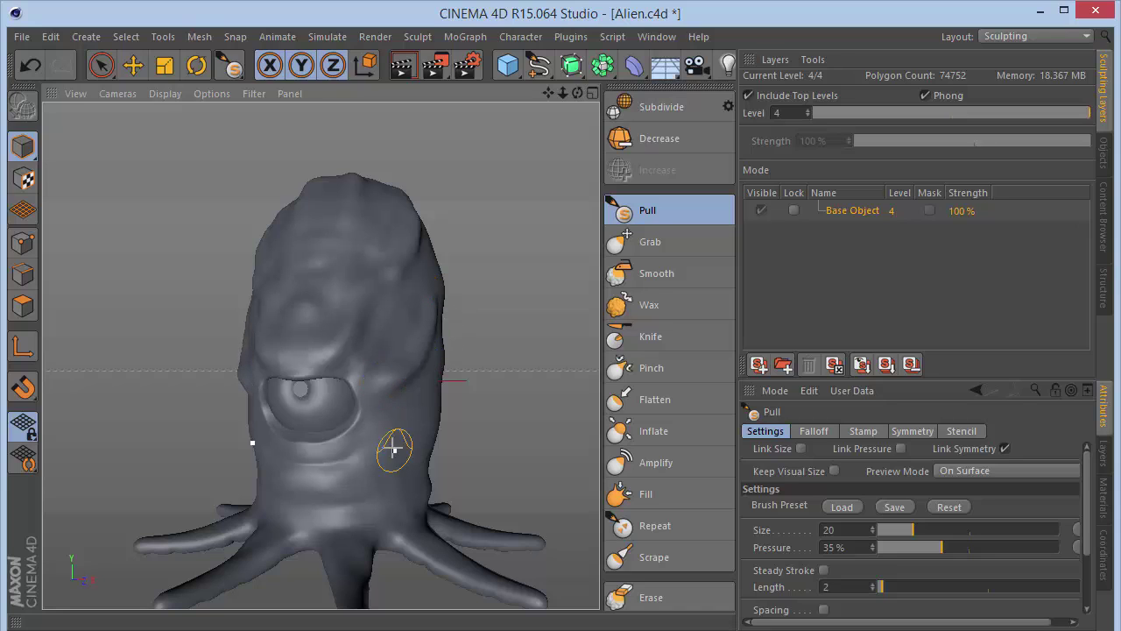
pyautogui.moveTo(375, 433); pyautogui.dragTo(385, 445)
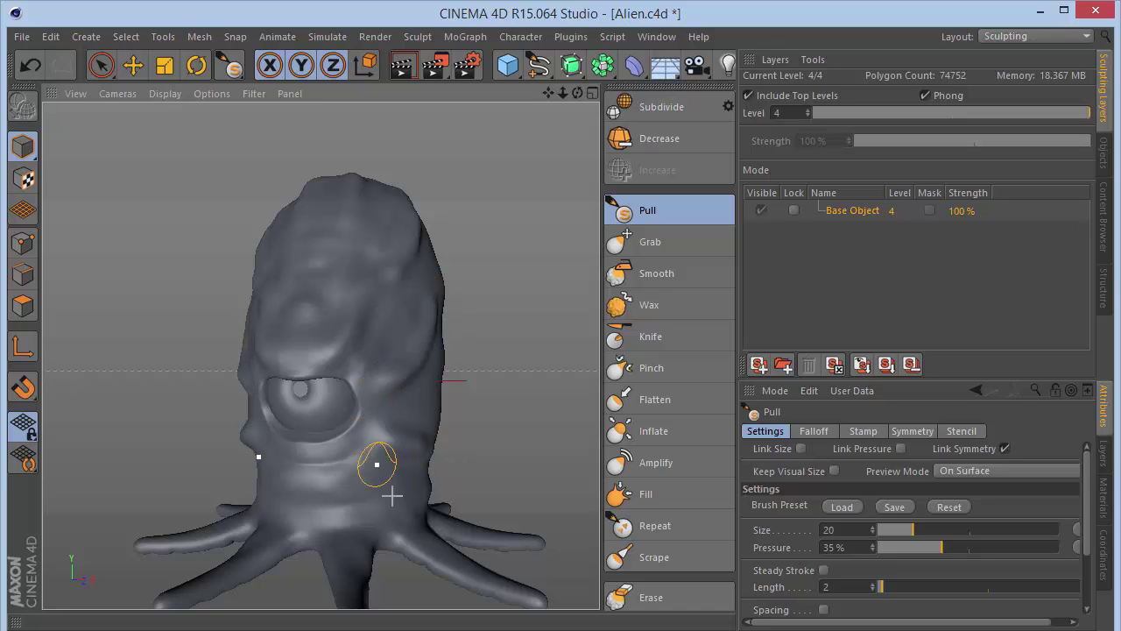
pyautogui.moveTo(576, 96); pyautogui.dragTo(577, 96)
# - Smooth the folds around the eye and cheek, and add lumpy skin over the head and body with the Wax brush at size 15
pyautogui.click(657, 273)
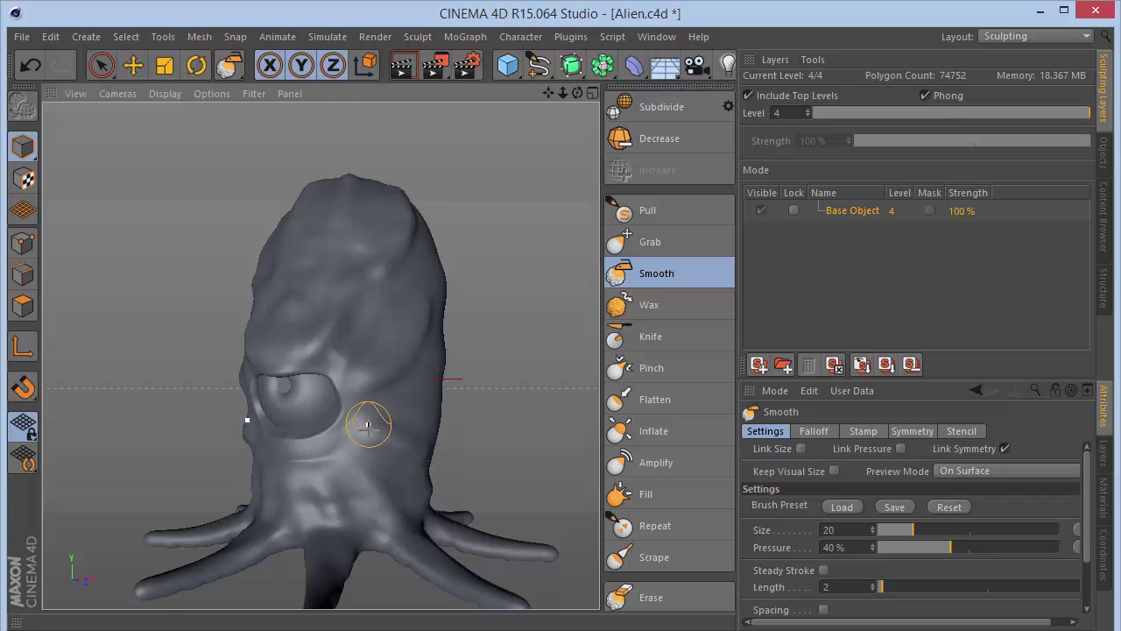
pyautogui.click(636, 308)
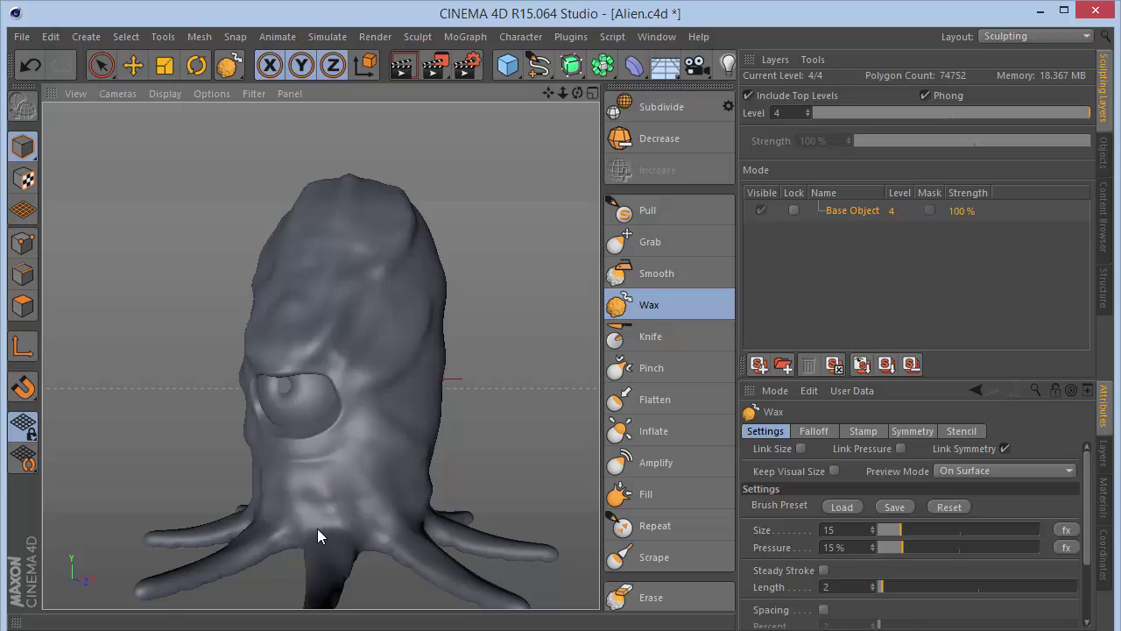
pyautogui.moveTo(577, 93); pyautogui.dragTo(639, 70)
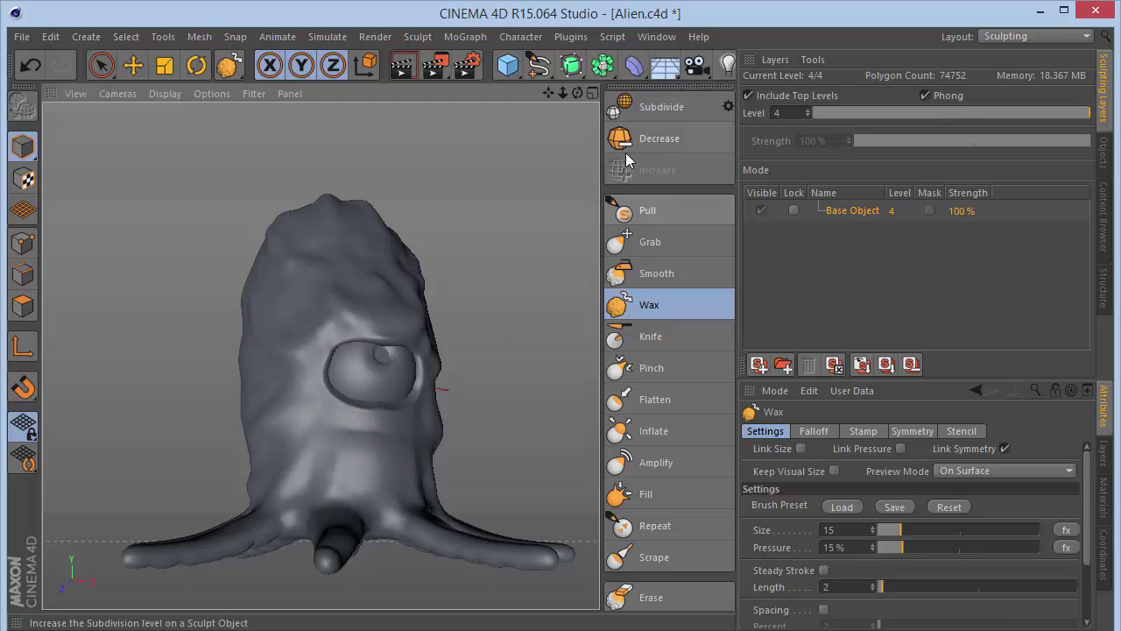
pyautogui.moveTo(578, 93); pyautogui.dragTo(559, 140)
# - Switch to the Standard layout and rename the sculpted capsule as Body
pyautogui.moveTo(639, 96)
pyautogui.mouseDown()
pyautogui.moveTo(665, 98)
pyautogui.moveTo(583, 92)
pyautogui.mouseUp()
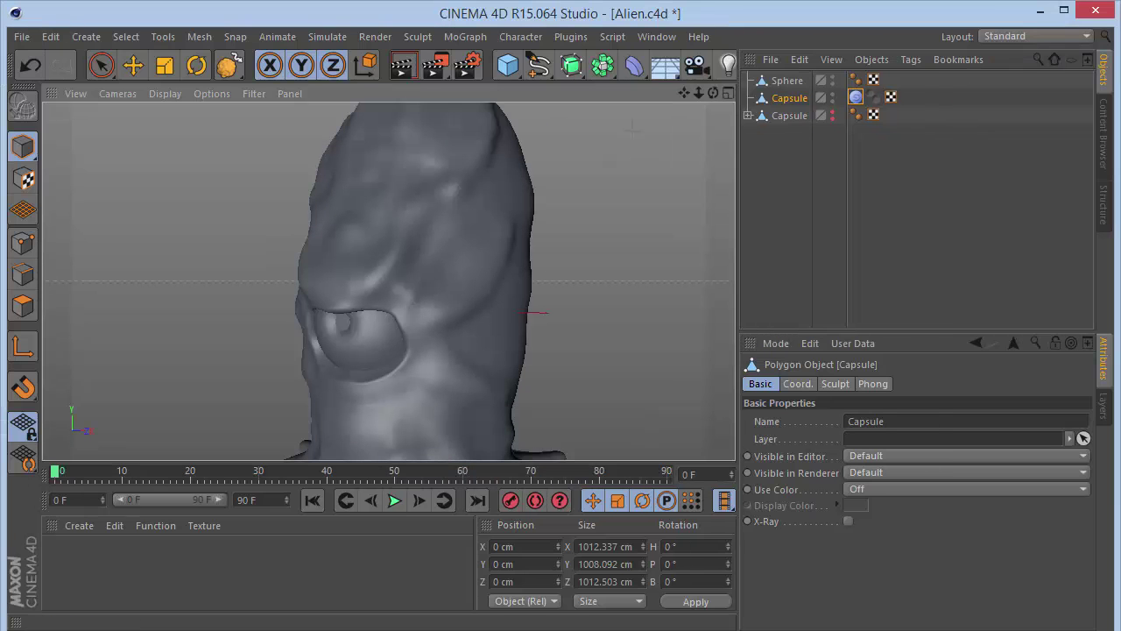
pyautogui.moveTo(700, 94); pyautogui.dragTo(744, 97)
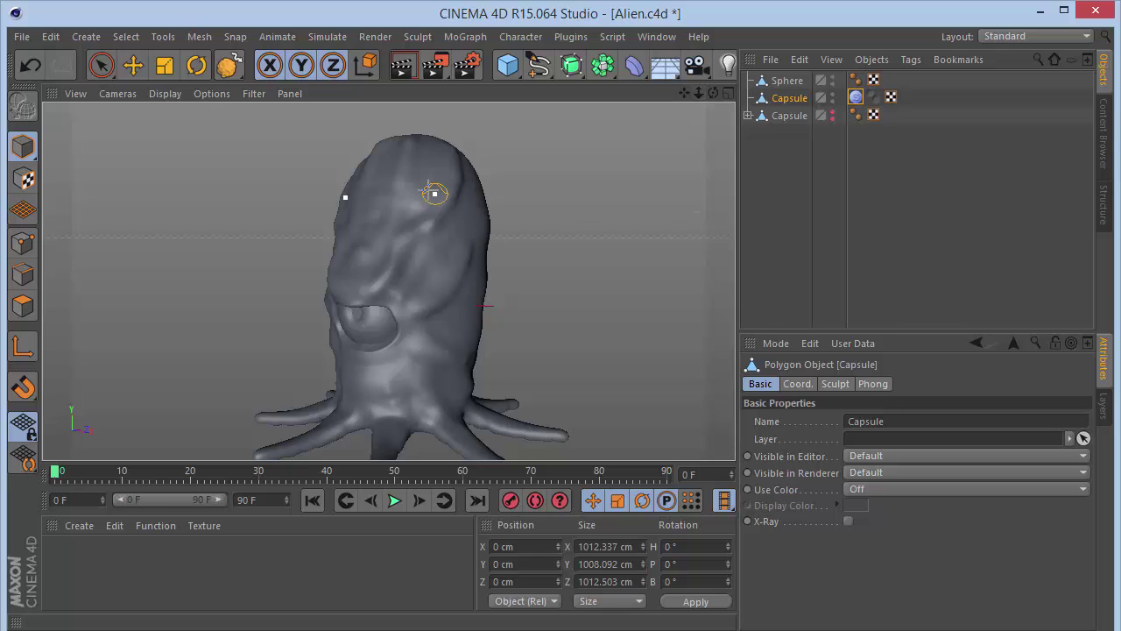
pyautogui.click(101, 65)
pyautogui.click(366, 320)
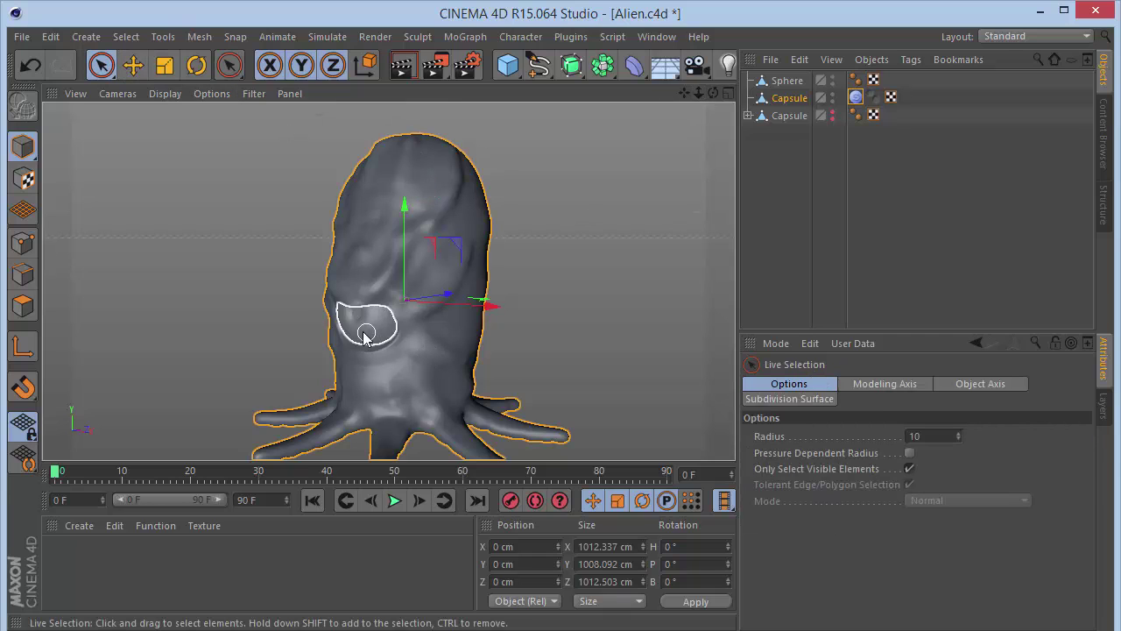
pyautogui.scroll(3, 363, 332)
pyautogui.scroll(2, 365, 336)
pyautogui.doubleClick(791, 98)
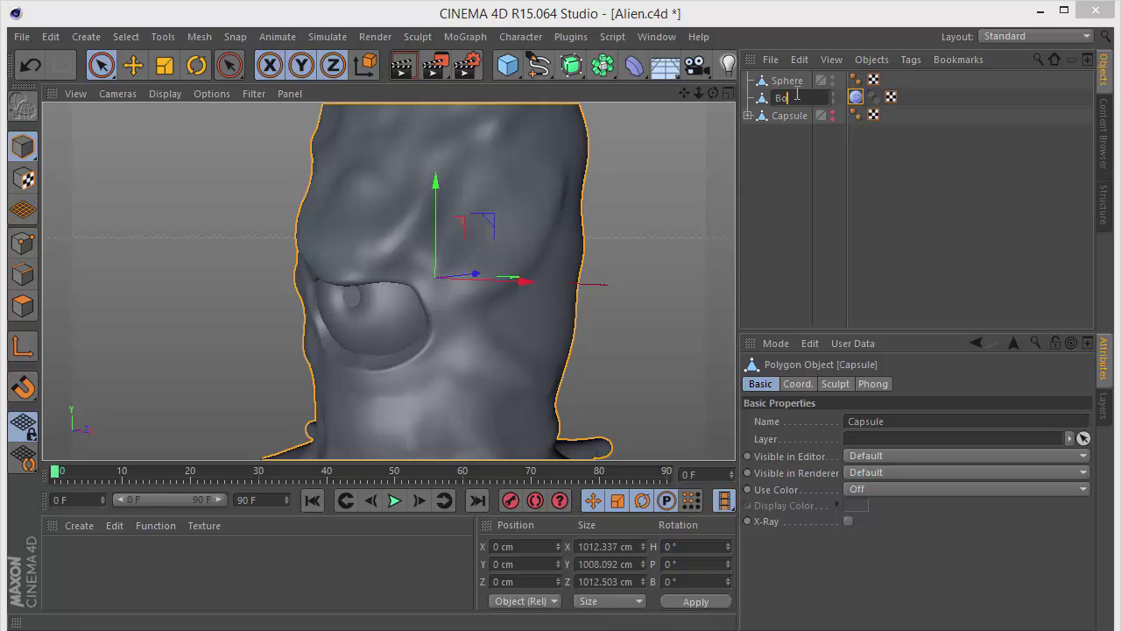
pyautogui.write('Body')
pyautogui.press('Return')
# - Hide the Body object and select the pupil polygons of the eye sphere in polygon mode
pyautogui.click(786, 81)
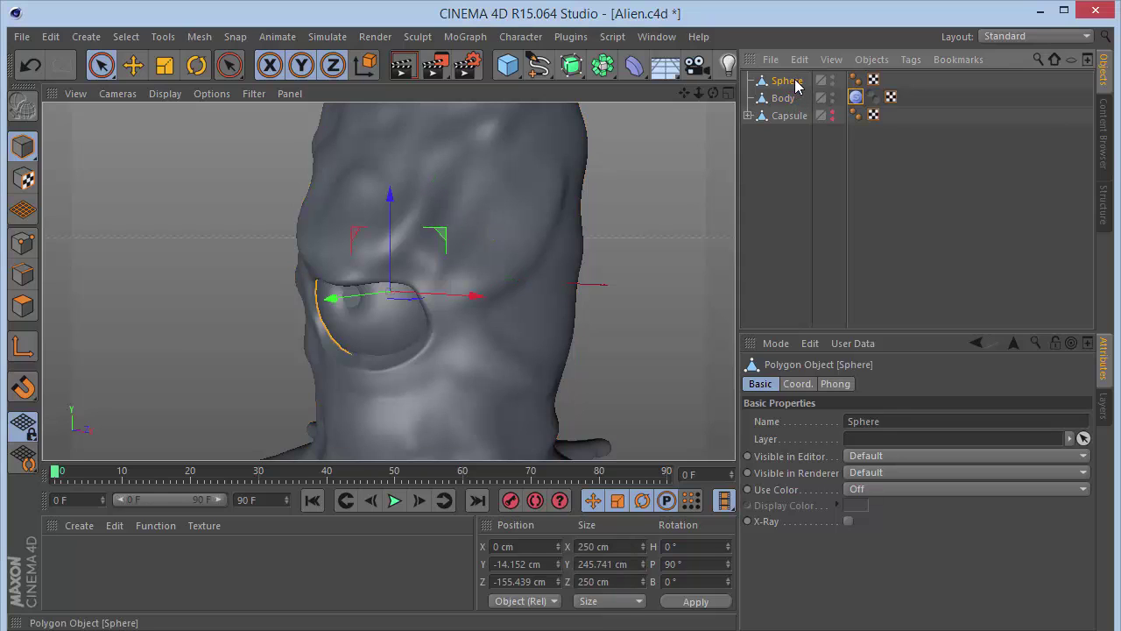
pyautogui.keyDown('alt'); pyautogui.click(833, 96); pyautogui.keyUp('alt')
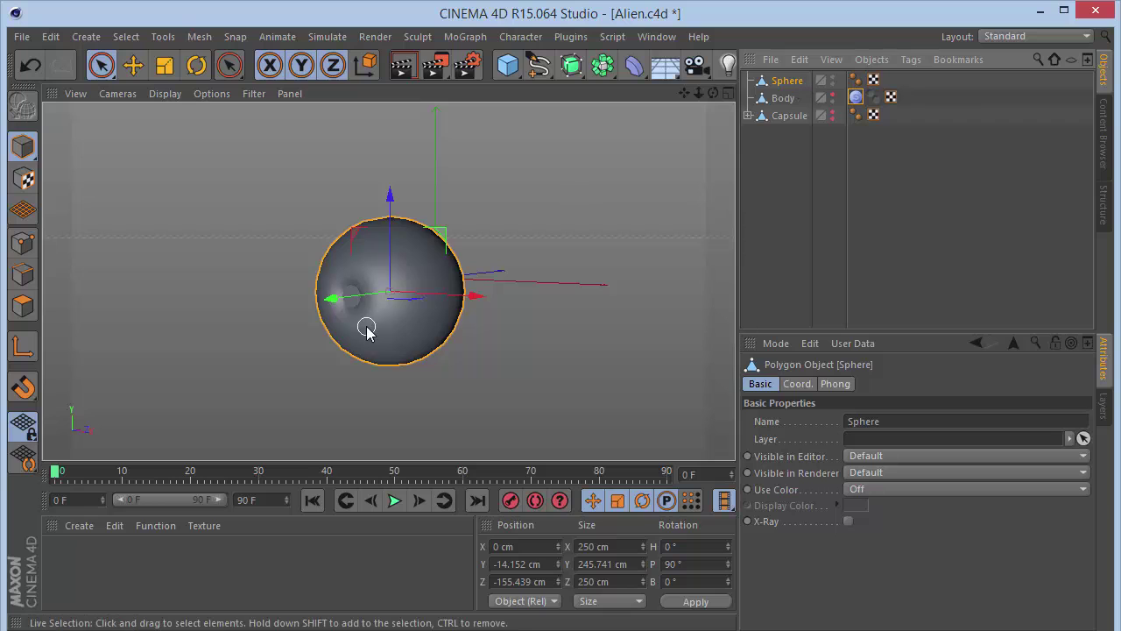
pyautogui.scroll(6, 352, 295)
pyautogui.scroll(-3, 351, 295)
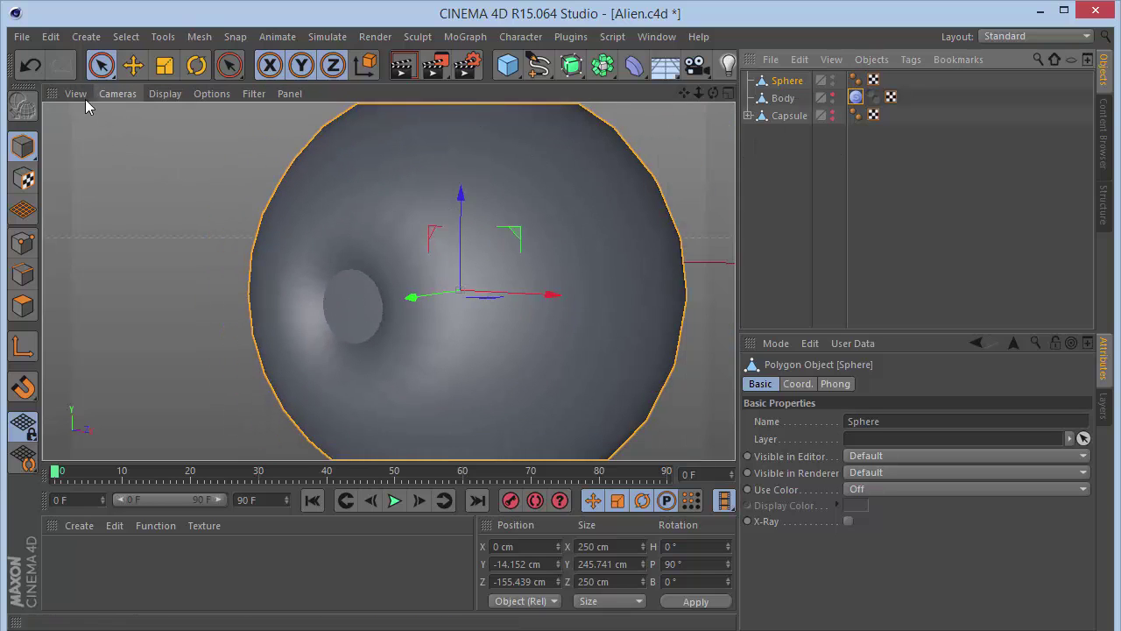
pyautogui.click(15, 307)
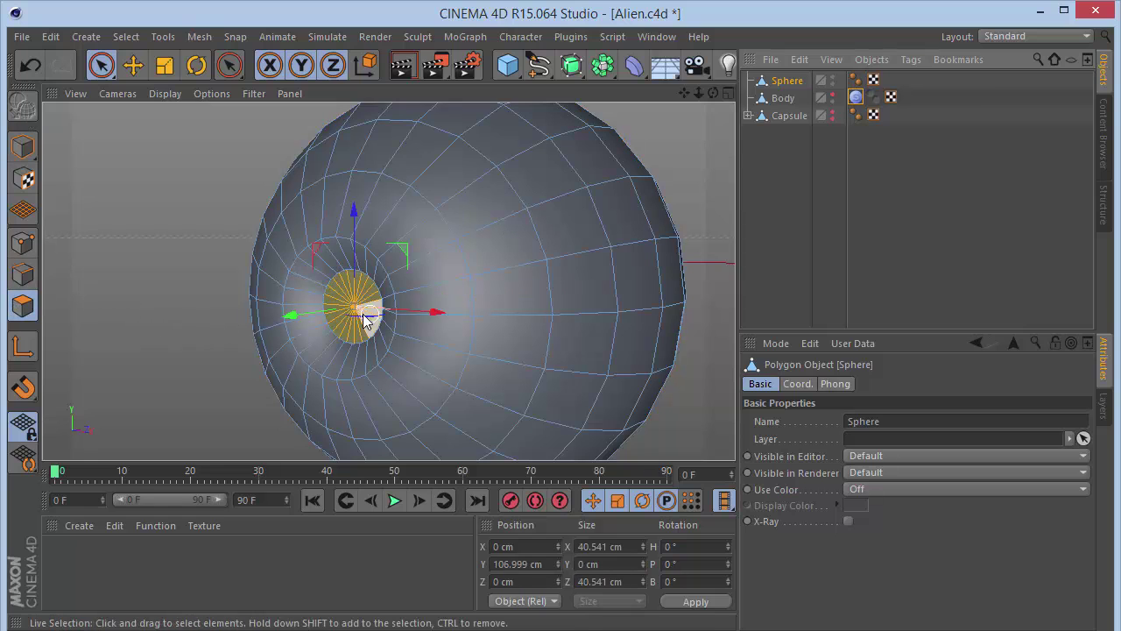
# - Add a Subdivision Surface and place the eye sphere inside it as its child
pyautogui.scroll(4, 371, 273)
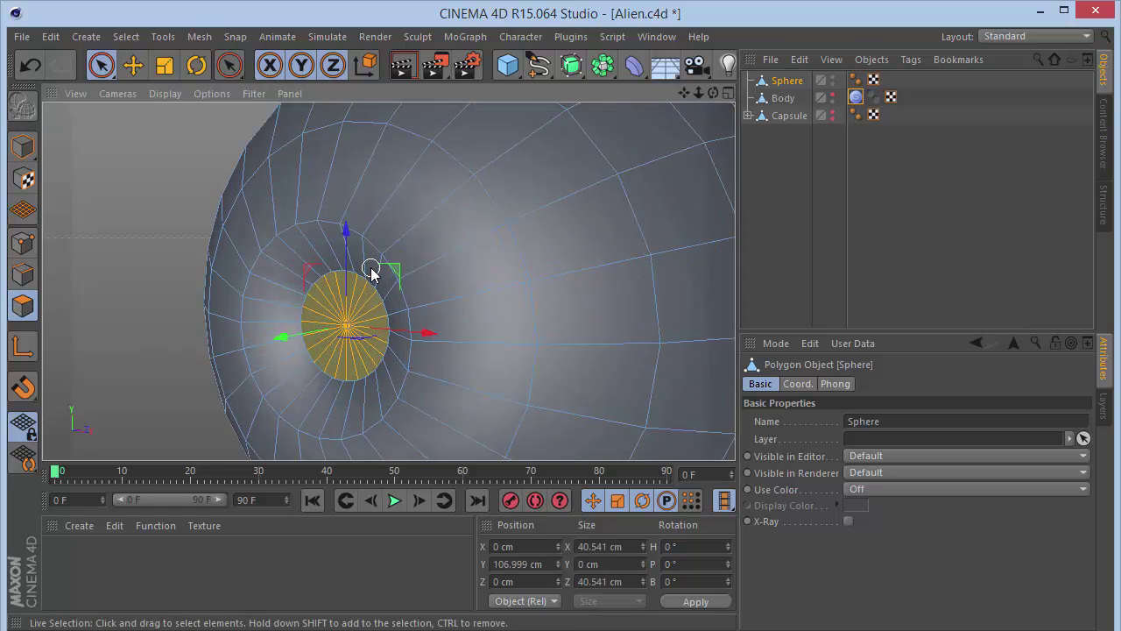
pyautogui.click(791, 220)
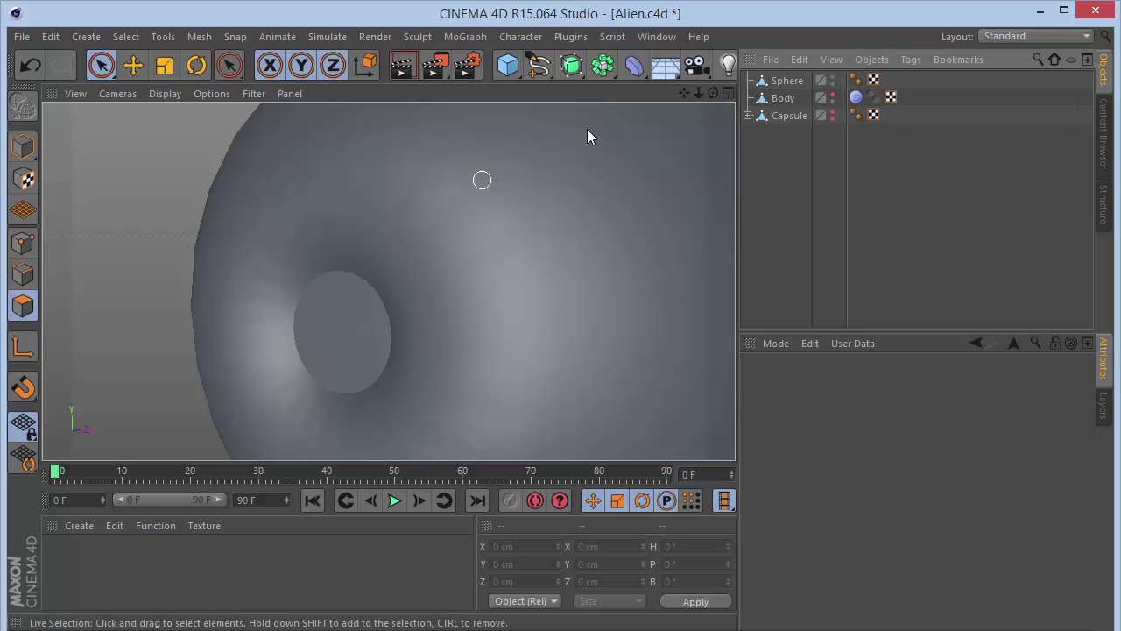
pyautogui.moveTo(701, 92); pyautogui.dragTo(639, 96)
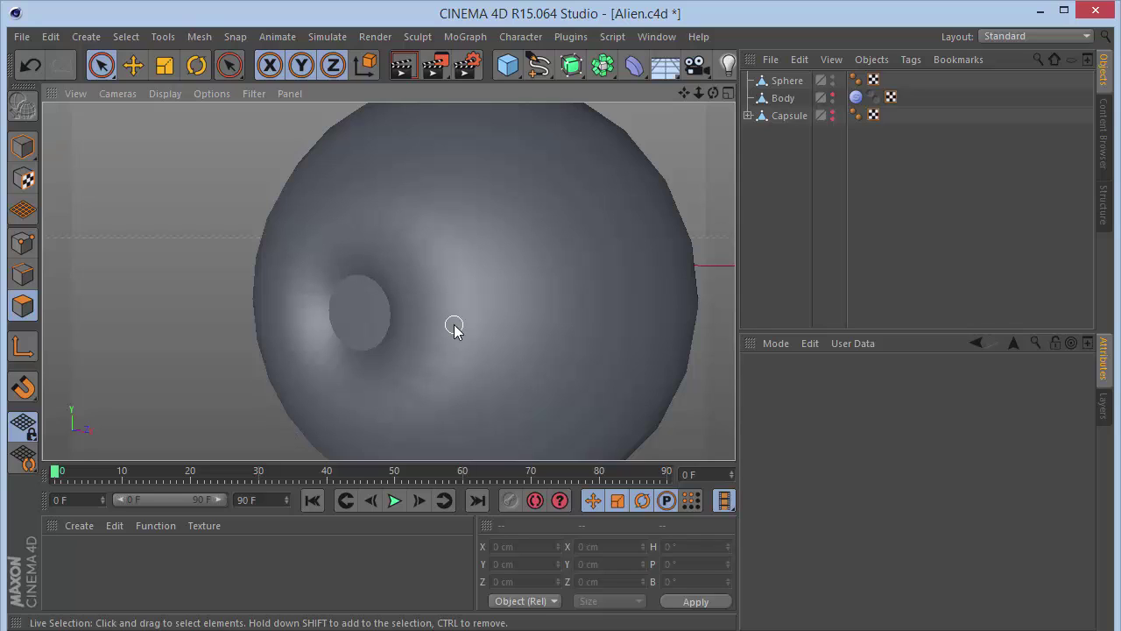
pyautogui.click(571, 64)
pyautogui.moveTo(787, 98); pyautogui.dragTo(799, 81)
pyautogui.click(783, 175)
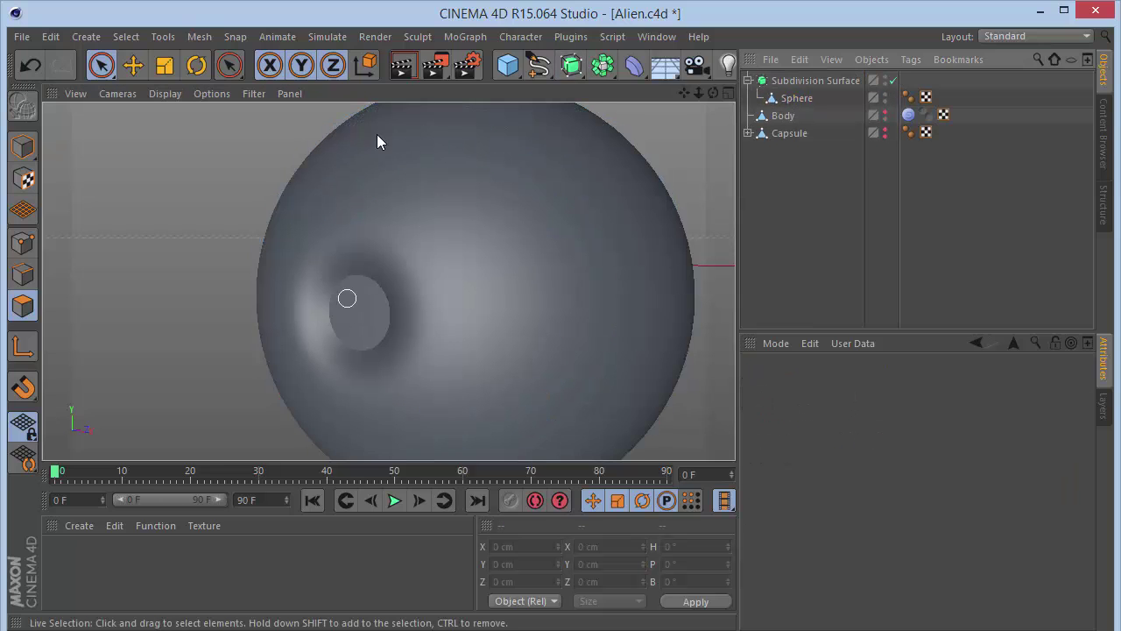
pyautogui.click(810, 80)
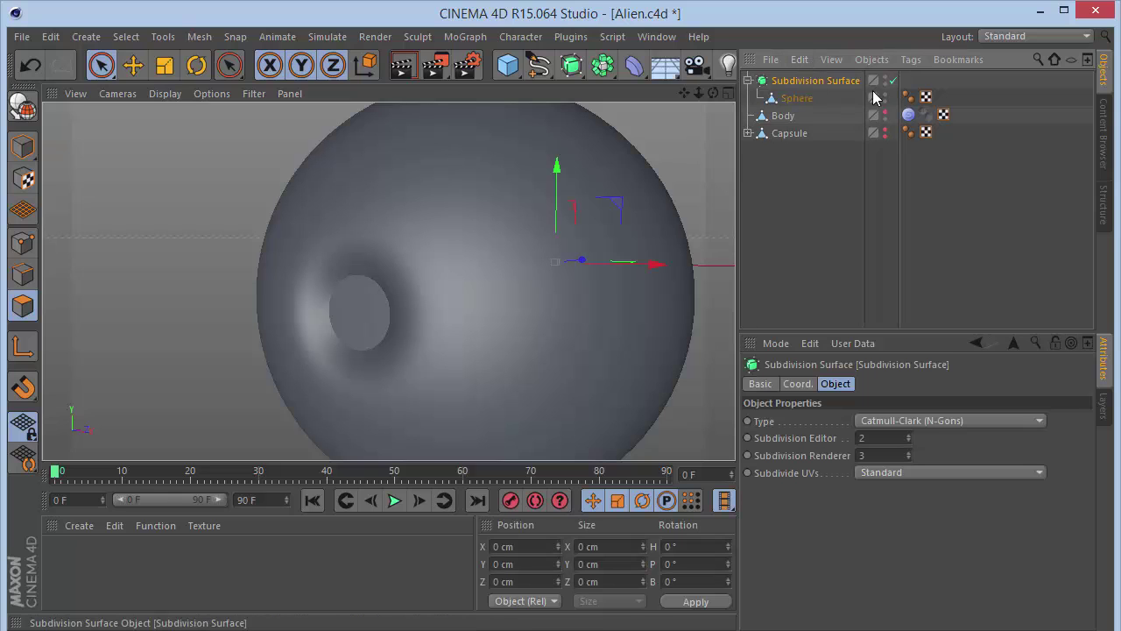
# - Disable the Subdivision Surface and cut edge loops just inside and outside the iris rim using the Knife in Loop mode
pyautogui.click(893, 81)
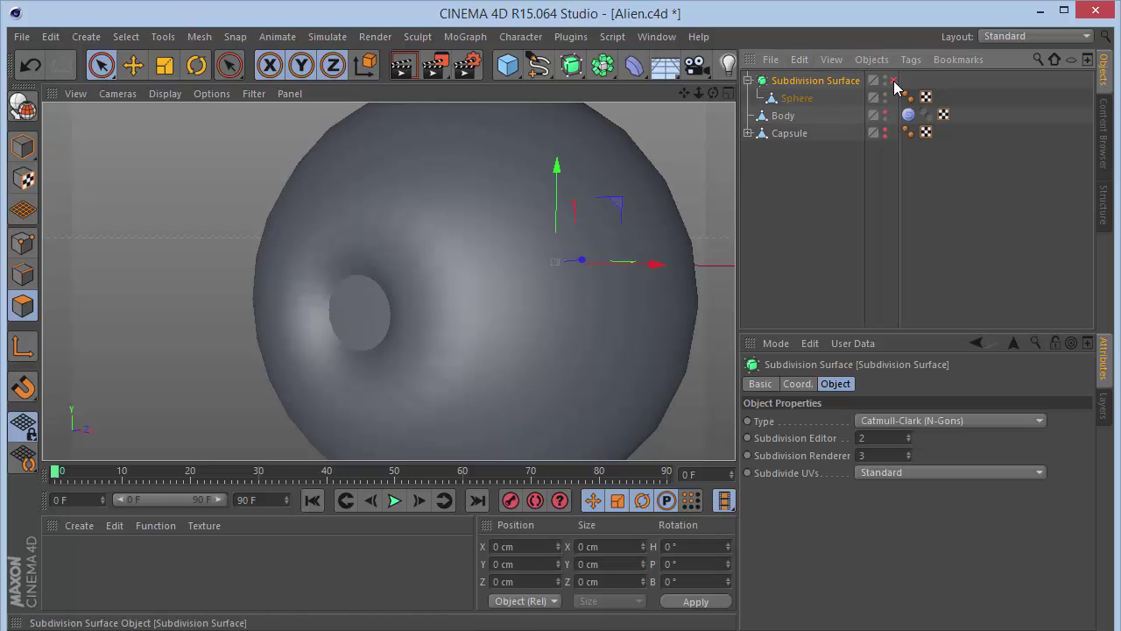
pyautogui.click(797, 98)
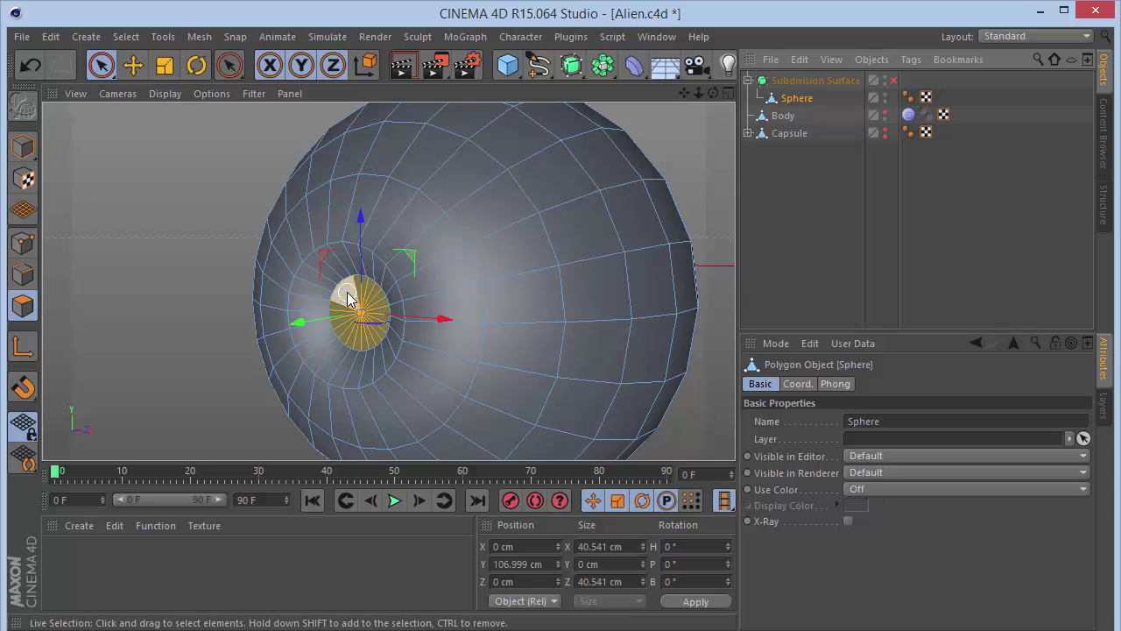
pyautogui.scroll(5, 348, 297)
pyautogui.scroll(2, 348, 298)
pyautogui.rightClick(505, 173)
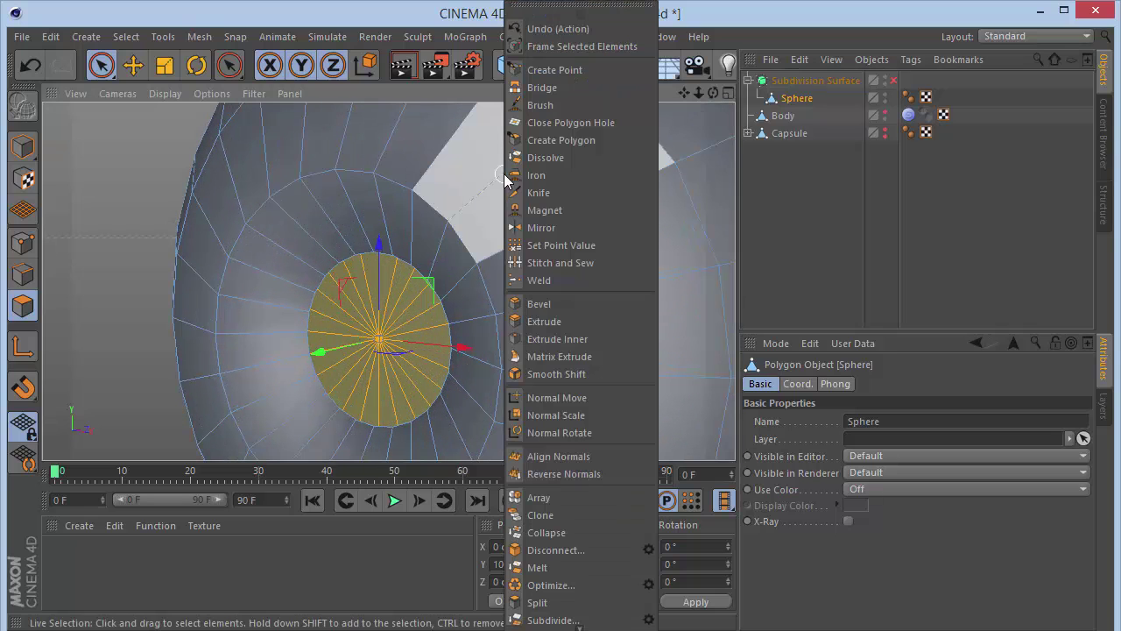
pyautogui.click(537, 193)
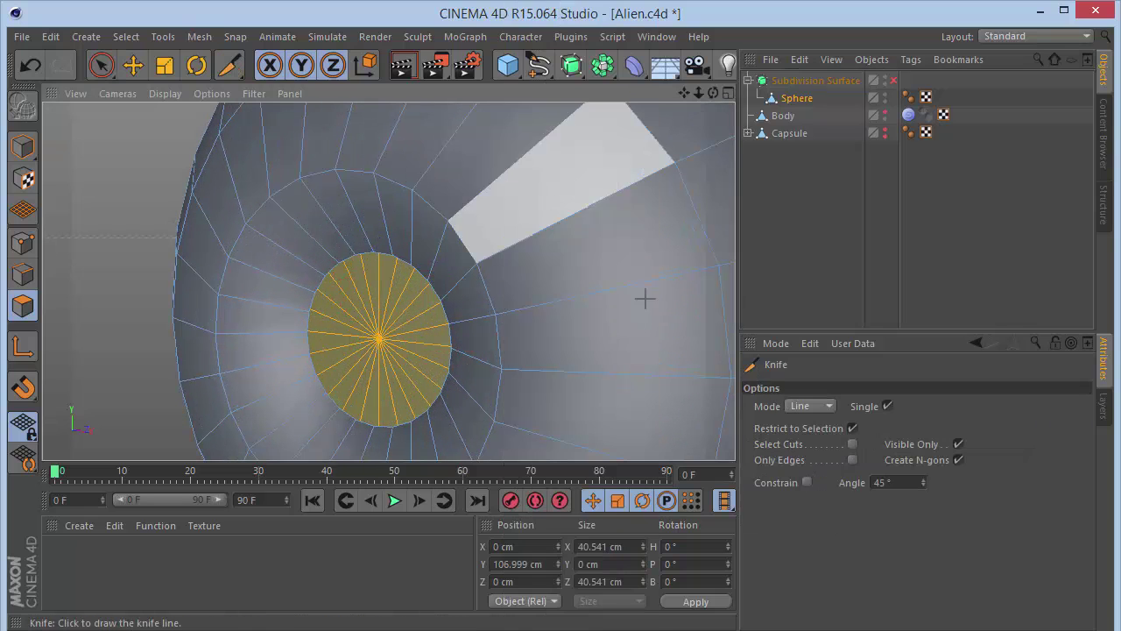
pyautogui.click(813, 407)
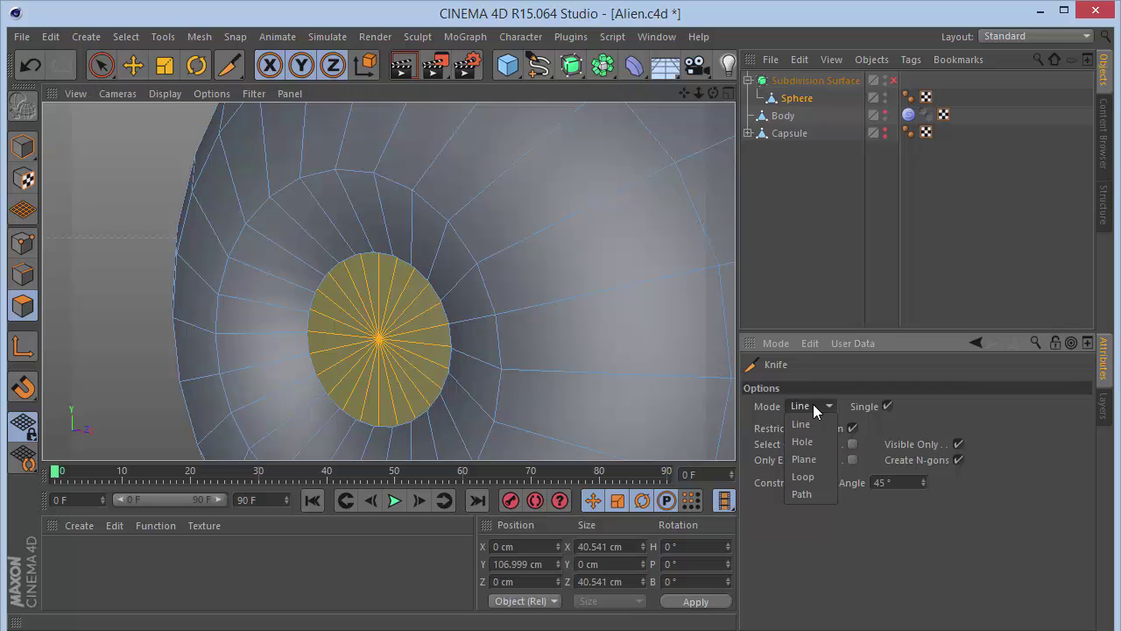
pyautogui.click(815, 476)
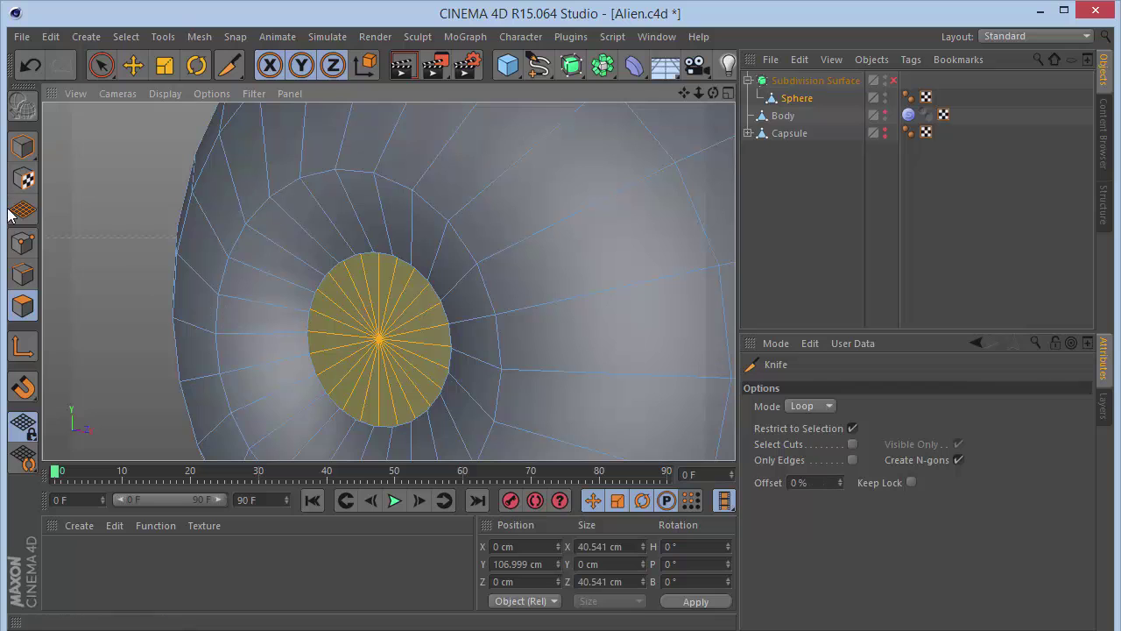
pyautogui.click(23, 242)
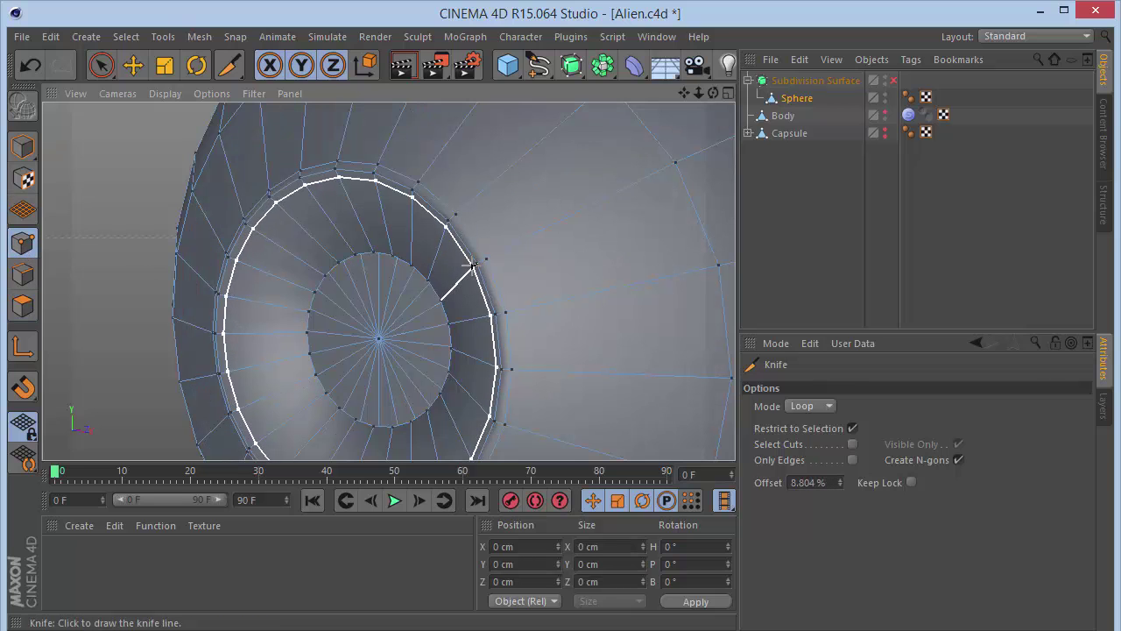
# - Enable the Subdivision Surface to check the smoothed iris rim on the eye sphere, and disable it again
pyautogui.click(892, 81)
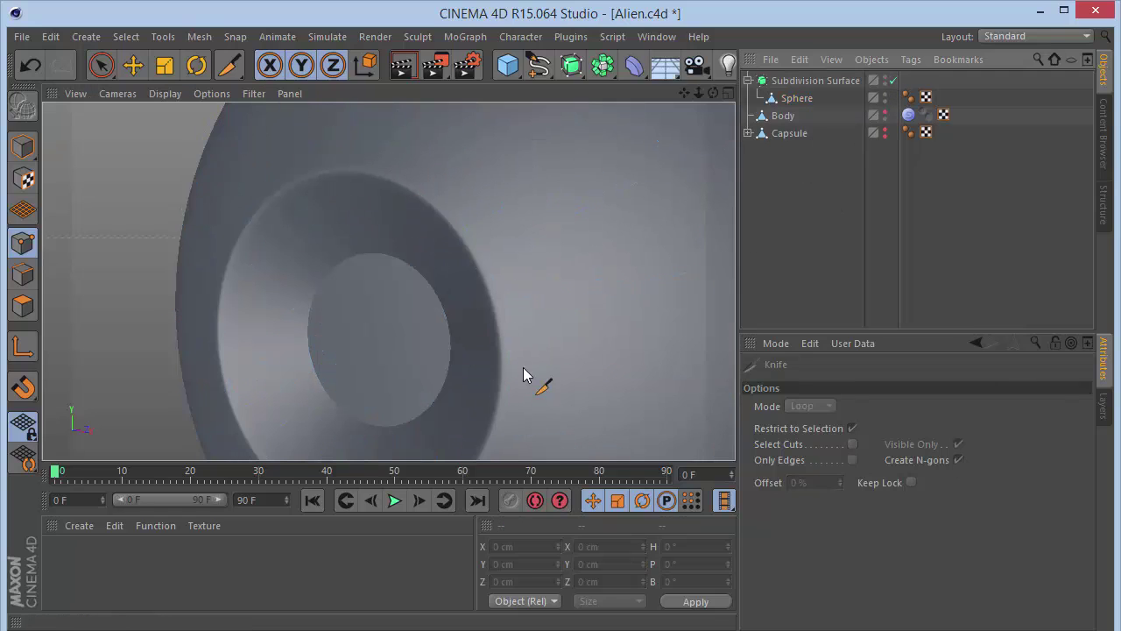
pyautogui.click(846, 81)
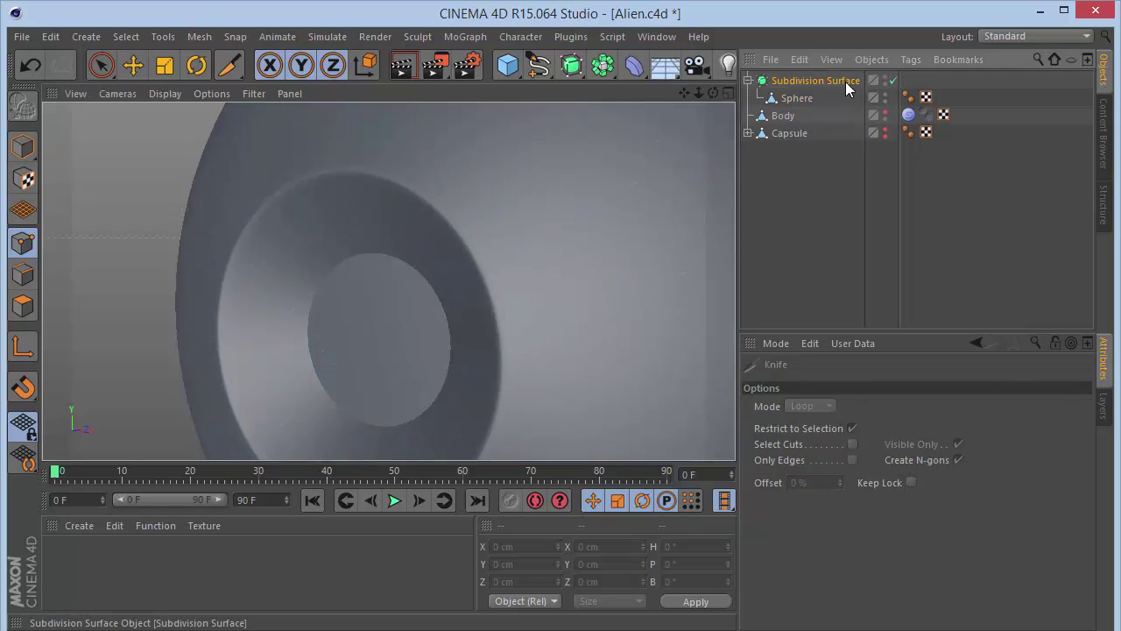
pyautogui.click(110, 72)
pyautogui.click(797, 98)
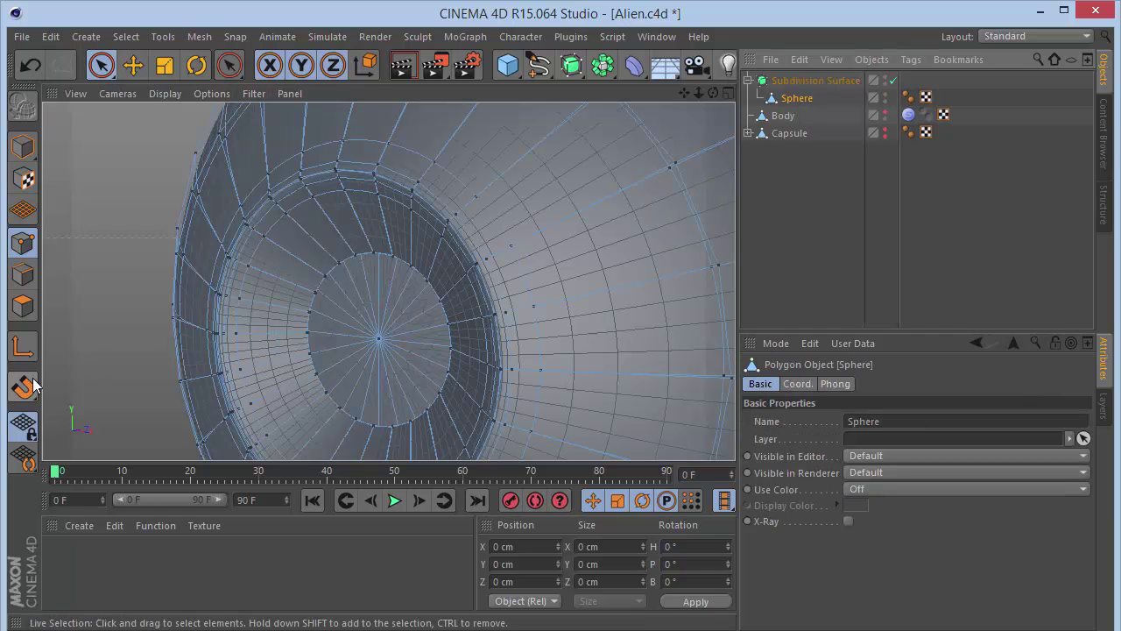
pyautogui.click(893, 82)
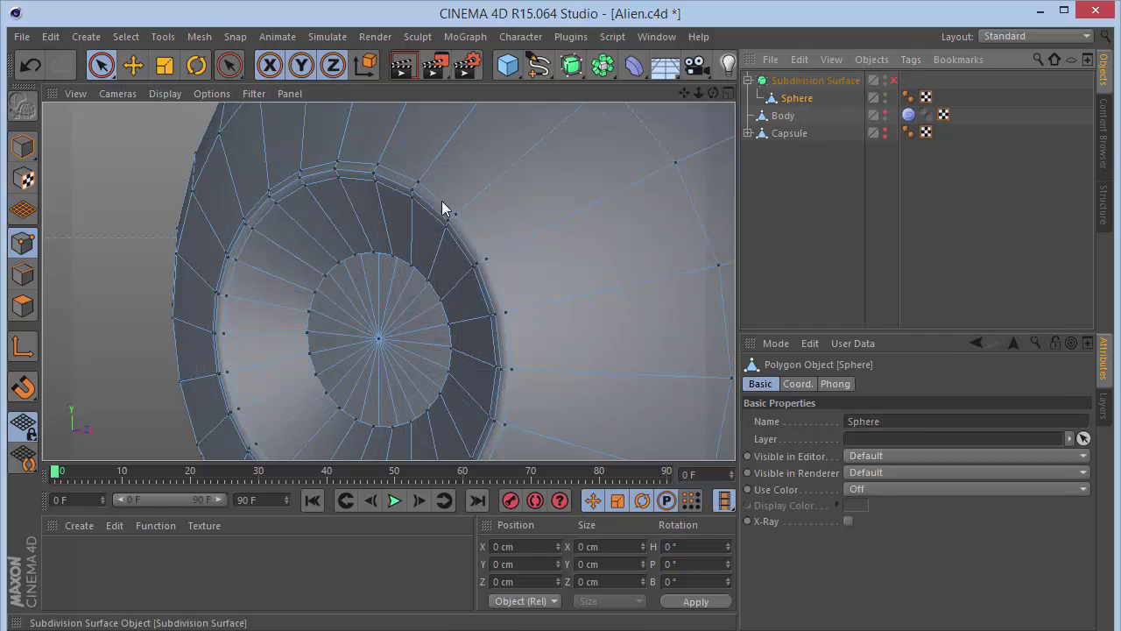
# - Store the selected pupil polygons as a polygon selection tag named Pupil
pyautogui.click(22, 306)
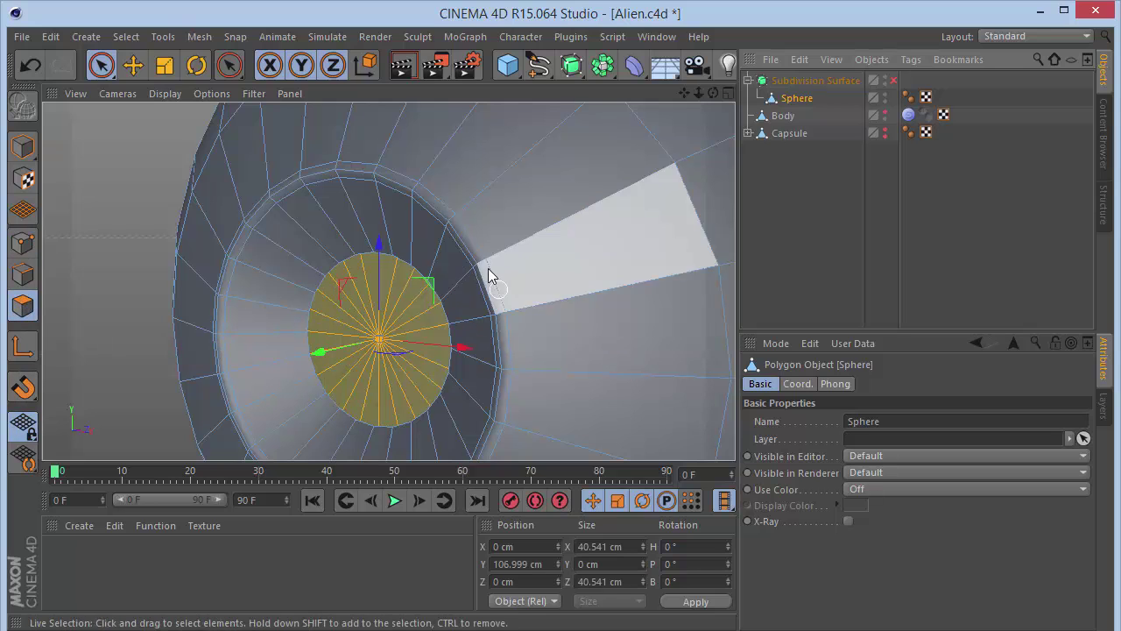
pyautogui.click(135, 42)
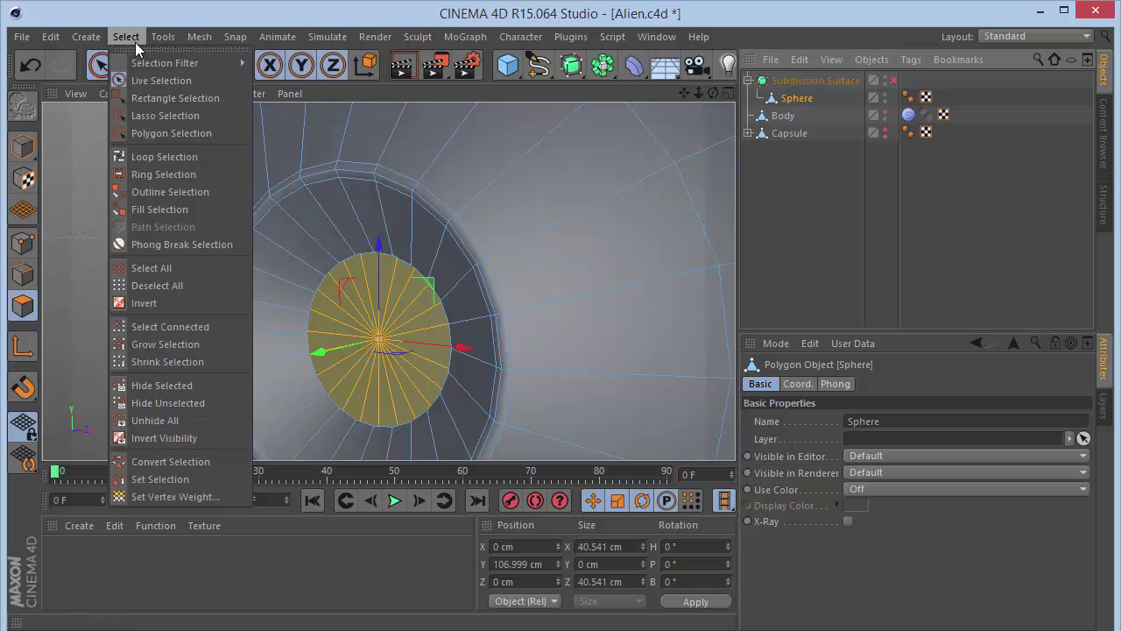
pyautogui.click(160, 479)
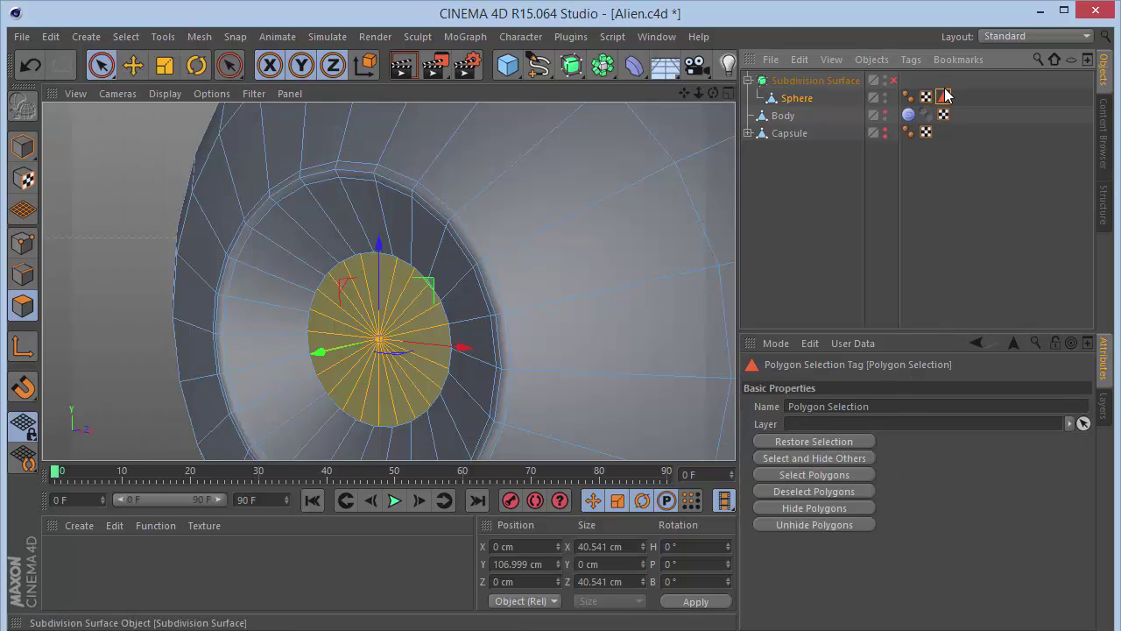
pyautogui.click(828, 406)
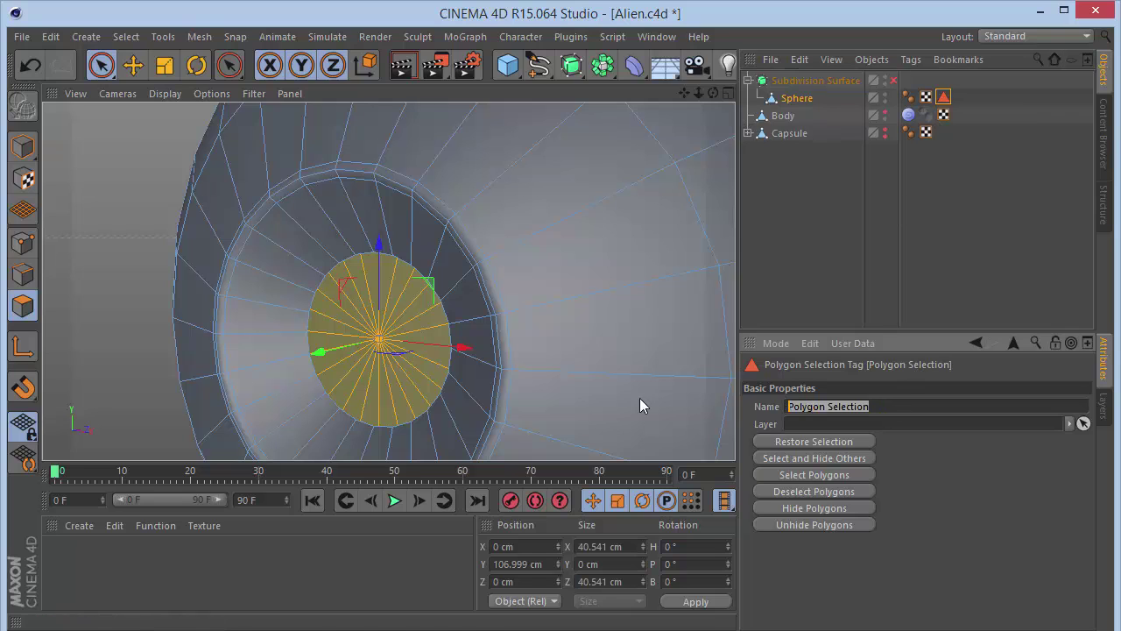
pyautogui.write('F')
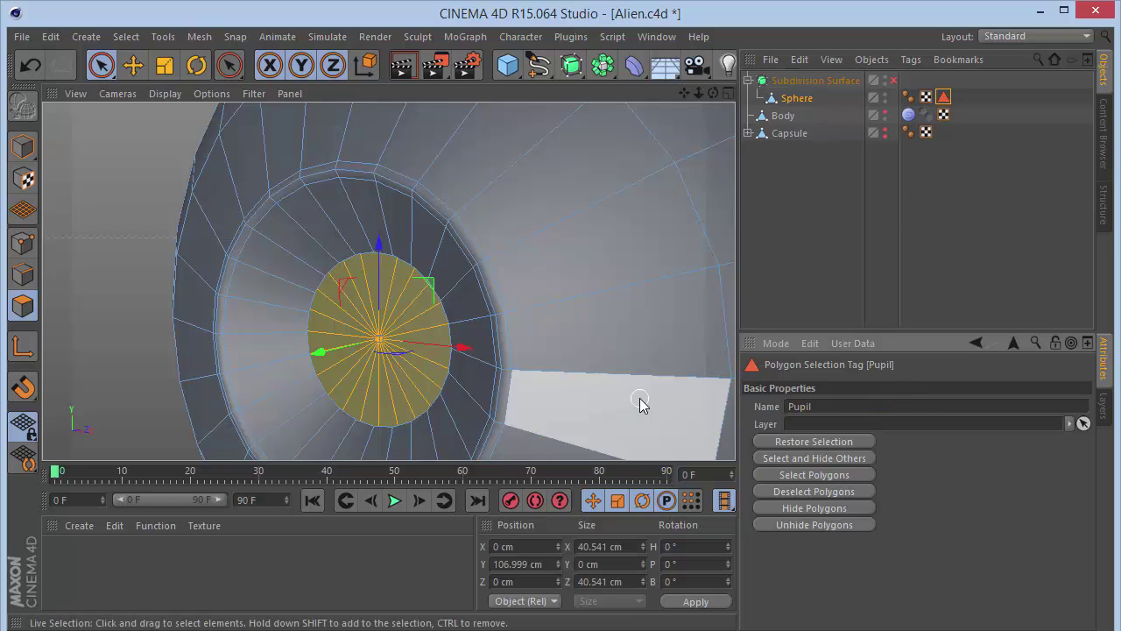
# - Select the ring of iris polygons surrounding the pupil on the eye sphere
pyautogui.click(797, 175)
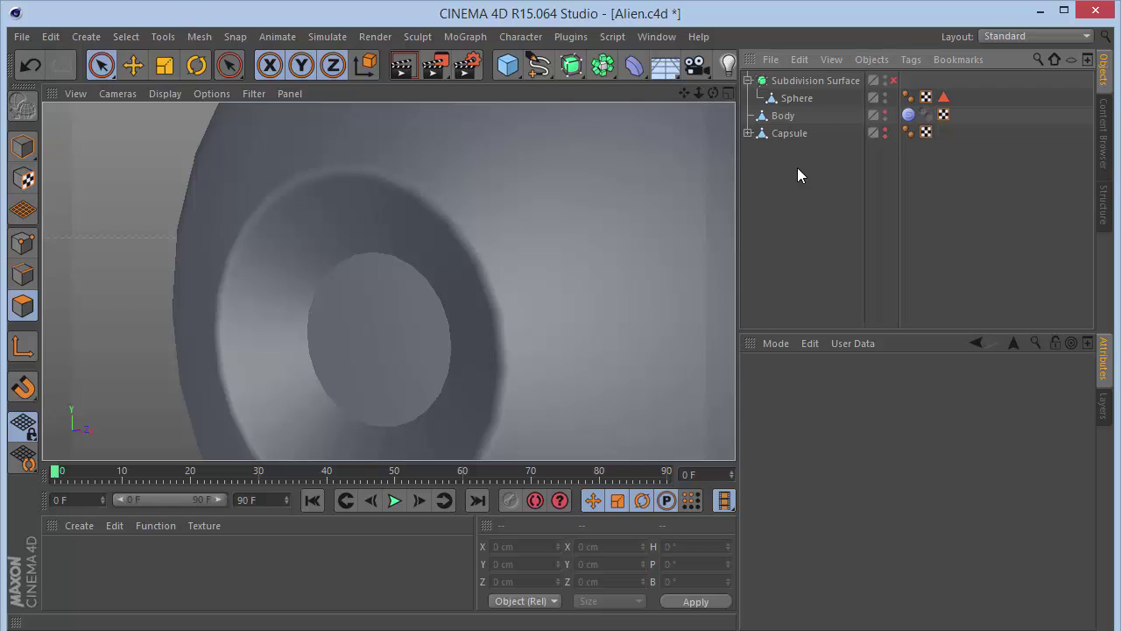
pyautogui.click(793, 98)
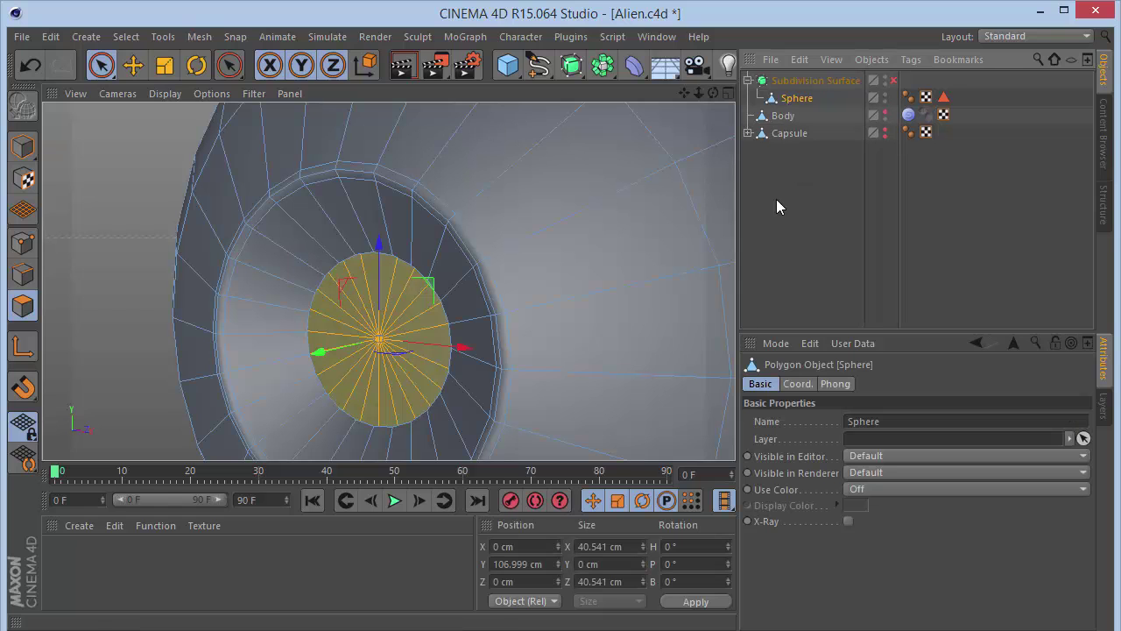
pyautogui.moveTo(386, 198)
pyautogui.mouseDown()
pyautogui.moveTo(290, 231)
pyautogui.moveTo(270, 405)
pyautogui.moveTo(350, 465)
pyautogui.moveTo(430, 445)
pyautogui.moveTo(465, 380)
pyautogui.moveTo(466, 295)
pyautogui.moveTo(400, 219)
pyautogui.mouseUp()
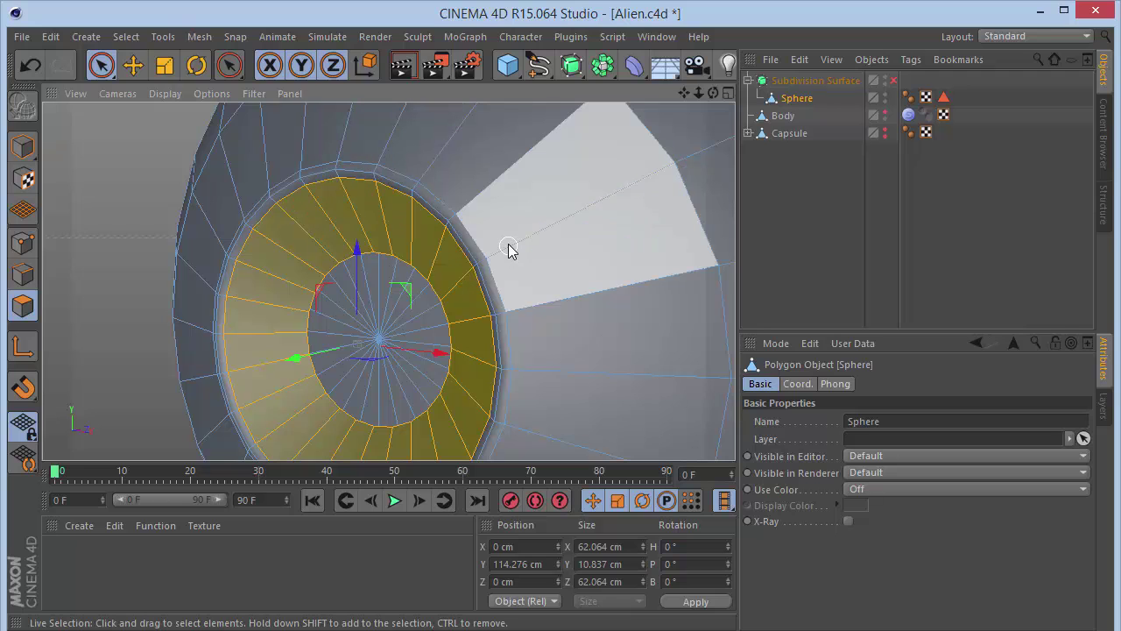
pyautogui.press('u')
pyautogui.press('l')
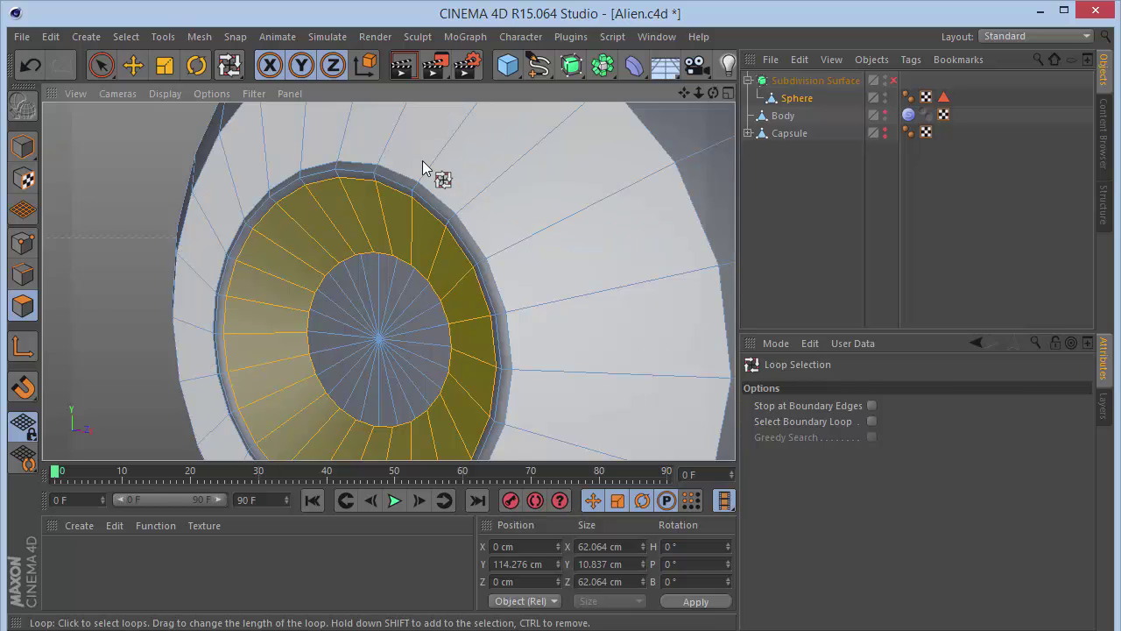
# - Grow the iris selection to include the narrow polygon loop along its outer rim
pyautogui.press('u')
pyautogui.press('y')
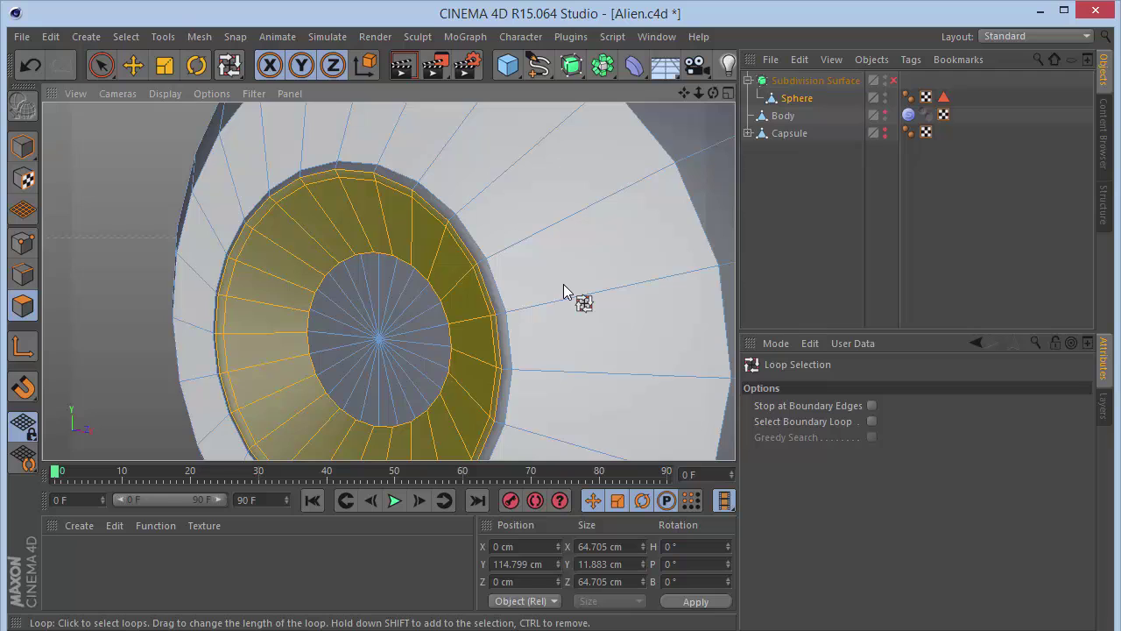
pyautogui.hotkey('ctrl', 'z')
pyautogui.press('u')
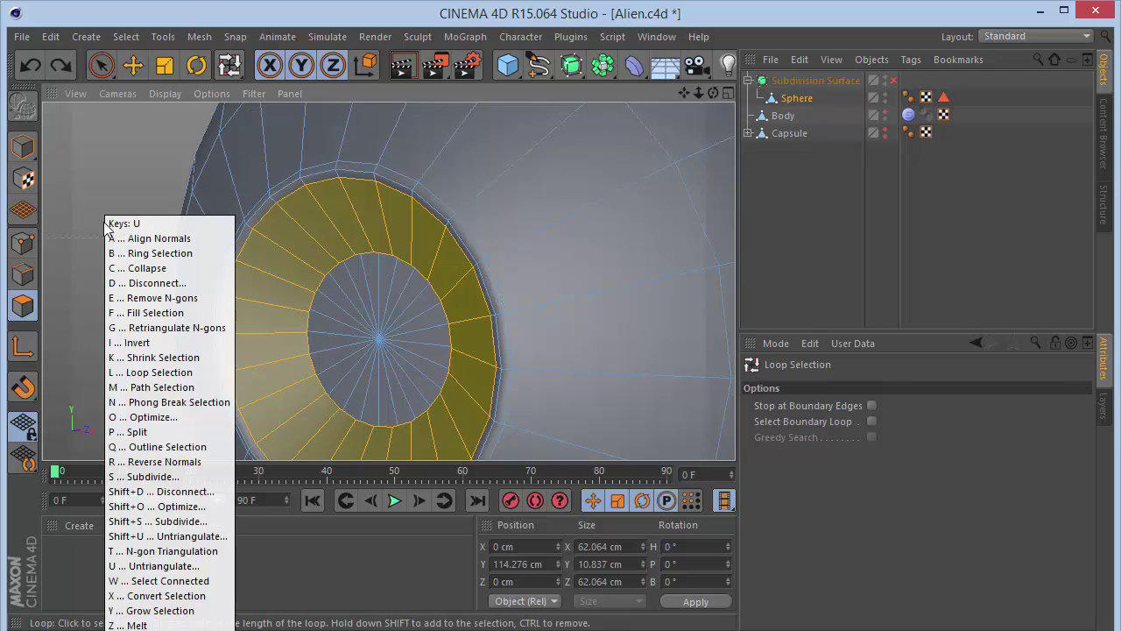
pyautogui.press('y')
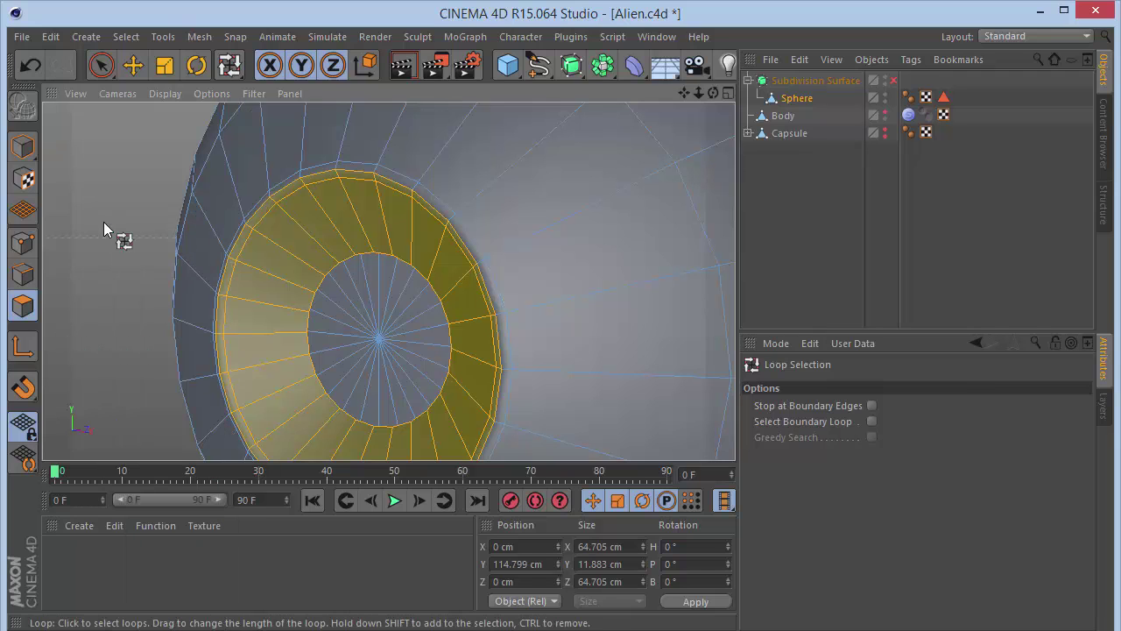
# - Store the iris ring and its rim polygons as a second selection tag on the eye sphere
pyautogui.click(125, 37)
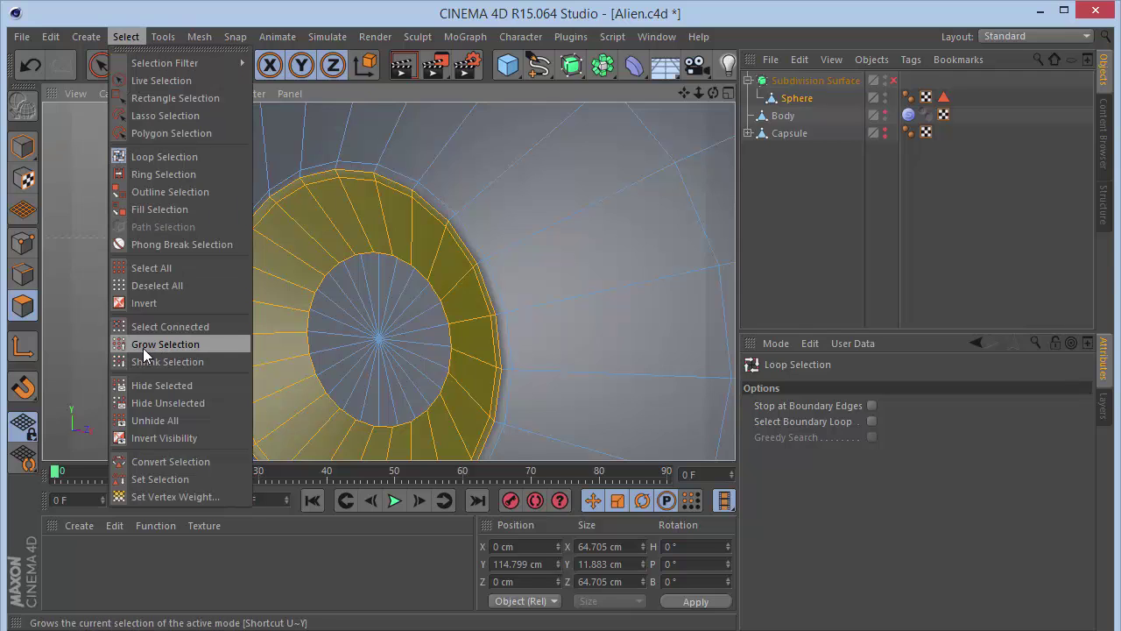
pyautogui.click(164, 157)
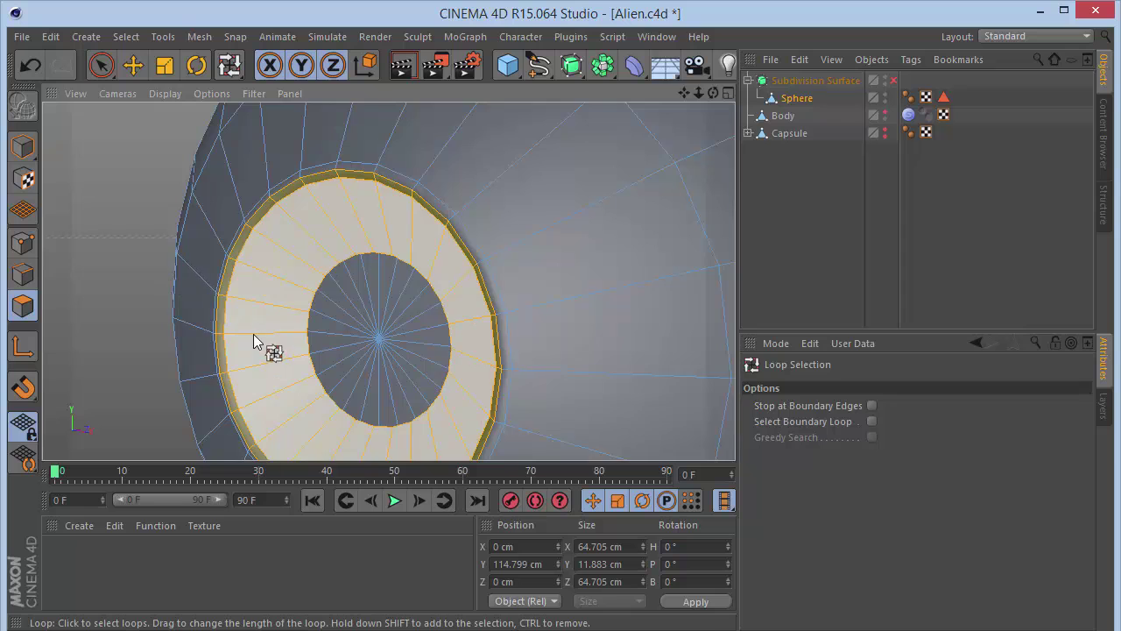
pyautogui.click(125, 37)
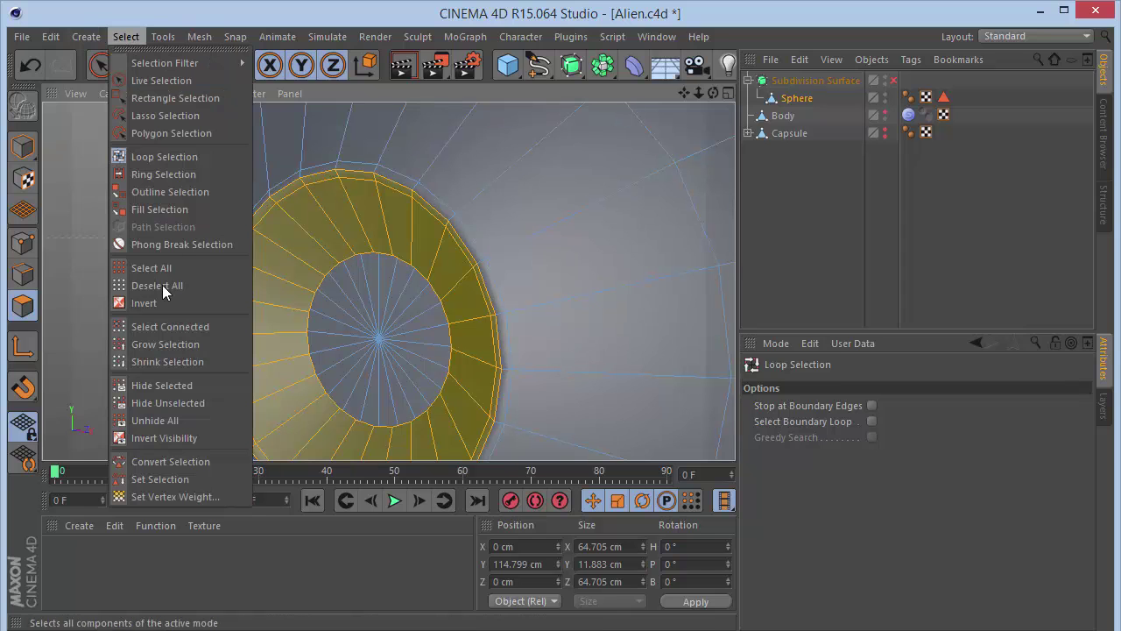
pyautogui.click(186, 475)
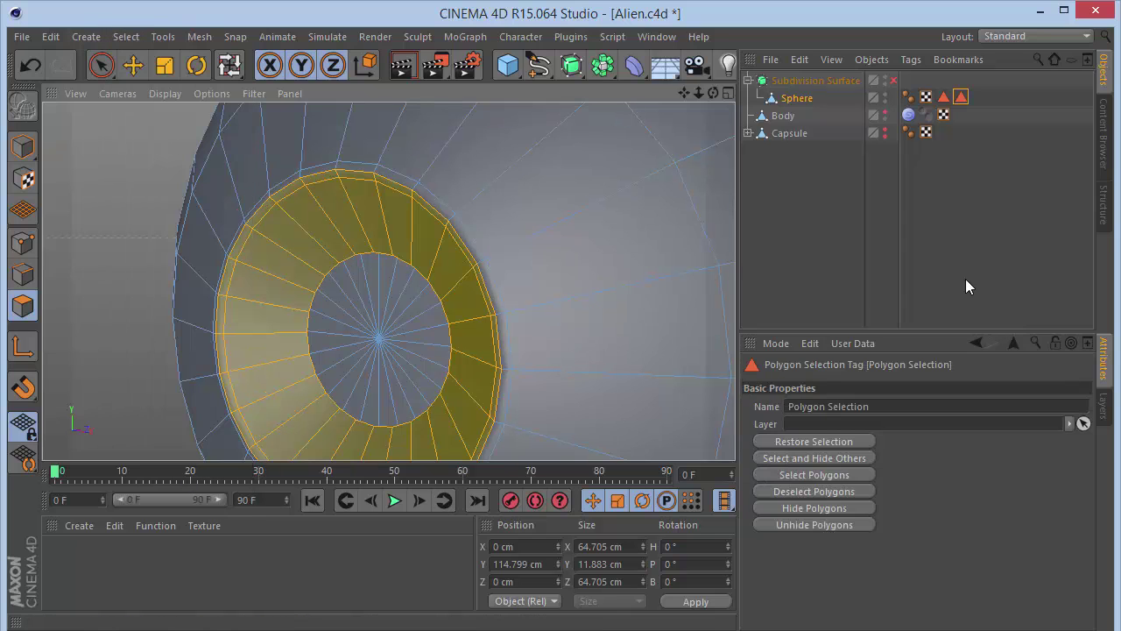
# - Compare the Pupil selection tag and the iris selection tag by showing their polygons on the eye sphere
pyautogui.click(947, 242)
pyautogui.click(944, 97)
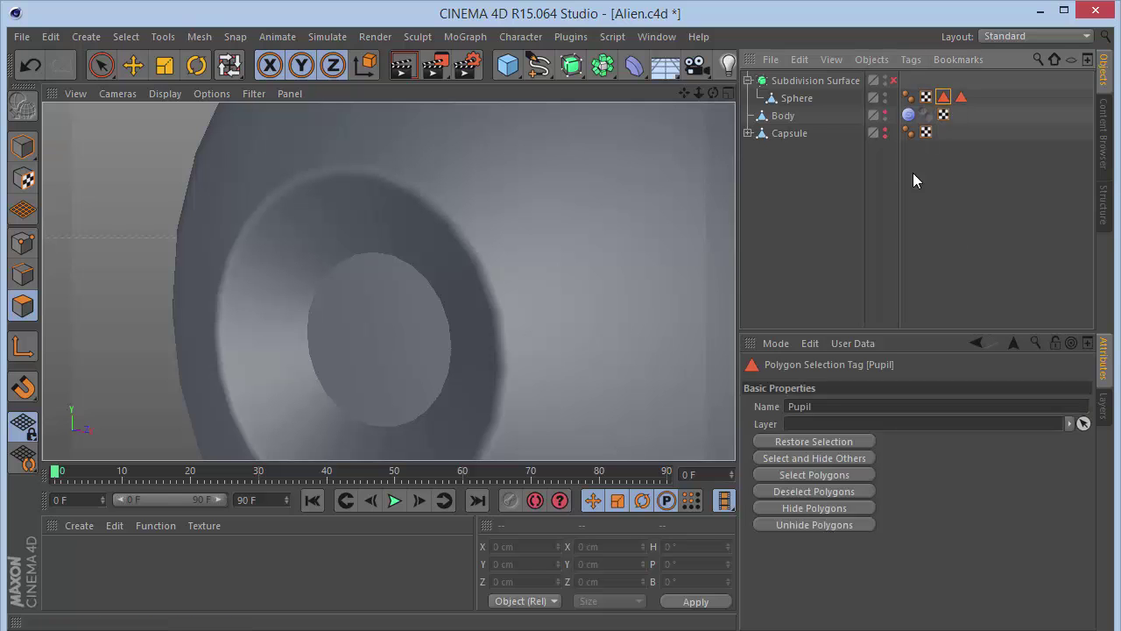
pyautogui.click(913, 174)
pyautogui.click(943, 98)
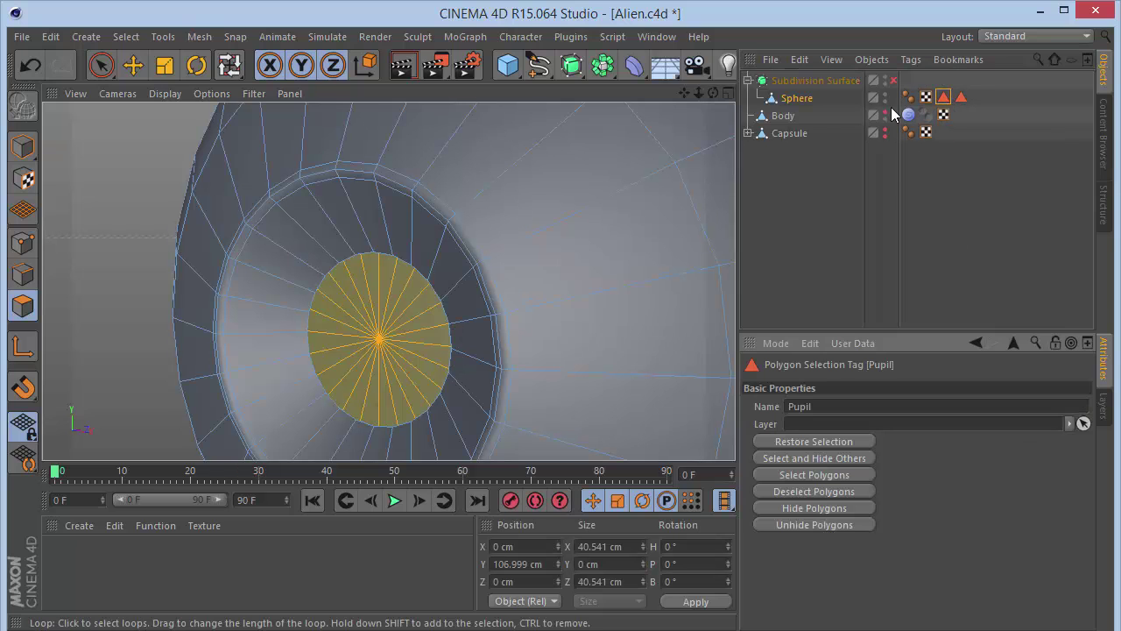
pyautogui.click(960, 98)
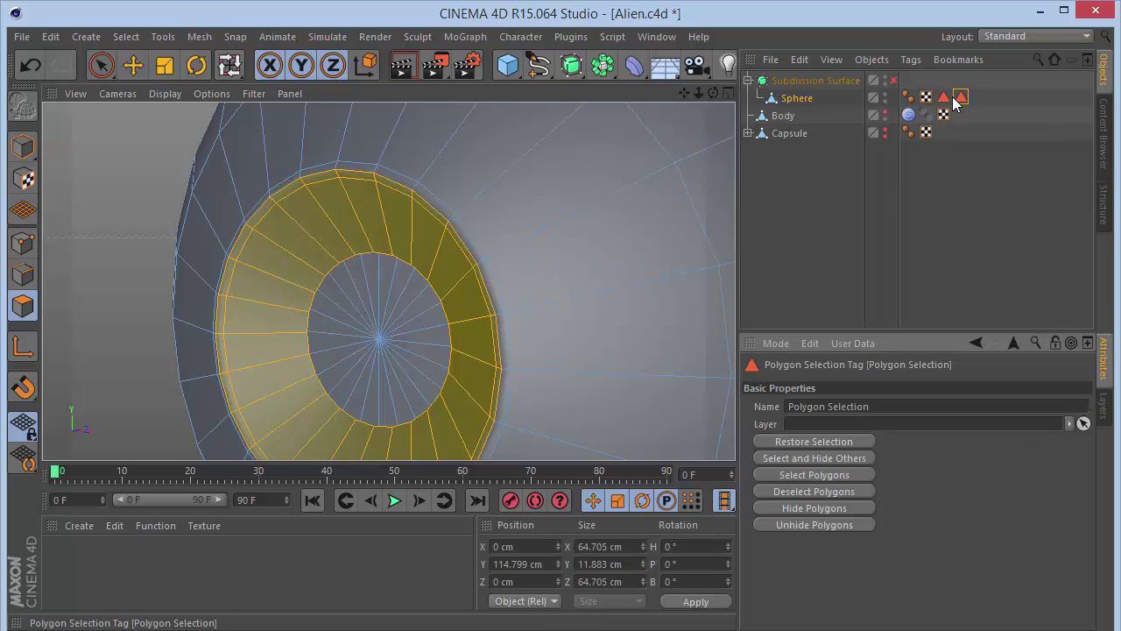
# - Create a new material, set its colour to black (RGB 0, 0, 0) and turn off its specular channel
pyautogui.click(854, 229)
pyautogui.doubleClick(97, 569)
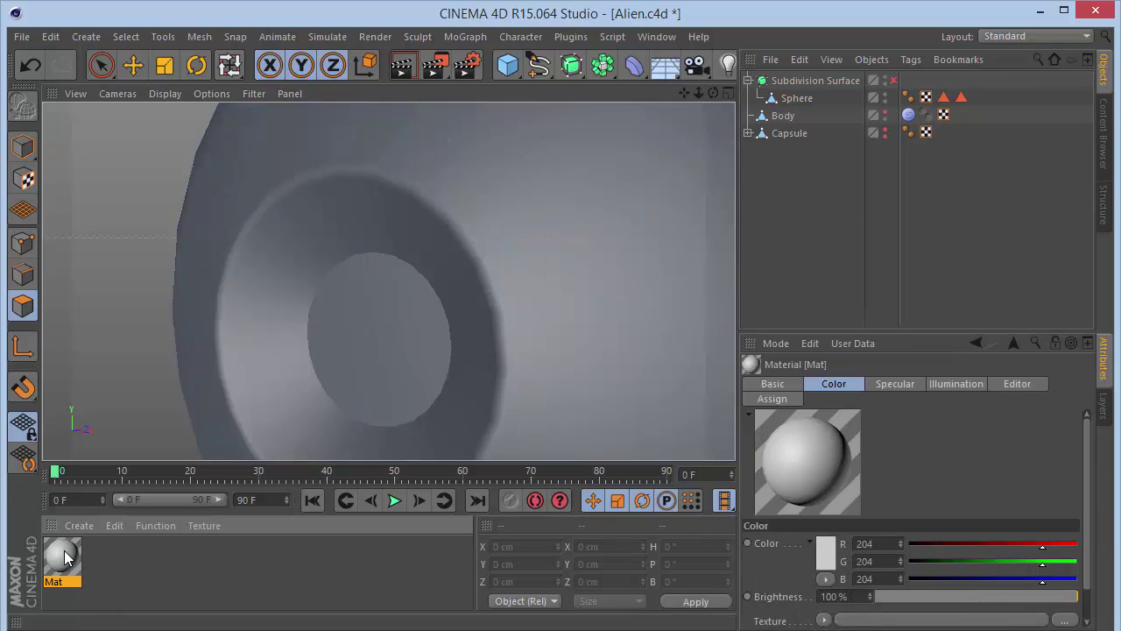
pyautogui.doubleClick(63, 557)
pyautogui.click(351, 329)
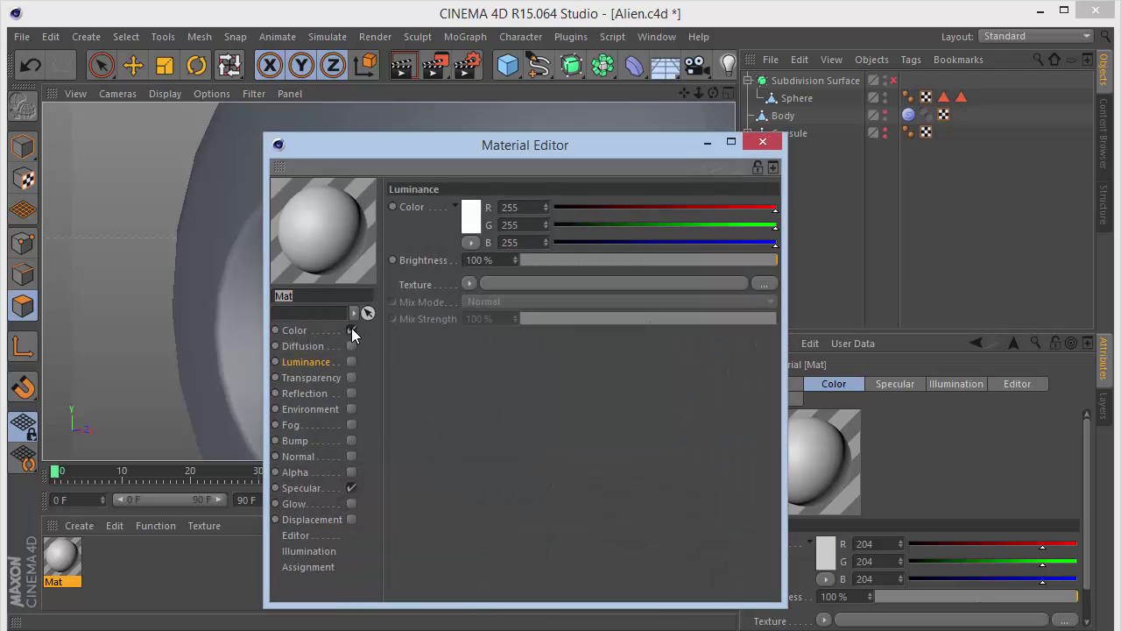
pyautogui.click(296, 331)
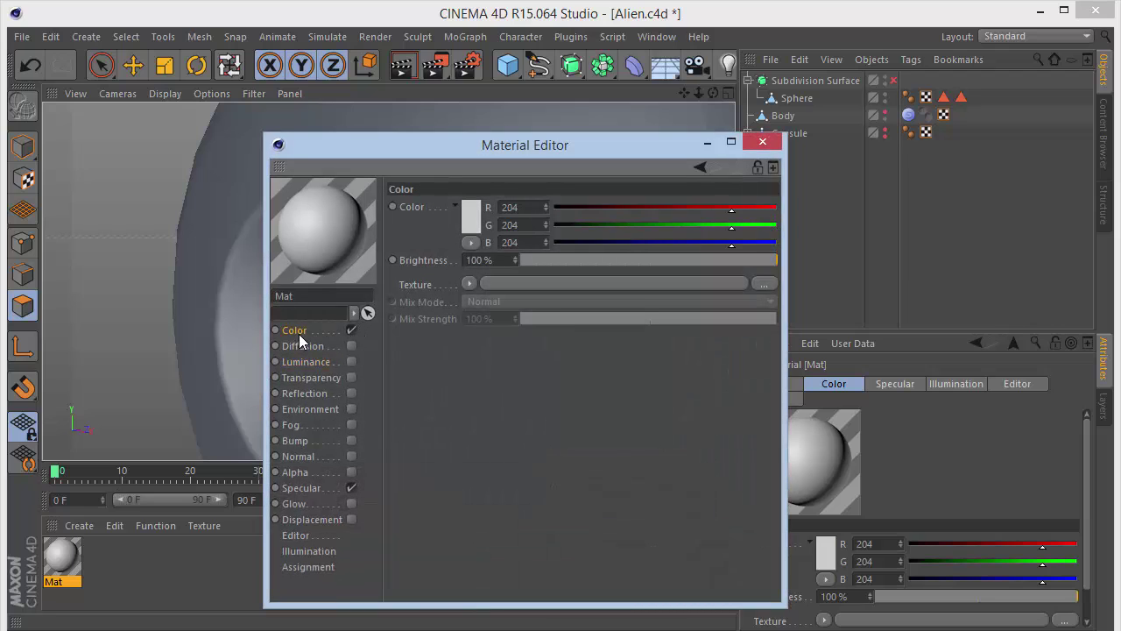
pyautogui.click(470, 213)
pyautogui.click(438, 220)
pyautogui.click(419, 284)
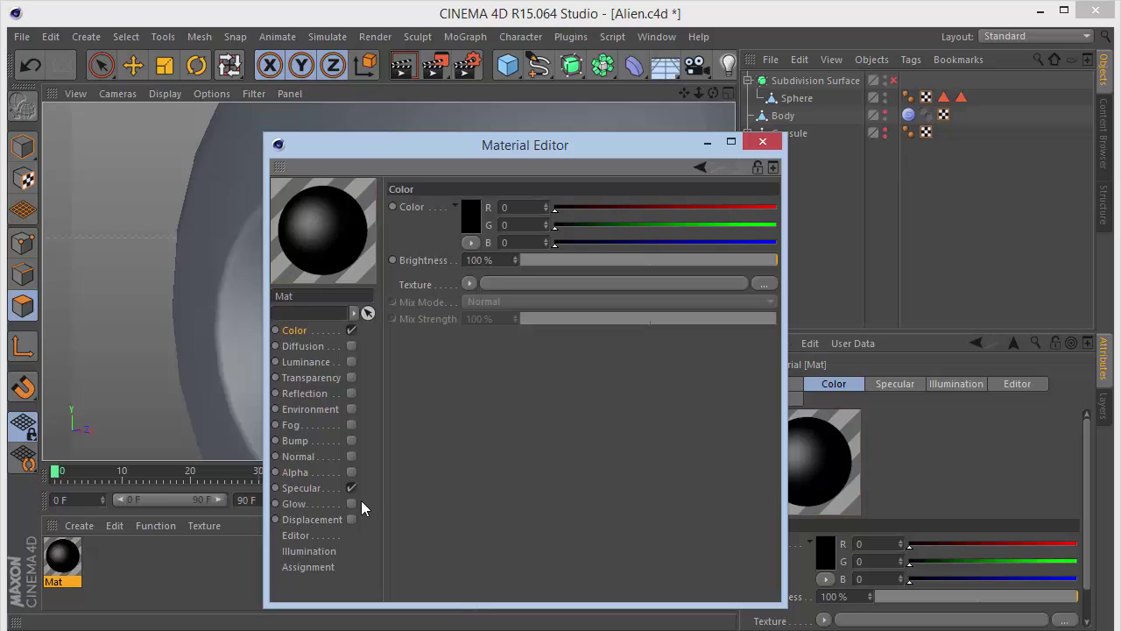
pyautogui.click(762, 142)
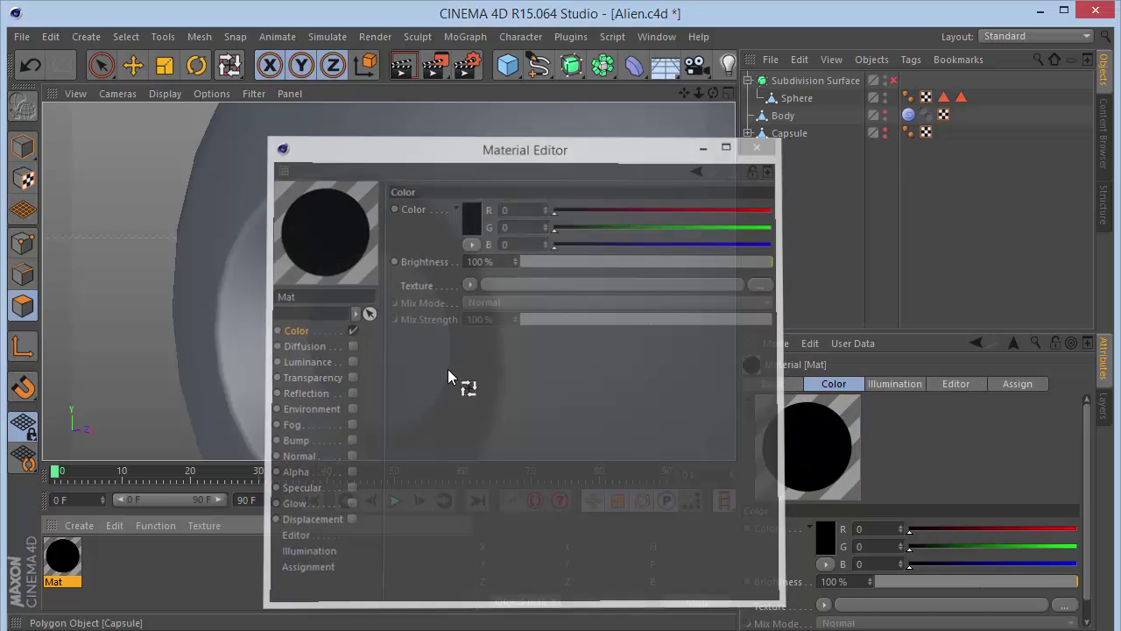
# - Rename the black material as Pupil
pyautogui.doubleClick(67, 559)
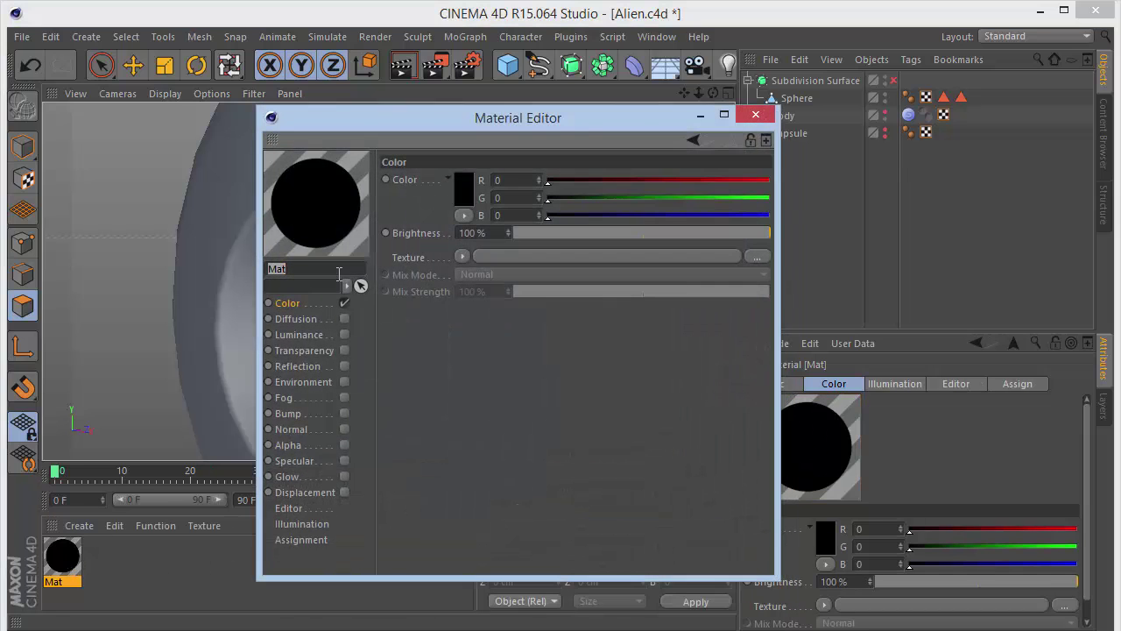
pyautogui.click(339, 274)
pyautogui.write('Oupil')
pyautogui.press('Return')
pyautogui.moveTo(299, 262); pyautogui.dragTo(208, 262)
pyautogui.write('Pupil')
pyautogui.press('Return')
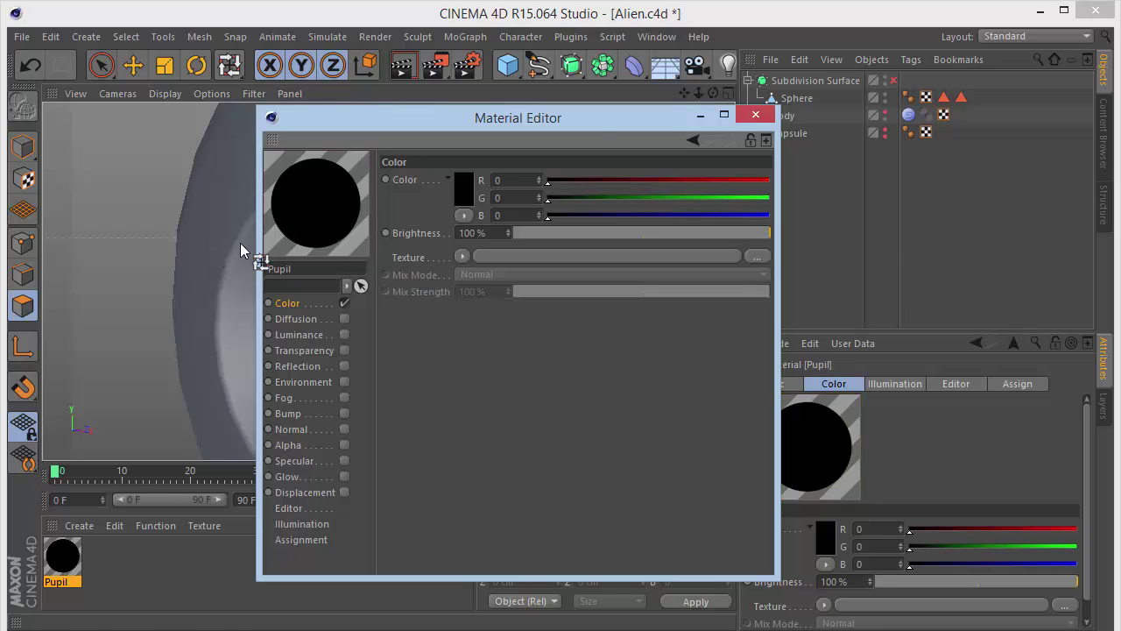
pyautogui.click(755, 116)
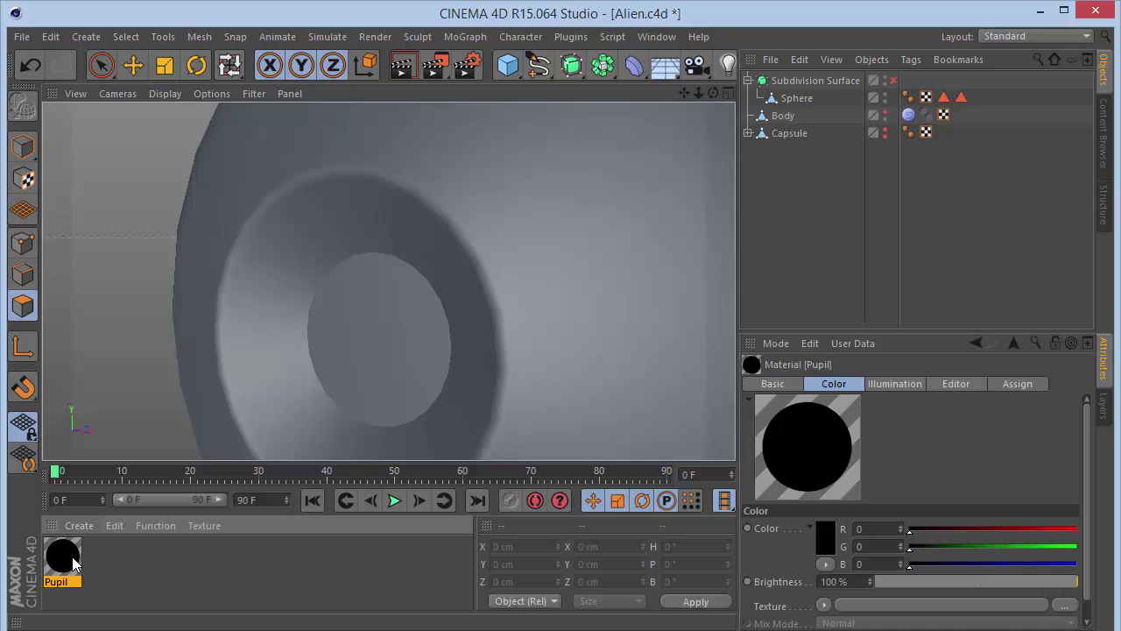
# - Apply the Pupil material to the eye sphere and restrict it to the Pupil polygon selection
pyautogui.moveTo(837, 68); pyautogui.dragTo(800, 99)
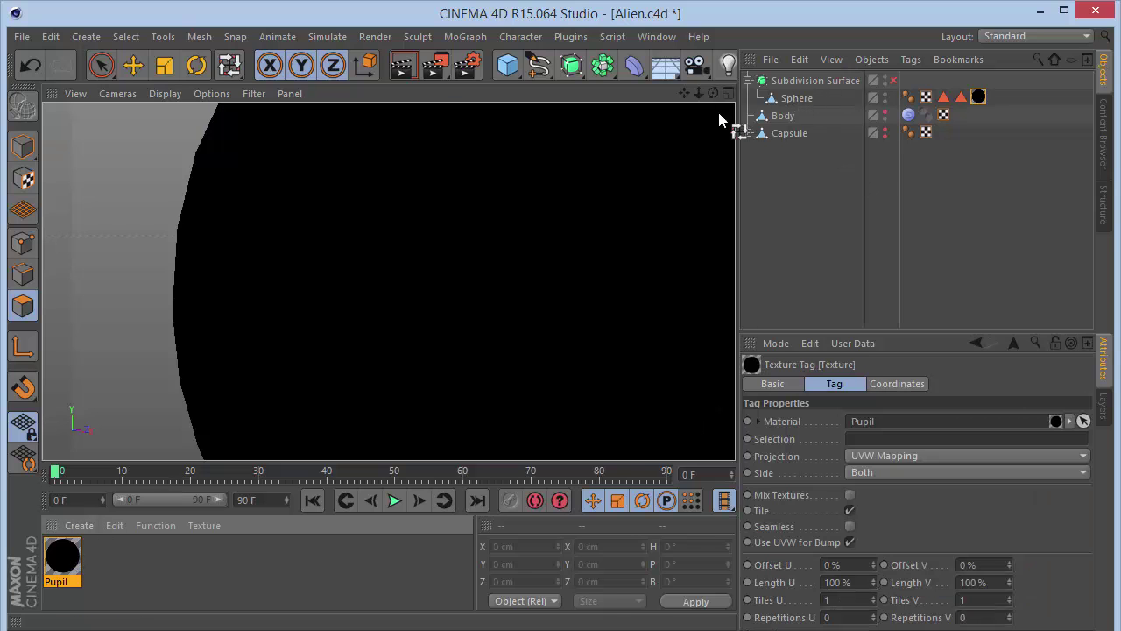
pyautogui.moveTo(698, 93); pyautogui.dragTo(734, 93)
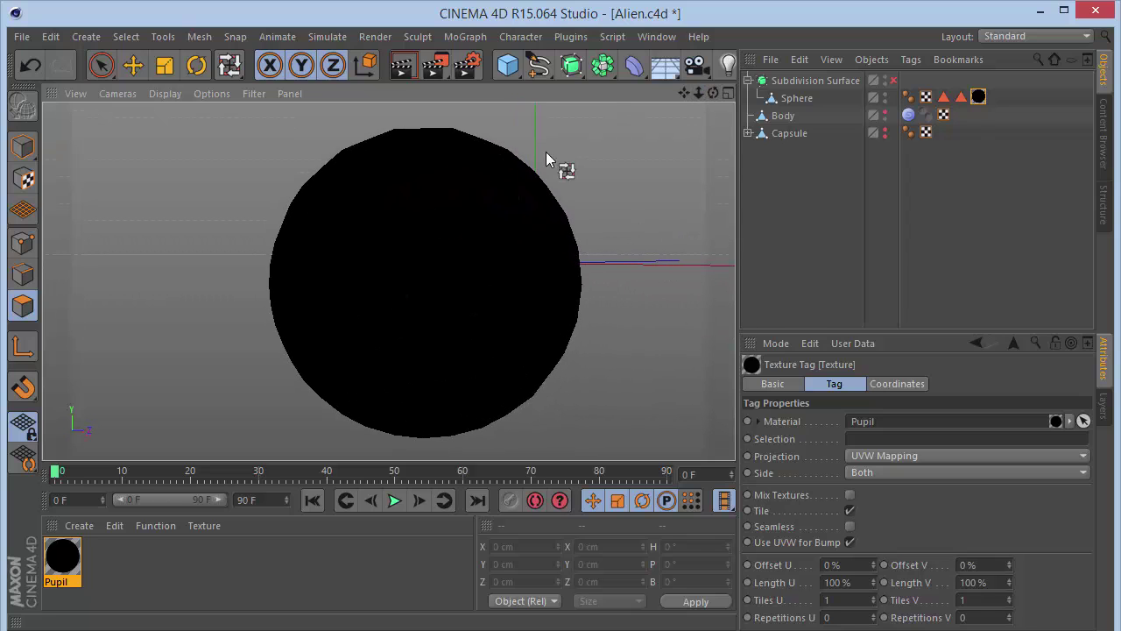
pyautogui.click(980, 100)
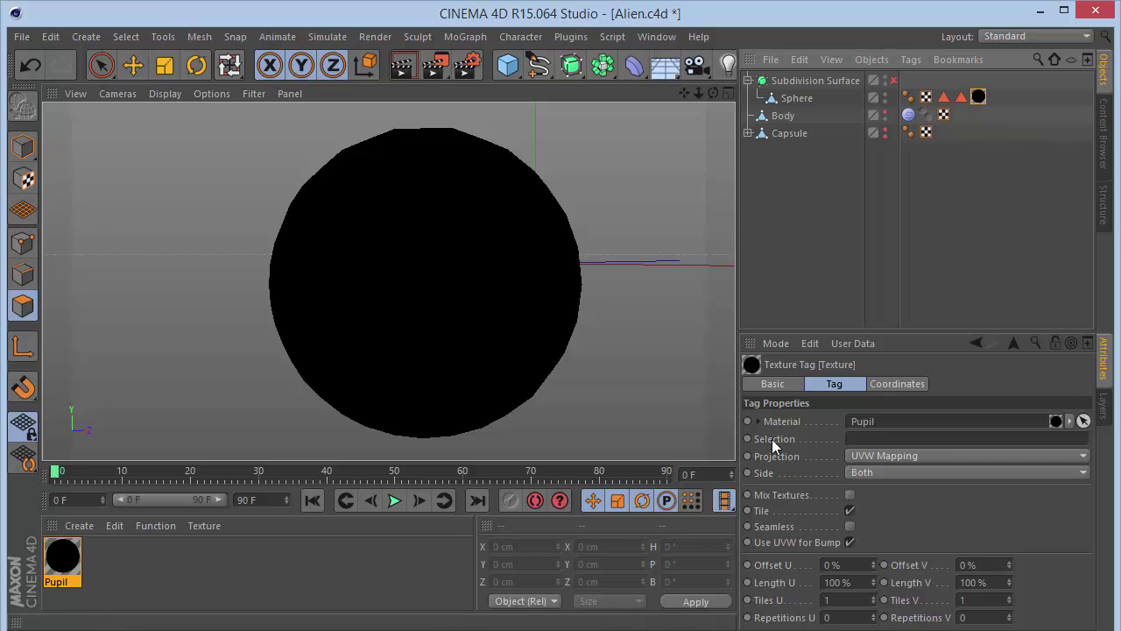
pyautogui.moveTo(944, 96); pyautogui.dragTo(909, 365)
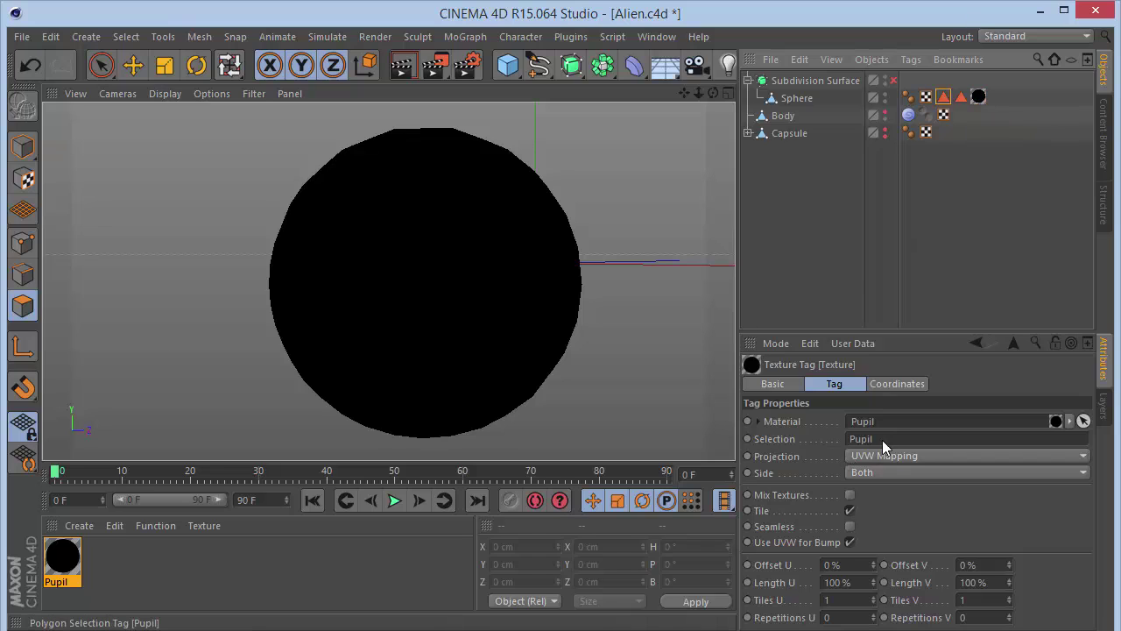
pyautogui.click(814, 261)
pyautogui.scroll(3, 283, 298)
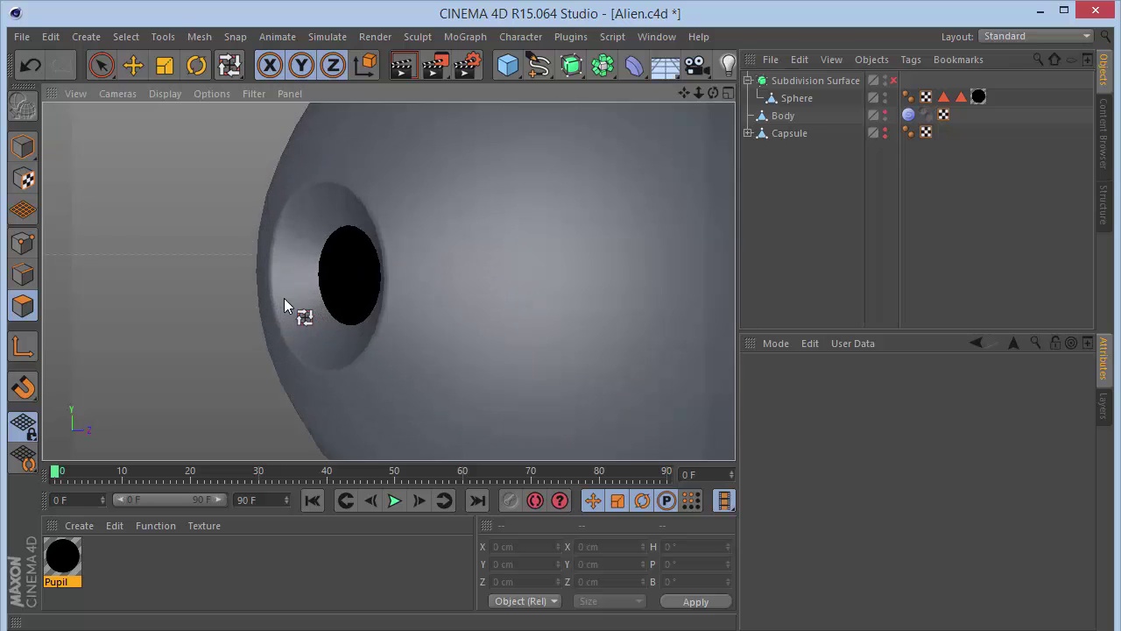
pyautogui.moveTo(713, 93); pyautogui.dragTo(746, 95)
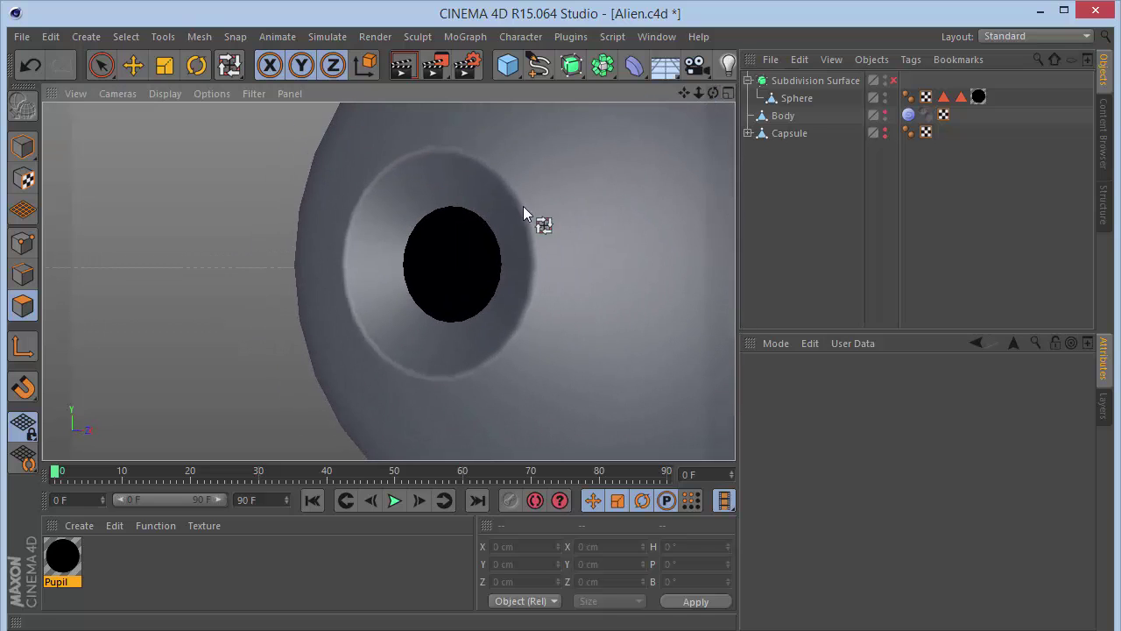
# - Create a new material and name it Eye Main
pyautogui.doubleClick(135, 554)
pyautogui.doubleClick(61, 557)
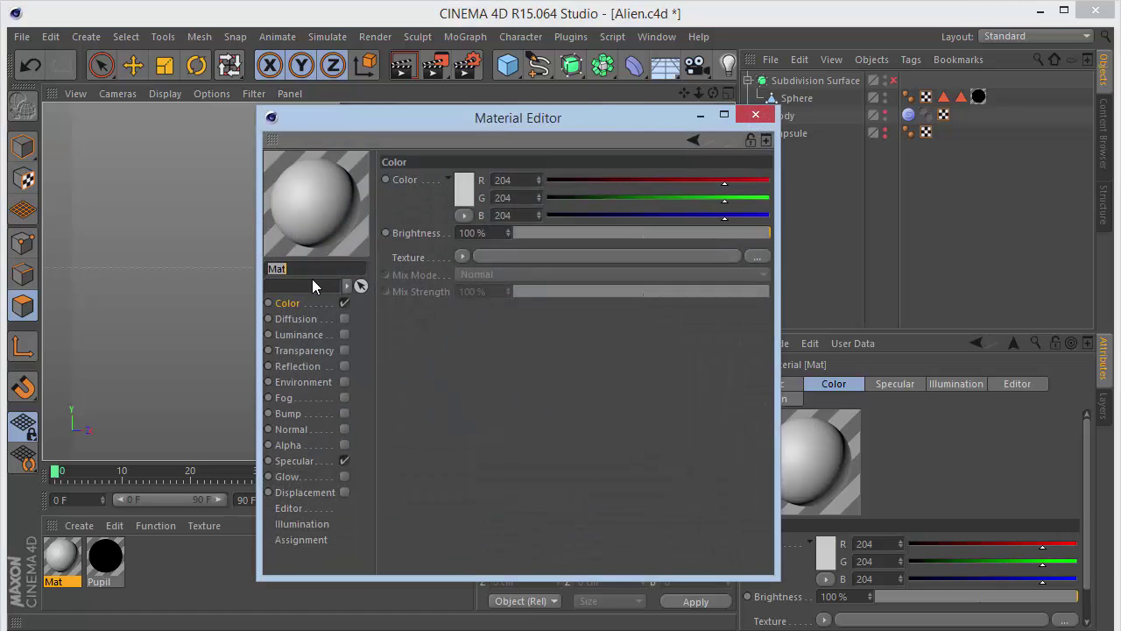
pyautogui.write('Eye Main')
pyautogui.press('Return')
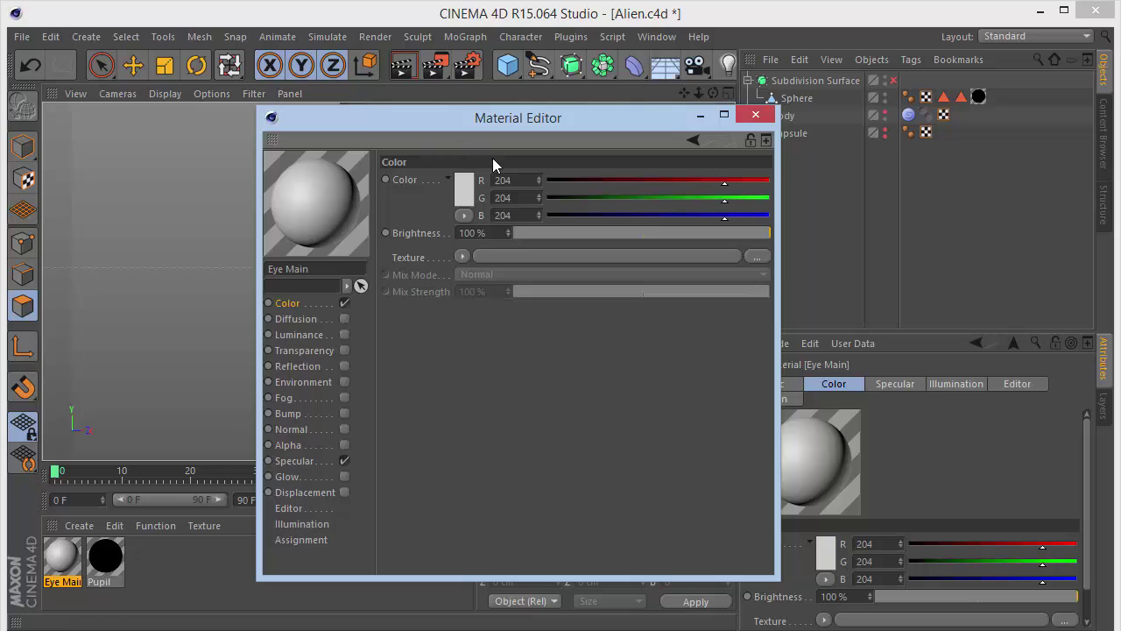
# - Set the Eye Main material's colour to grey with RGB values 190, 190, 190
pyautogui.write('190')
pyautogui.press('Tab')
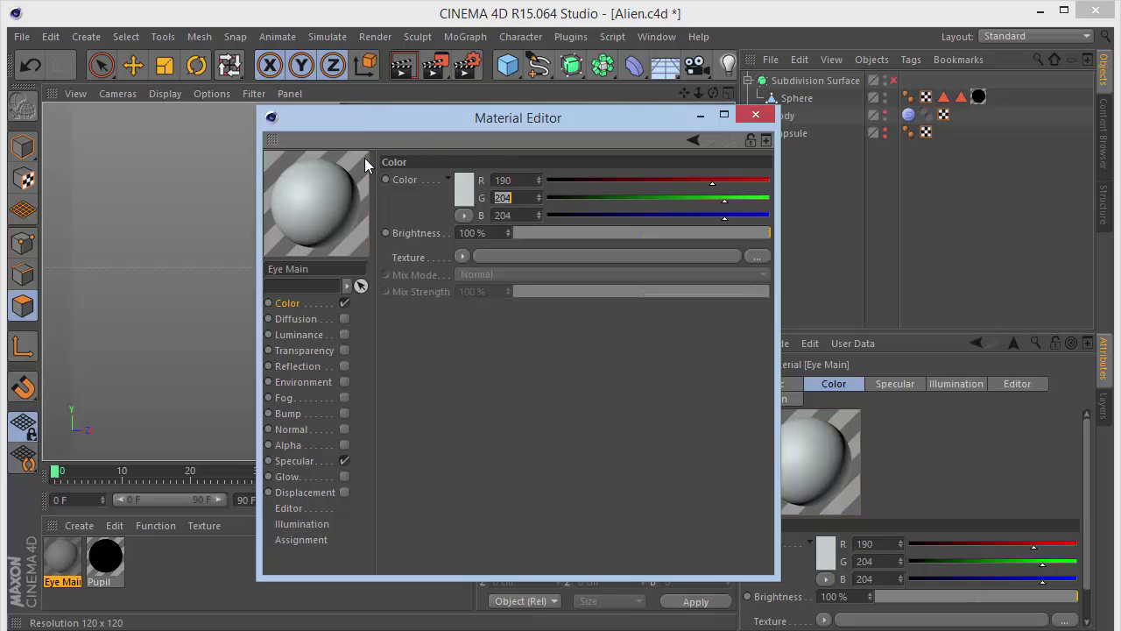
pyautogui.write('0')
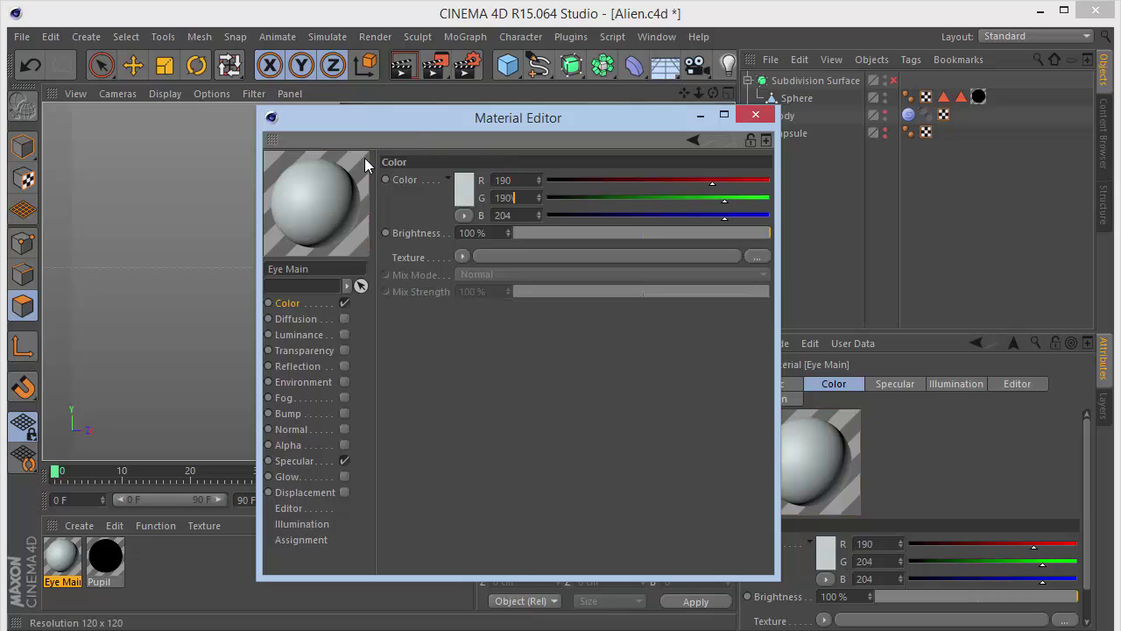
pyautogui.press('Return')
pyautogui.click(529, 196)
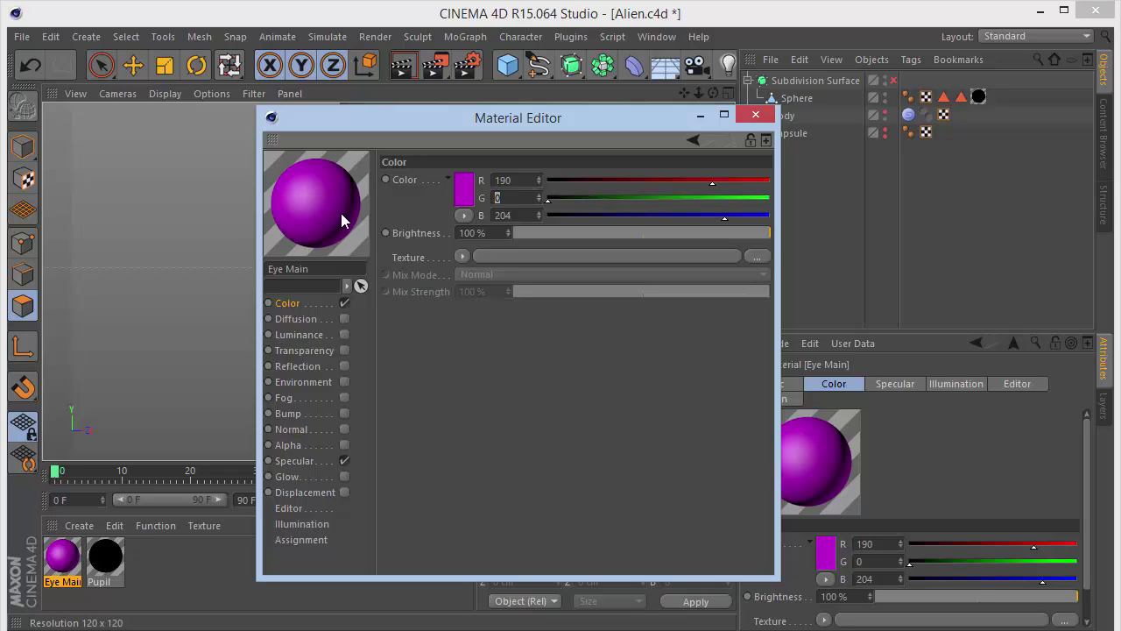
pyautogui.write('190')
pyautogui.press('Tab')
pyautogui.write('190')
pyautogui.press('Return')
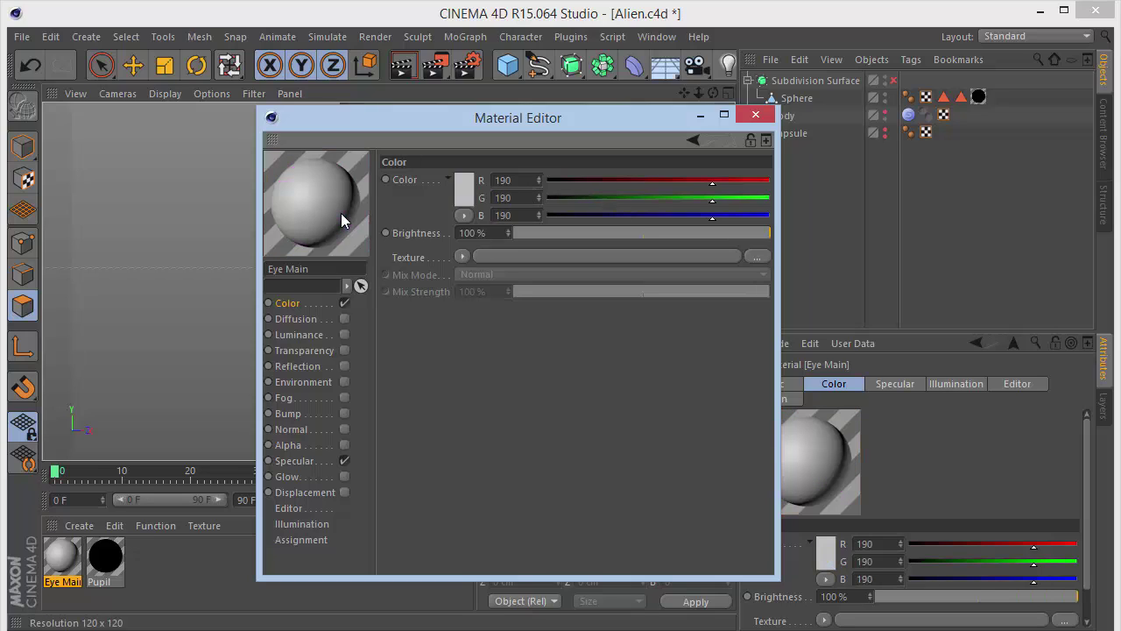
# - Set the Eye Main material's specular width to 35% and its specular height to 30%
pyautogui.click(298, 460)
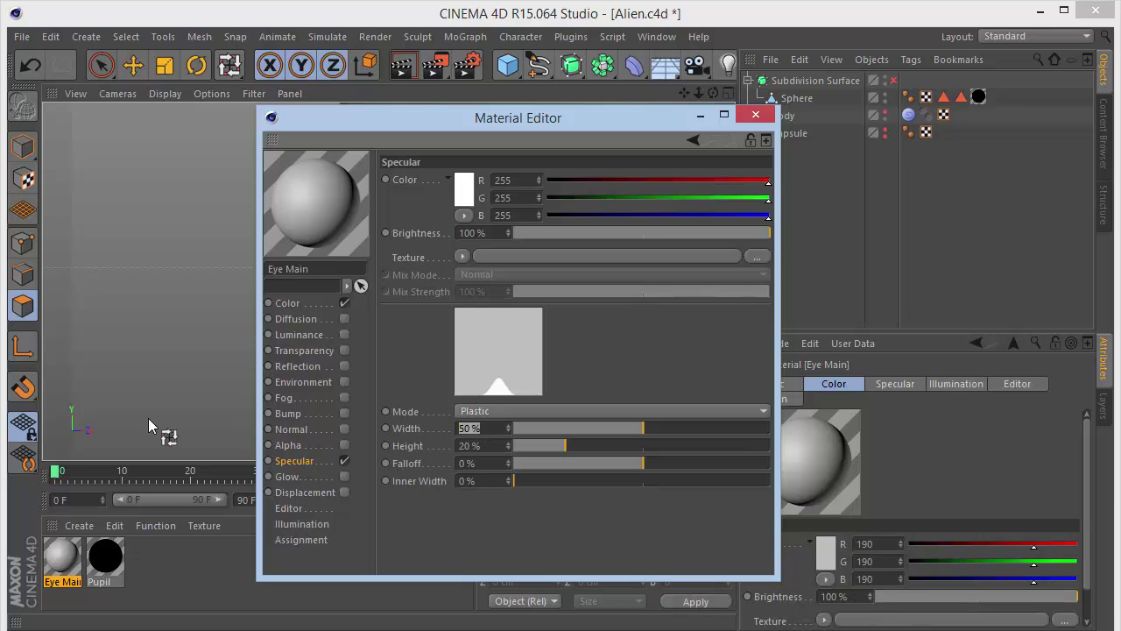
pyautogui.write('35')
pyautogui.press('Tab')
pyautogui.write('30')
pyautogui.press('Return')
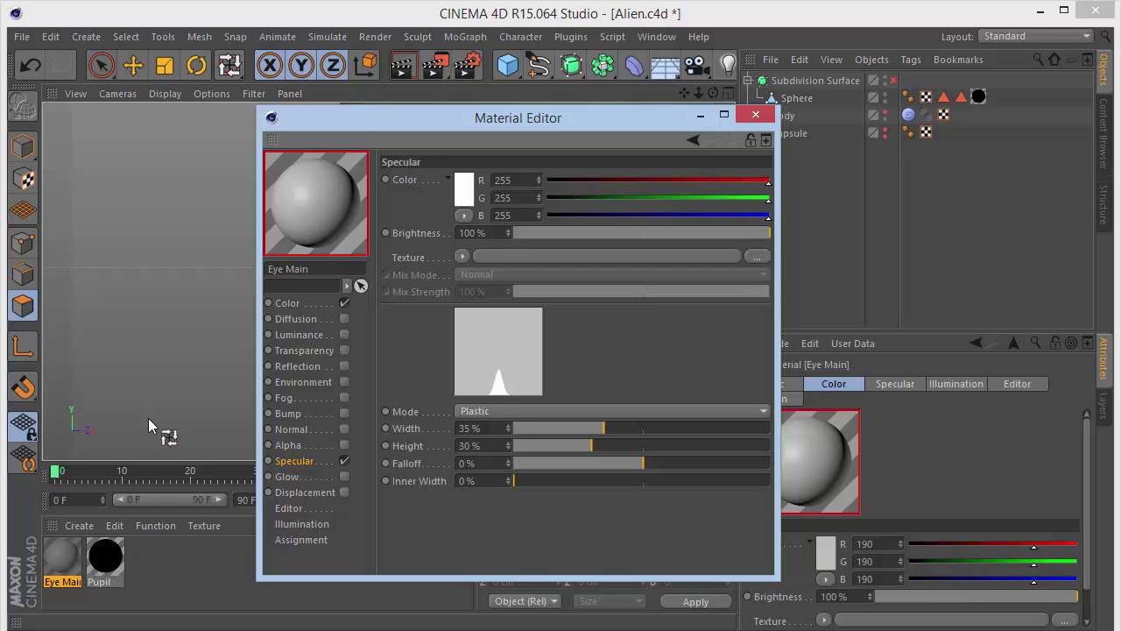
# - Enable reflection on the Eye Main material with a brightness of 40%
pyautogui.click(344, 366)
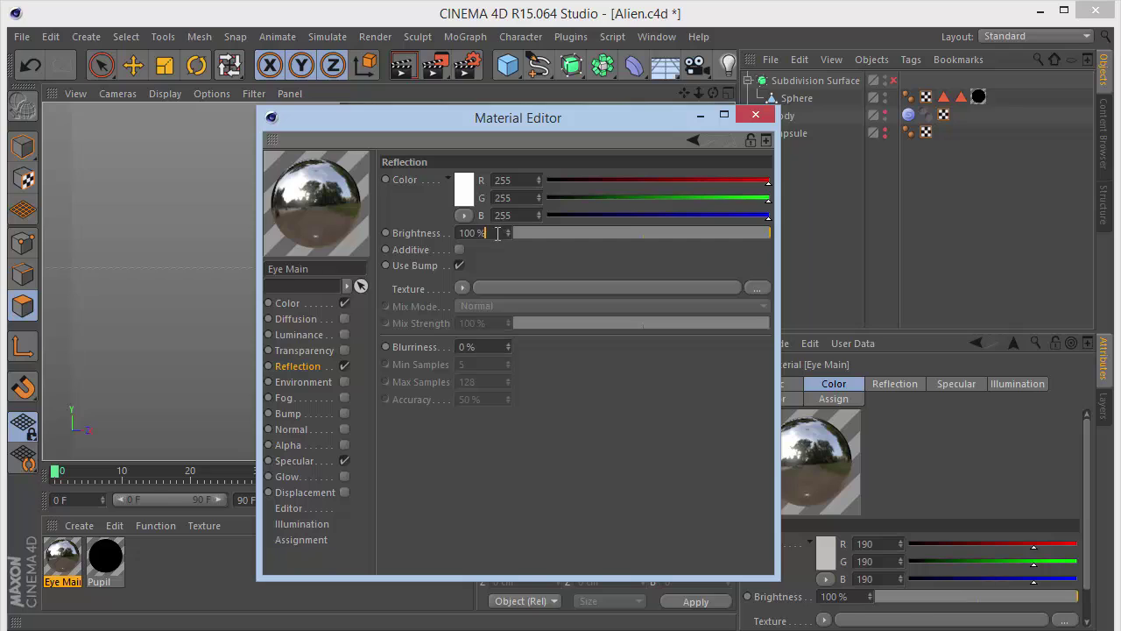
pyautogui.write('40')
pyautogui.press('Return')
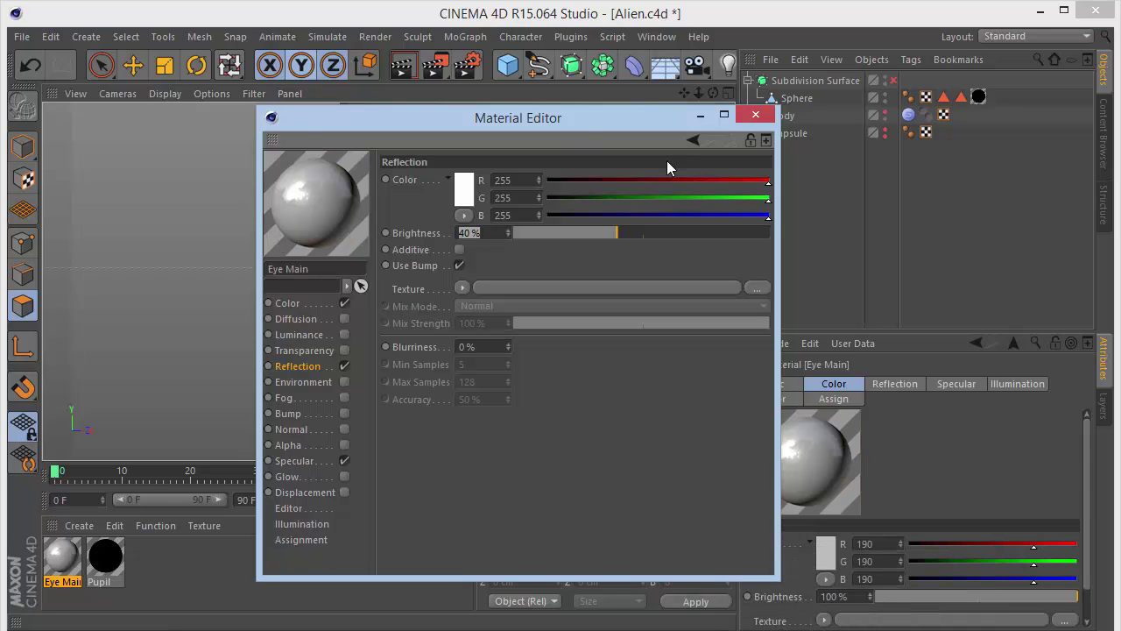
pyautogui.click(746, 117)
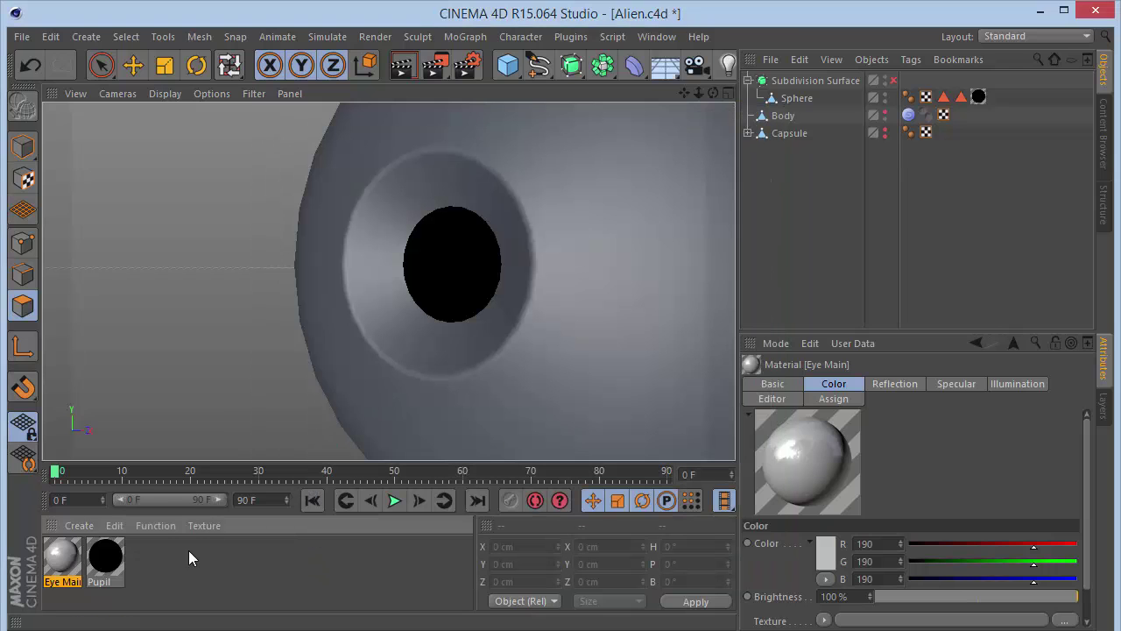
# - Create a new material and name it Body
pyautogui.doubleClick(179, 561)
pyautogui.doubleClick(63, 559)
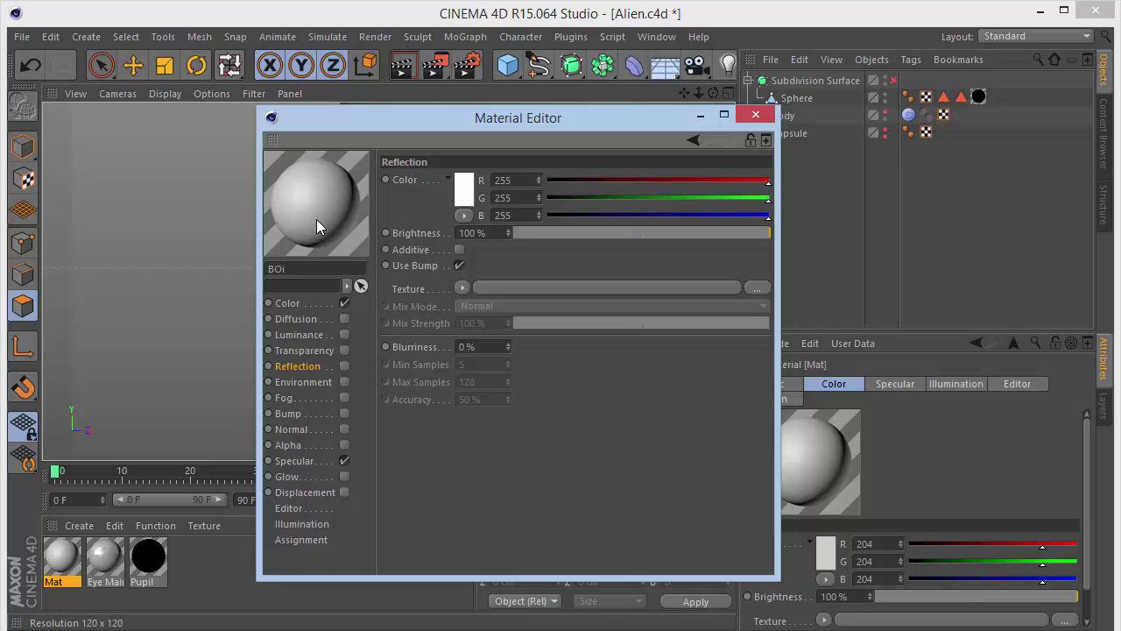
pyautogui.press('BackSpace')
pyautogui.press('BackSpace')
pyautogui.write('o')
pyautogui.press('BackSpace')
# - Set the Body material's colour to blue with RGB values 55, 60, 220
pyautogui.click(307, 305)
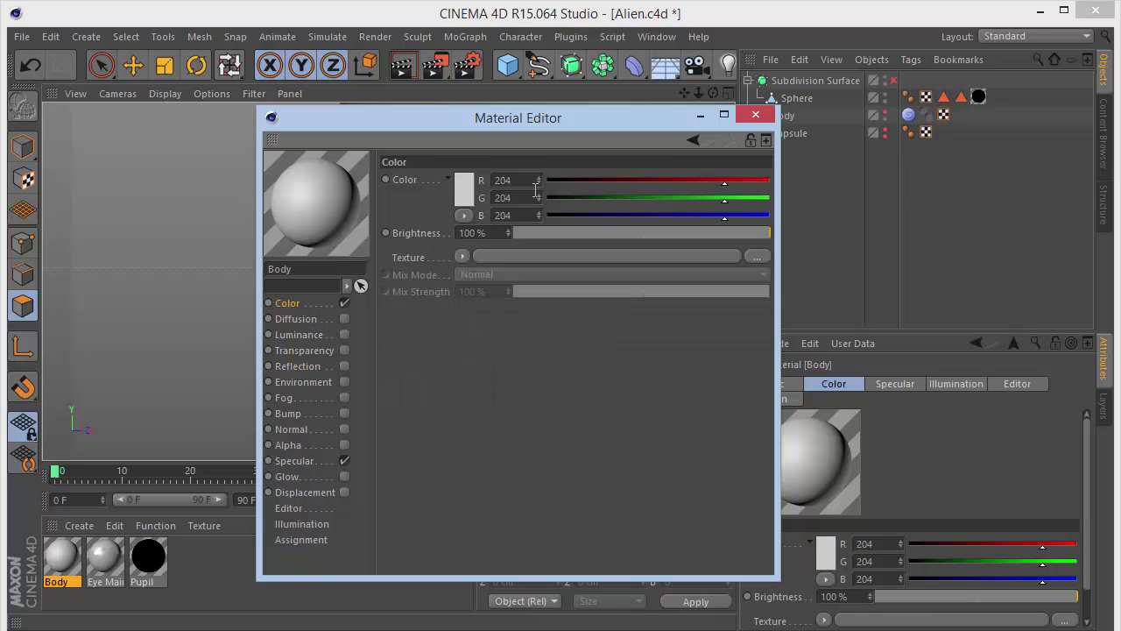
pyautogui.click(463, 195)
pyautogui.click(522, 185)
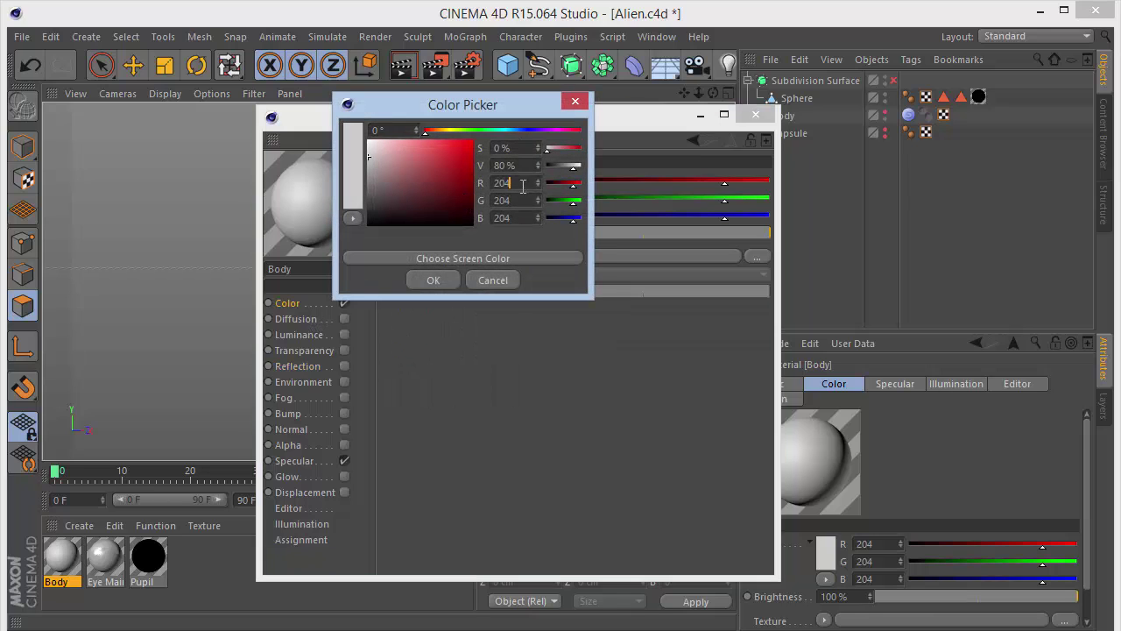
pyautogui.write('55')
pyautogui.press('Return')
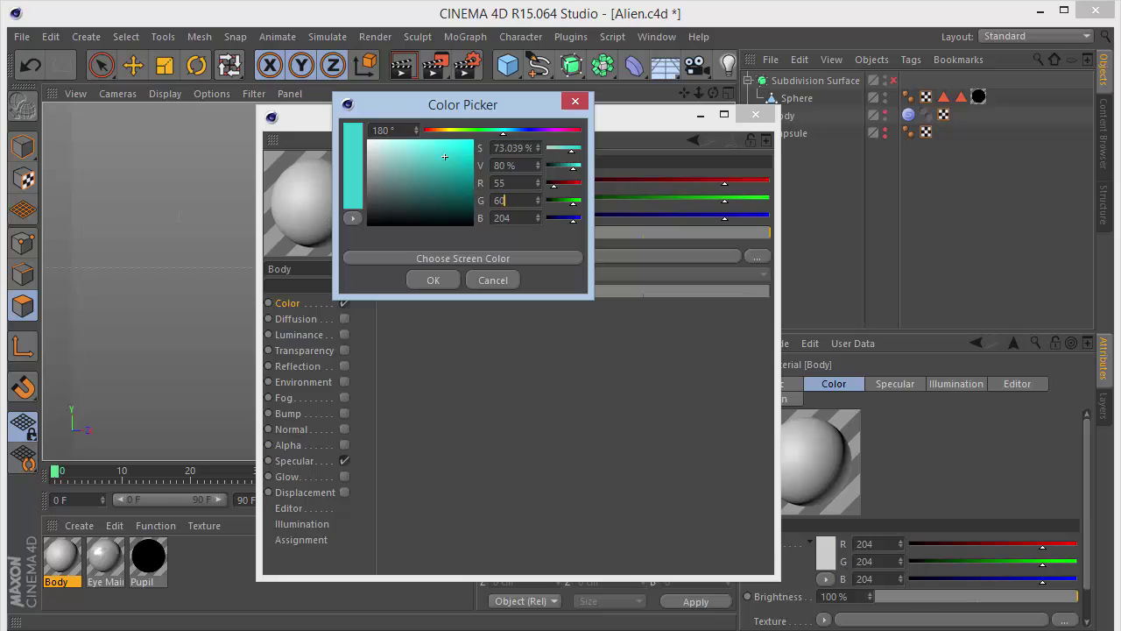
pyautogui.press('Tab')
pyautogui.write('220')
pyautogui.press('Return')
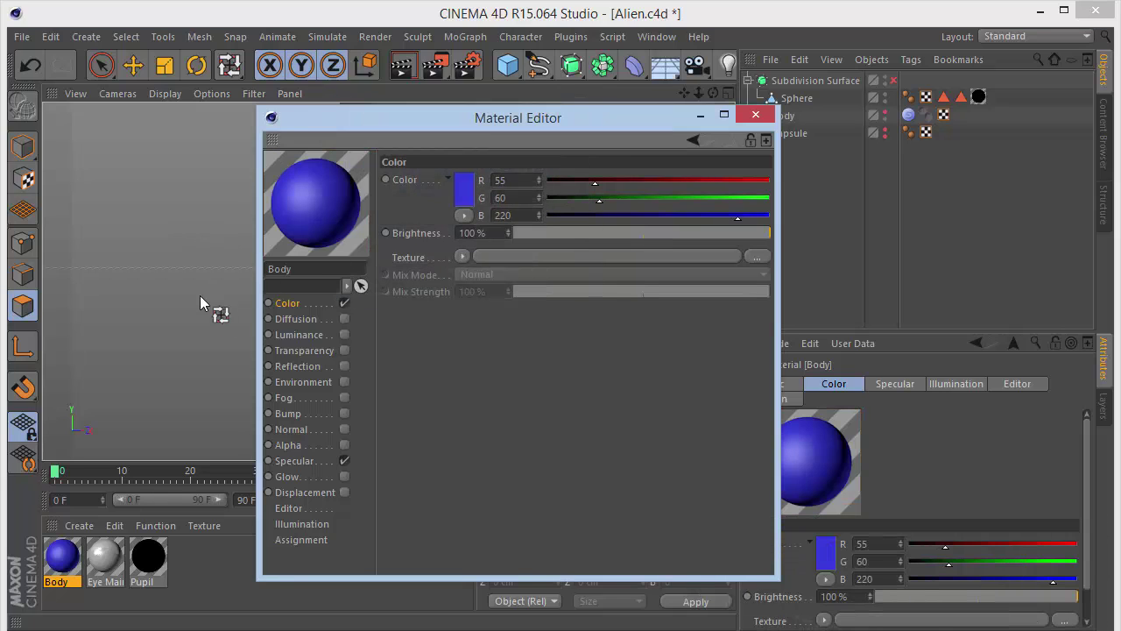
# - Create a new material and name it iris
pyautogui.doubleClick(188, 611)
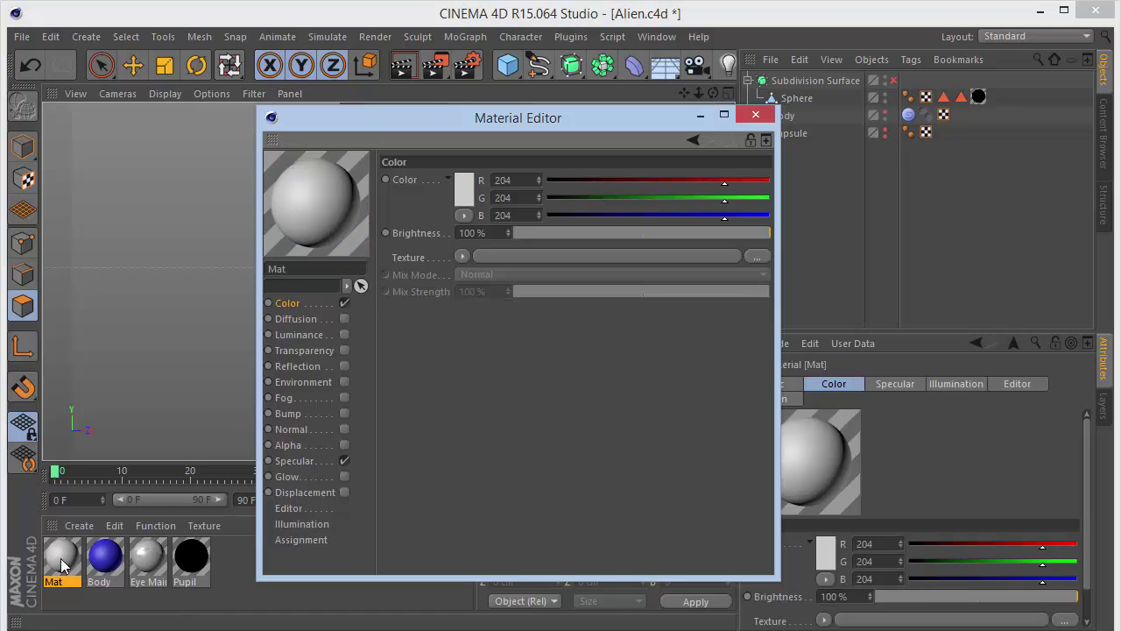
pyautogui.write('iris')
pyautogui.click(180, 250)
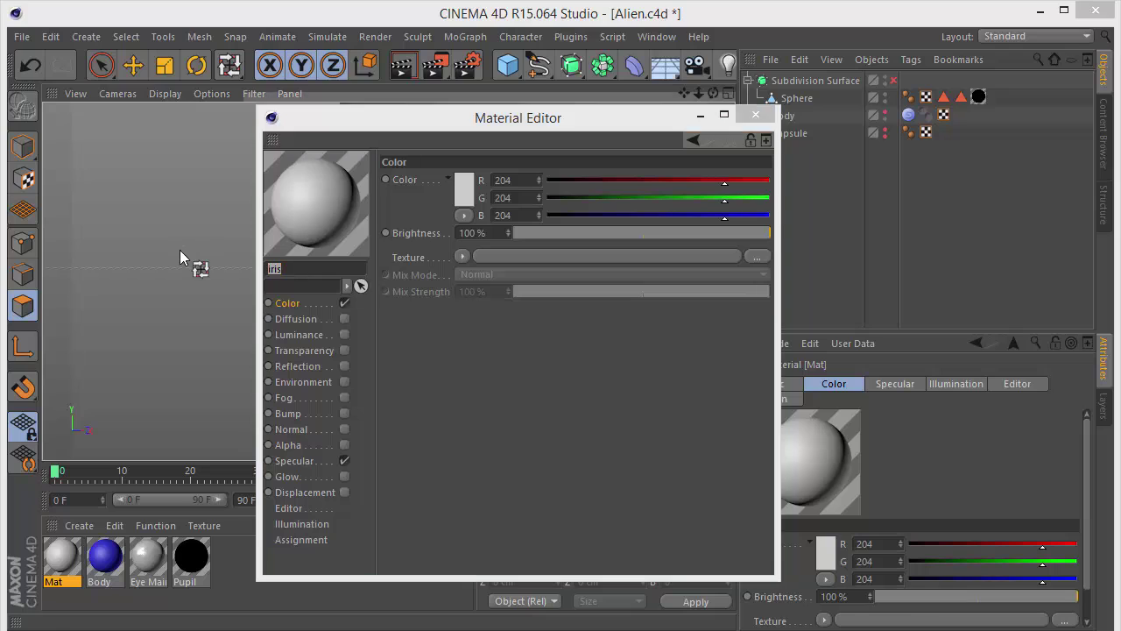
pyautogui.click(288, 269)
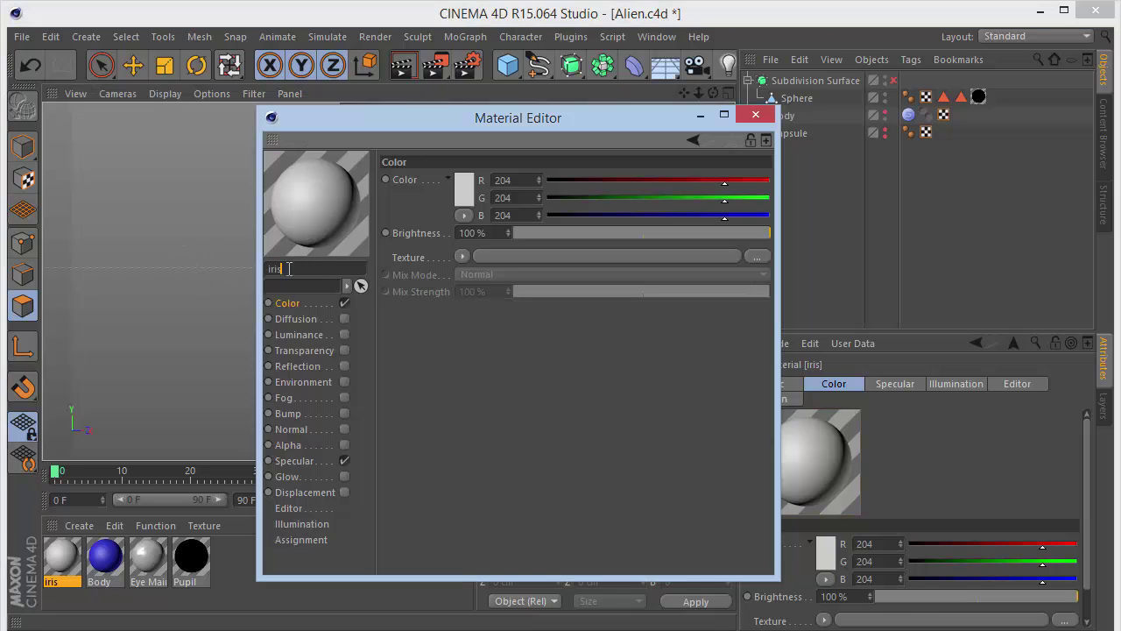
pyautogui.write('S')
pyautogui.press('BackSpace')
pyautogui.press('BackSpace')
pyautogui.press('r')
pyautogui.press('i')
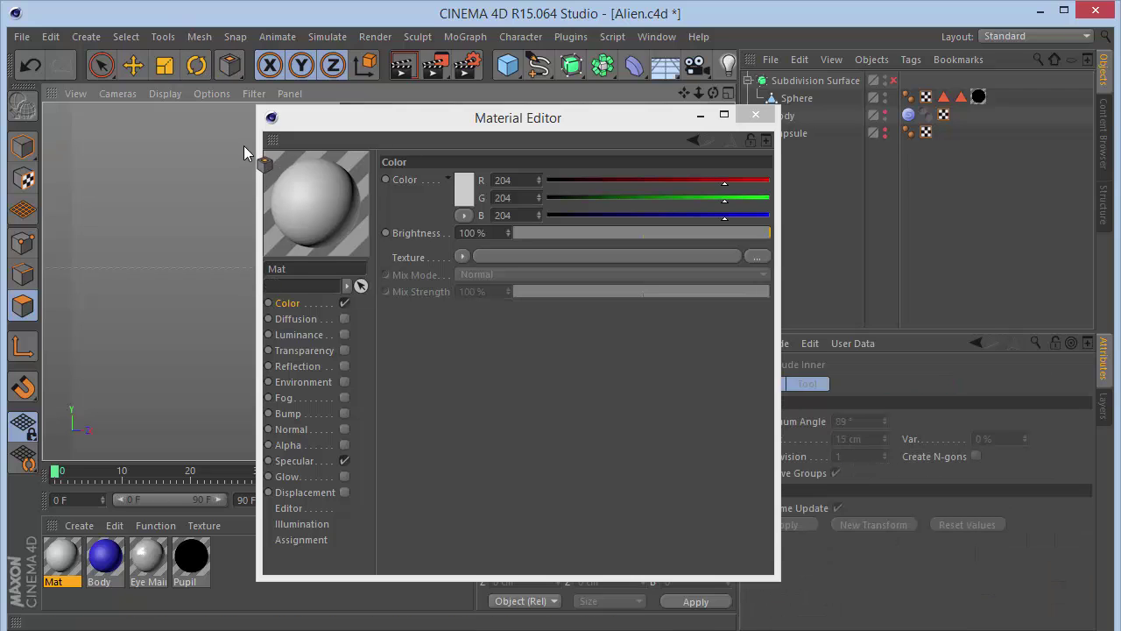
pyautogui.click(104, 75)
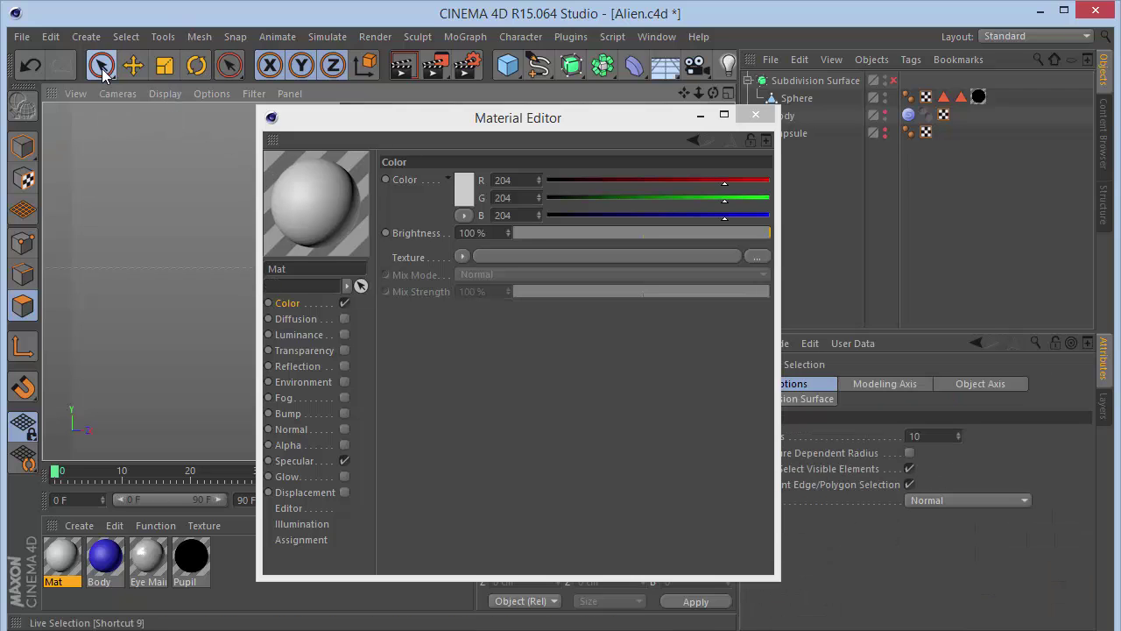
# - Rename the new material Iris
pyautogui.doubleClick(308, 269)
pyautogui.write('Iris')
pyautogui.press('Return')
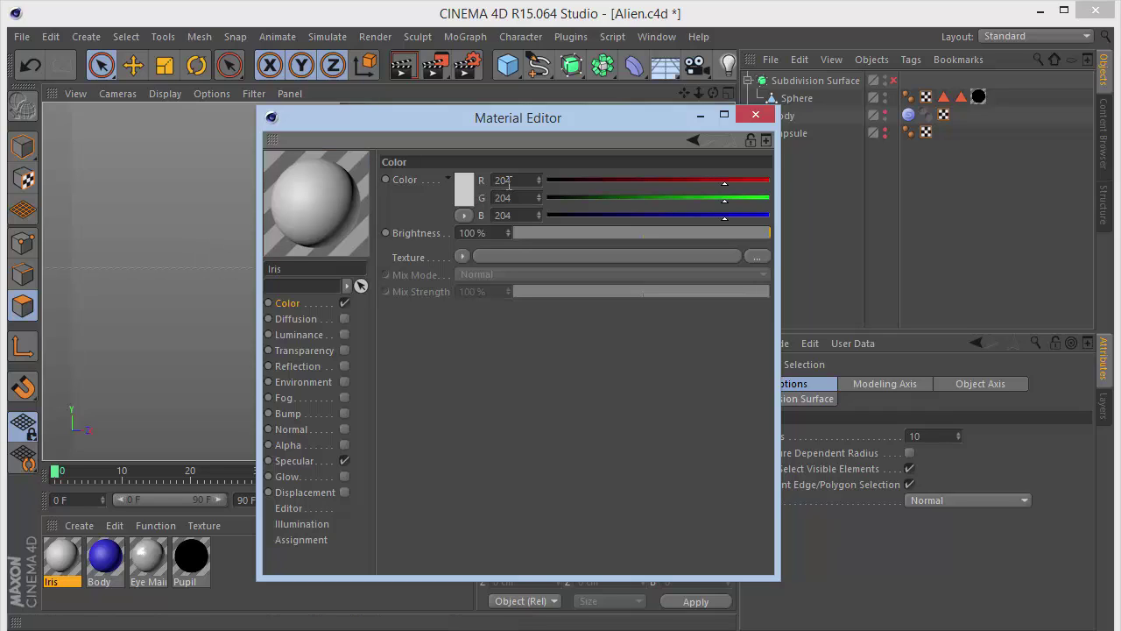
# - Set both the green and blue values of the Iris material's colour to 20 and close the editor
pyautogui.write('20')
pyautogui.press('Tab')
pyautogui.write('20')
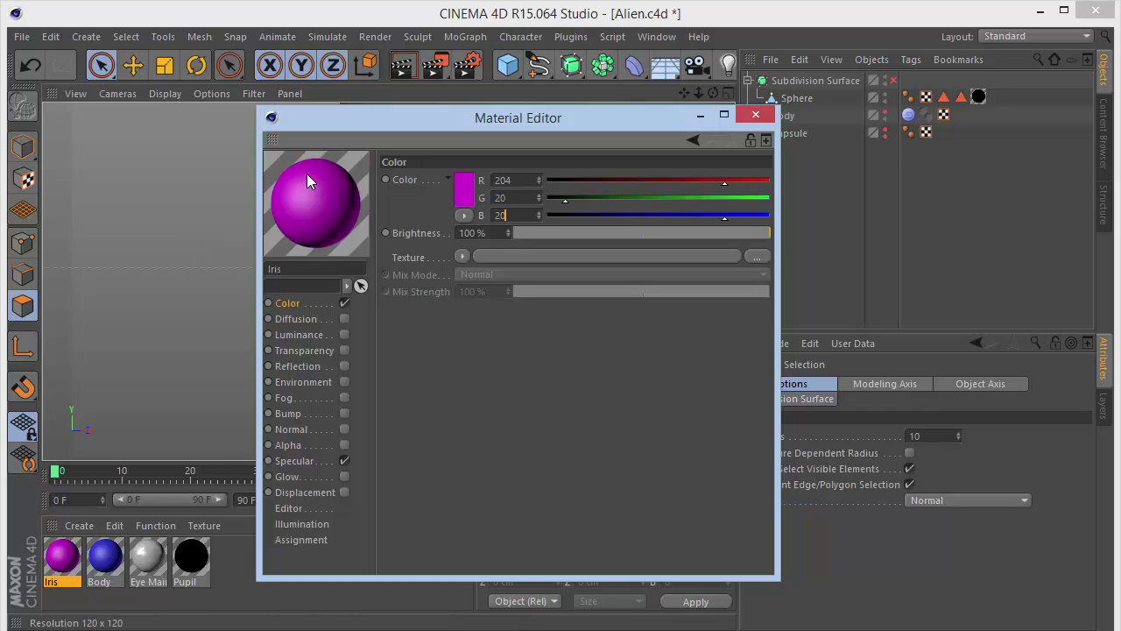
pyautogui.press('Return')
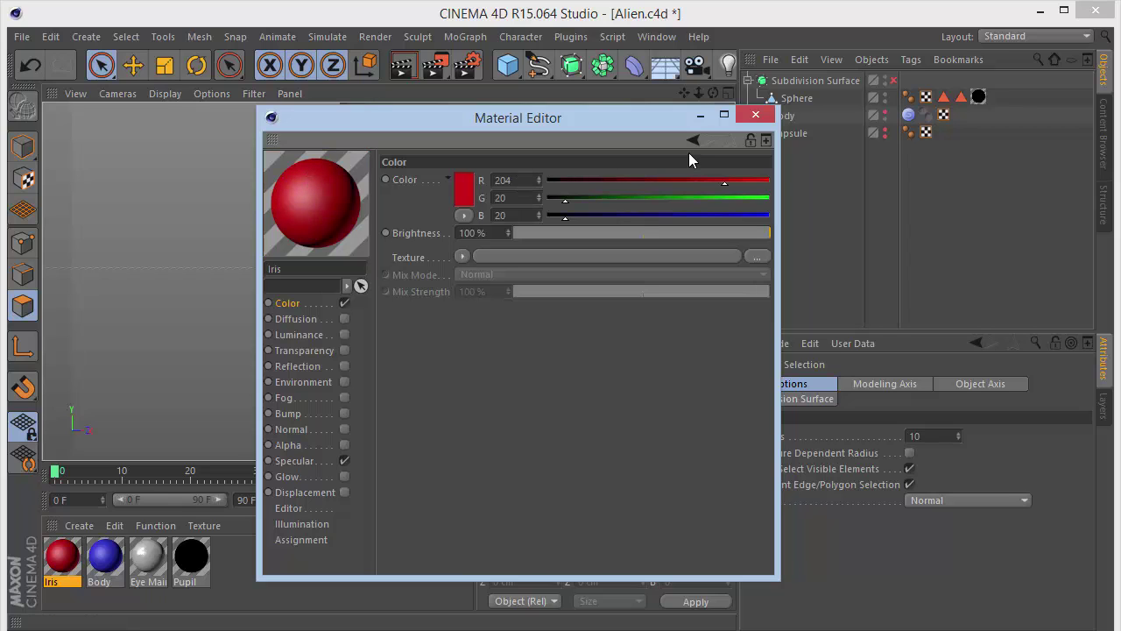
pyautogui.click(753, 115)
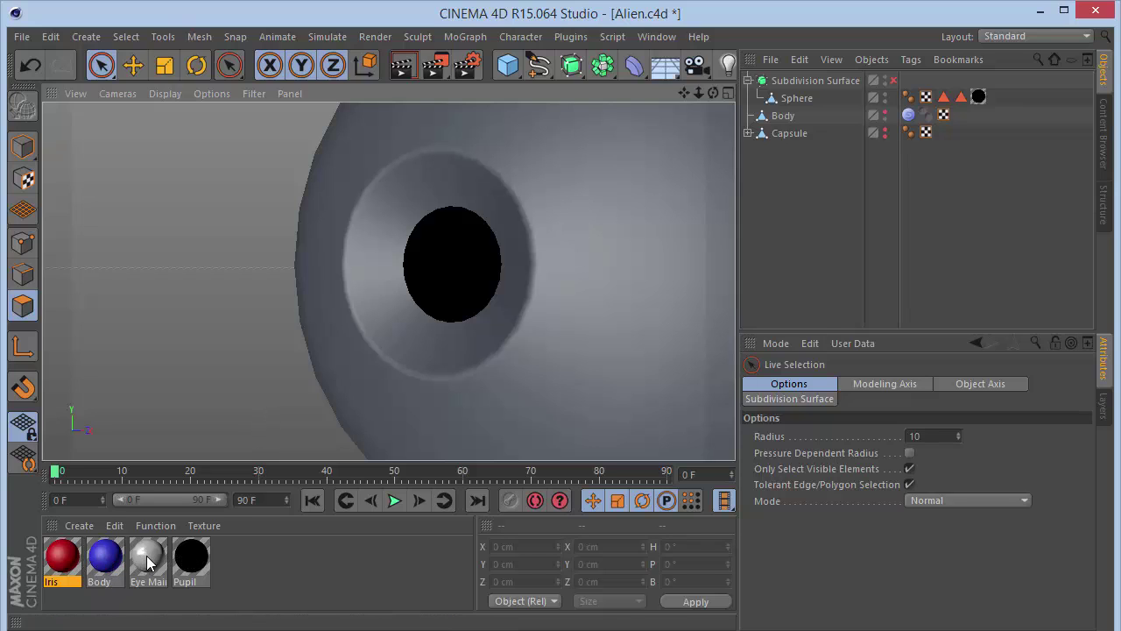
# - Assign the Eye Main material to the Sphere and the Iris material to the Sphere's stored iris-ring polygon selection
pyautogui.moveTo(148, 563); pyautogui.dragTo(784, 100)
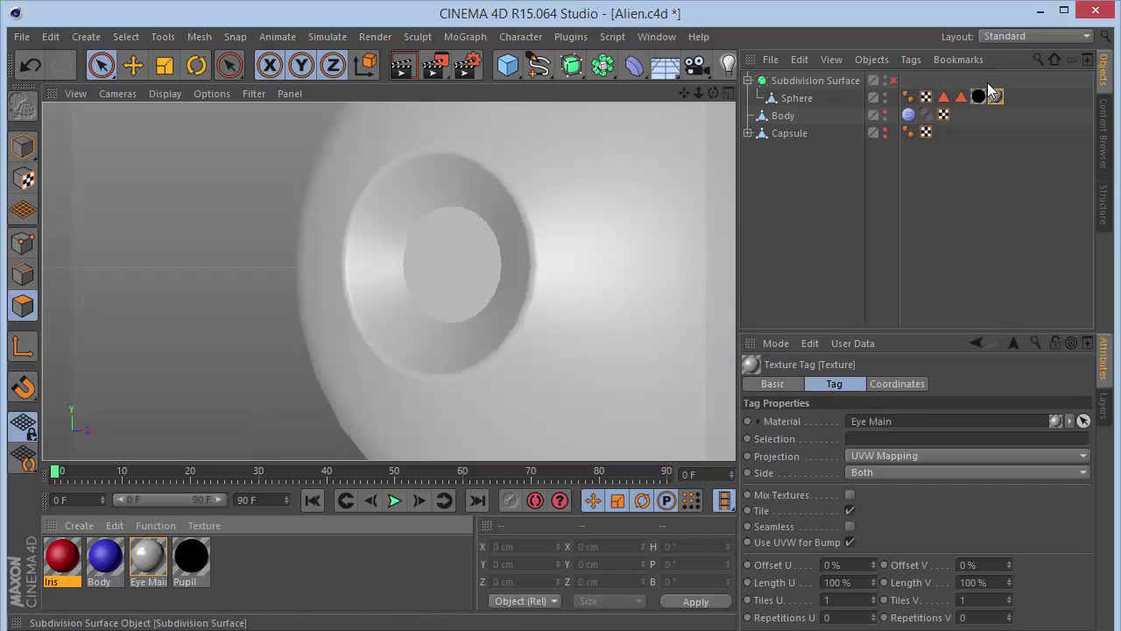
pyautogui.click(839, 98)
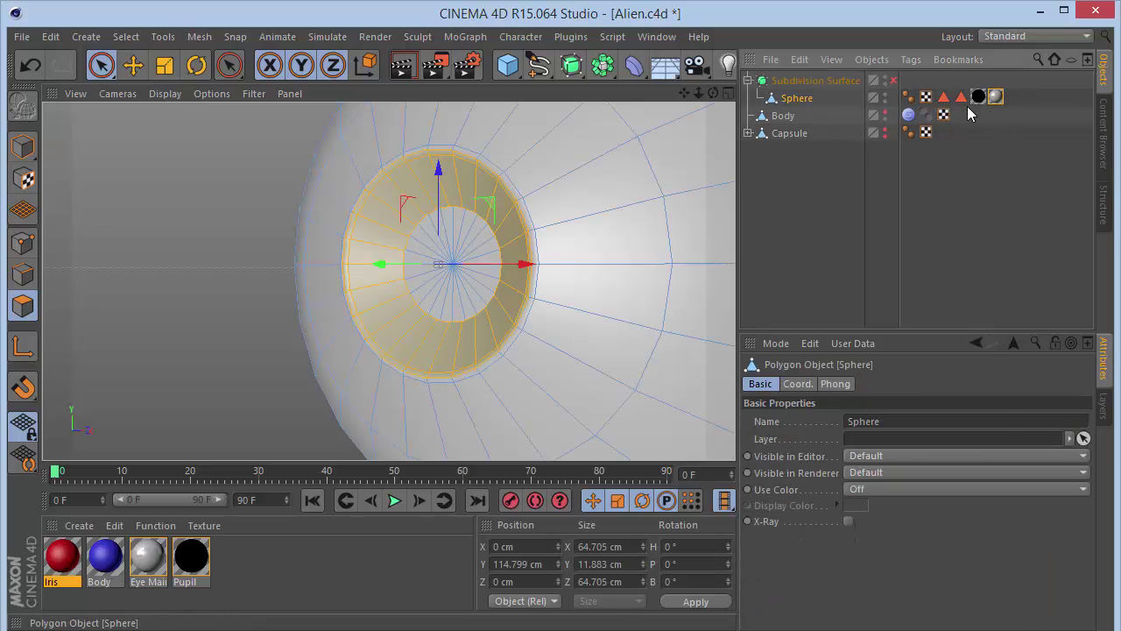
pyautogui.click(995, 98)
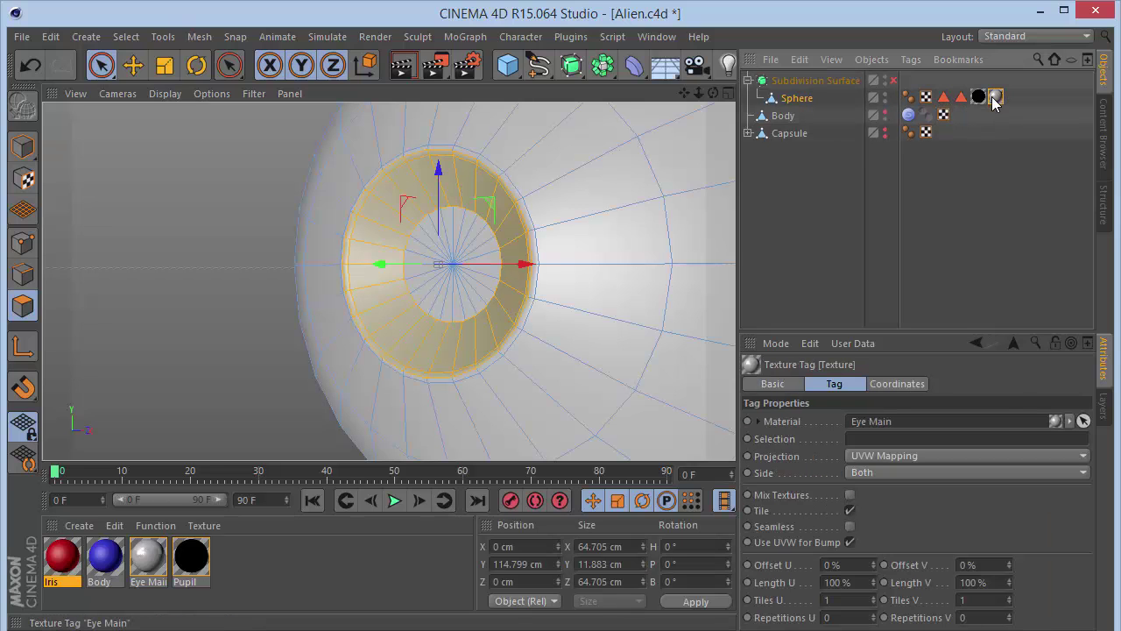
pyautogui.moveTo(62, 557); pyautogui.dragTo(785, 103)
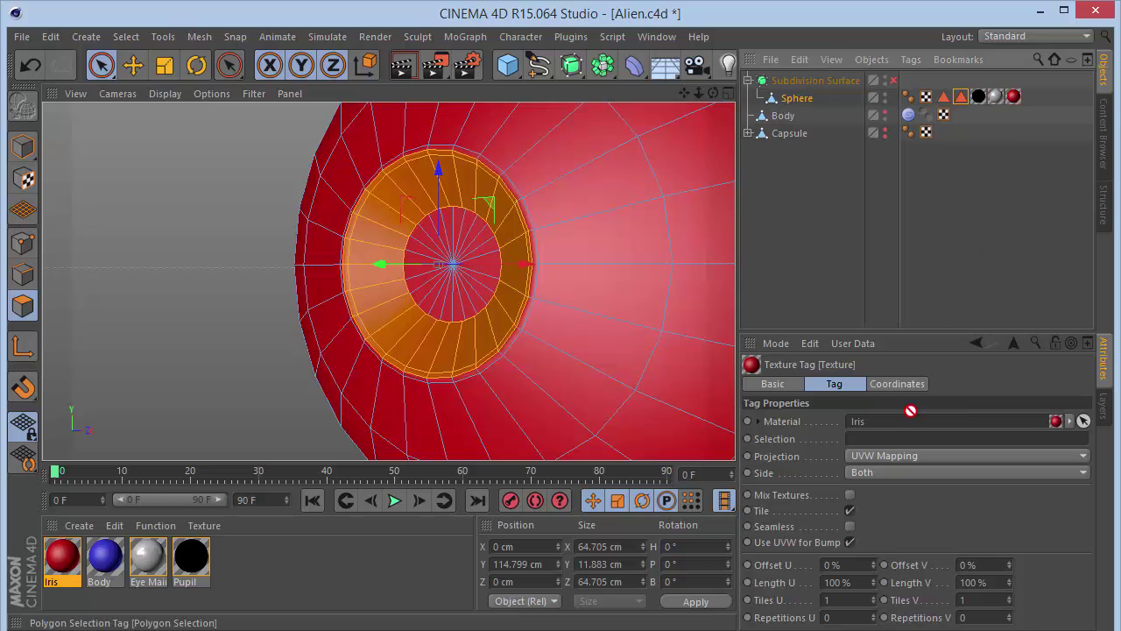
pyautogui.click(825, 324)
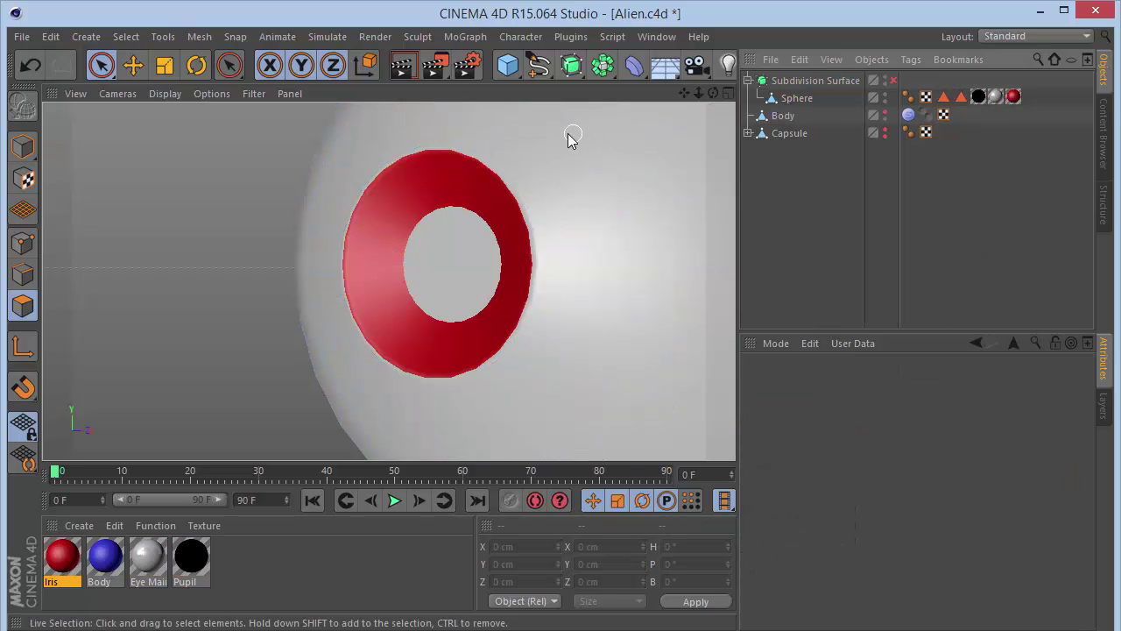
# - Move the Sphere's Eye Main texture tag ahead of its polygon selection tags and the Pupil texture tag
pyautogui.click(996, 97)
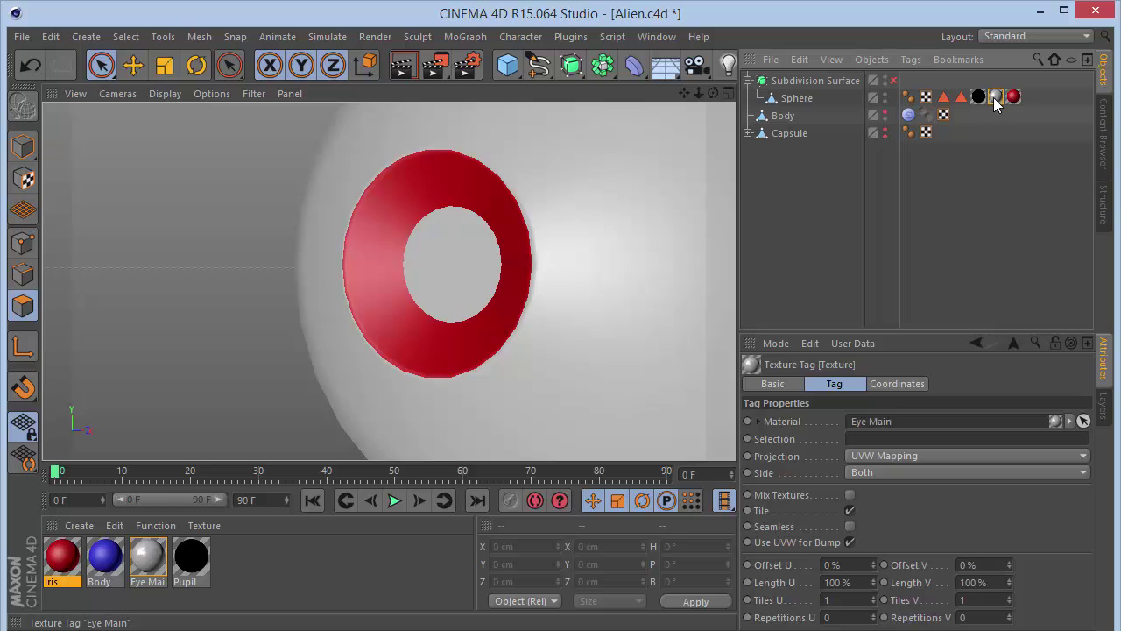
pyautogui.moveTo(953, 101); pyautogui.dragTo(938, 98)
pyautogui.click(958, 179)
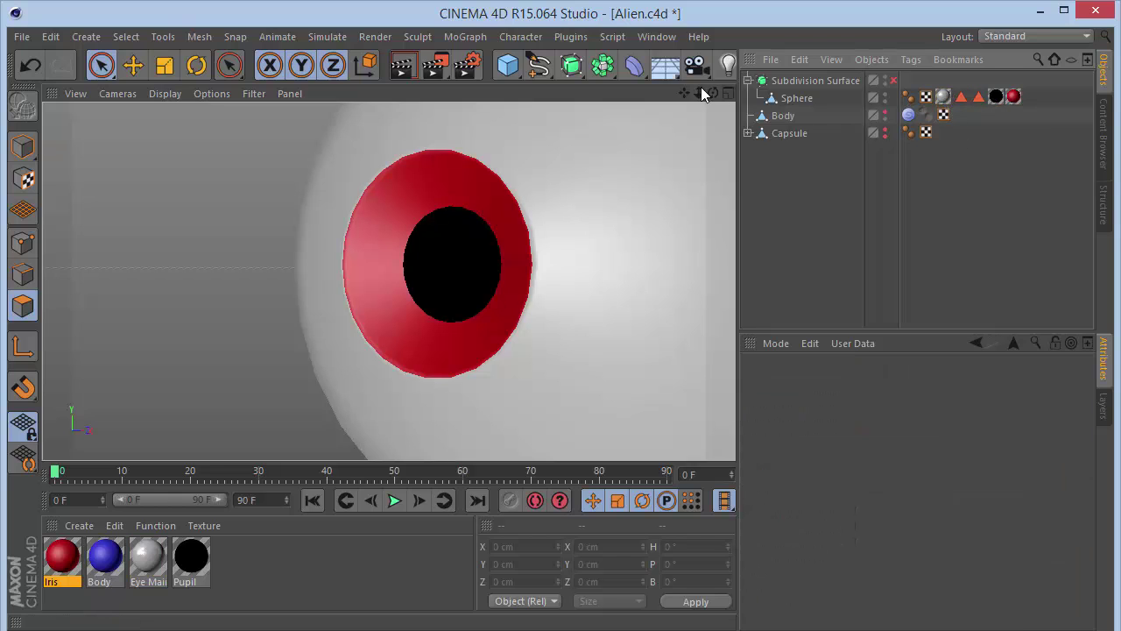
pyautogui.moveTo(699, 92)
pyautogui.mouseDown()
pyautogui.moveTo(665, 95)
pyautogui.moveTo(706, 105)
pyautogui.moveTo(747, 145)
pyautogui.moveTo(735, 88)
pyautogui.moveTo(717, 91)
pyautogui.mouseUp()
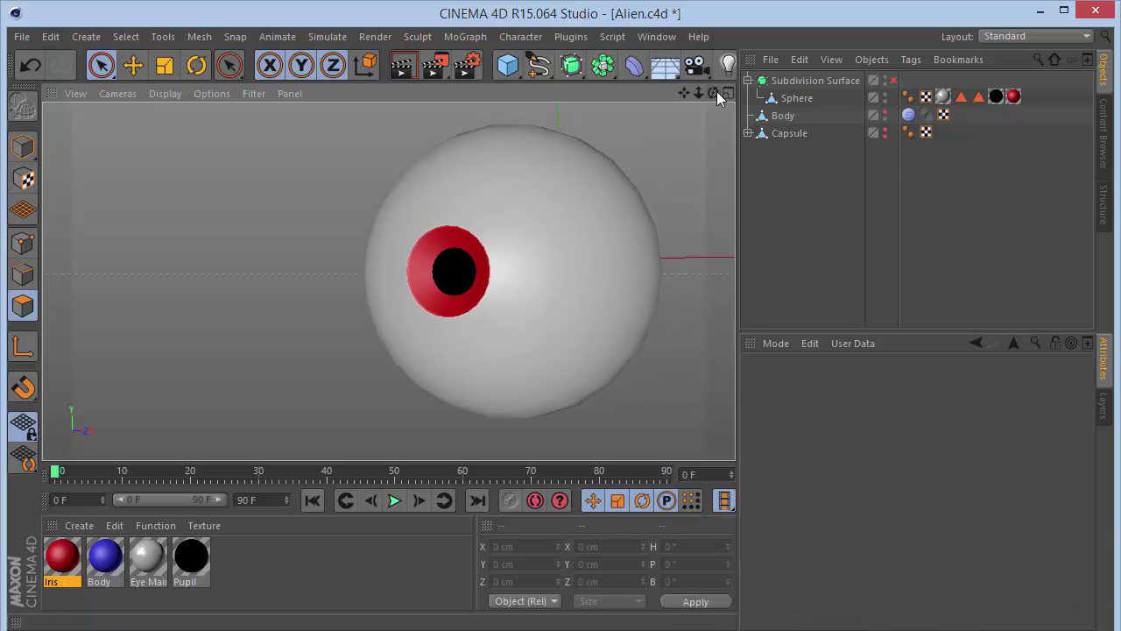
# - Set the Iris material's colour to a muted red with RGB values 180, 50, 50 and close the editor
pyautogui.doubleClick(65, 554)
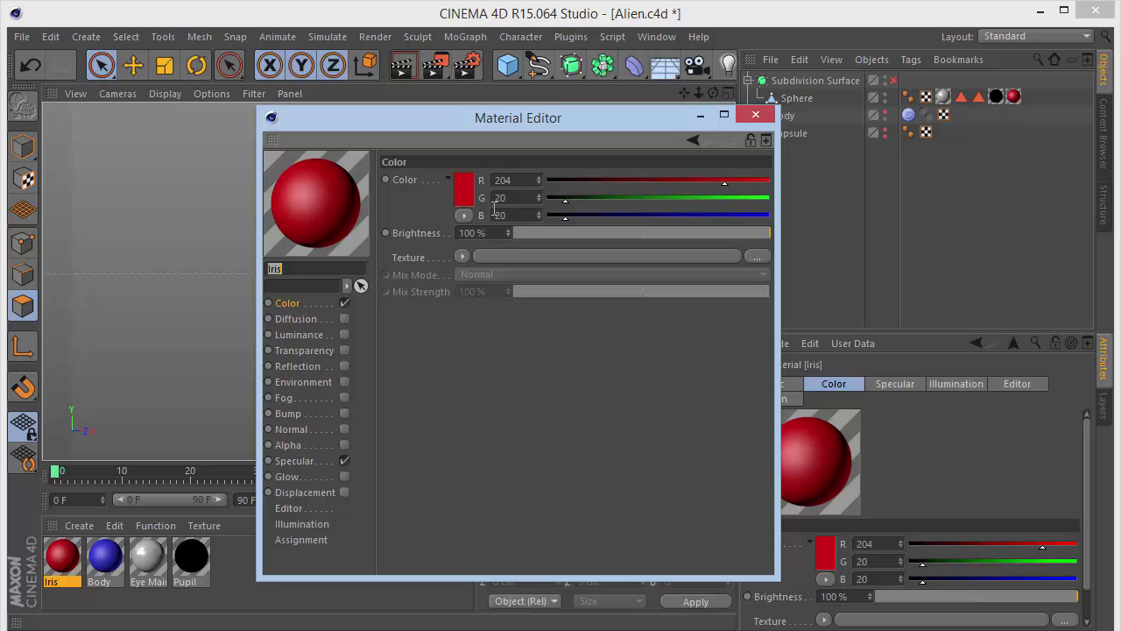
pyautogui.click(520, 180)
pyautogui.write('180')
pyautogui.press('Tab')
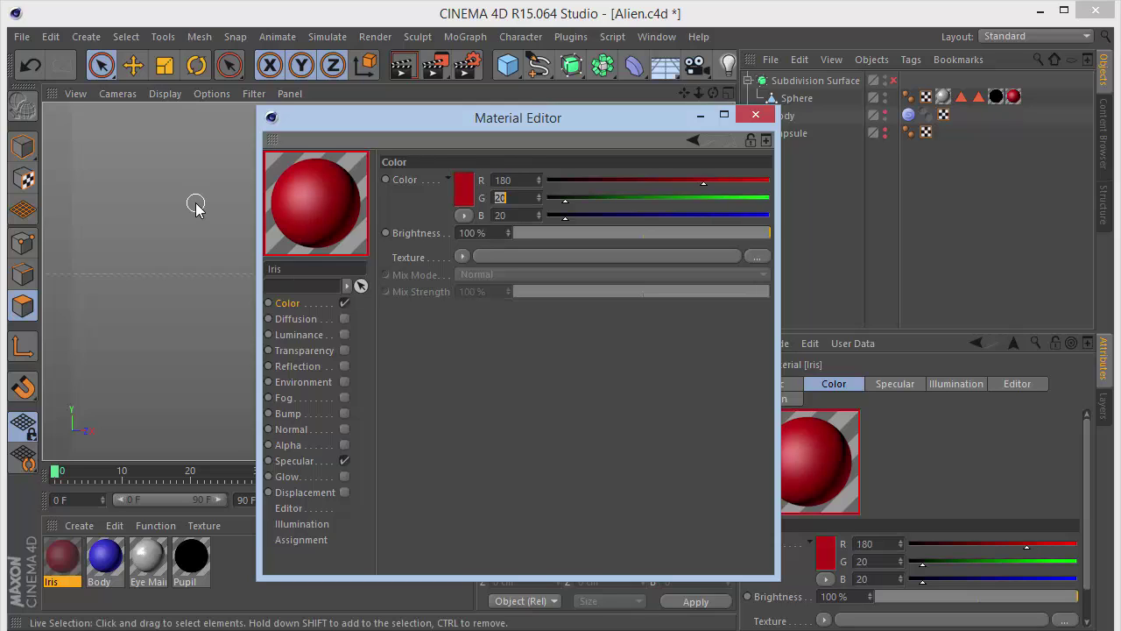
pyautogui.write('50')
pyautogui.press('Tab')
pyautogui.write('50')
pyautogui.press('Return')
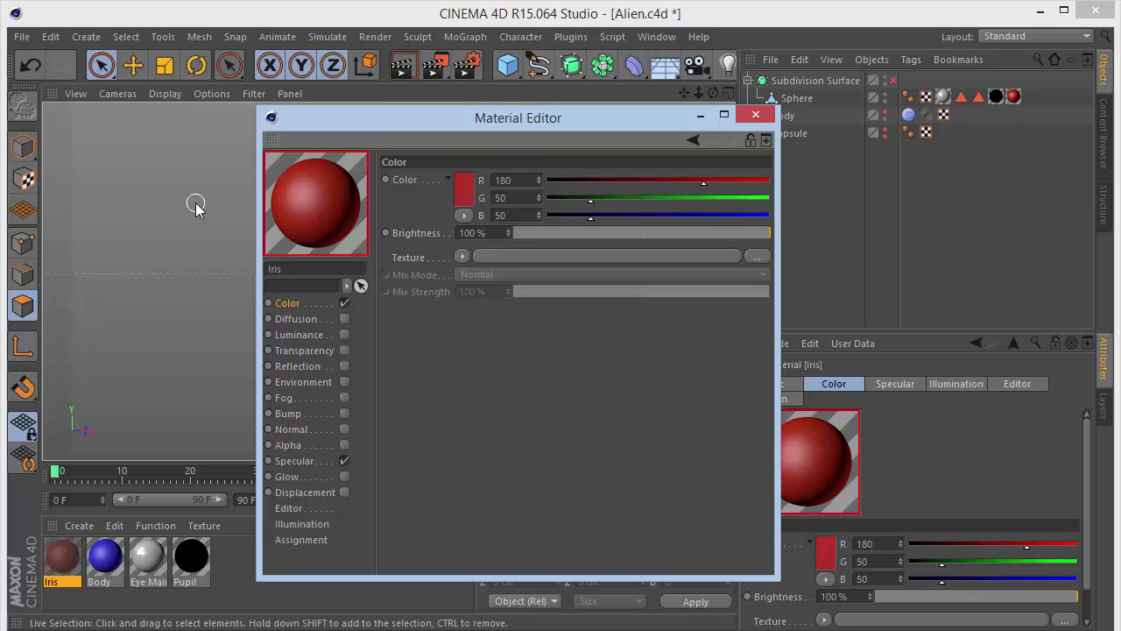
pyautogui.click(755, 115)
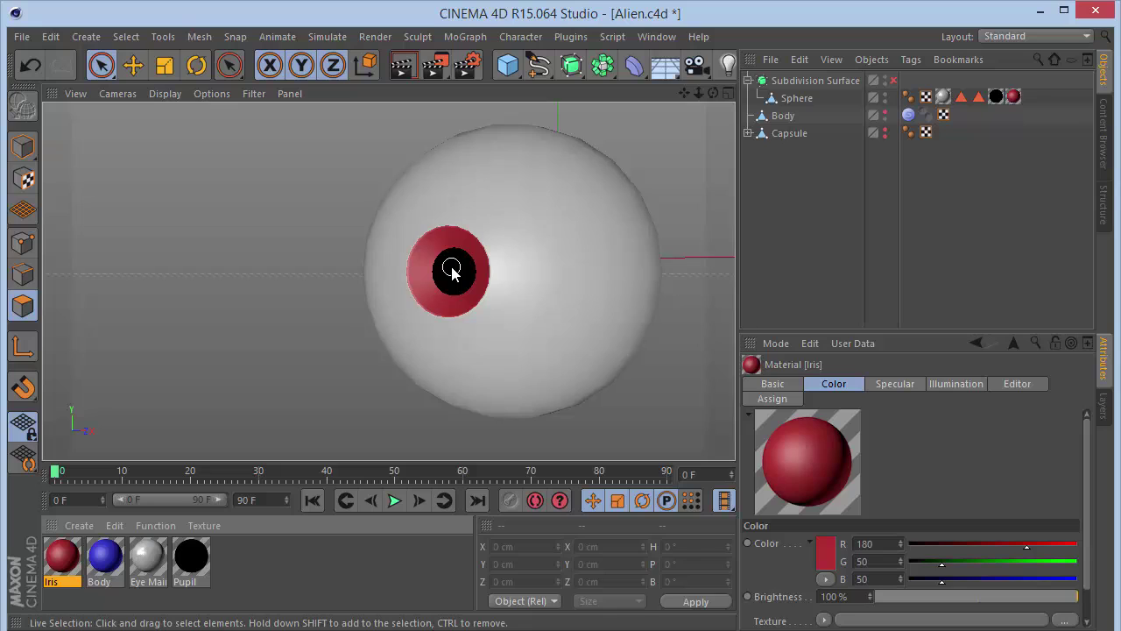
# - Enable the eye's Subdivision Surface and make the Body object visible again
pyautogui.click(894, 80)
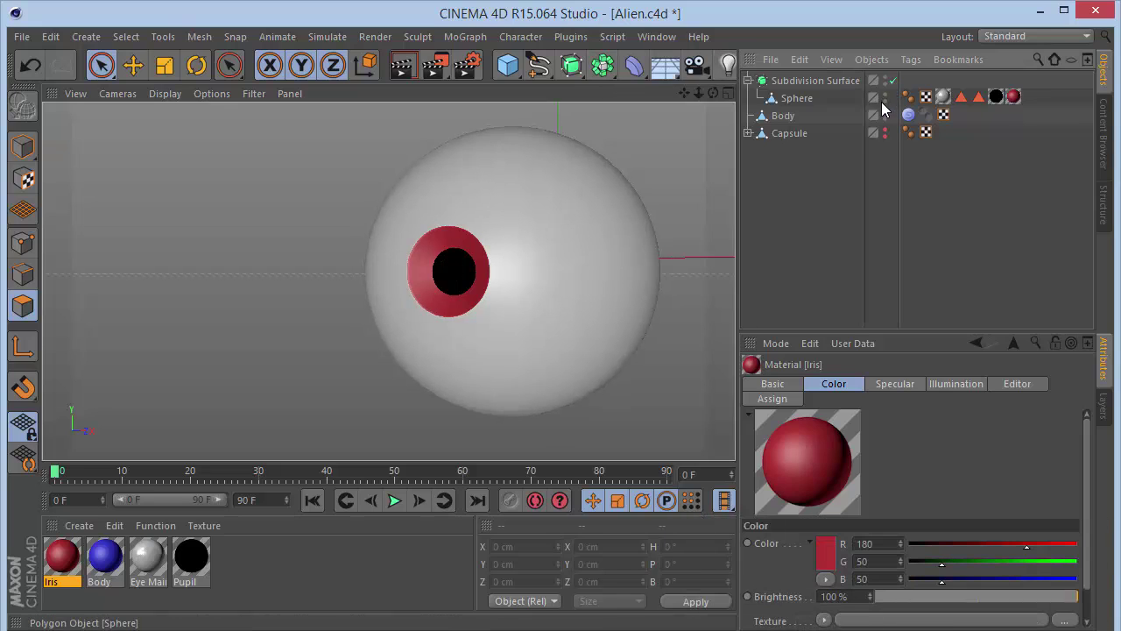
pyautogui.keyDown('alt'); pyautogui.click(884, 115); pyautogui.keyUp('alt')
pyautogui.moveTo(699, 93)
pyautogui.mouseDown()
pyautogui.moveTo(604, 93)
pyautogui.moveTo(710, 93)
pyautogui.mouseUp()
# - Assign the blue Body material to the alien's body
pyautogui.moveTo(104, 554); pyautogui.dragTo(614, 143)
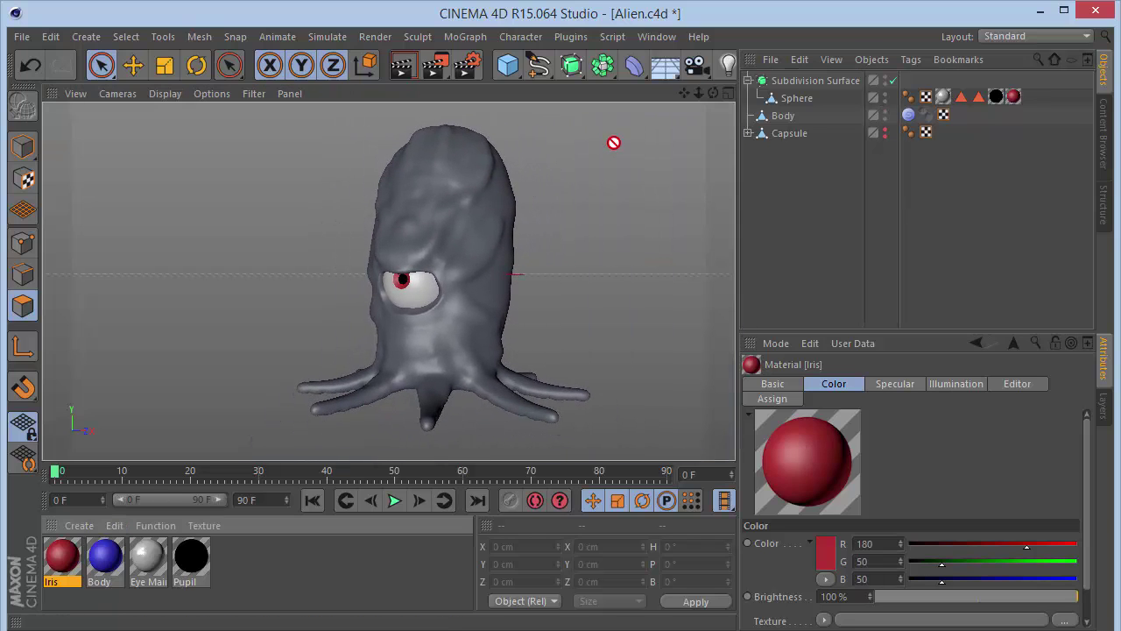
pyautogui.moveTo(469, 236); pyautogui.dragTo(469, 235)
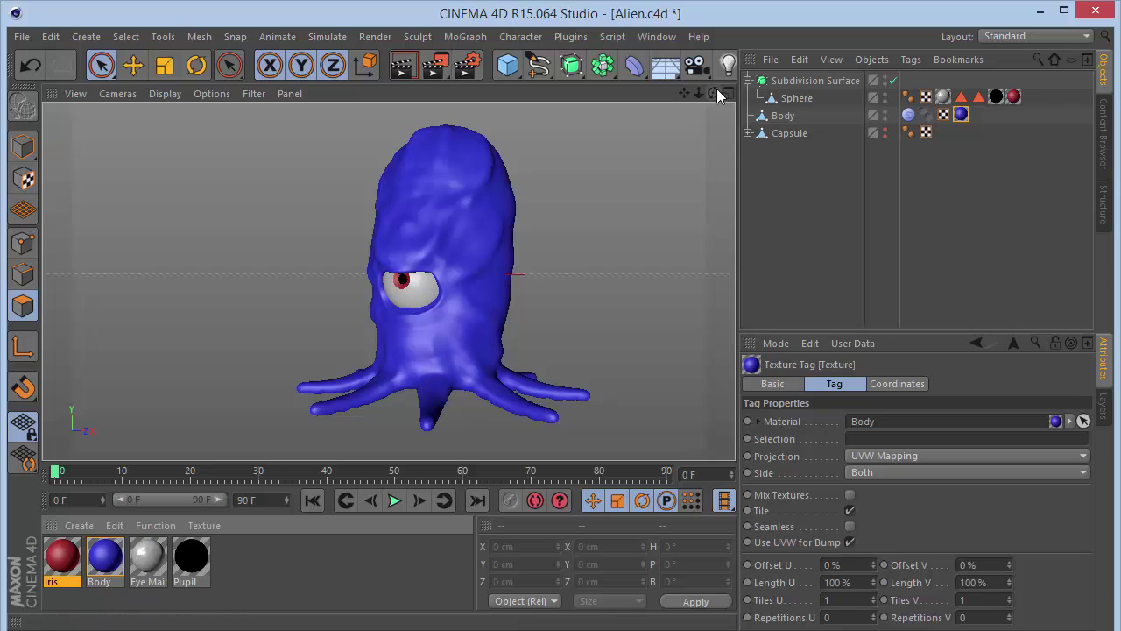
pyautogui.moveTo(713, 92); pyautogui.dragTo(516, 100)
pyautogui.doubleClick(105, 560)
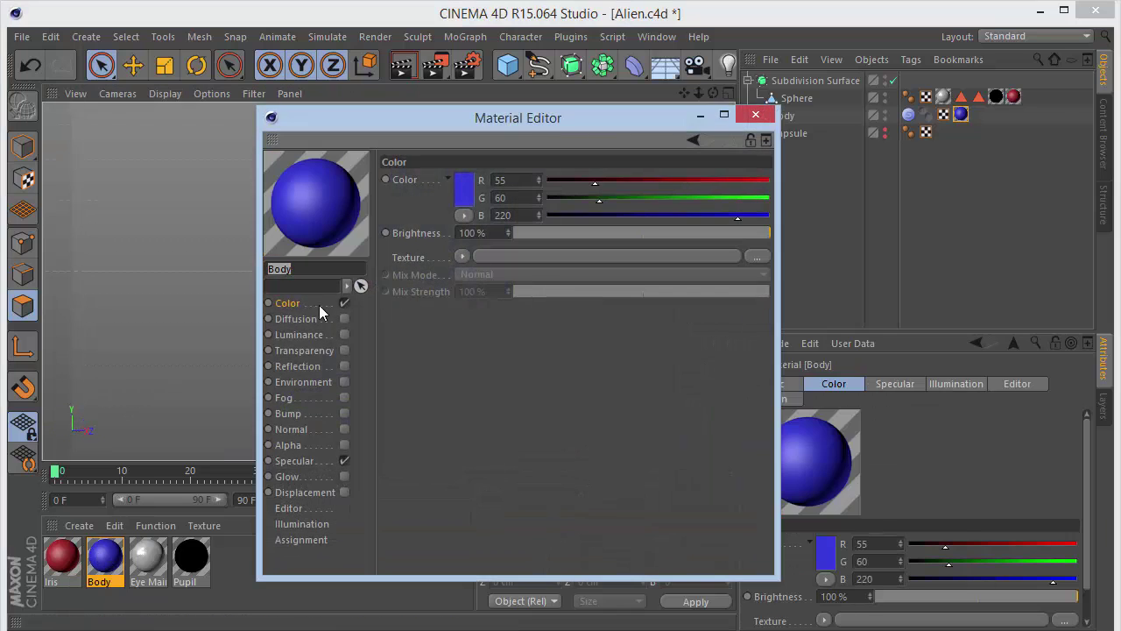
pyautogui.click(470, 191)
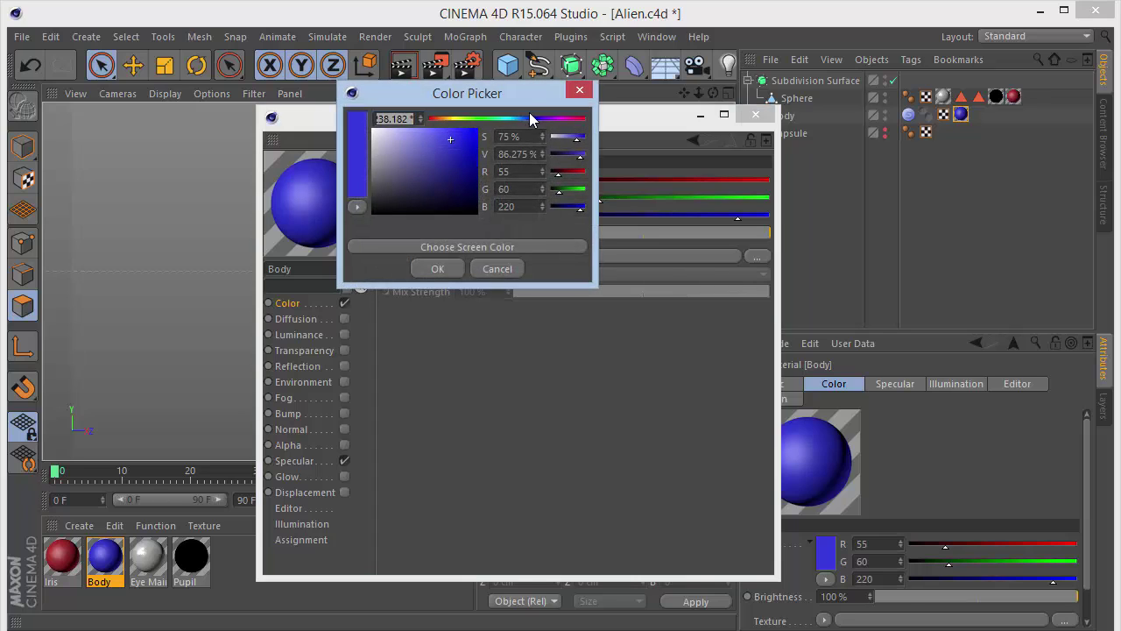
pyautogui.moveTo(529, 119); pyautogui.dragTo(502, 123)
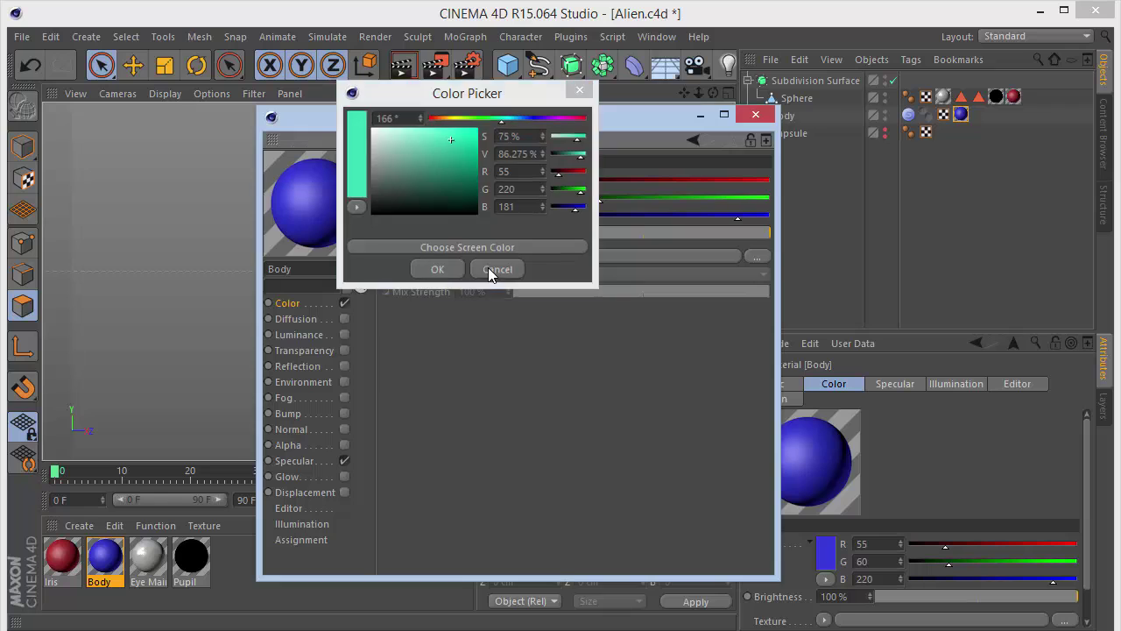
pyautogui.click(495, 270)
pyautogui.click(462, 195)
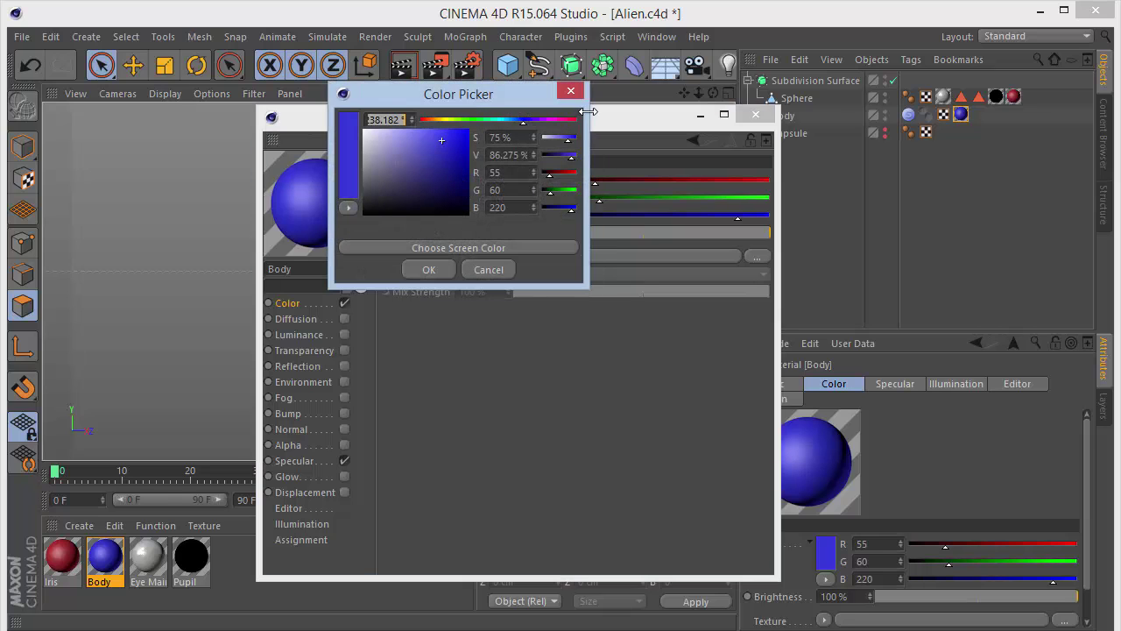
pyautogui.click(570, 92)
pyautogui.click(753, 115)
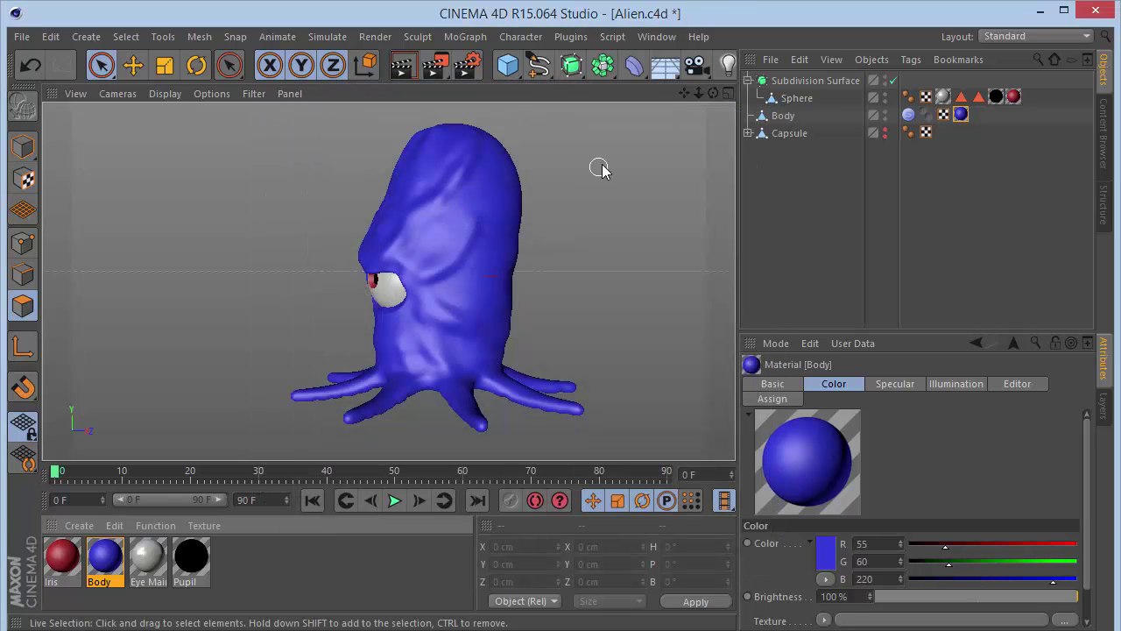
# - Add the Global Illumination effect to the render settings and close them
pyautogui.moveTo(713, 92)
pyautogui.mouseDown()
pyautogui.moveTo(692, 53)
pyautogui.moveTo(708, 114)
pyautogui.moveTo(779, 103)
pyautogui.moveTo(670, 98)
pyautogui.moveTo(713, 92)
pyautogui.mouseUp()
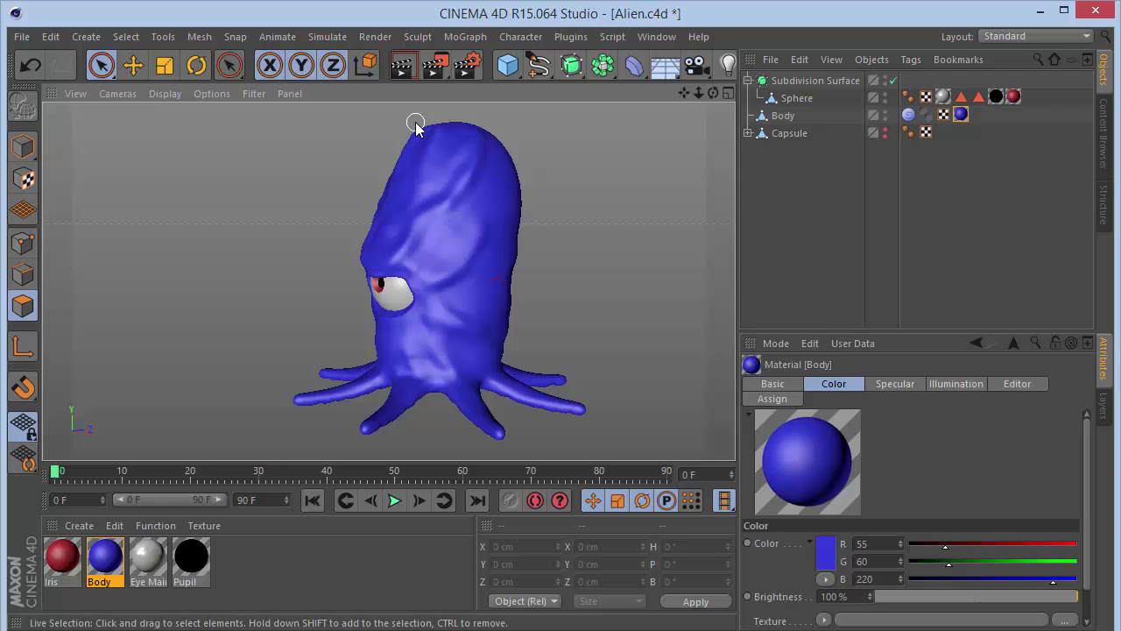
pyautogui.click(467, 65)
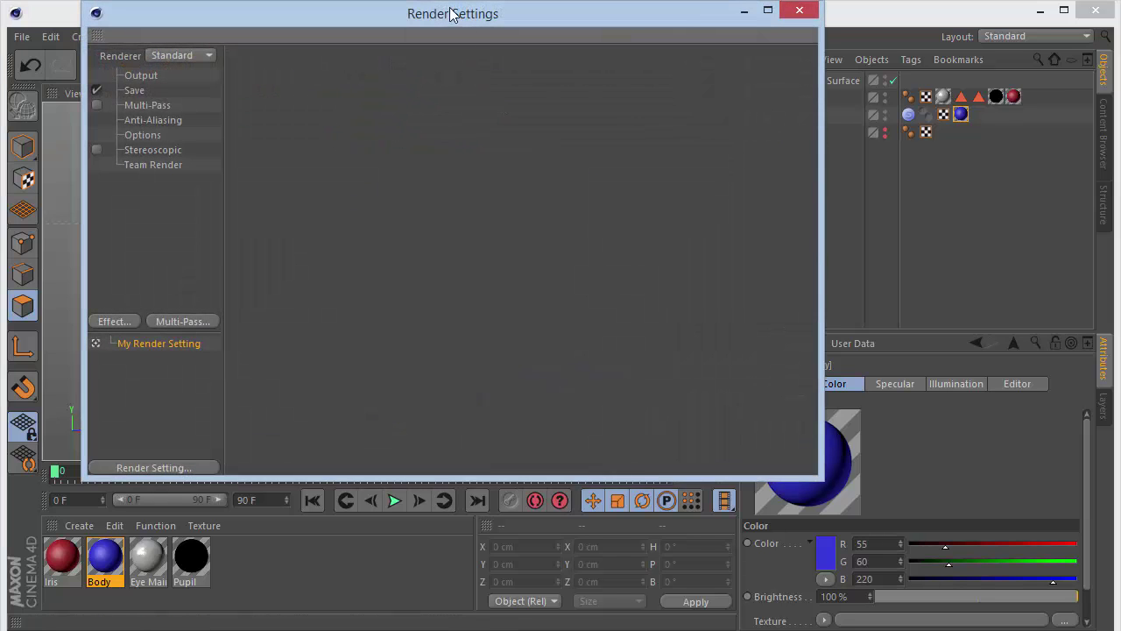
pyautogui.click(114, 322)
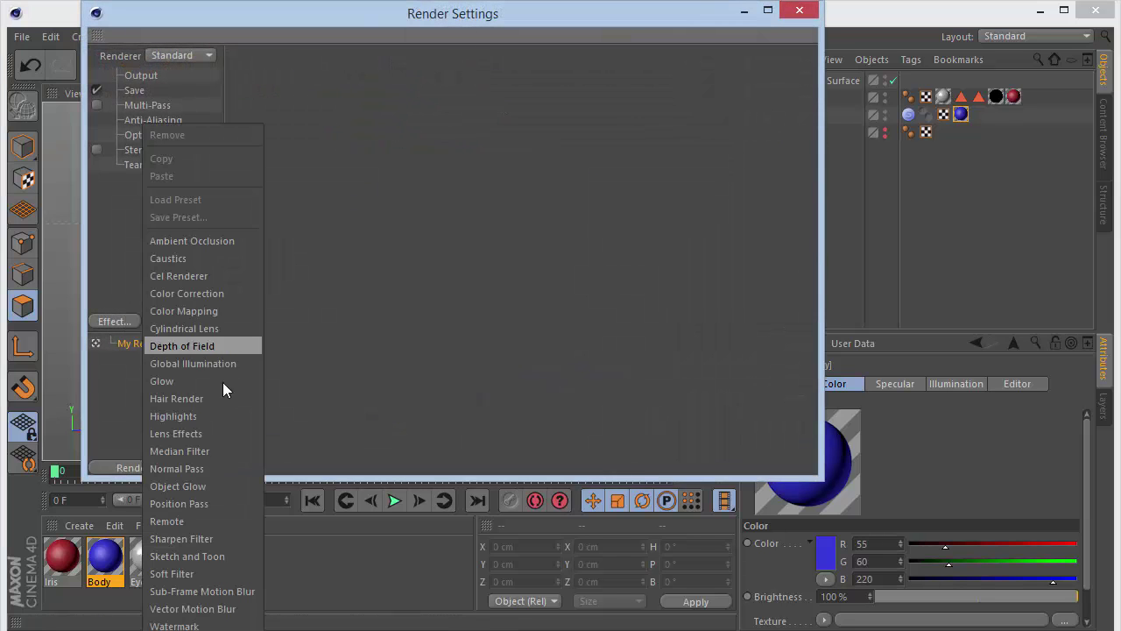
pyautogui.click(215, 366)
pyautogui.click(800, 9)
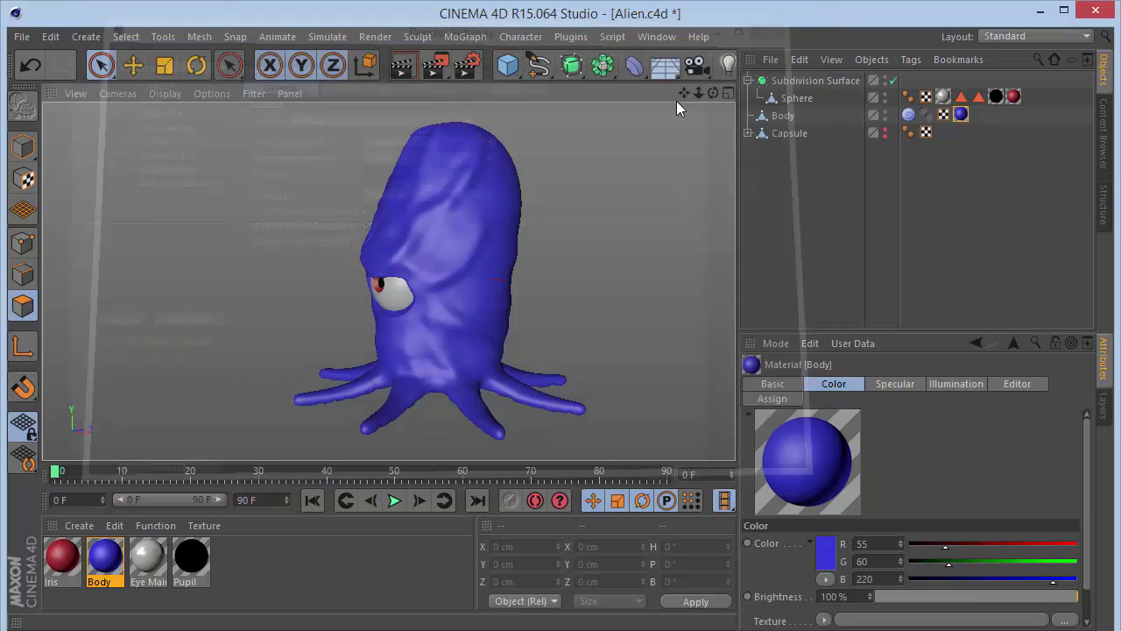
# - Add a Sky object to the scene
pyautogui.click(665, 65)
pyautogui.click(727, 122)
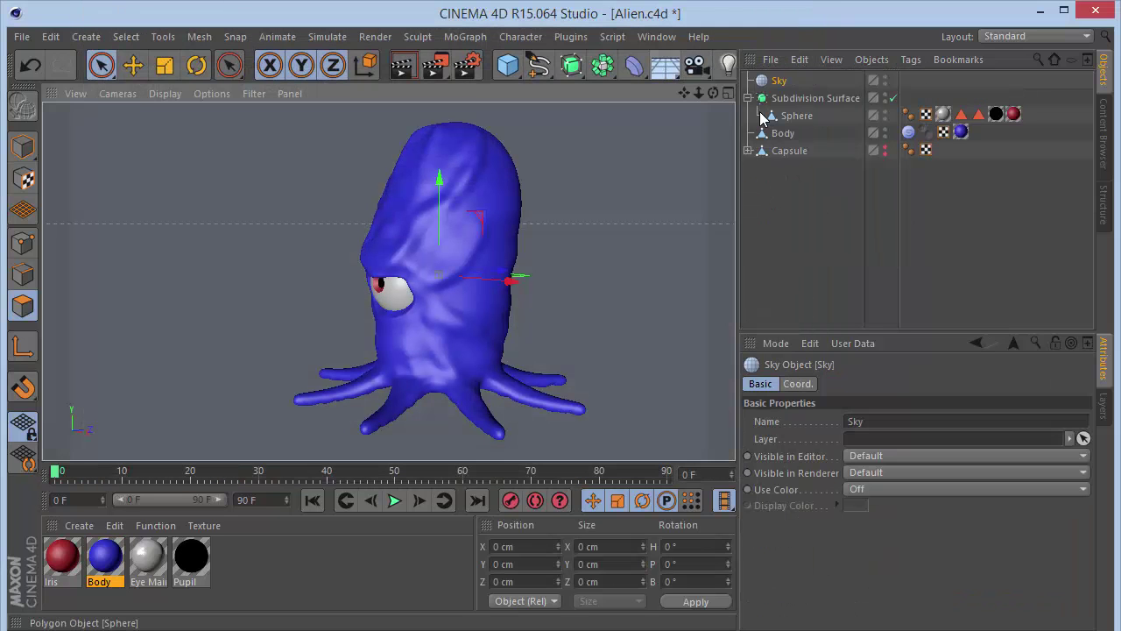
# - Render previews of the alien in the viewport from two angles to check the lighting and materials
pyautogui.moveTo(713, 93); pyautogui.dragTo(669, 135)
pyautogui.hotkey('ctrl', 'r')
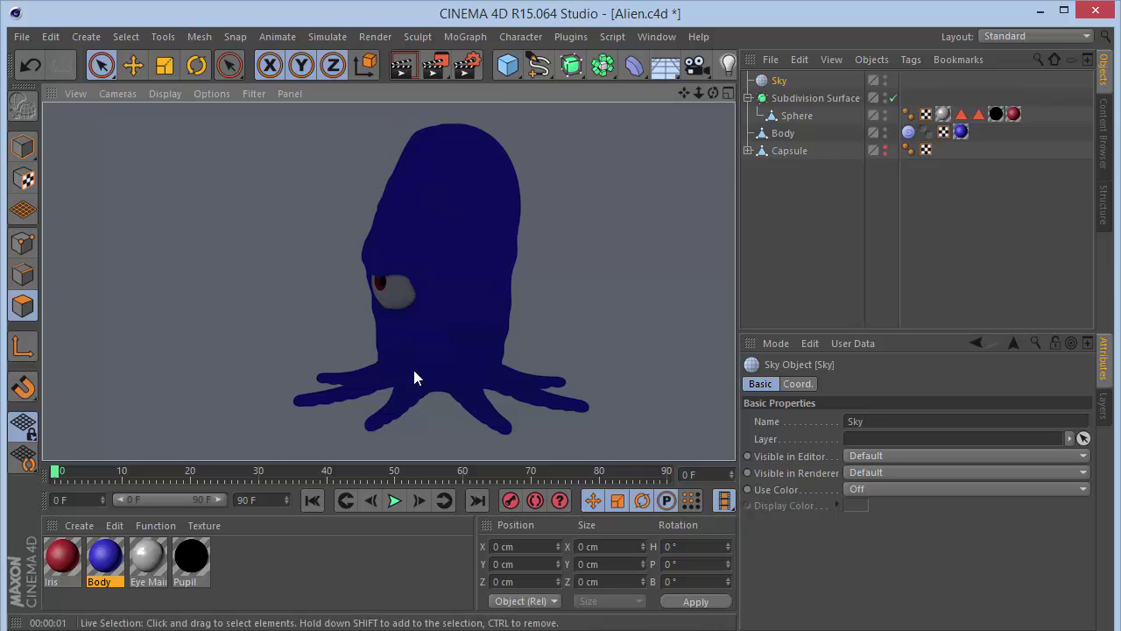
pyautogui.moveTo(713, 93); pyautogui.dragTo(715, 92)
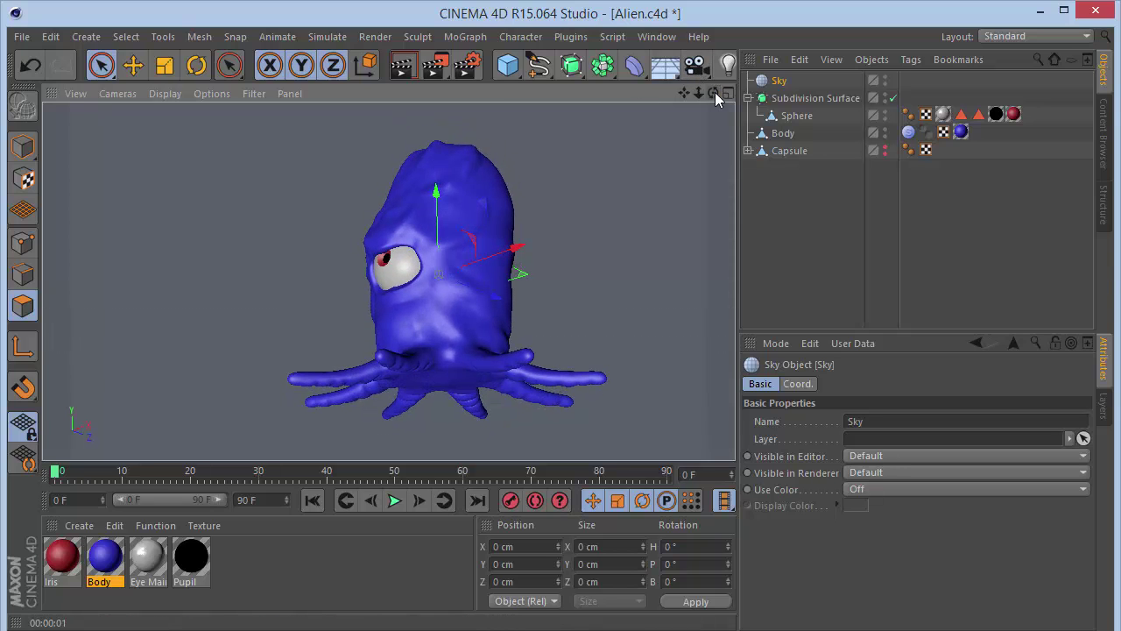
pyautogui.hotkey('ctrl', 'r')
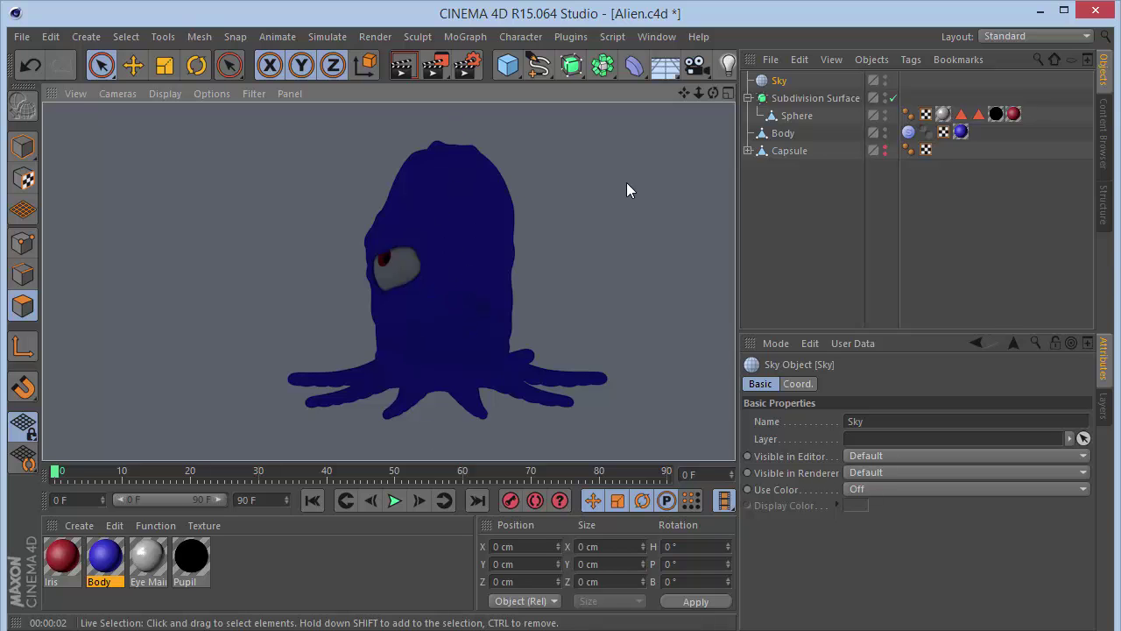
pyautogui.moveTo(713, 93); pyautogui.dragTo(716, 92)
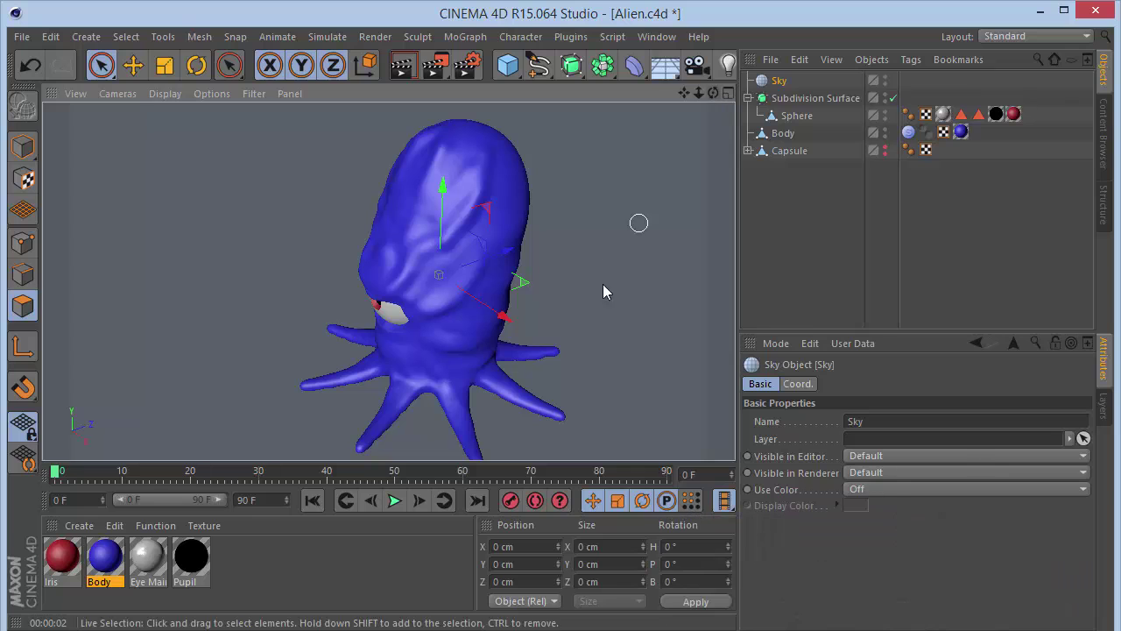
# - Create a new material with the Luminance channel enabled and the Color and Specular channels disabled
pyautogui.doubleClick(234, 593)
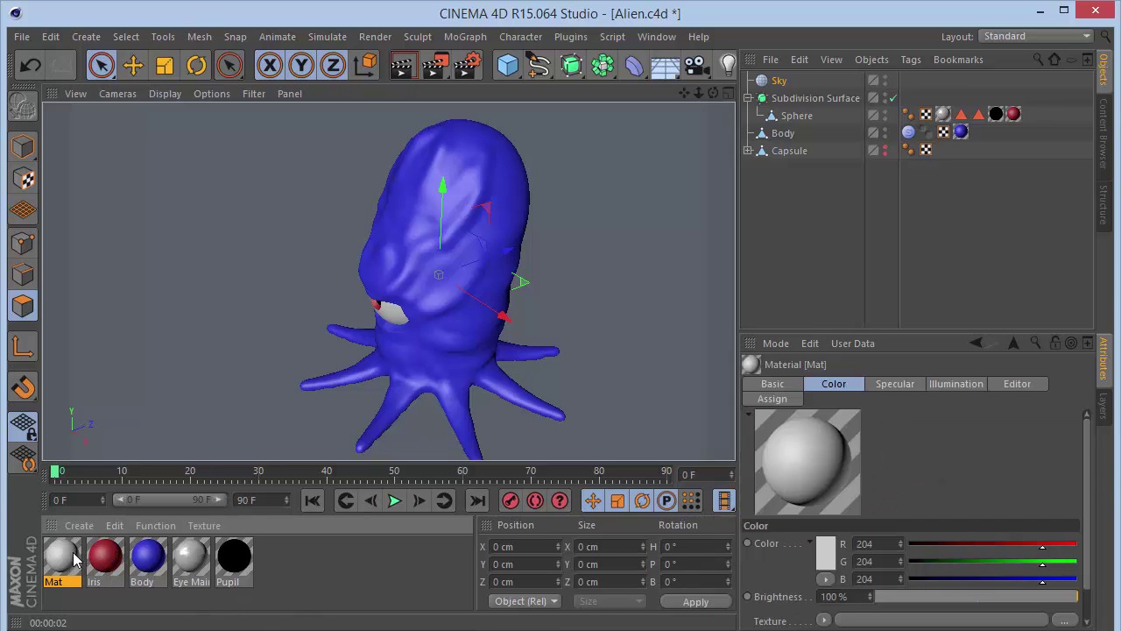
pyautogui.doubleClick(61, 556)
pyautogui.click(344, 302)
pyautogui.click(344, 334)
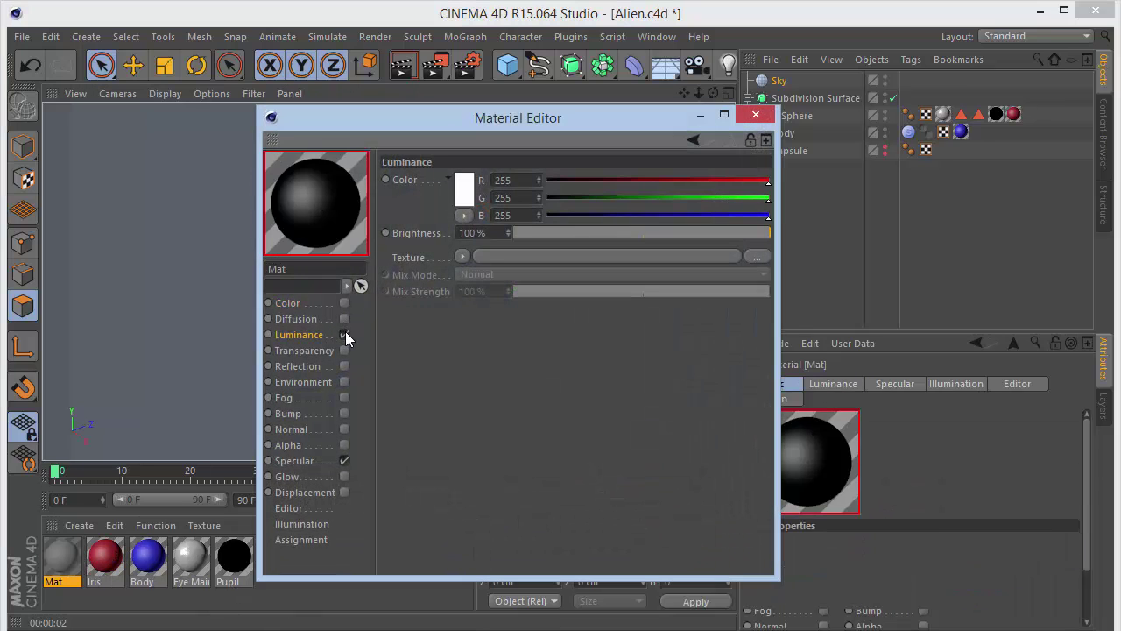
pyautogui.click(344, 461)
# - Load the anvil spherical HDRI panorama skybox image as the Luminance texture, copying it into the project, and assign the material to the Sky
pyautogui.click(460, 257)
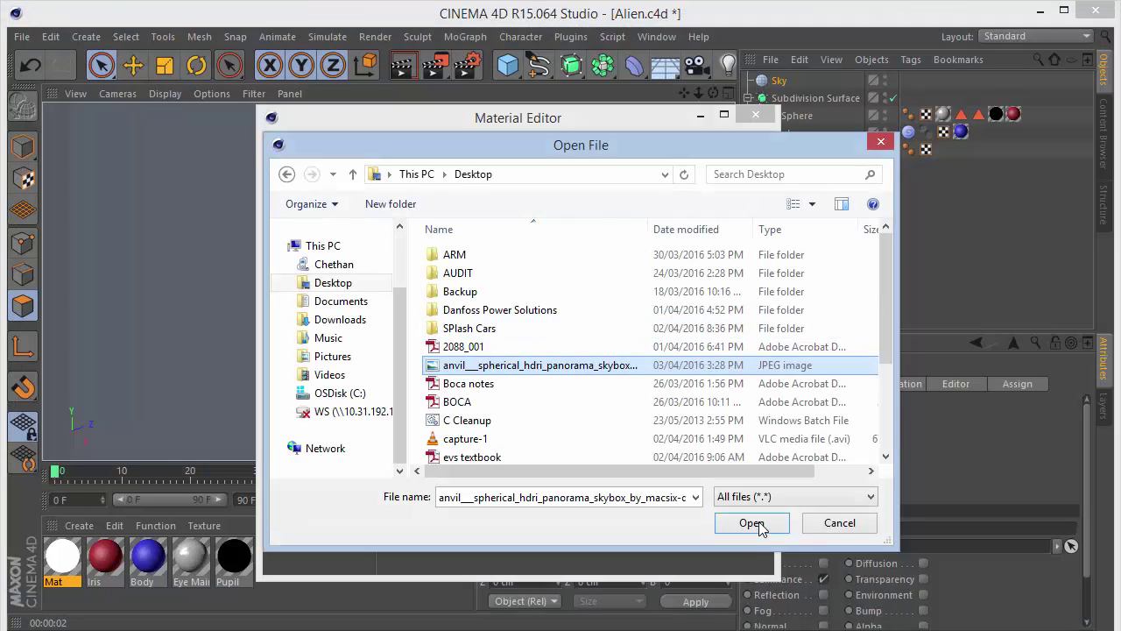
pyautogui.click(757, 525)
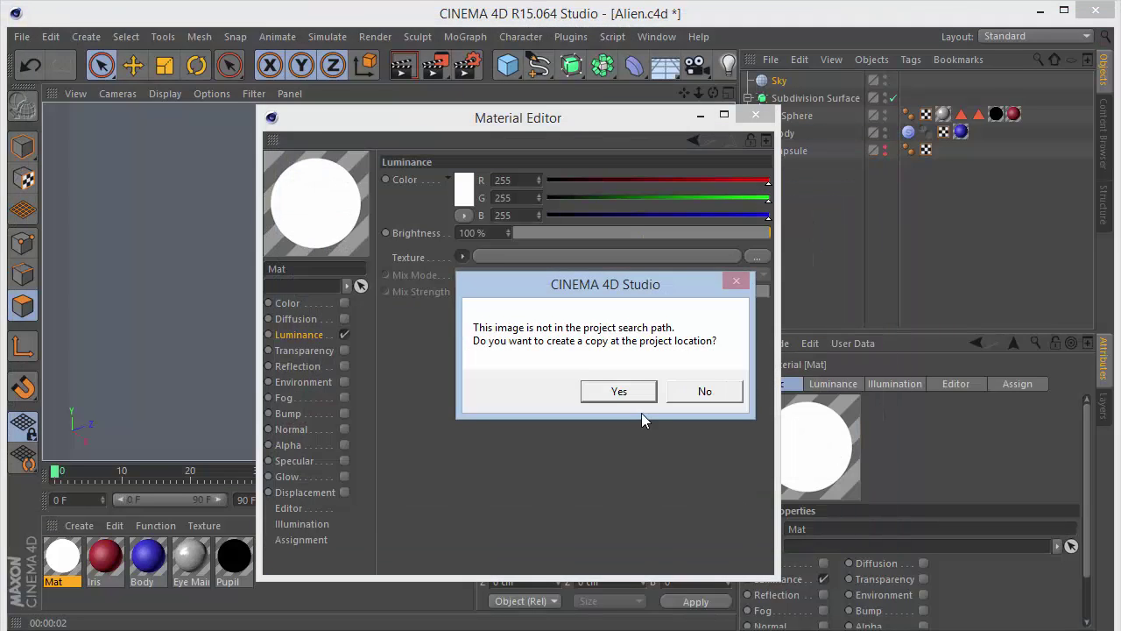
pyautogui.click(630, 393)
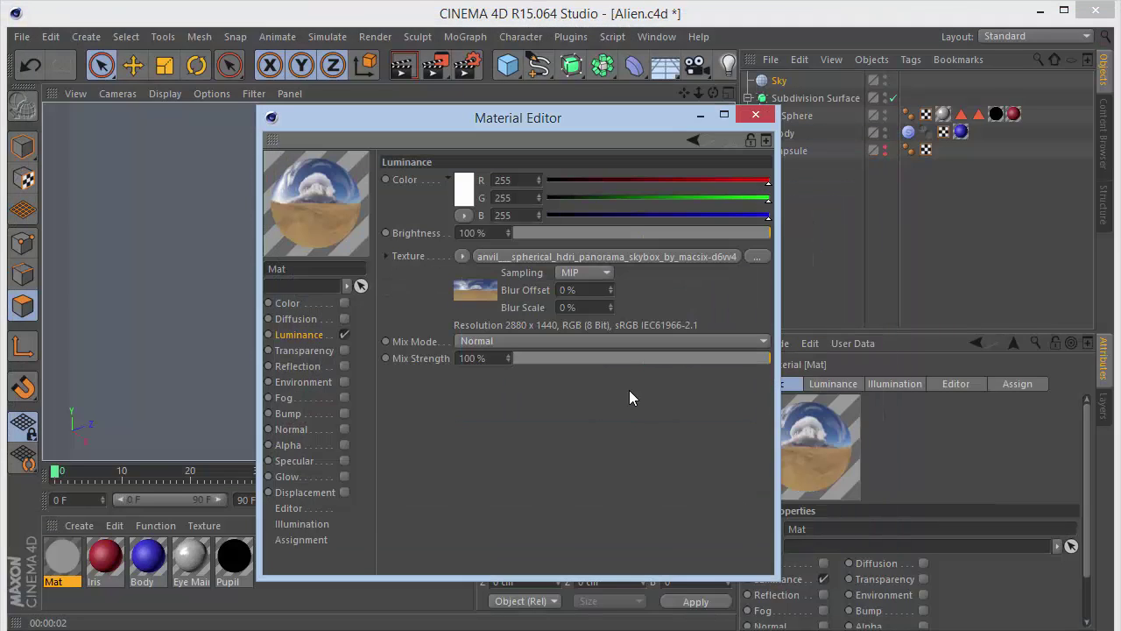
pyautogui.click(755, 115)
pyautogui.moveTo(76, 557); pyautogui.dragTo(775, 83)
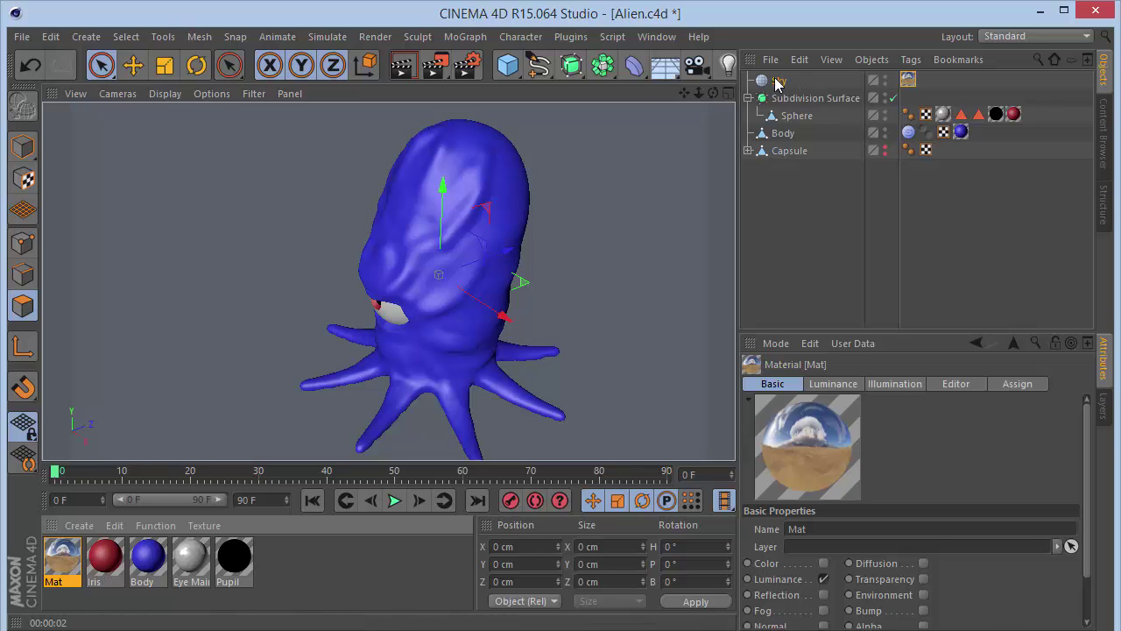
# - Add a Compositing tag to the Sky object and disable its Seen by Camera option
pyautogui.rightClick(777, 85)
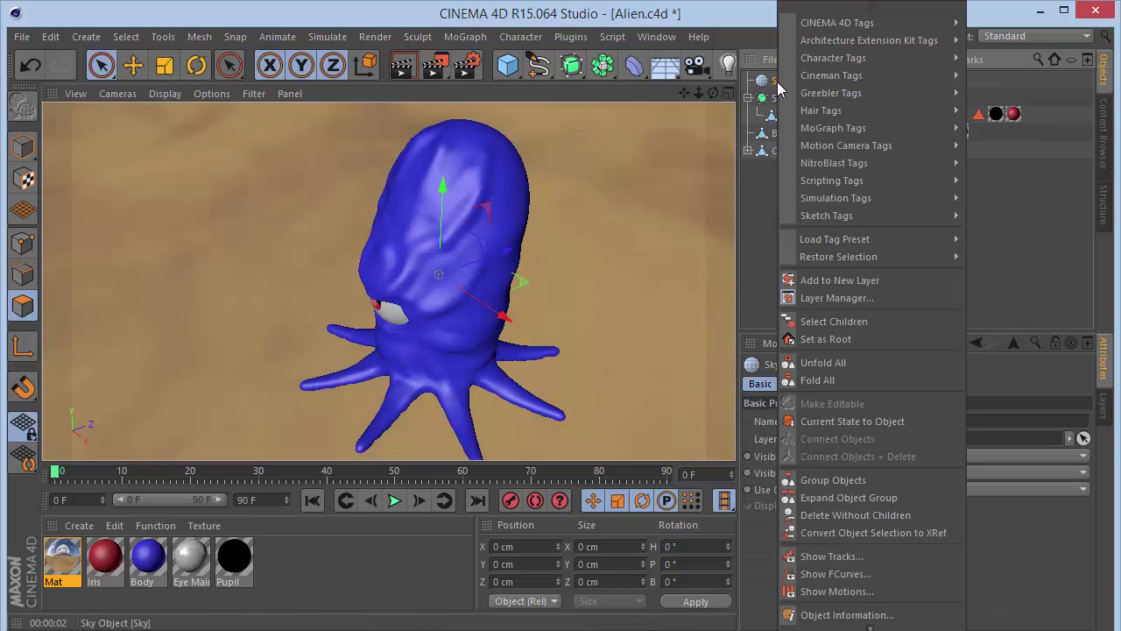
pyautogui.moveTo(837, 22)
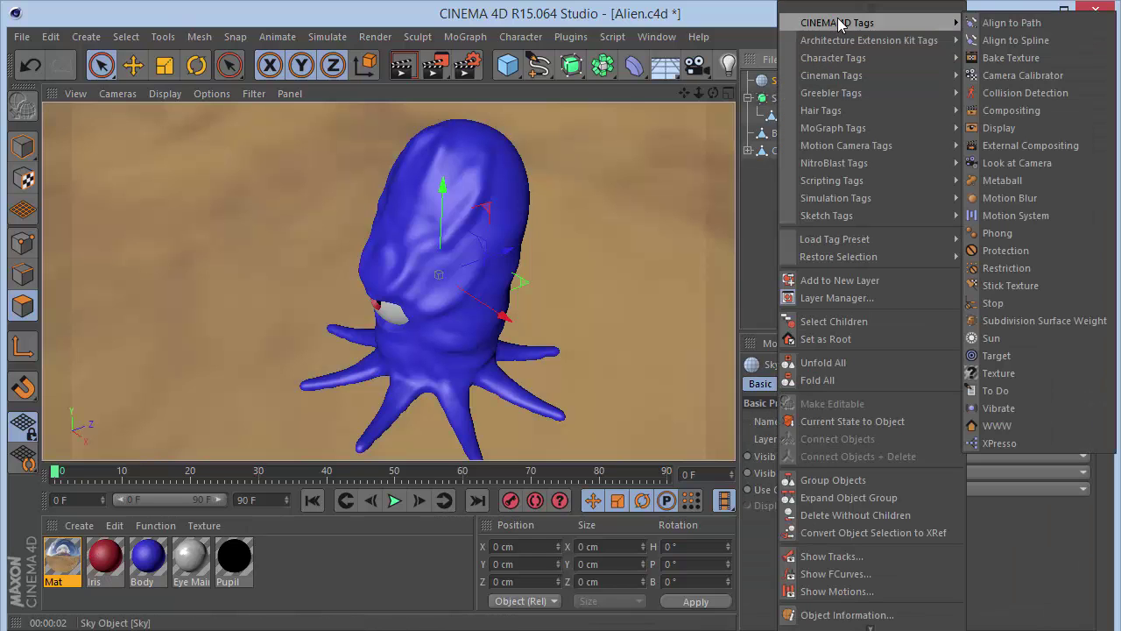
pyautogui.click(1036, 112)
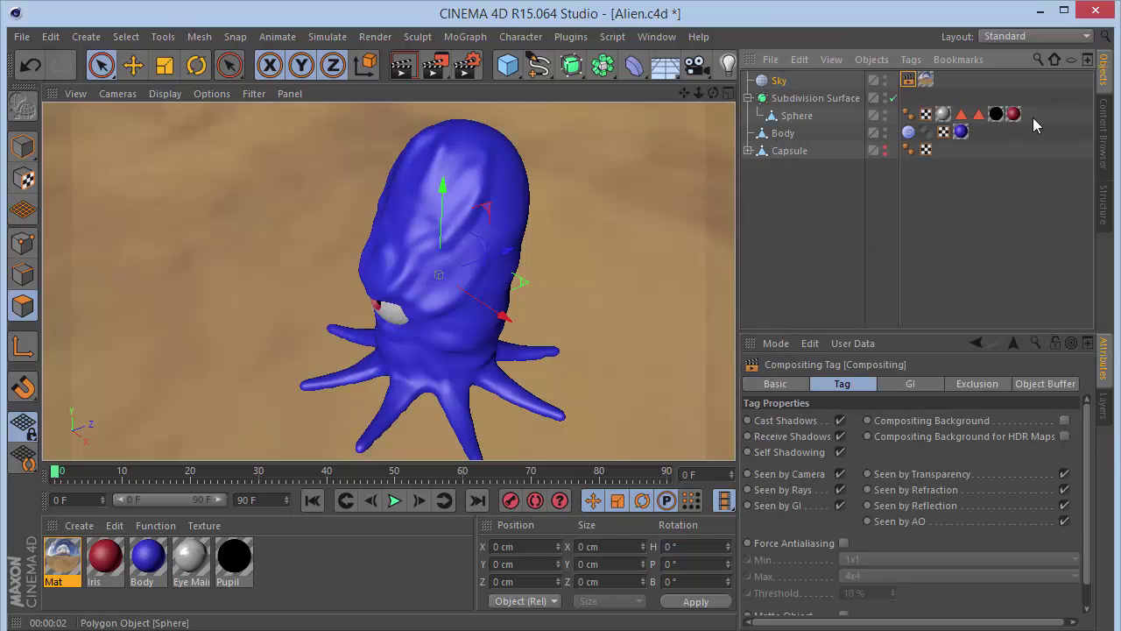
pyautogui.click(839, 473)
# - Render a viewport preview of the alien from a lower side angle to check the sky lighting
pyautogui.click(805, 285)
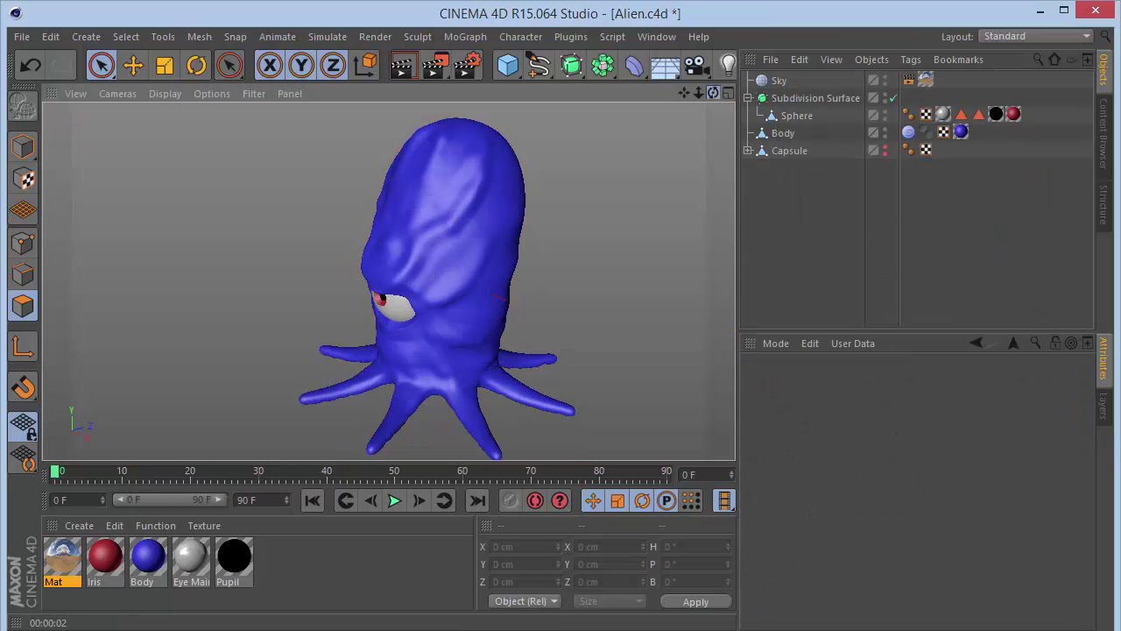
pyautogui.moveTo(712, 87)
pyautogui.mouseDown()
pyautogui.moveTo(771, 70)
pyautogui.moveTo(670, 62)
pyautogui.moveTo(699, 95)
pyautogui.moveTo(713, 87)
pyautogui.mouseUp()
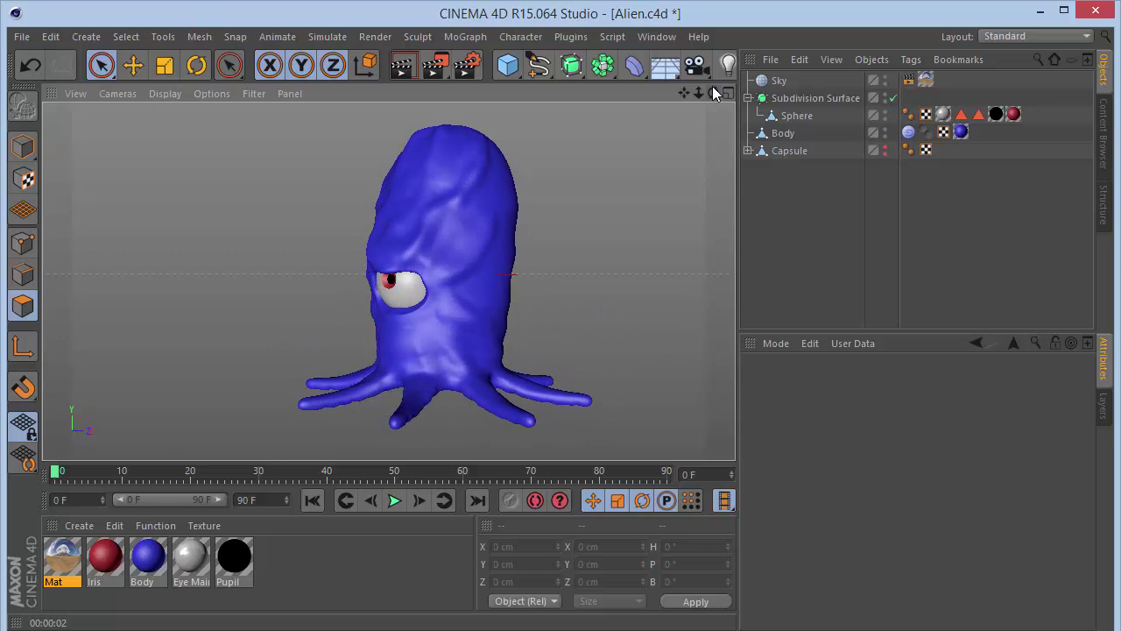
pyautogui.hotkey('ctrl', 'r')
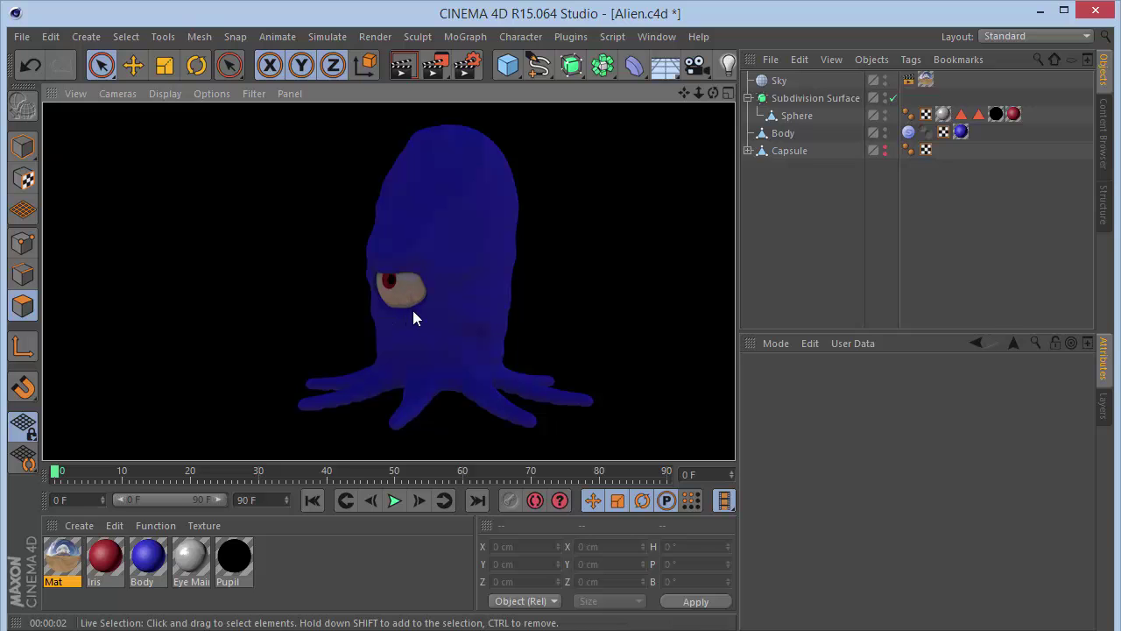
# - Set the Body material's specular width to 30% and height to 60%, and preview the change with a viewport render
pyautogui.doubleClick(159, 561)
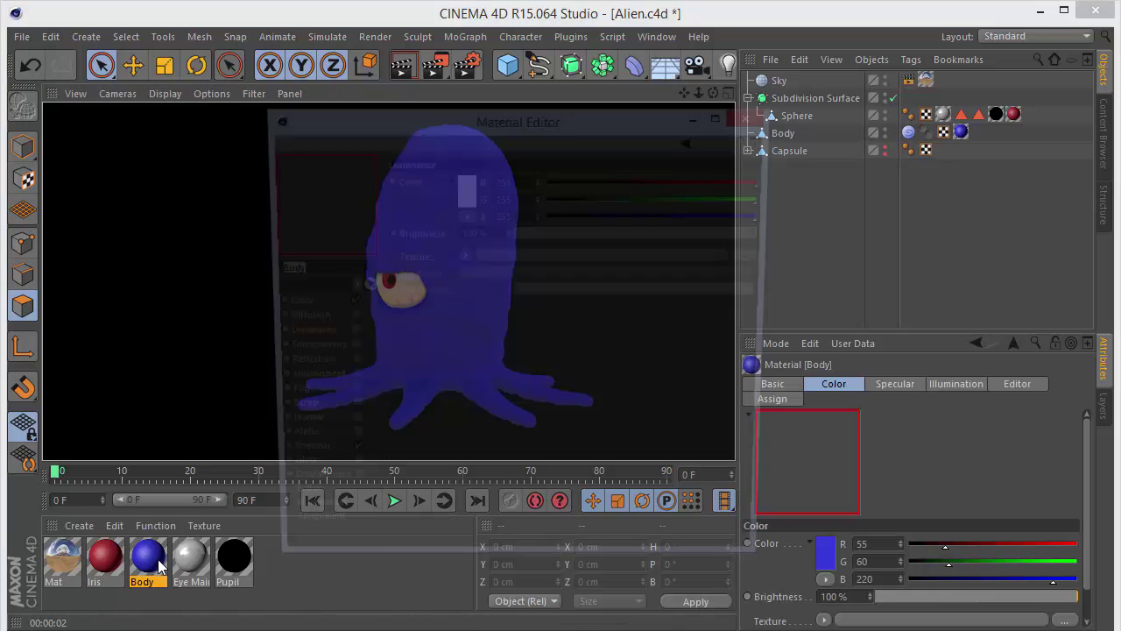
pyautogui.click(294, 460)
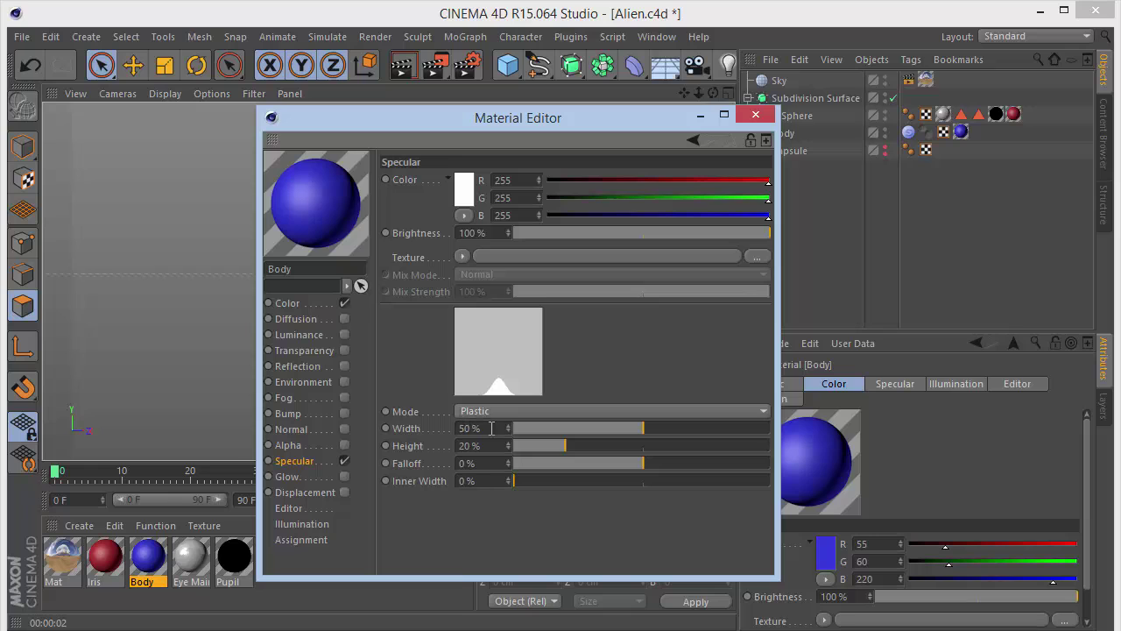
pyautogui.moveTo(492, 429); pyautogui.dragTo(334, 433)
pyautogui.write('30')
pyautogui.press('Tab')
pyautogui.write('60')
pyautogui.press('Return')
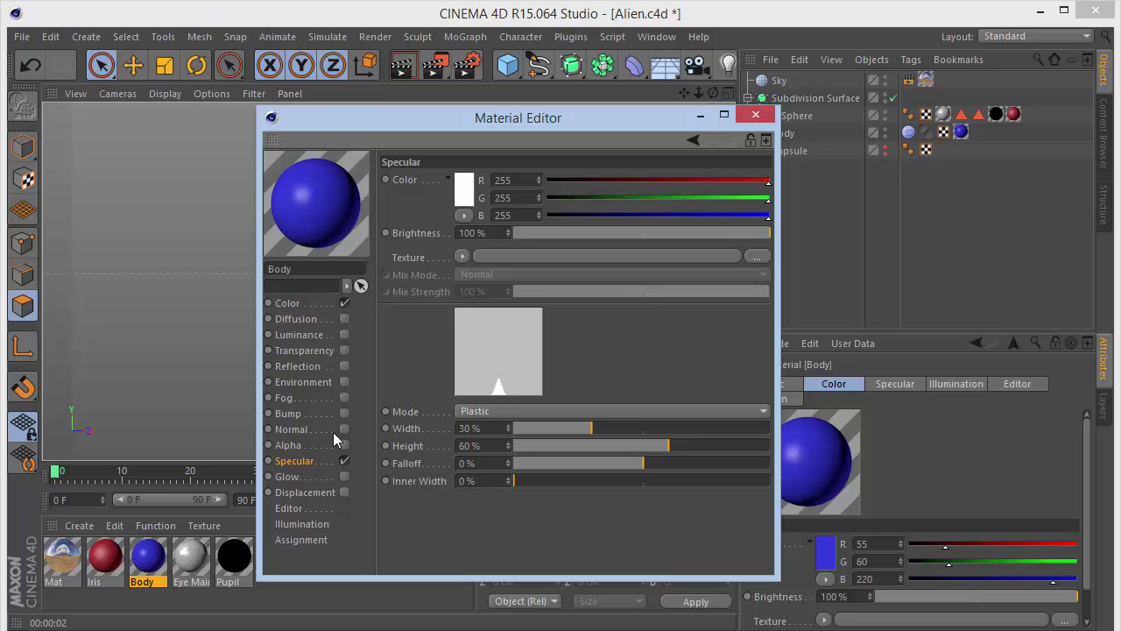
pyautogui.click(756, 115)
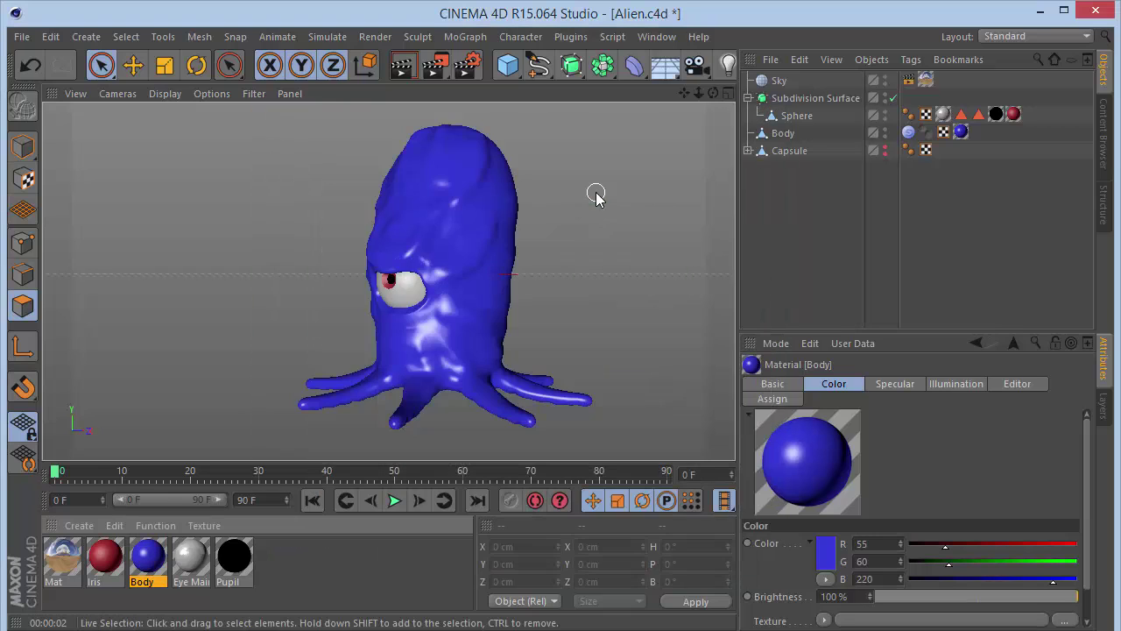
pyautogui.hotkey('ctrl', 'r')
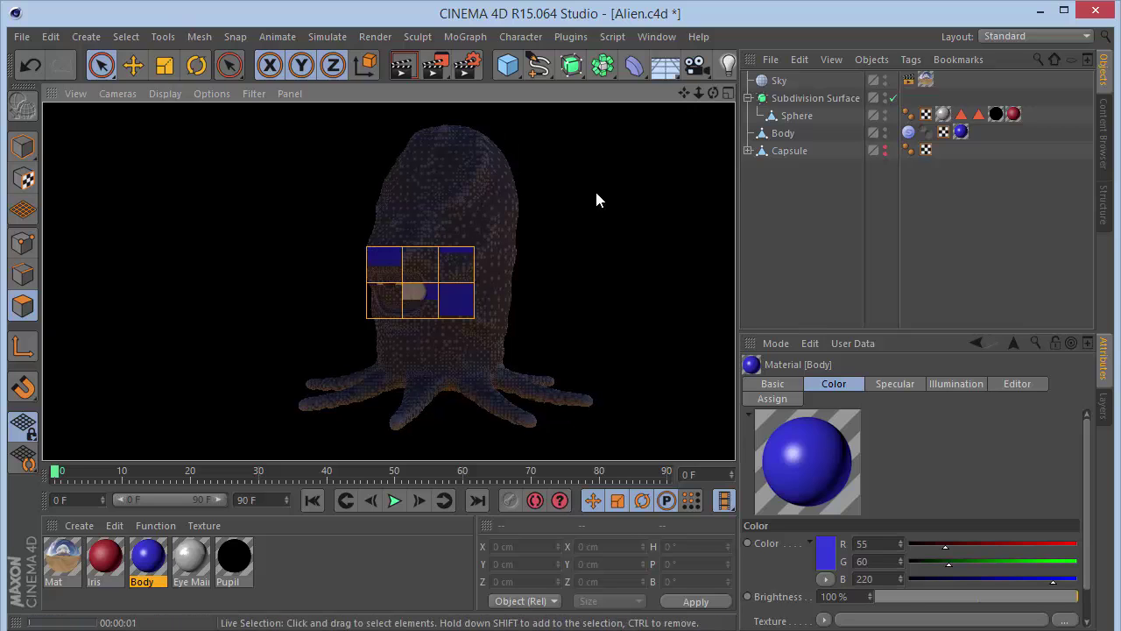
pyautogui.click(552, 277)
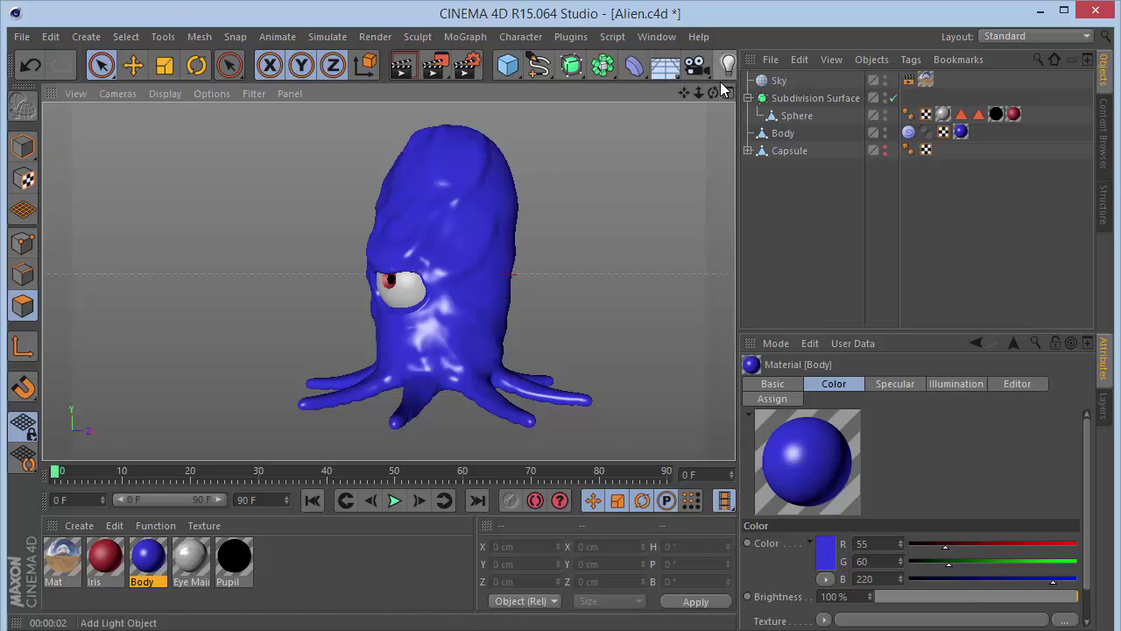
# - Add a Spot Light to the scene
pyautogui.moveTo(713, 93)
pyautogui.mouseDown()
pyautogui.moveTo(692, 96)
pyautogui.moveTo(718, 96)
pyautogui.mouseUp()
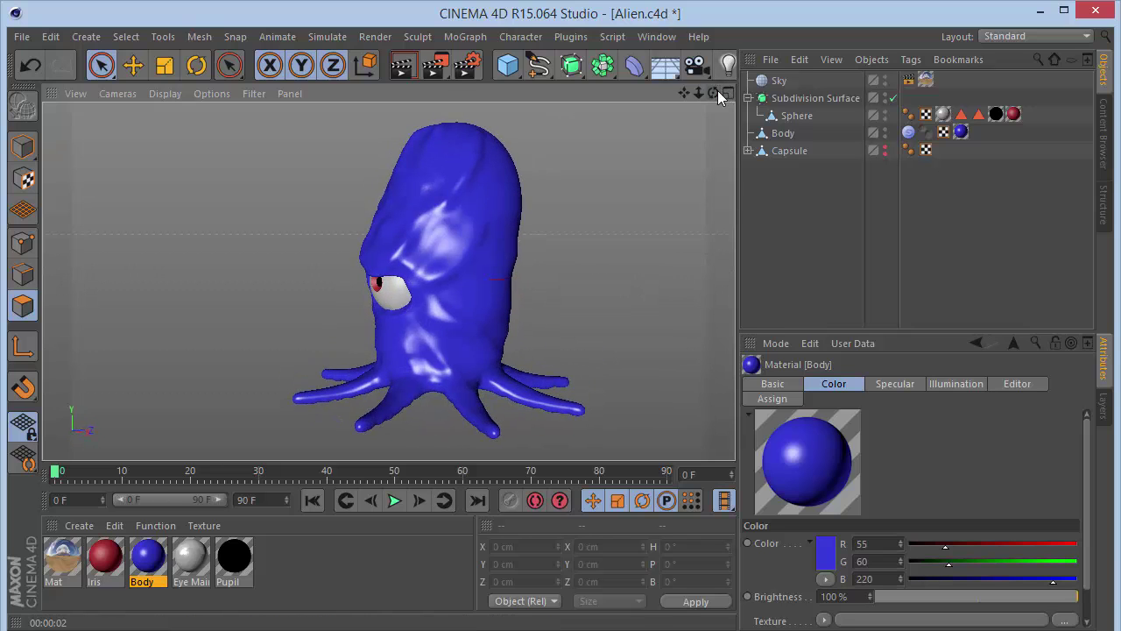
pyautogui.click(718, 67)
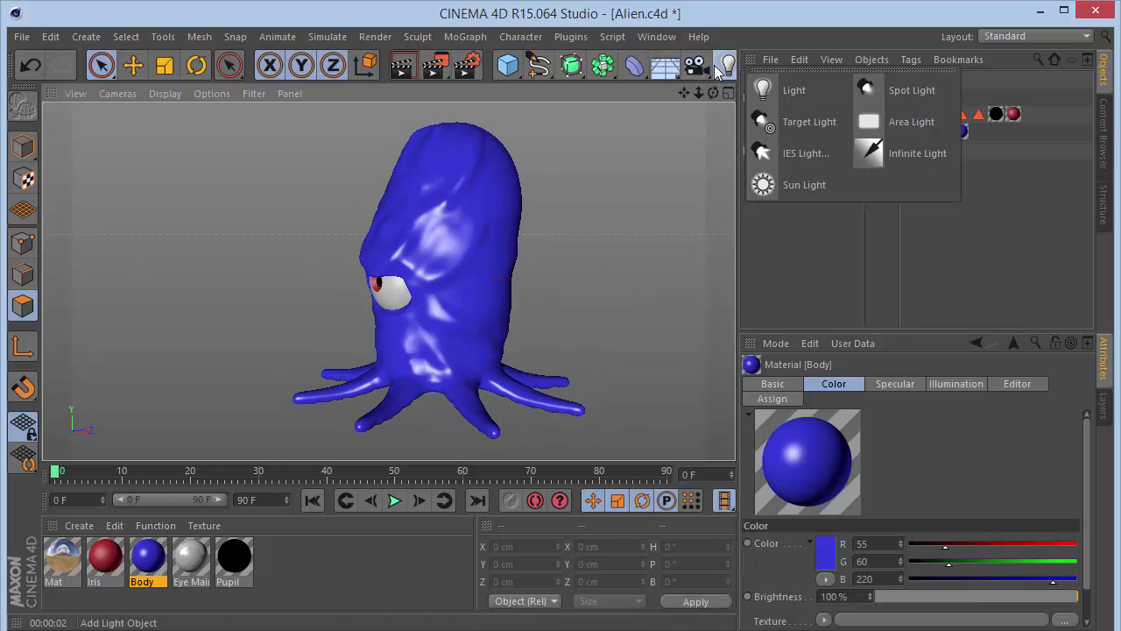
pyautogui.click(884, 101)
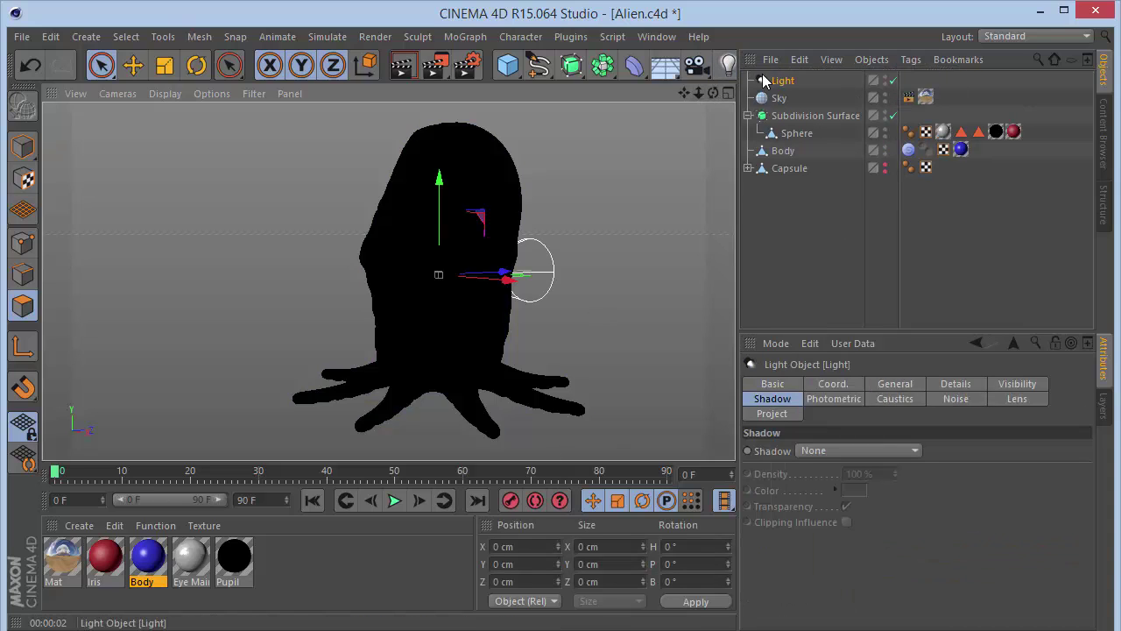
# - Set the spot light's position to X -1600 cm, Y 2000 cm and Z -1400 cm
pyautogui.click(842, 385)
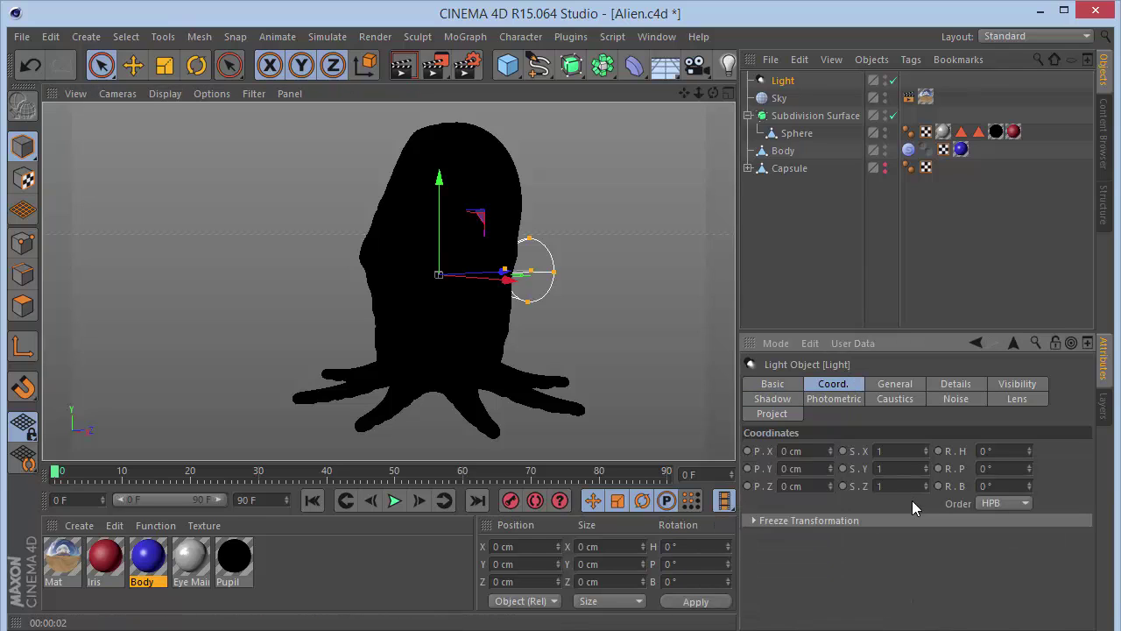
pyautogui.write('-1')
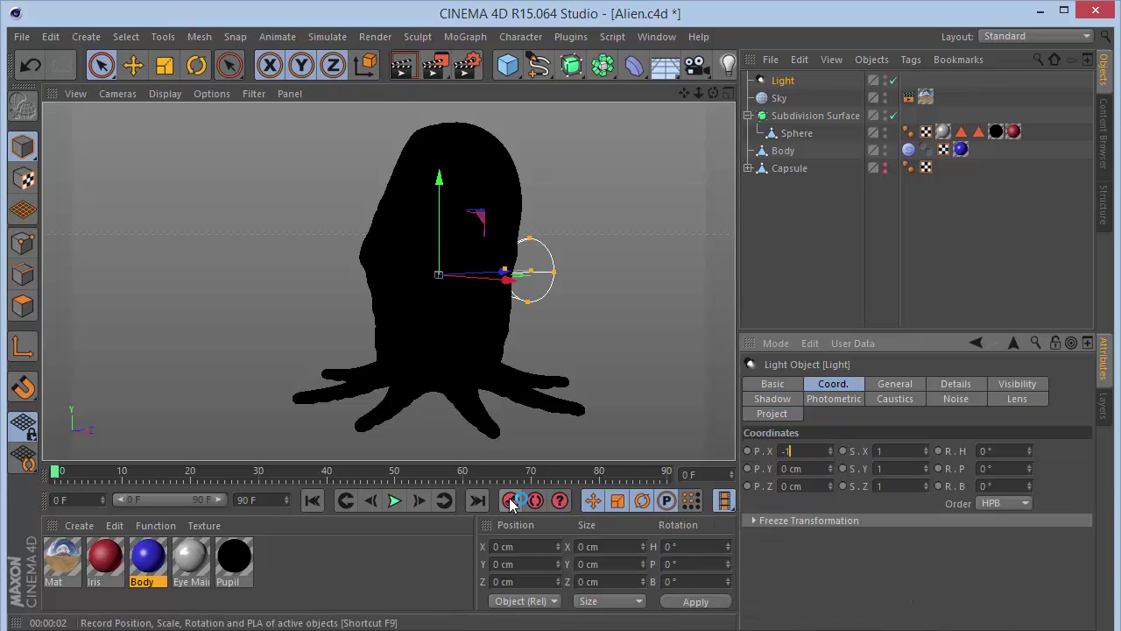
pyautogui.write('600')
pyautogui.press('Tab')
pyautogui.write('20')
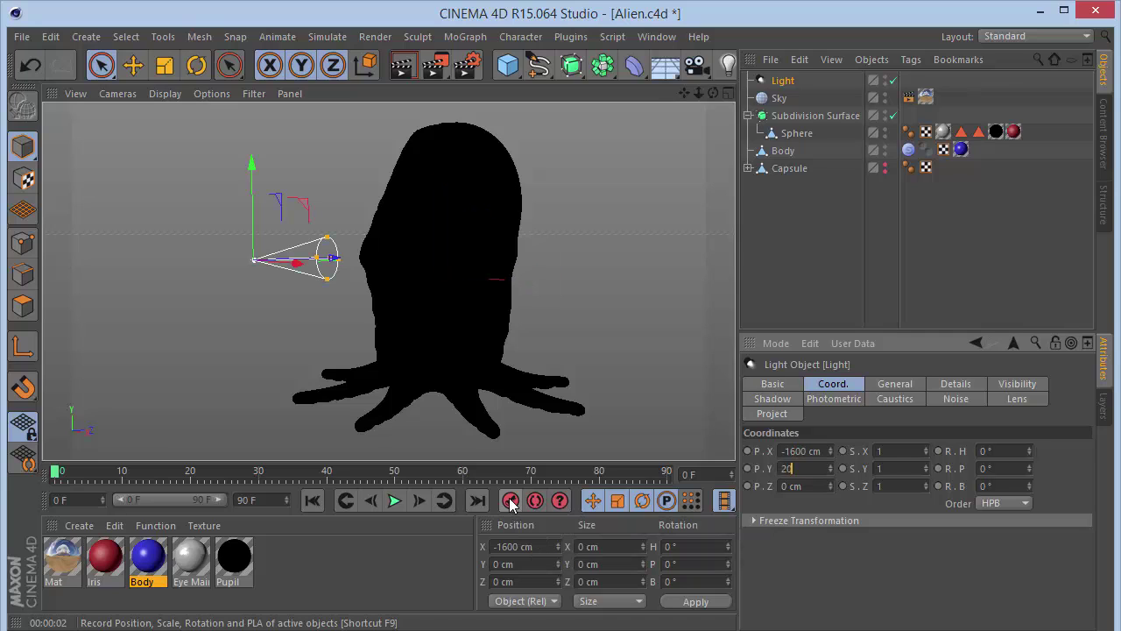
pyautogui.write('0')
pyautogui.press('Return')
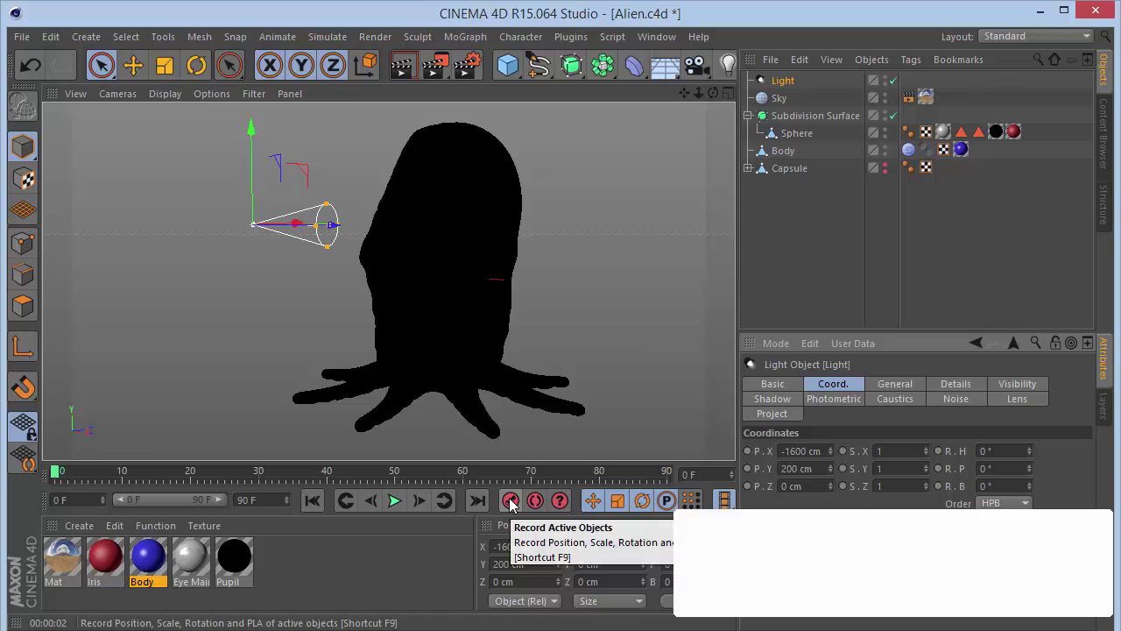
pyautogui.write('2000')
pyautogui.press('Tab')
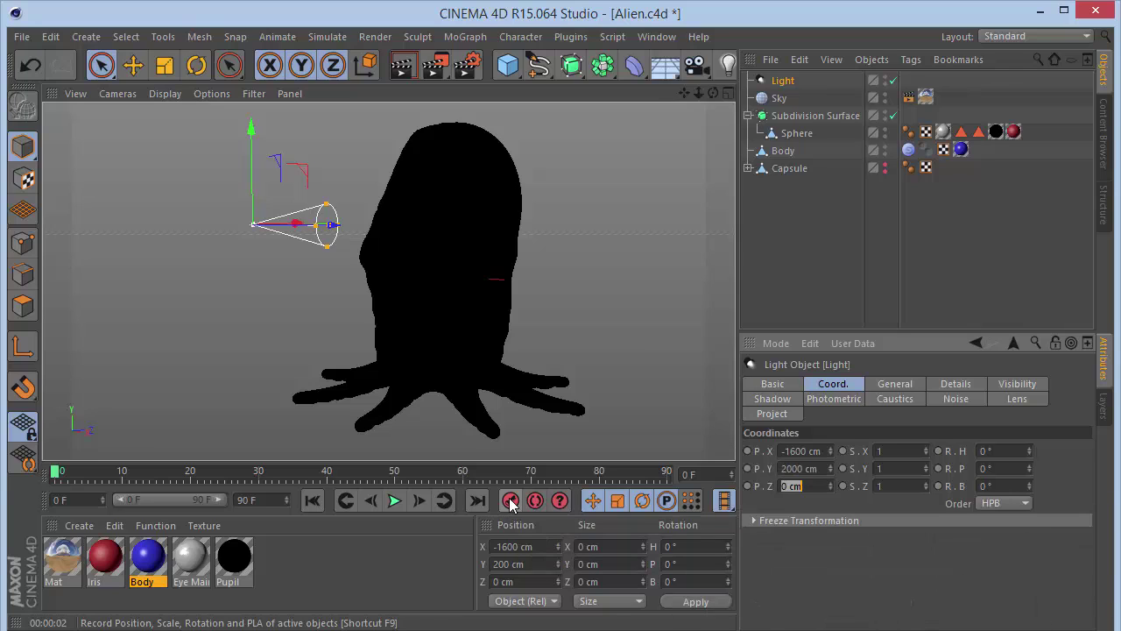
pyautogui.write('-1400')
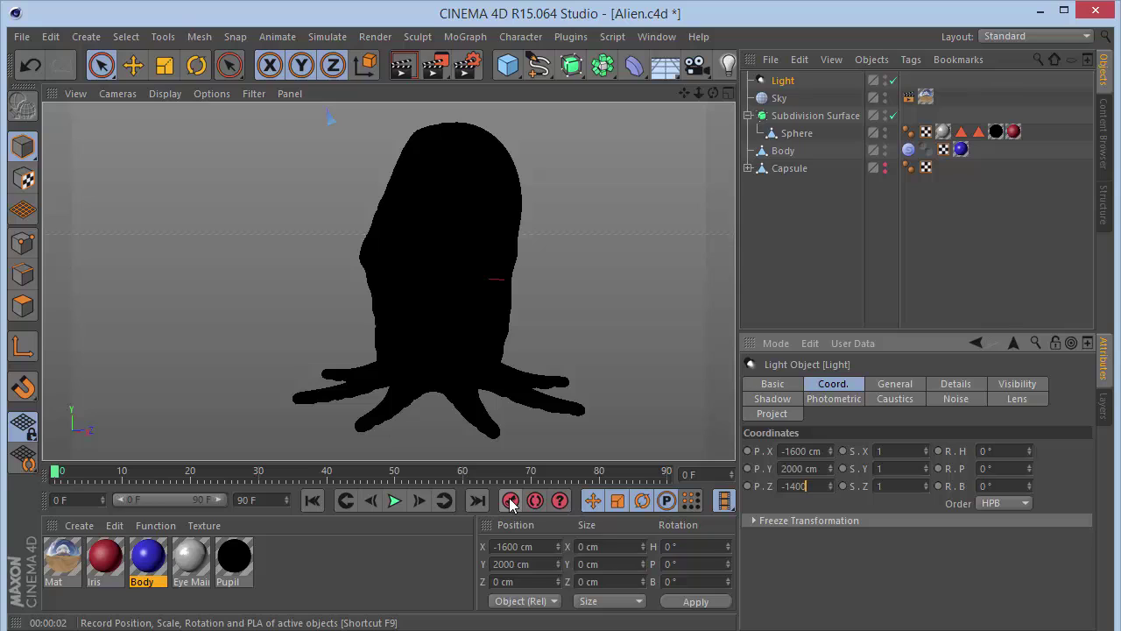
pyautogui.press('Return')
# - Set the spot light as the active camera and aim it at the alien, at heading about -48.6° and pitch about -45°
pyautogui.moveTo(698, 92); pyautogui.dragTo(657, 108)
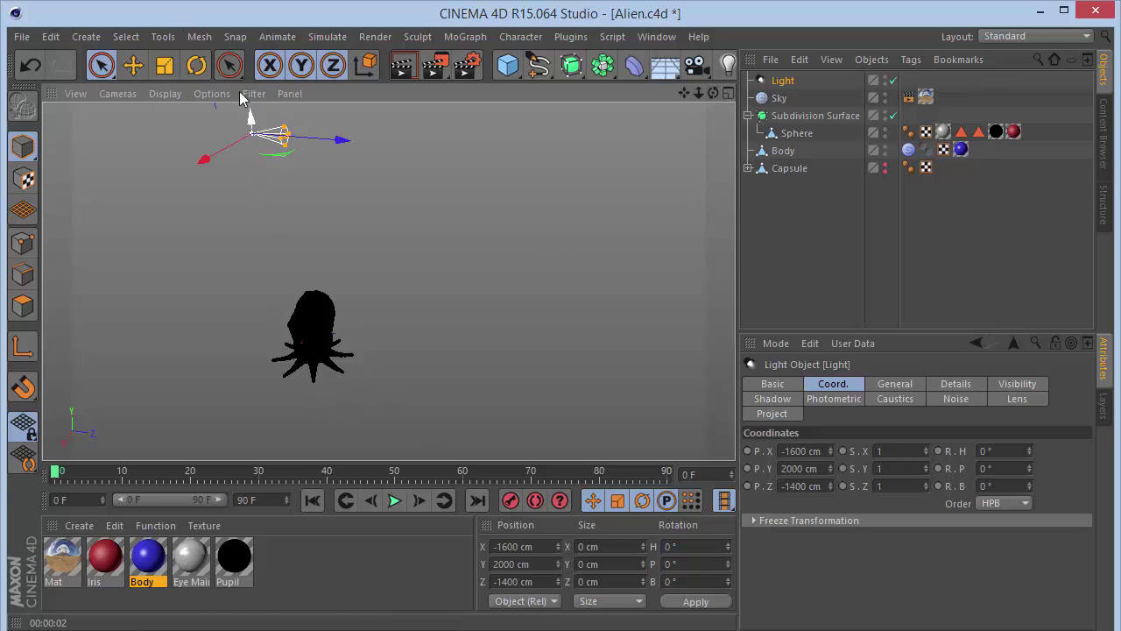
pyautogui.click(161, 93)
pyautogui.moveTo(212, 94)
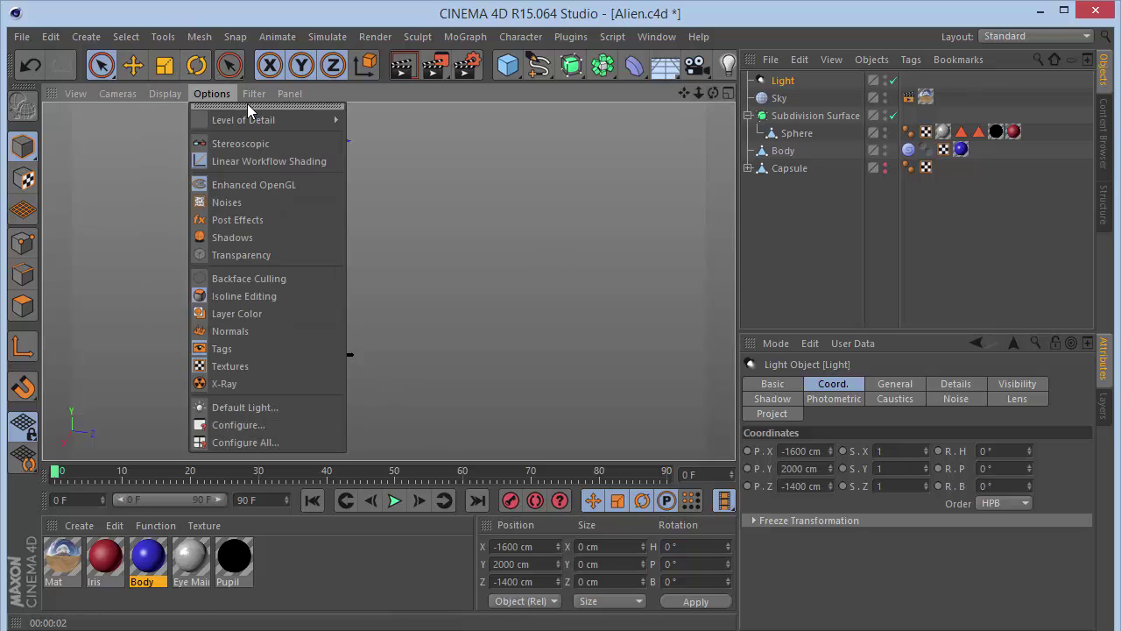
pyautogui.moveTo(117, 94)
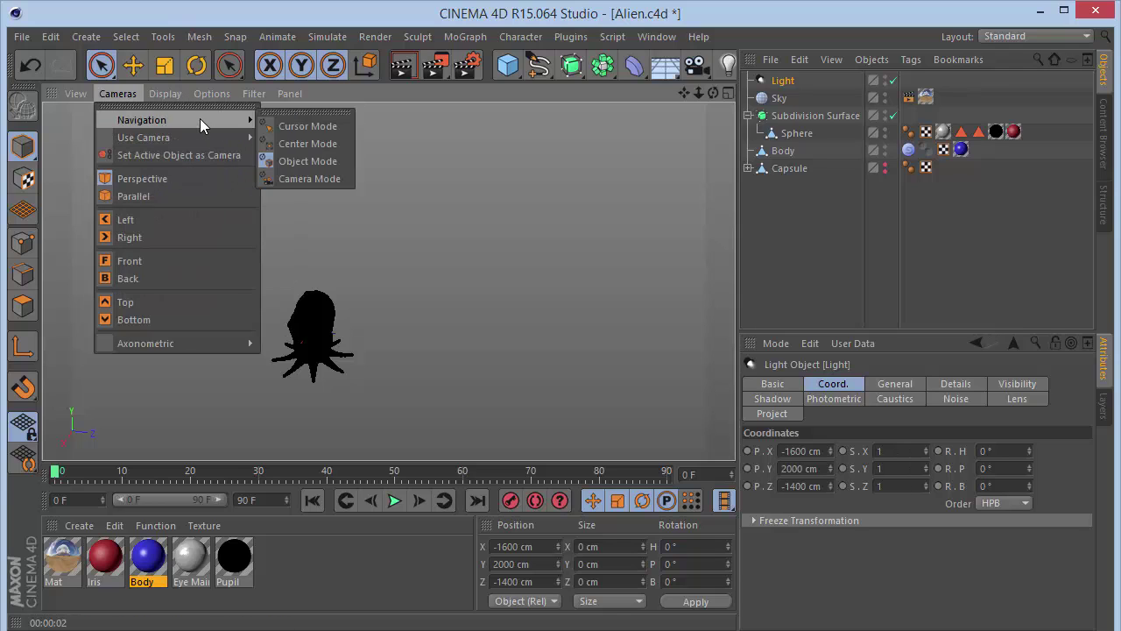
pyautogui.moveTo(200, 122)
pyautogui.click(170, 155)
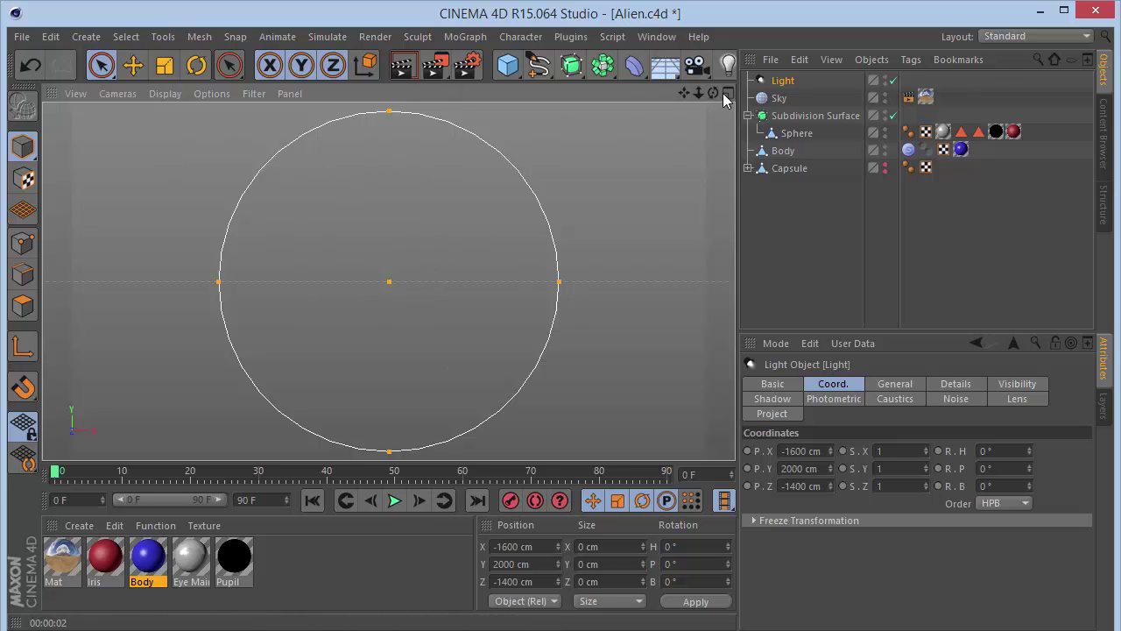
pyautogui.moveTo(713, 93); pyautogui.dragTo(798, 176)
pyautogui.moveTo(628, 9); pyautogui.dragTo(627, 13)
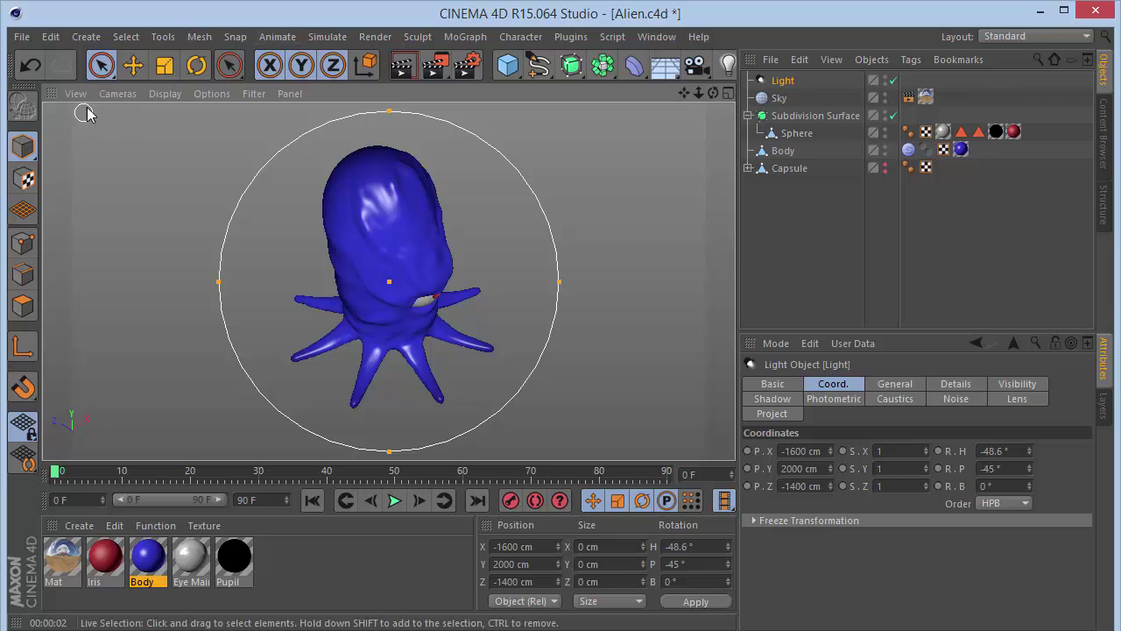
# - Switch the viewport from the spot light back to the Default Camera
pyautogui.click(114, 102)
pyautogui.click(118, 94)
pyautogui.moveTo(127, 120)
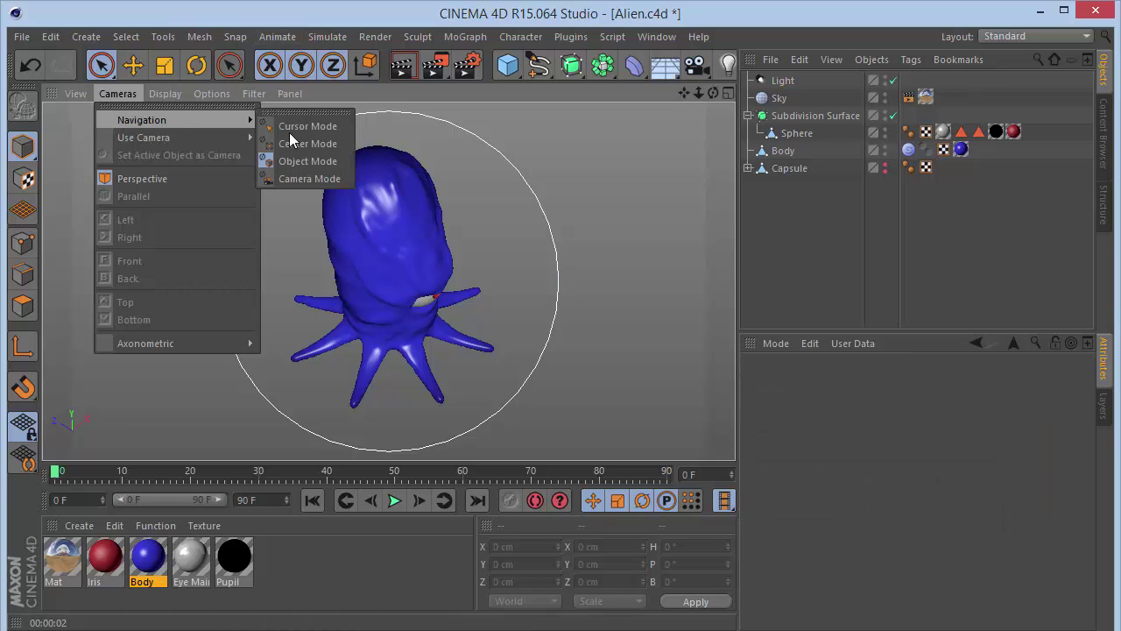
pyautogui.click(289, 144)
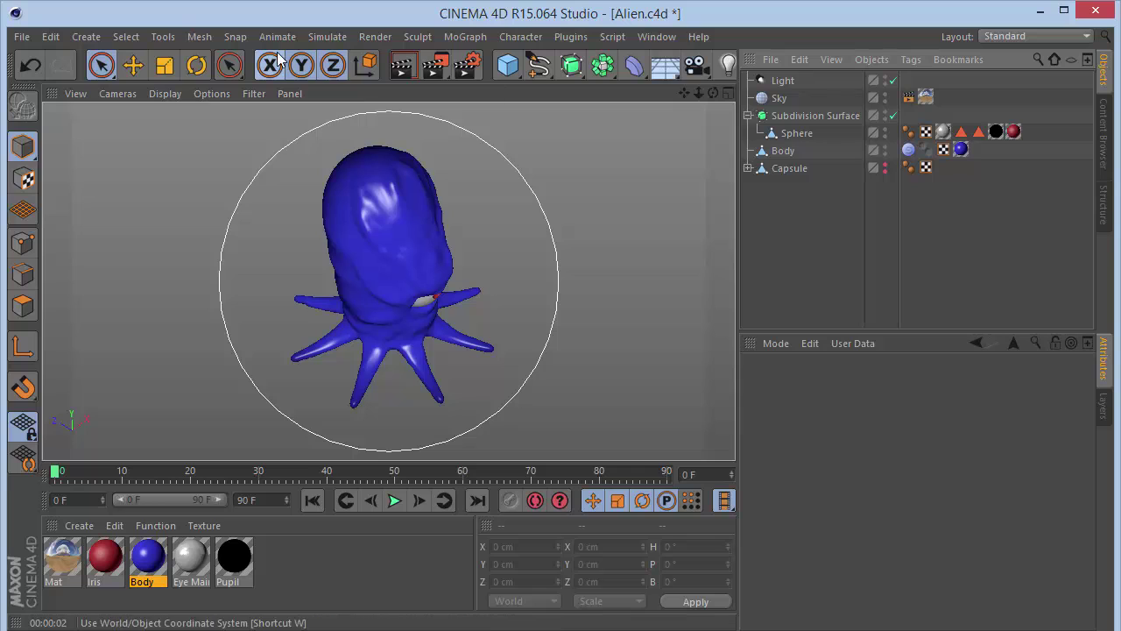
pyautogui.click(137, 93)
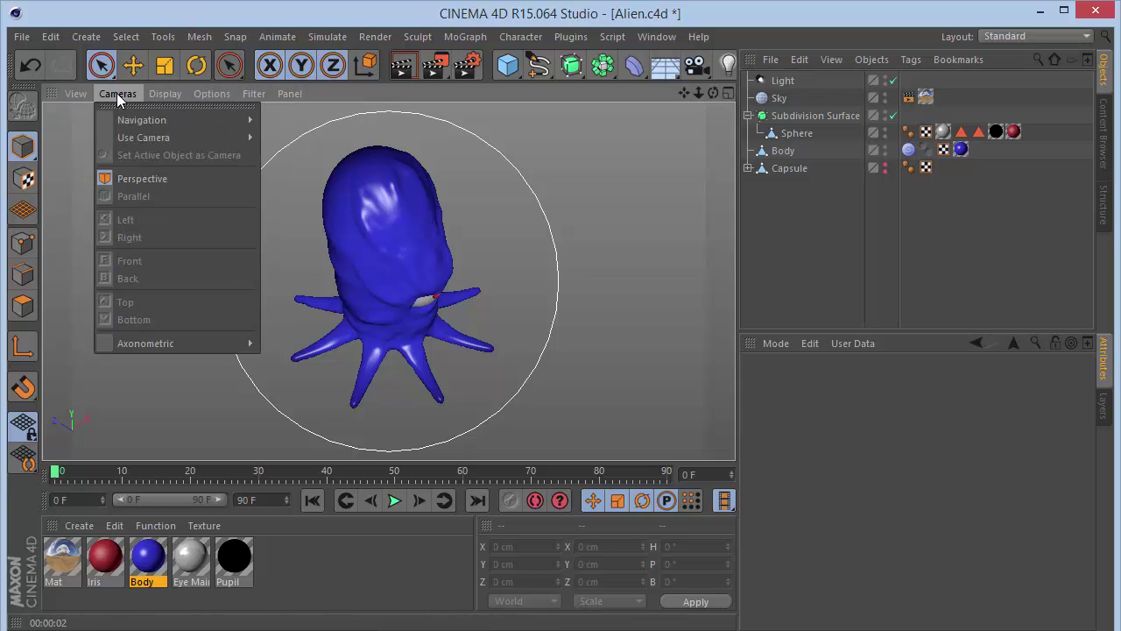
pyautogui.moveTo(179, 139)
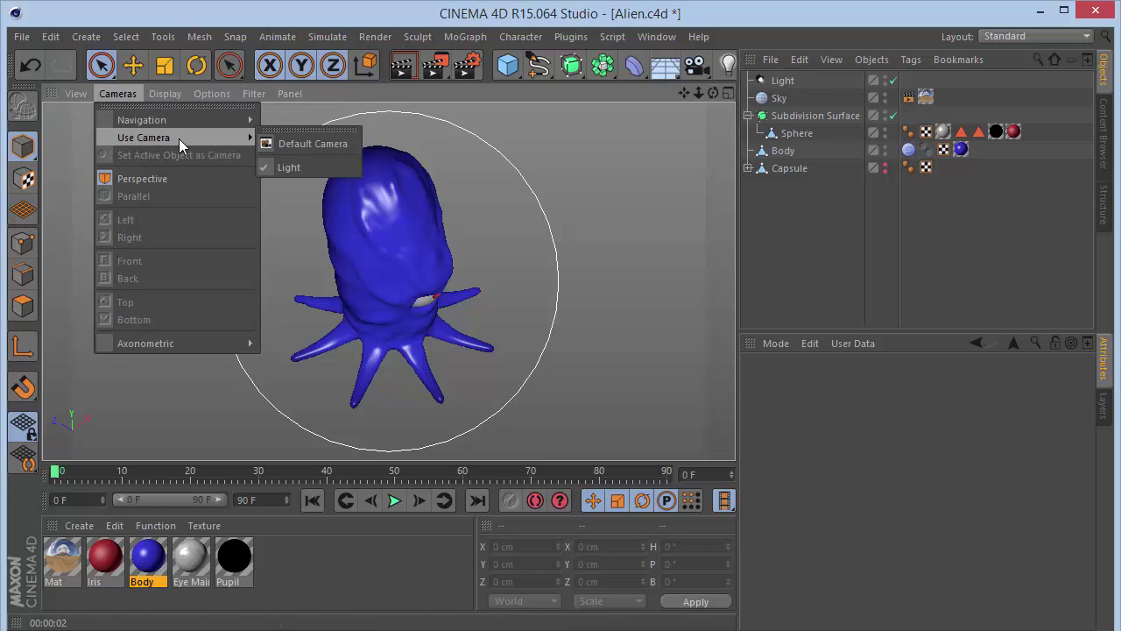
pyautogui.click(289, 143)
pyautogui.moveTo(712, 93)
pyautogui.mouseDown()
pyautogui.moveTo(657, 88)
pyautogui.moveTo(683, 104)
pyautogui.moveTo(673, 95)
pyautogui.moveTo(713, 92)
pyautogui.moveTo(705, 98)
pyautogui.moveTo(727, 110)
pyautogui.moveTo(649, 70)
pyautogui.moveTo(700, 103)
pyautogui.mouseUp()
# - Add the Ambient Occlusion effect to the render settings and set Anti-Aliasing to Best
pyautogui.click(466, 65)
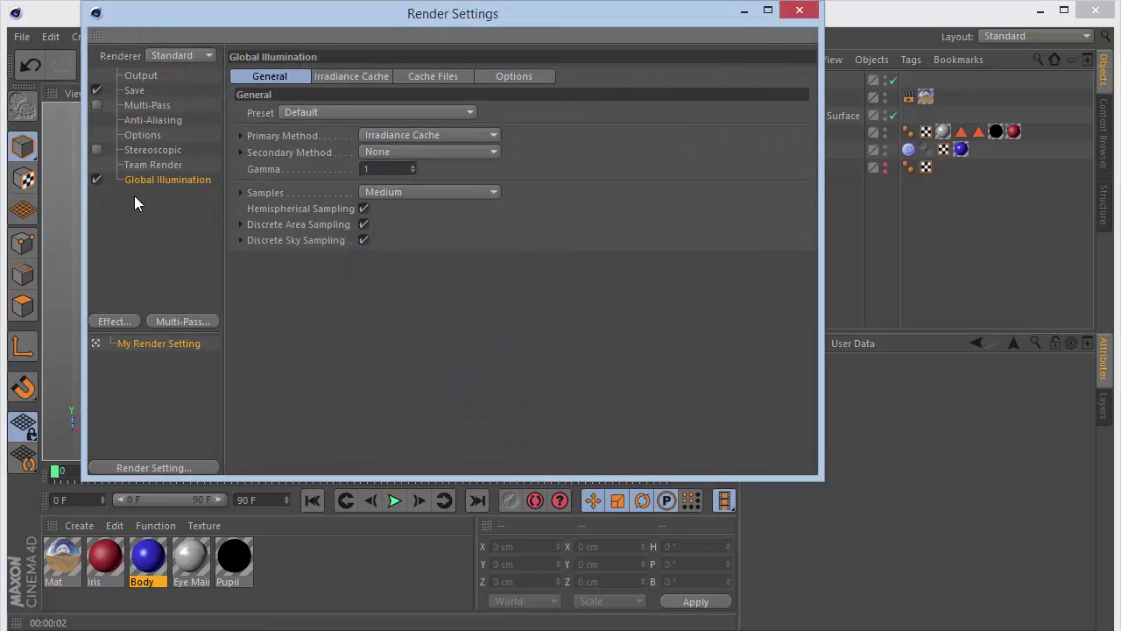
pyautogui.click(112, 321)
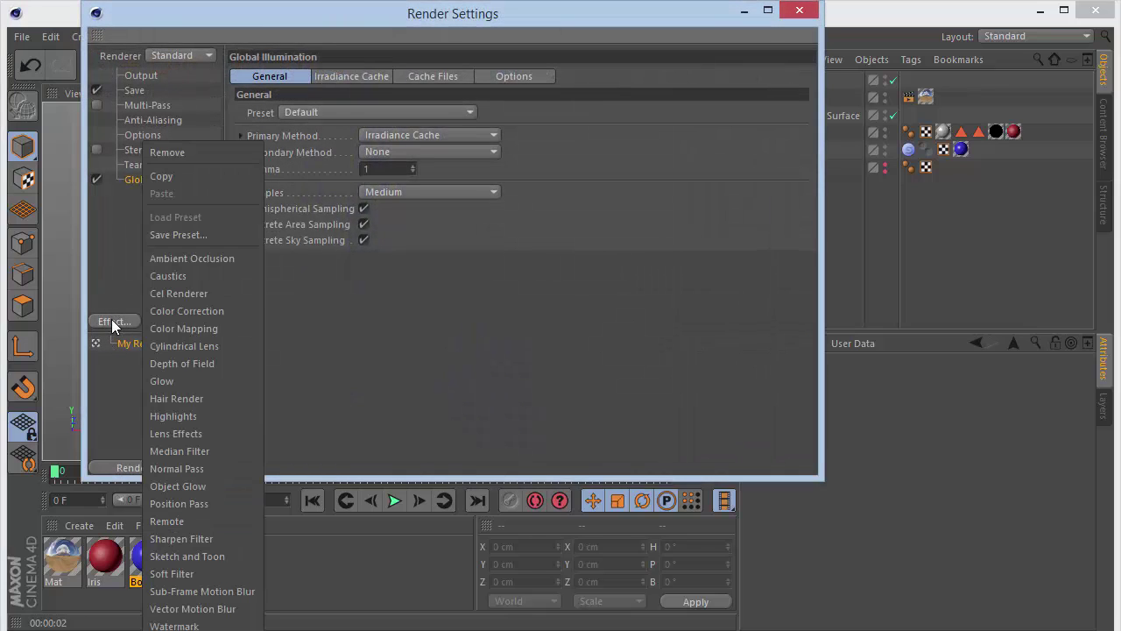
pyautogui.click(186, 256)
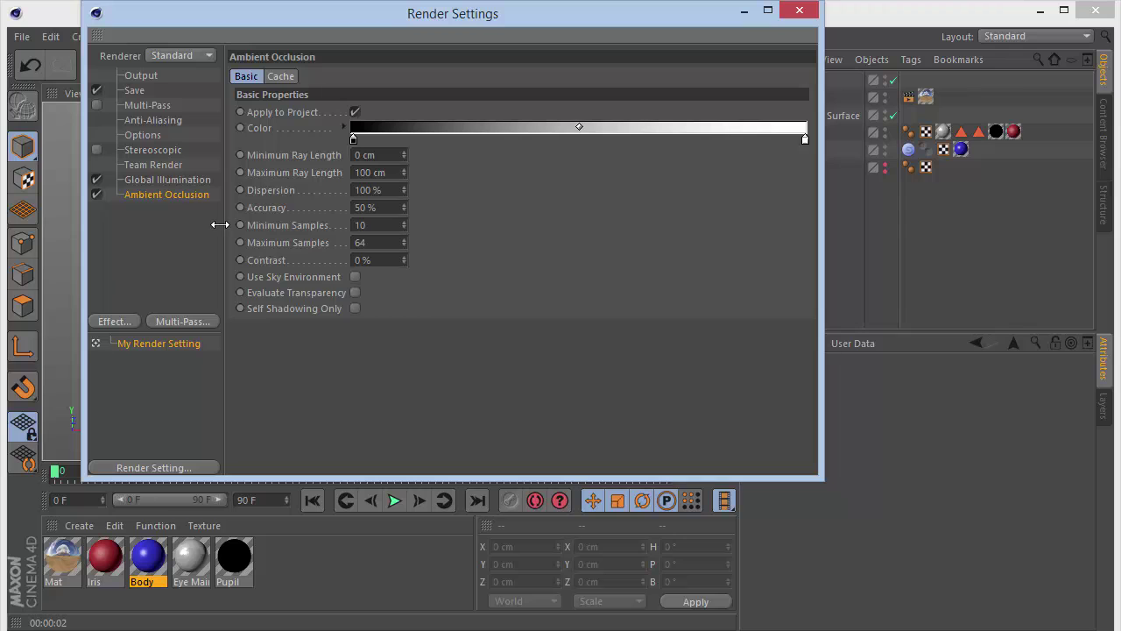
pyautogui.click(153, 120)
pyautogui.click(410, 75)
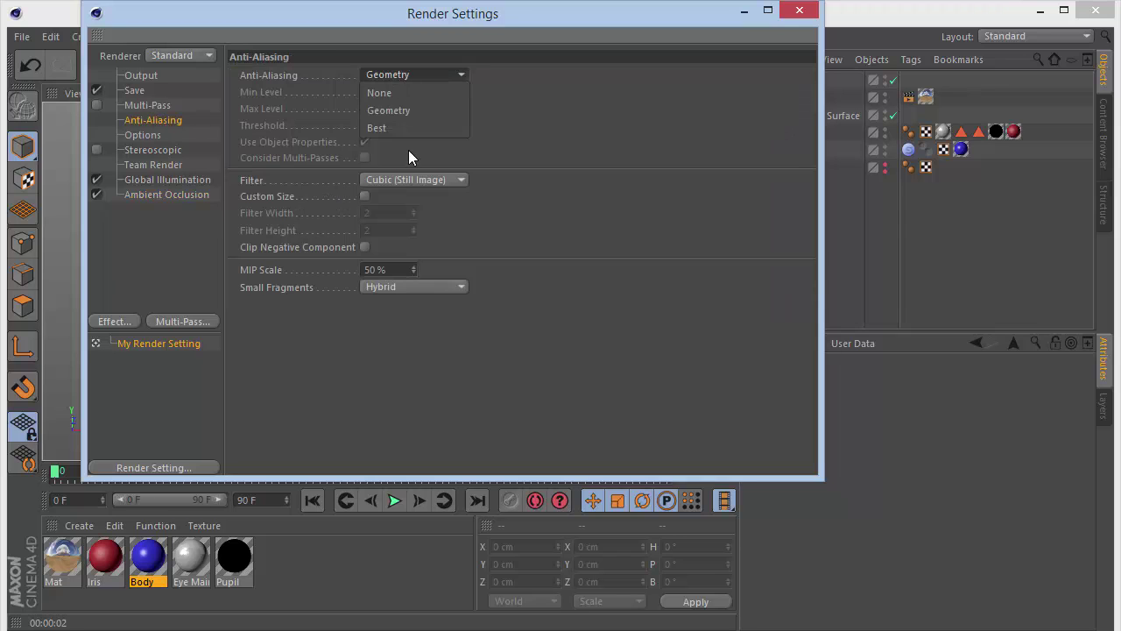
pyautogui.click(407, 128)
pyautogui.click(798, 10)
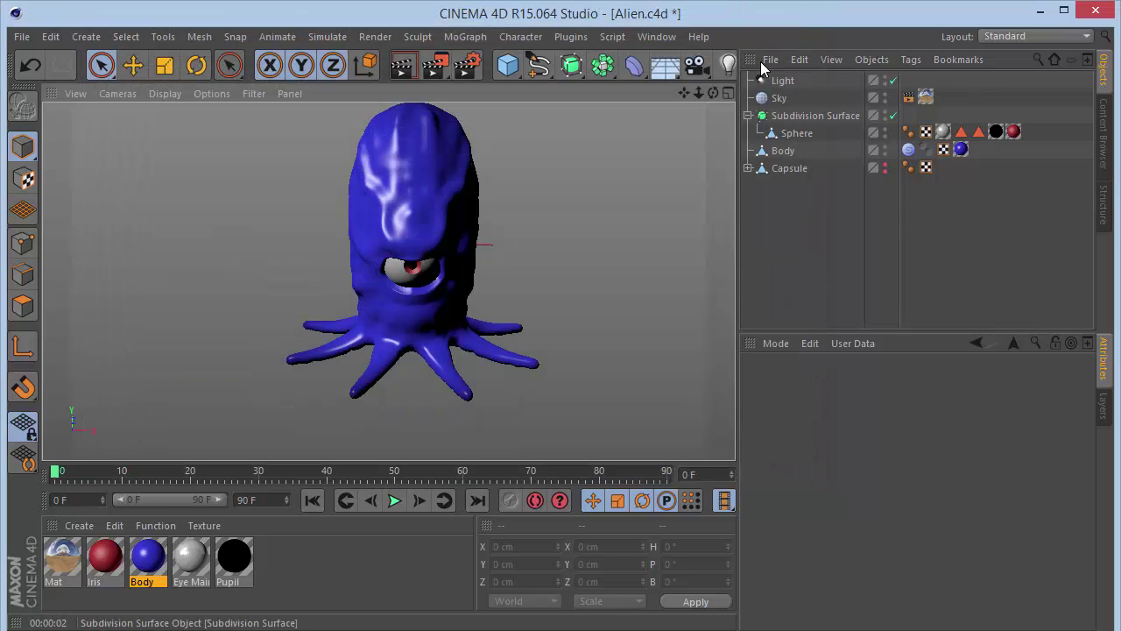
# - Set the spot light's shadow type to Raytraced (Hard) and preview the alien with a viewport render
pyautogui.click(782, 79)
pyautogui.click(895, 385)
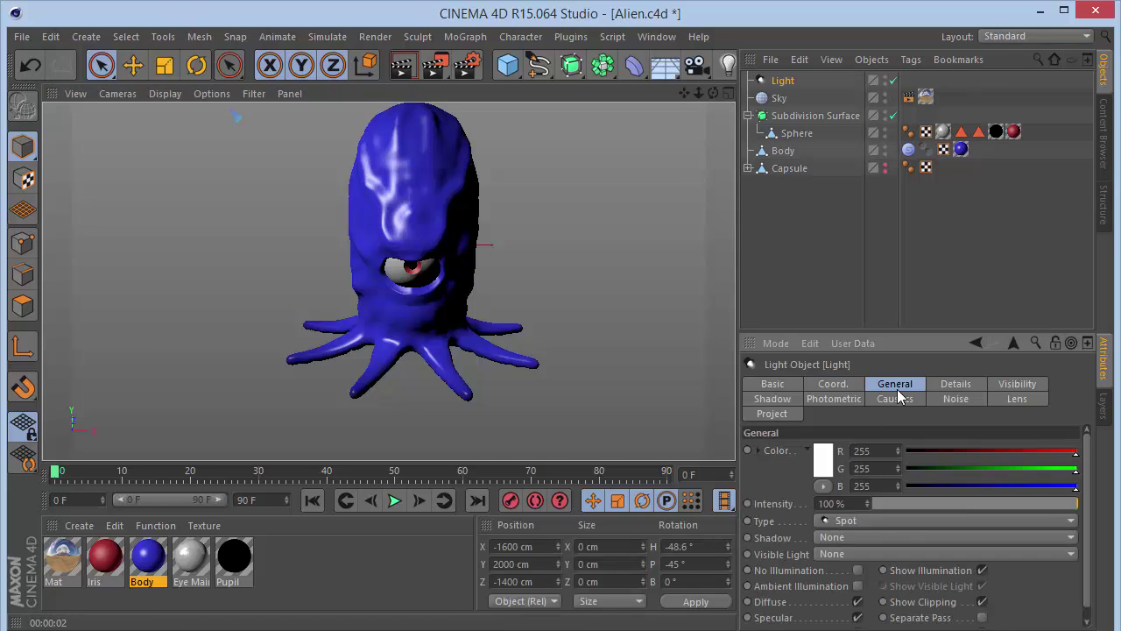
pyautogui.click(881, 536)
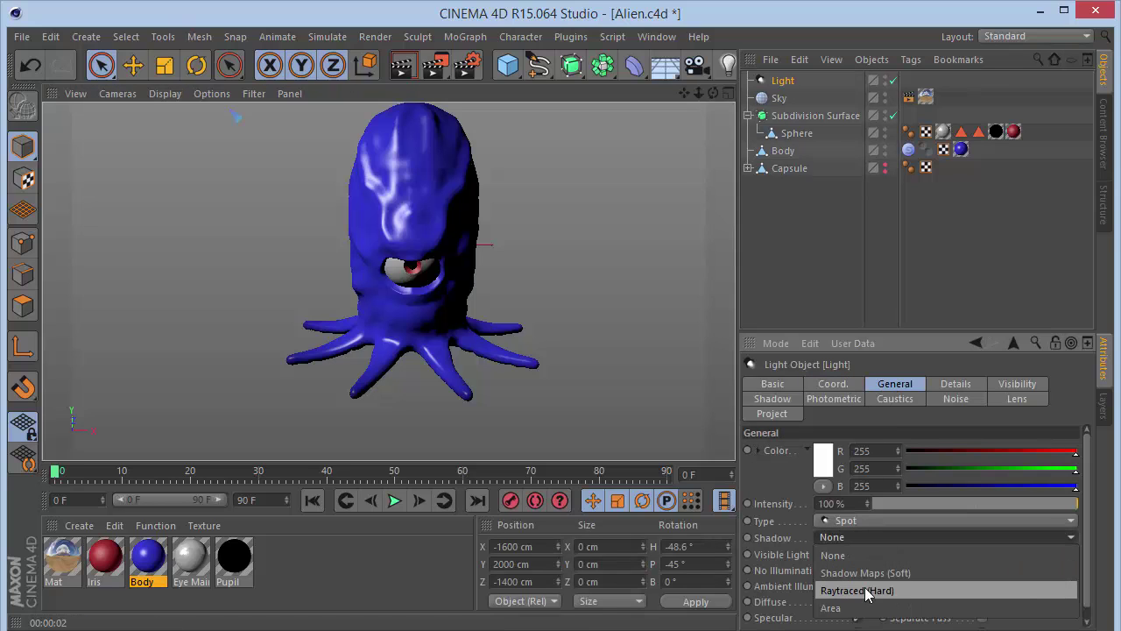
pyautogui.click(863, 590)
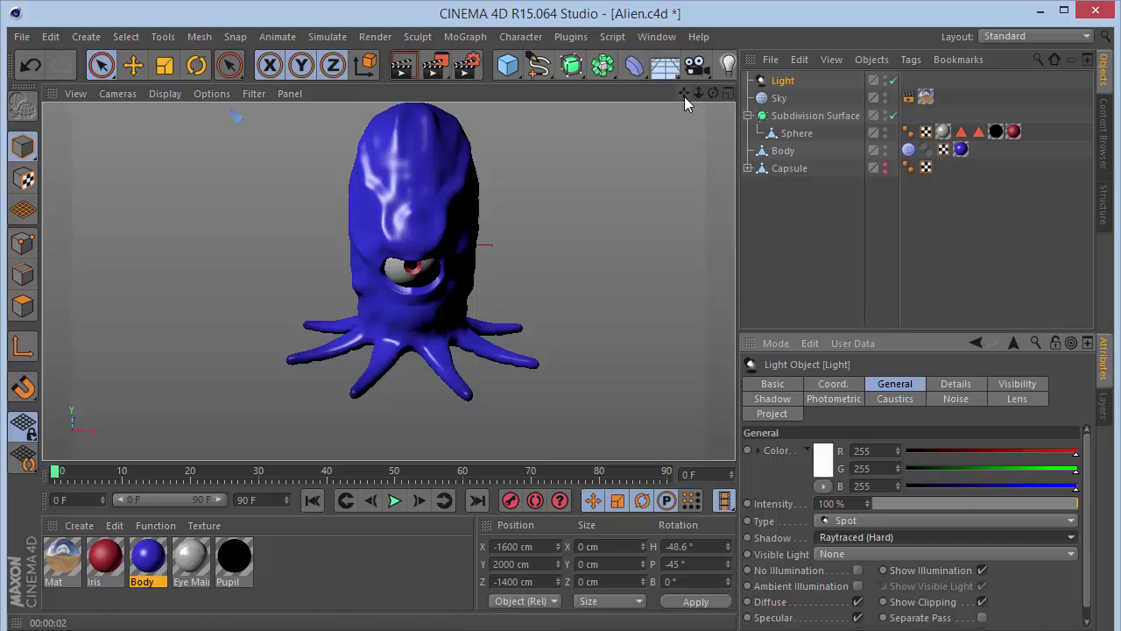
pyautogui.moveTo(685, 92); pyautogui.dragTo(674, 112)
pyautogui.hotkey('ctrl', 'r')
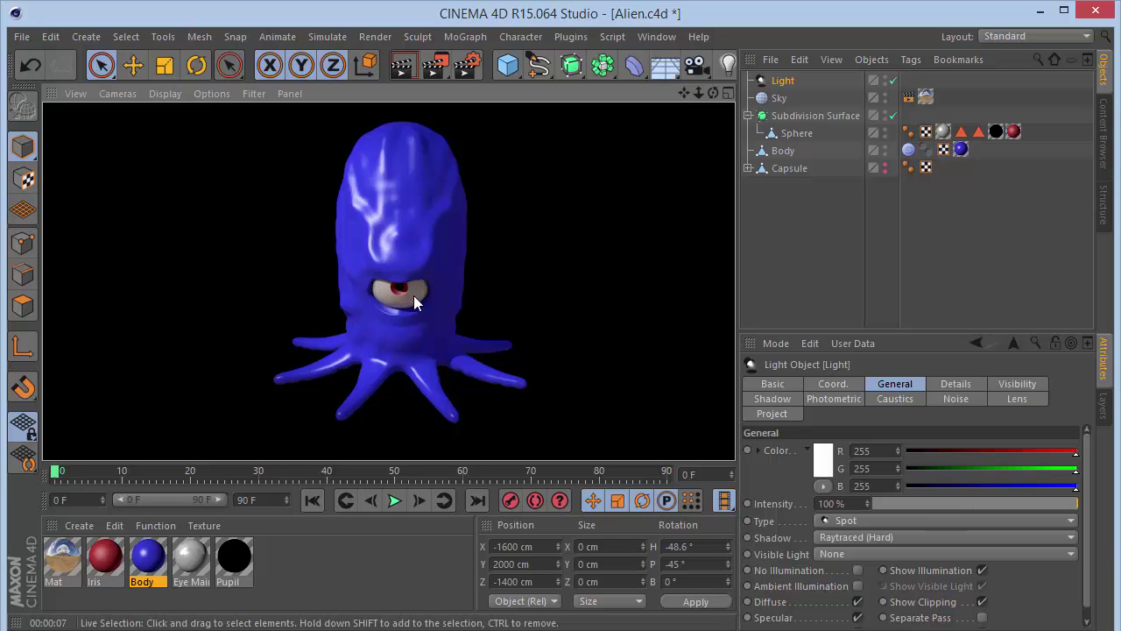
# - Set the Body material's specular height to 40% and width to 25%, and preview the change with a viewport render
pyautogui.click(567, 279)
pyautogui.moveTo(714, 92); pyautogui.dragTo(613, 98)
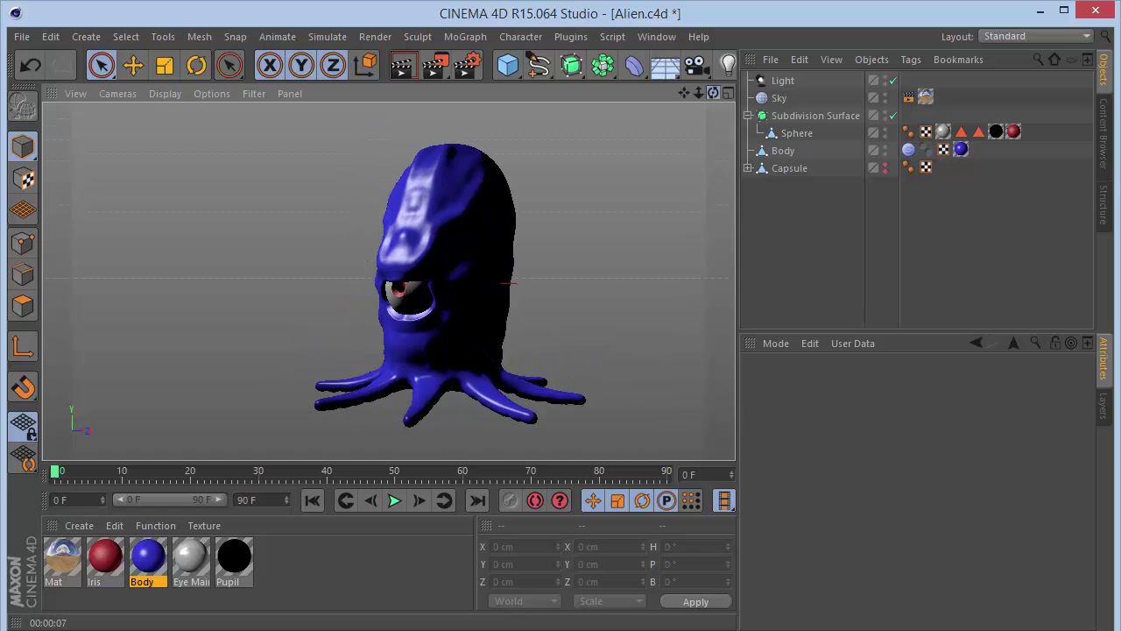
pyautogui.keyDown('alt'); pyautogui.moveTo(596, 170); pyautogui.dragTo(566, 213); pyautogui.keyUp('alt')
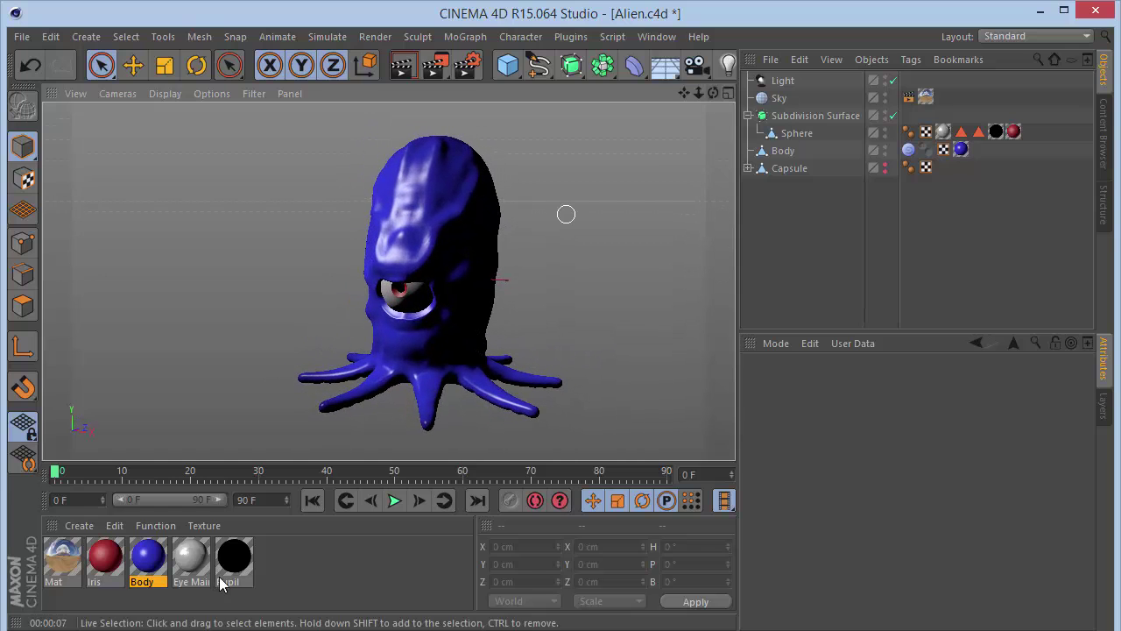
pyautogui.doubleClick(157, 561)
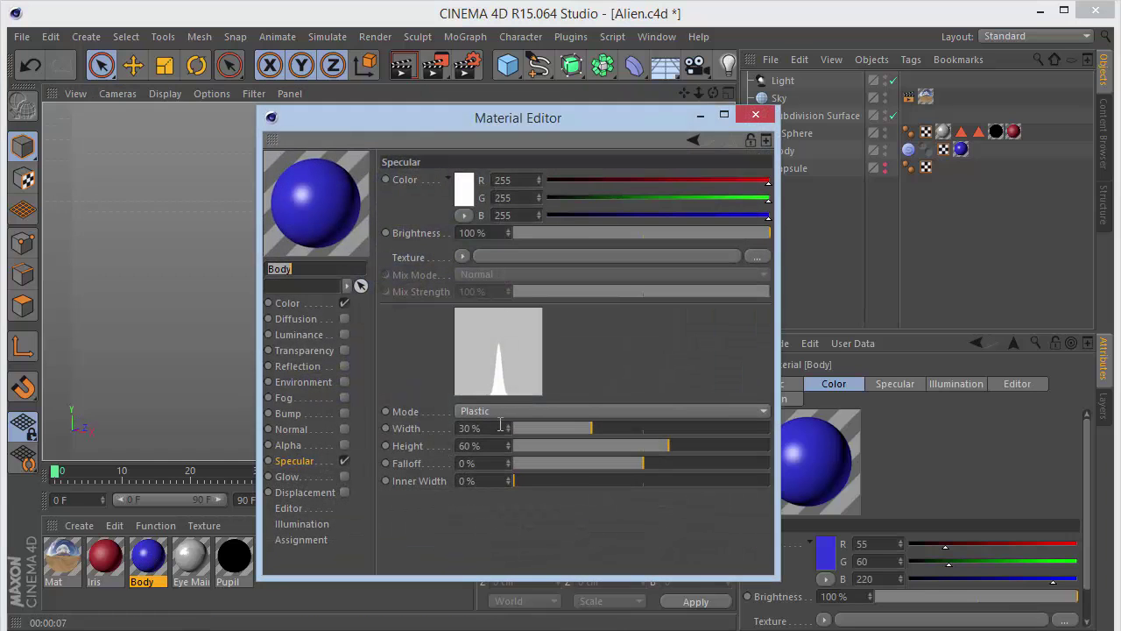
pyautogui.click(500, 426)
pyautogui.click(496, 445)
pyautogui.write('40')
pyautogui.press('Return')
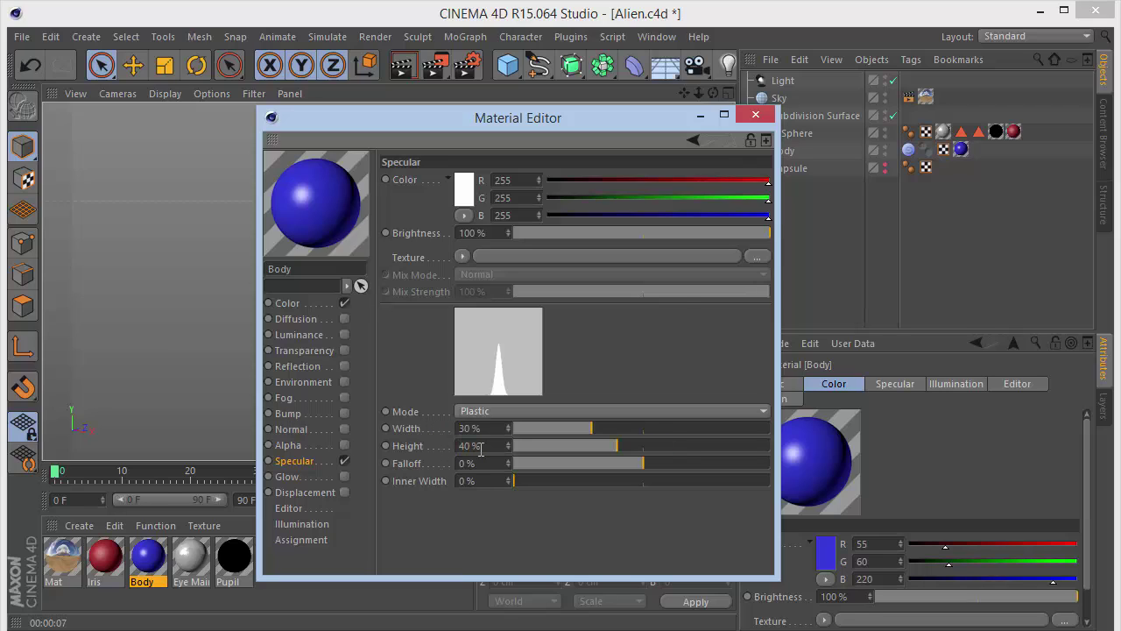
pyautogui.click(479, 428)
pyautogui.write('25')
pyautogui.press('Return')
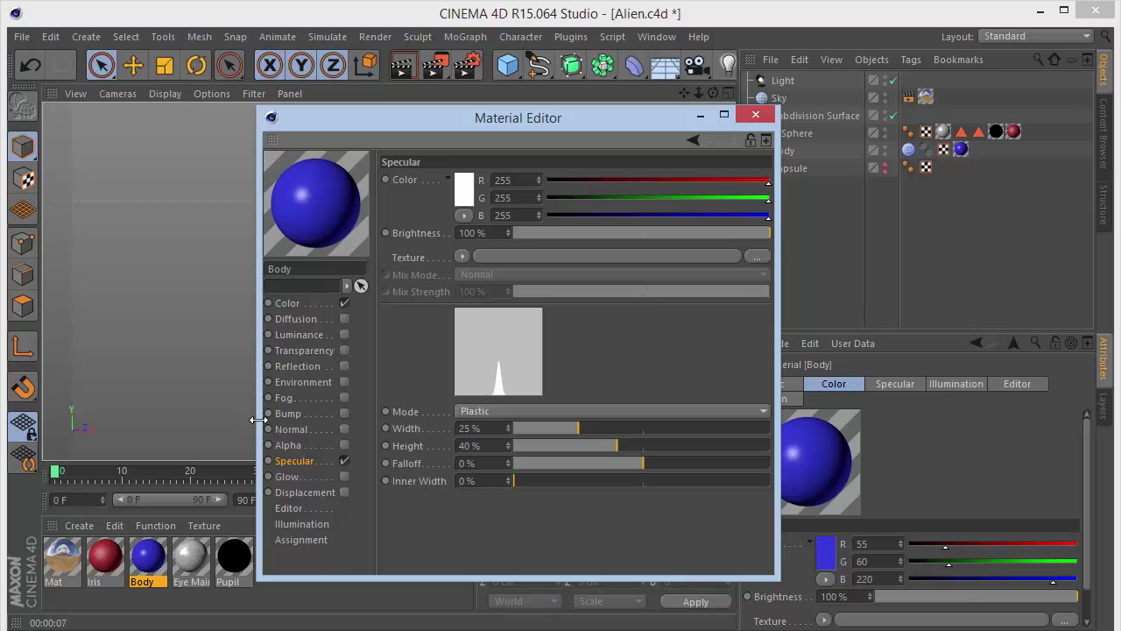
pyautogui.click(755, 115)
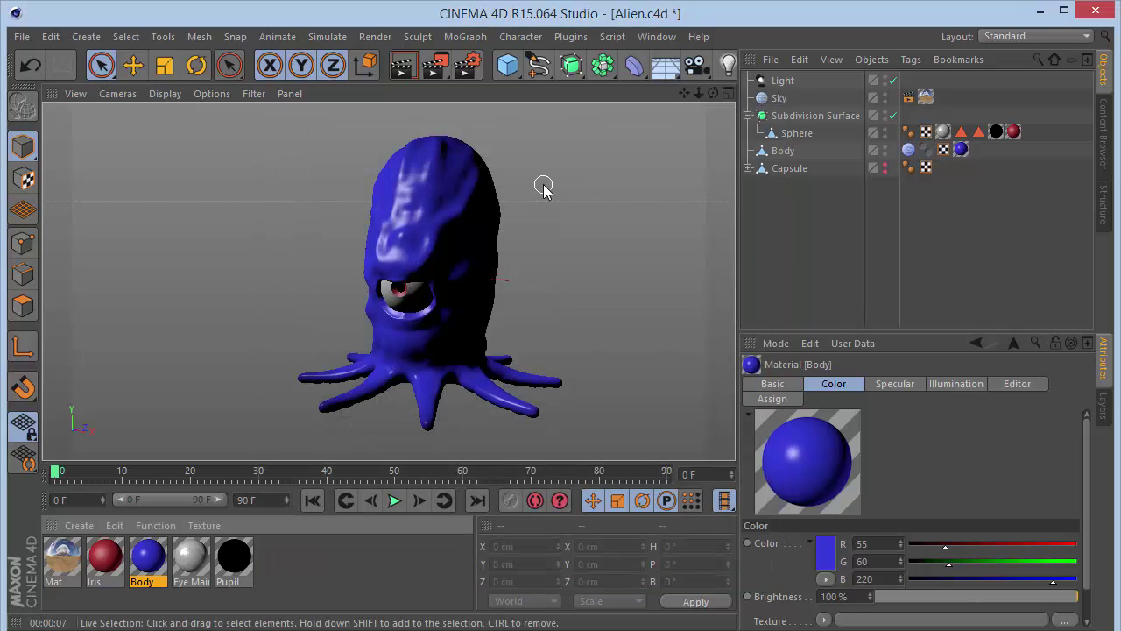
pyautogui.moveTo(713, 93); pyautogui.dragTo(755, 103)
pyautogui.hotkey('ctrl', 'r')
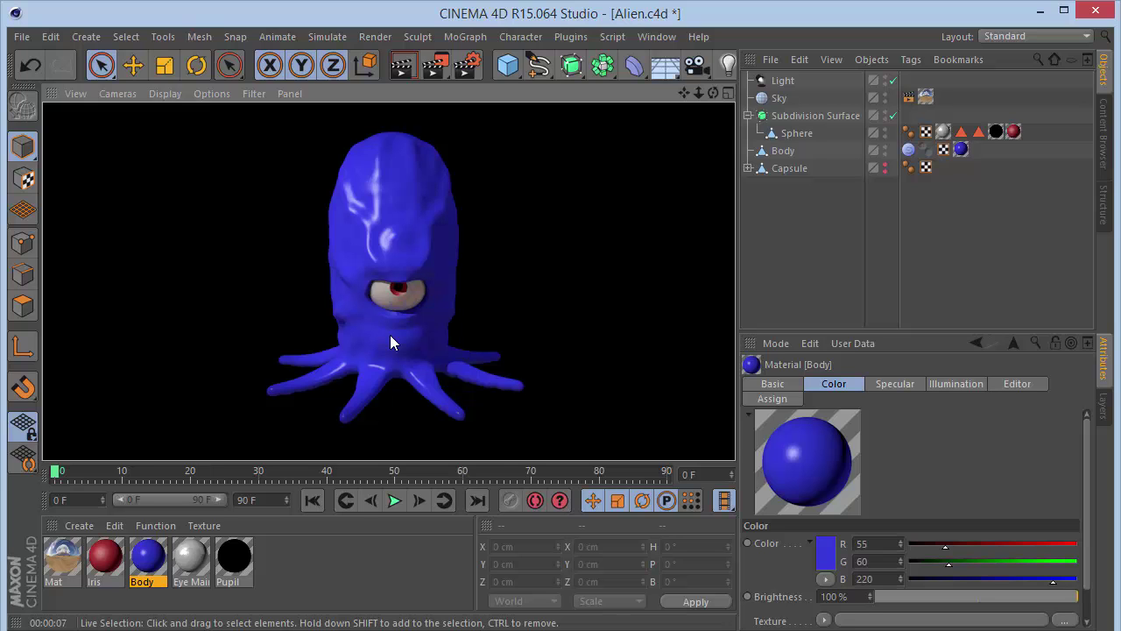
# - Enable the Body material's Diffusion channel, load a Fresnel texture into it and open the Fresnel shader's properties
pyautogui.doubleClick(150, 561)
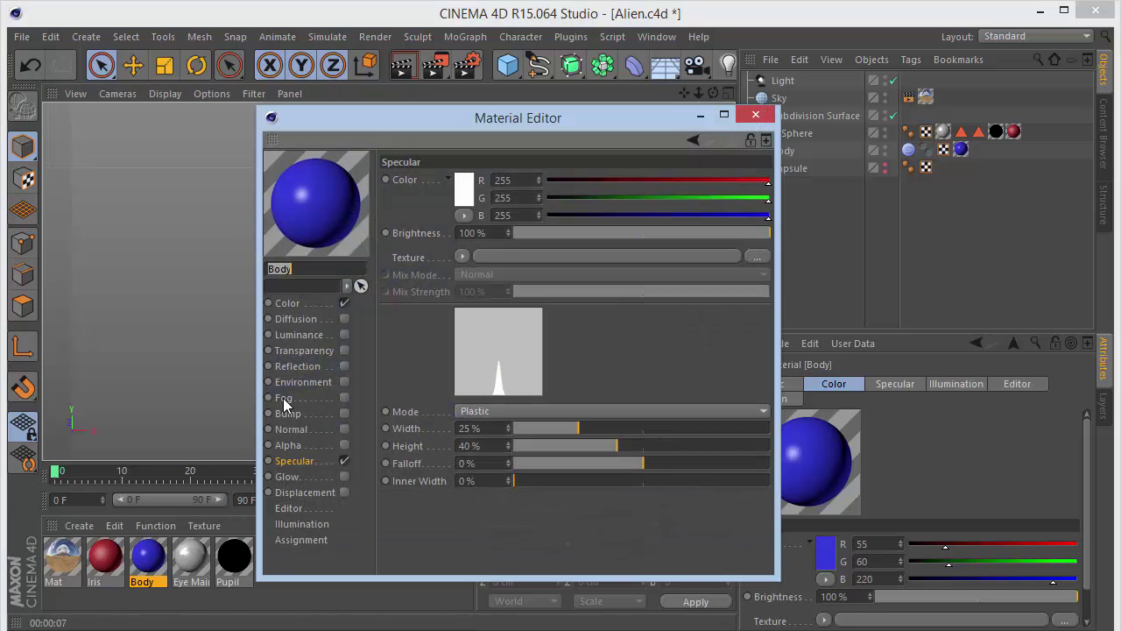
pyautogui.click(345, 318)
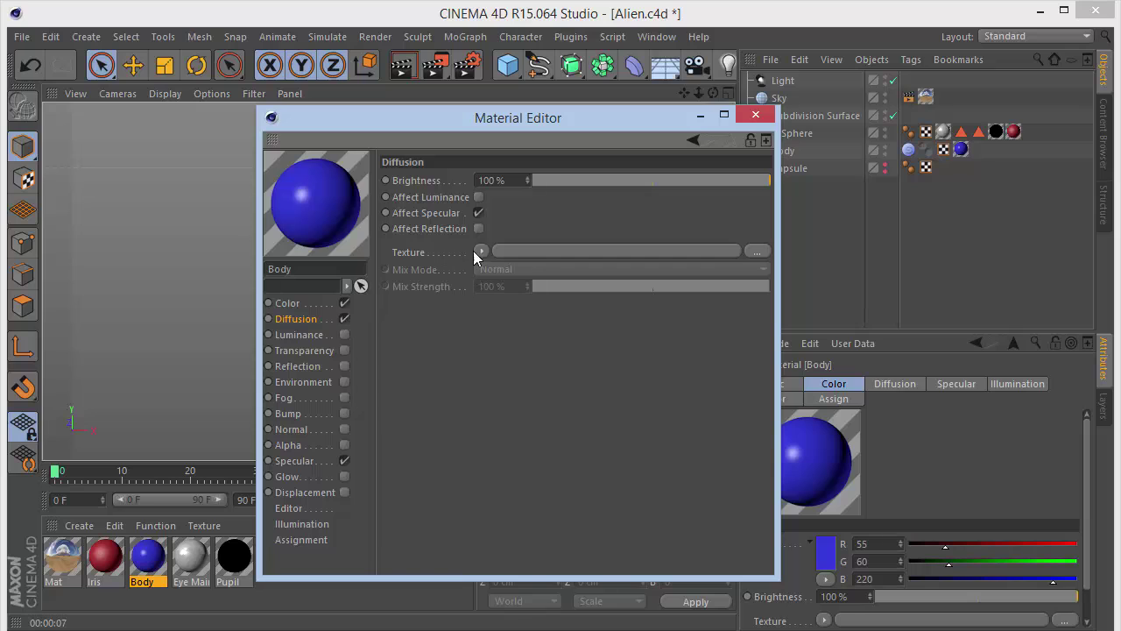
pyautogui.click(480, 250)
pyautogui.click(503, 404)
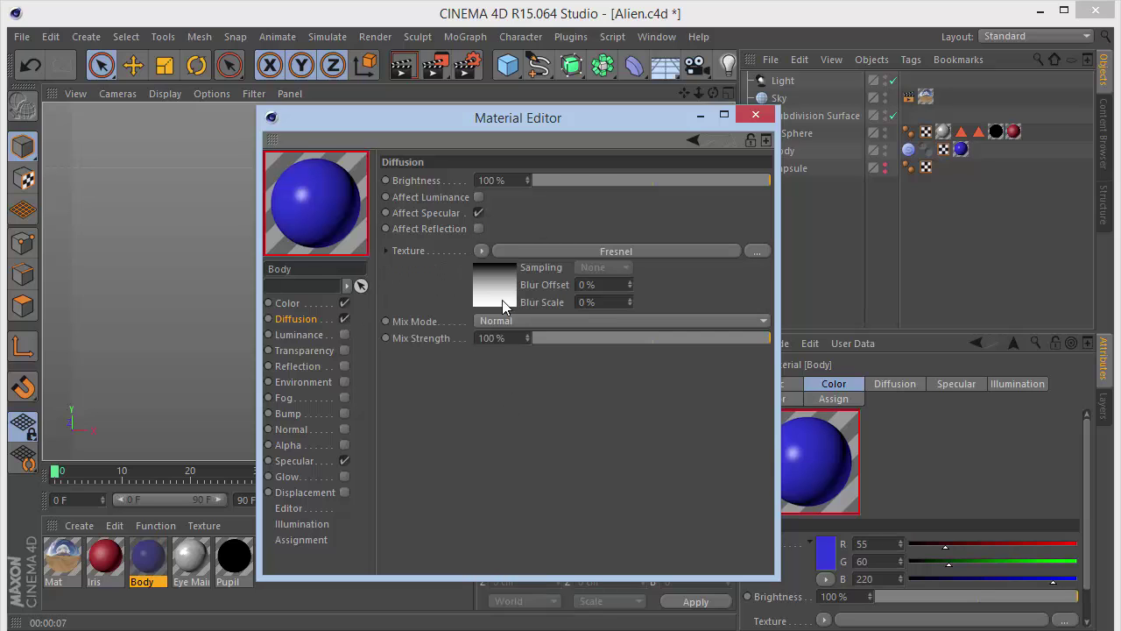
pyautogui.moveTo(460, 118); pyautogui.dragTo(730, 107)
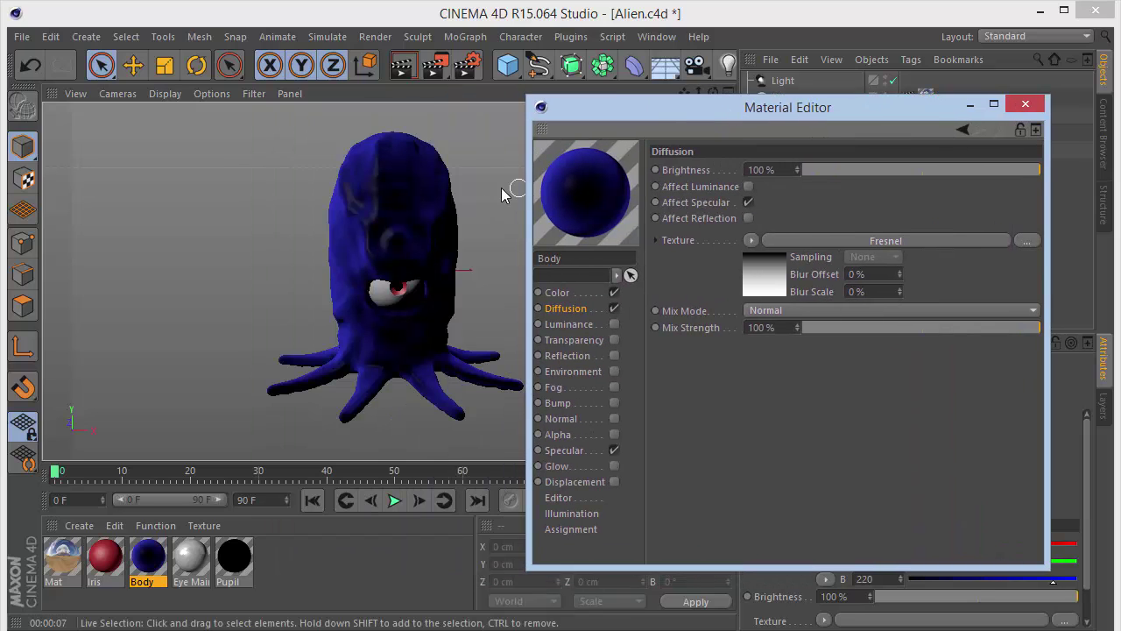
pyautogui.click(379, 326)
pyautogui.click(771, 277)
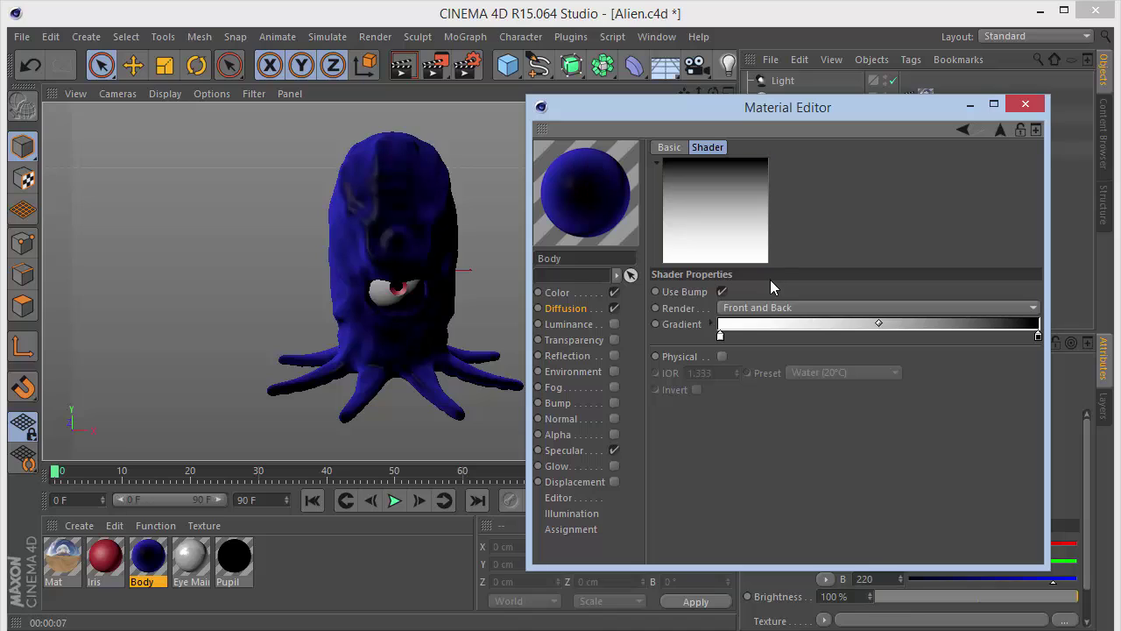
# - Move both knots of the Fresnel gradient inward and lighten the black knot to gray, RGB 163
pyautogui.moveTo(732, 338); pyautogui.dragTo(759, 338)
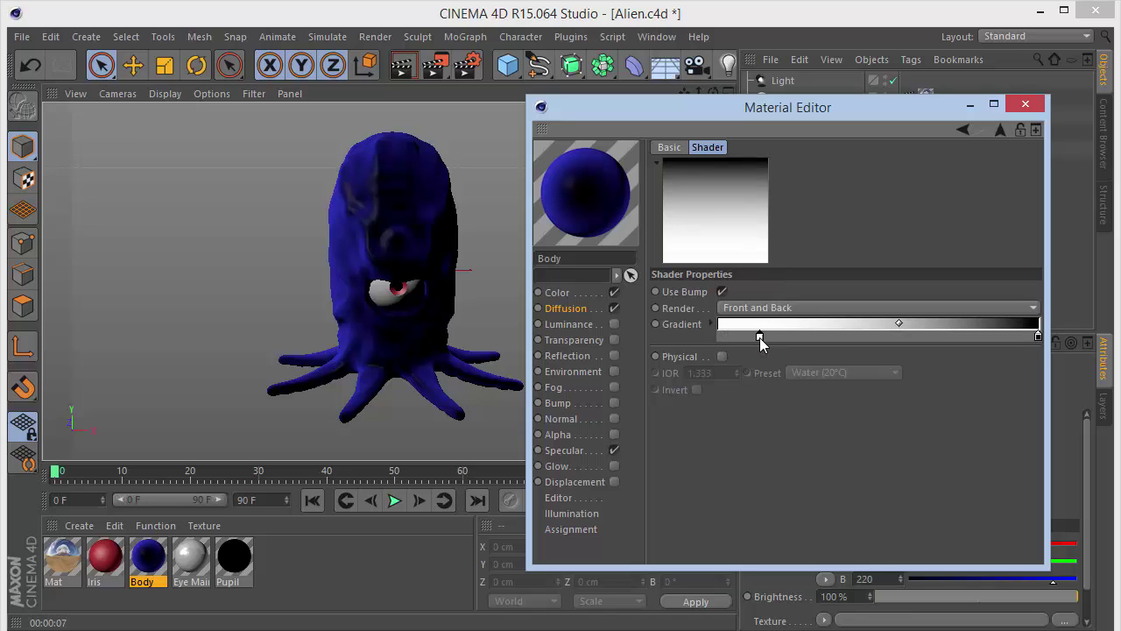
pyautogui.moveTo(1039, 338); pyautogui.dragTo(992, 337)
pyautogui.doubleClick(989, 337)
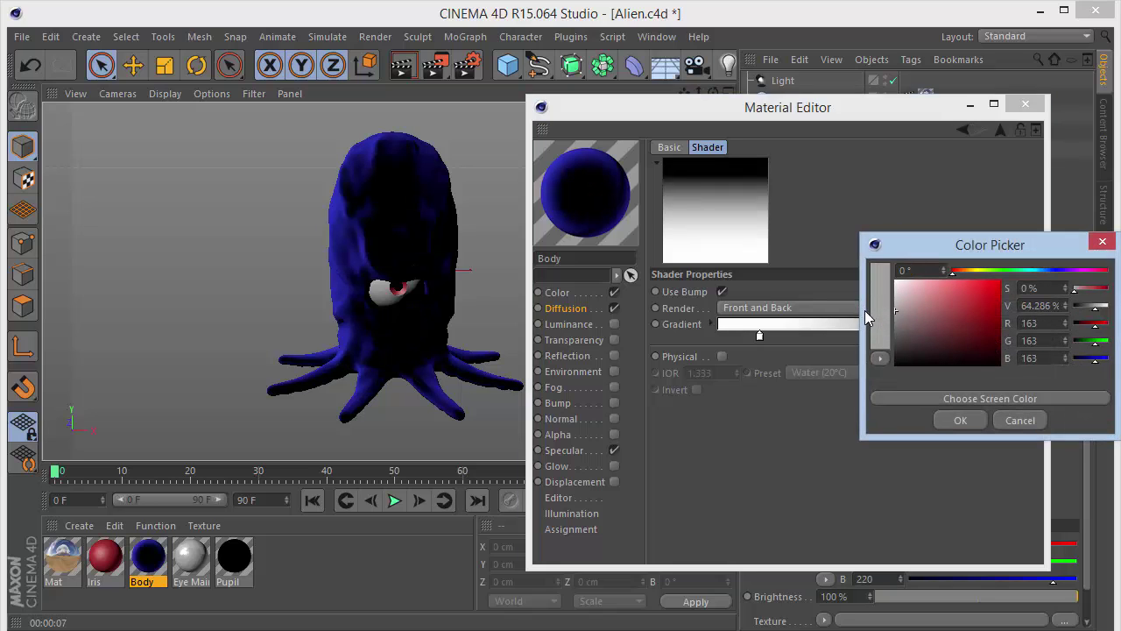
pyautogui.click(978, 421)
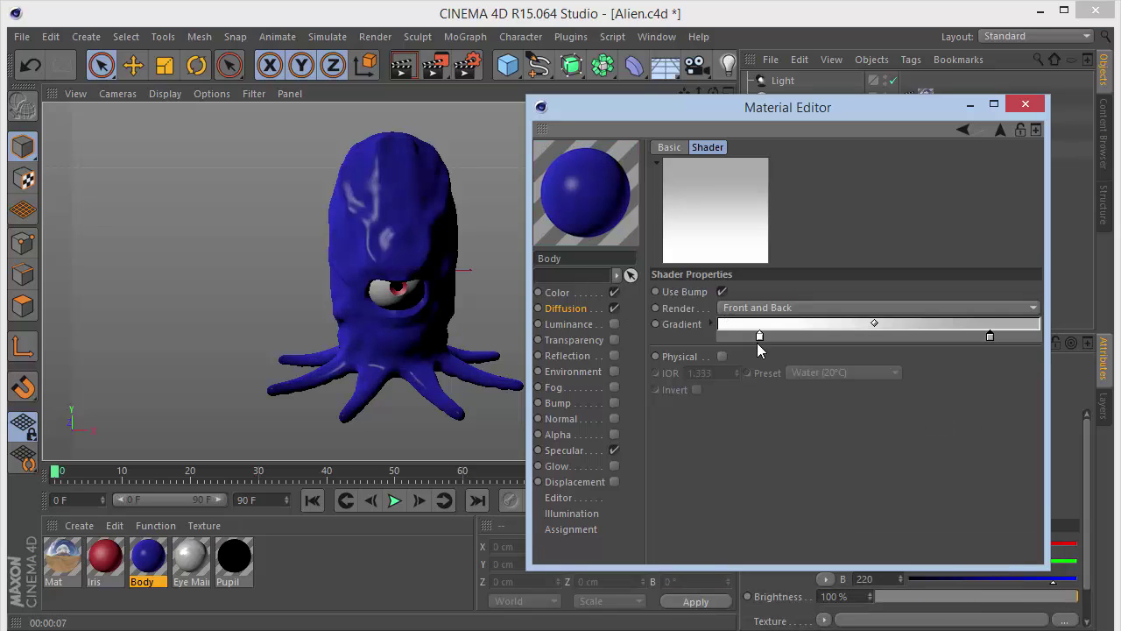
# - Shift the Fresnel gradient's white knot slightly outward and darken the gray knot to RGB 145
pyautogui.moveTo(757, 335); pyautogui.dragTo(752, 335)
pyautogui.doubleClick(990, 335)
pyautogui.moveTo(880, 267); pyautogui.dragTo(881, 324)
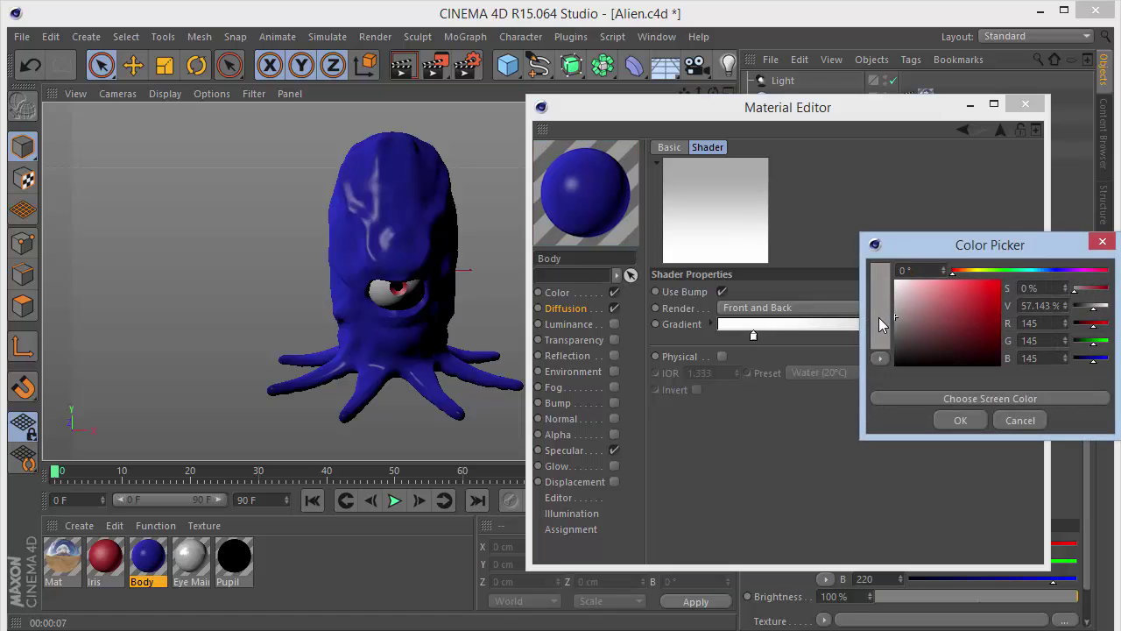
pyautogui.click(950, 419)
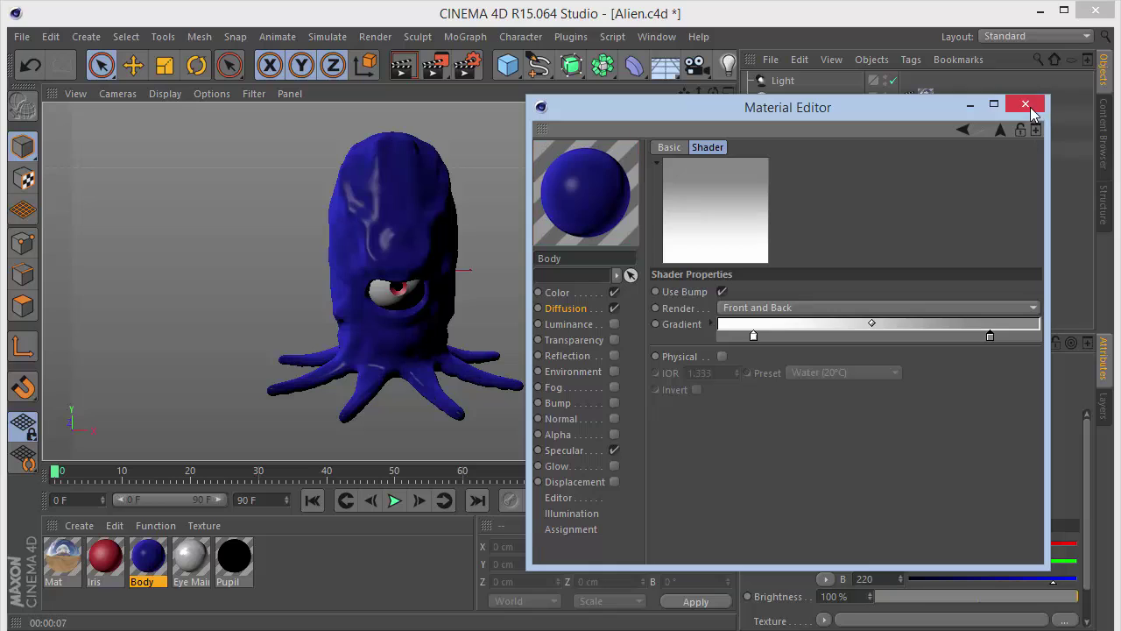
# - Close the material settings and check the new diffusion with viewport renders from the front and the side
pyautogui.click(1031, 111)
pyautogui.hotkey('ctrl', 'r')
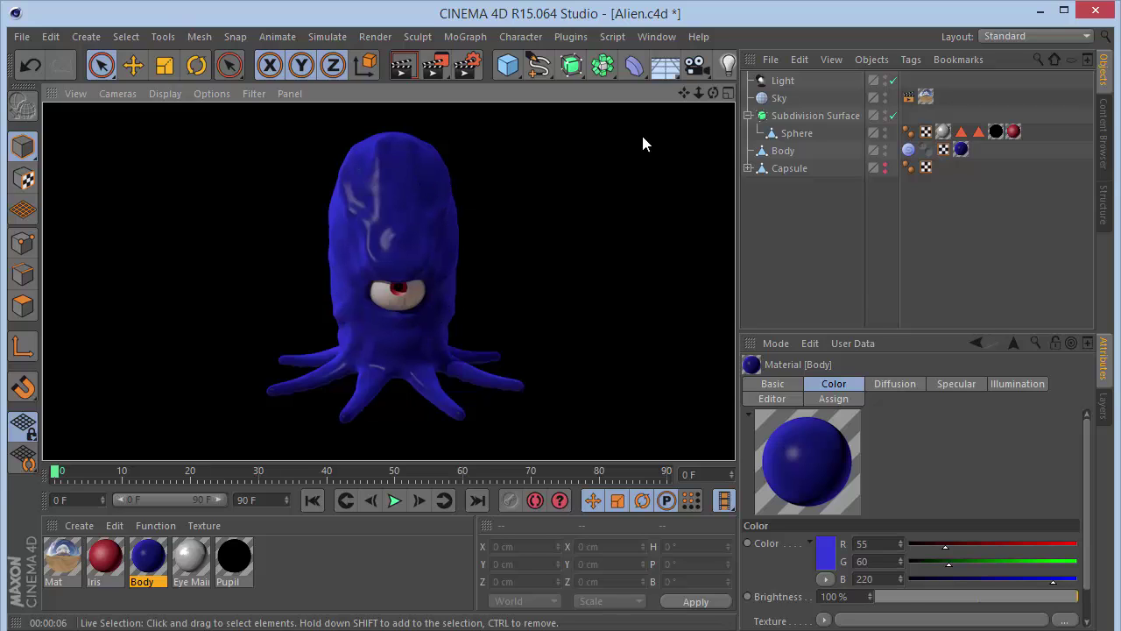
pyautogui.moveTo(699, 94); pyautogui.dragTo(556, 93)
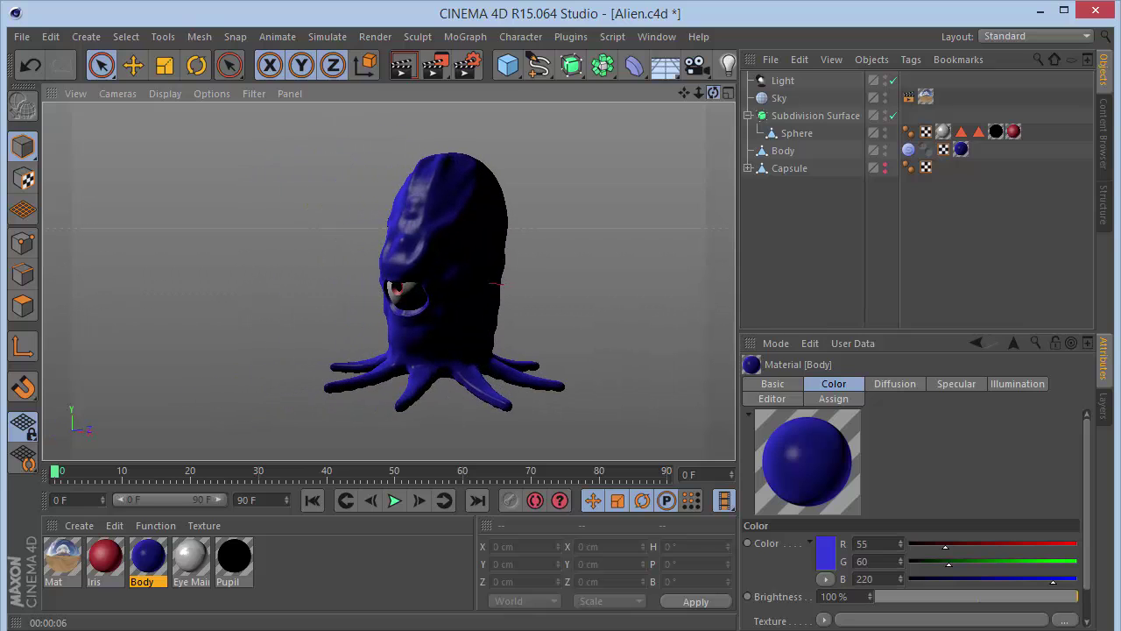
pyautogui.moveTo(712, 93); pyautogui.dragTo(718, 92)
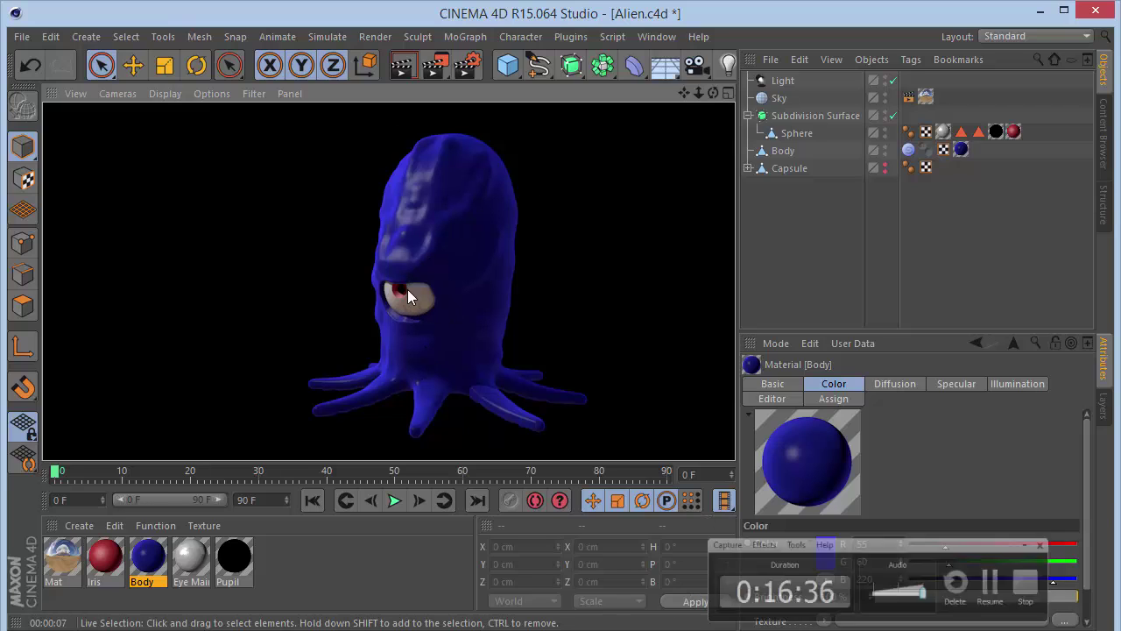
# - Enable the Body material's Luminance channel, load a Fresnel texture into it and open the Fresnel shader's properties
pyautogui.doubleClick(147, 557)
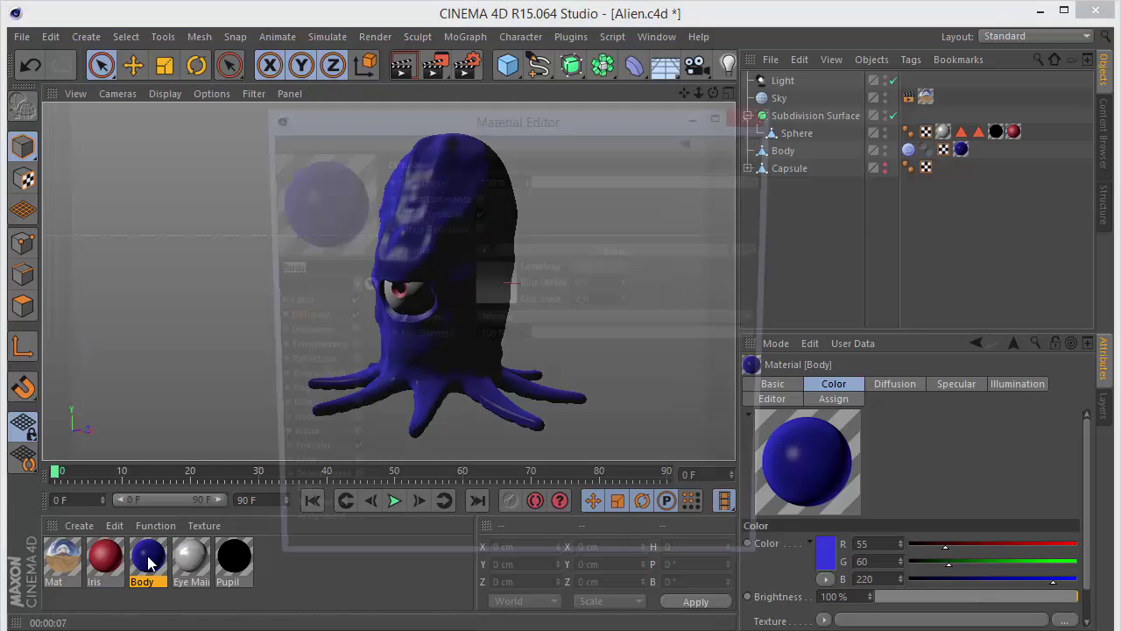
pyautogui.click(344, 335)
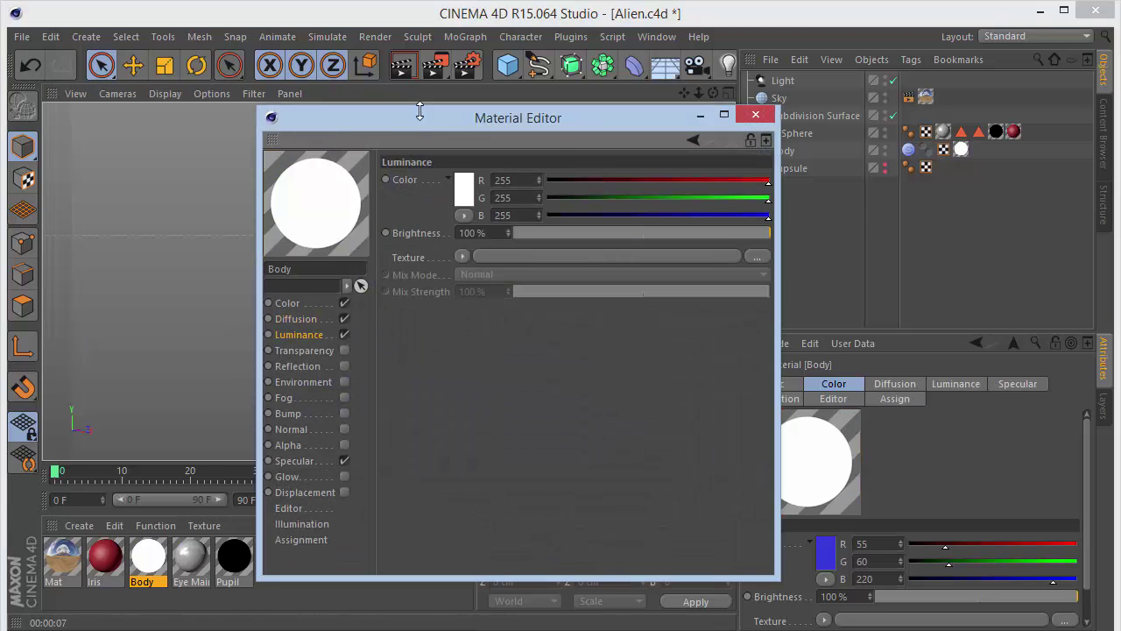
pyautogui.moveTo(418, 108); pyautogui.dragTo(714, 131)
pyautogui.moveTo(601, 151); pyautogui.dragTo(893, 124)
pyautogui.click(762, 247)
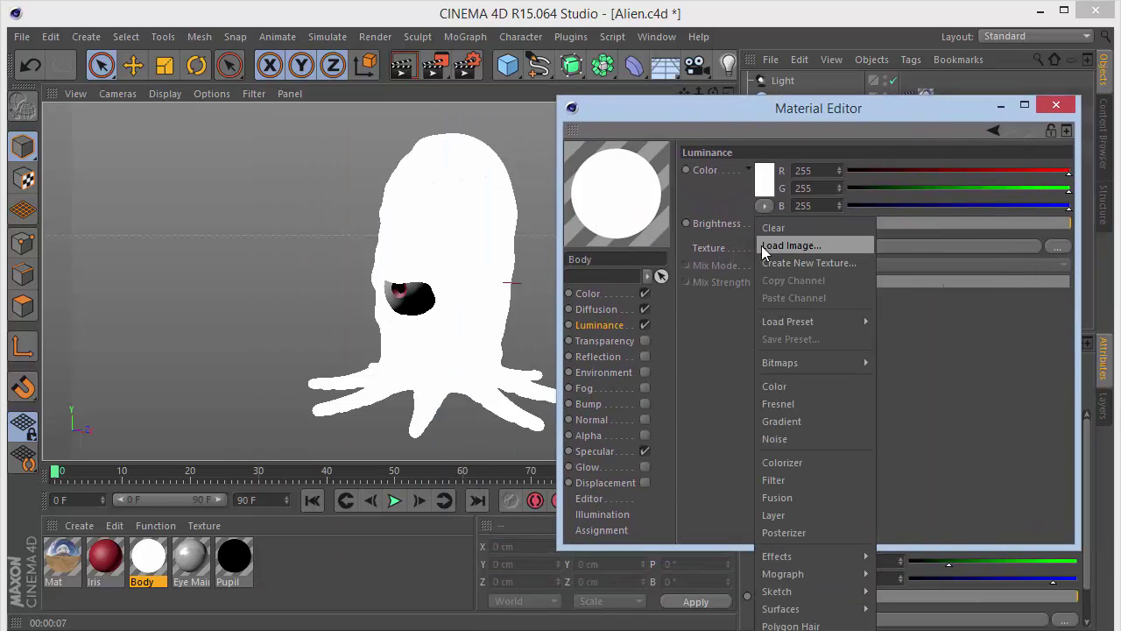
pyautogui.click(777, 404)
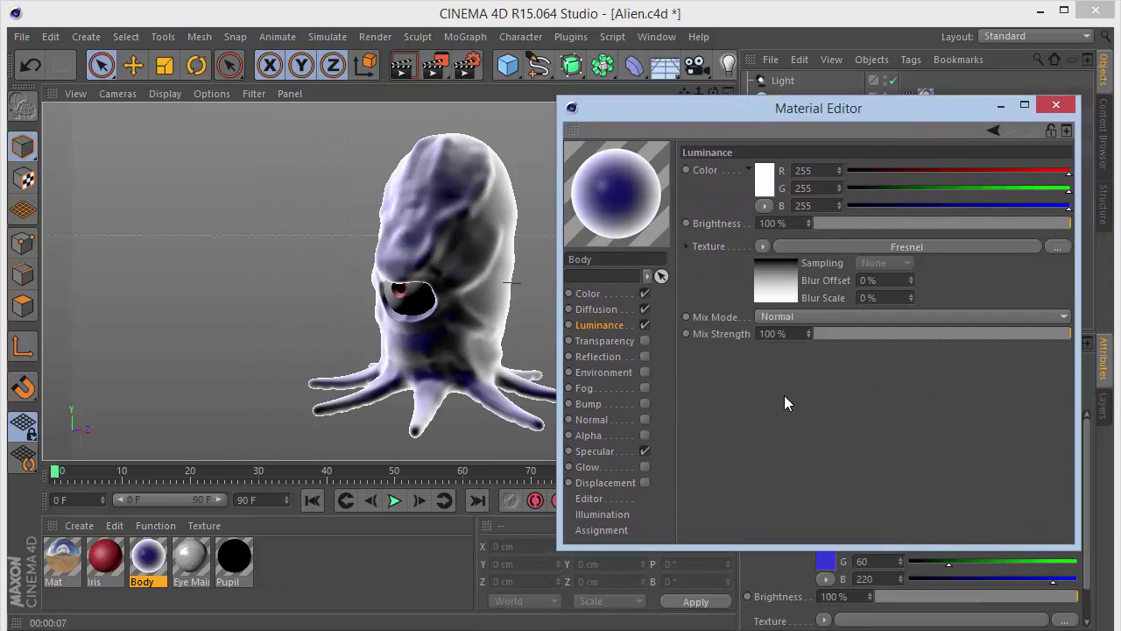
pyautogui.click(787, 282)
# - Turn the luminance Fresnel gradient's white knot black and set the opposite end knot to RGB 50, 70, 150
pyautogui.doubleClick(751, 336)
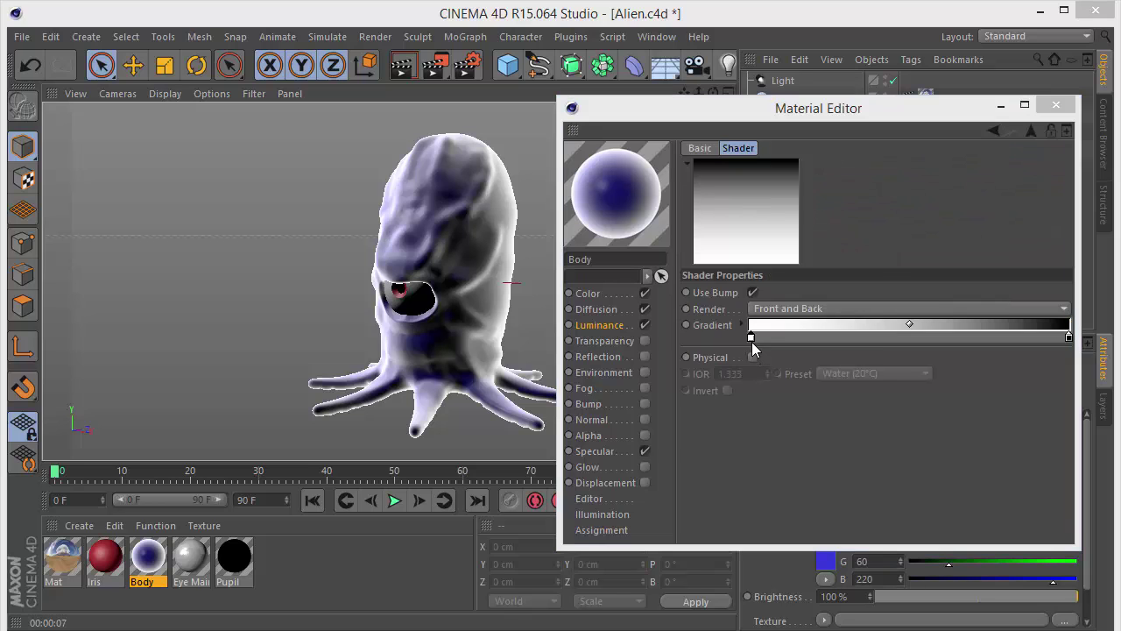
pyautogui.click(718, 427)
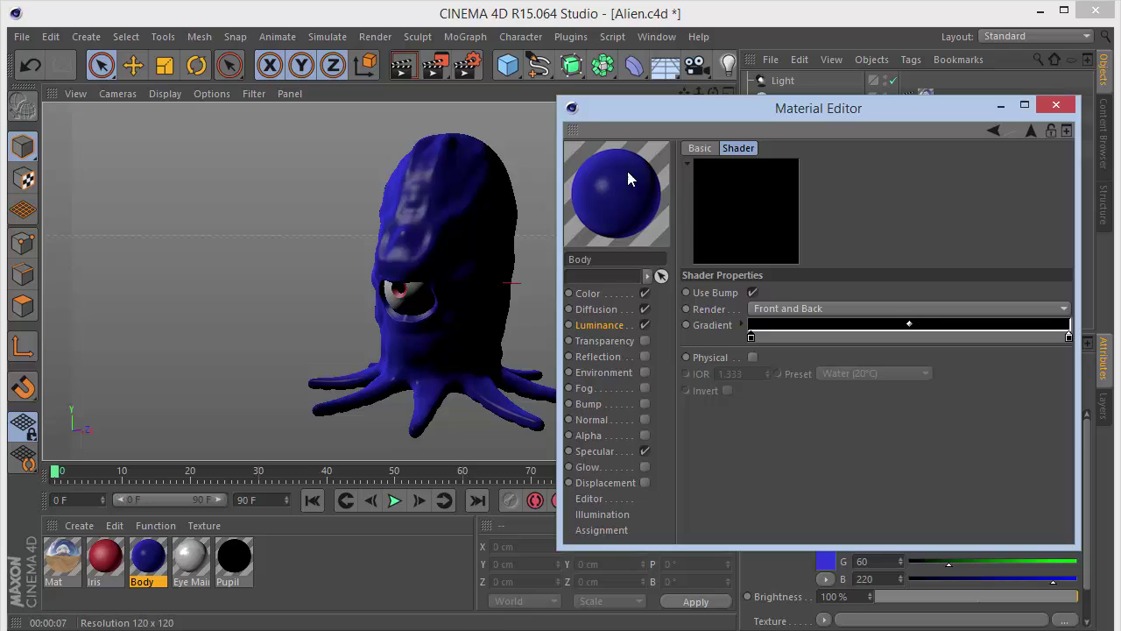
pyautogui.doubleClick(1069, 338)
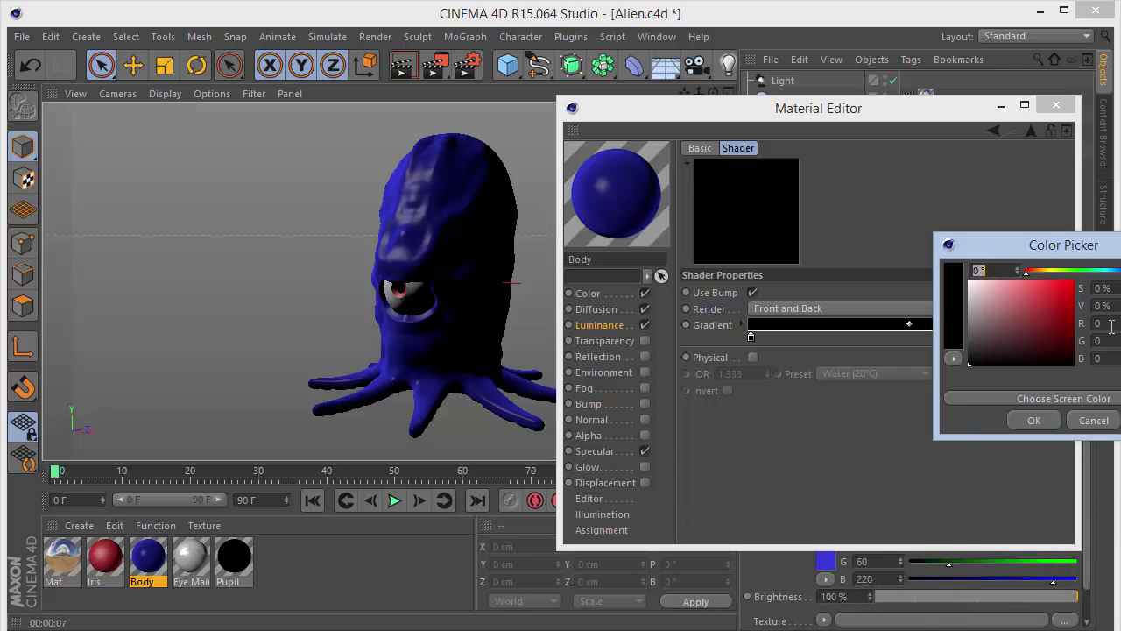
pyautogui.click(1110, 324)
pyautogui.write('50')
pyautogui.press('Tab')
pyautogui.write('70')
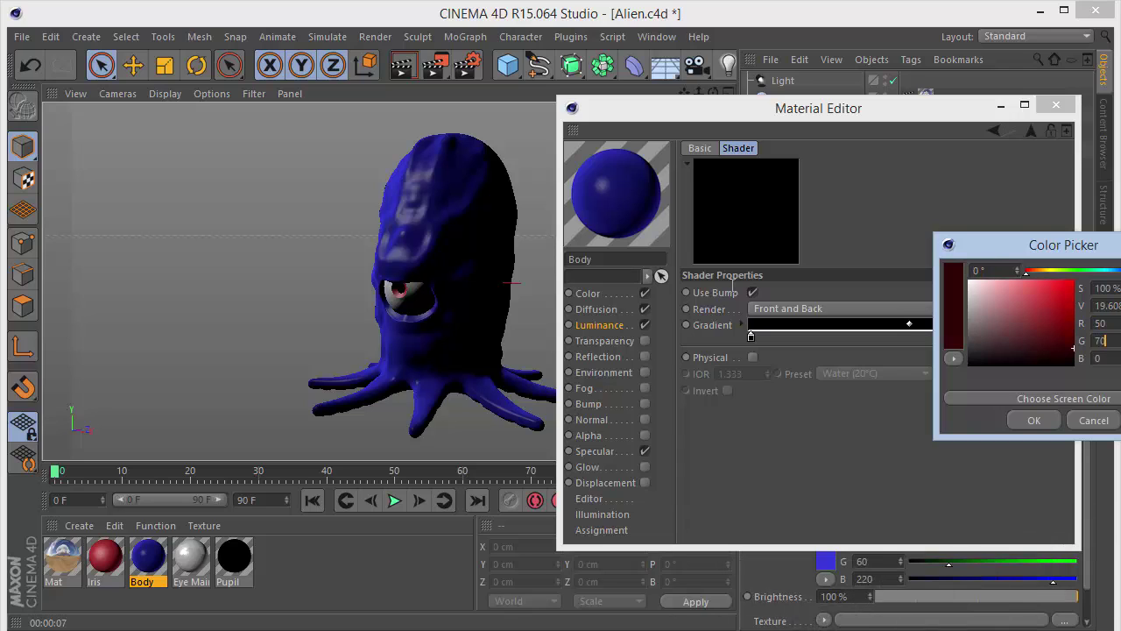
pyautogui.press('Tab')
pyautogui.write('220')
pyautogui.press('Return')
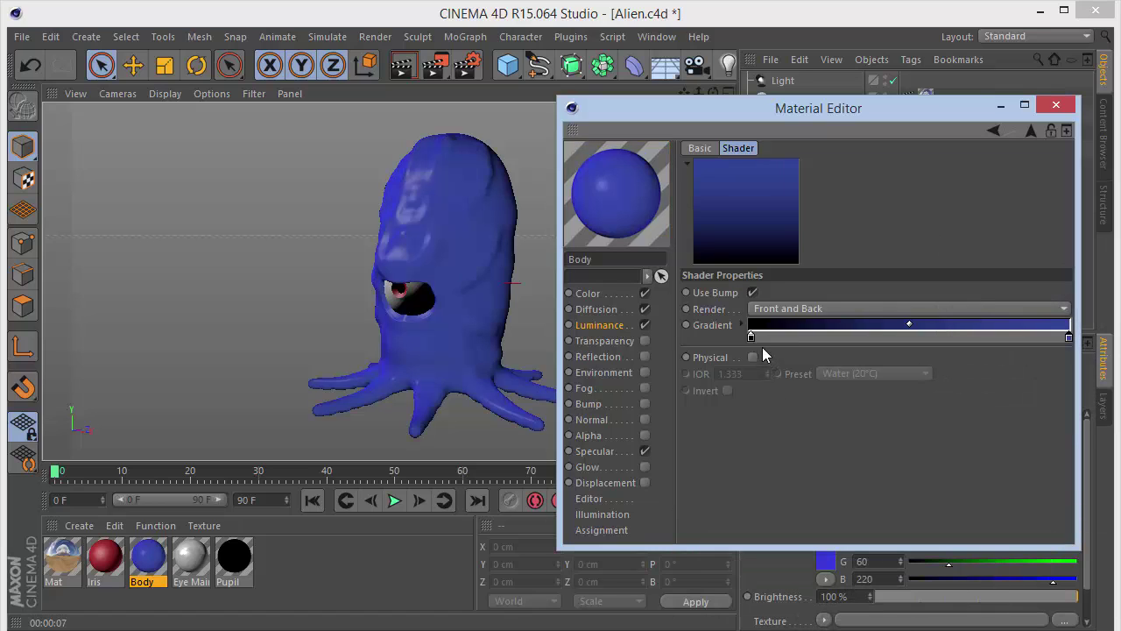
# - Move the luminance gradient's black start knot inward to about the middle and shift the interpolation midpoint slightly toward the blue knot
pyautogui.moveTo(750, 341); pyautogui.dragTo(897, 342)
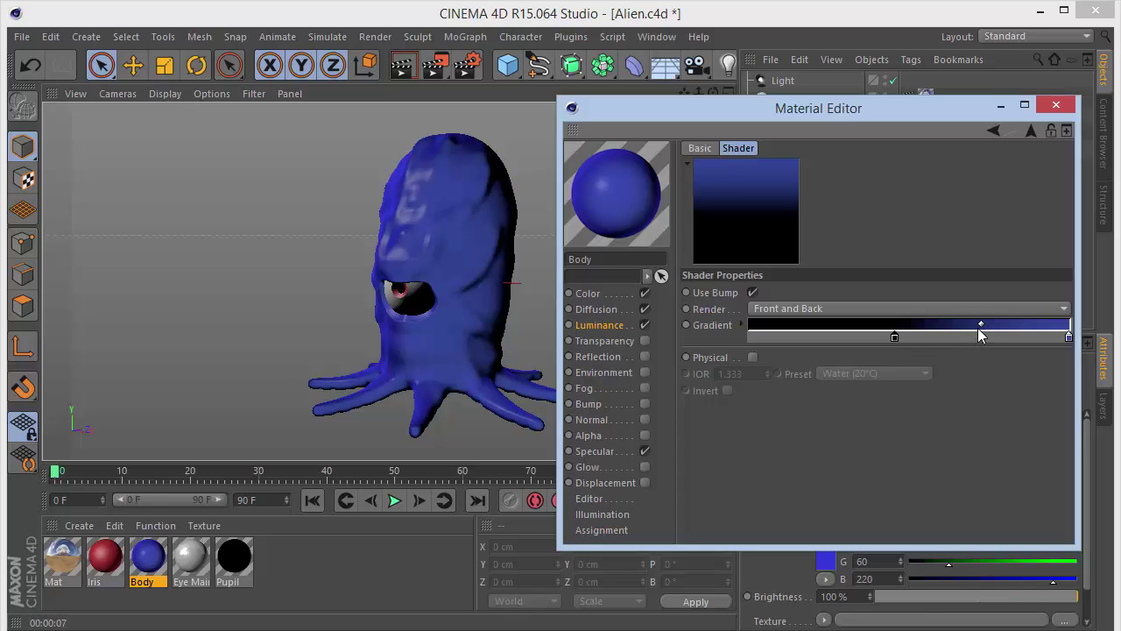
pyautogui.moveTo(981, 325); pyautogui.dragTo(984, 325)
pyautogui.moveTo(896, 340); pyautogui.dragTo(901, 340)
# - Change the luminance gradient's blue end knot to a very dark red
pyautogui.click(1070, 337)
pyautogui.doubleClick(1070, 338)
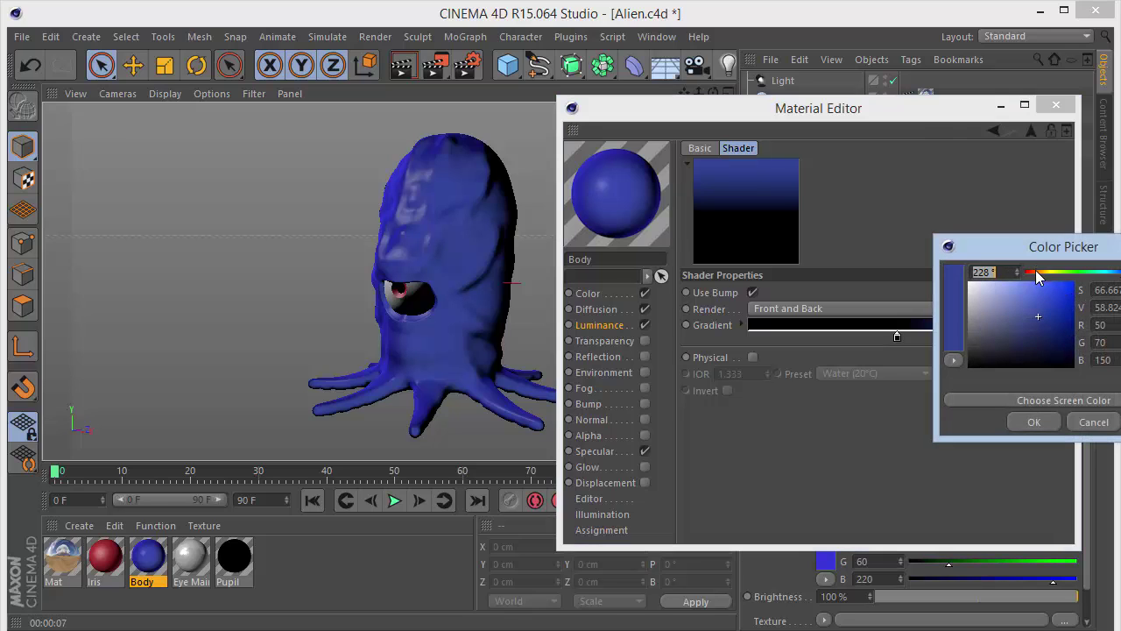
pyautogui.moveTo(1037, 272); pyautogui.dragTo(1025, 273)
pyautogui.moveTo(1057, 340); pyautogui.dragTo(1059, 349)
pyautogui.click(1033, 423)
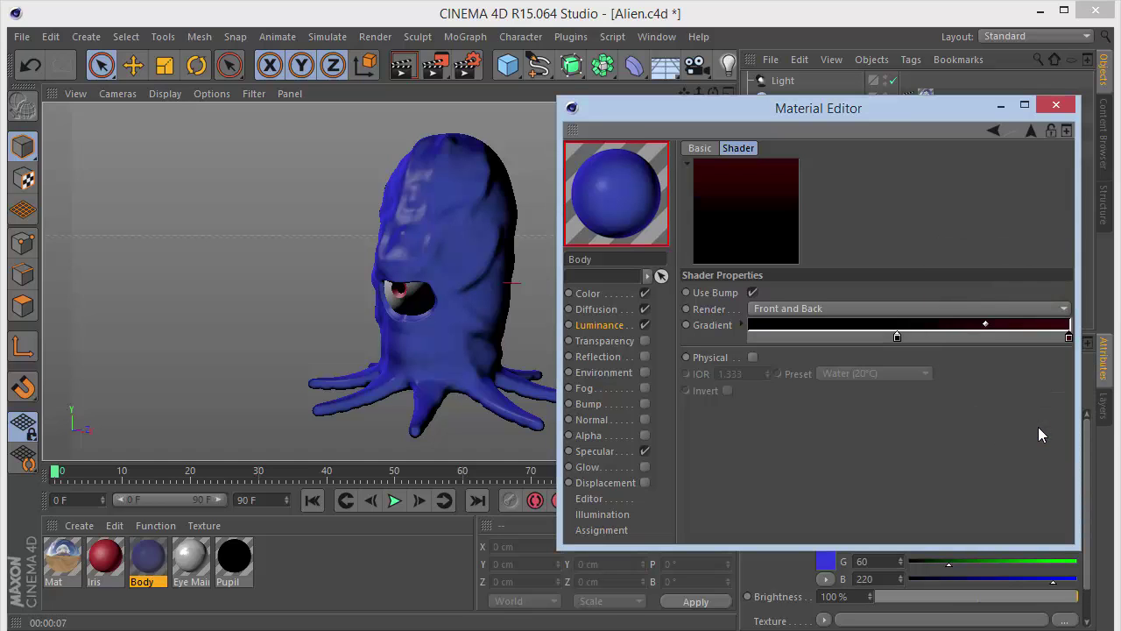
# - Close the material settings and check the new luminance with viewport renders from the side and nearer the front
pyautogui.click(1056, 104)
pyautogui.hotkey('ctrl', 'r')
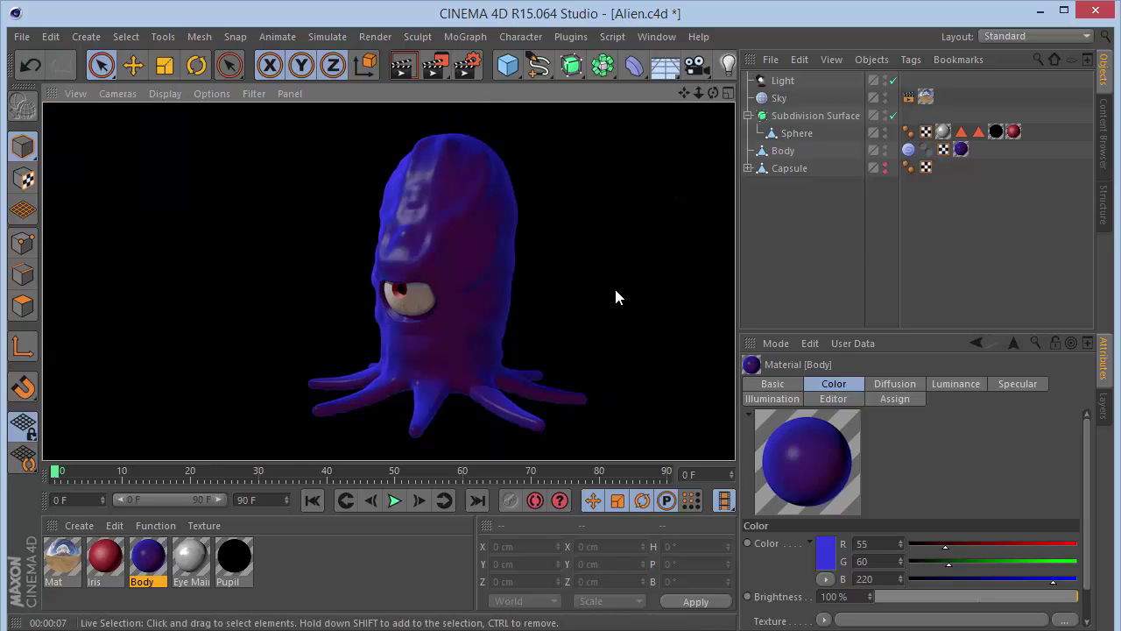
pyautogui.moveTo(714, 93); pyautogui.dragTo(293, 387)
pyautogui.moveTo(716, 95)
pyautogui.mouseDown()
pyautogui.moveTo(727, 94)
pyautogui.moveTo(716, 92)
pyautogui.mouseUp()
pyautogui.hotkey('ctrl', 'r')
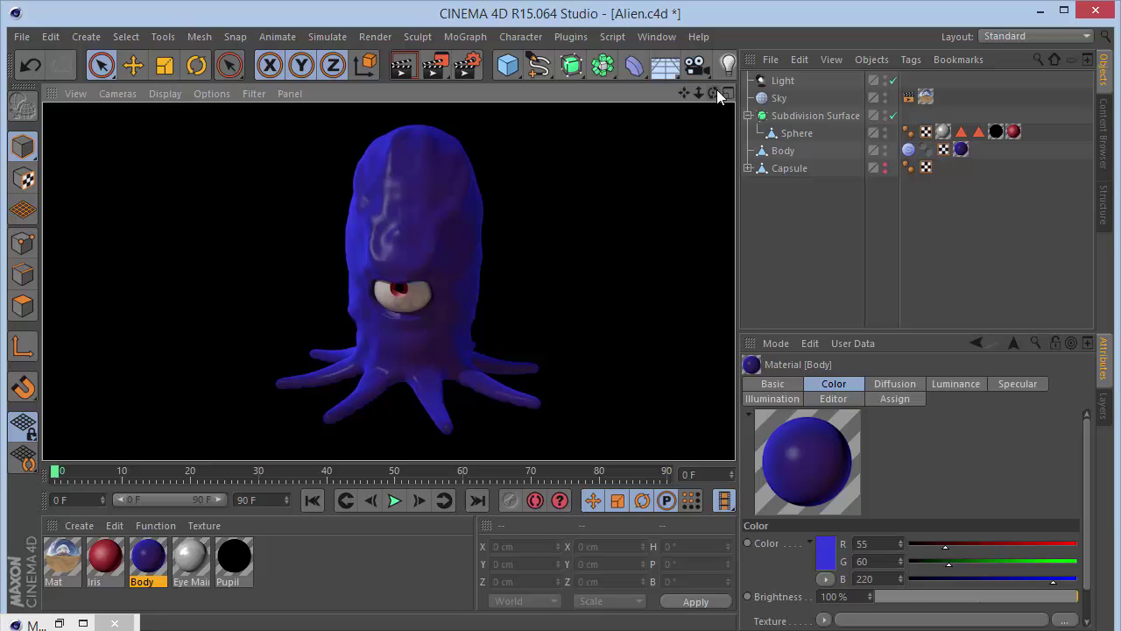
# - Extend and widen the spot light's cone until it covers the whole alien, and set the light's intensity to 130%
pyautogui.click(775, 81)
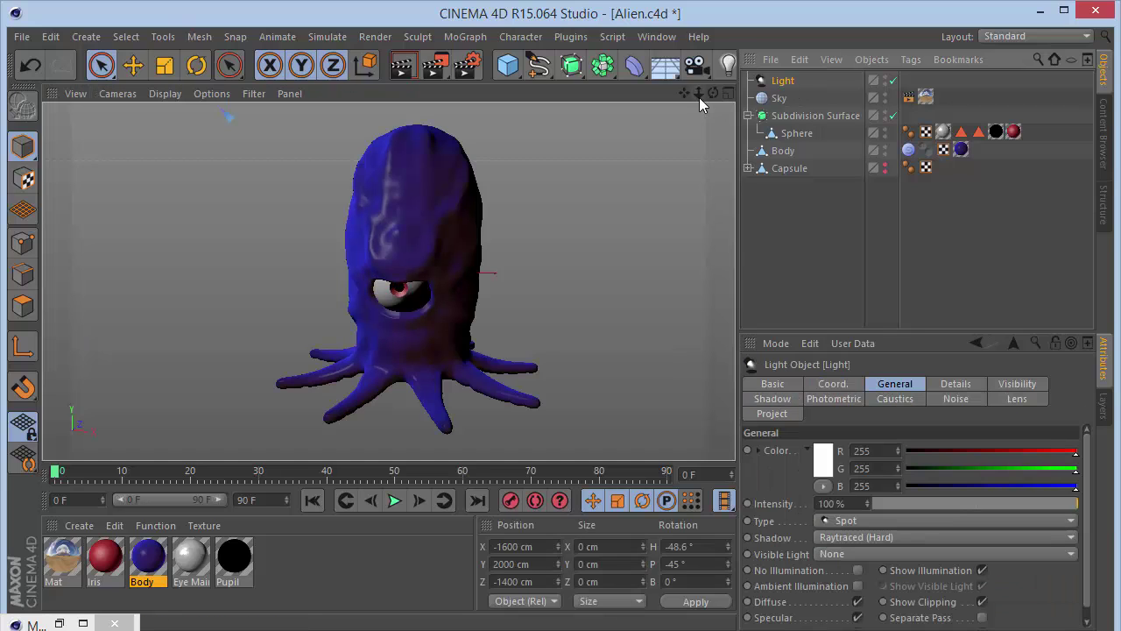
pyautogui.moveTo(698, 94); pyautogui.dragTo(552, 99)
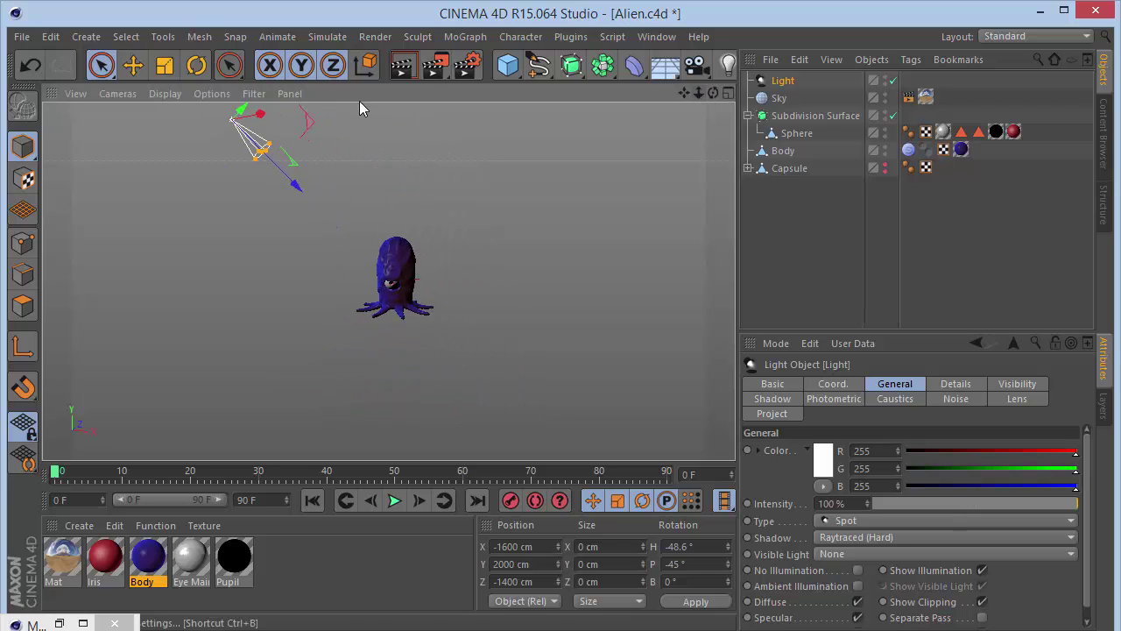
pyautogui.moveTo(269, 159); pyautogui.dragTo(436, 219)
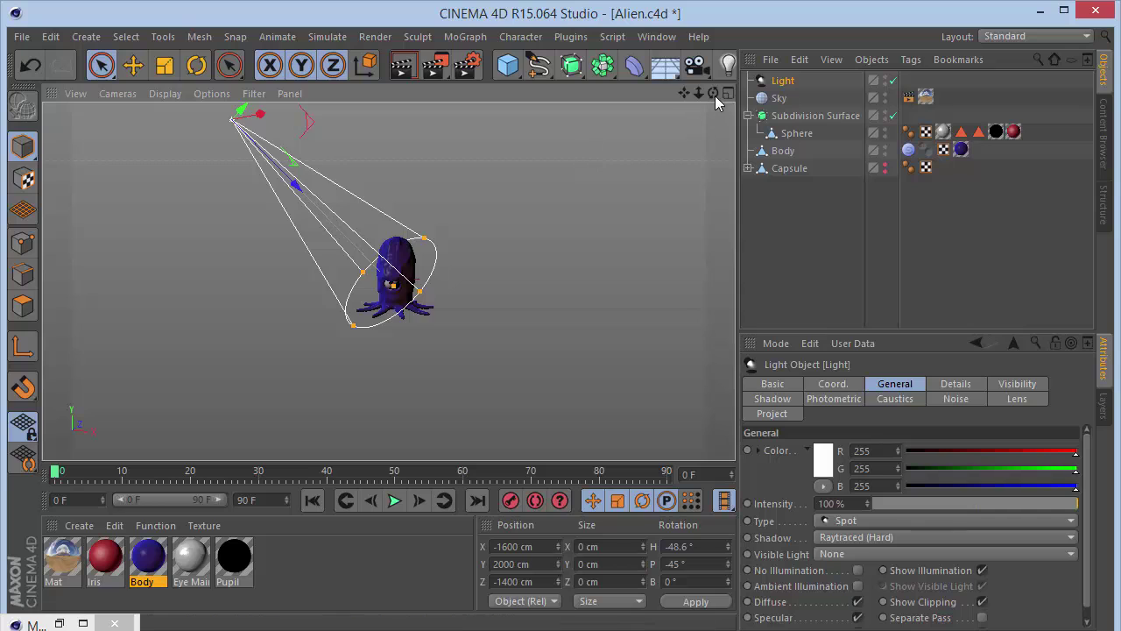
pyautogui.moveTo(713, 93)
pyautogui.mouseDown()
pyautogui.moveTo(692, 103)
pyautogui.moveTo(718, 123)
pyautogui.moveTo(714, 100)
pyautogui.mouseUp()
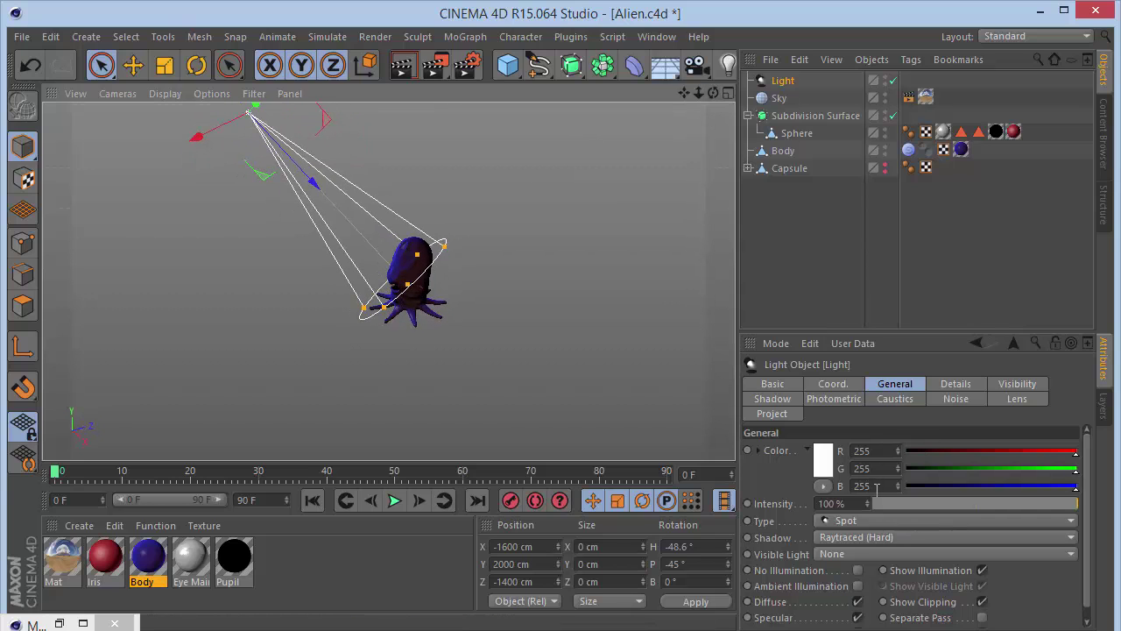
pyautogui.moveTo(859, 502); pyautogui.dragTo(545, 476)
pyautogui.write('130')
pyautogui.press('Return')
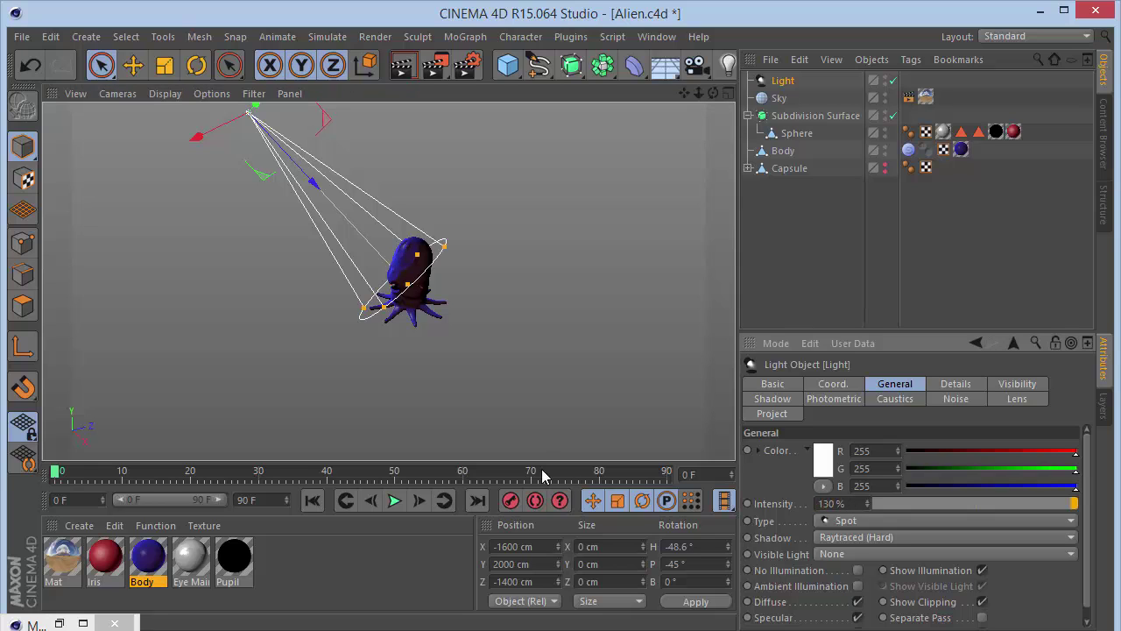
# - Deselect the light and render a close front view of the alien in the viewport to check the brighter lighting
pyautogui.moveTo(714, 93); pyautogui.dragTo(799, 66)
pyautogui.click(820, 200)
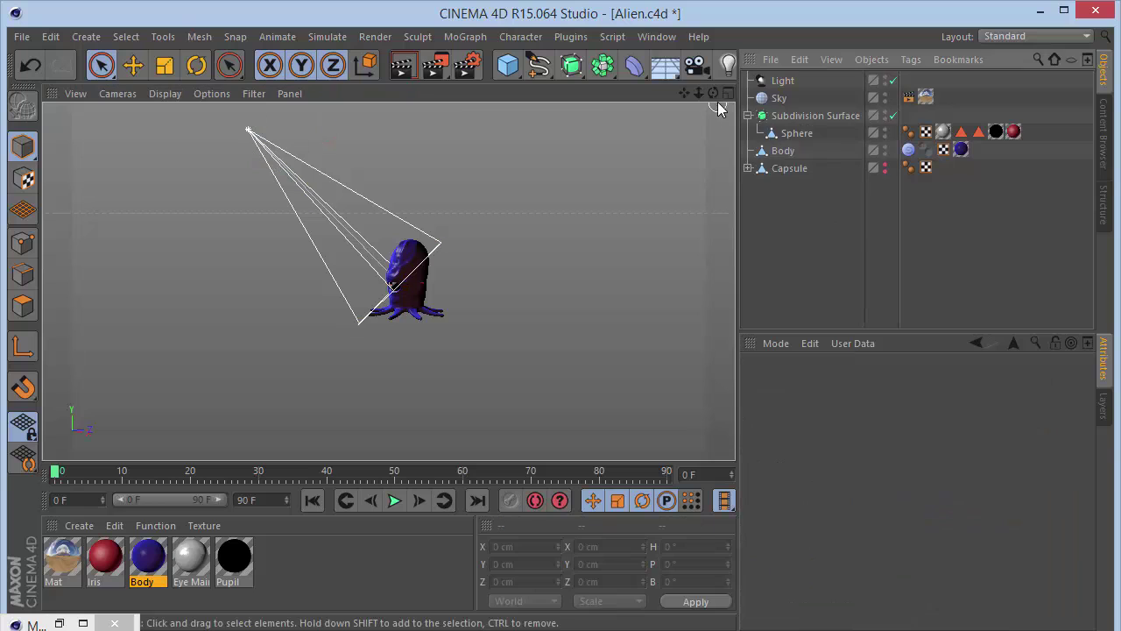
pyautogui.moveTo(701, 92); pyautogui.dragTo(681, 91)
pyautogui.hotkey('ctrl', 'r')
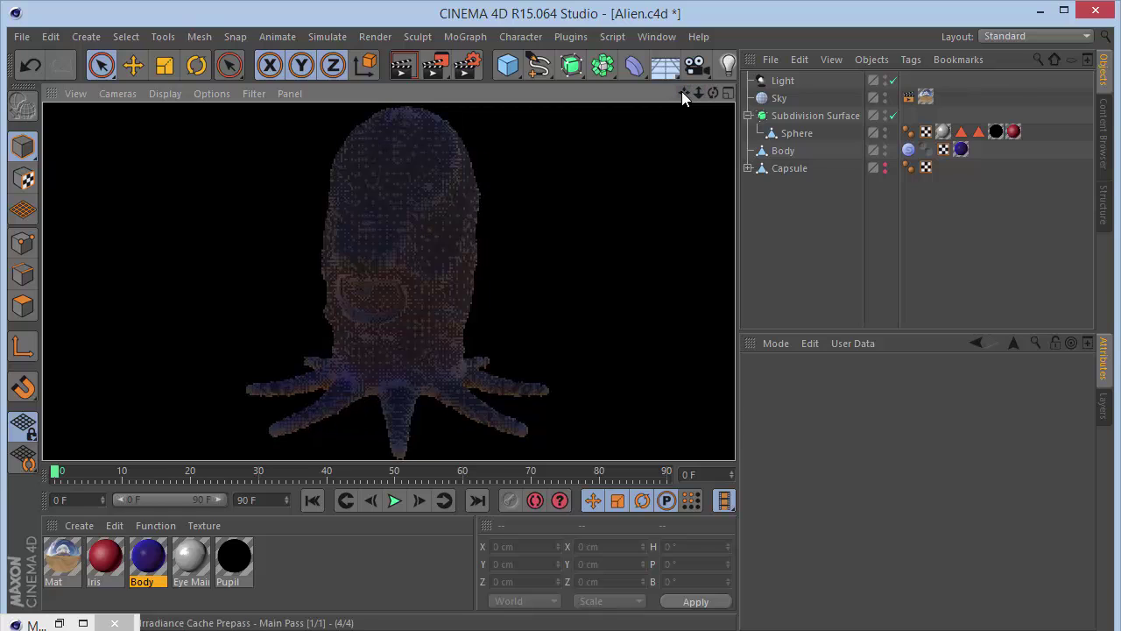